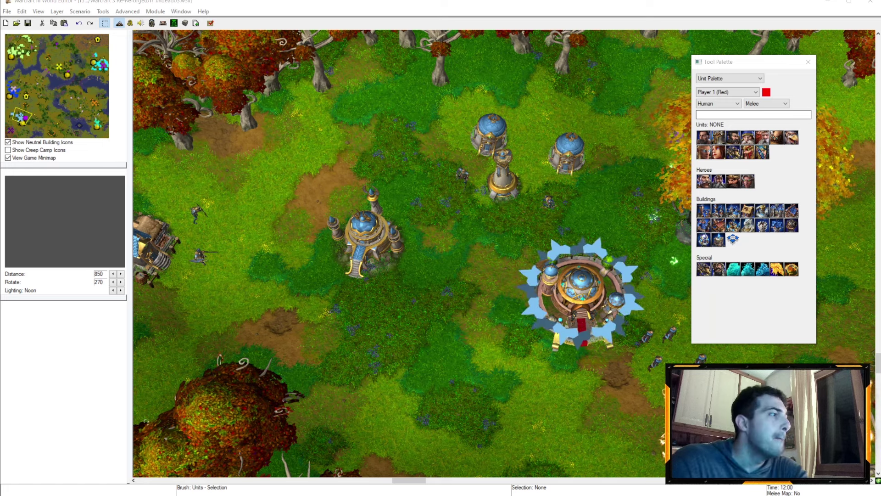
Pan the map east past the town and centre the view on the autumn tree and rocks
{"action": "key", "text": "Right"}
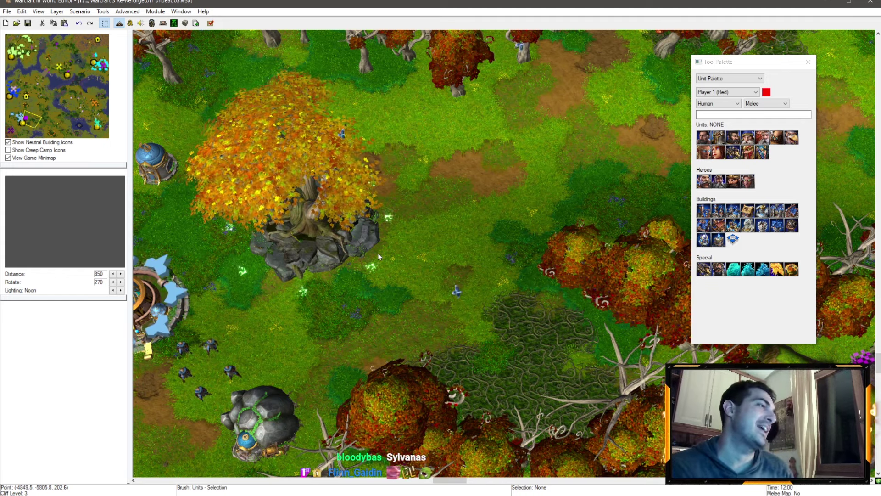
{"action": "mouse_move", "coordinate": [378, 252]}
{"action": "middle_mouse_down"}
{"action": "mouse_move", "coordinate": [426, 220]}
{"action": "mouse_move", "coordinate": [382, 262]}
{"action": "middle_mouse_up"}
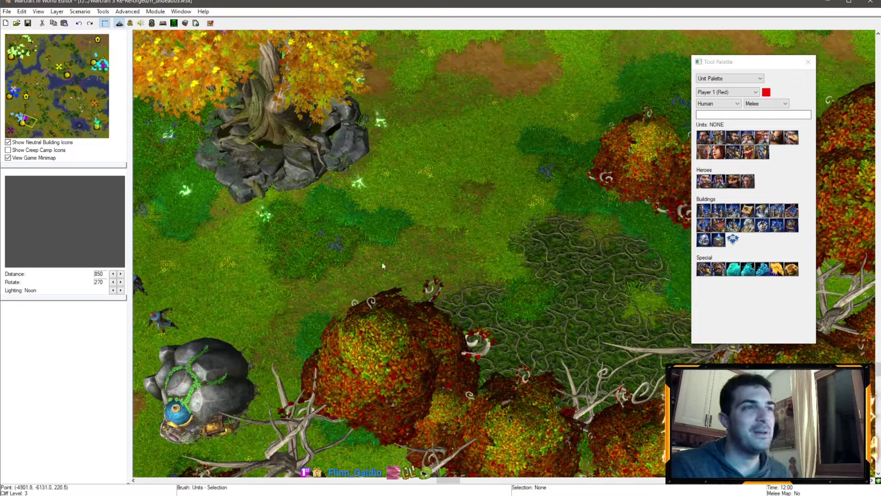
{"action": "scroll", "coordinate": [402, 255], "scroll_direction": "up", "scroll_amount": 3}
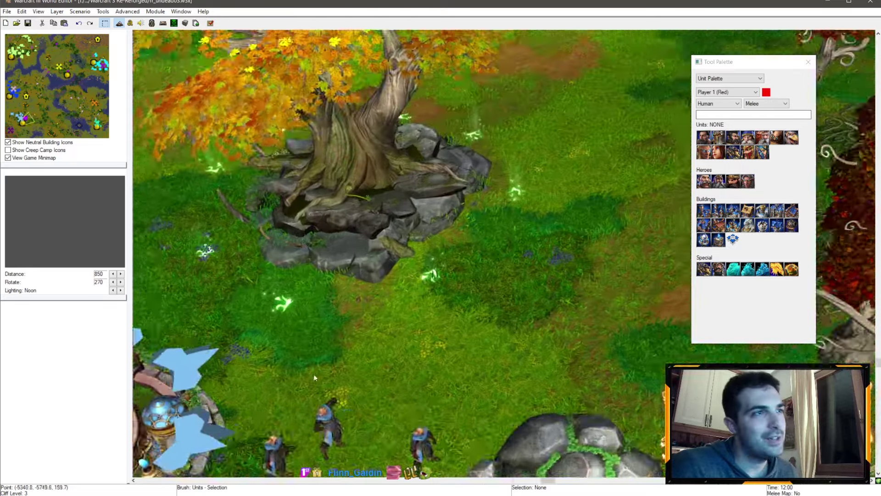
{"action": "middle_click_drag", "start_coordinate": [332, 322], "coordinate": [351, 226]}
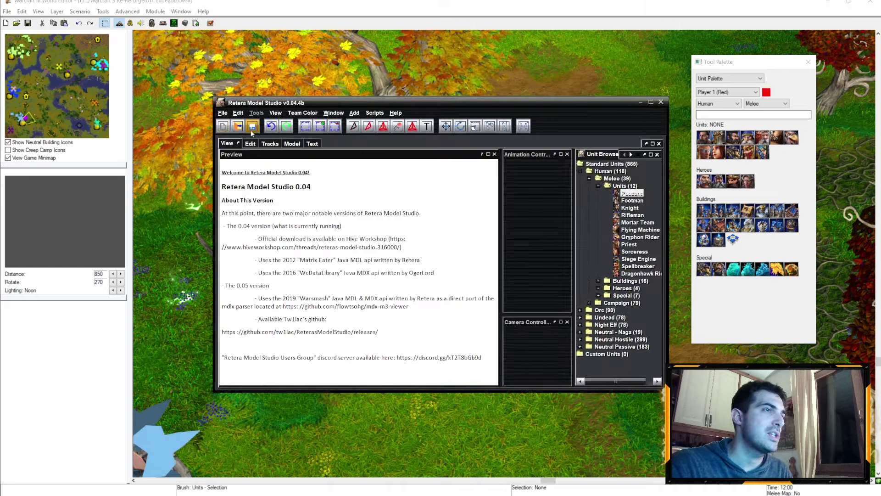
Open HighElfSpellbreaker/HighElfSpellBreaker.mdx in Retera Model Studio
{"action": "left_click", "coordinate": [222, 112]}
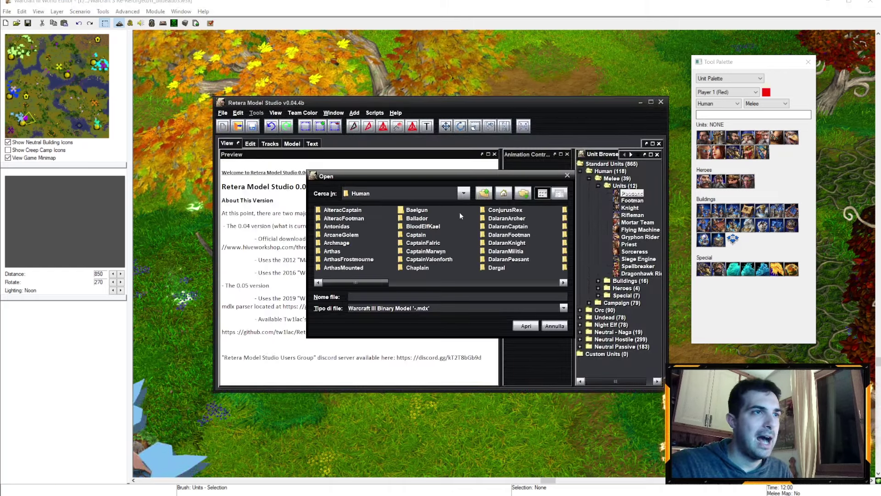
{"action": "left_click_drag", "start_coordinate": [379, 281], "coordinate": [469, 283]}
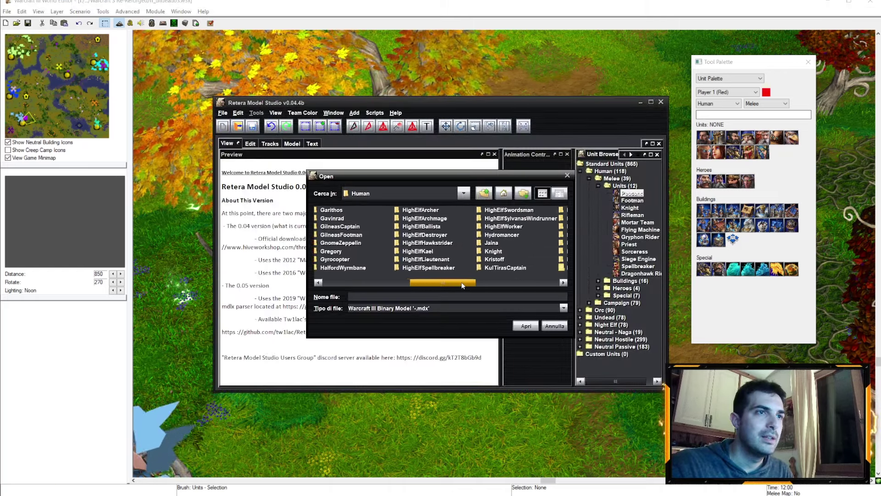
{"action": "double_click", "coordinate": [401, 267]}
{"action": "left_click", "coordinate": [356, 210]}
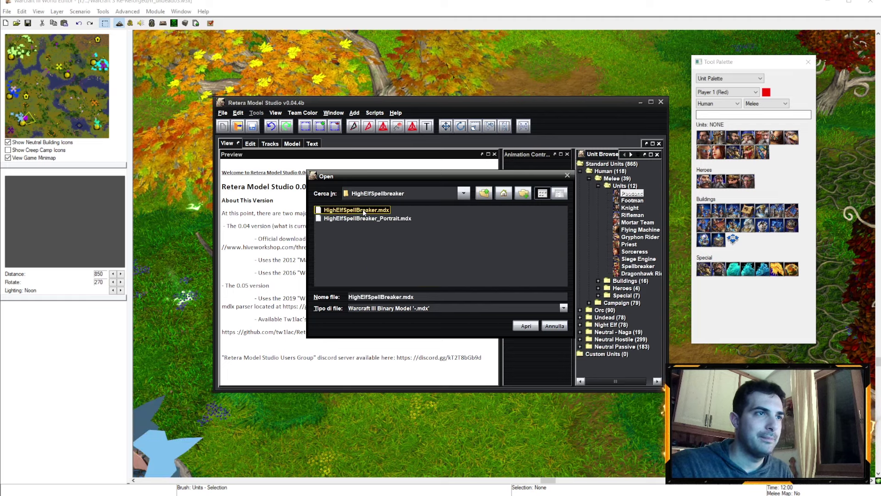
{"action": "left_click", "coordinate": [524, 326]}
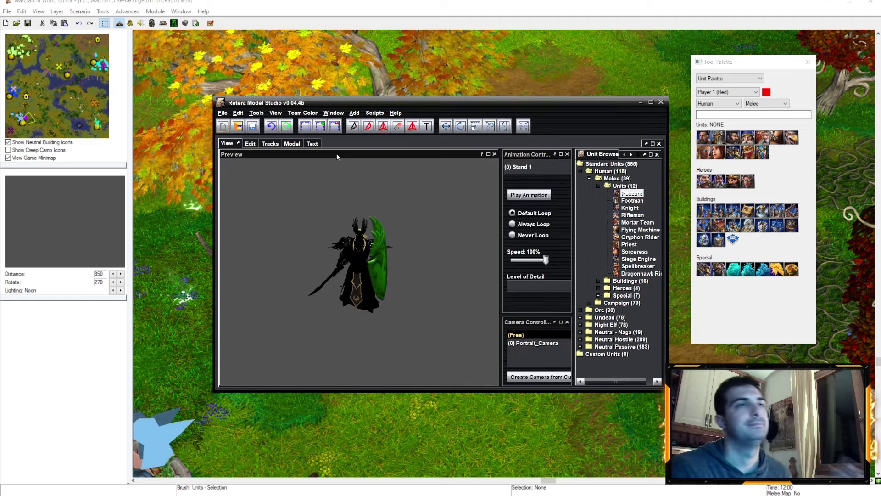
Change the header Model Name from BloodElfSpellThief to HighElfSpellBreaker
{"action": "left_click", "coordinate": [257, 112]}
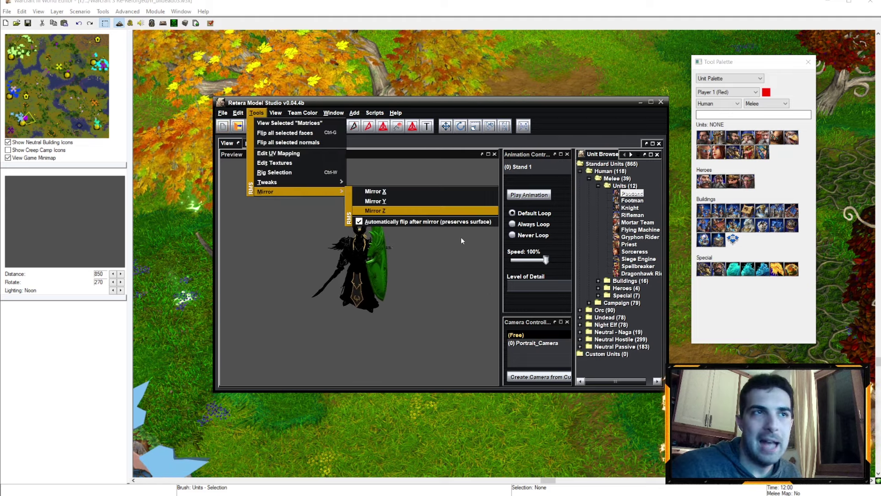
{"action": "left_click", "coordinate": [298, 172]}
{"action": "left_click", "coordinate": [286, 143]}
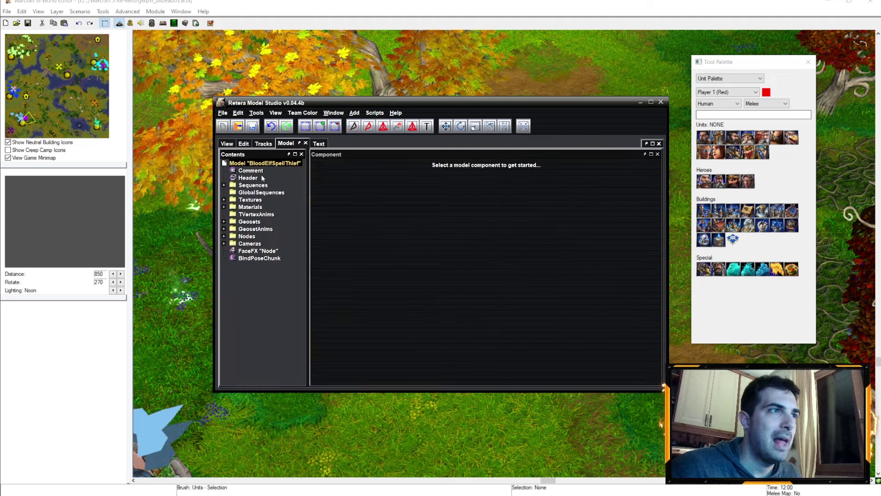
{"action": "left_click", "coordinate": [247, 178]}
{"action": "type", "text": "Hi"}
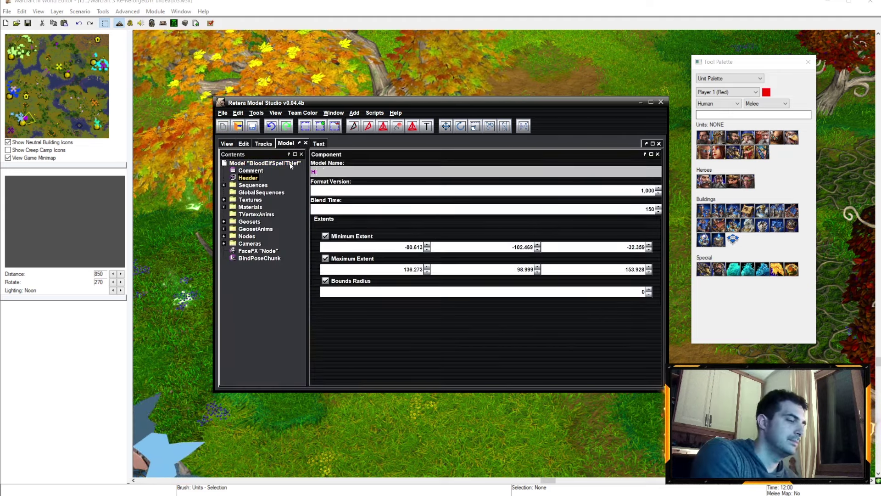
{"action": "type", "text": "ghElfSpellBr"}
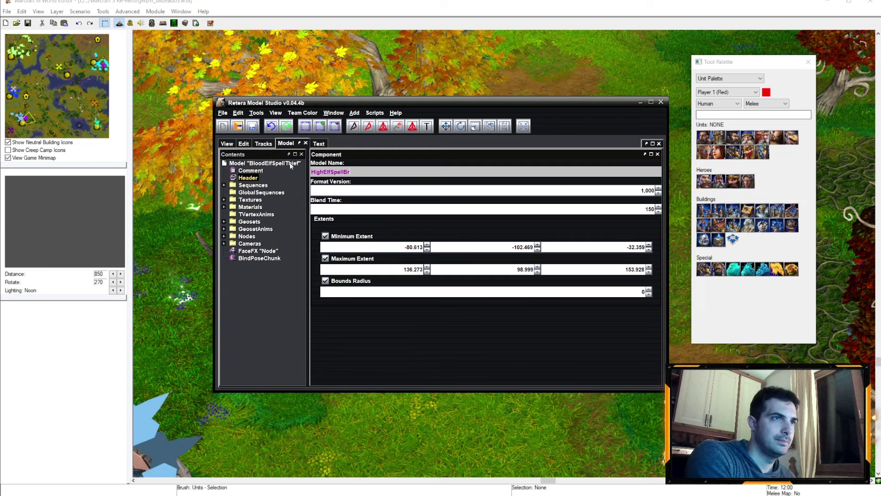
{"action": "type", "text": "eaker"}
{"action": "key", "text": "Return"}
In Edit Textures, change SpellThief to Spellbreaker in the first texture path
{"action": "left_click", "coordinate": [226, 143]}
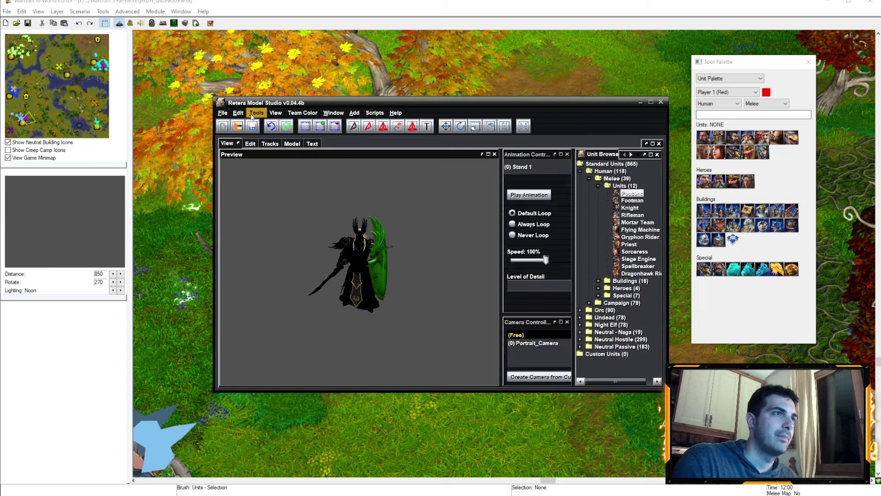
{"action": "left_click", "coordinate": [255, 112]}
{"action": "left_click", "coordinate": [275, 124]}
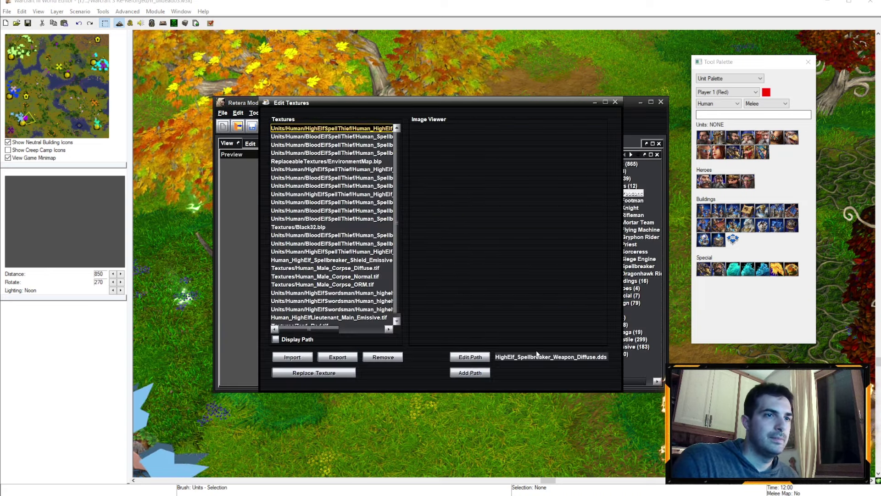
{"action": "left_click", "coordinate": [561, 356]}
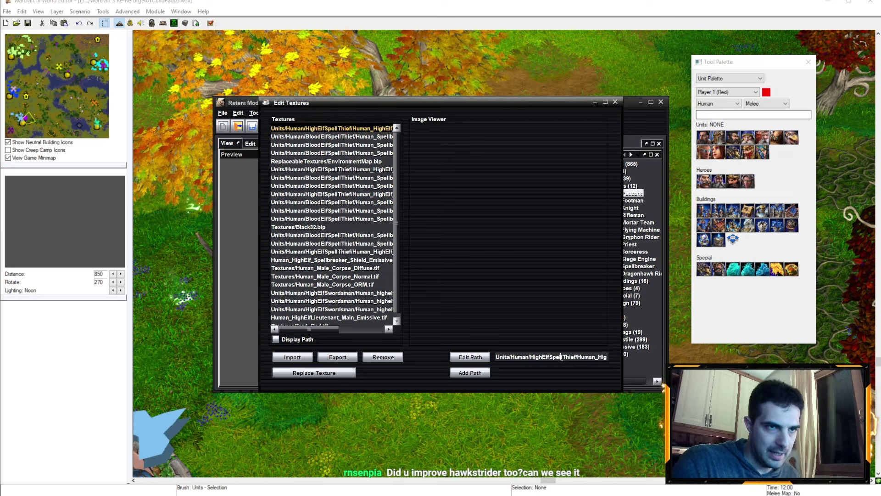
{"action": "left_click_drag", "start_coordinate": [576, 357], "coordinate": [548, 356]}
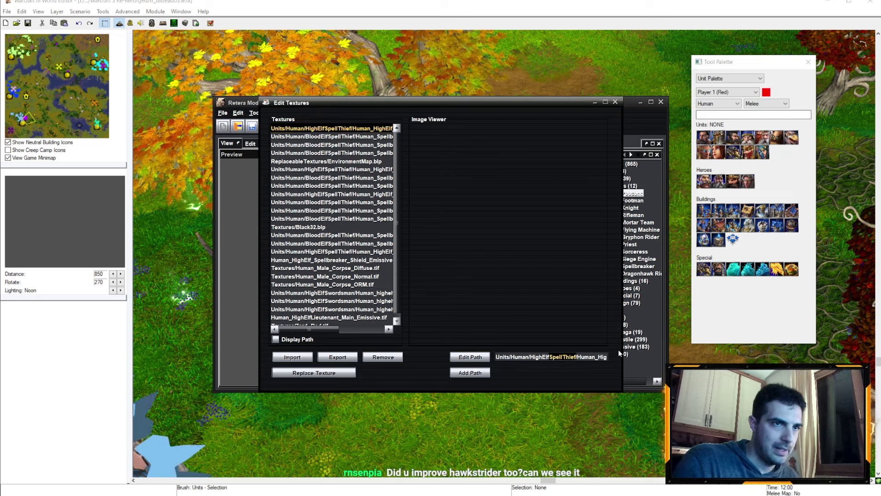
{"action": "type", "text": "SpellBreaker"}
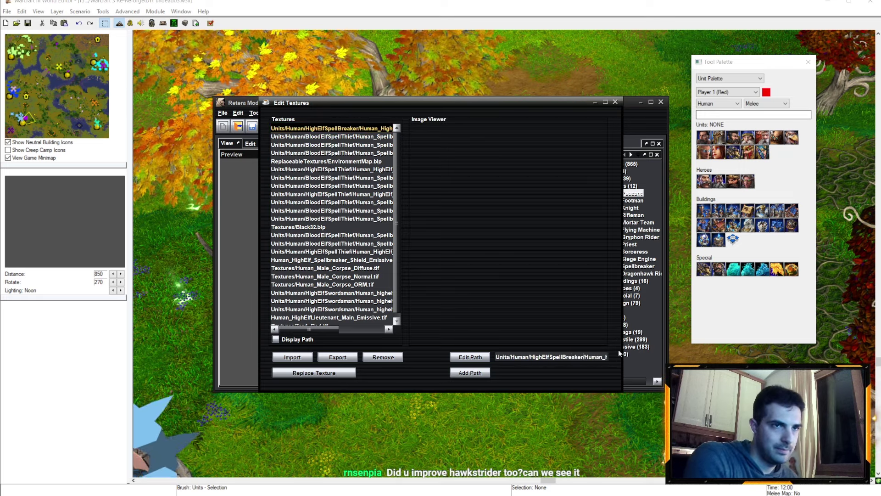
{"action": "left_click", "coordinate": [564, 357]}
{"action": "key", "text": "BackSpace"}
{"action": "type", "text": "b"}
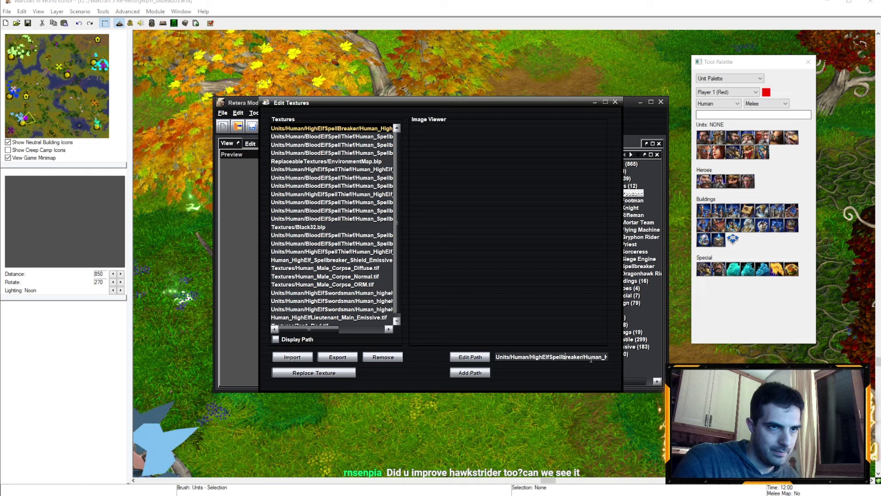
Remove the Units/Human/ prefix and Human_ from that texture path and apply it
{"action": "left_click", "coordinate": [531, 357]}
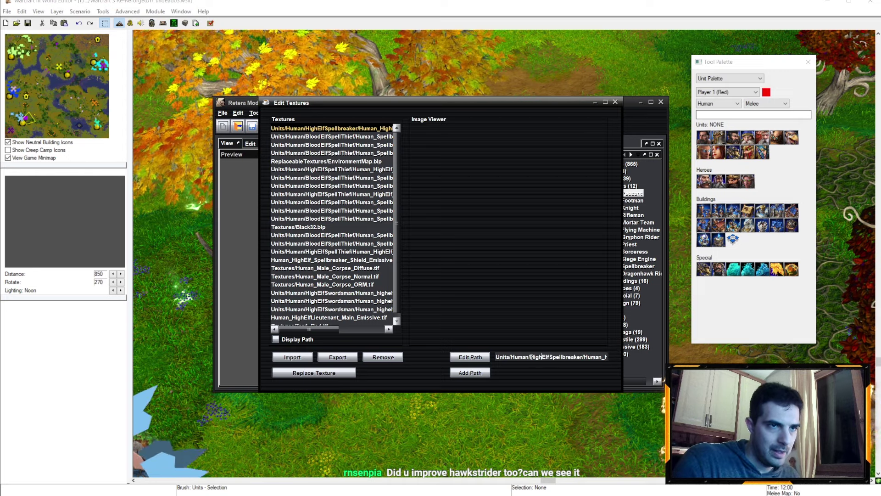
{"action": "key", "text": "shift+Home"}
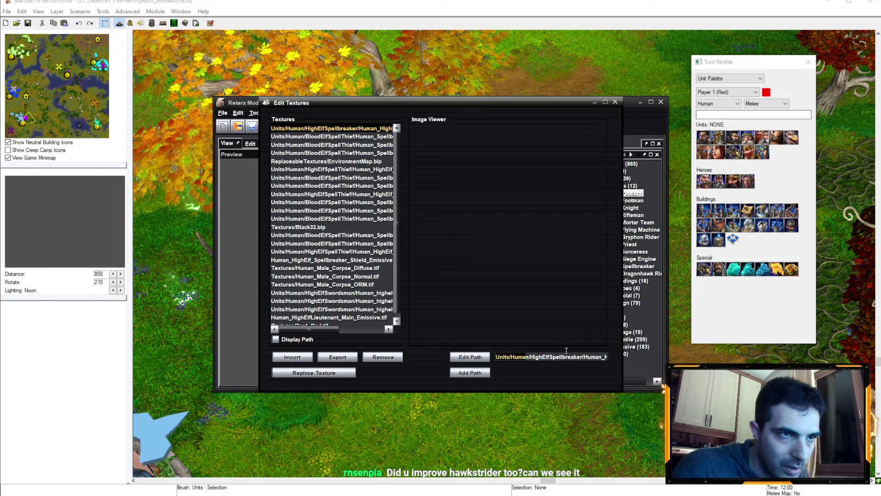
{"action": "left_click_drag", "start_coordinate": [578, 356], "coordinate": [598, 356]}
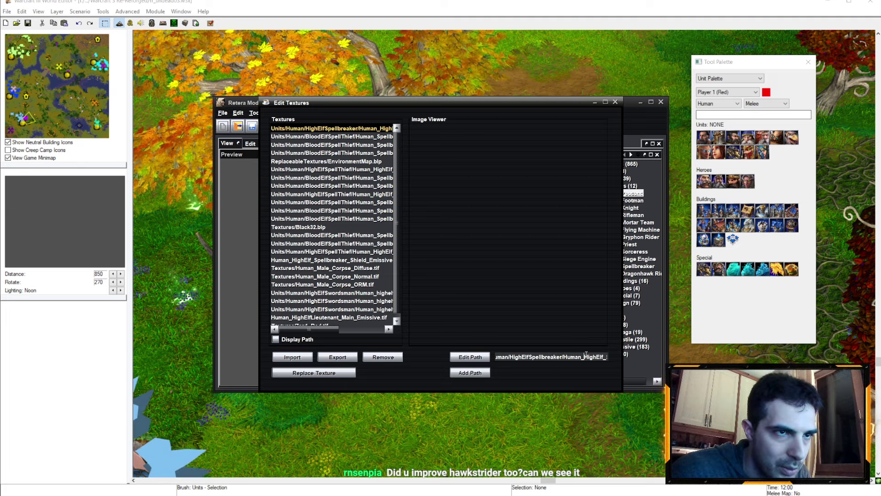
{"action": "key", "text": "Delete"}
{"action": "key", "text": "Delete"}
{"action": "key", "text": "Delete"}
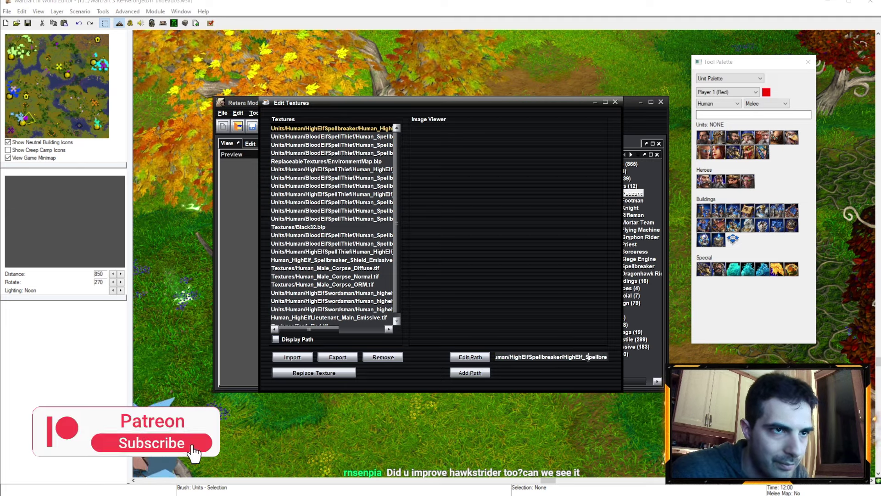
{"action": "key", "text": "Return"}
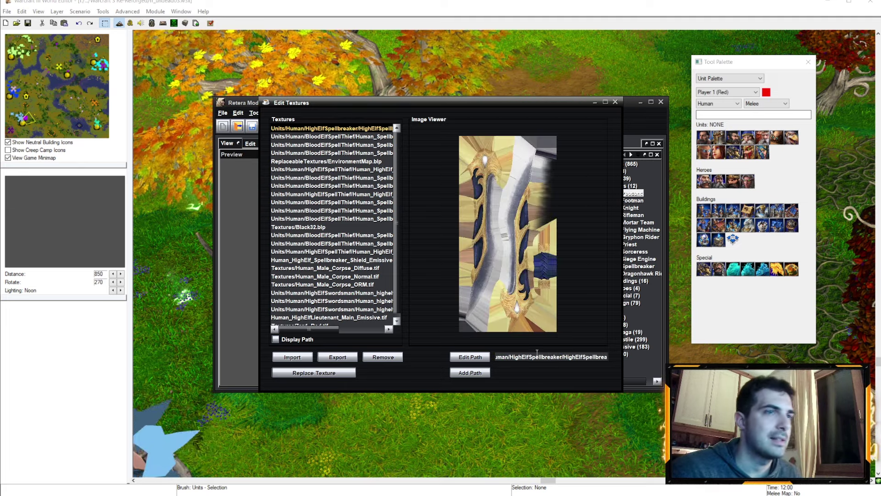
Apply the Spellbreaker path to the next HighElfSpellThief texture entries
{"action": "left_click", "coordinate": [317, 169]}
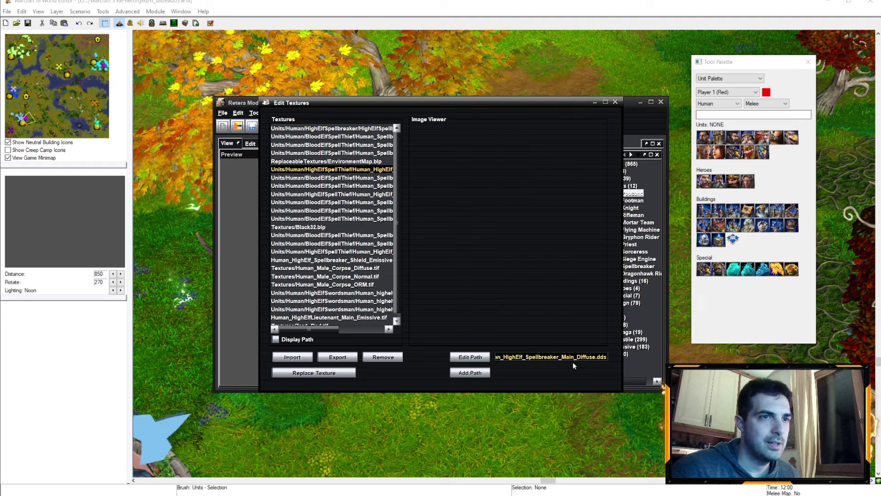
{"action": "left_click", "coordinate": [369, 129]}
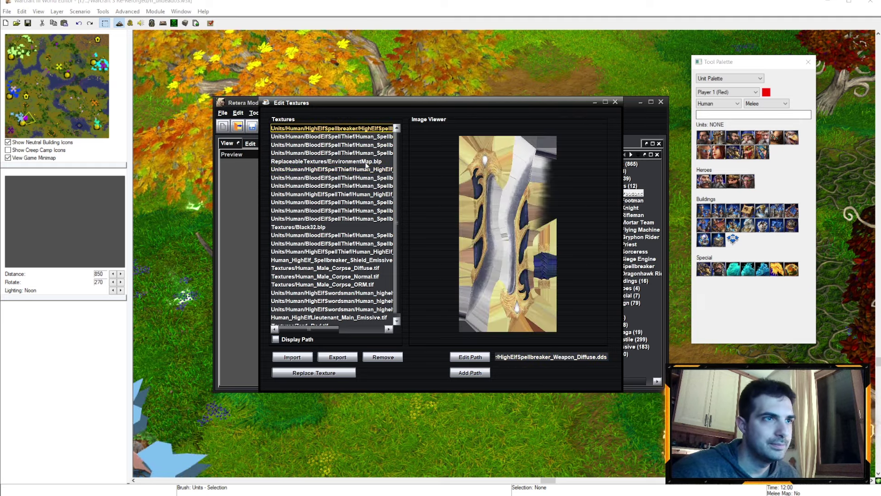
{"action": "left_click", "coordinate": [353, 171]}
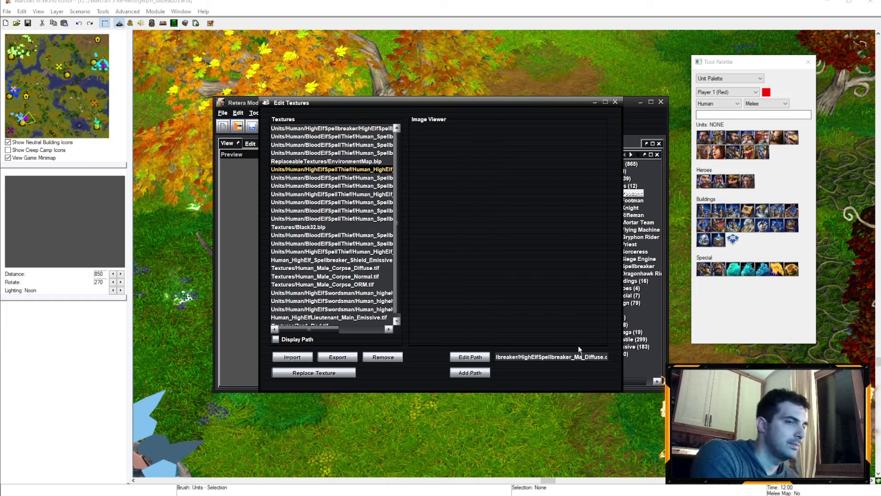
{"action": "key", "text": "Return"}
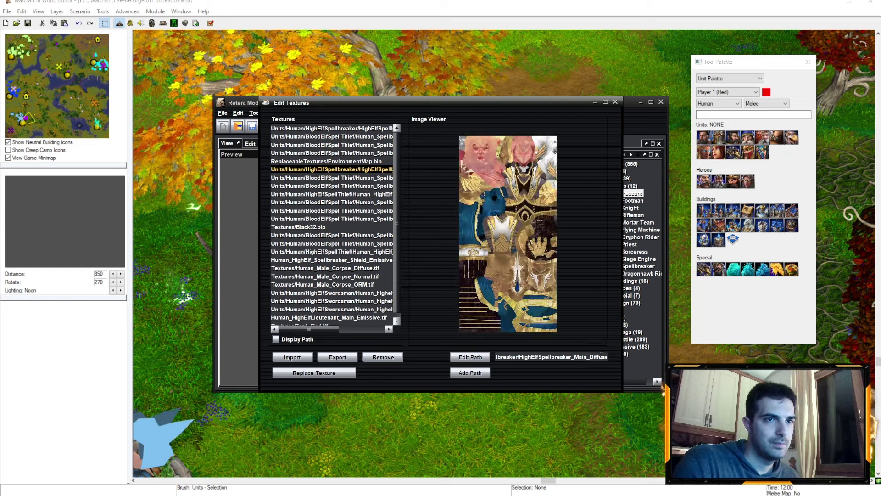
{"action": "key", "text": "Down"}
{"action": "key", "text": "Down"}
{"action": "key", "text": "Down"}
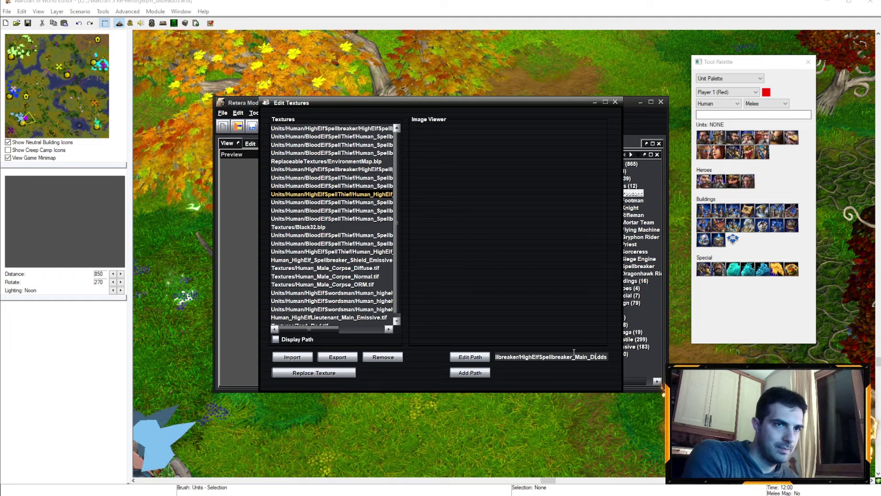
{"action": "type", "text": "ive."}
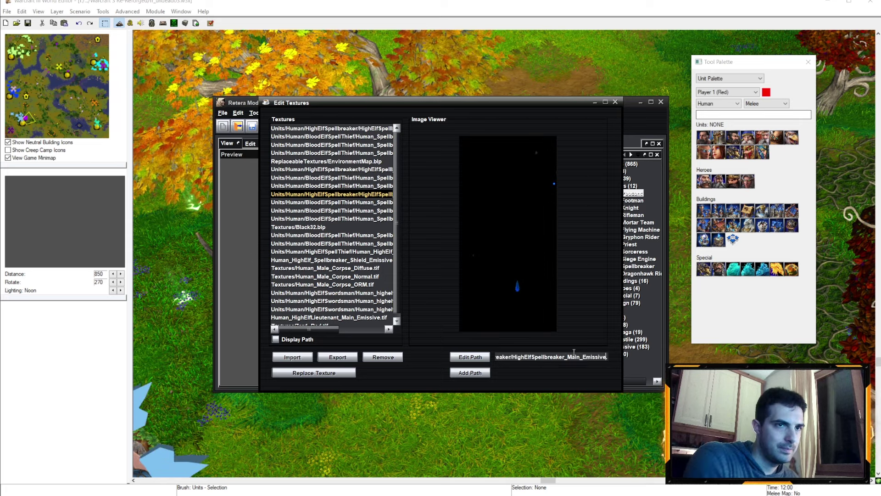
Select the Weapon_Diffuse part of the path and pick the Lieutenant Main Emissive entry
{"action": "left_click", "coordinate": [347, 234]}
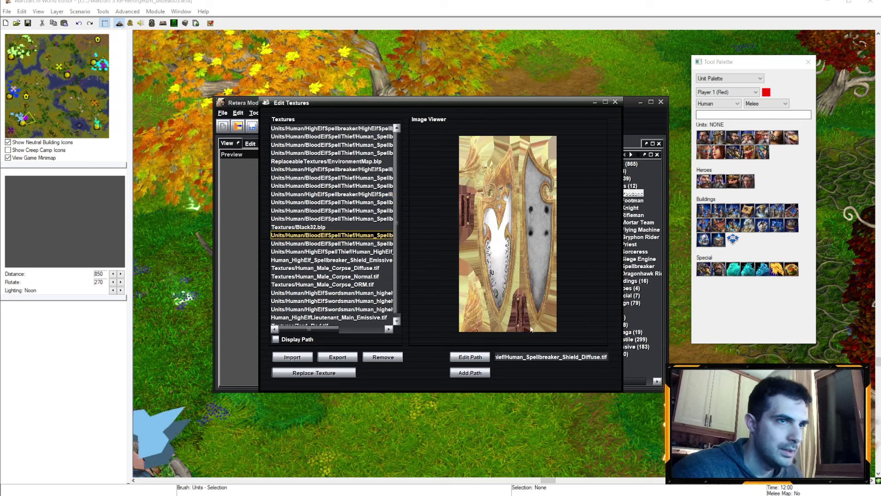
{"action": "left_click", "coordinate": [331, 260]}
{"action": "left_click", "coordinate": [527, 357]}
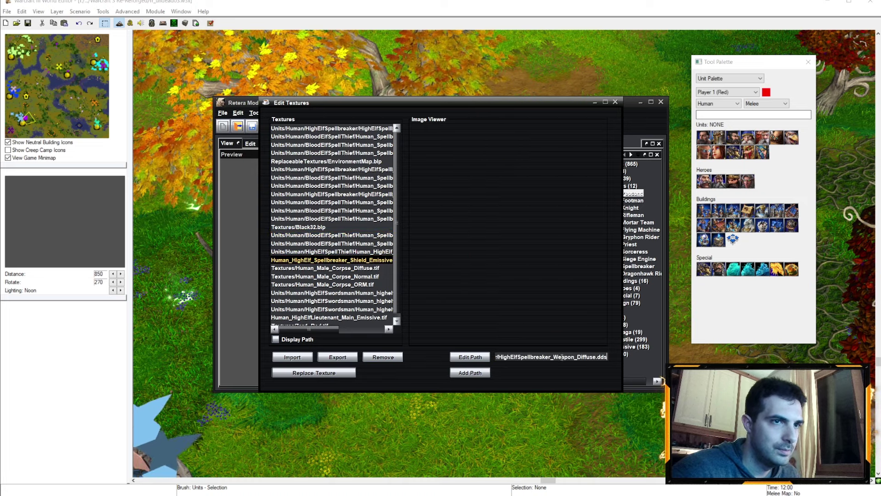
{"action": "left_click_drag", "start_coordinate": [553, 357], "coordinate": [594, 355]}
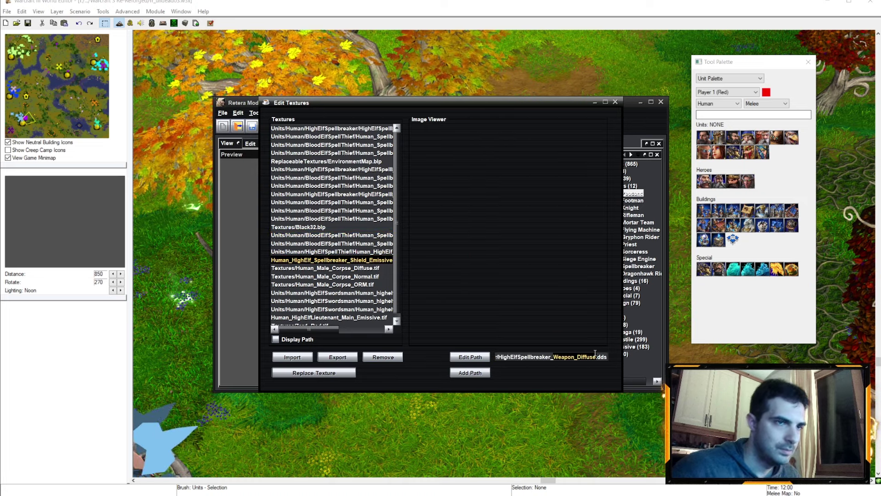
{"action": "type", "text": "Shield_Emiss"}
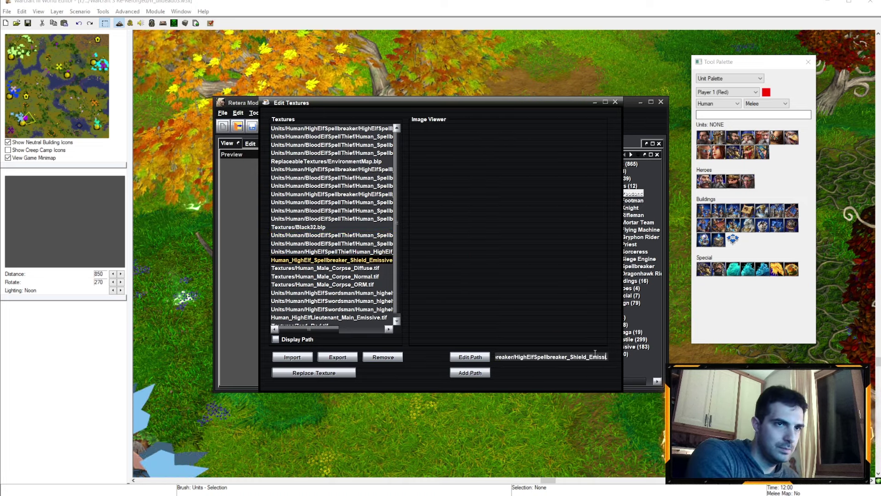
{"action": "type", "text": "ive."}
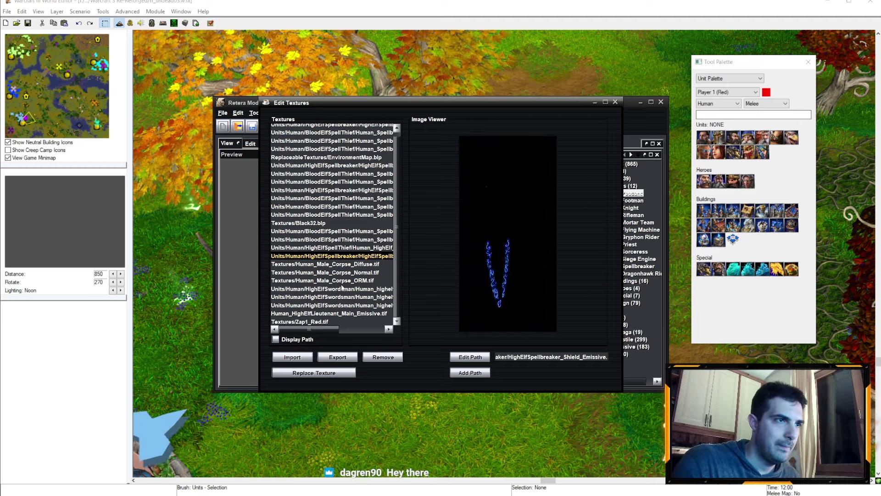
{"action": "left_click", "coordinate": [352, 314]}
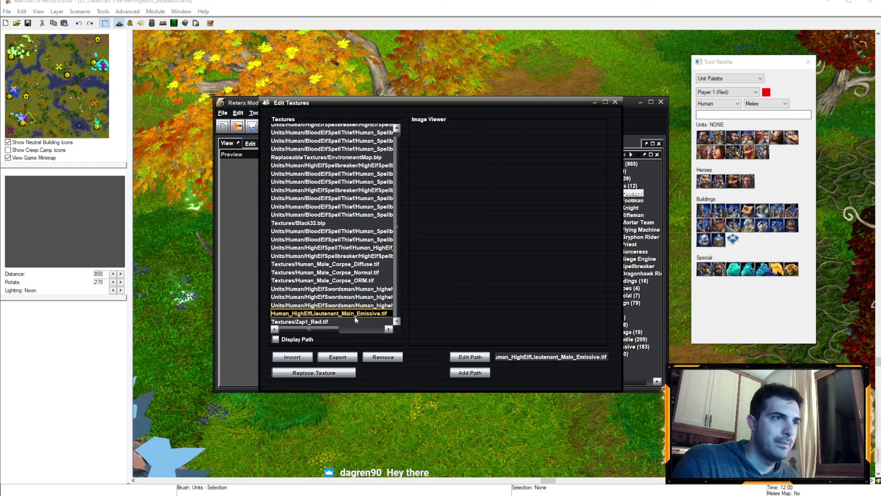
{"action": "left_click", "coordinate": [523, 356]}
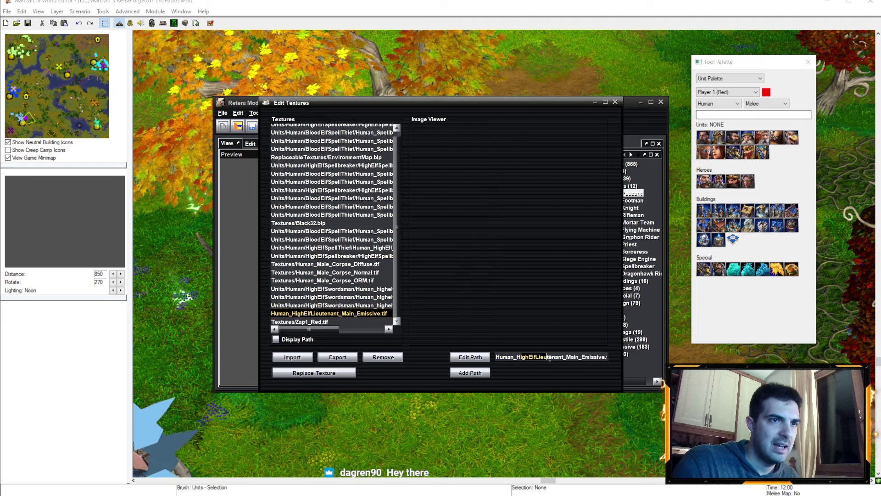
{"action": "key", "text": "Home"}
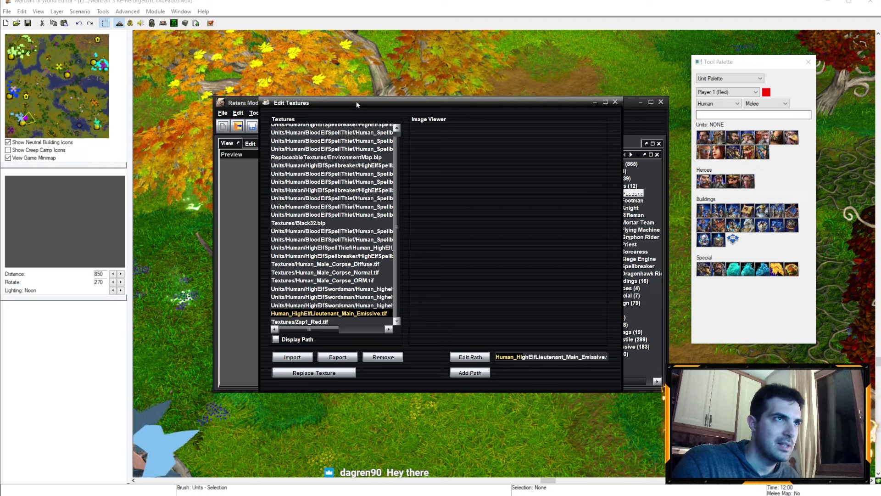
{"action": "left_click_drag", "start_coordinate": [356, 101], "coordinate": [607, 39]}
{"action": "scroll", "coordinate": [367, 213], "scroll_direction": "up", "scroll_amount": 3}
{"action": "scroll", "coordinate": [367, 213], "scroll_direction": "down", "scroll_amount": 3}
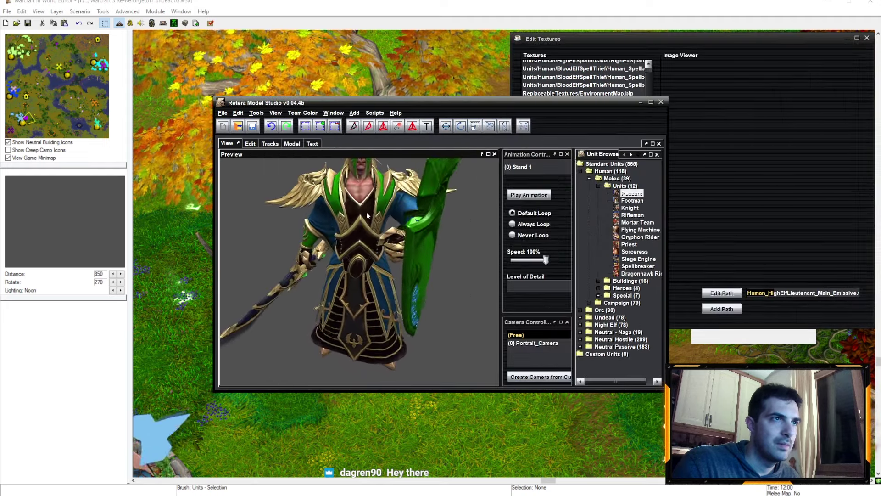
{"action": "scroll", "coordinate": [367, 214], "scroll_direction": "down", "scroll_amount": 2}
Orbit the hero to a side view and browse the textures, from weapon ORM to shield diffuse
{"action": "mouse_move", "coordinate": [367, 214]}
{"action": "middle_mouse_down"}
{"action": "mouse_move", "coordinate": [480, 206]}
{"action": "mouse_move", "coordinate": [473, 178]}
{"action": "mouse_move", "coordinate": [398, 208]}
{"action": "middle_mouse_up"}
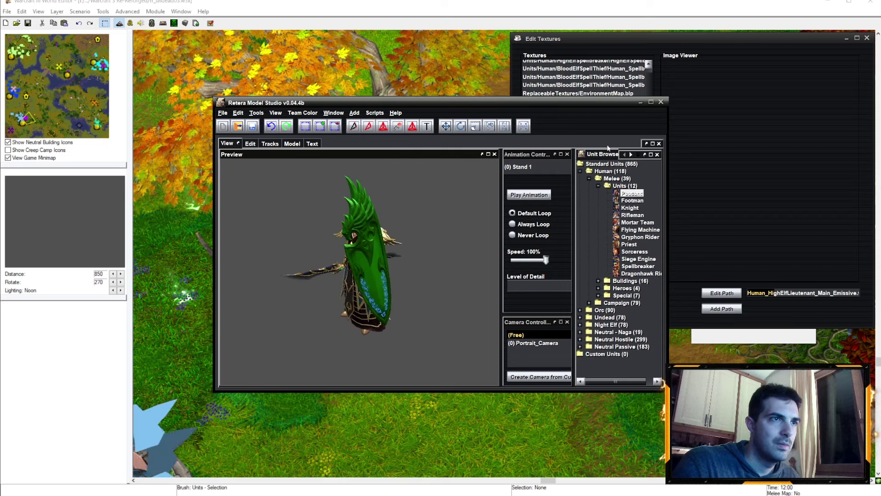
{"action": "left_click", "coordinate": [617, 184]}
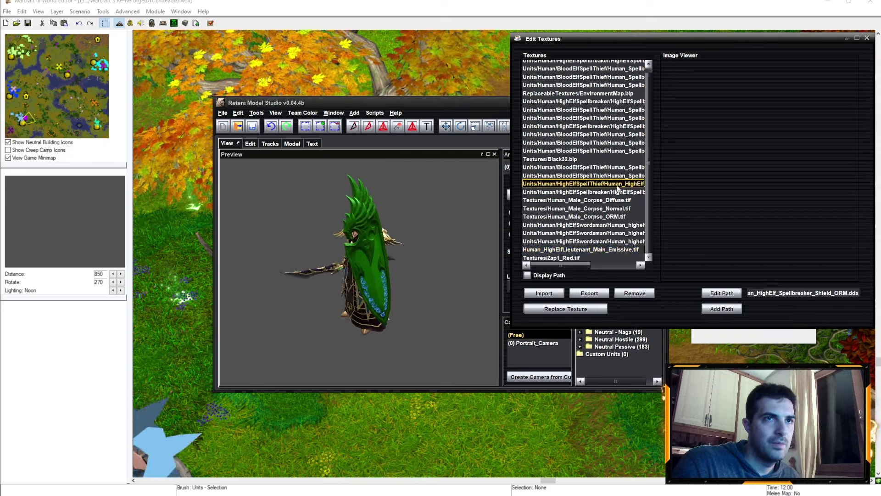
{"action": "left_click", "coordinate": [597, 189]}
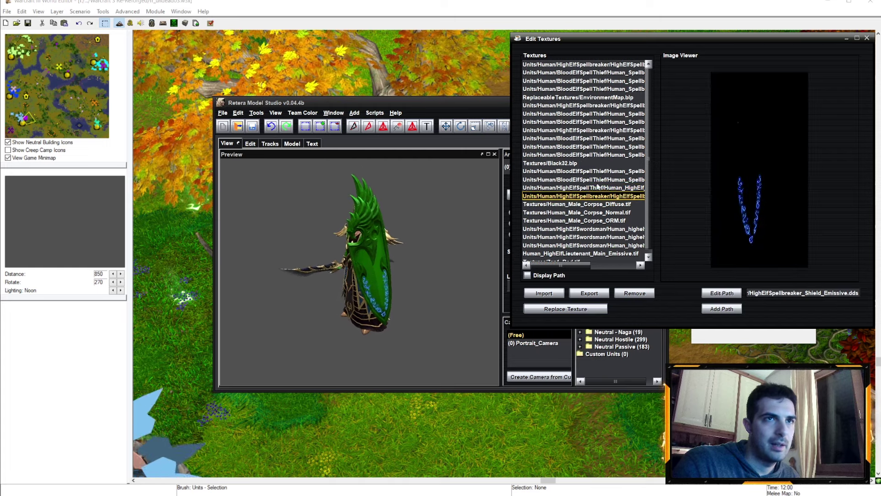
{"action": "left_click", "coordinate": [575, 163]}
{"action": "left_click", "coordinate": [598, 146]}
{"action": "left_click", "coordinate": [612, 129]}
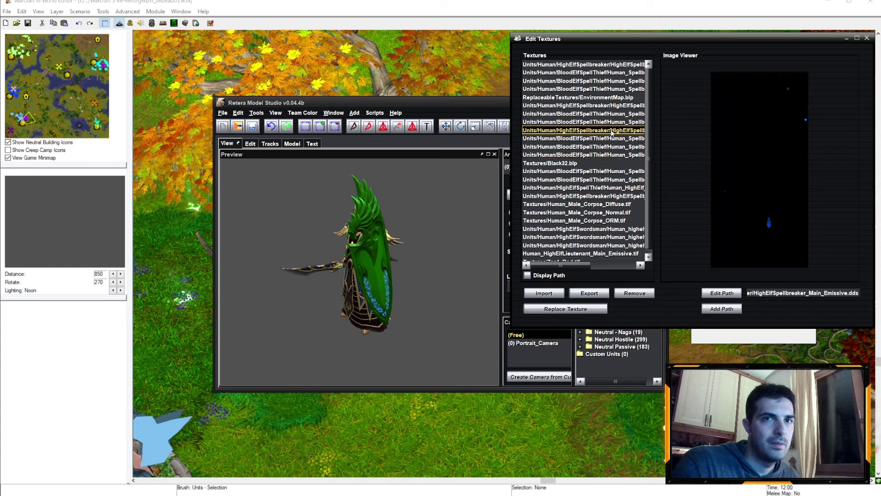
{"action": "key", "text": "Up"}
{"action": "key", "text": "Up"}
{"action": "key", "text": "Up"}
{"action": "key", "text": "Up"}
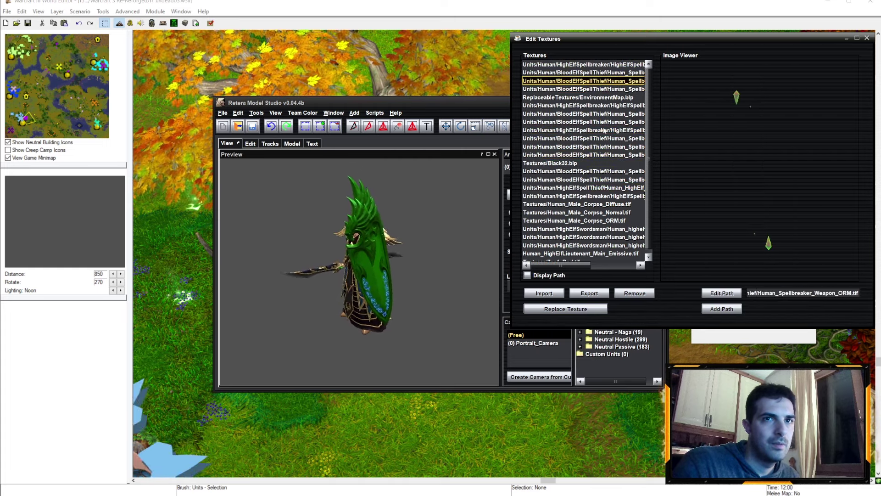
{"action": "left_click", "coordinate": [599, 146]}
{"action": "scroll", "coordinate": [601, 251], "scroll_direction": "down", "scroll_amount": 1}
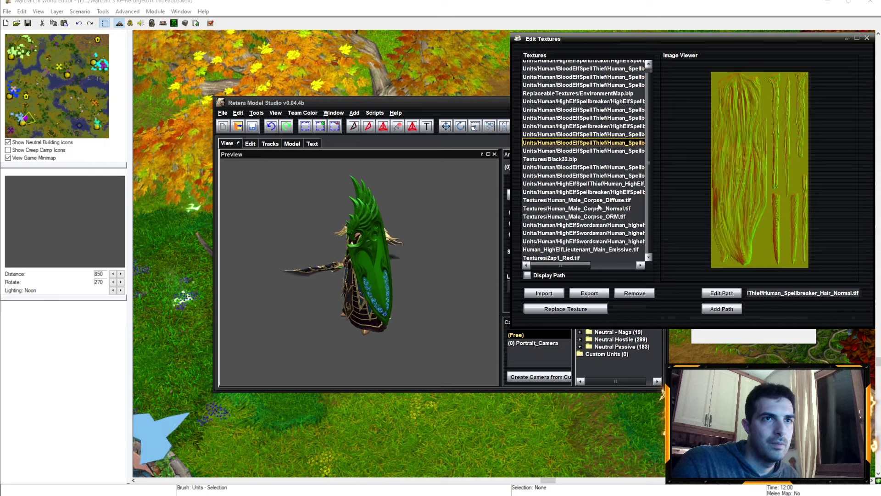
{"action": "left_click", "coordinate": [601, 250]}
{"action": "left_click", "coordinate": [594, 200]}
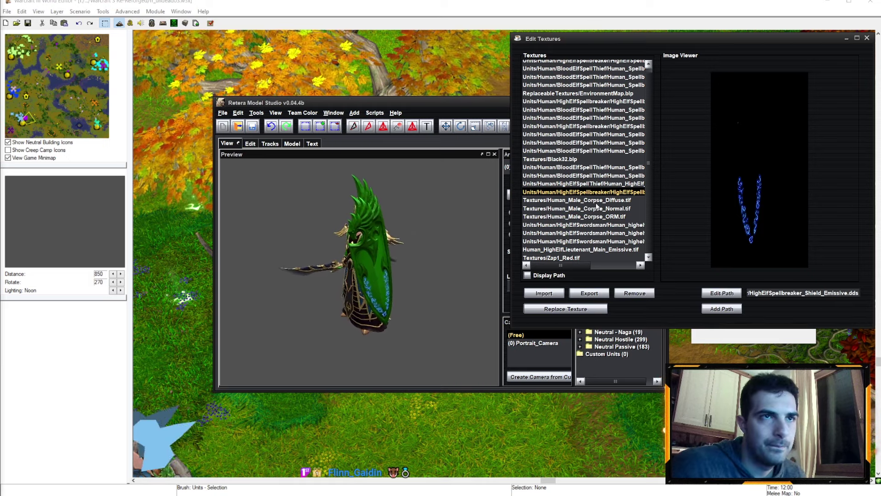
{"action": "left_click", "coordinate": [618, 167]}
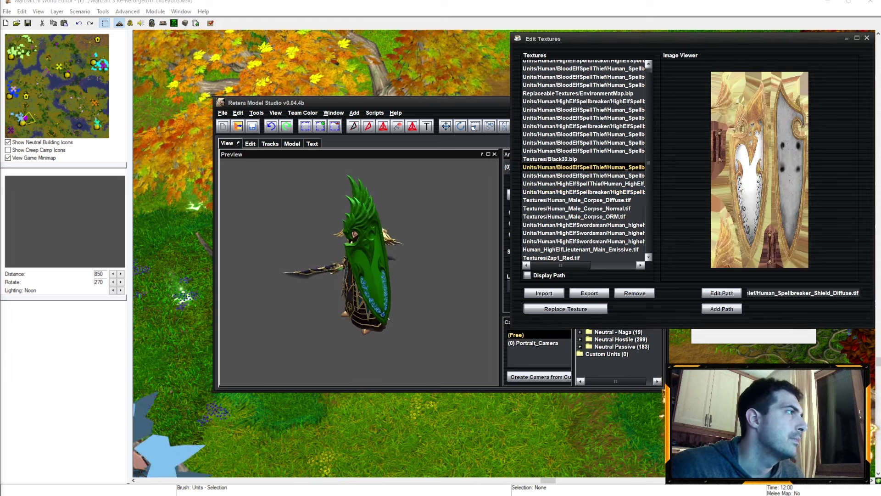
Select 'Emissive' in the Shield_Emissive path, then pick the Lieutenant Main Emissive entry
{"action": "left_click", "coordinate": [585, 193]}
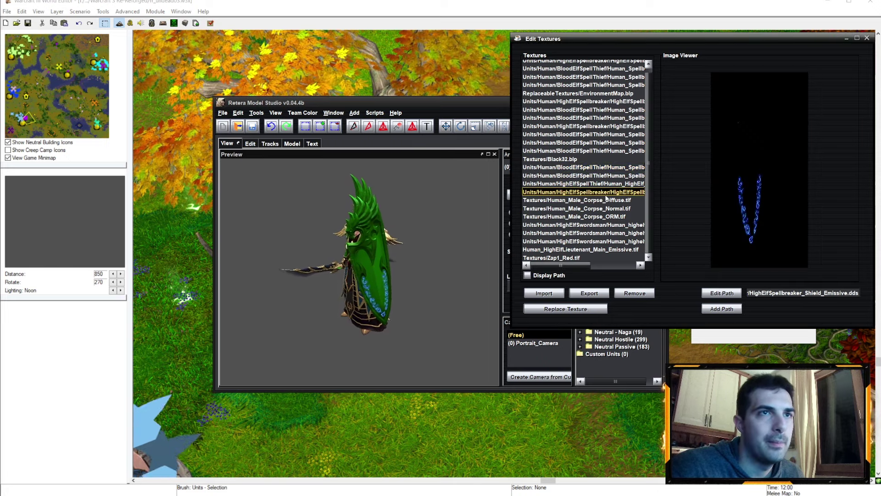
{"action": "left_click", "coordinate": [790, 293]}
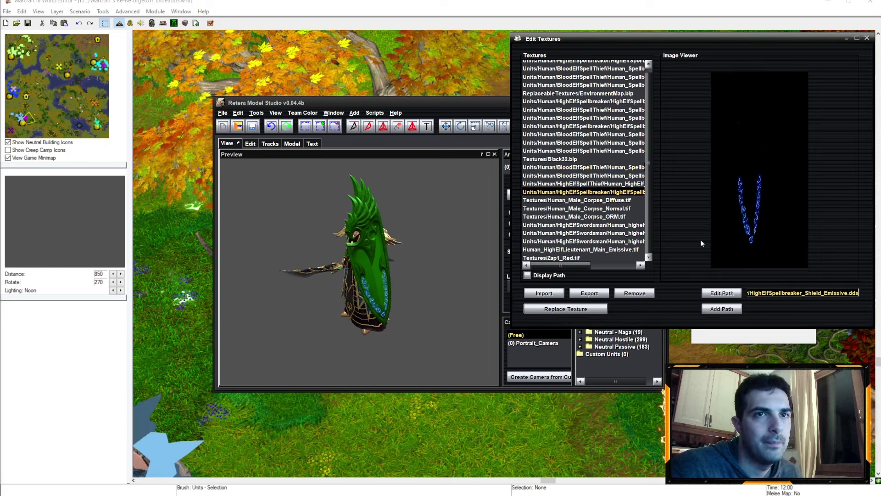
{"action": "left_click", "coordinate": [624, 183]}
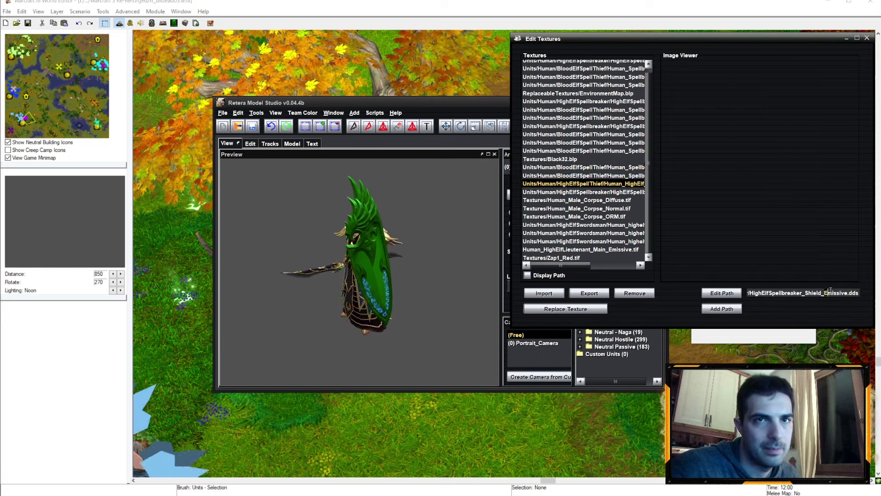
{"action": "left_click_drag", "start_coordinate": [825, 293], "coordinate": [848, 293]}
{"action": "type", "text": "ORM"}
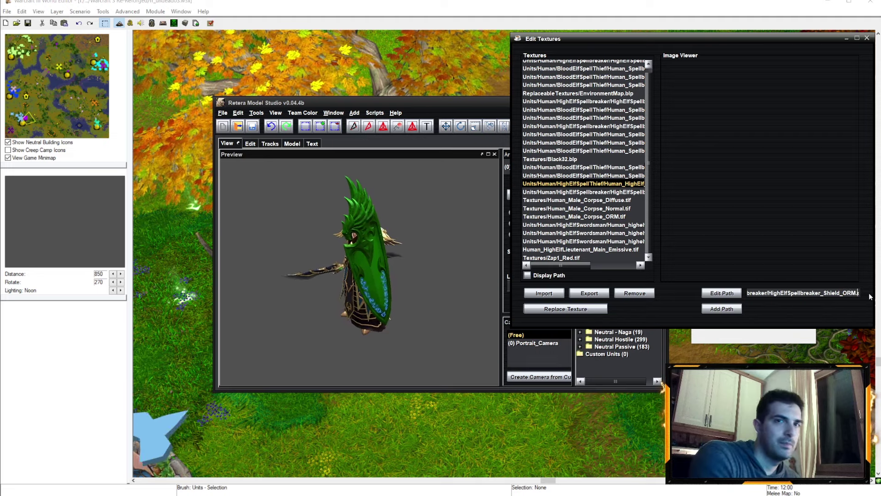
{"action": "scroll", "coordinate": [380, 233], "scroll_direction": "up", "scroll_amount": 3}
{"action": "left_click", "coordinate": [380, 234]}
{"action": "scroll", "coordinate": [414, 223], "scroll_direction": "down", "scroll_amount": 3}
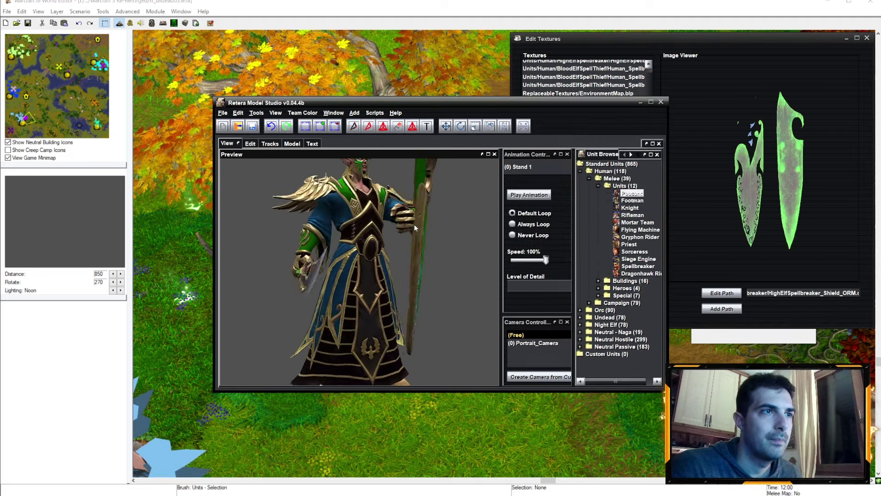
{"action": "scroll", "coordinate": [399, 257], "scroll_direction": "down", "scroll_amount": 1}
{"action": "scroll", "coordinate": [399, 259], "scroll_direction": "up", "scroll_amount": 1}
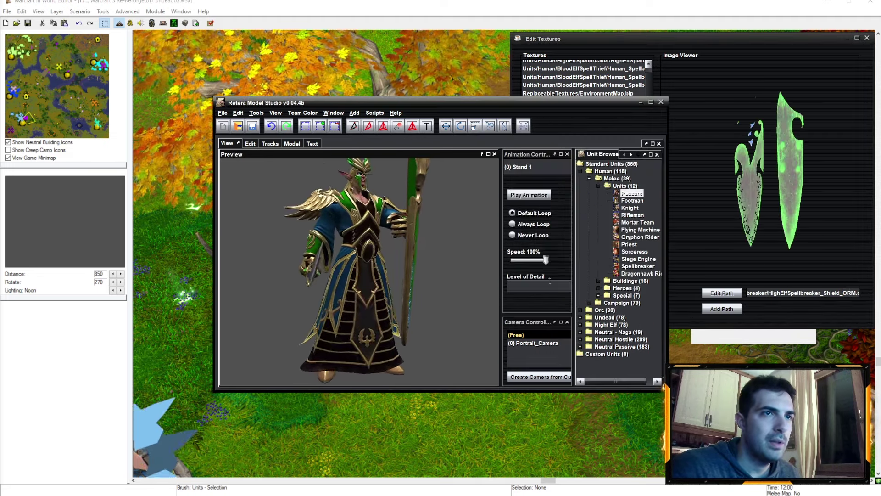
{"action": "left_click_drag", "start_coordinate": [574, 99], "coordinate": [336, 67]}
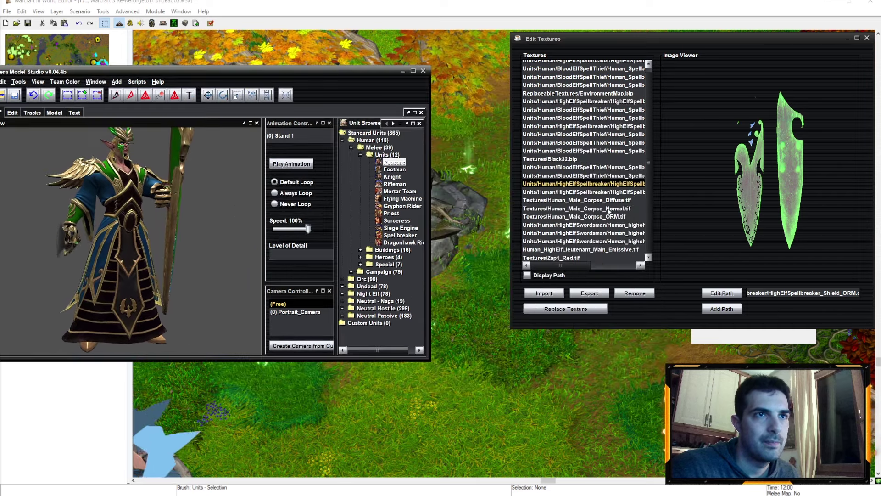
{"action": "left_click", "coordinate": [604, 249]}
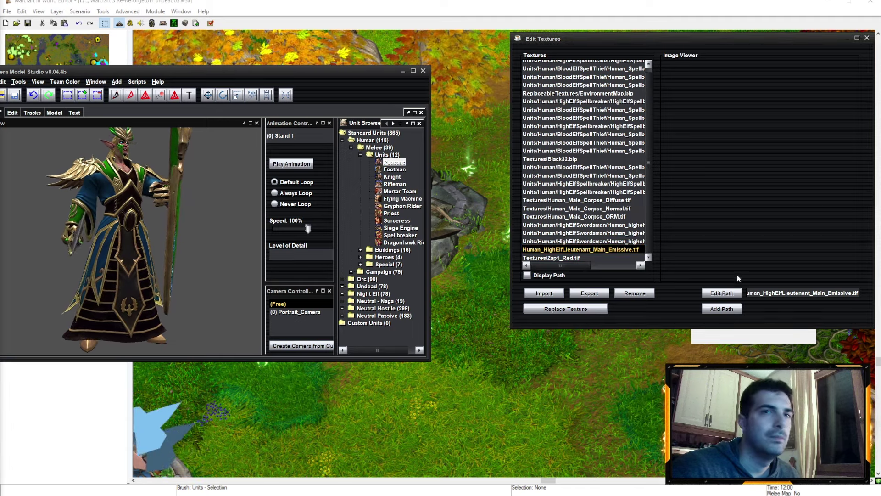
Change the texture path's .tif extension to .dds and re-apply the edited Emissive path
{"action": "left_click", "coordinate": [804, 292]}
{"action": "key", "text": "BackSpace"}
{"action": "key", "text": "BackSpace"}
{"action": "key", "text": "BackSpace"}
{"action": "type", "text": "d"}
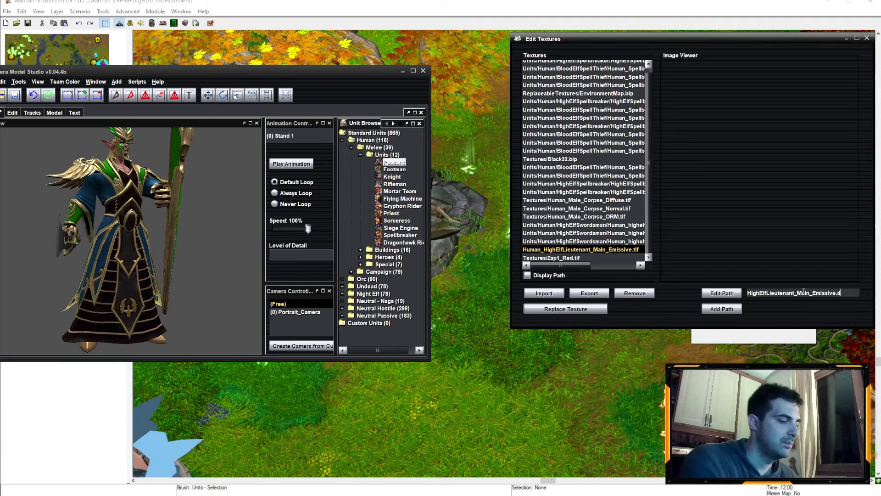
{"action": "type", "text": "ds"}
{"action": "key", "text": "Return"}
{"action": "mouse_move", "coordinate": [207, 227]}
{"action": "middle_mouse_down"}
{"action": "mouse_move", "coordinate": [148, 230]}
{"action": "mouse_move", "coordinate": [189, 226]}
{"action": "middle_mouse_up"}
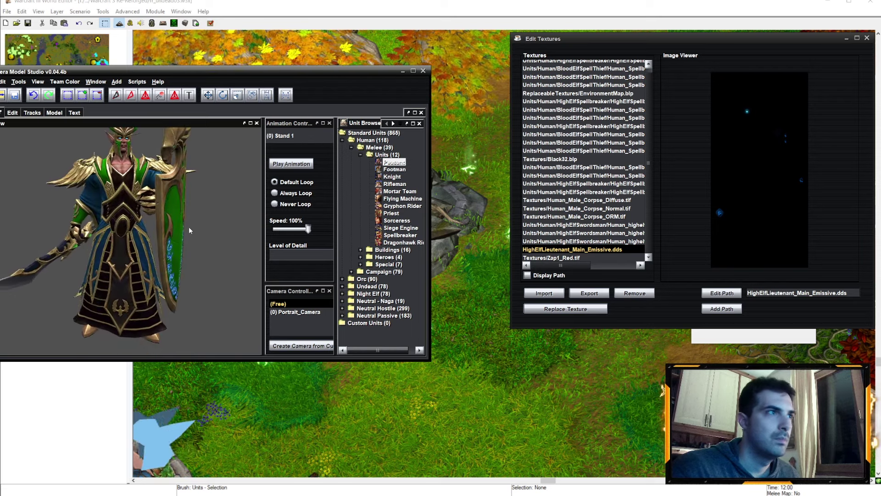
{"action": "middle_click_drag", "start_coordinate": [148, 225], "coordinate": [314, 231]}
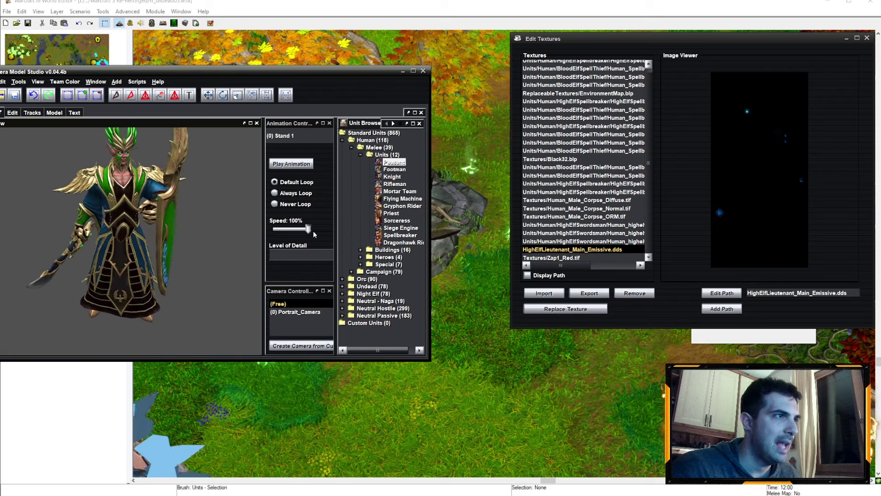
{"action": "left_click", "coordinate": [793, 296]}
{"action": "type", "text": "a"}
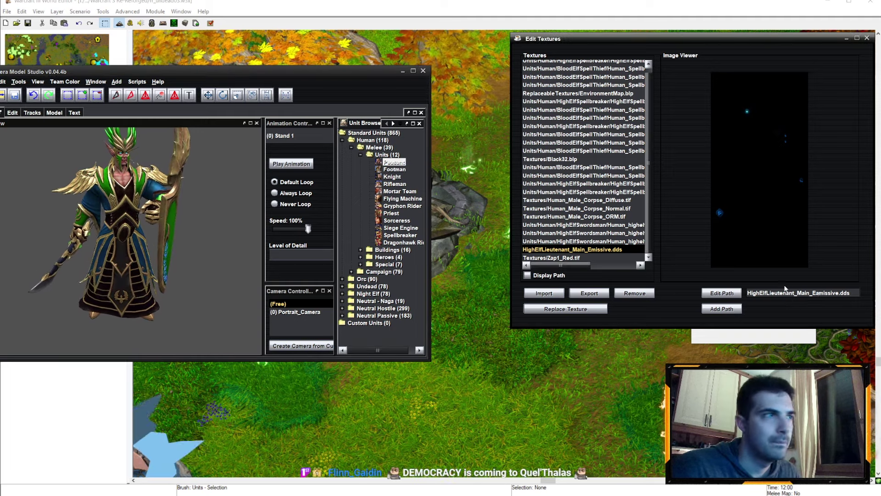
{"action": "type", "text": "ü"}
{"action": "key", "text": "Return"}
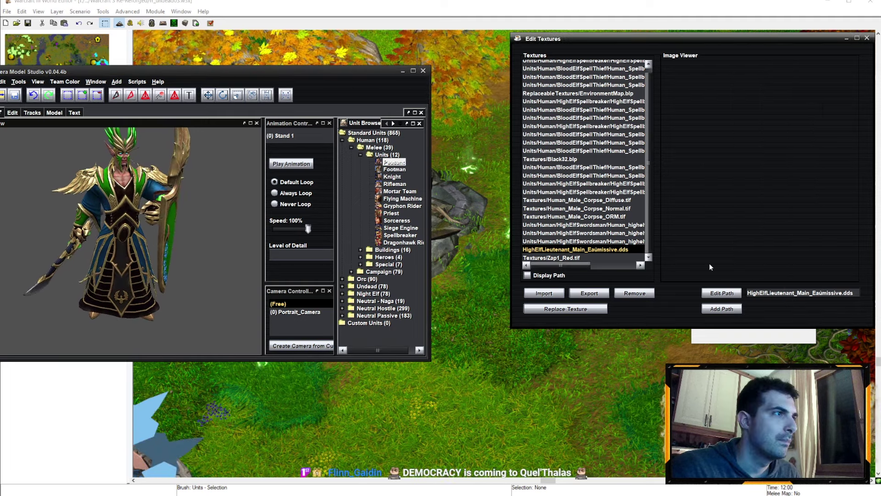
{"action": "left_click", "coordinate": [105, 211]}
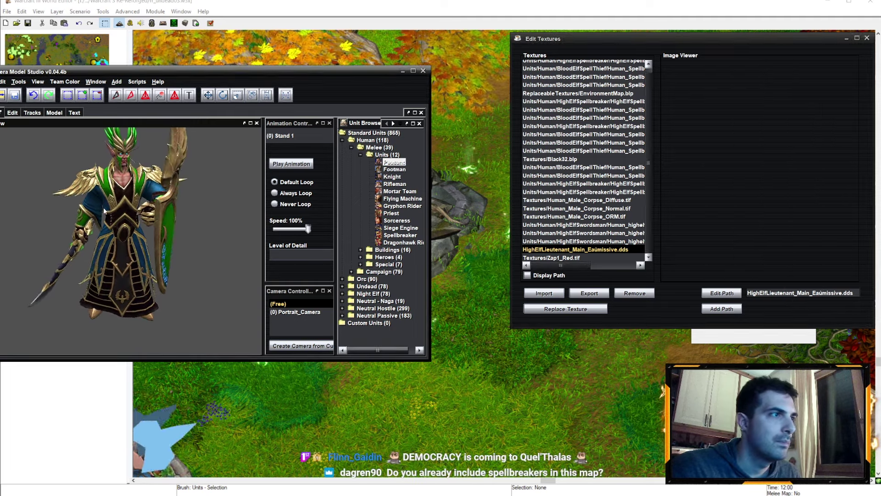
{"action": "mouse_move", "coordinate": [105, 211]}
{"action": "middle_mouse_down"}
{"action": "mouse_move", "coordinate": [224, 180]}
{"action": "mouse_move", "coordinate": [172, 200]}
{"action": "middle_mouse_up"}
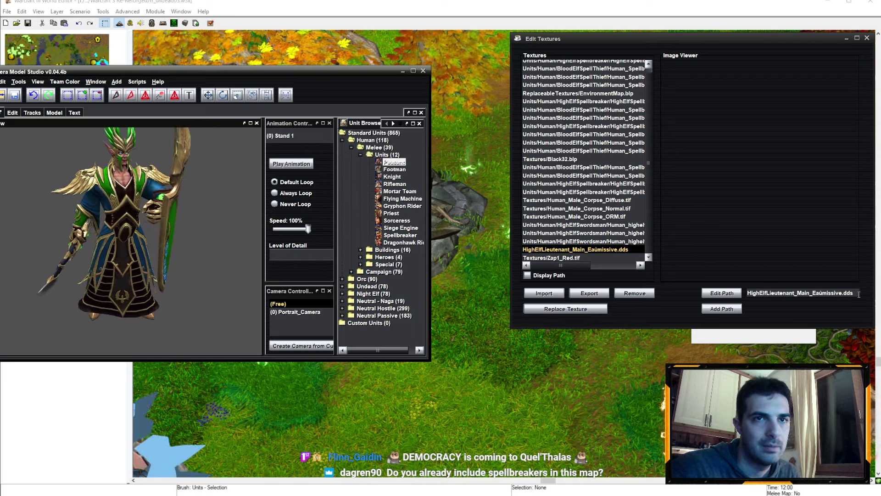
Paste the HighElfSwordsman path into the Lieutenant emissive entry, replacing ORM with Emissive
{"action": "left_click", "coordinate": [620, 242]}
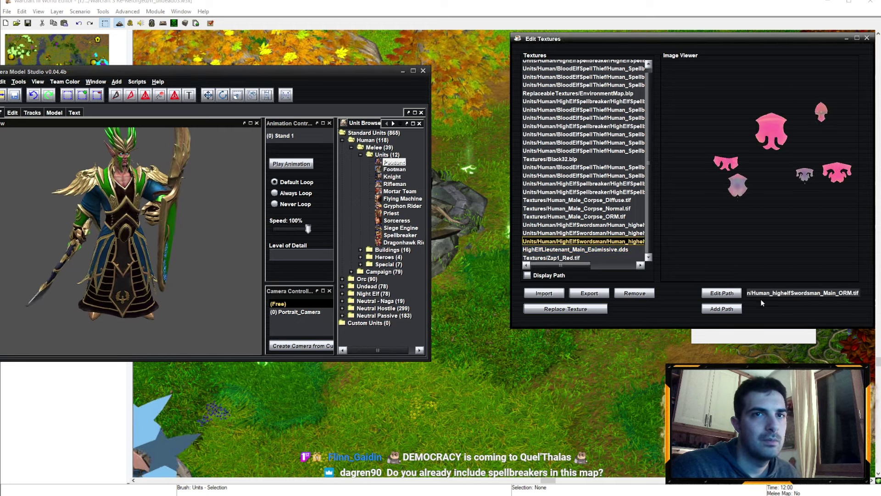
{"action": "key", "text": "Down"}
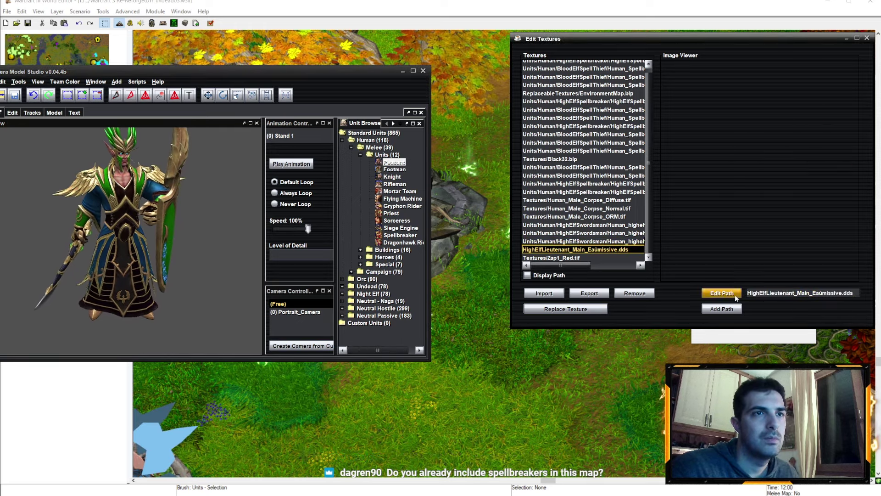
{"action": "key", "text": "ctrl+v"}
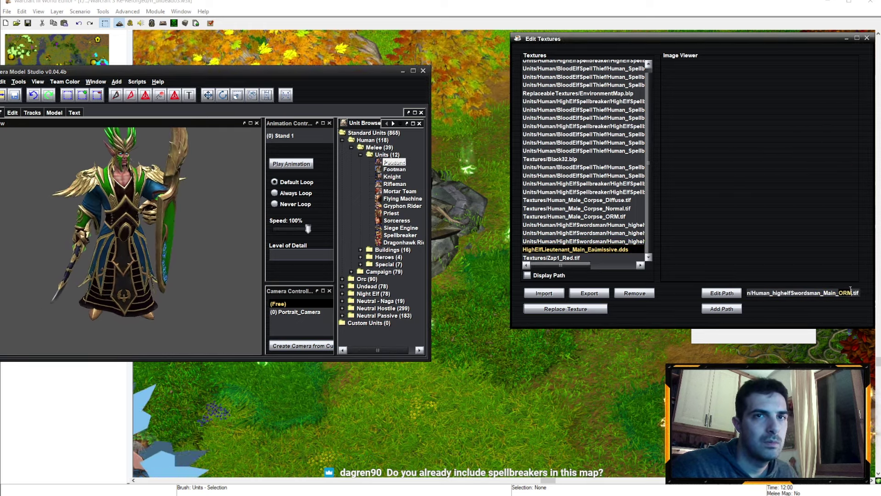
{"action": "double_click", "coordinate": [837, 293]}
{"action": "type", "text": "Emissive.dds"}
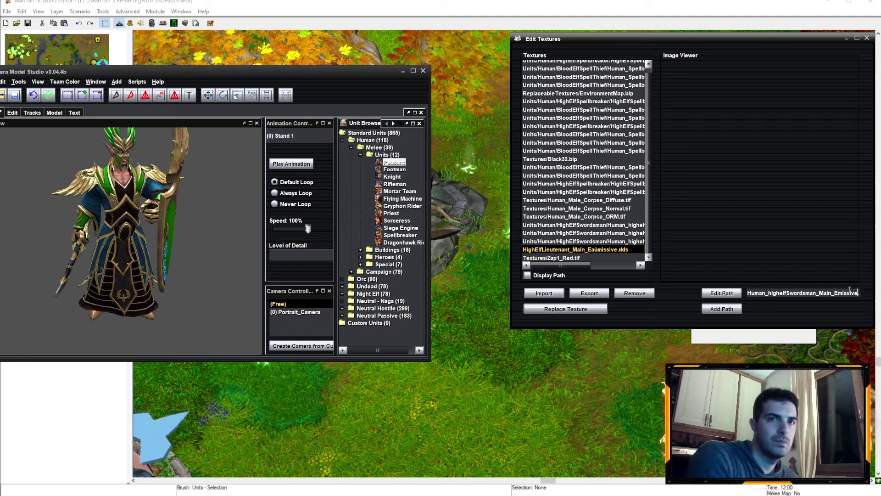
{"action": "key", "text": "Return"}
{"action": "scroll", "coordinate": [146, 215], "scroll_direction": "up", "scroll_amount": 3}
{"action": "mouse_move", "coordinate": [145, 216]}
{"action": "middle_mouse_down"}
{"action": "mouse_move", "coordinate": [165, 210]}
{"action": "mouse_move", "coordinate": [138, 234]}
{"action": "mouse_move", "coordinate": [104, 236]}
{"action": "middle_mouse_up"}
{"action": "scroll", "coordinate": [138, 235], "scroll_direction": "down", "scroll_amount": 3}
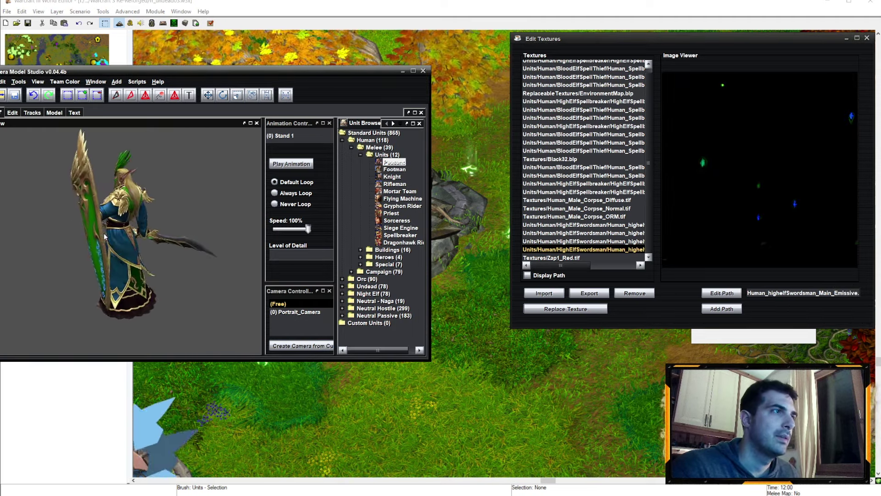
{"action": "left_click", "coordinate": [866, 40]}
Set Model Name to HighElfSpellbreaker and save over HighElfSpellBreaker.mdx, confirming the overwrite
{"action": "left_click", "coordinate": [54, 112]}
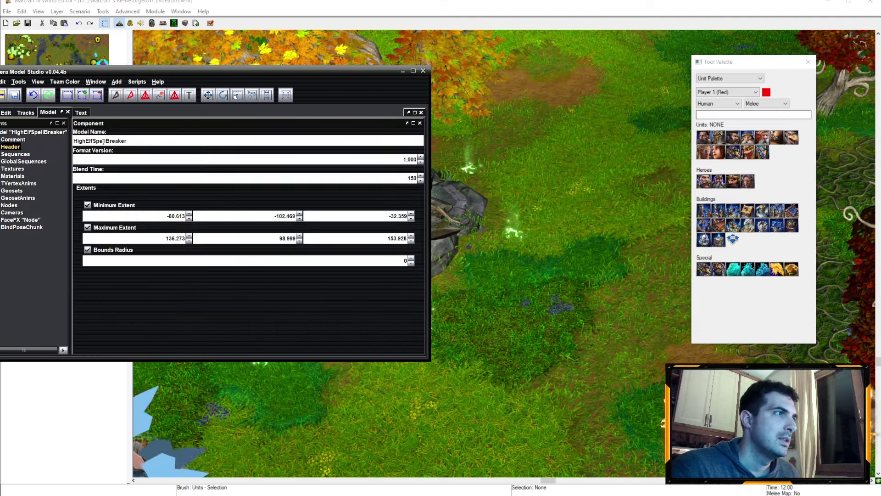
{"action": "type", "text": "b"}
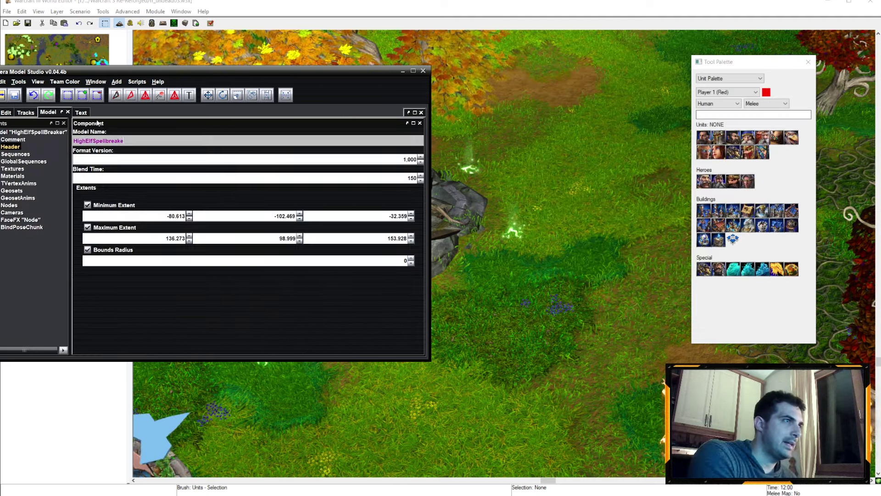
{"action": "type", "text": "r"}
{"action": "key", "text": "Return"}
{"action": "key", "text": "ctrl+shift+s"}
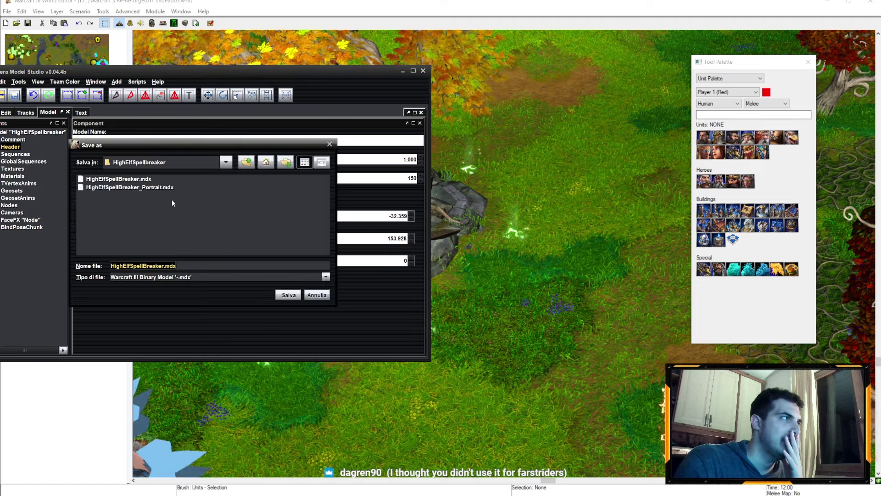
{"action": "left_click", "coordinate": [278, 292]}
{"action": "left_click", "coordinate": [188, 226]}
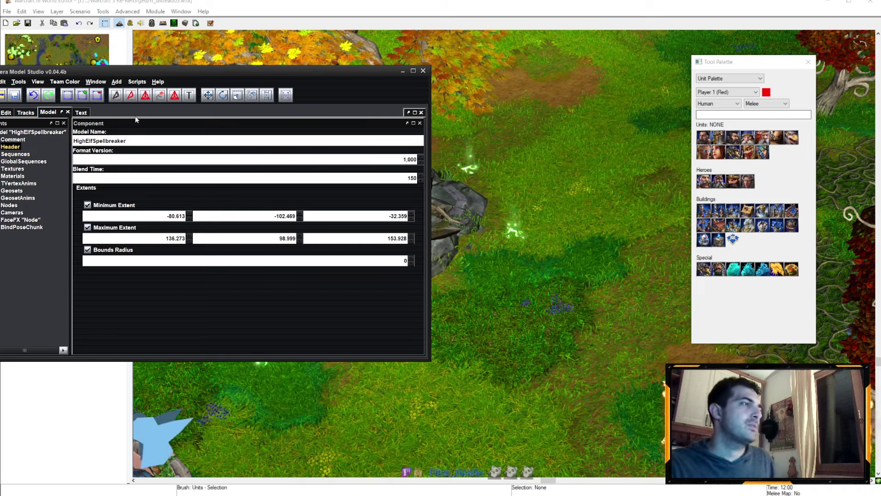
Drag Retera Model Studio mostly off screen and close it
{"action": "left_click_drag", "start_coordinate": [113, 74], "coordinate": [261, 81]}
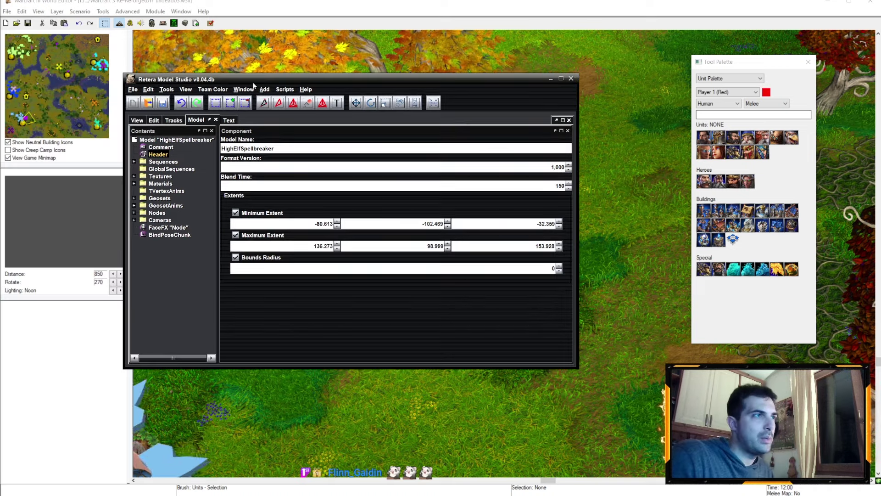
{"action": "left_click", "coordinate": [132, 90]}
{"action": "mouse_move", "coordinate": [213, 90]}
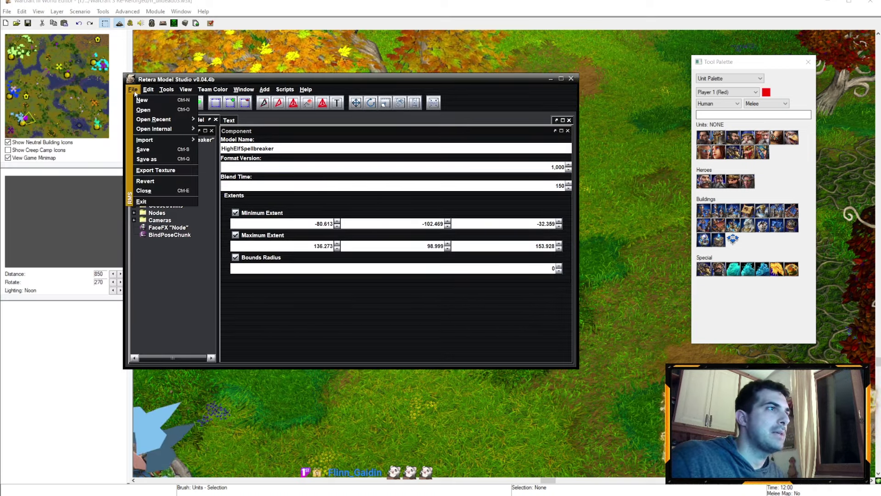
{"action": "left_click", "coordinate": [205, 81]}
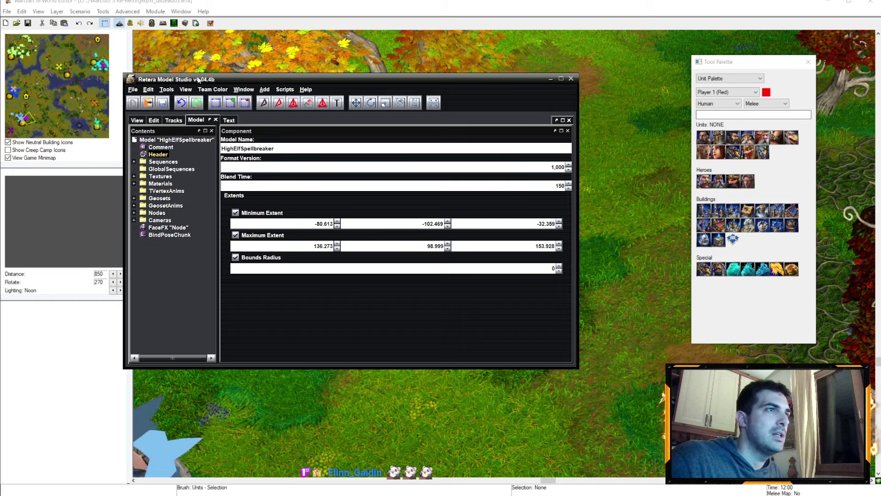
{"action": "left_click_drag", "start_coordinate": [205, 81], "coordinate": [0, 73]}
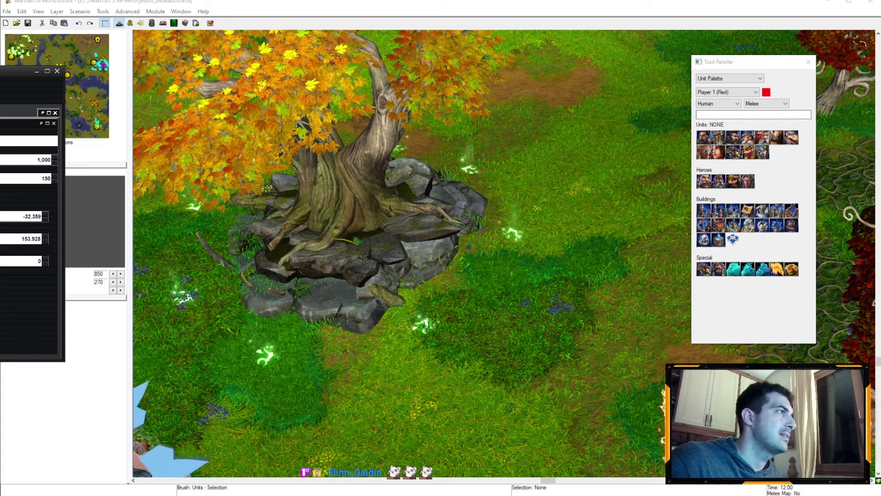
{"action": "key", "text": "alt+Tab"}
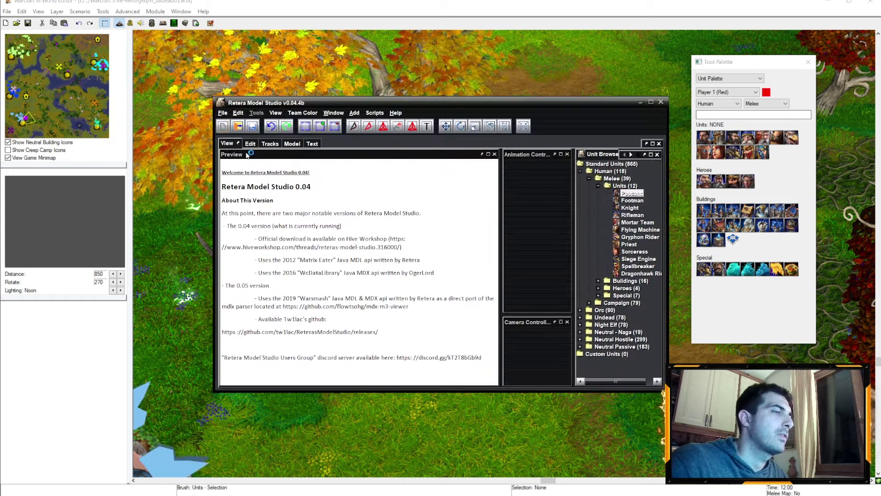
Open HighElfSpellBreaker_Portrait.mdx in Retera Model Studio
{"action": "left_click", "coordinate": [223, 113]}
{"action": "left_click", "coordinate": [238, 131]}
{"action": "left_click", "coordinate": [367, 218]}
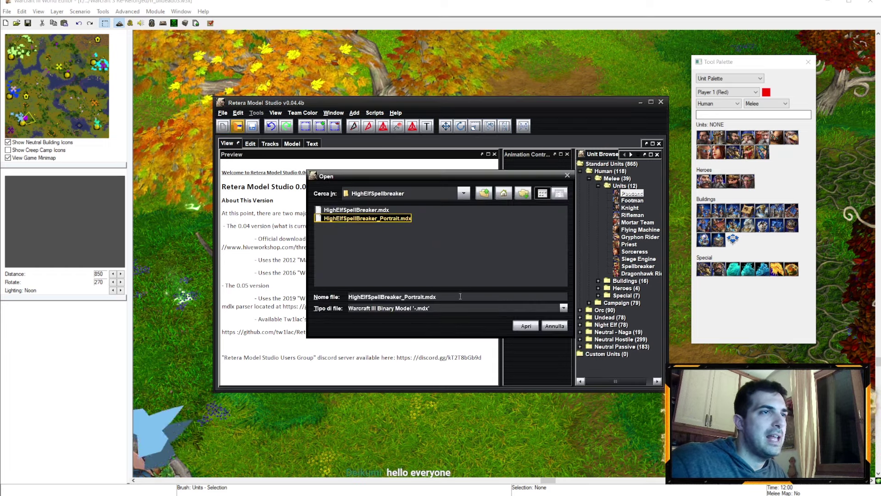
{"action": "left_click", "coordinate": [522, 325]}
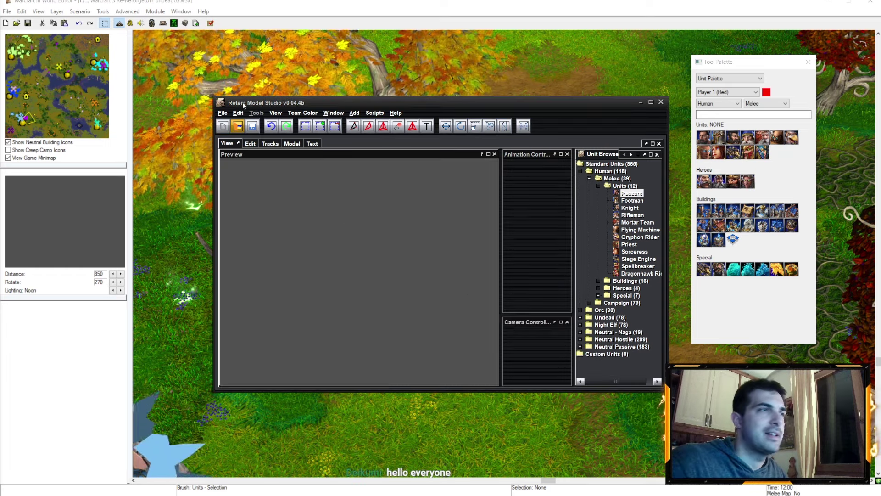
Rename BloodElfSpellThief_Portrait to HighElfSpellbreaker_Portrait and open Edit Textures
{"action": "left_click", "coordinate": [255, 112]}
{"action": "mouse_move", "coordinate": [265, 191]}
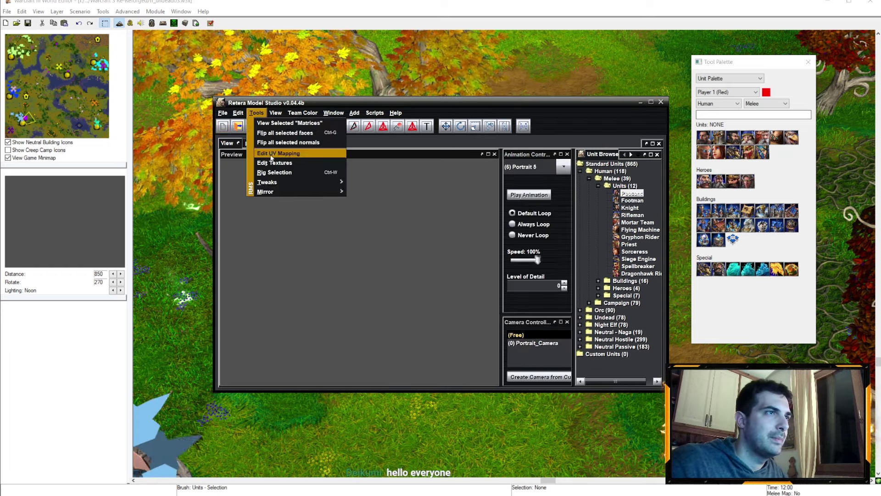
{"action": "left_click", "coordinate": [533, 342]}
{"action": "left_click", "coordinate": [255, 112]}
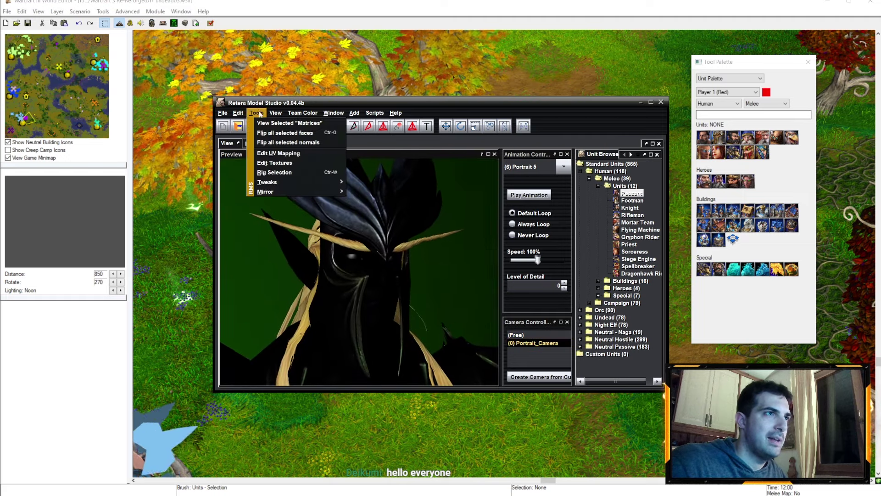
{"action": "key", "text": "Escape"}
{"action": "left_click", "coordinate": [292, 143]}
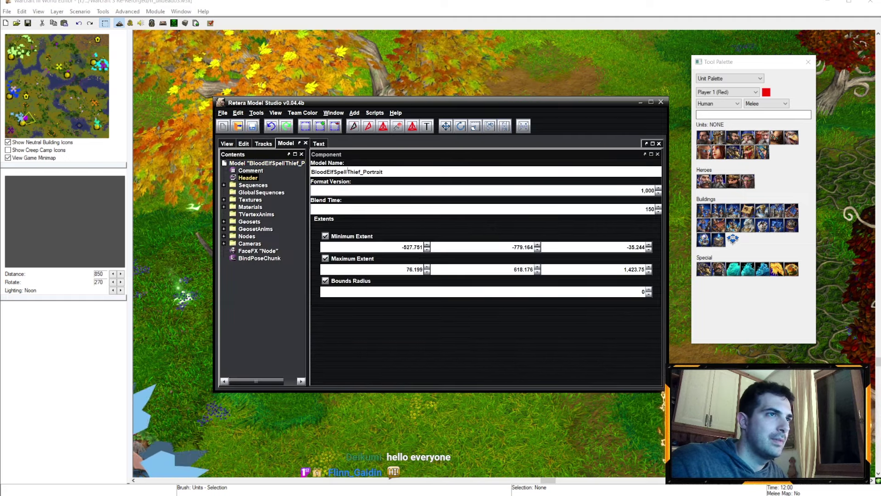
{"action": "double_click", "coordinate": [346, 172]}
{"action": "key", "text": "ctrl+v"}
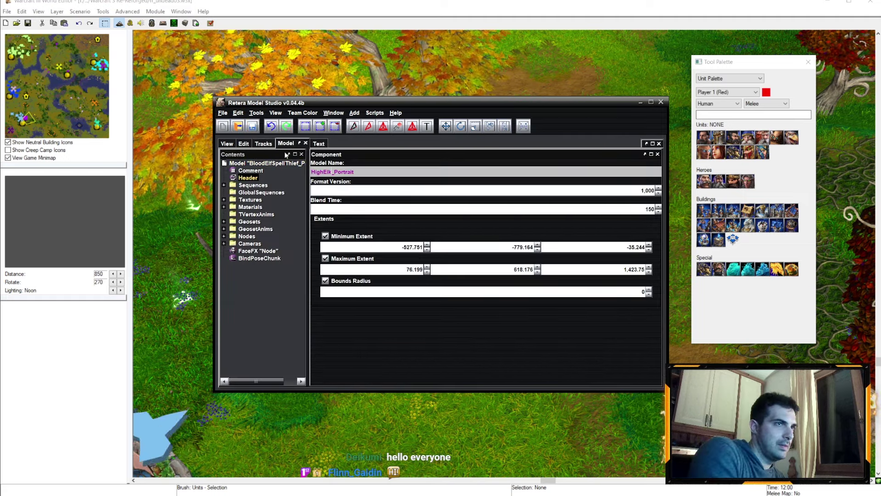
{"action": "key", "text": "BackSpace"}
{"action": "type", "text": "fSpe"}
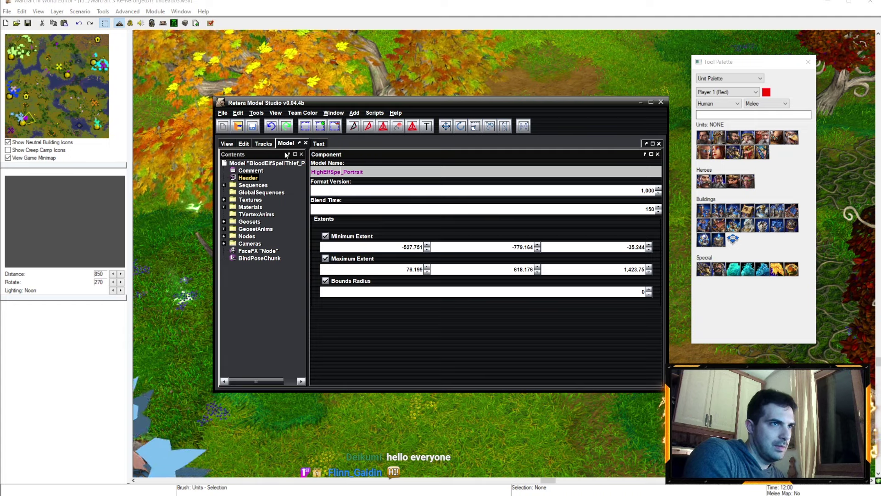
{"action": "type", "text": "llbreaker"}
{"action": "key", "text": "Return"}
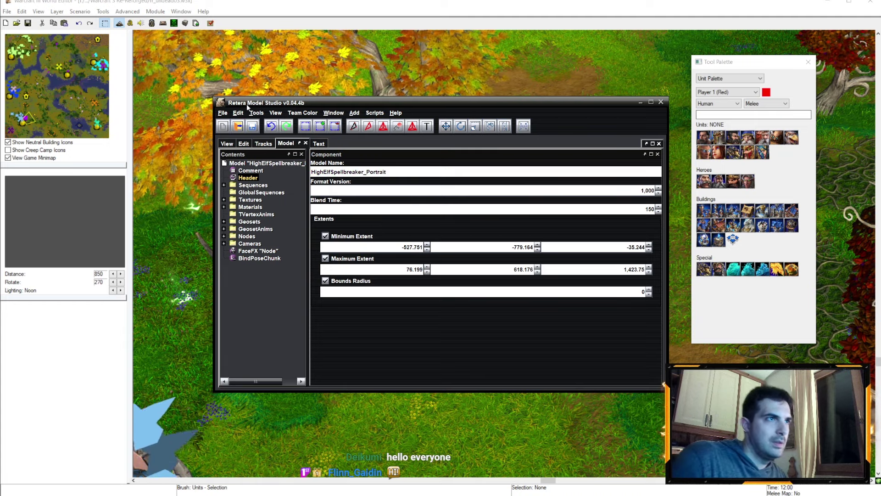
{"action": "left_click", "coordinate": [257, 112]}
{"action": "left_click", "coordinate": [282, 163]}
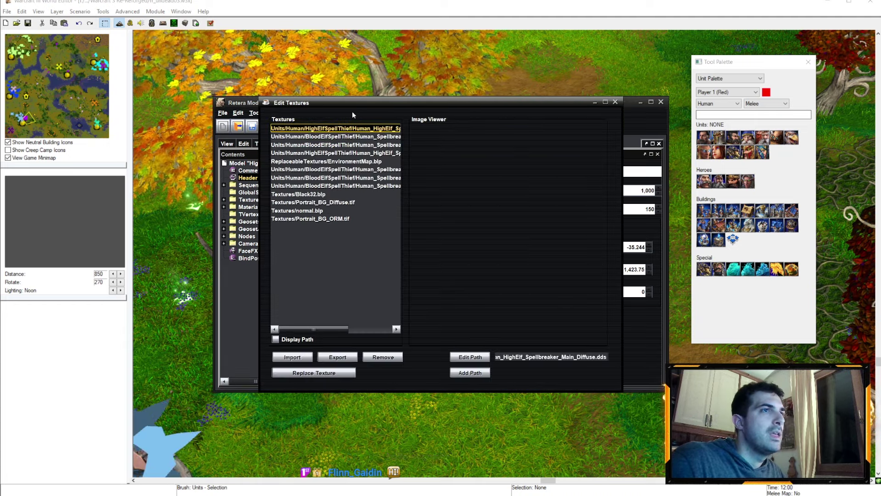
Point the first texture to HighElfSpellbreaker Main Diffuse and the fourth to Main Emissive
{"action": "left_click_drag", "start_coordinate": [317, 102], "coordinate": [279, 101]}
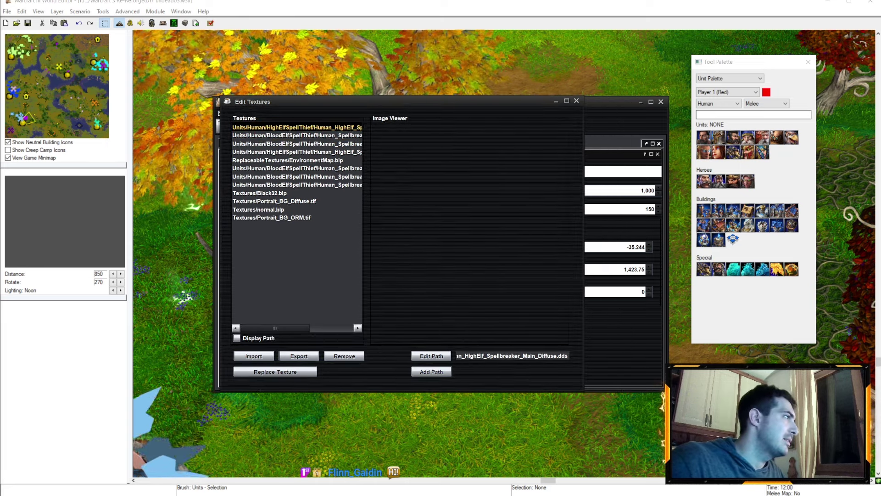
{"action": "left_click_drag", "start_coordinate": [313, 105], "coordinate": [275, 104]}
{"action": "type", "text": "ker/"}
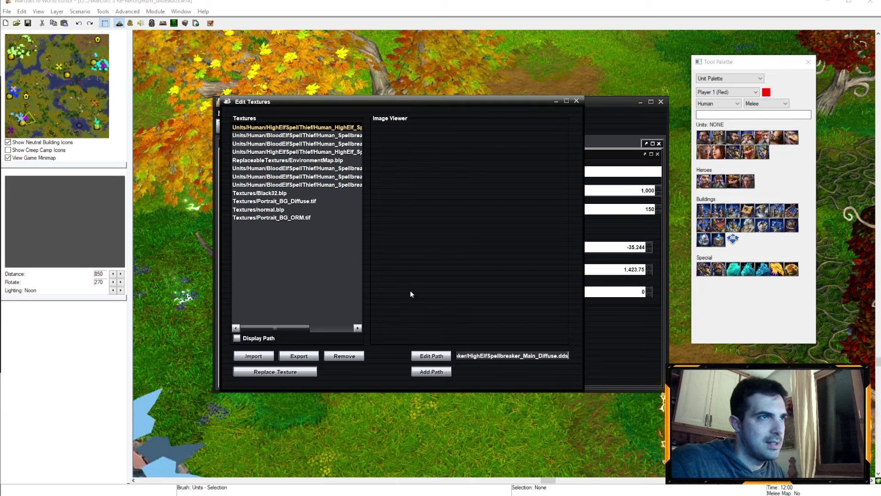
{"action": "key", "text": "Return"}
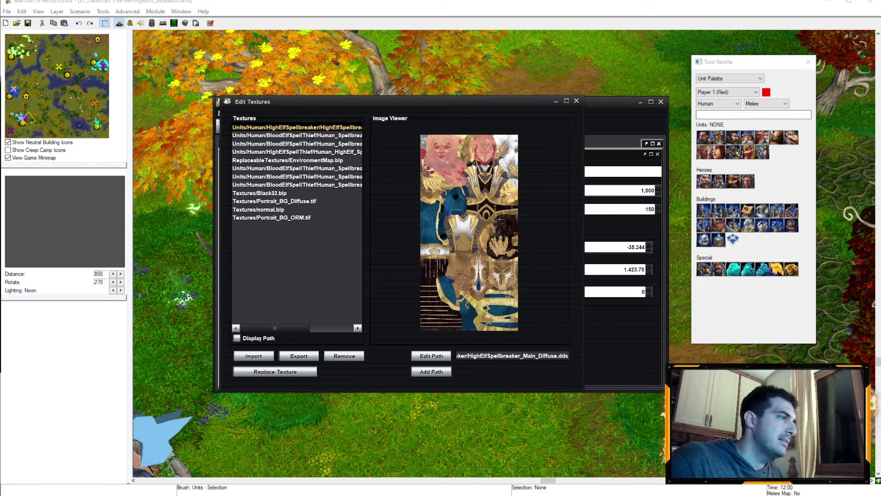
{"action": "left_click", "coordinate": [332, 152]}
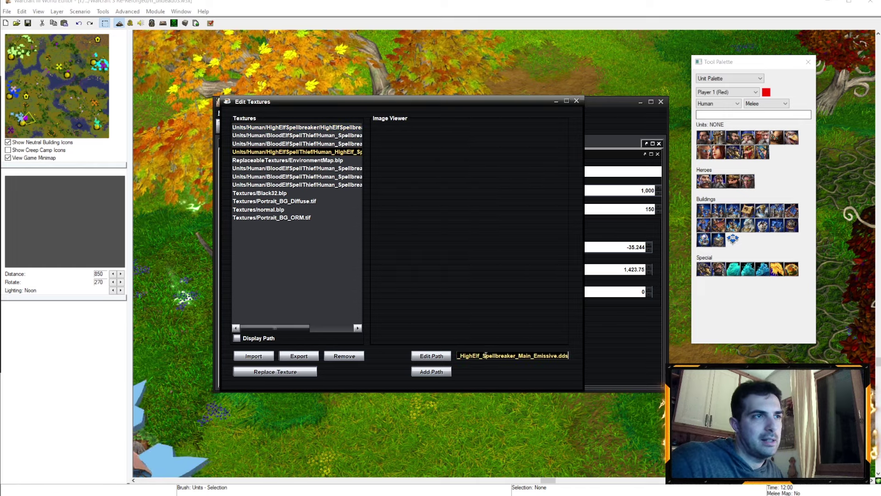
{"action": "left_click", "coordinate": [434, 356]}
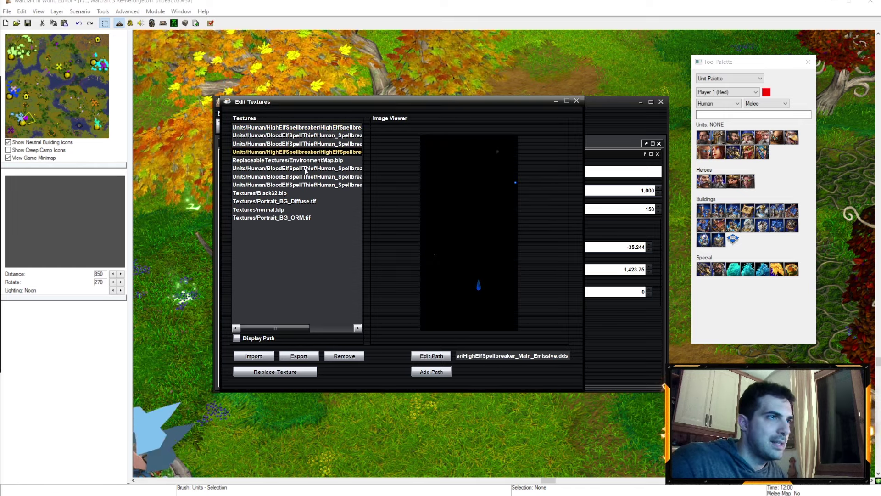
{"action": "left_click", "coordinate": [306, 170]}
{"action": "key", "text": "Down"}
{"action": "key", "text": "Down"}
Close the texture editor and save the portrait model over the existing file
{"action": "left_click", "coordinate": [576, 101]}
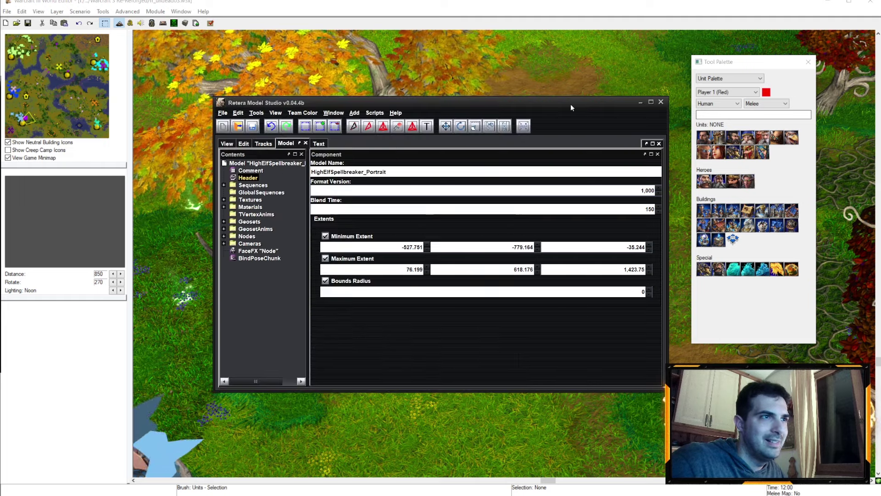
{"action": "left_click", "coordinate": [227, 143]}
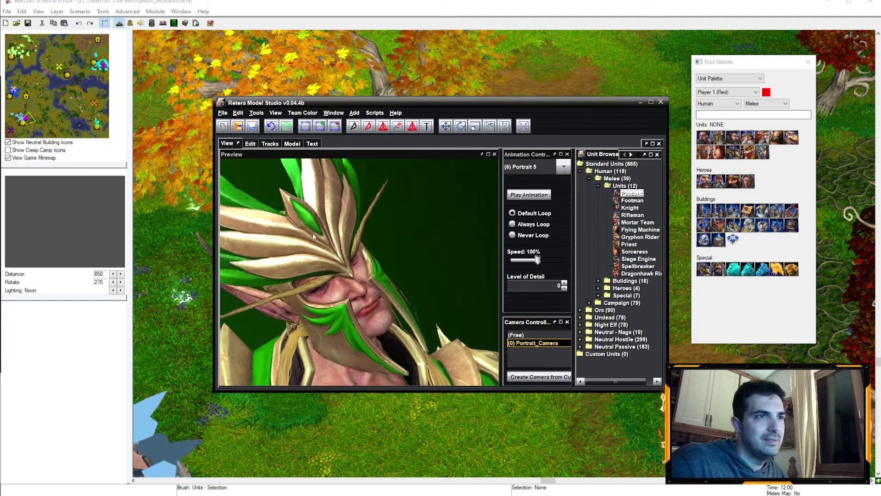
{"action": "left_click", "coordinate": [222, 112]}
{"action": "left_click", "coordinate": [236, 182]}
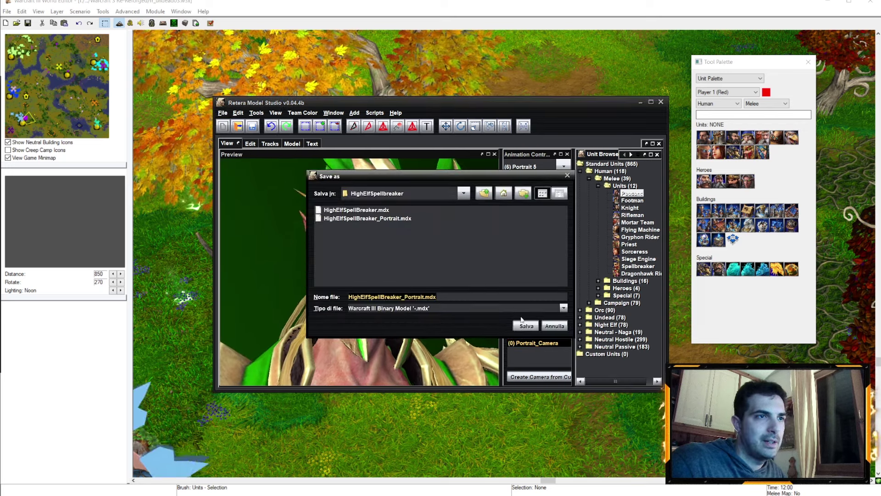
{"action": "key", "text": "Return"}
{"action": "left_click", "coordinate": [416, 260]}
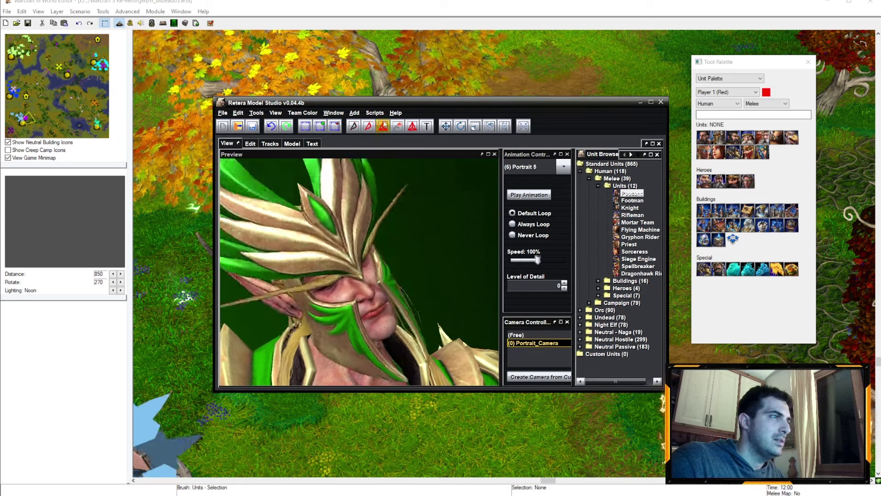
Open HighElfHawkstrider/HighElfHawkstrider.mdx from the Open dialog
{"action": "left_click", "coordinate": [223, 112]}
{"action": "mouse_move", "coordinate": [243, 142]}
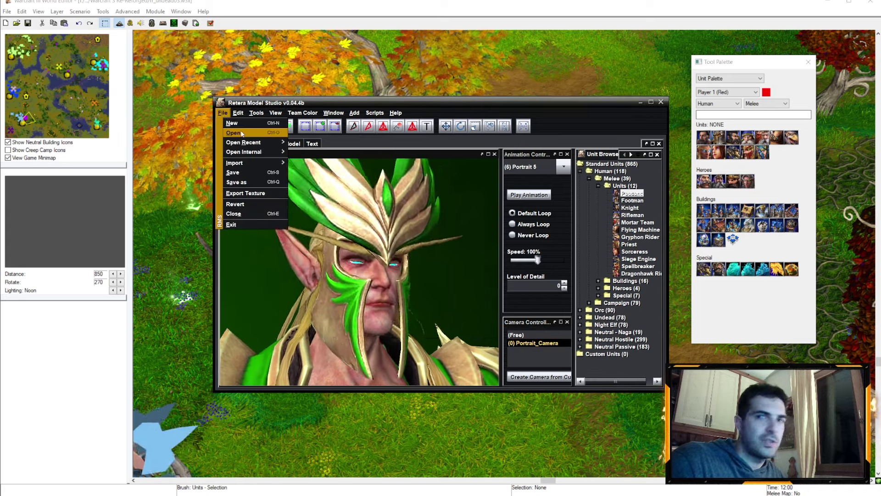
{"action": "left_click", "coordinate": [232, 132]}
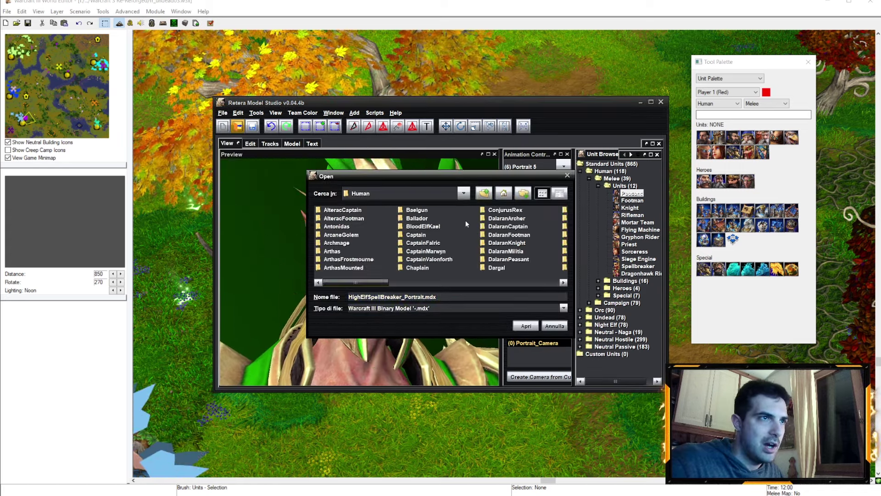
{"action": "left_click_drag", "start_coordinate": [369, 283], "coordinate": [439, 283]}
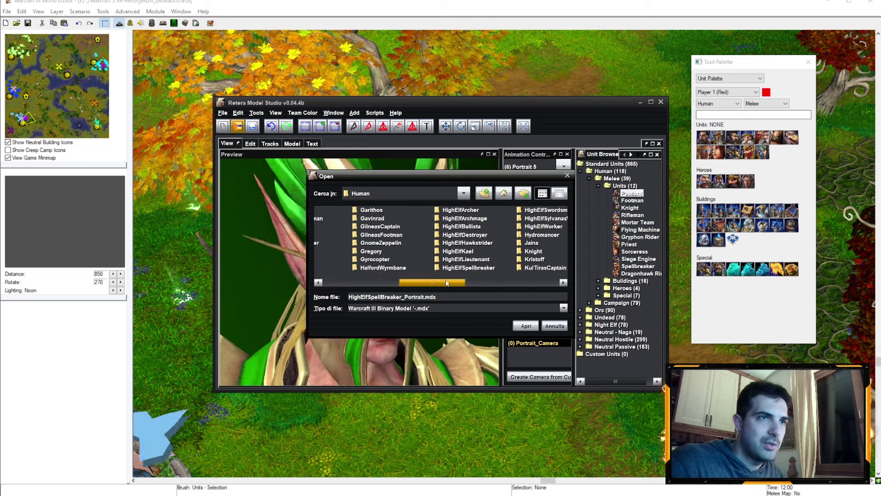
{"action": "double_click", "coordinate": [490, 242]}
{"action": "left_click", "coordinate": [337, 210]}
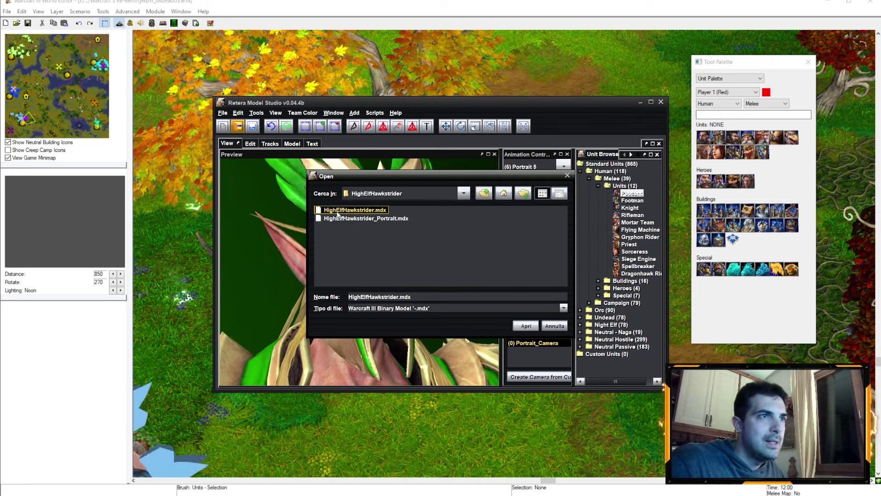
{"action": "left_click", "coordinate": [516, 325]}
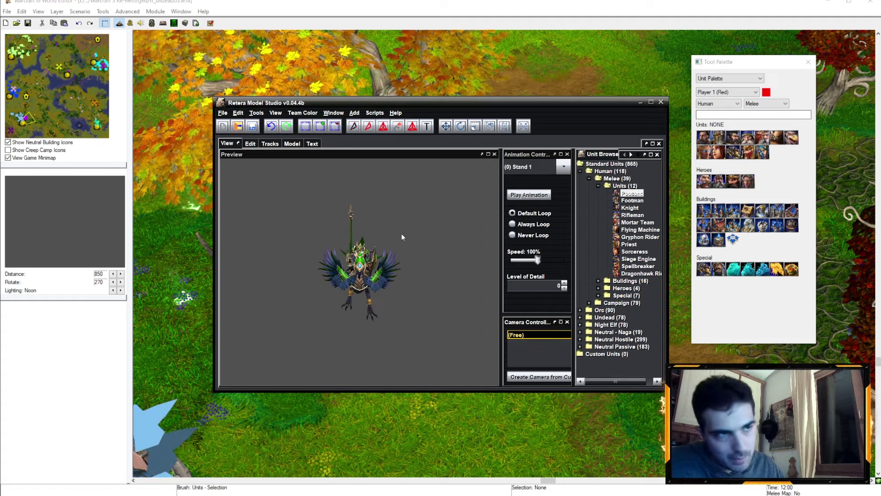
{"action": "scroll", "coordinate": [285, 236], "scroll_direction": "up", "scroll_amount": 5}
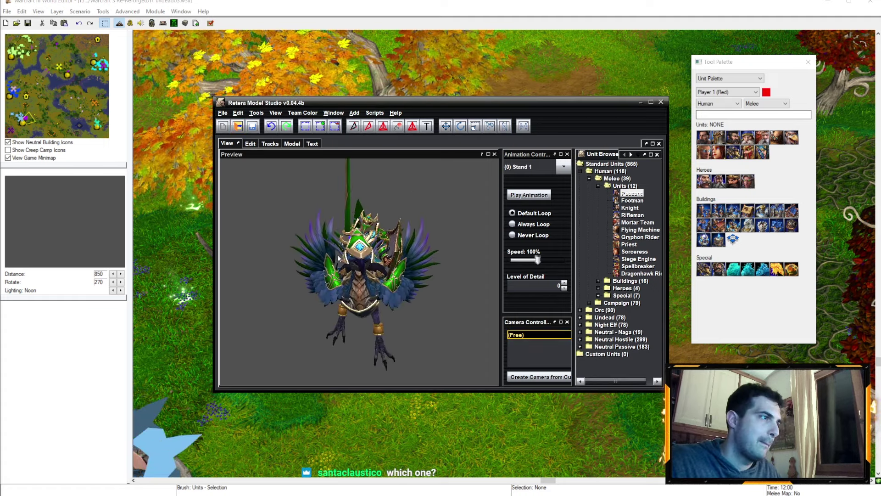
{"action": "mouse_move", "coordinate": [285, 236]}
{"action": "middle_mouse_down"}
{"action": "mouse_move", "coordinate": [332, 250]}
{"action": "mouse_move", "coordinate": [398, 233]}
{"action": "mouse_move", "coordinate": [466, 237]}
{"action": "middle_mouse_up"}
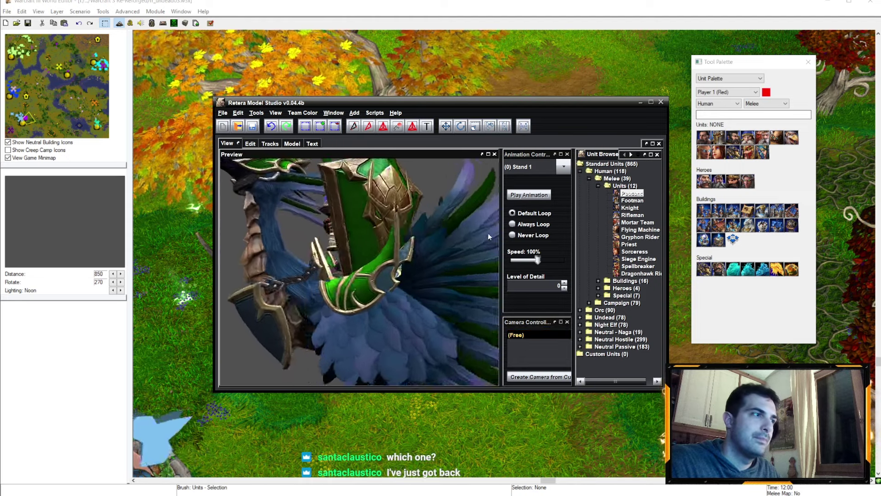
{"action": "middle_click_drag", "start_coordinate": [489, 233], "coordinate": [372, 246]}
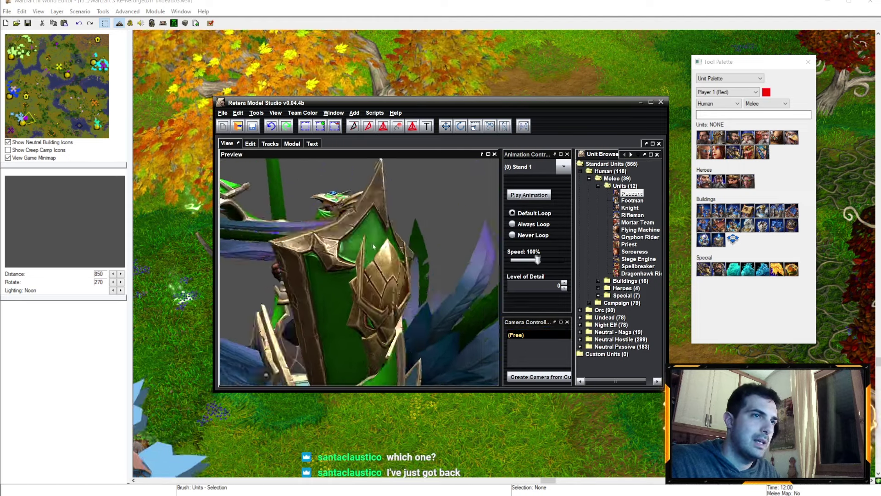
{"action": "middle_click_drag", "start_coordinate": [372, 246], "coordinate": [413, 261]}
{"action": "scroll", "coordinate": [413, 261], "scroll_direction": "down", "scroll_amount": 3}
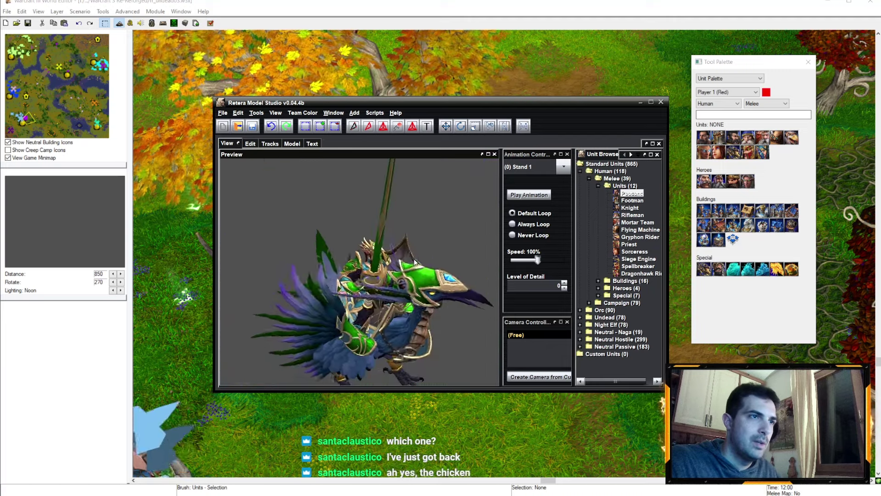
{"action": "scroll", "coordinate": [386, 251], "scroll_direction": "down", "scroll_amount": 2}
{"action": "scroll", "coordinate": [298, 244], "scroll_direction": "up", "scroll_amount": 5}
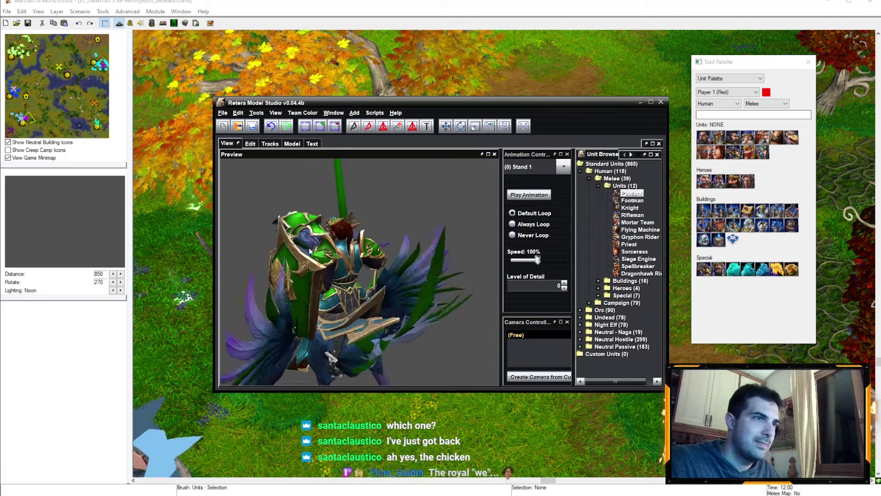
{"action": "scroll", "coordinate": [299, 244], "scroll_direction": "up", "scroll_amount": 2}
{"action": "middle_click_drag", "start_coordinate": [298, 243], "coordinate": [363, 257]}
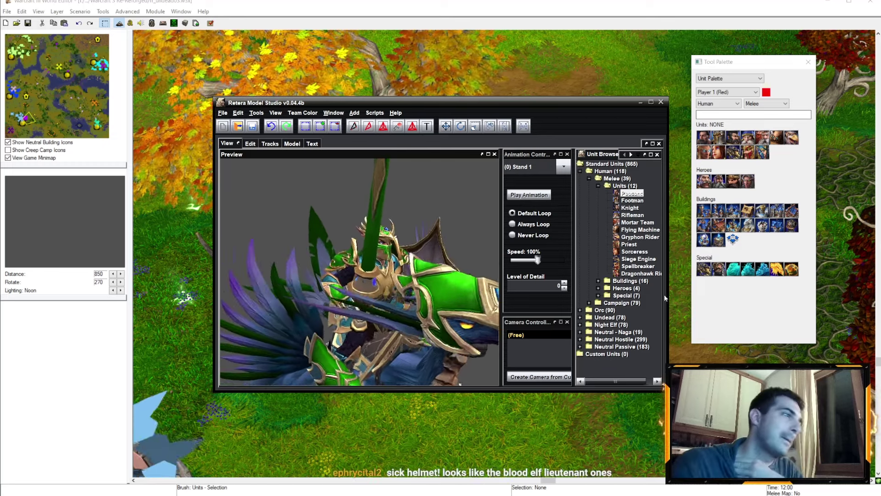
{"action": "scroll", "coordinate": [382, 242], "scroll_direction": "up", "scroll_amount": 2}
{"action": "scroll", "coordinate": [382, 243], "scroll_direction": "up", "scroll_amount": 2}
{"action": "scroll", "coordinate": [381, 242], "scroll_direction": "up", "scroll_amount": 3}
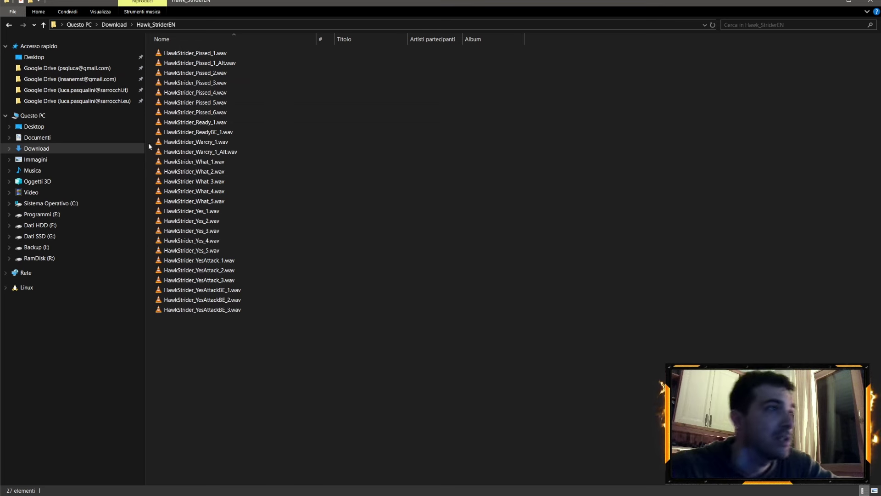
{"action": "double_click", "coordinate": [199, 53]}
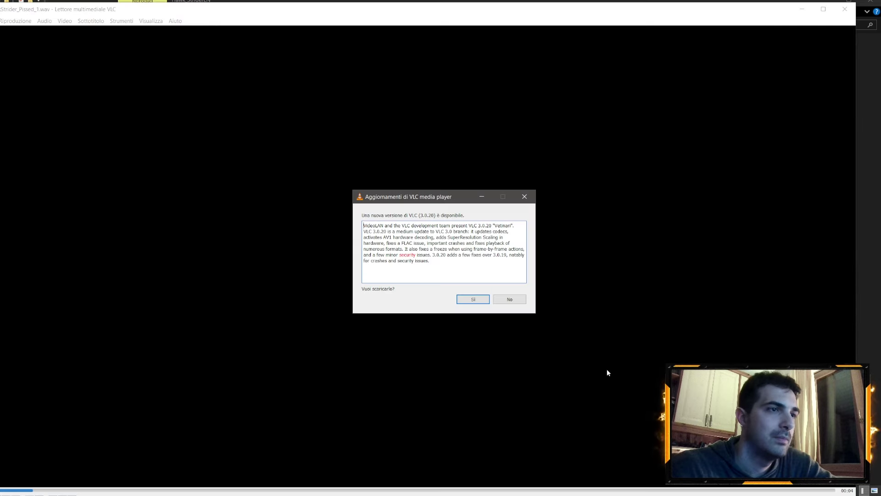
{"action": "left_click", "coordinate": [509, 300]}
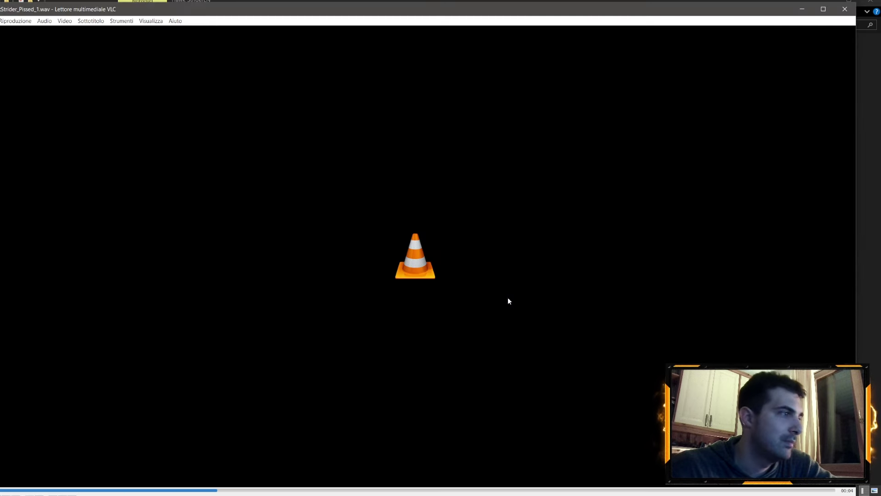
{"action": "left_click", "coordinate": [845, 9]}
{"action": "double_click", "coordinate": [234, 63]}
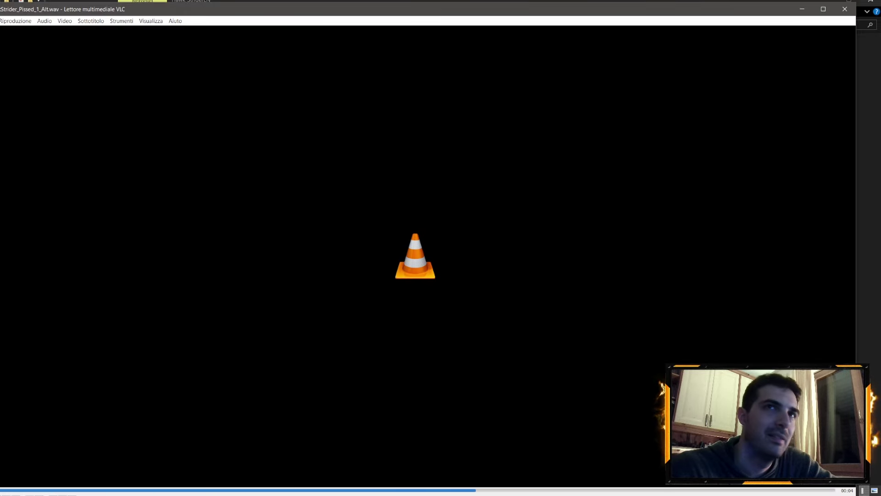
{"action": "left_click", "coordinate": [844, 11]}
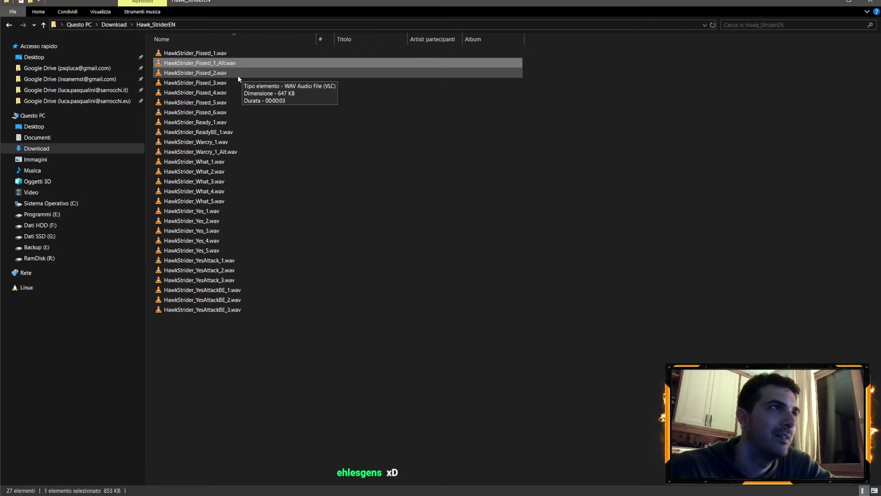
{"action": "double_click", "coordinate": [237, 75]}
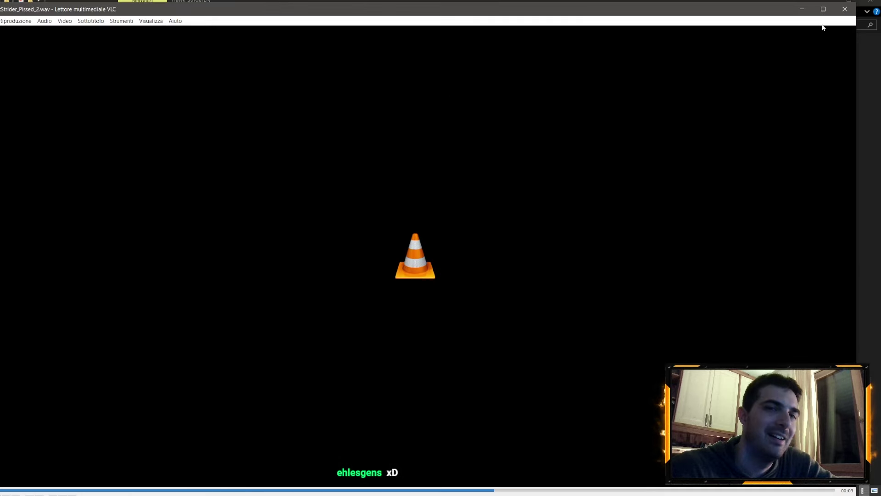
{"action": "left_click", "coordinate": [845, 10]}
{"action": "double_click", "coordinate": [235, 83]}
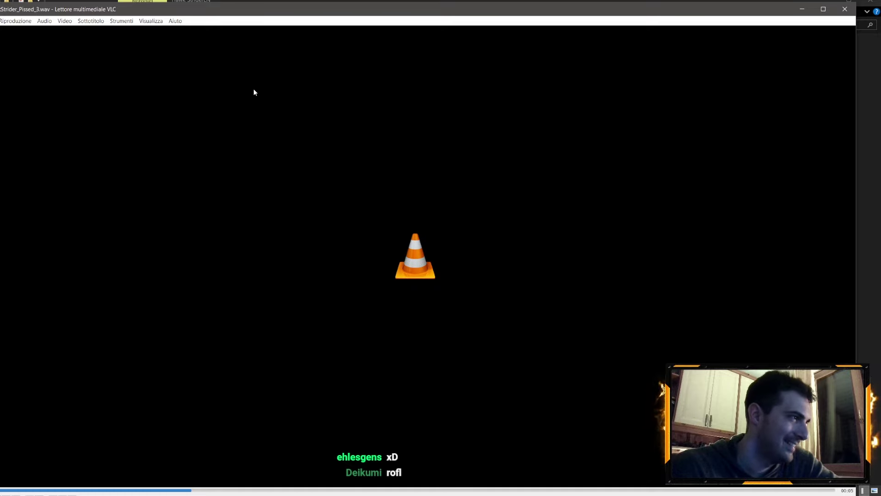
{"action": "left_click", "coordinate": [845, 11]}
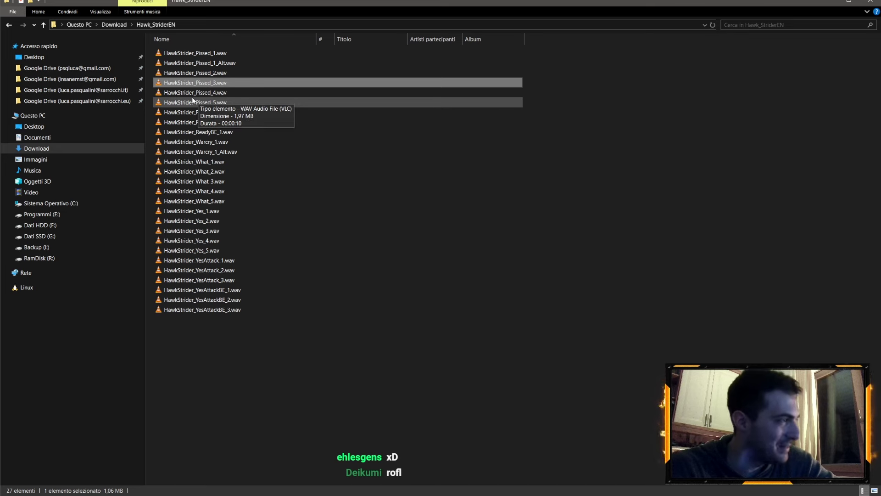
{"action": "double_click", "coordinate": [245, 92]}
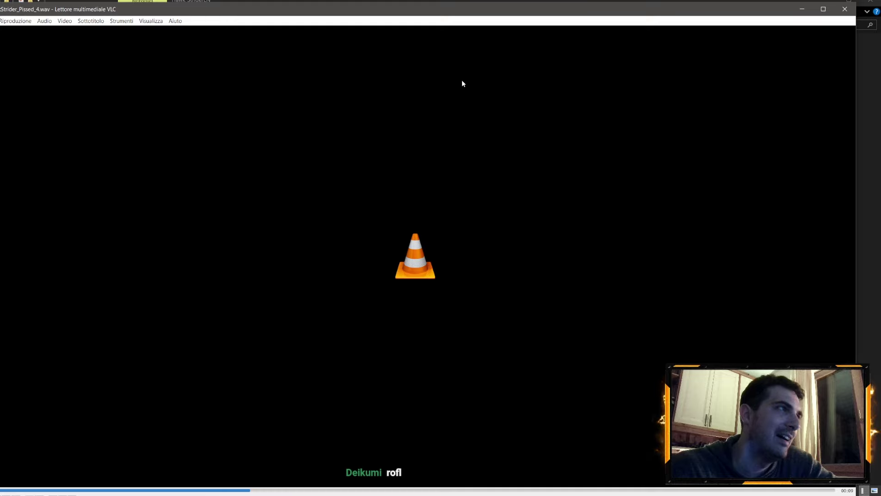
{"action": "left_click_drag", "start_coordinate": [747, 13], "coordinate": [780, 7]}
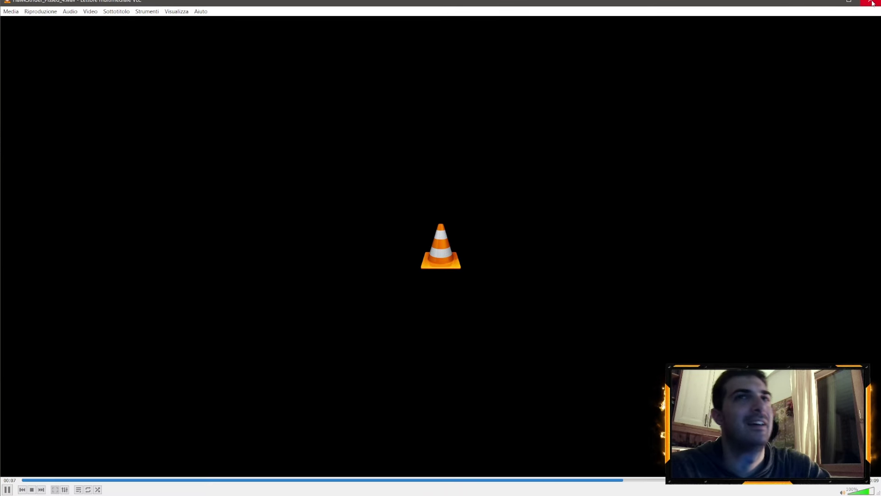
{"action": "left_click", "coordinate": [872, 3]}
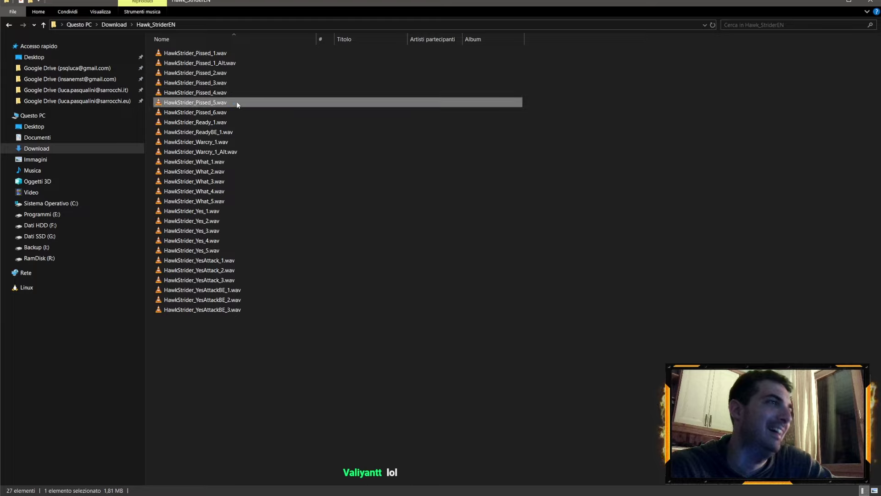
{"action": "double_click", "coordinate": [236, 103]}
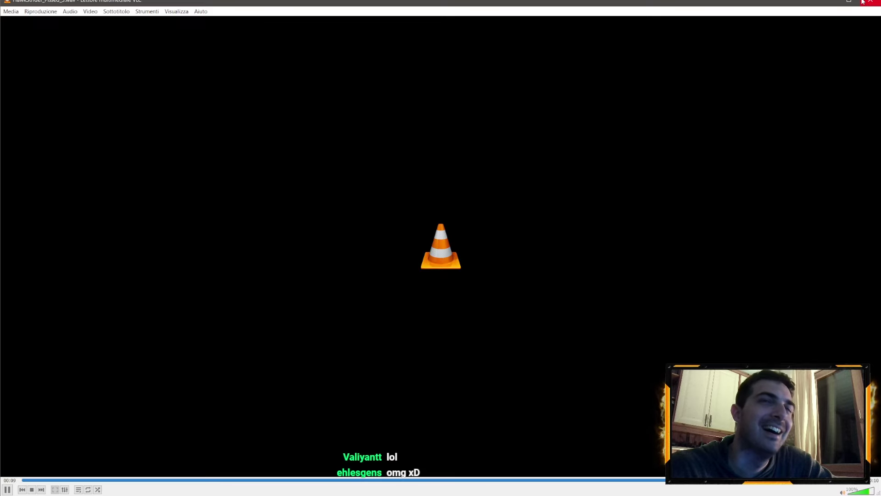
{"action": "left_click", "coordinate": [863, 3]}
{"action": "double_click", "coordinate": [212, 111]}
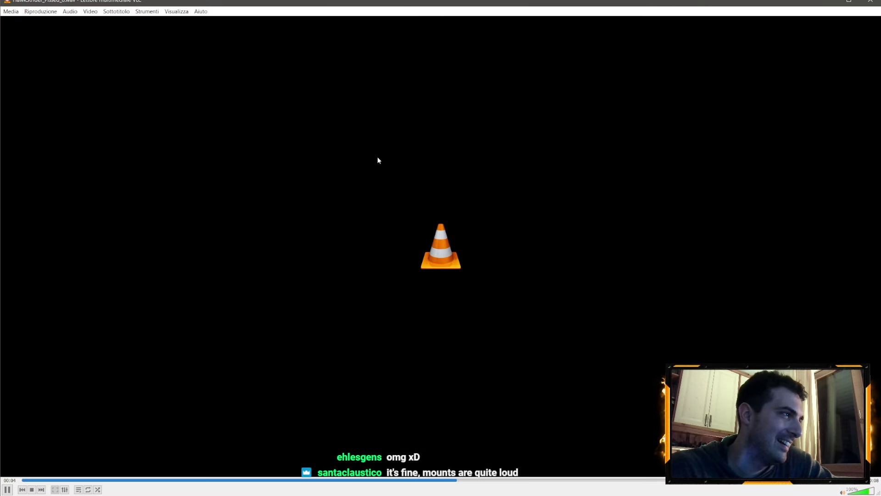
{"action": "left_click", "coordinate": [862, 2]}
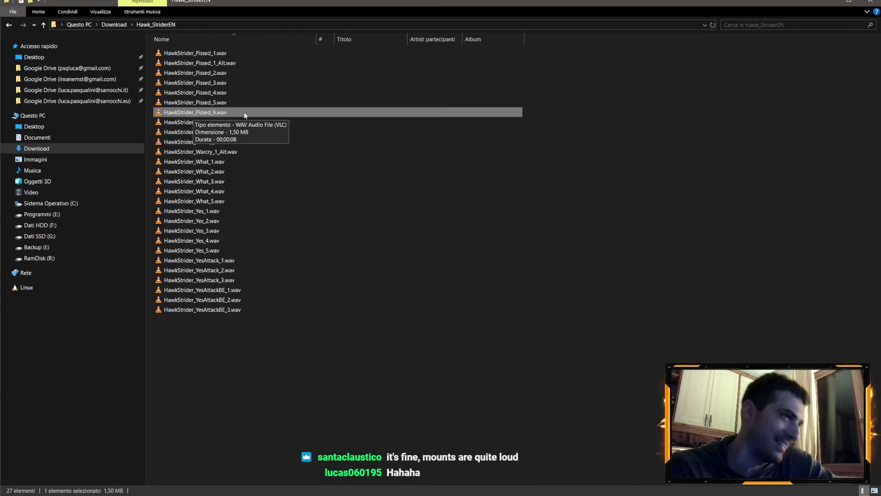
Play the HawkStrider Ready, ReadyBE, Warcry, Warcry_Alt and What_1–What_5 clips in VLC
{"action": "double_click", "coordinate": [229, 122]}
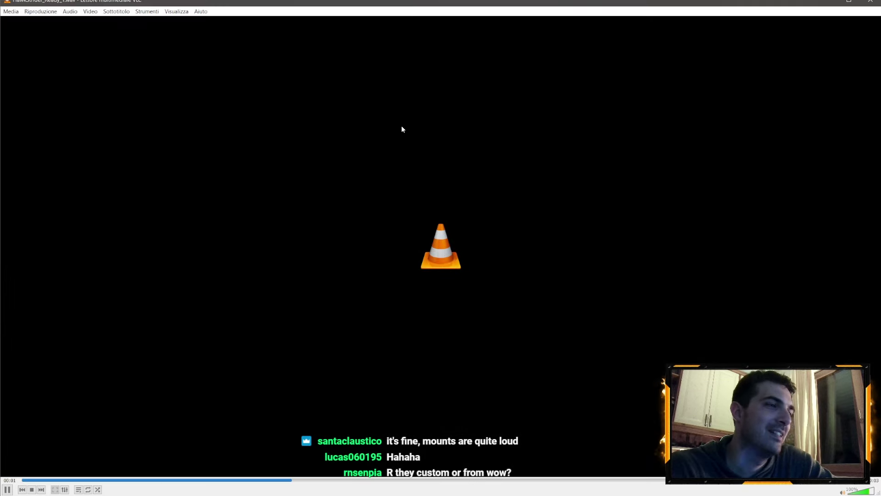
{"action": "left_click", "coordinate": [870, 3]}
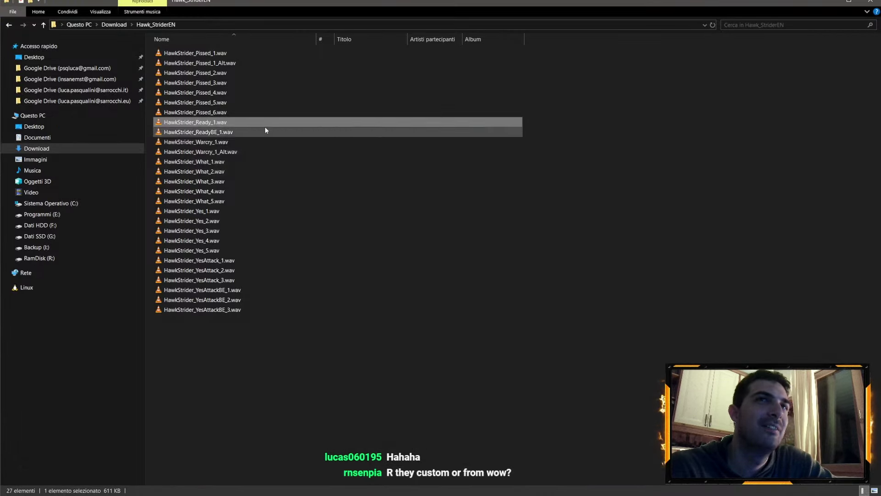
{"action": "left_click", "coordinate": [205, 132]}
{"action": "double_click", "coordinate": [205, 132]}
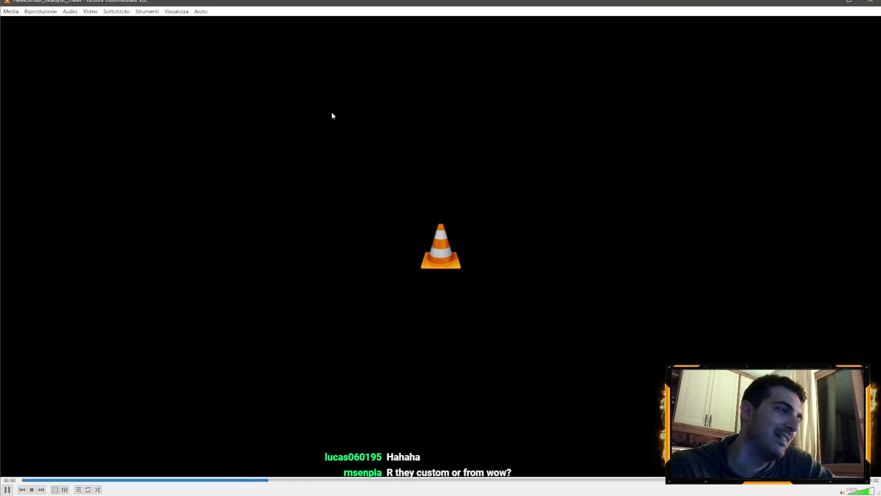
{"action": "left_click", "coordinate": [870, 3]}
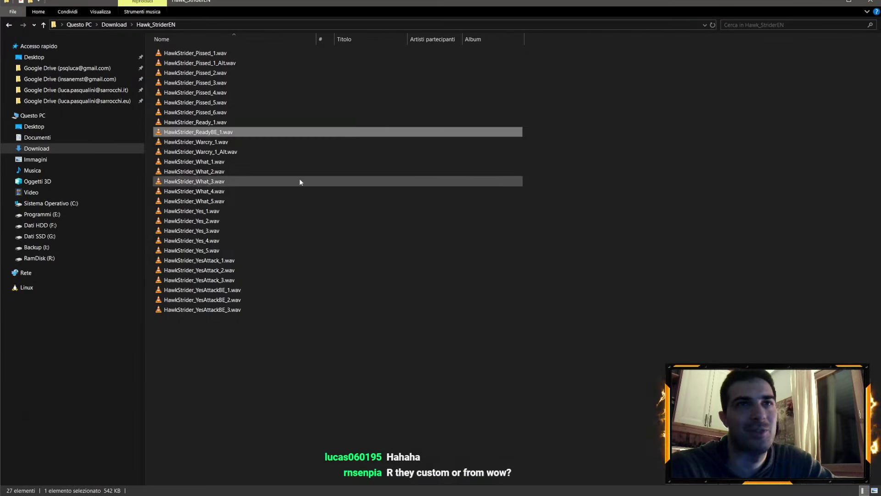
{"action": "double_click", "coordinate": [243, 140]}
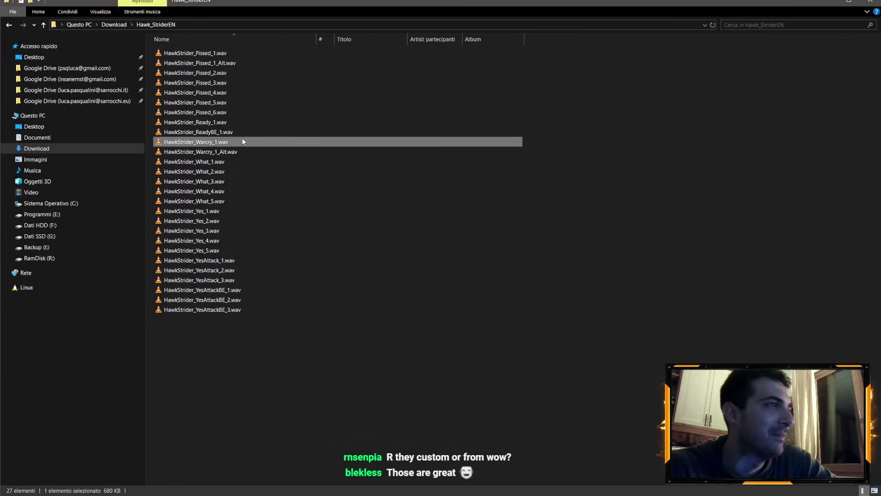
{"action": "left_click", "coordinate": [870, 3]}
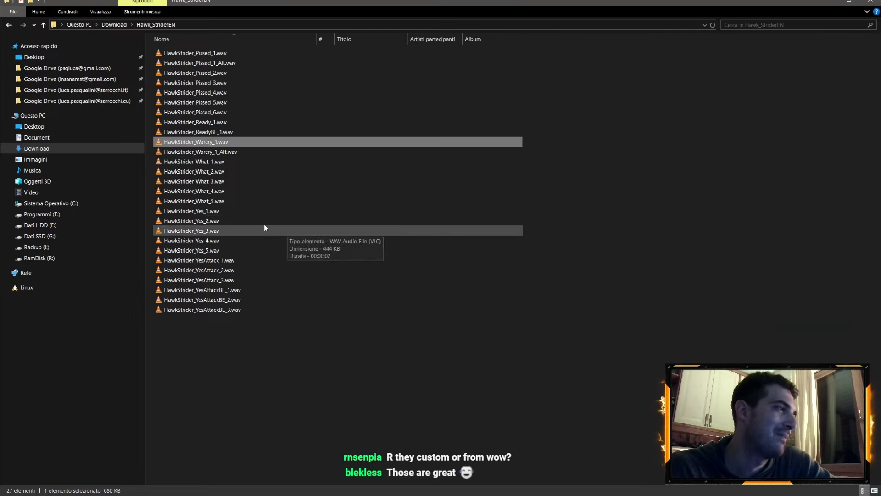
{"action": "double_click", "coordinate": [228, 152]}
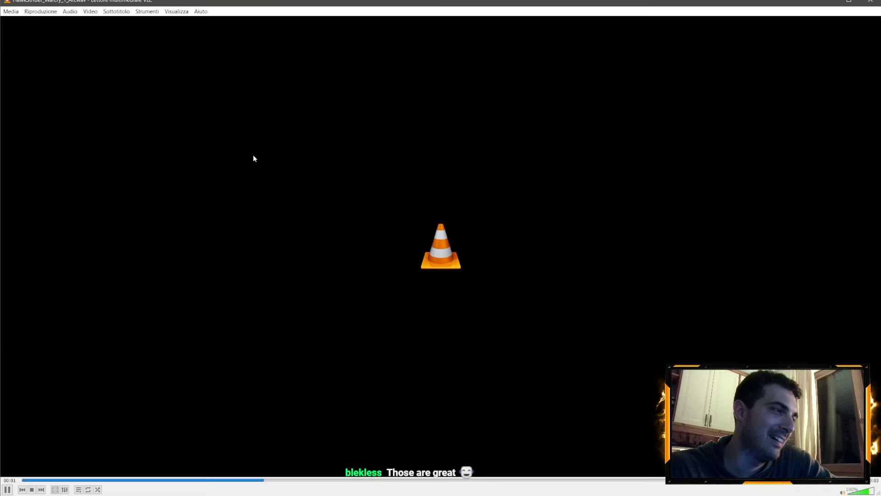
{"action": "left_click", "coordinate": [870, 2]}
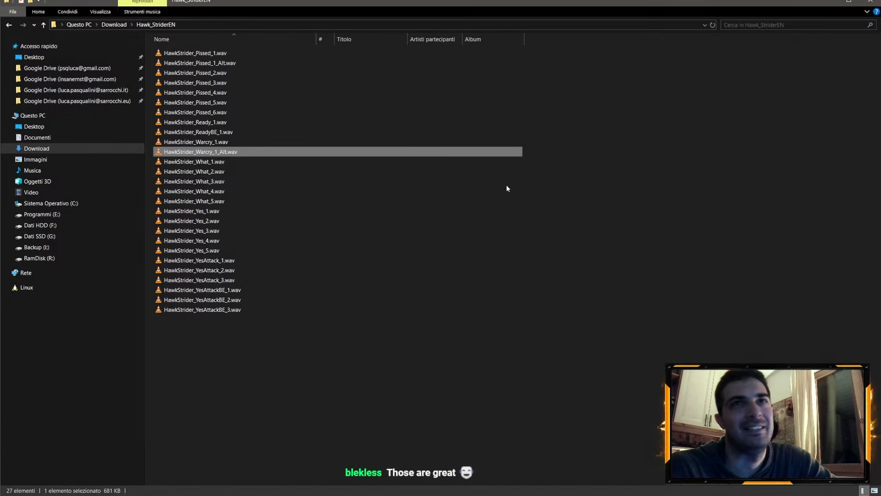
{"action": "double_click", "coordinate": [213, 161]}
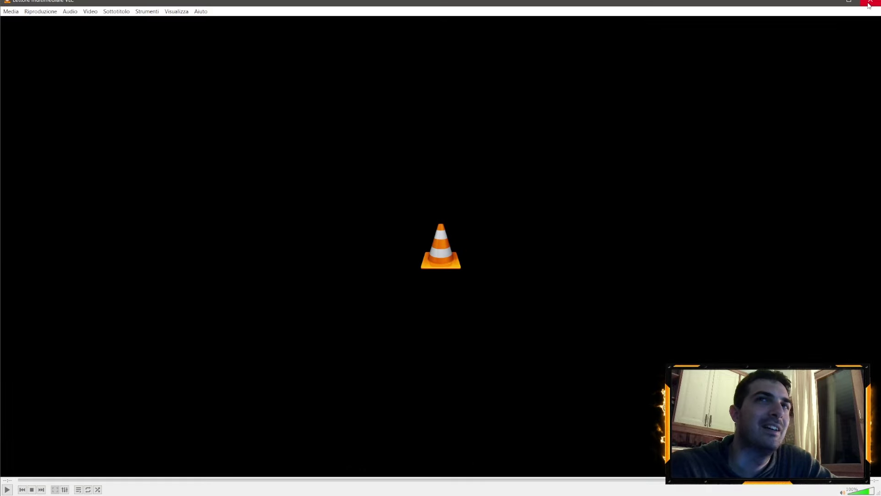
{"action": "left_click", "coordinate": [870, 2]}
{"action": "double_click", "coordinate": [216, 172]}
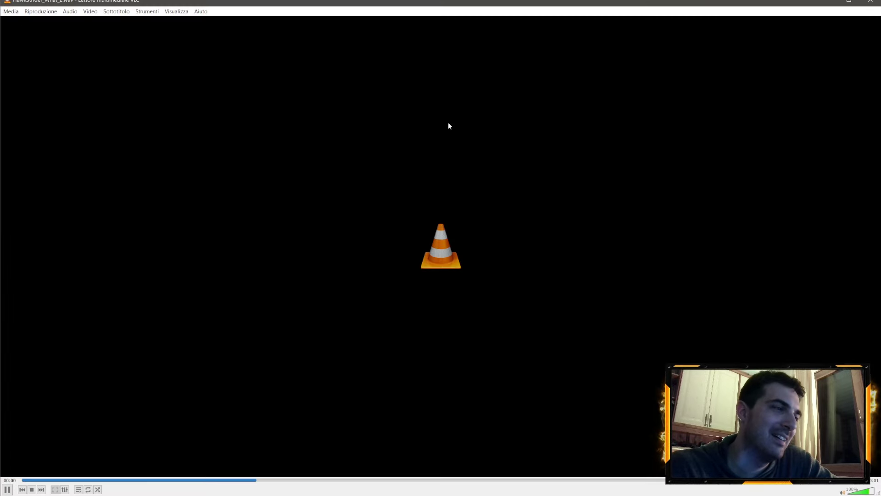
{"action": "left_click", "coordinate": [870, 2]}
{"action": "double_click", "coordinate": [187, 184]}
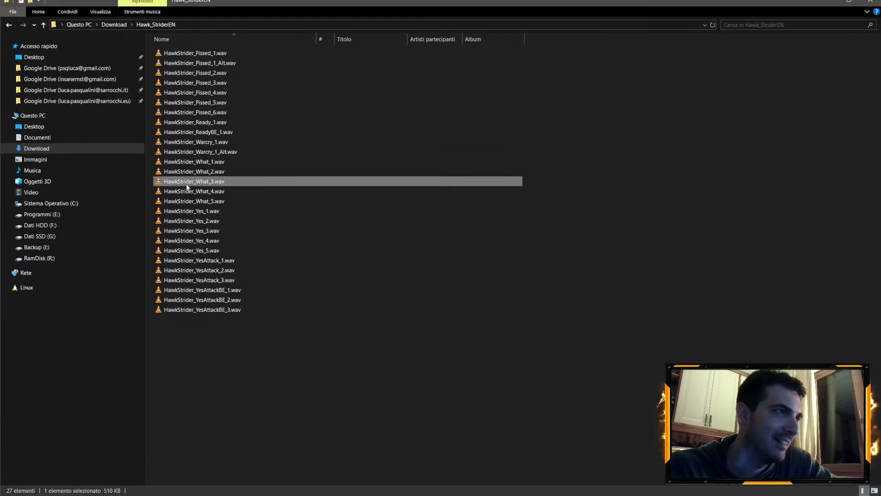
{"action": "left_click", "coordinate": [870, 2]}
{"action": "double_click", "coordinate": [253, 186]}
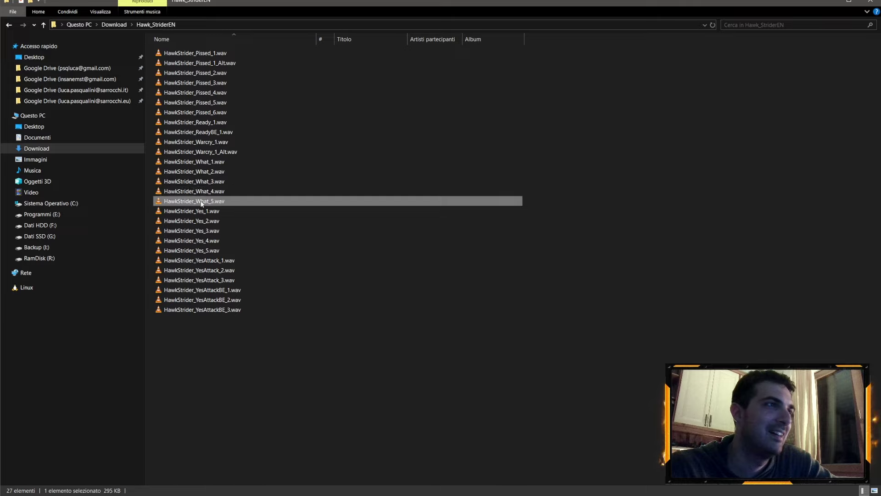
{"action": "double_click", "coordinate": [229, 208]}
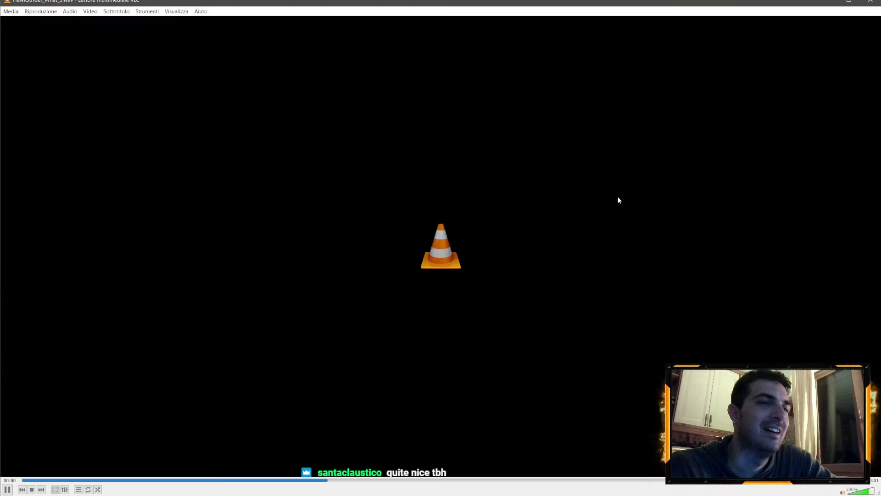
{"action": "left_click", "coordinate": [866, 9]}
Play the HawkStrider Yes_1–Yes_5 and YesAttack_1–YesAttack_2 clips in VLC
{"action": "double_click", "coordinate": [219, 222]}
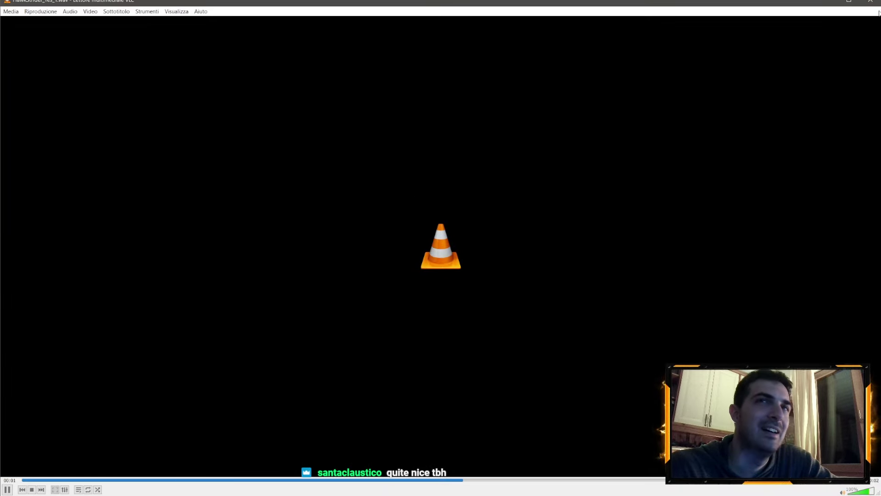
{"action": "left_click", "coordinate": [871, 3]}
{"action": "left_click", "coordinate": [217, 220]}
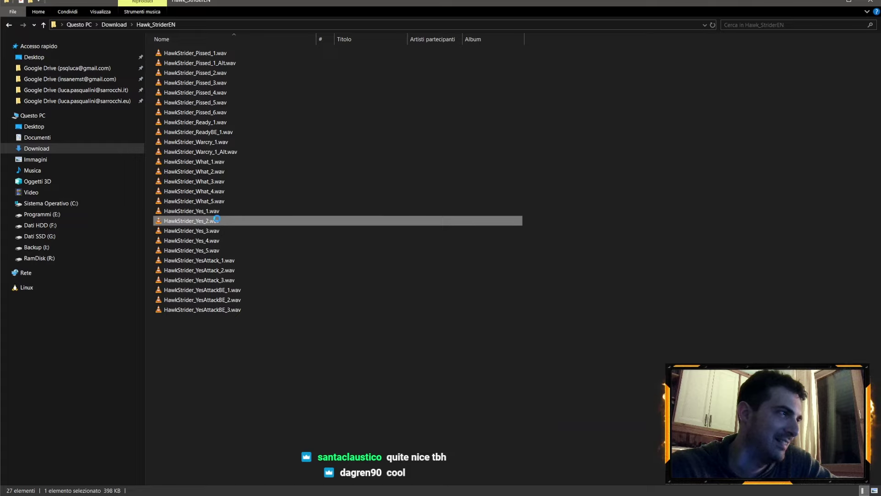
{"action": "double_click", "coordinate": [216, 220]}
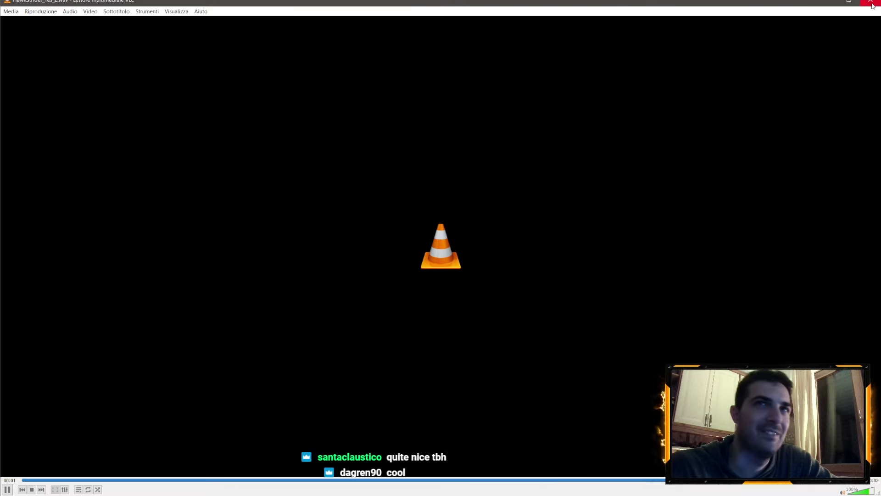
{"action": "left_click", "coordinate": [871, 2]}
{"action": "left_click", "coordinate": [221, 226]}
{"action": "double_click", "coordinate": [221, 225]}
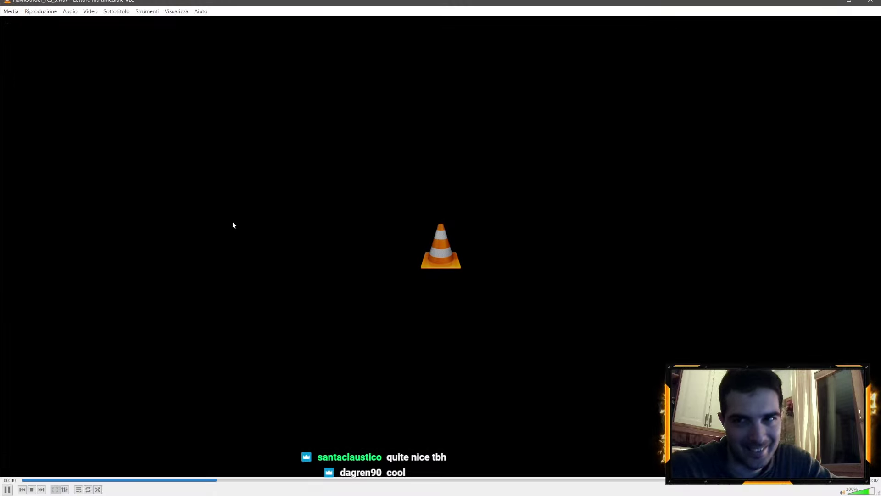
{"action": "left_click", "coordinate": [870, 2]}
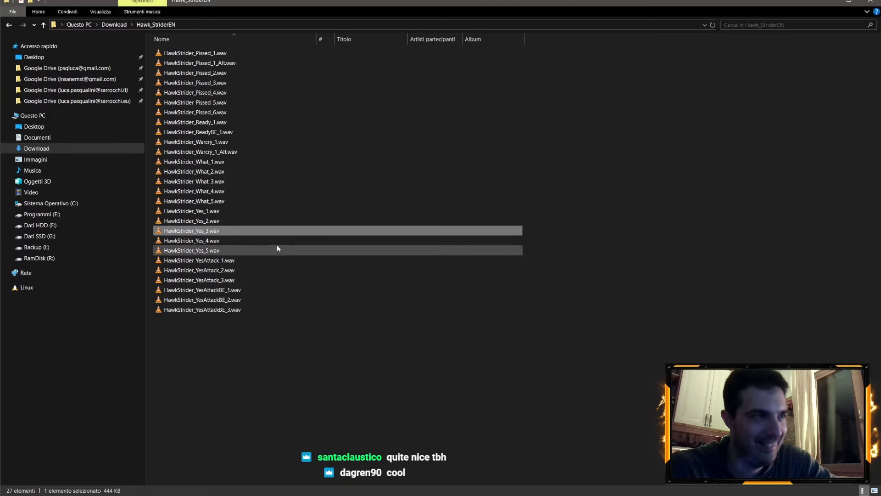
{"action": "double_click", "coordinate": [276, 243]}
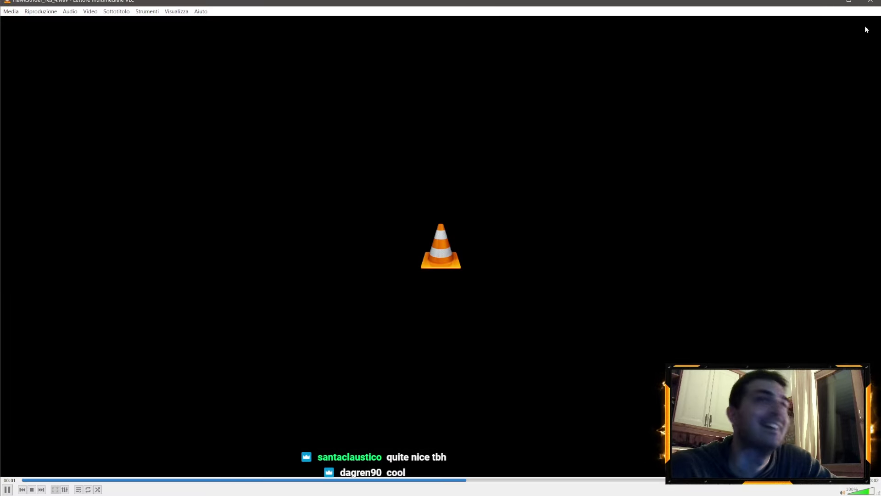
{"action": "left_click", "coordinate": [870, 2]}
{"action": "double_click", "coordinate": [231, 253]}
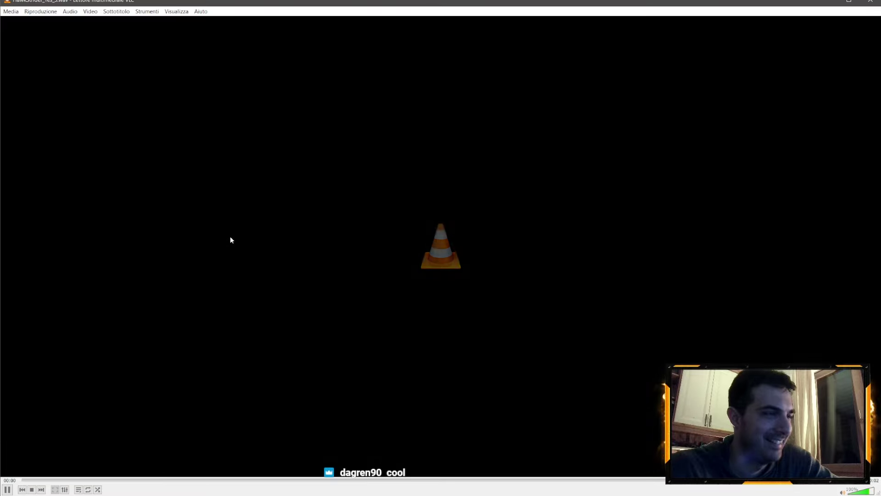
{"action": "left_click", "coordinate": [869, 3]}
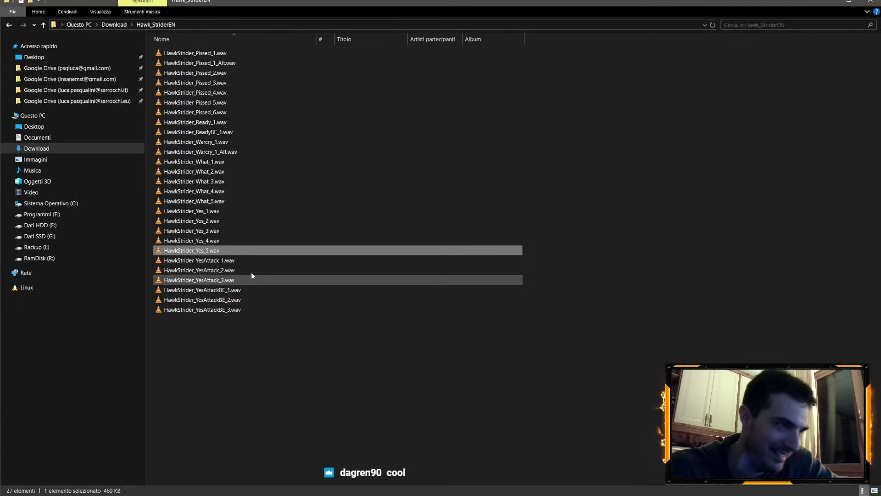
{"action": "double_click", "coordinate": [245, 258]}
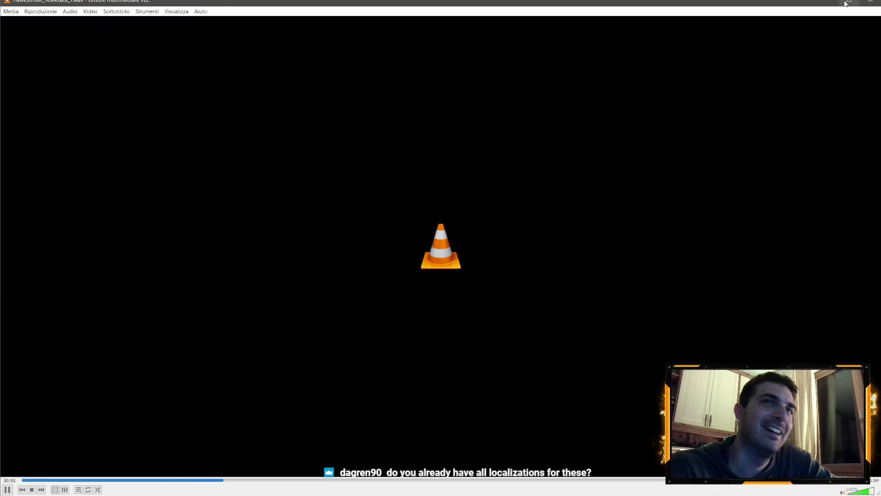
{"action": "left_click", "coordinate": [866, 3]}
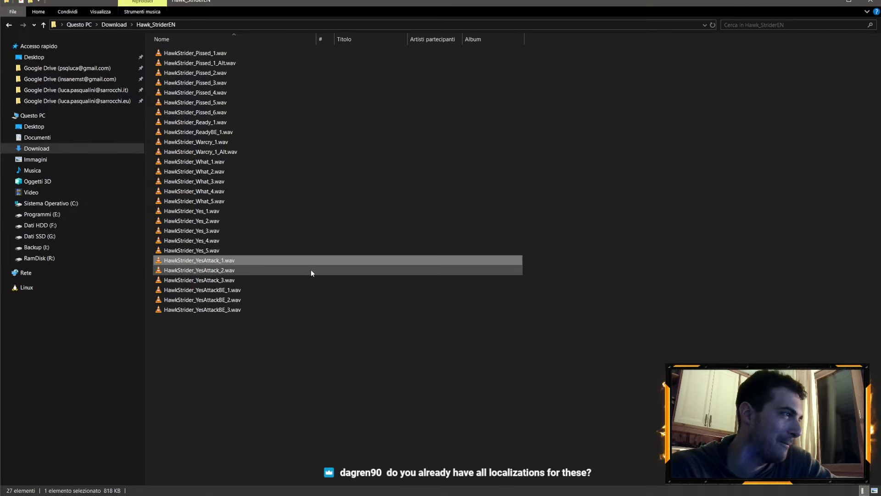
{"action": "double_click", "coordinate": [311, 270]}
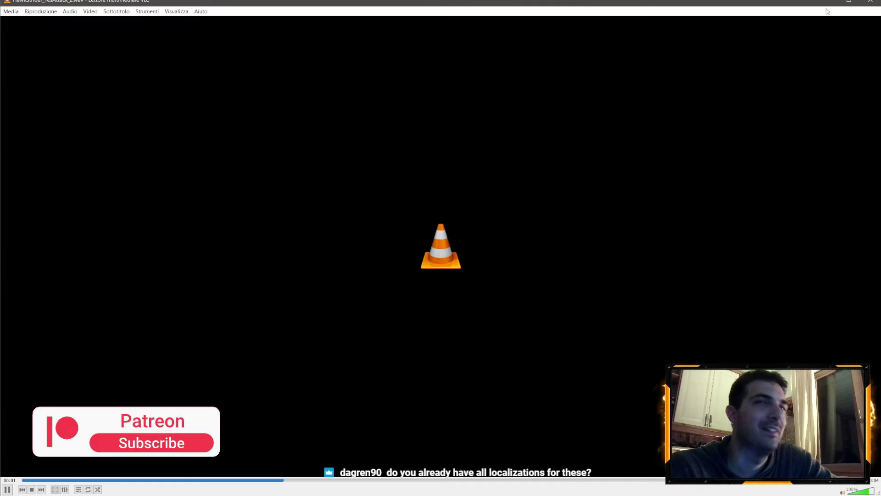
{"action": "left_click", "coordinate": [868, 3]}
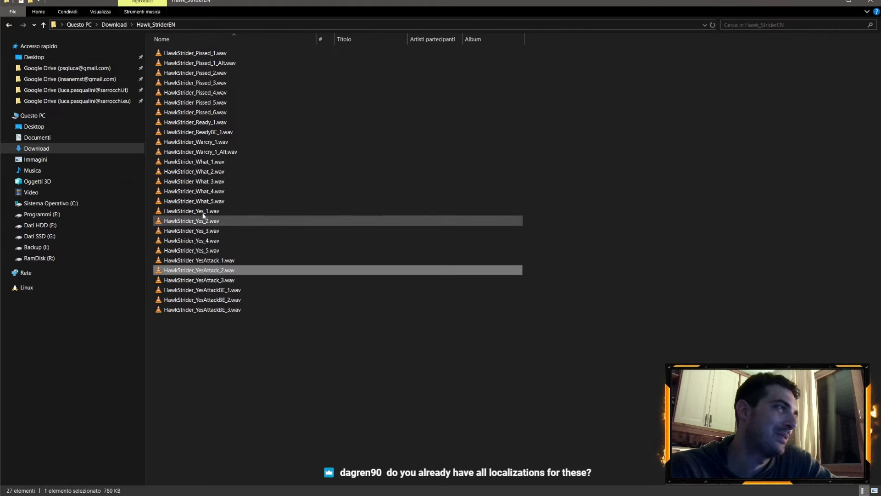
Play HawkStrider YesAttack_3 and YesAttackBE_1–3 clips, then return to the Download folder
{"action": "left_click", "coordinate": [205, 281]}
{"action": "double_click", "coordinate": [205, 281]}
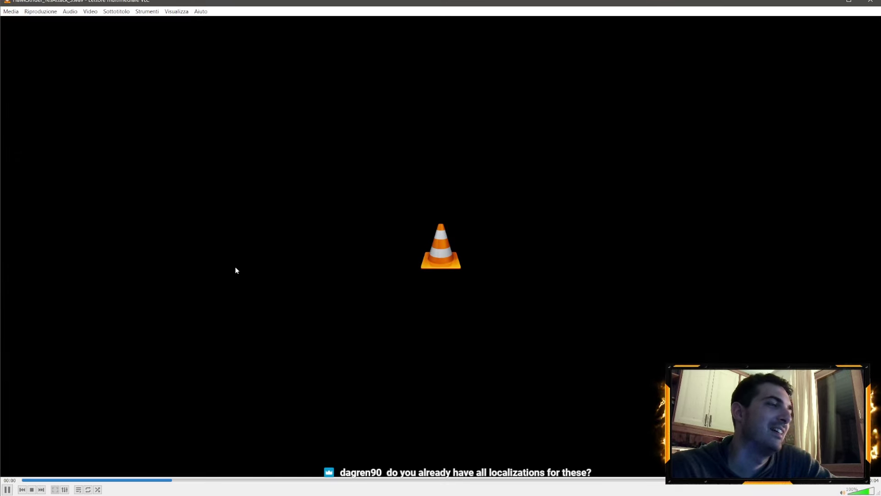
{"action": "left_click", "coordinate": [868, 3]}
{"action": "double_click", "coordinate": [227, 291]}
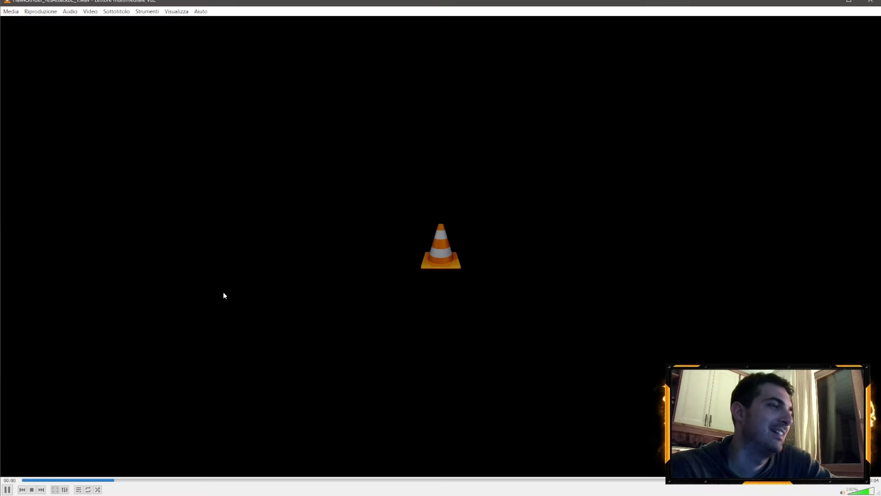
{"action": "left_click", "coordinate": [870, 3]}
{"action": "left_click", "coordinate": [281, 298]}
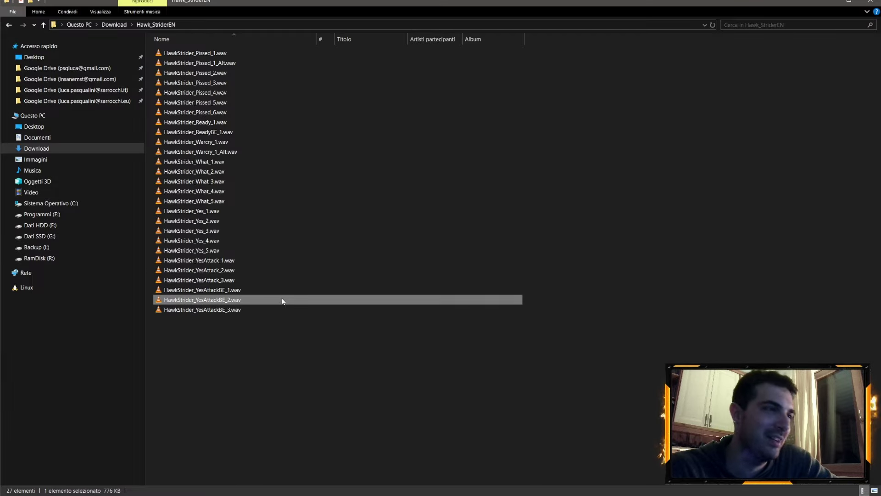
{"action": "key", "text": "Down"}
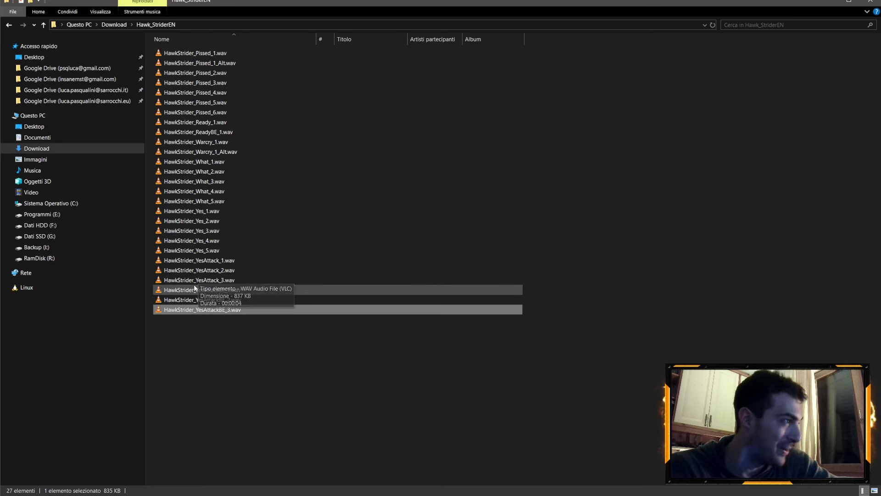
{"action": "double_click", "coordinate": [193, 301]}
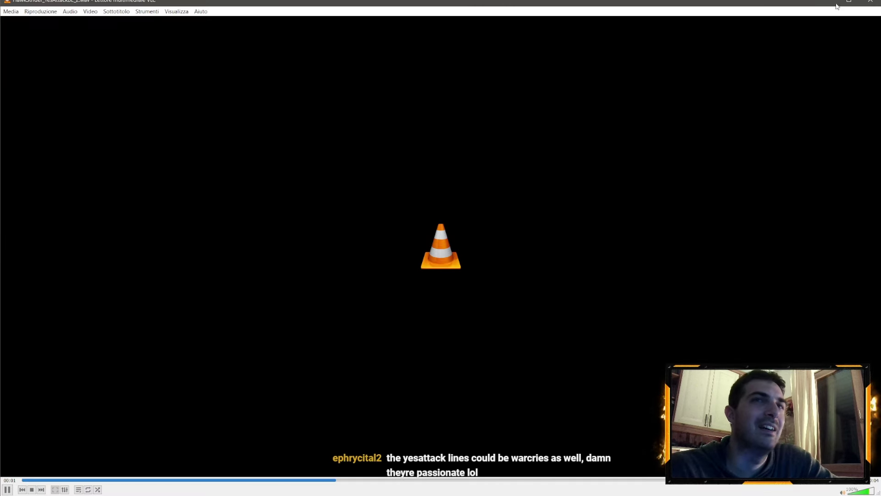
{"action": "left_click", "coordinate": [869, 2]}
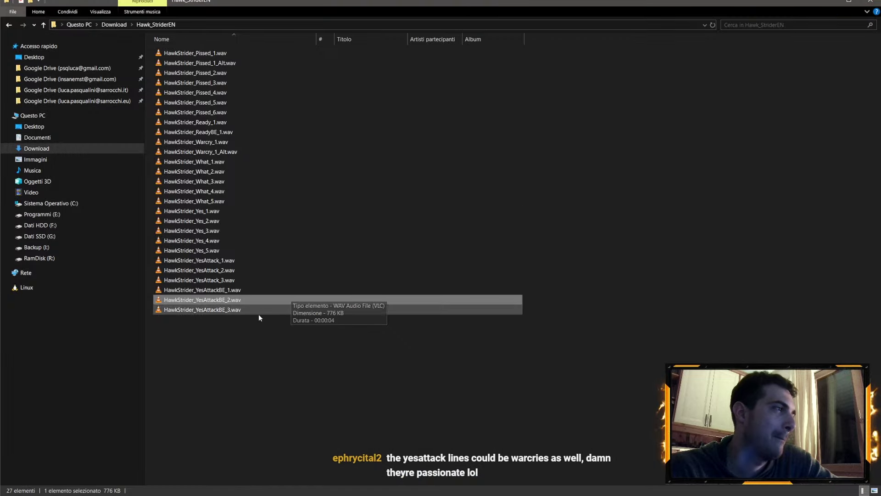
{"action": "double_click", "coordinate": [208, 310]}
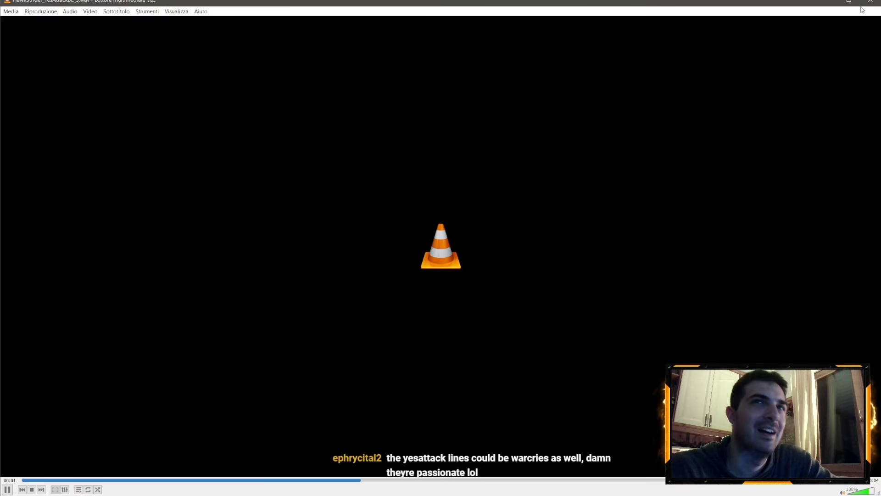
{"action": "left_click", "coordinate": [866, 4]}
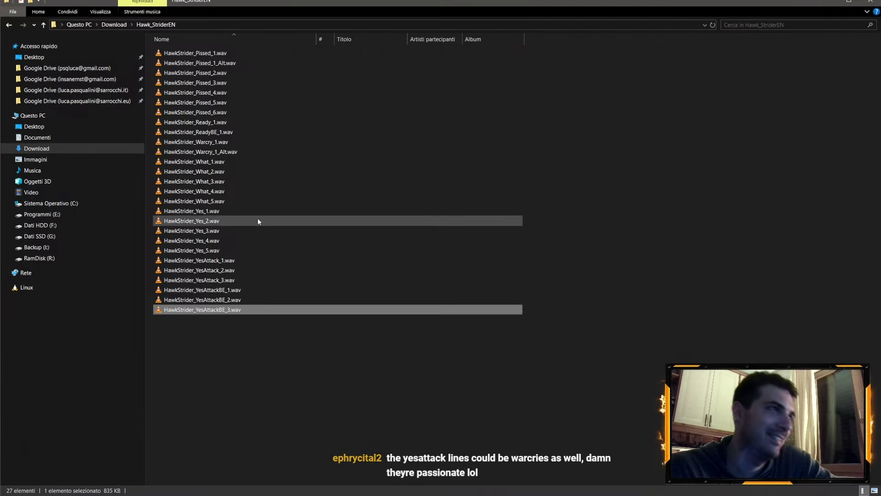
{"action": "left_click", "coordinate": [113, 24]}
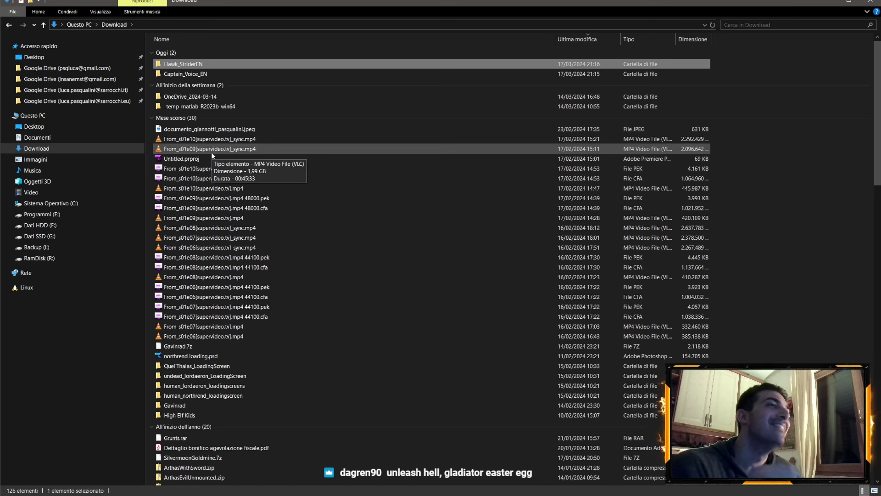
Open the Captain_Voice_EN folder and widen the Name column to show full file names
{"action": "double_click", "coordinate": [197, 76]}
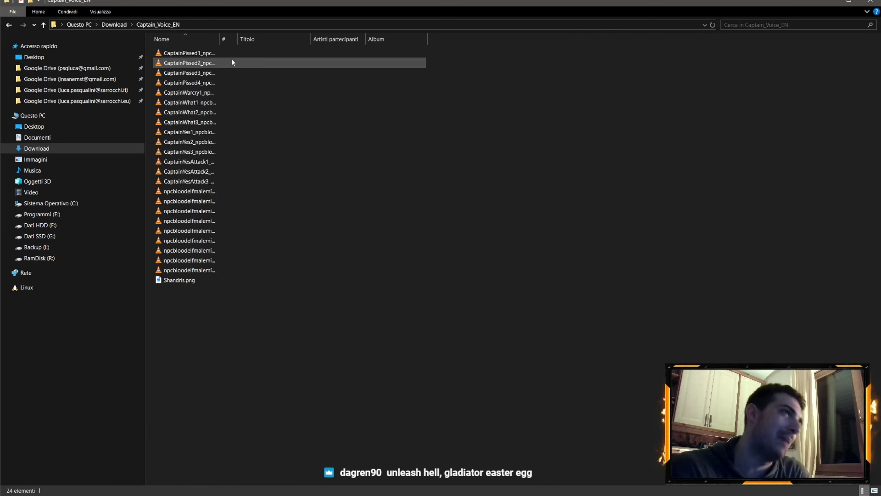
{"action": "left_click_drag", "start_coordinate": [219, 39], "coordinate": [301, 39]}
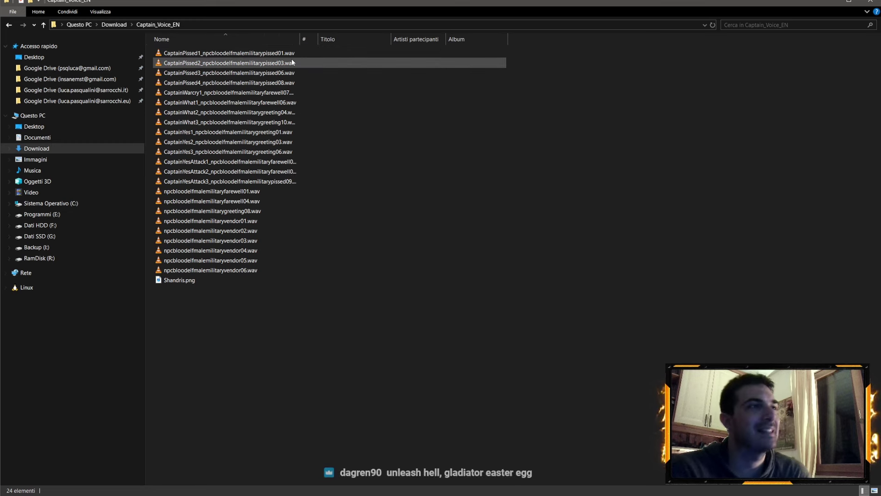
{"action": "left_click_drag", "start_coordinate": [301, 39], "coordinate": [330, 38]}
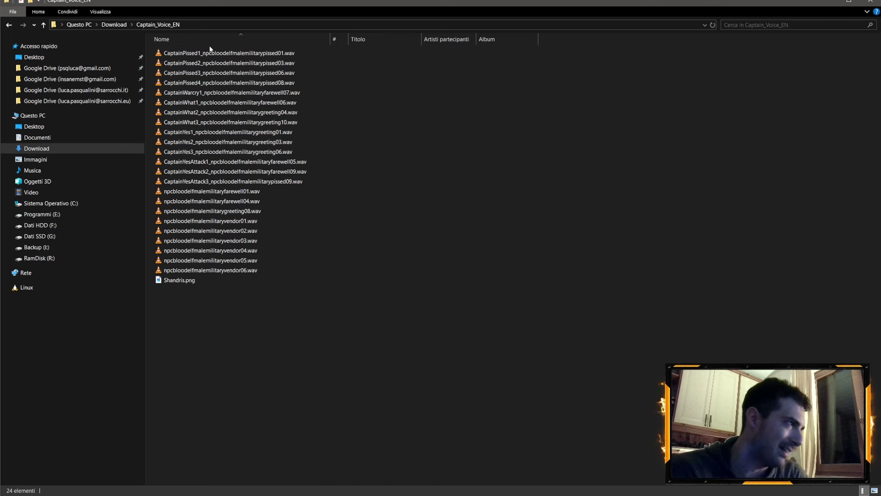
Play the four CaptainPissed clips and CaptainWarcry1 in VLC
{"action": "double_click", "coordinate": [275, 56]}
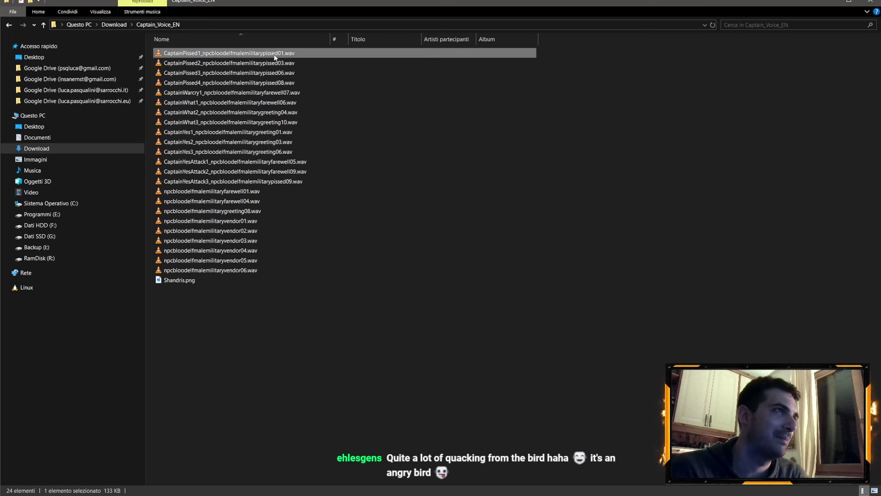
{"action": "left_click", "coordinate": [870, 3]}
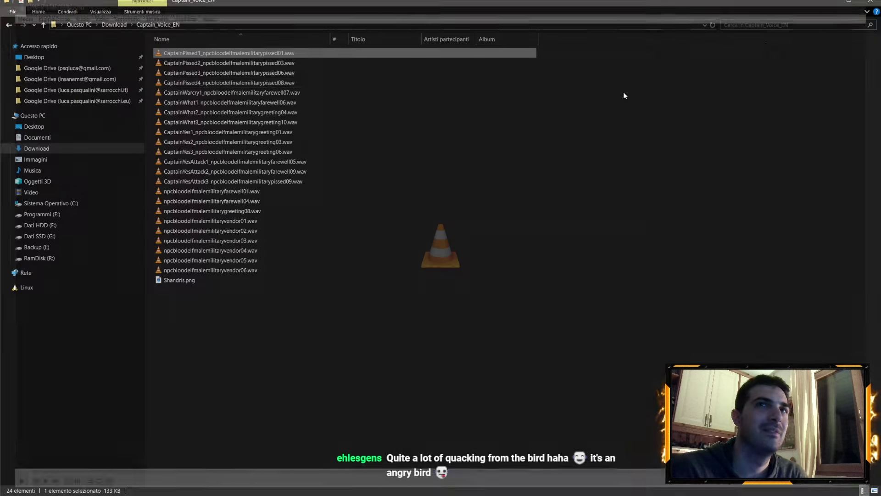
{"action": "double_click", "coordinate": [315, 66]}
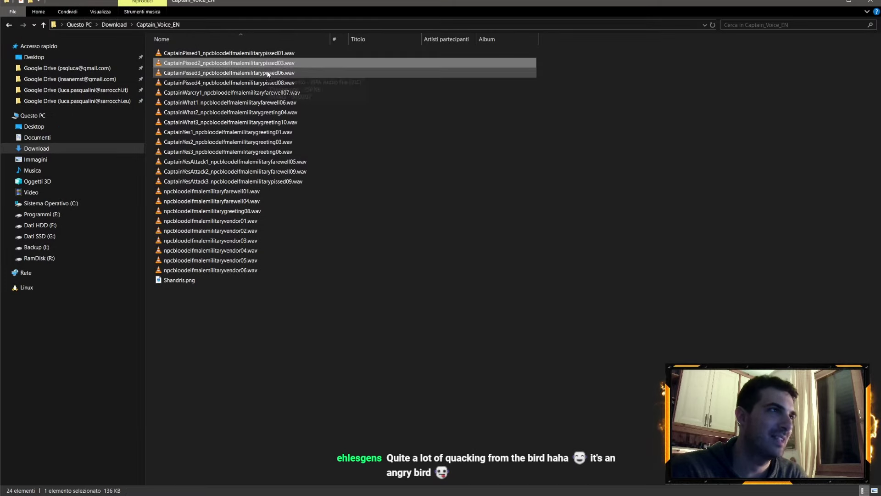
{"action": "double_click", "coordinate": [268, 74]}
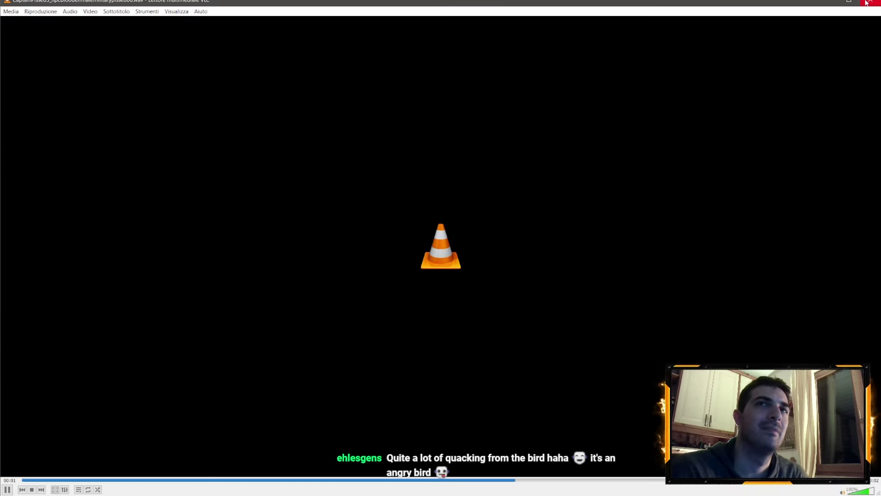
{"action": "left_click", "coordinate": [866, 5]}
{"action": "double_click", "coordinate": [271, 81]}
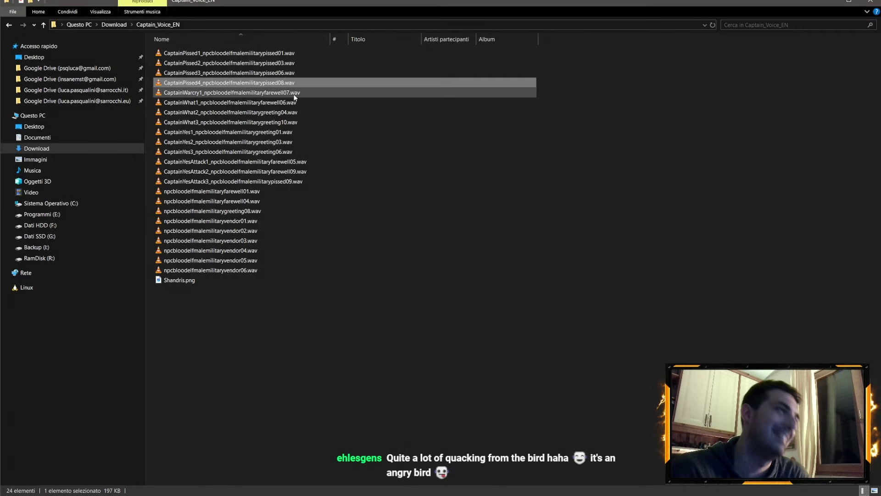
{"action": "double_click", "coordinate": [295, 93]}
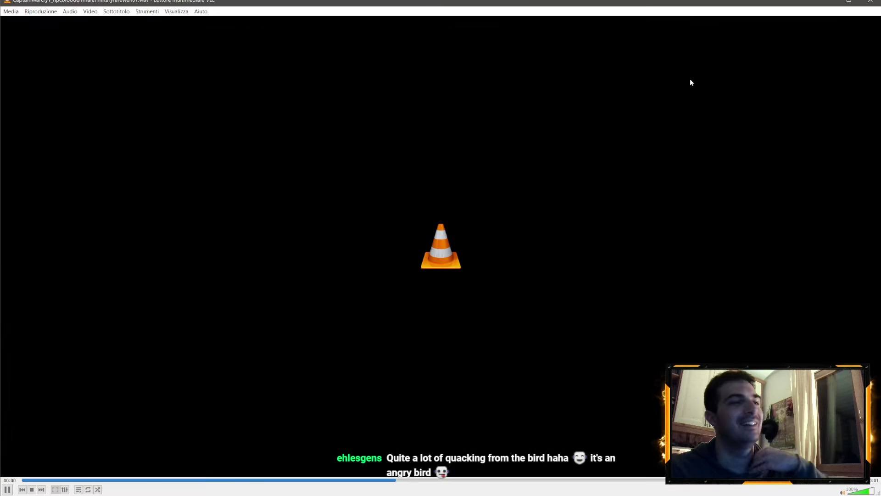
{"action": "left_click", "coordinate": [861, 2]}
Play CaptainWhat1, CaptainWhat2, the next Captain clip and CaptainYes1 in VLC
{"action": "left_click", "coordinate": [190, 103]}
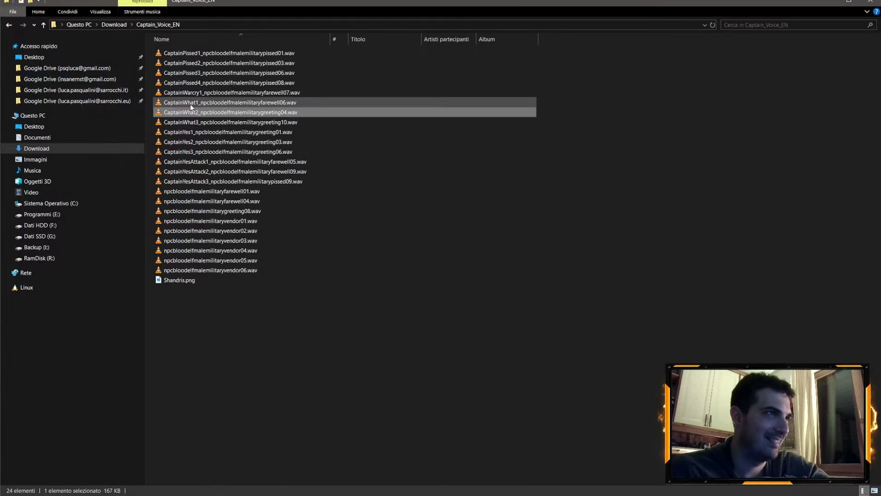
{"action": "double_click", "coordinate": [190, 102]}
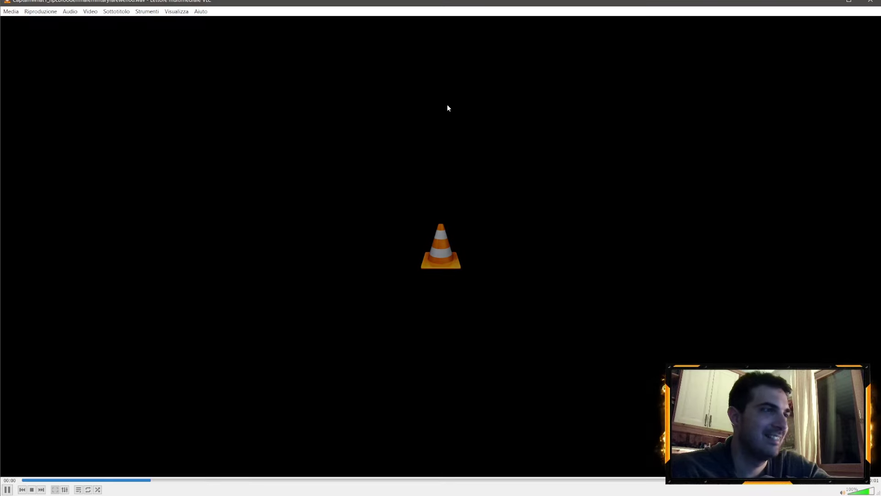
{"action": "left_click", "coordinate": [866, 4]}
{"action": "double_click", "coordinate": [281, 110]}
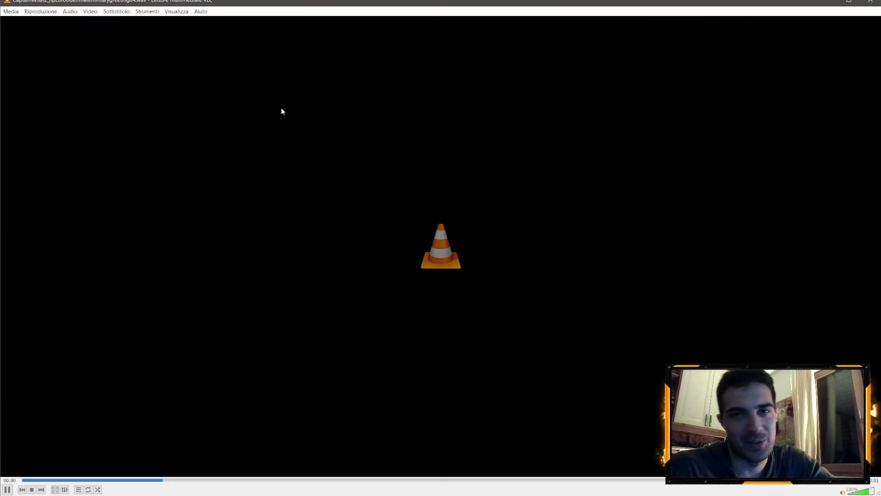
{"action": "left_click", "coordinate": [872, 4]}
{"action": "double_click", "coordinate": [300, 118]}
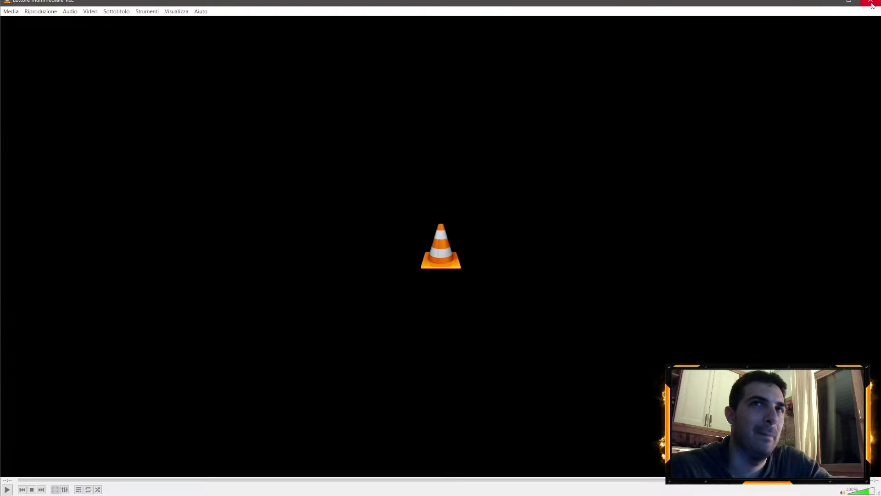
{"action": "left_click", "coordinate": [871, 3]}
{"action": "double_click", "coordinate": [264, 131]}
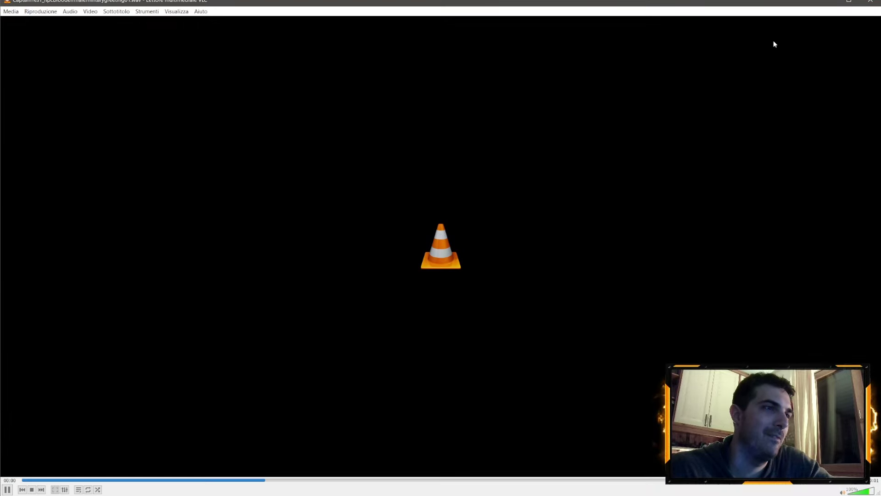
{"action": "left_click", "coordinate": [869, 4]}
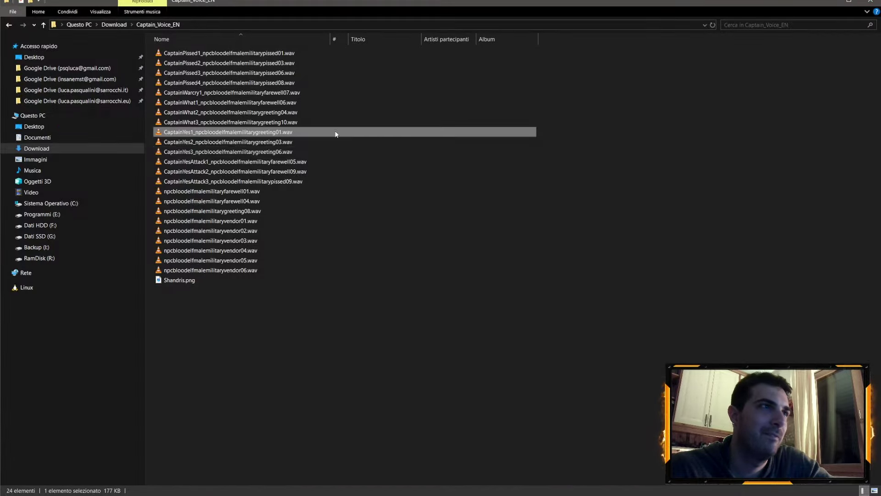
Play CaptainYes2, CaptainYes3 and CaptainYesAttack1–3 in VLC, closing the player at the end
{"action": "double_click", "coordinate": [309, 143]}
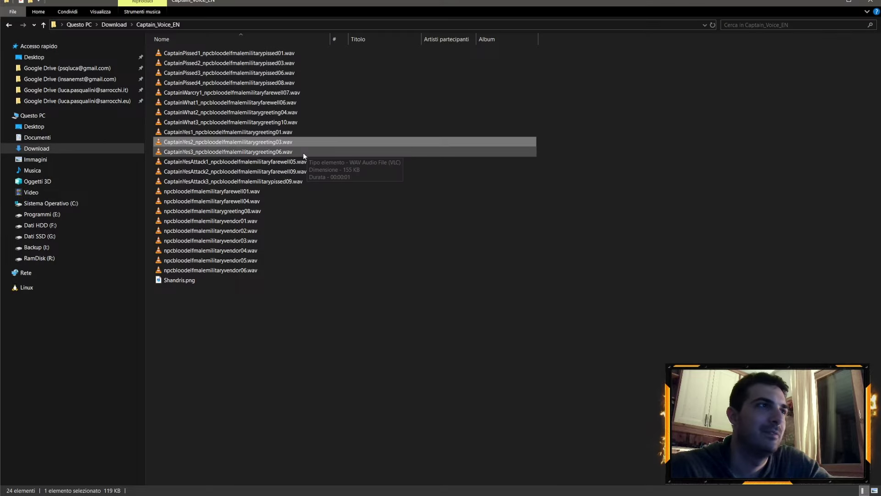
{"action": "double_click", "coordinate": [302, 152]}
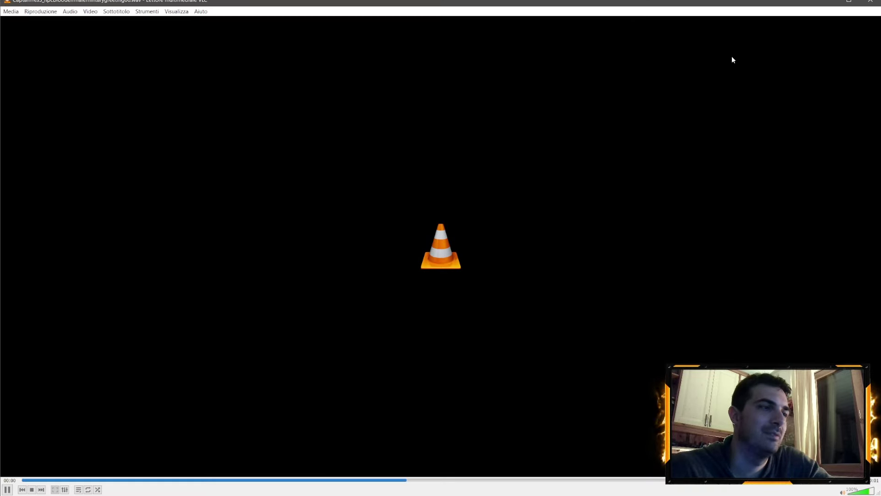
{"action": "left_click", "coordinate": [869, 4]}
{"action": "double_click", "coordinate": [264, 160]}
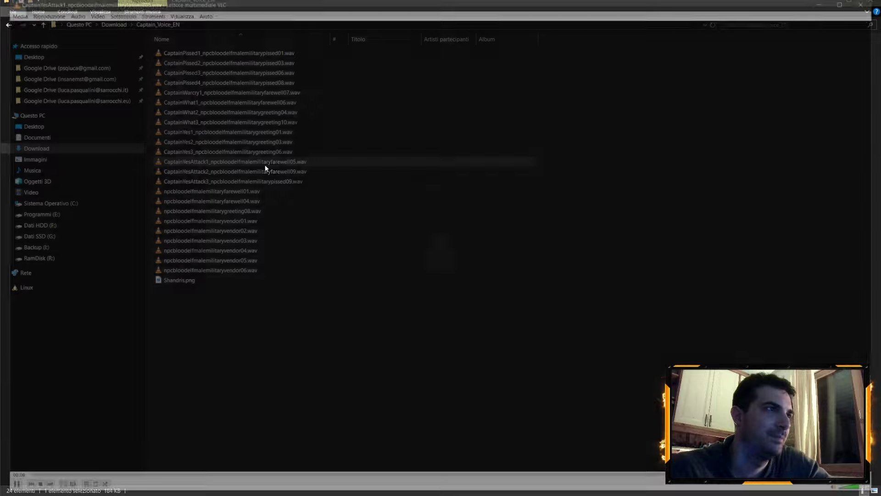
{"action": "left_click", "coordinate": [877, 4]}
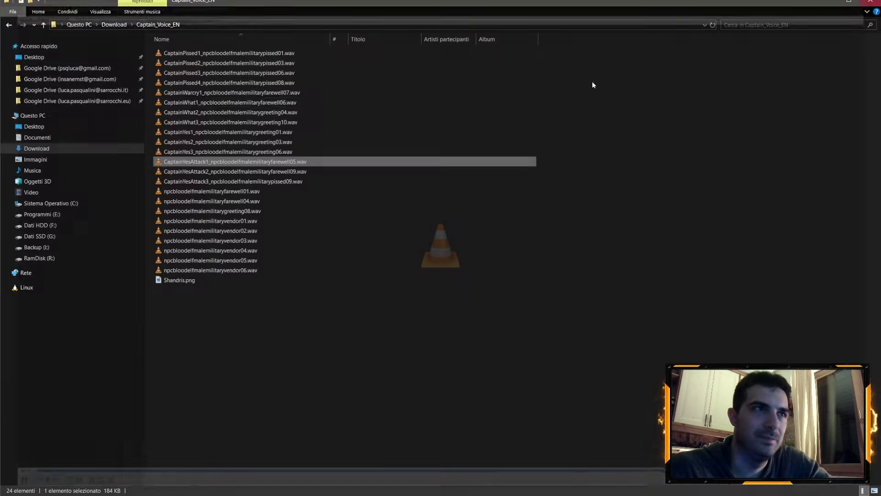
{"action": "double_click", "coordinate": [264, 174]}
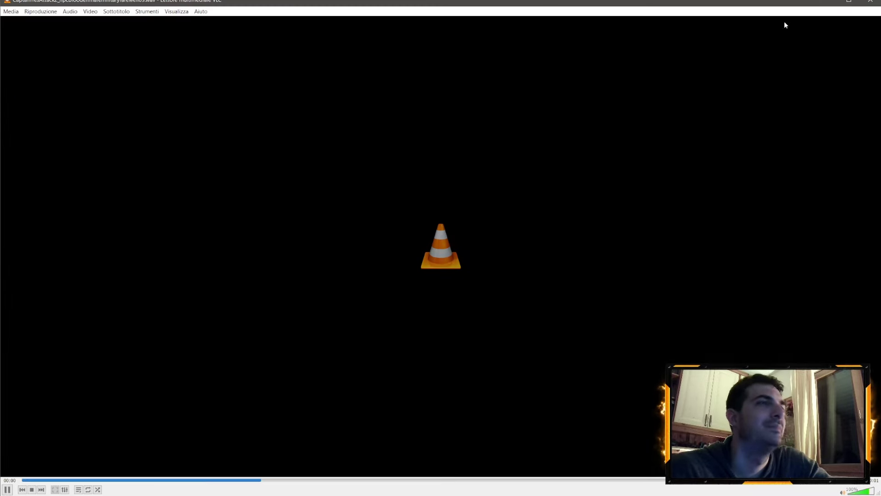
{"action": "left_click", "coordinate": [870, 3]}
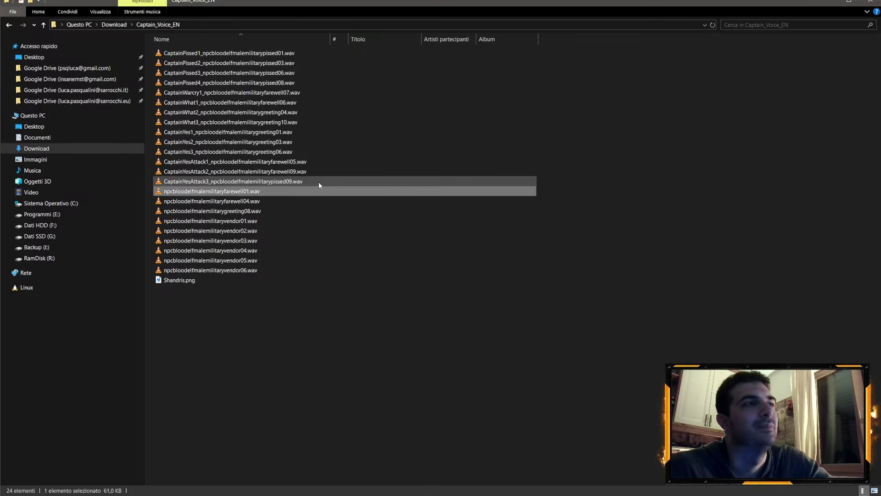
{"action": "double_click", "coordinate": [318, 182]}
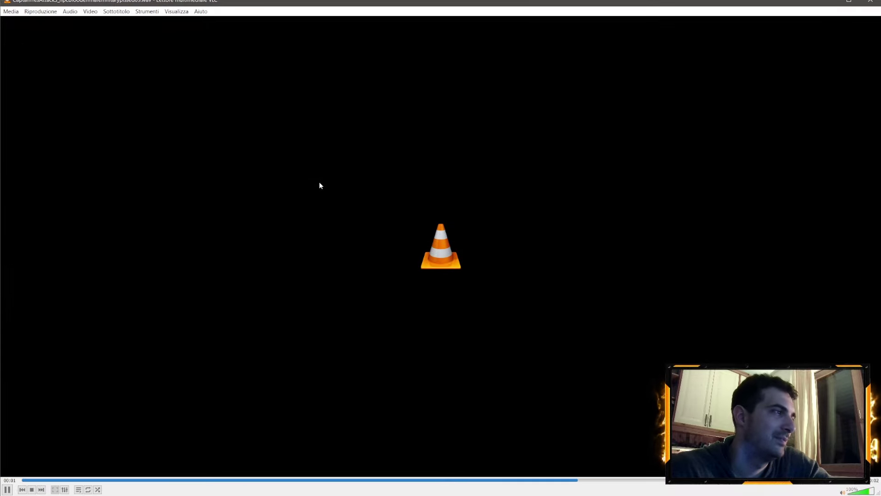
{"action": "left_click", "coordinate": [871, 3]}
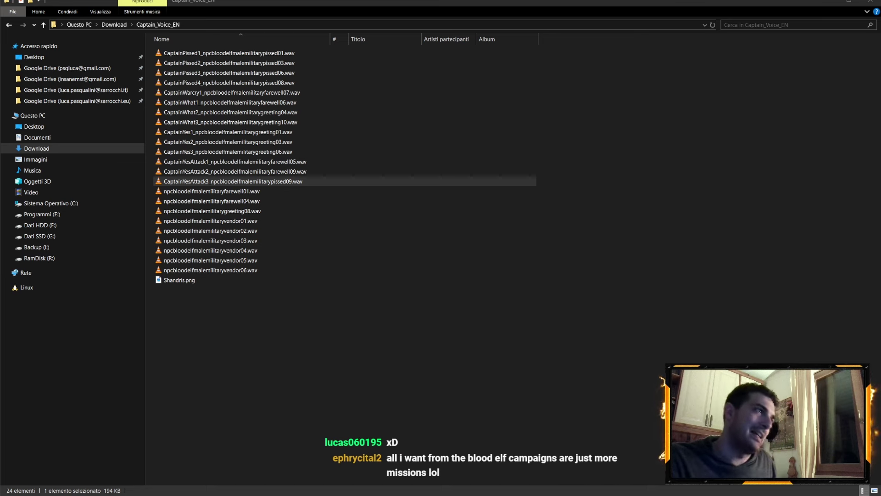
Switch from File Explorer back to Retera Model Studio's HighElfHawkstrider model with Alt+Tab
{"action": "key", "text": "alt+Tab"}
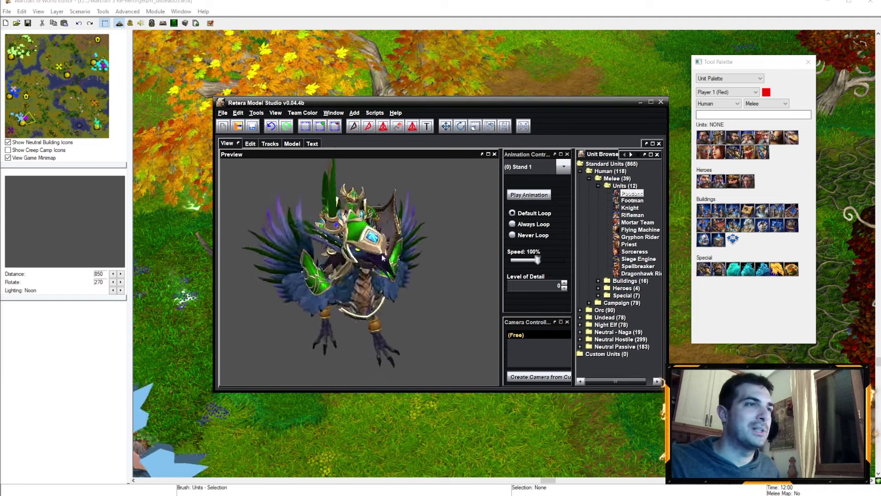
{"action": "left_click", "coordinate": [256, 112]}
{"action": "key", "text": "Escape"}
{"action": "left_click", "coordinate": [269, 160]}
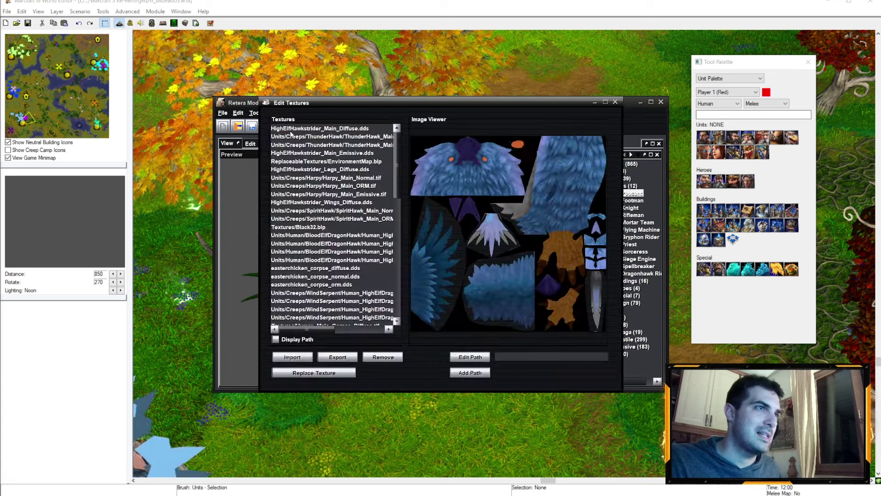
{"action": "left_click", "coordinate": [321, 128]}
{"action": "left_click_drag", "start_coordinate": [547, 357], "coordinate": [620, 358]}
{"action": "key", "text": "Delete"}
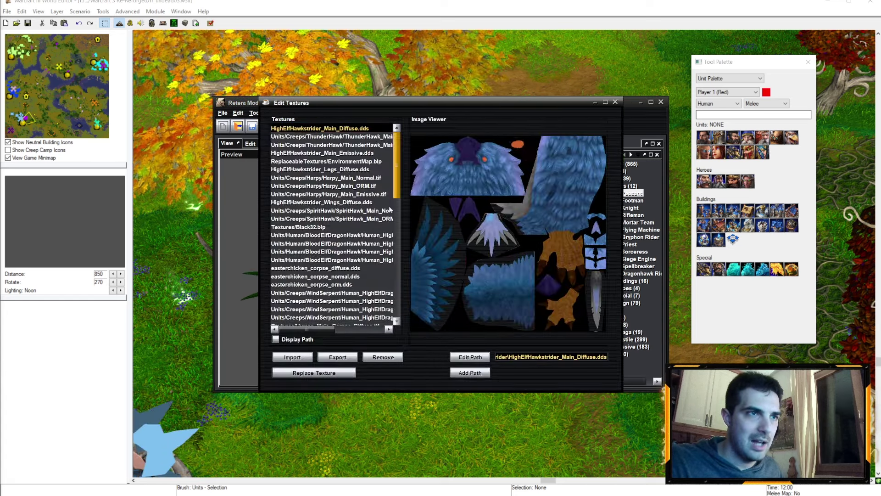
{"action": "left_click", "coordinate": [320, 145]}
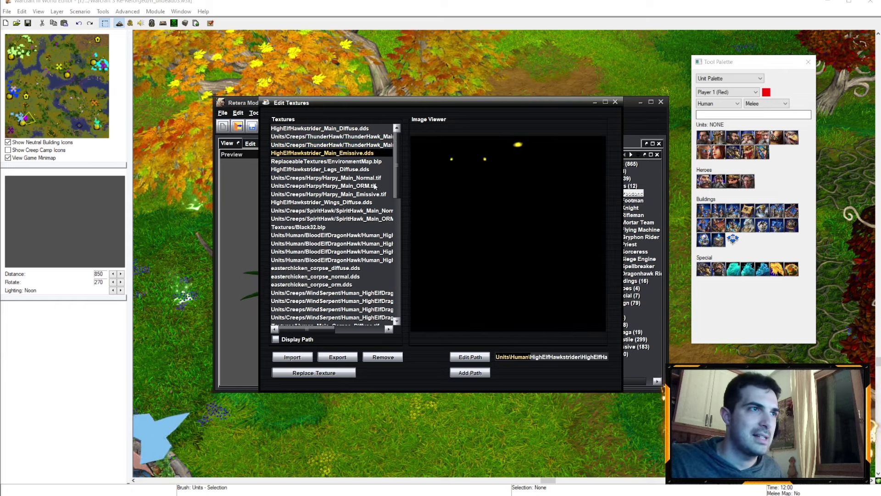
{"action": "key", "text": "Down"}
{"action": "key", "text": "Down"}
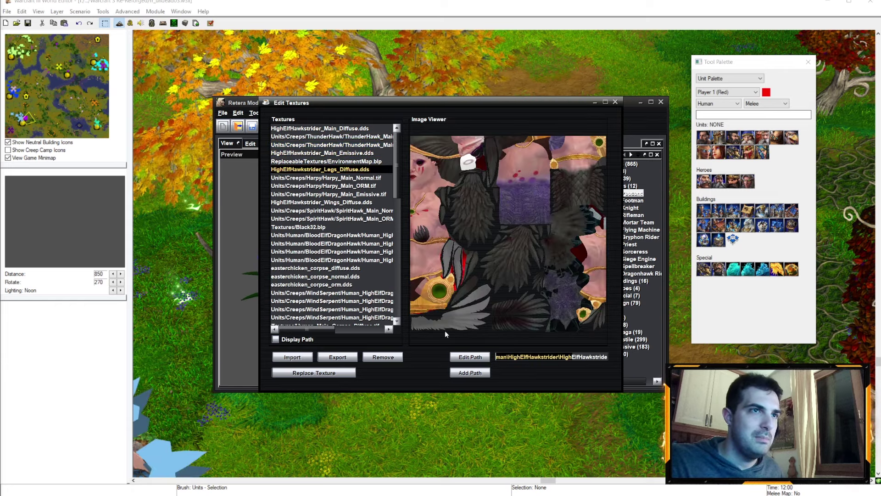
{"action": "left_click", "coordinate": [317, 268]}
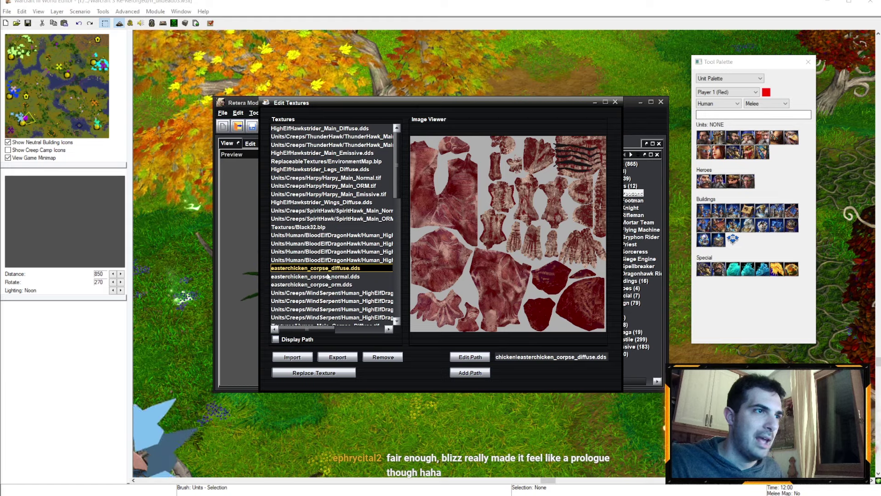
{"action": "left_click", "coordinate": [317, 276]}
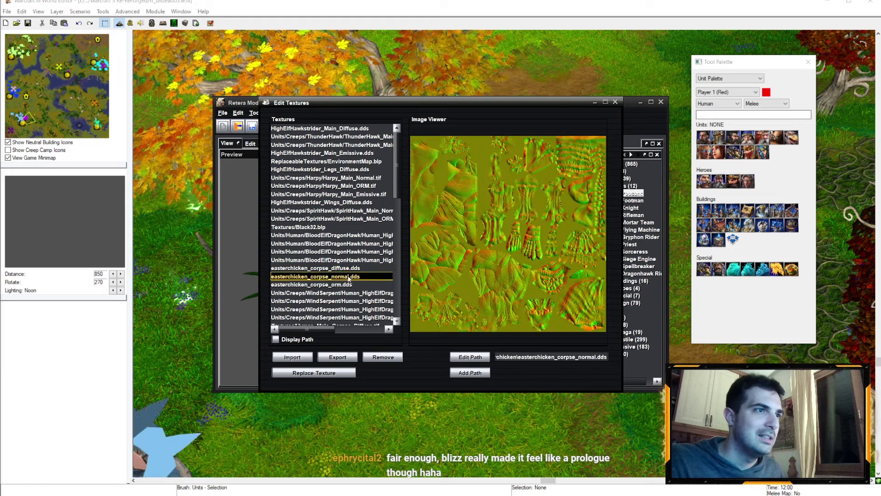
{"action": "scroll", "coordinate": [346, 255], "scroll_direction": "down", "scroll_amount": 10}
{"action": "scroll", "coordinate": [347, 255], "scroll_direction": "up", "scroll_amount": 1}
{"action": "scroll", "coordinate": [346, 254], "scroll_direction": "up", "scroll_amount": 1}
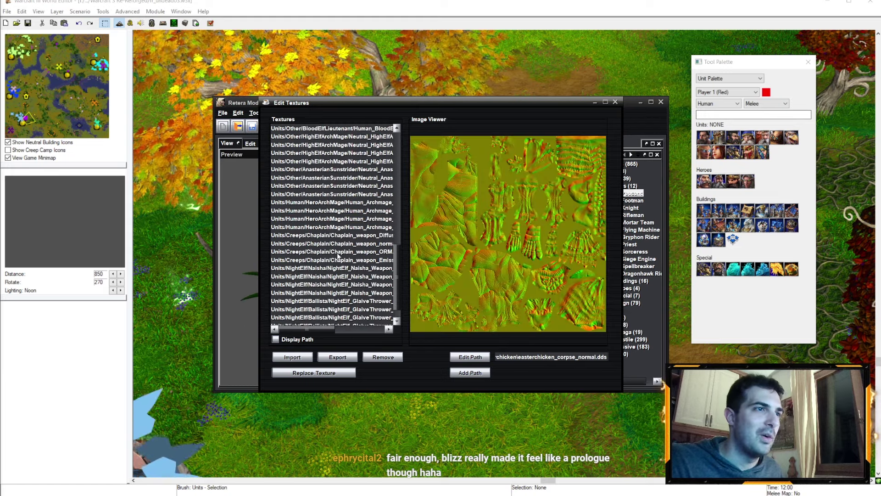
{"action": "scroll", "coordinate": [347, 252], "scroll_direction": "up", "scroll_amount": 1}
{"action": "scroll", "coordinate": [347, 251], "scroll_direction": "up", "scroll_amount": 1}
{"action": "scroll", "coordinate": [348, 252], "scroll_direction": "up", "scroll_amount": 3}
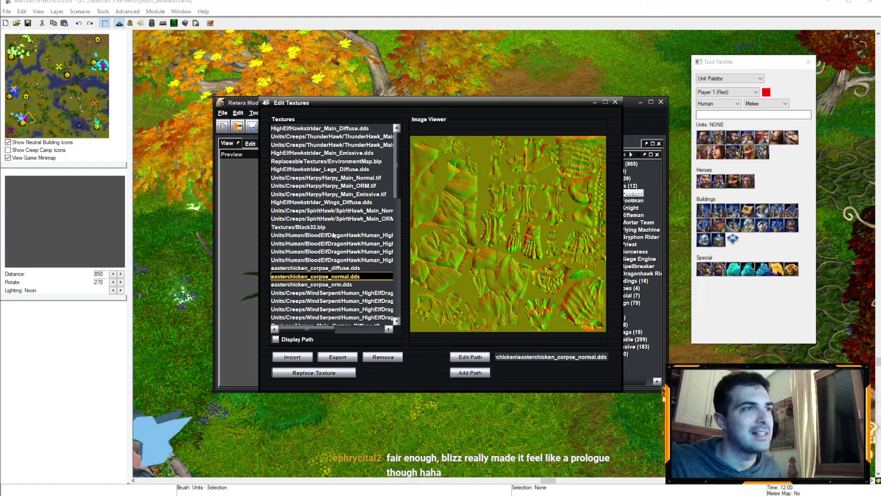
{"action": "left_click", "coordinate": [324, 202]}
Change the model header's Model Name to HighElfHawkstrider
{"action": "key", "text": "Escape"}
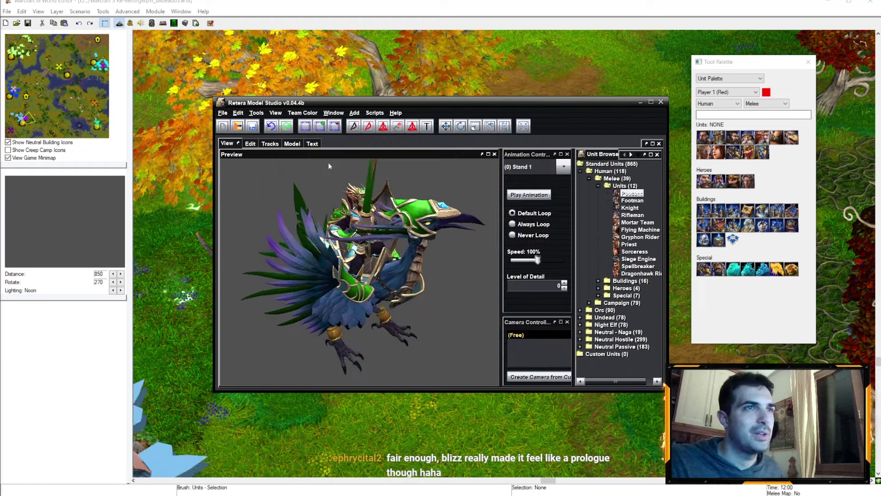
{"action": "left_click", "coordinate": [292, 144]}
{"action": "left_click", "coordinate": [249, 176]}
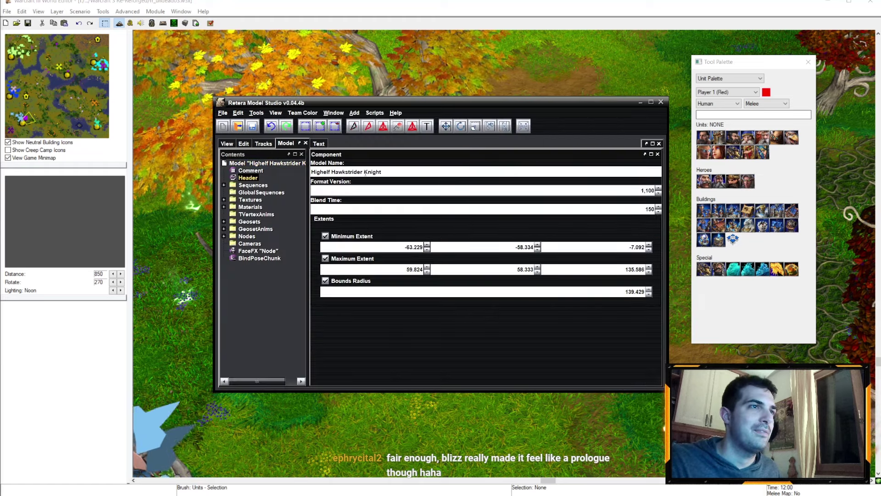
{"action": "double_click", "coordinate": [326, 171]}
{"action": "left_click", "coordinate": [383, 173]}
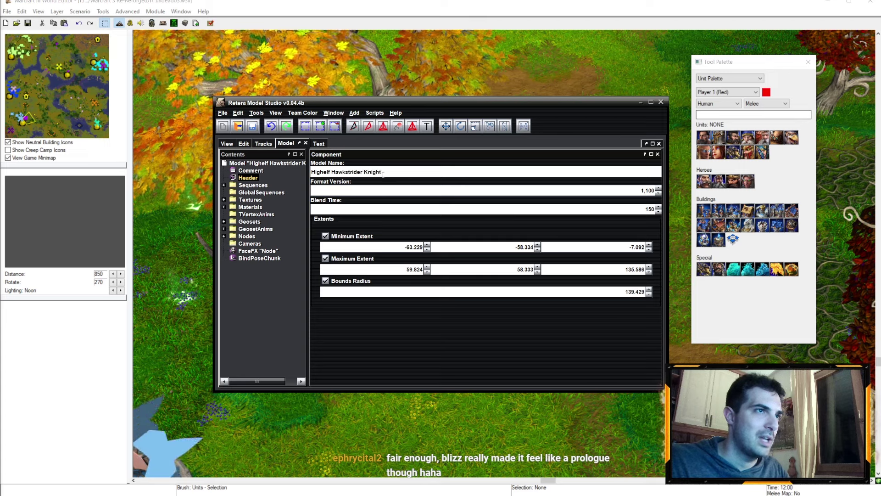
{"action": "key", "text": "BackSpace"}
{"action": "key", "text": "BackSpace"}
{"action": "key", "text": "BackSpace"}
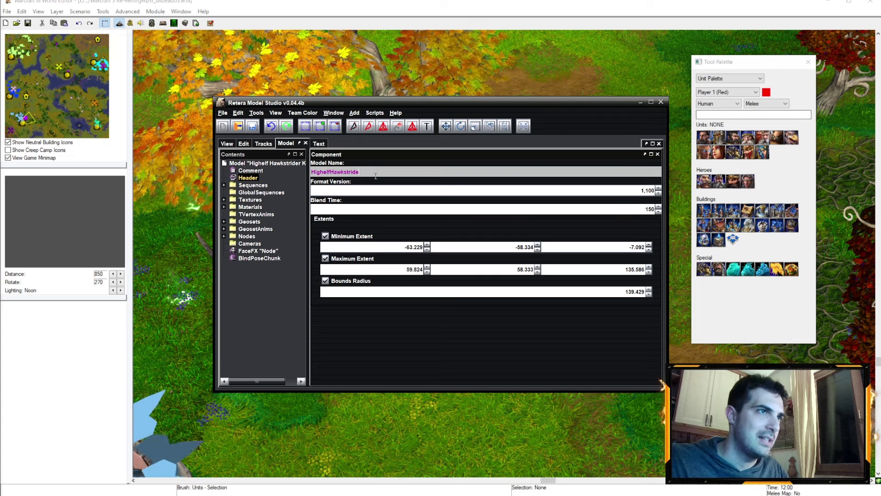
{"action": "type", "text": "r"}
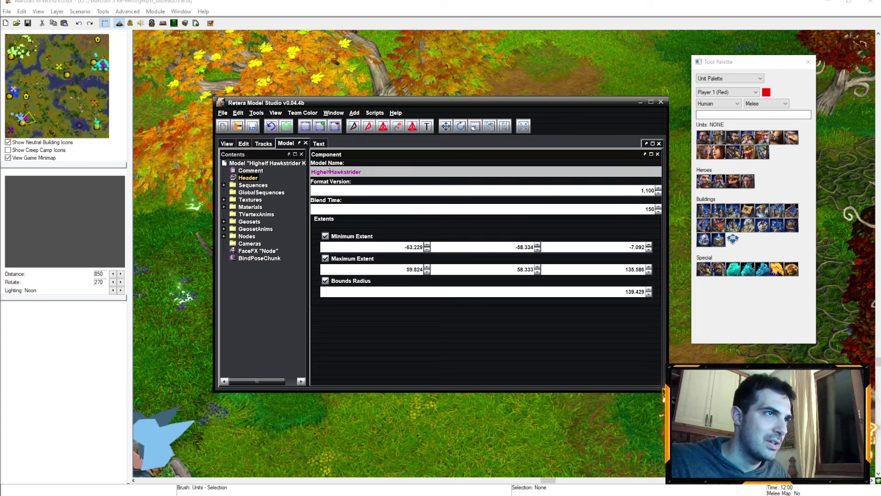
{"action": "key", "text": "Return"}
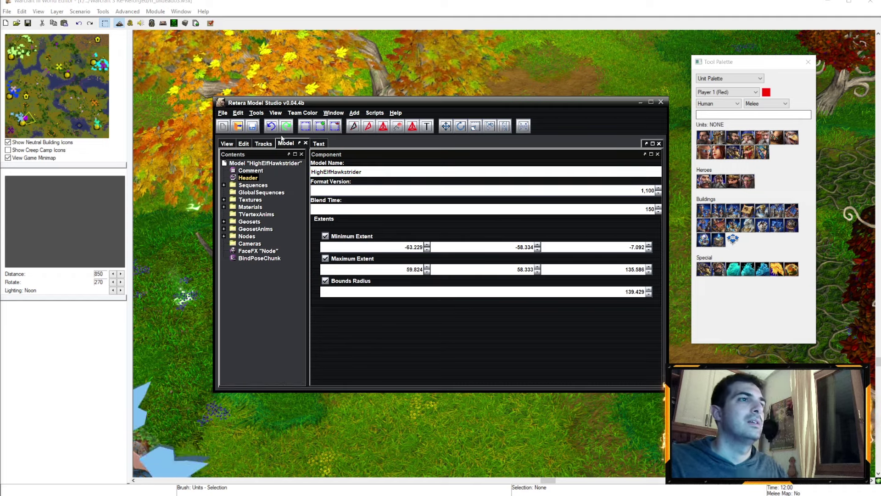
Save the model as HighElfHawkstrider.mdx
{"action": "left_click", "coordinate": [222, 113]}
{"action": "left_click", "coordinate": [235, 173]}
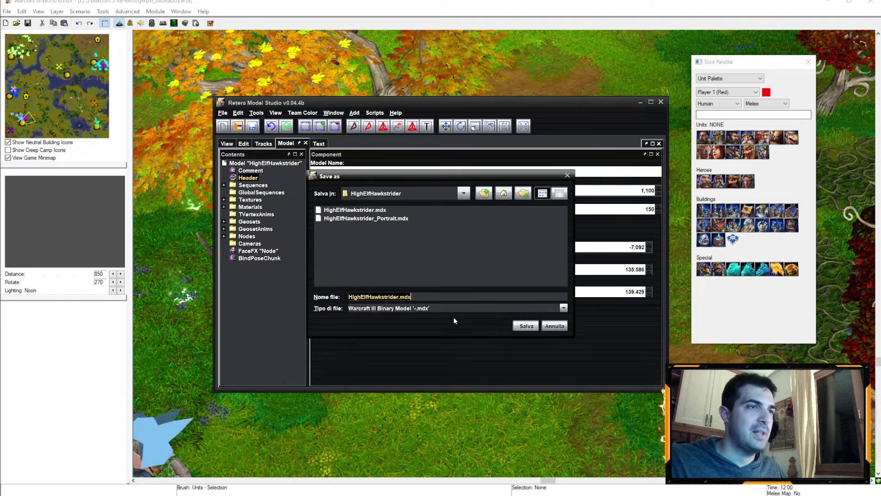
{"action": "left_click", "coordinate": [522, 326]}
Open the HighElfHawkstrider_Portrait.mdx model file
{"action": "left_click", "coordinate": [423, 258]}
{"action": "left_click", "coordinate": [222, 112]}
{"action": "left_click", "coordinate": [241, 142]}
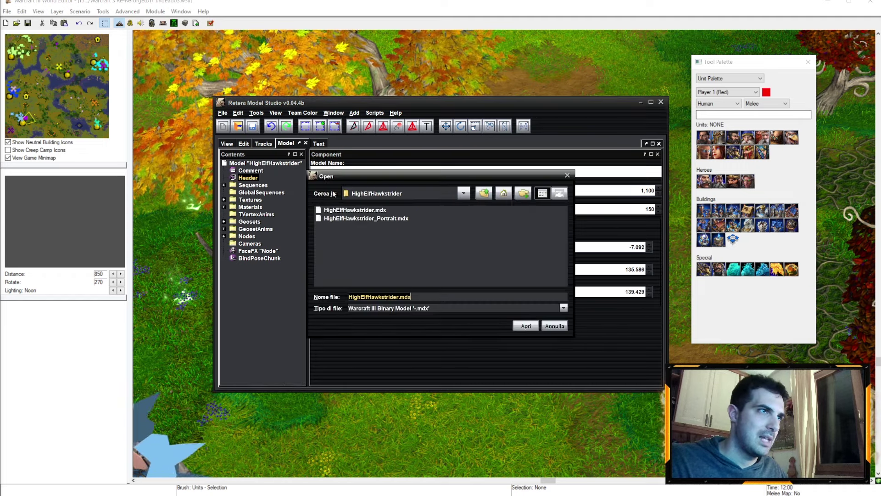
{"action": "left_click", "coordinate": [366, 218]}
{"action": "left_click", "coordinate": [523, 325]}
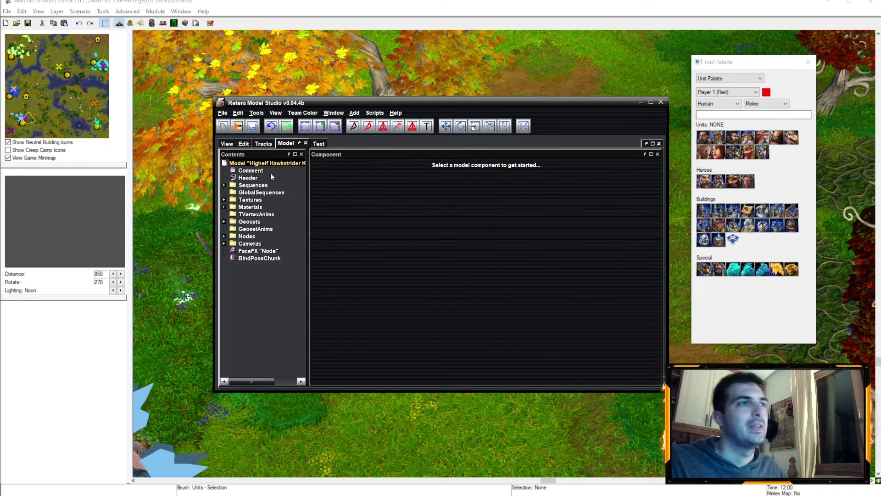
Remove ' Knight' from the header Model Name and preview through the portrait camera
{"action": "left_click", "coordinate": [248, 178]}
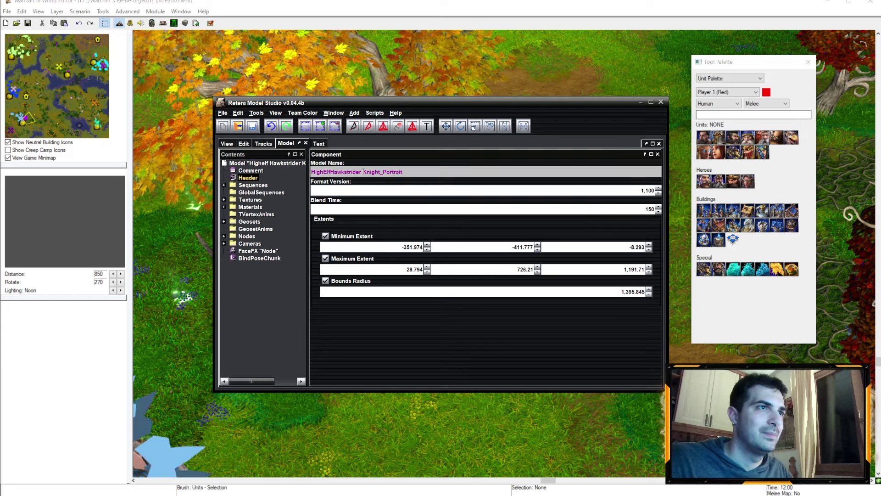
{"action": "left_click_drag", "start_coordinate": [362, 172], "coordinate": [383, 171]}
{"action": "key", "text": "BackSpace"}
{"action": "key", "text": "Return"}
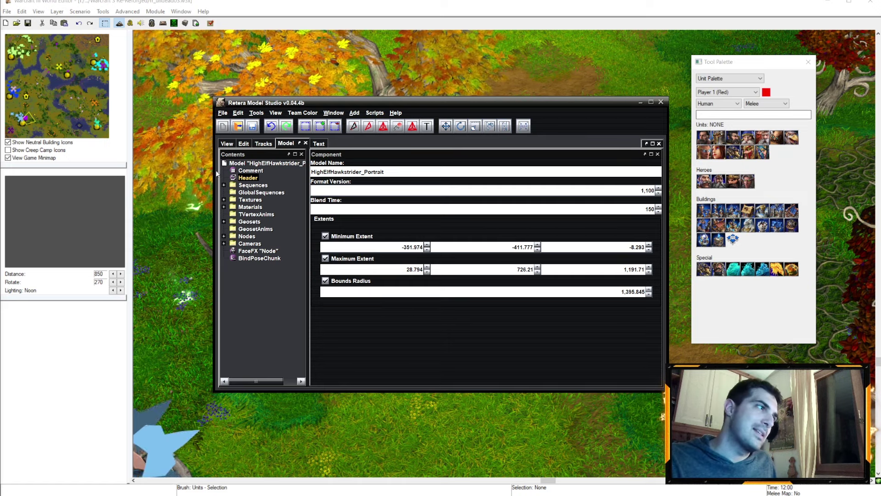
{"action": "left_click", "coordinate": [229, 143]}
{"action": "left_click", "coordinate": [533, 342]}
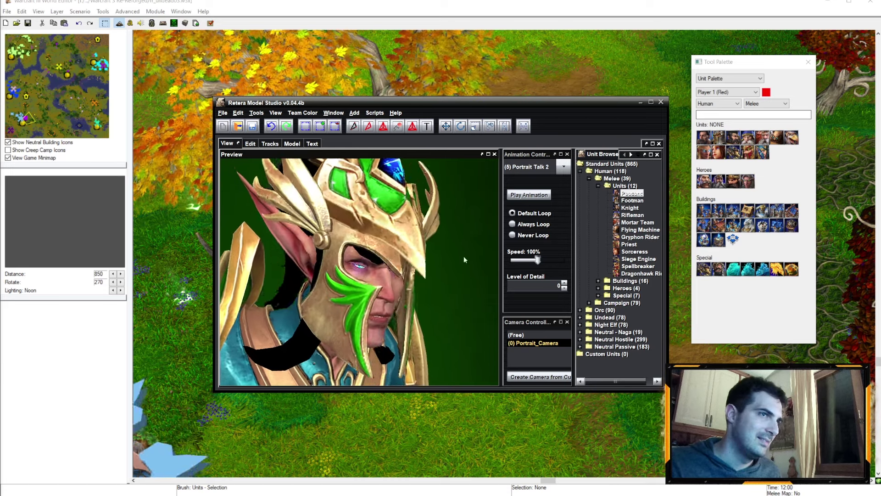
Play the Portrait 1, Portrait 2 and Portrait 3 animations in turn
{"action": "left_click", "coordinate": [551, 168]}
{"action": "left_click", "coordinate": [522, 187]}
{"action": "left_click", "coordinate": [530, 168]}
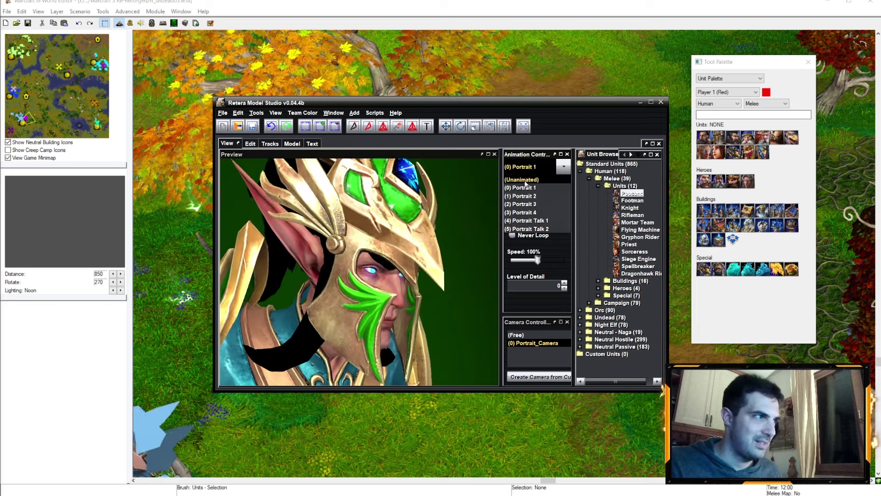
{"action": "left_click", "coordinate": [529, 196]}
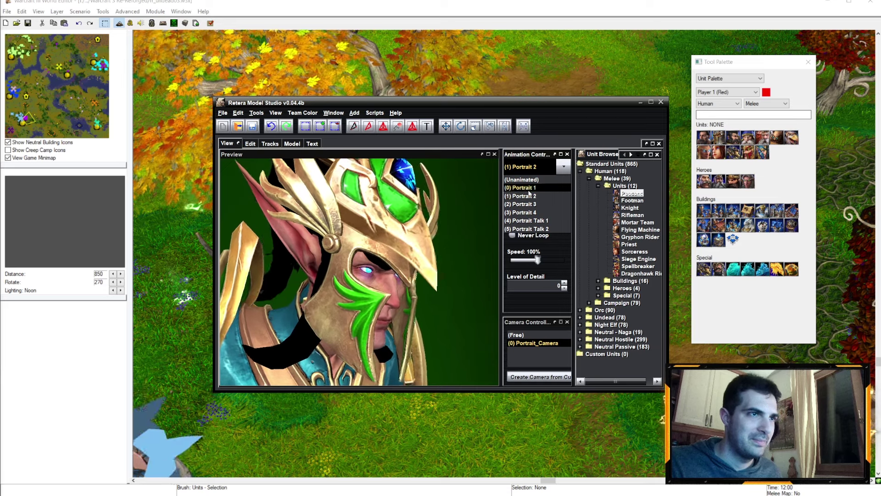
{"action": "left_click", "coordinate": [530, 204]}
{"action": "left_click", "coordinate": [523, 170]}
{"action": "left_click", "coordinate": [530, 204]}
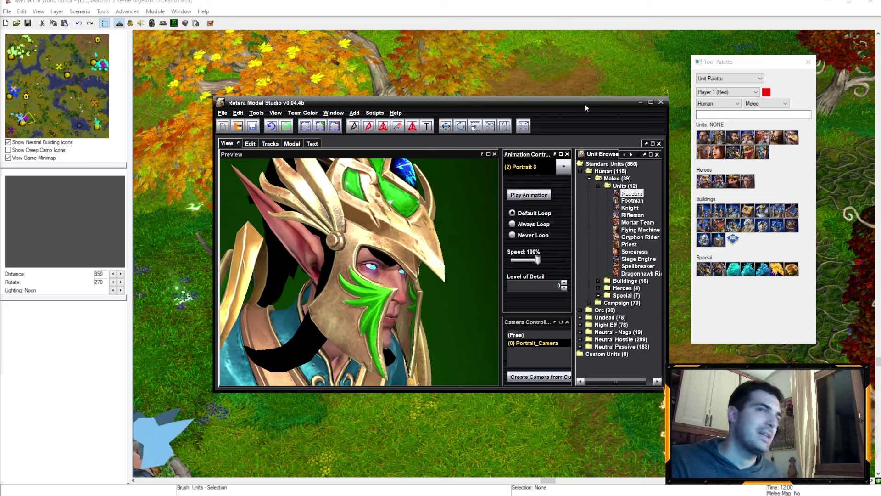
Open HighElfSylvanasWindrunner.mdx from its folder under Human
{"action": "left_click", "coordinate": [222, 112]}
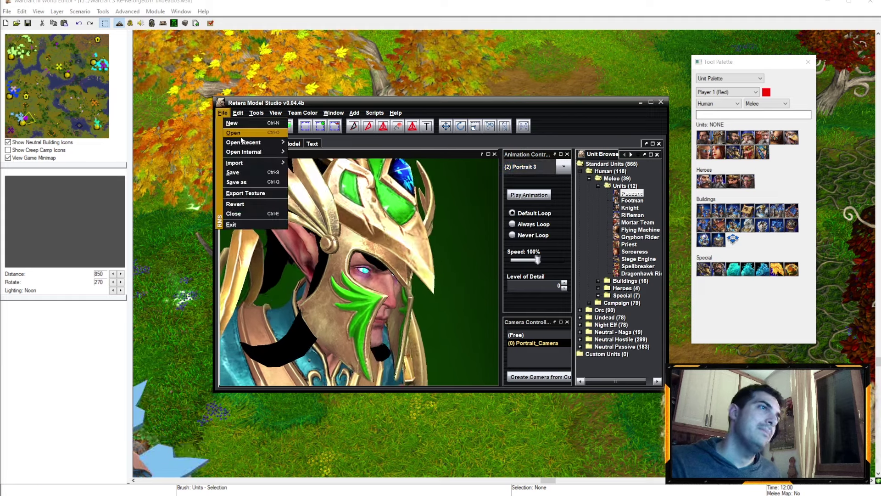
{"action": "left_click", "coordinate": [238, 133]}
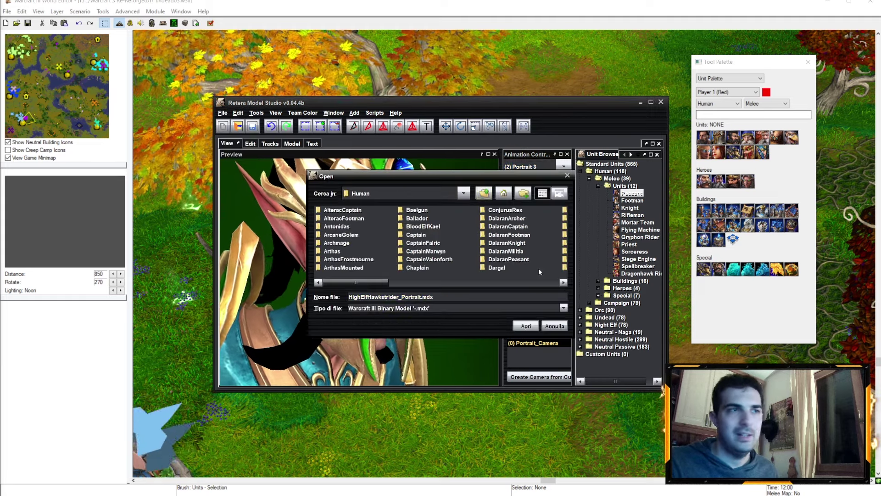
{"action": "left_click_drag", "start_coordinate": [370, 282], "coordinate": [437, 284]}
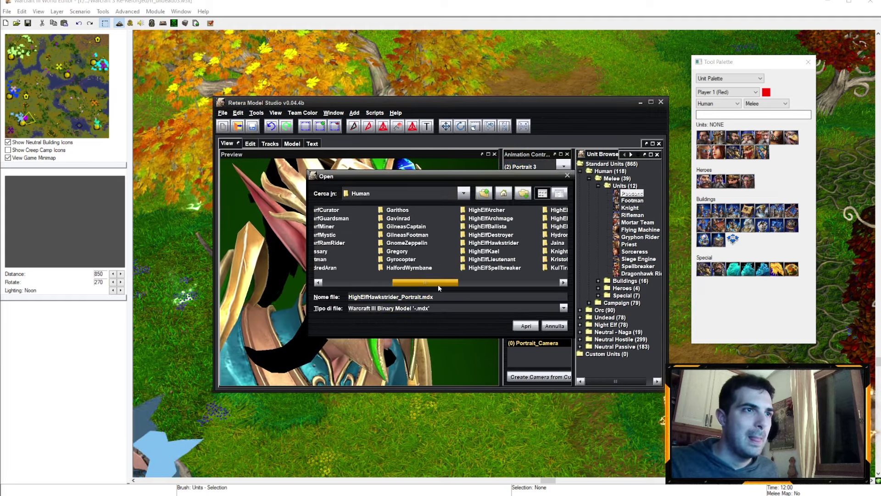
{"action": "left_click_drag", "start_coordinate": [438, 284], "coordinate": [452, 289]}
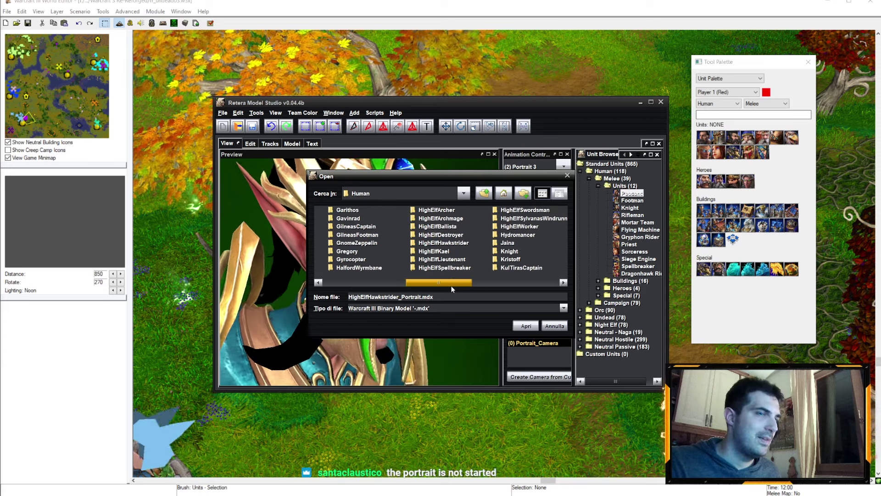
{"action": "left_click_drag", "start_coordinate": [452, 289], "coordinate": [454, 289]}
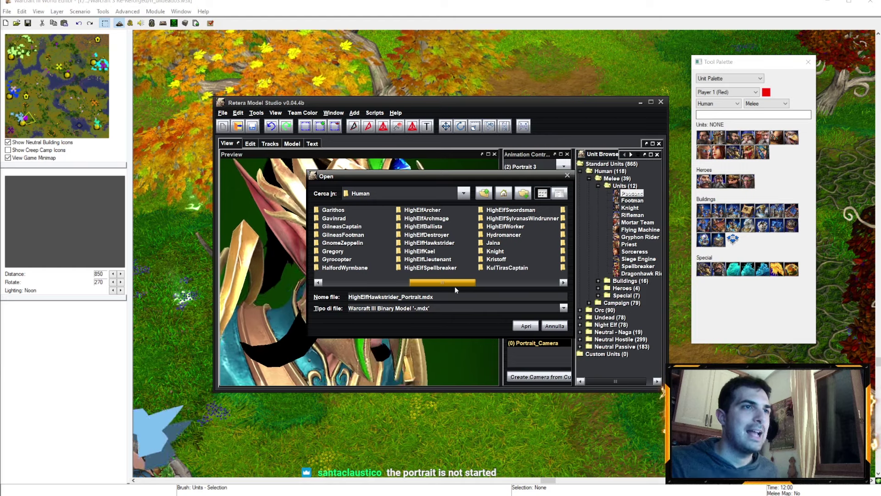
{"action": "left_click_drag", "start_coordinate": [454, 289], "coordinate": [453, 290]}
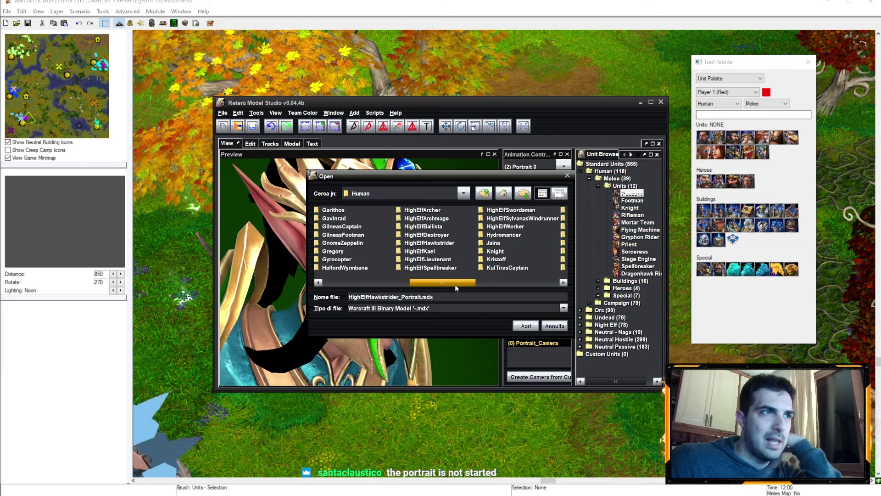
{"action": "mouse_move", "coordinate": [454, 286]}
{"action": "left_mouse_down"}
{"action": "mouse_move", "coordinate": [368, 285]}
{"action": "mouse_move", "coordinate": [545, 296]}
{"action": "mouse_move", "coordinate": [479, 283]}
{"action": "left_mouse_up"}
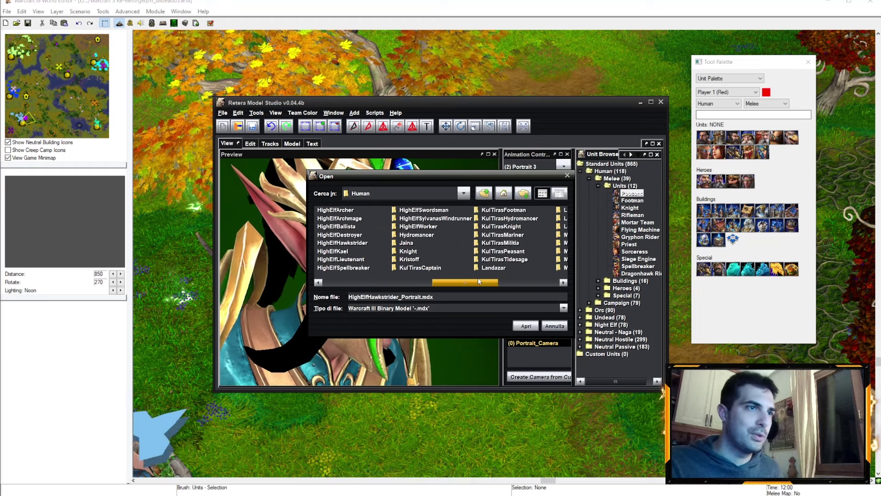
{"action": "double_click", "coordinate": [435, 218]}
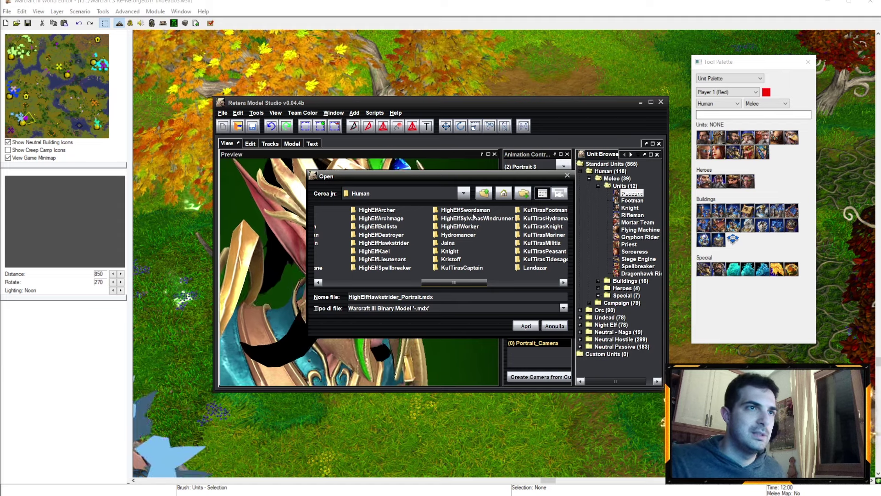
{"action": "double_click", "coordinate": [357, 210]}
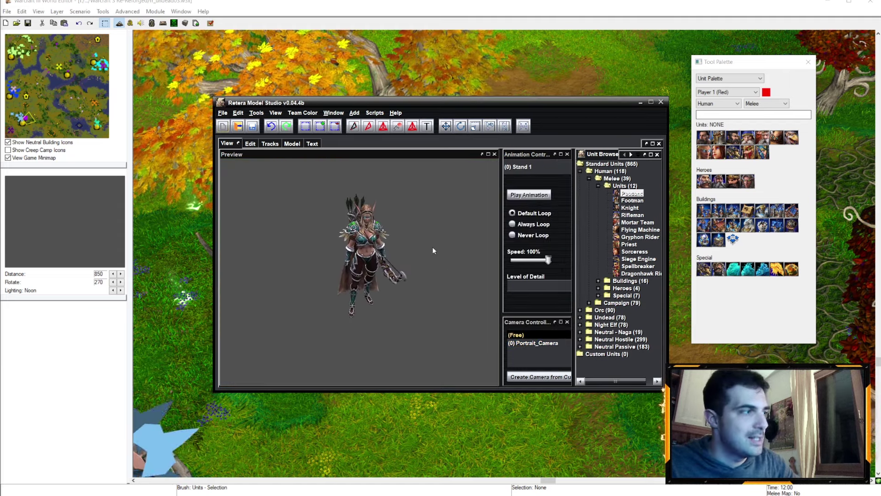
{"action": "scroll", "coordinate": [409, 224], "scroll_direction": "up", "scroll_amount": 3}
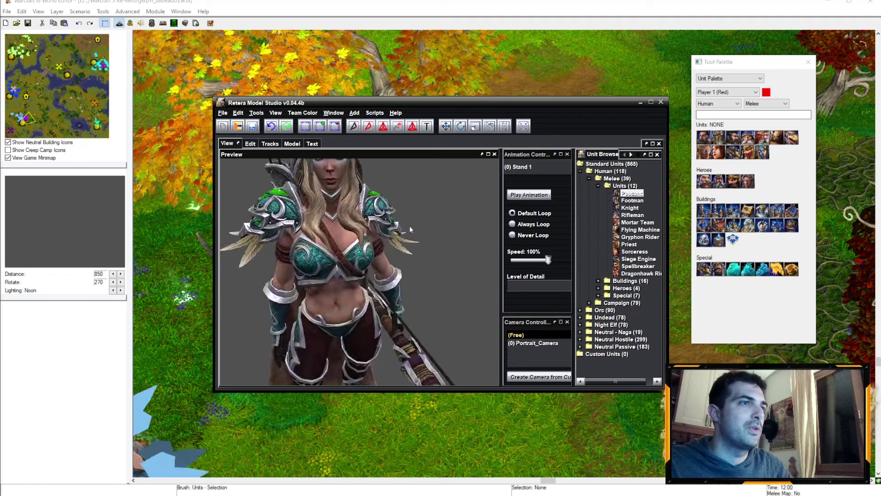
Preview the Stand 2, Attack 1, Spell 1 and Stand Hit 1 animations
{"action": "left_click", "coordinate": [523, 169]}
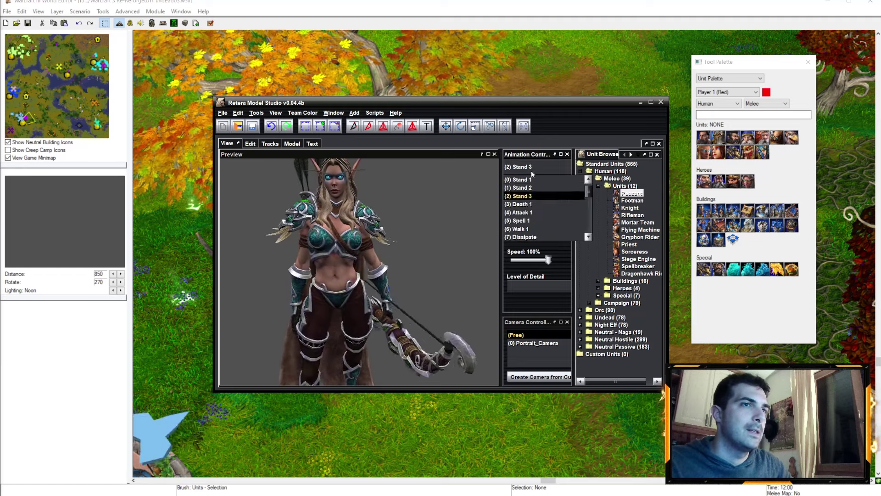
{"action": "scroll", "coordinate": [544, 206], "scroll_direction": "down", "scroll_amount": 7}
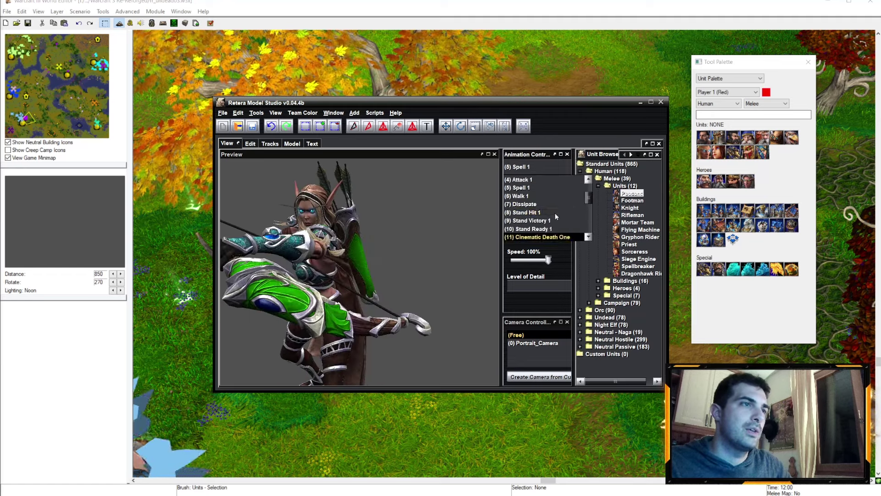
{"action": "scroll", "coordinate": [551, 204], "scroll_direction": "up", "scroll_amount": 2}
{"action": "left_click", "coordinate": [535, 181]}
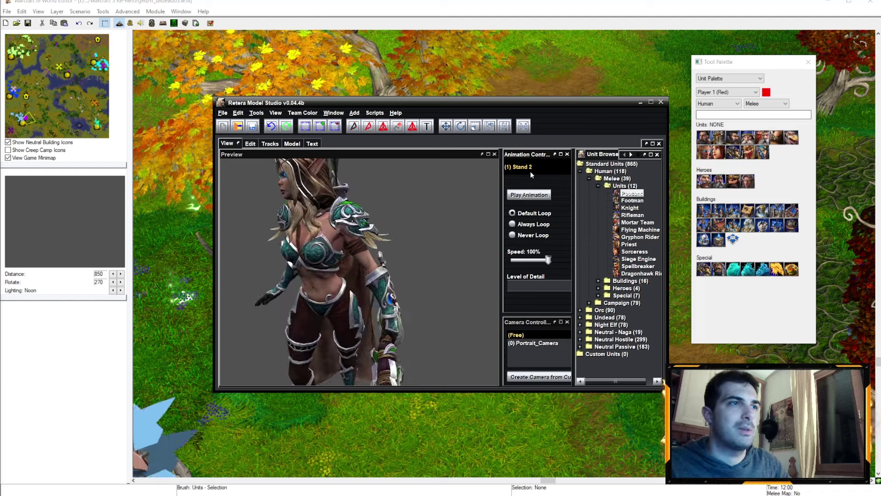
{"action": "scroll", "coordinate": [532, 167], "scroll_direction": "down", "scroll_amount": 1}
{"action": "scroll", "coordinate": [411, 216], "scroll_direction": "down", "scroll_amount": 3}
{"action": "scroll", "coordinate": [398, 226], "scroll_direction": "down", "scroll_amount": 2}
{"action": "left_click", "coordinate": [537, 169]}
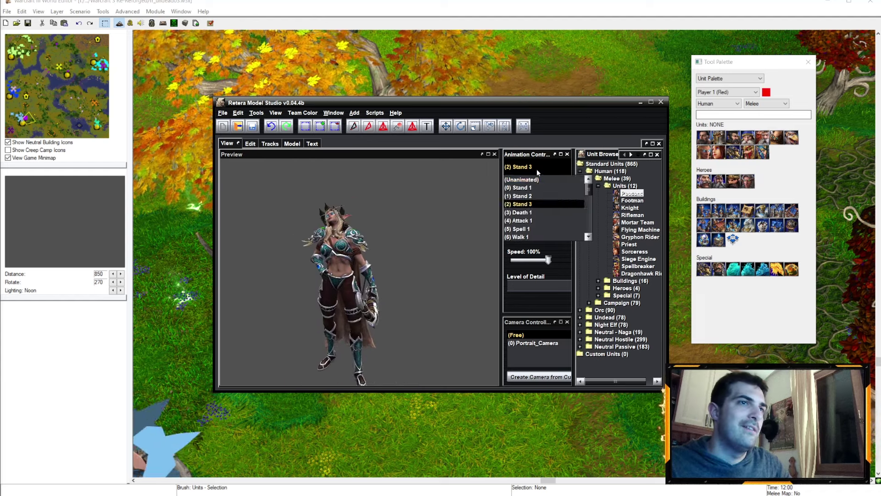
{"action": "left_click", "coordinate": [528, 220]}
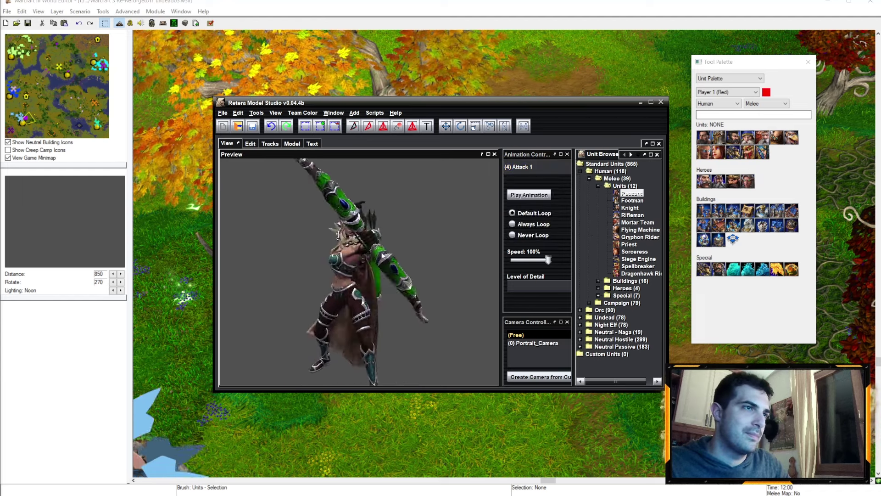
{"action": "left_click", "coordinate": [518, 170]}
{"action": "left_click", "coordinate": [523, 204]}
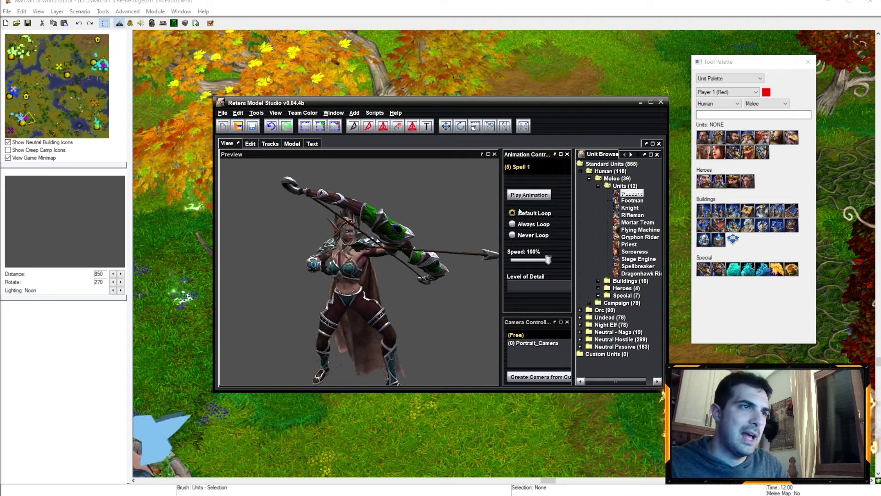
{"action": "left_click", "coordinate": [519, 169]}
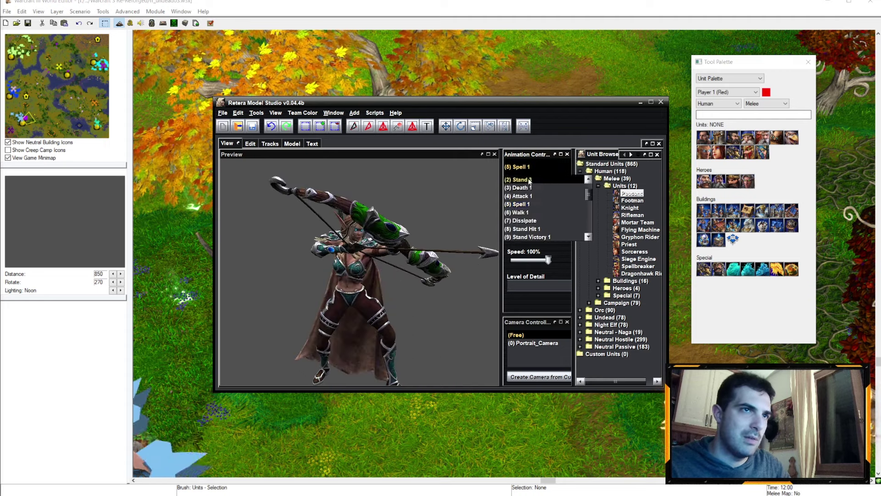
{"action": "scroll", "coordinate": [528, 215], "scroll_direction": "down", "scroll_amount": 2}
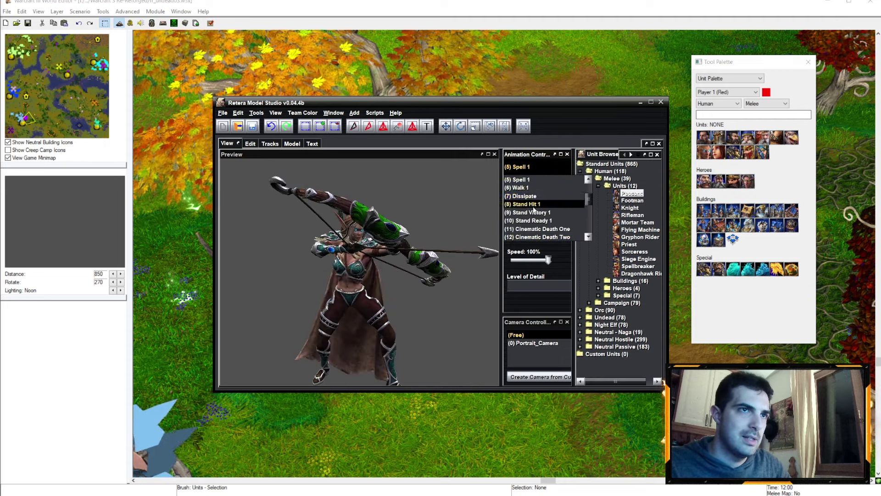
{"action": "left_click", "coordinate": [530, 203]}
Preview Stand Victory 1, Stand Ready 1, Cinematic Death One, Cinematic Death Two and Cinematic DS One
{"action": "left_click", "coordinate": [524, 167]}
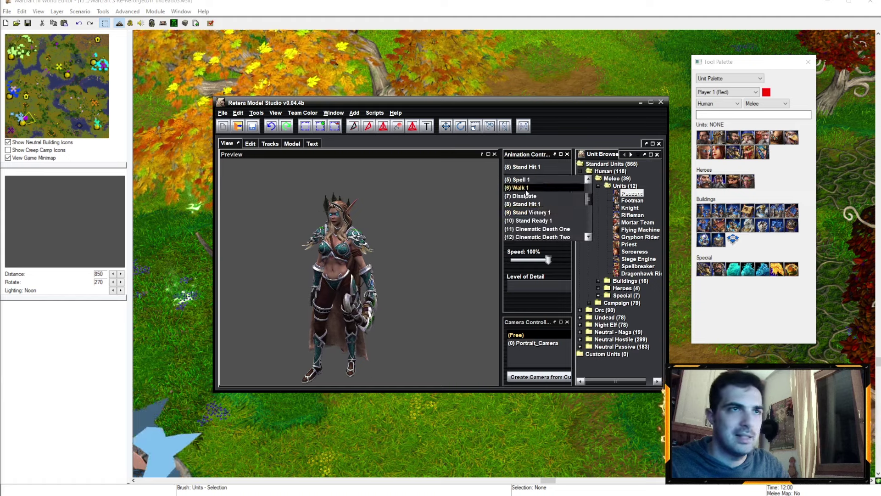
{"action": "left_click", "coordinate": [531, 212]}
{"action": "left_click", "coordinate": [531, 168]}
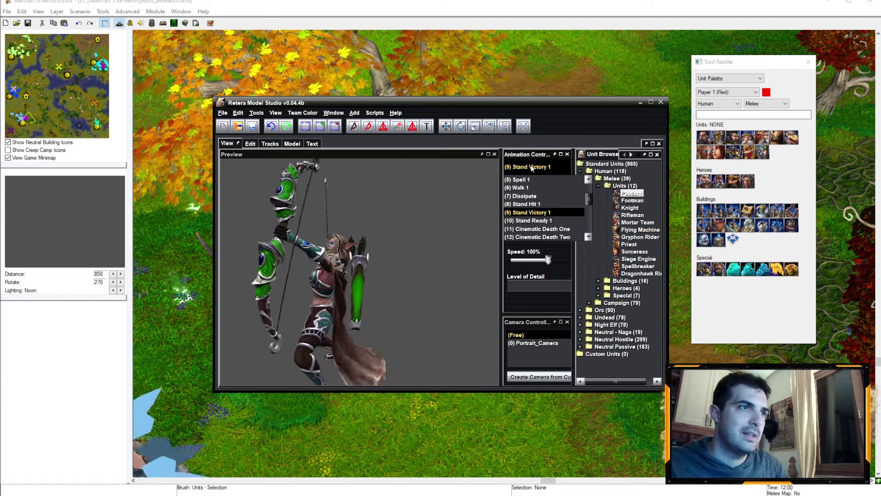
{"action": "left_click", "coordinate": [531, 221]}
{"action": "left_click", "coordinate": [530, 169]}
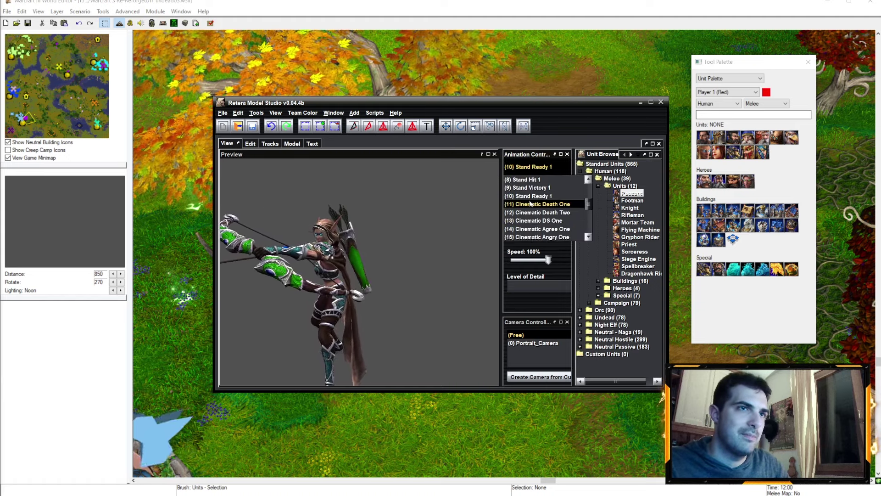
{"action": "left_click", "coordinate": [530, 204]}
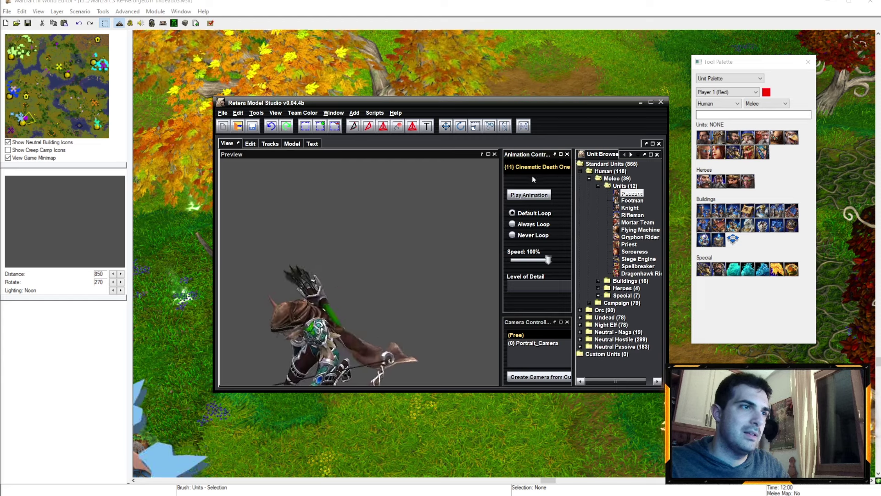
{"action": "left_click", "coordinate": [532, 173]}
{"action": "left_click", "coordinate": [542, 215]}
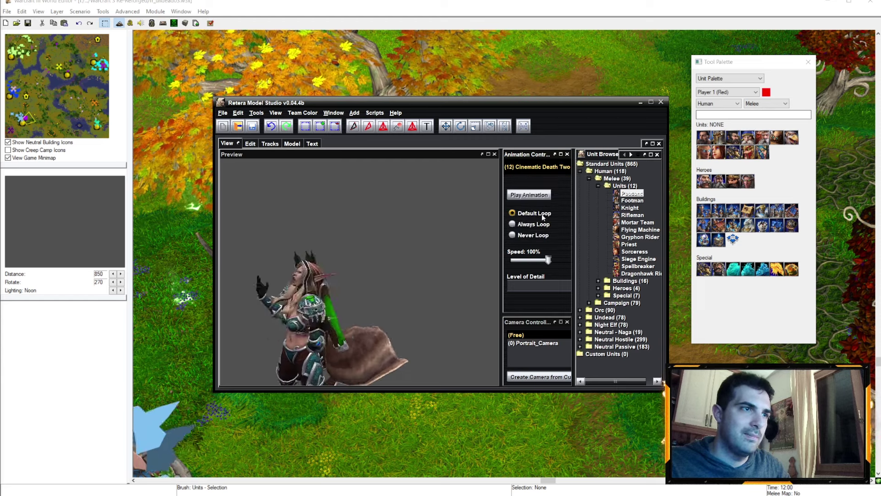
{"action": "left_click", "coordinate": [533, 167]}
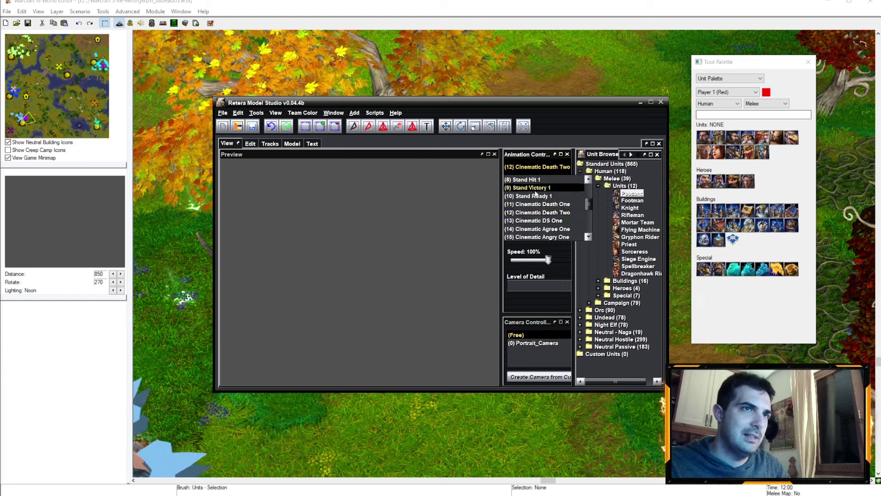
{"action": "left_click", "coordinate": [540, 221]}
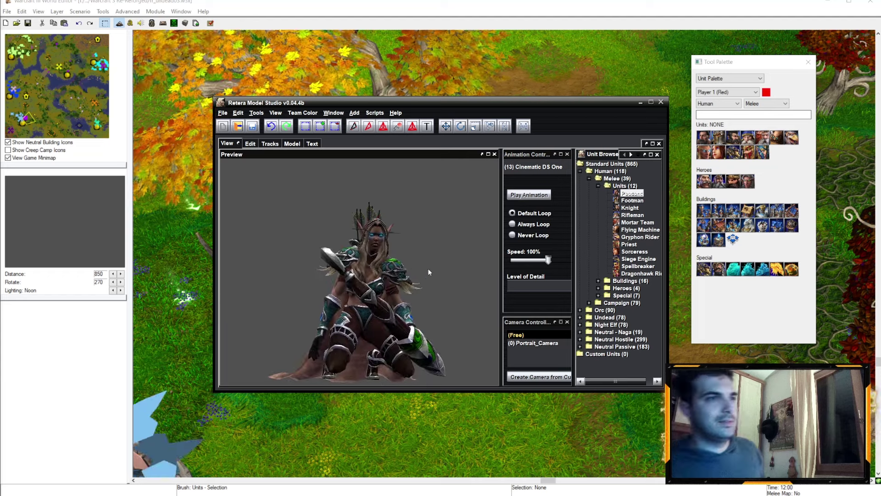
Preview Cinematic Agree One and expand the Sequences list in the Model tab
{"action": "left_click", "coordinate": [532, 169]}
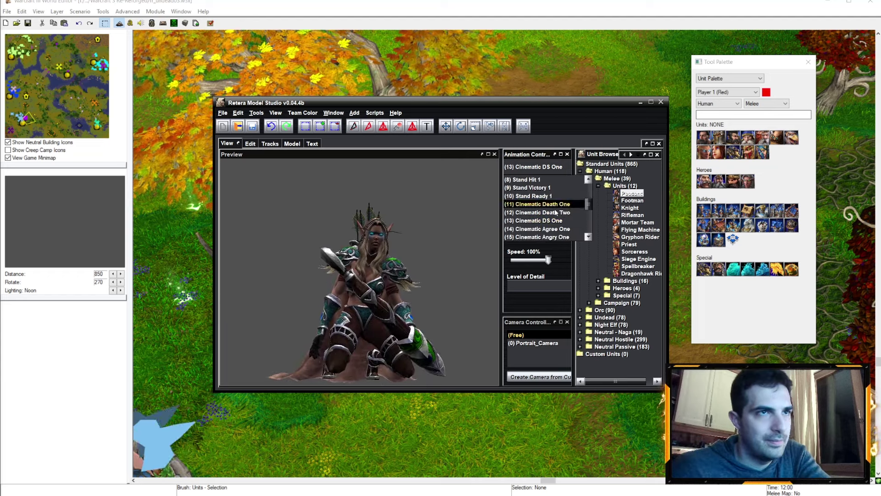
{"action": "left_click", "coordinate": [529, 231]}
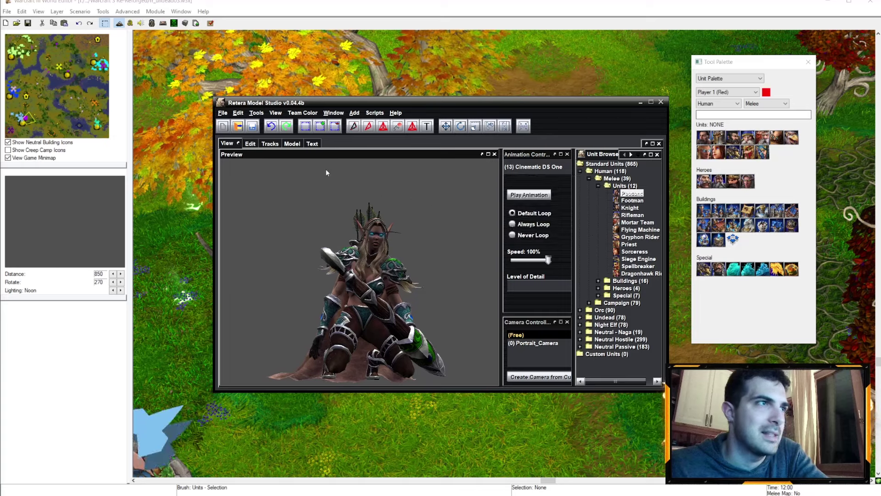
{"action": "left_click", "coordinate": [286, 144]}
{"action": "double_click", "coordinate": [253, 185]}
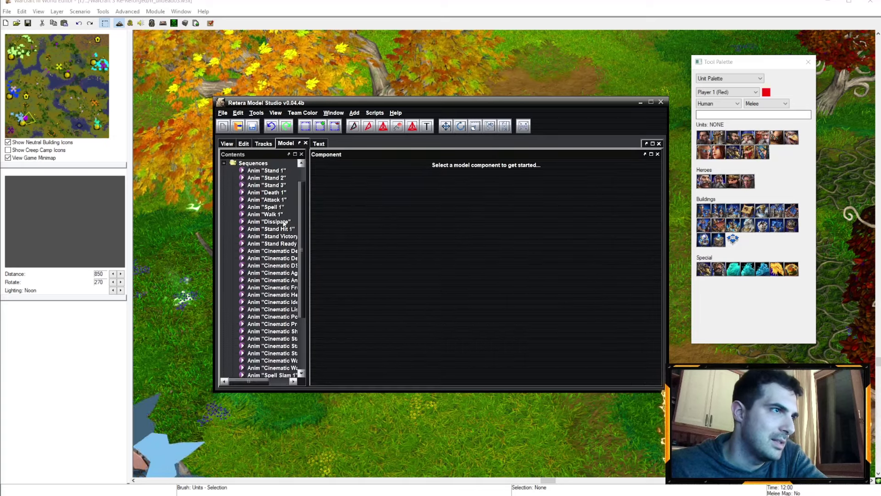
{"action": "scroll", "coordinate": [285, 222], "scroll_direction": "down", "scroll_amount": 1}
Widen the model tree and edit the name of the Cinematic DS One sequence
{"action": "left_click_drag", "start_coordinate": [308, 233], "coordinate": [388, 233]}
{"action": "left_click", "coordinate": [351, 244]}
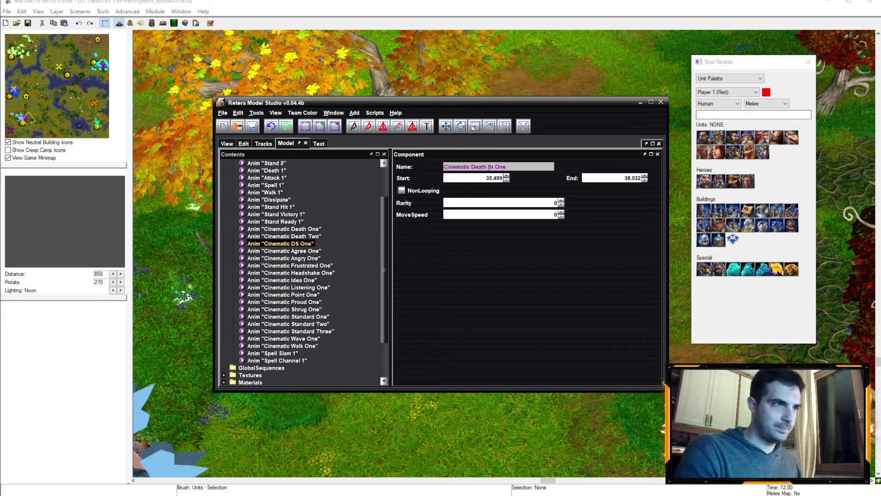
{"action": "type", "text": "nd"}
{"action": "key", "text": "Return"}
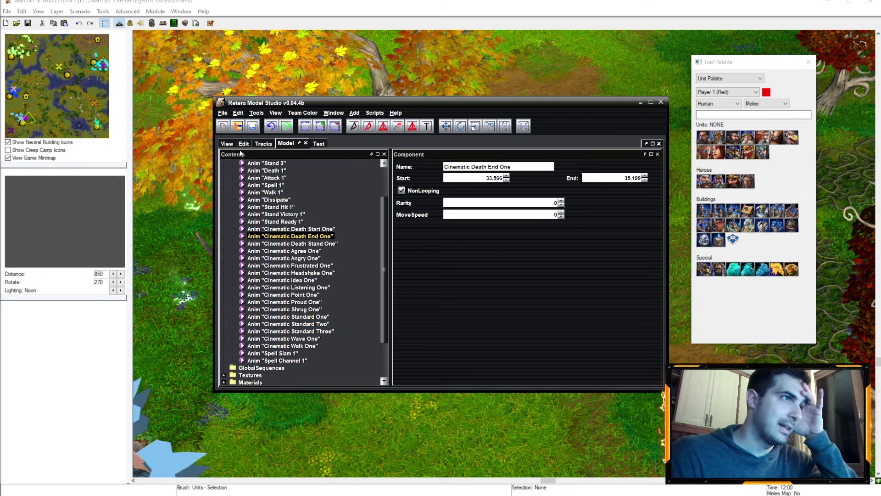
{"action": "left_click", "coordinate": [228, 143]}
Preview the Spell Slam 1 and Spell Channel 1 animations
{"action": "left_click", "coordinate": [537, 167]}
{"action": "left_click", "coordinate": [563, 222]}
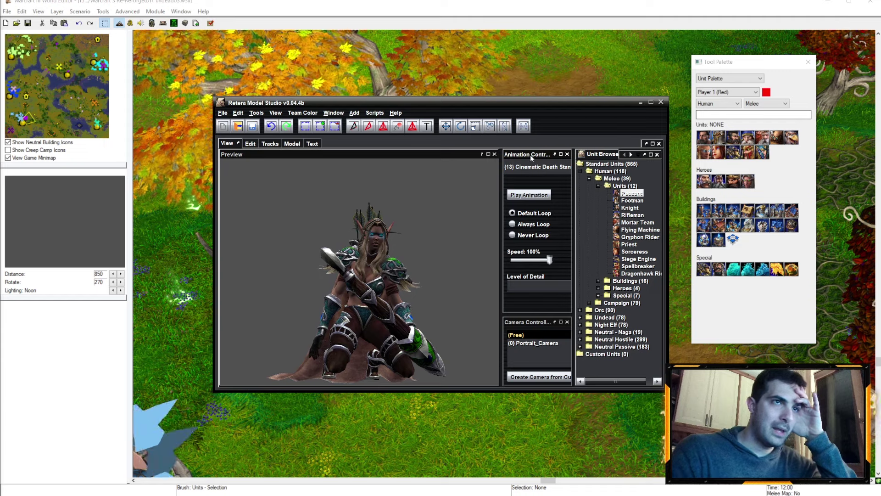
{"action": "left_click", "coordinate": [537, 166]}
{"action": "left_click", "coordinate": [530, 229]}
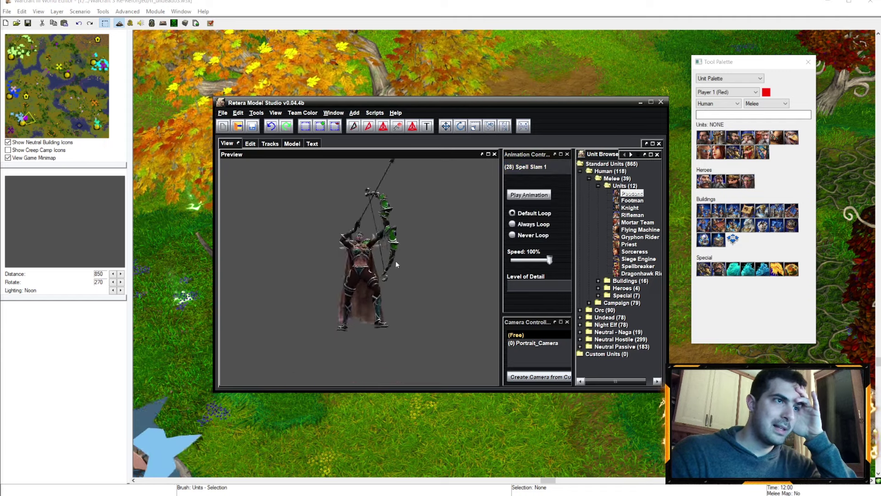
{"action": "left_click", "coordinate": [537, 166]}
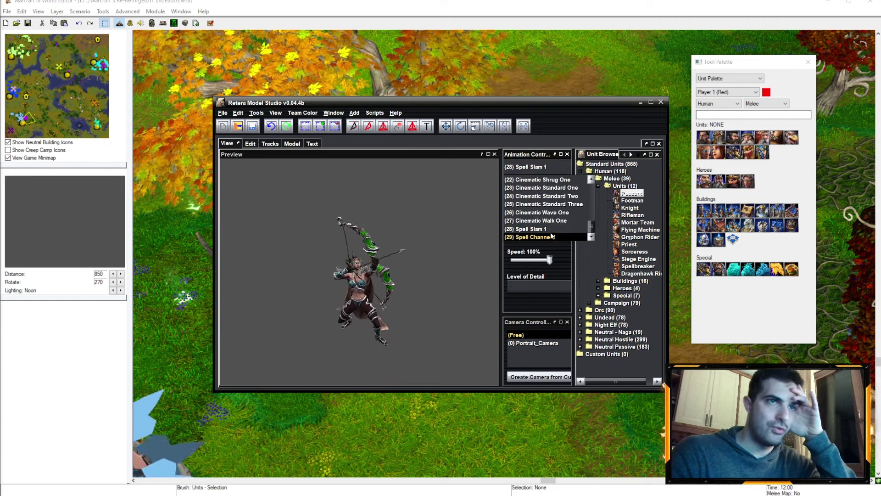
{"action": "left_click", "coordinate": [542, 225]}
Preview the Cinematic Wave One and Cinematic Walk One animations
{"action": "left_click", "coordinate": [538, 167]}
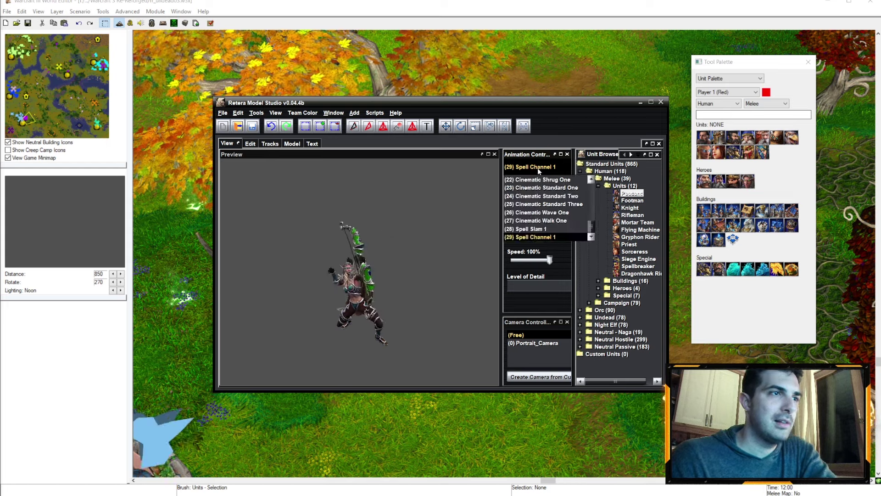
{"action": "left_click", "coordinate": [541, 212]}
{"action": "left_click", "coordinate": [520, 166]}
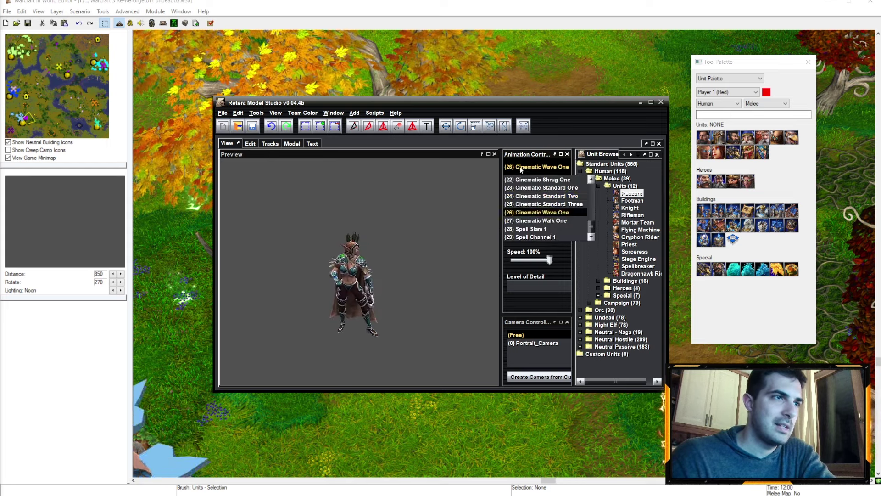
{"action": "left_click", "coordinate": [551, 220]}
{"action": "left_click", "coordinate": [541, 168]}
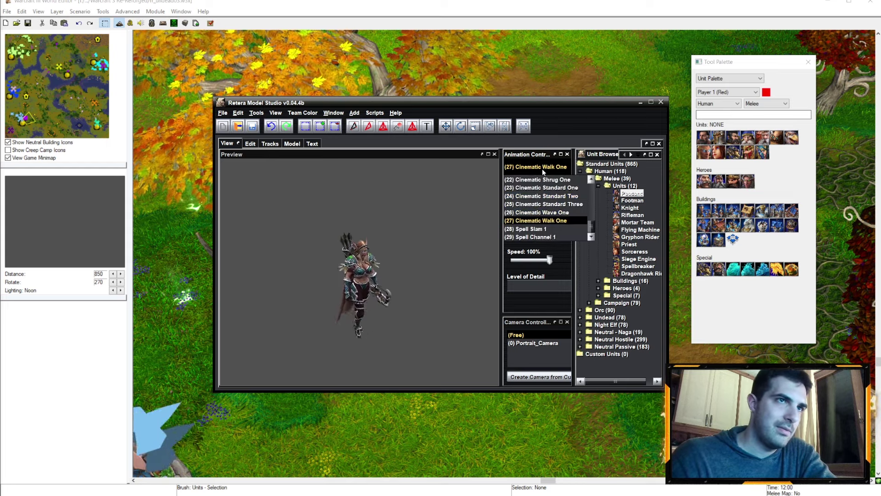
{"action": "left_click", "coordinate": [544, 220]}
Play a Cinematic Standard and Cinematic Idea One animation, then show the model header
{"action": "left_click", "coordinate": [537, 167]}
{"action": "left_click", "coordinate": [544, 203]}
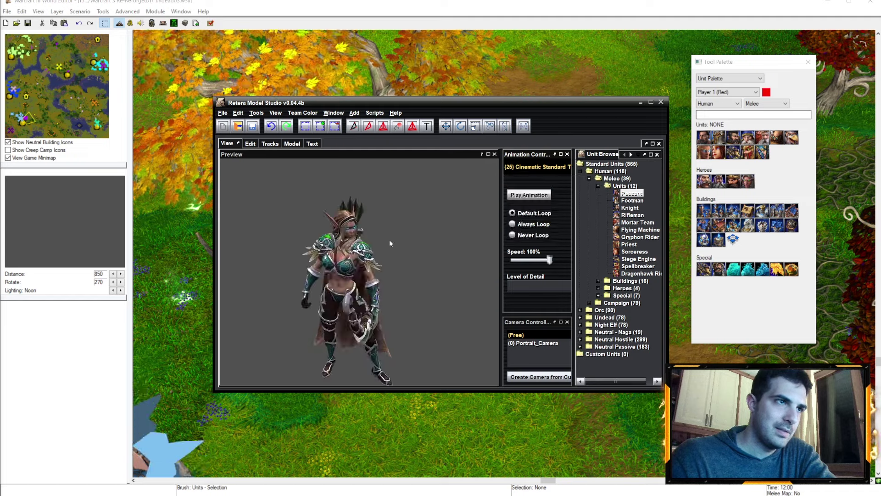
{"action": "left_click", "coordinate": [523, 167]}
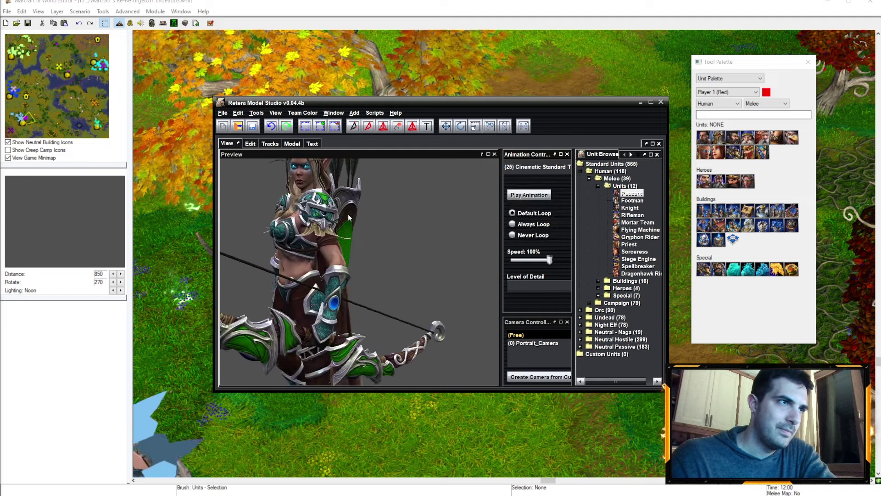
{"action": "left_click", "coordinate": [543, 167]}
{"action": "left_click", "coordinate": [533, 193]}
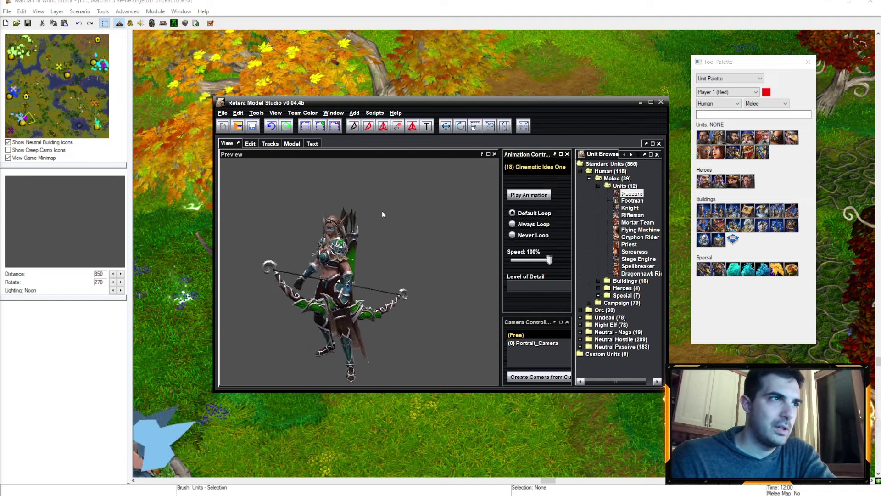
{"action": "left_click", "coordinate": [293, 143]}
{"action": "left_click", "coordinate": [249, 178]}
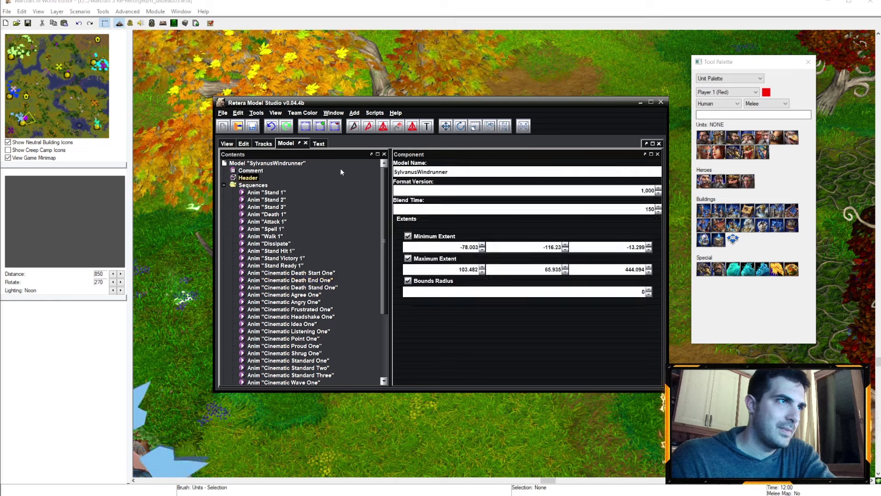
Overwrite HighElfSylvanasWindrunner.mdx, then toggle Portrait_Camera and back to Free camera
{"action": "key", "text": "ctrl+a"}
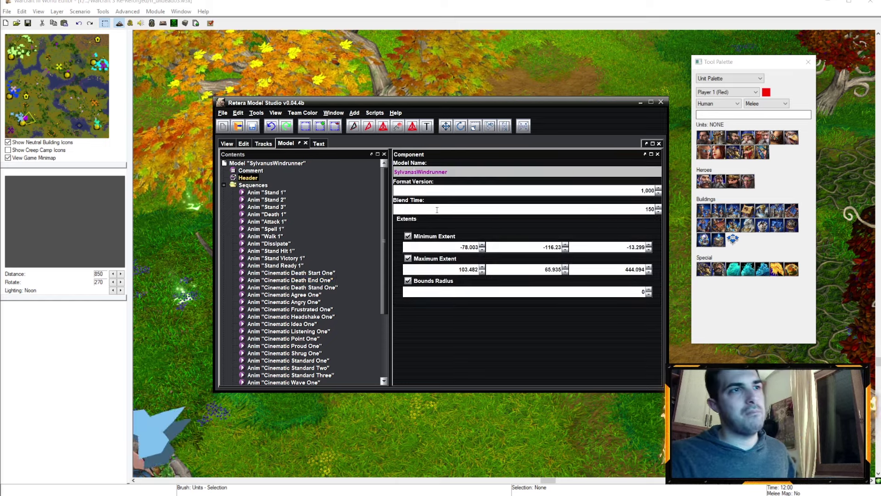
{"action": "left_click", "coordinate": [227, 143]}
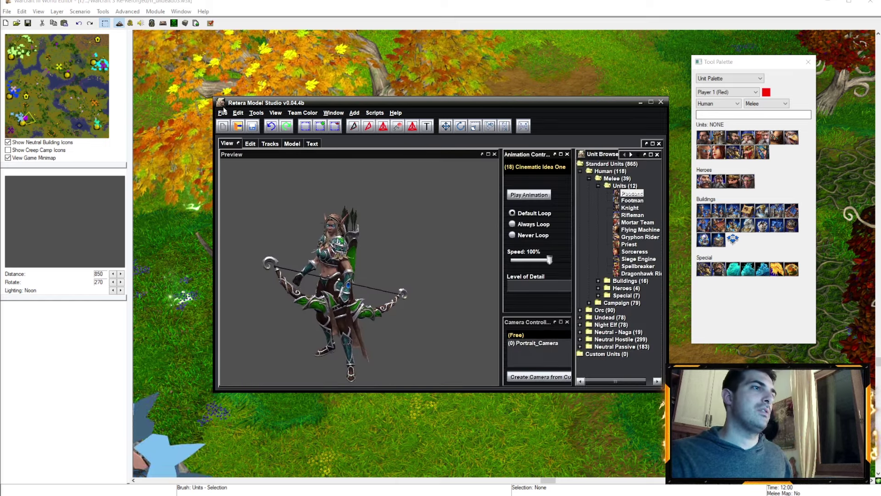
{"action": "left_click", "coordinate": [223, 113]}
{"action": "left_click", "coordinate": [241, 175]}
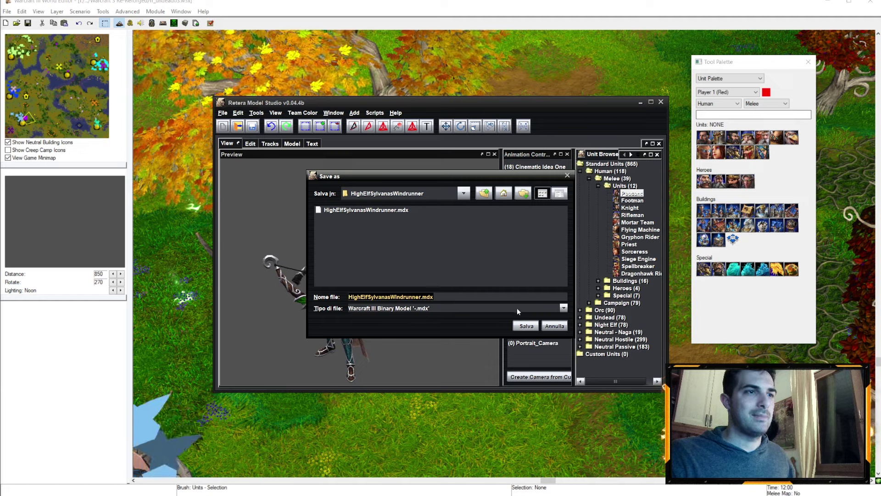
{"action": "left_click", "coordinate": [517, 326]}
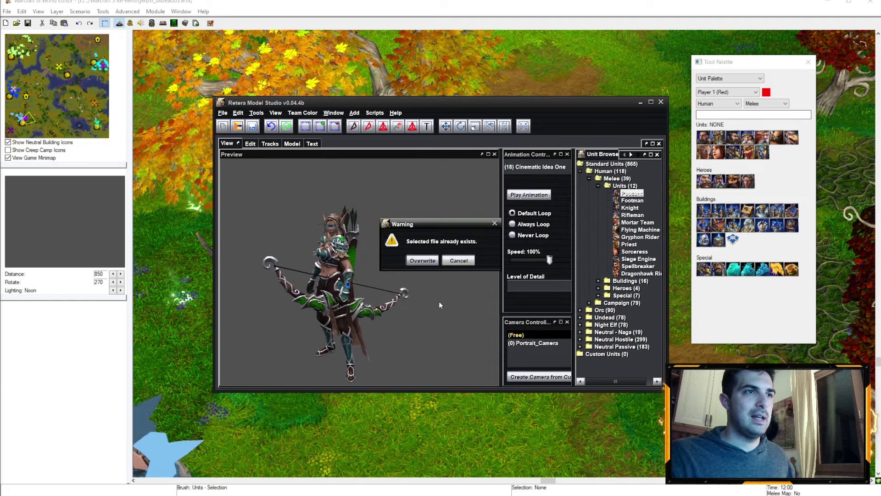
{"action": "left_click", "coordinate": [416, 258]}
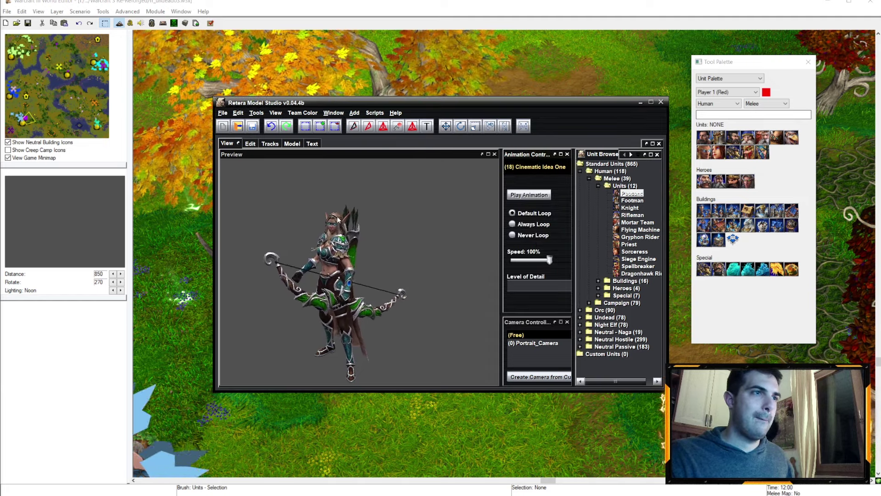
{"action": "left_click", "coordinate": [533, 344]}
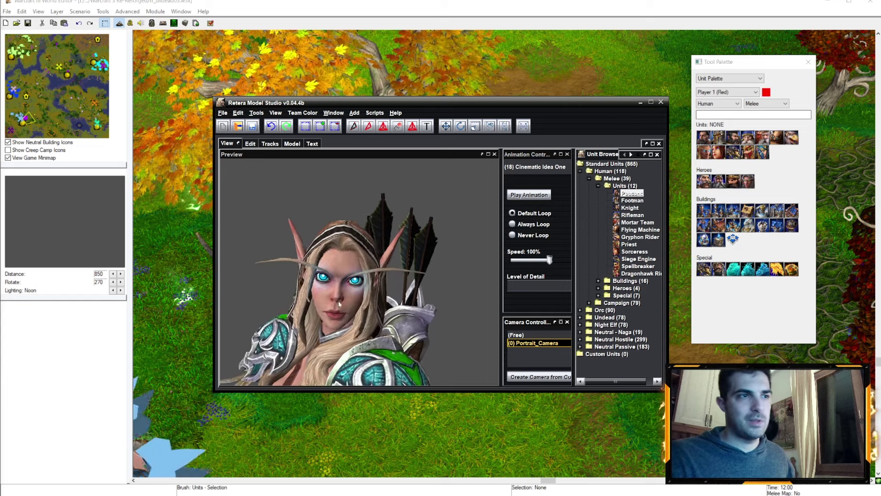
{"action": "left_click", "coordinate": [516, 334]}
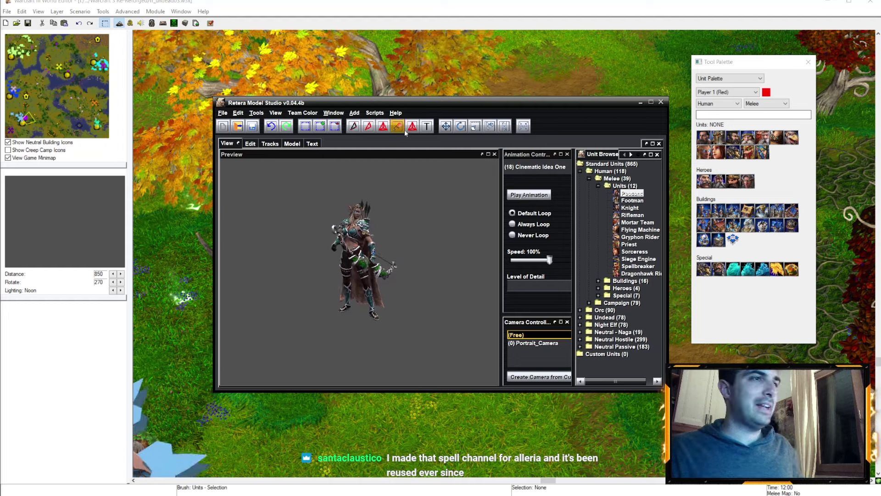
In the open dialog, go up from Human to Units, then into Critters > HighElfVillagerMan
{"action": "left_click", "coordinate": [222, 113]}
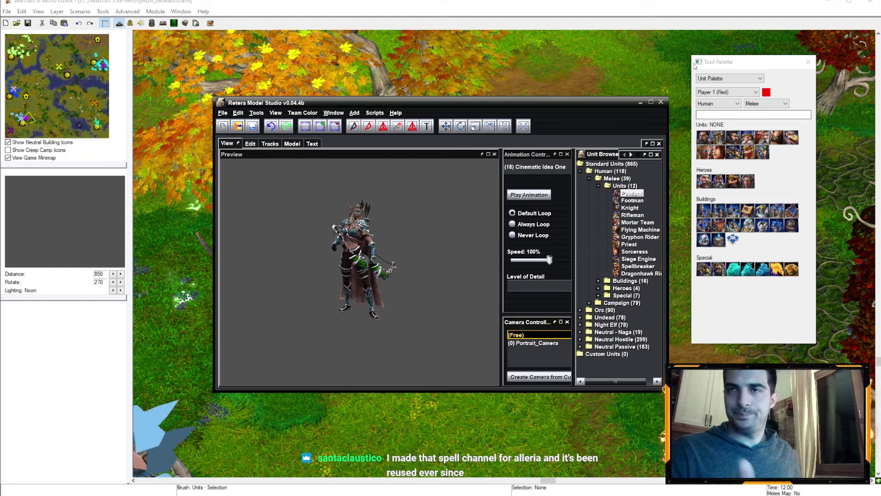
{"action": "left_click", "coordinate": [222, 112]}
{"action": "left_click", "coordinate": [233, 132]}
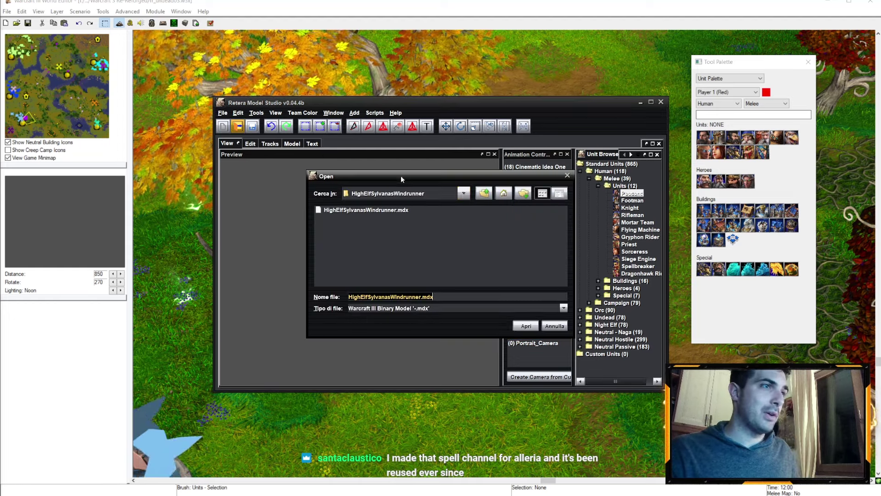
{"action": "left_click", "coordinate": [484, 194]}
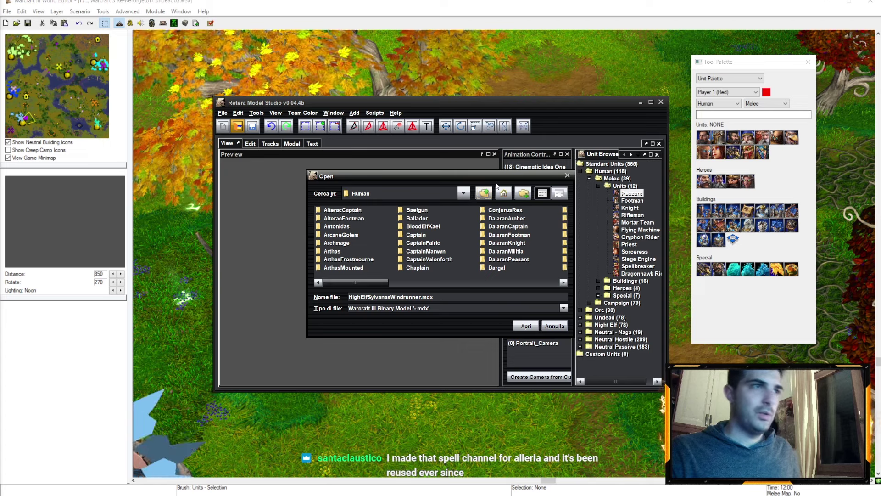
{"action": "left_click", "coordinate": [483, 193]}
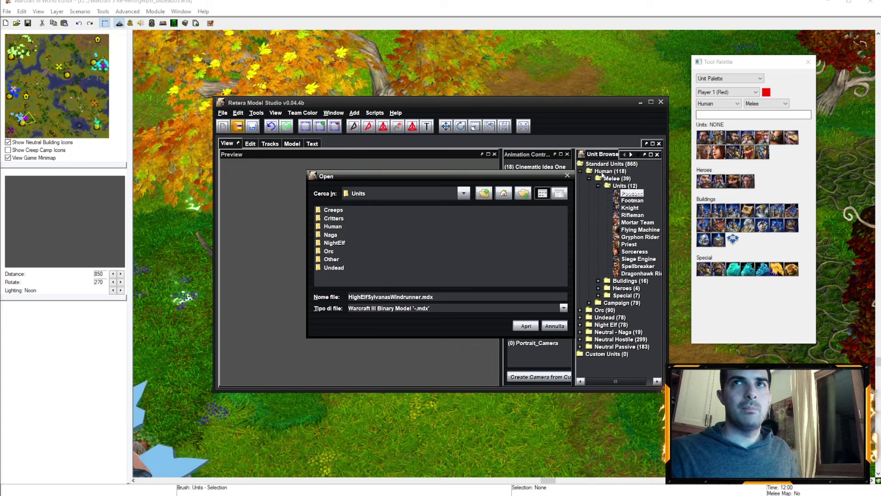
{"action": "double_click", "coordinate": [334, 218]}
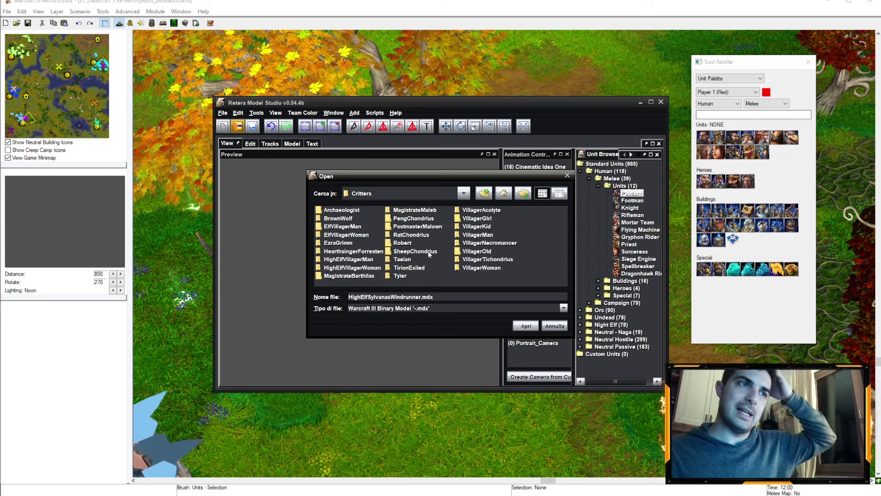
{"action": "double_click", "coordinate": [349, 260]}
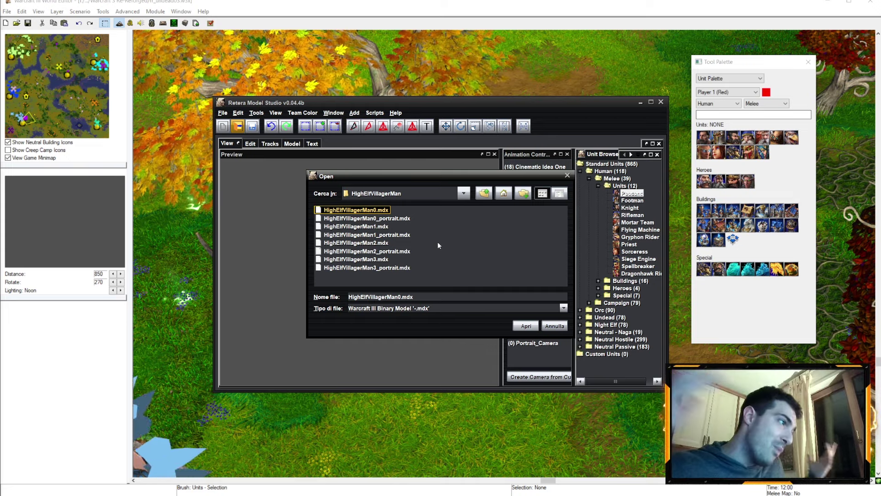
Load HighElfVillagerMan0.mdx, check its header, and show the Edit geometry viewports
{"action": "left_click", "coordinate": [527, 326]}
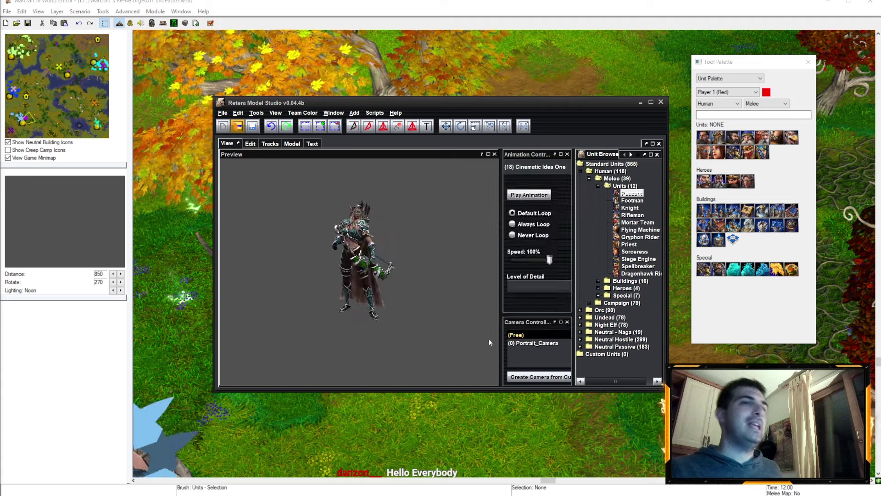
{"action": "scroll", "coordinate": [343, 172], "scroll_direction": "up", "scroll_amount": 3}
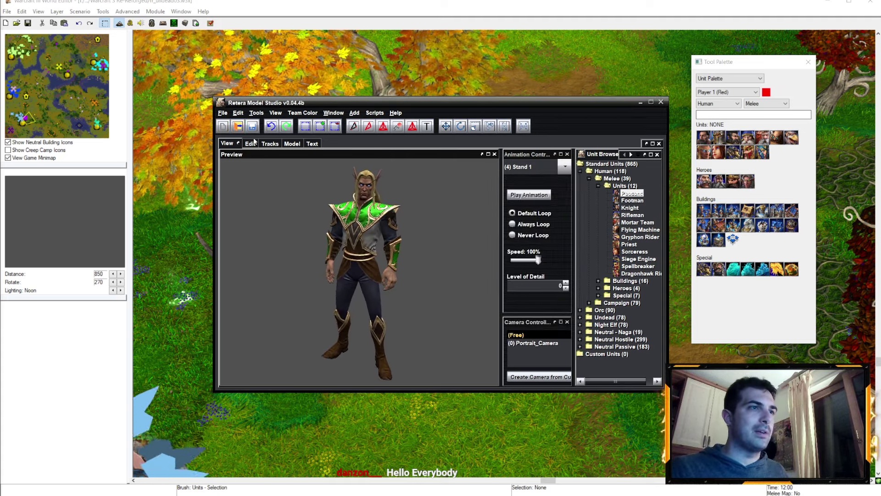
{"action": "left_click", "coordinate": [285, 143]}
{"action": "left_click", "coordinate": [247, 177]}
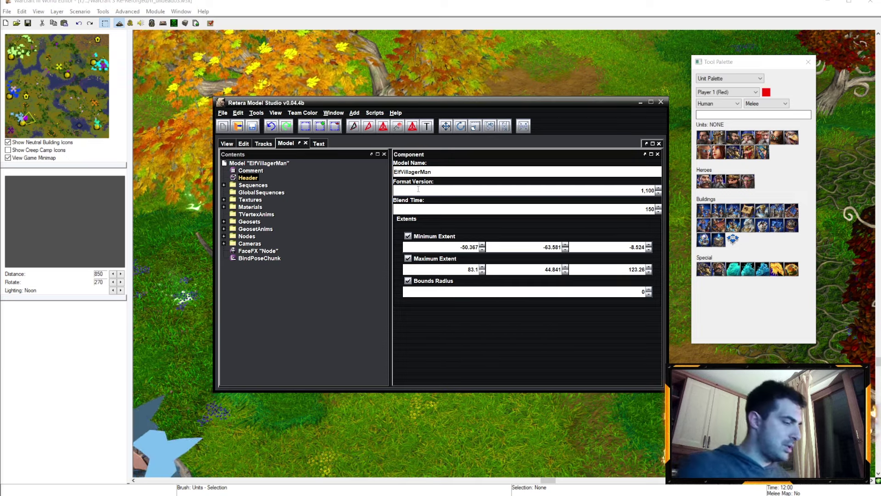
{"action": "type", "text": "High"}
{"action": "left_click", "coordinate": [227, 143]}
{"action": "left_click", "coordinate": [248, 143]}
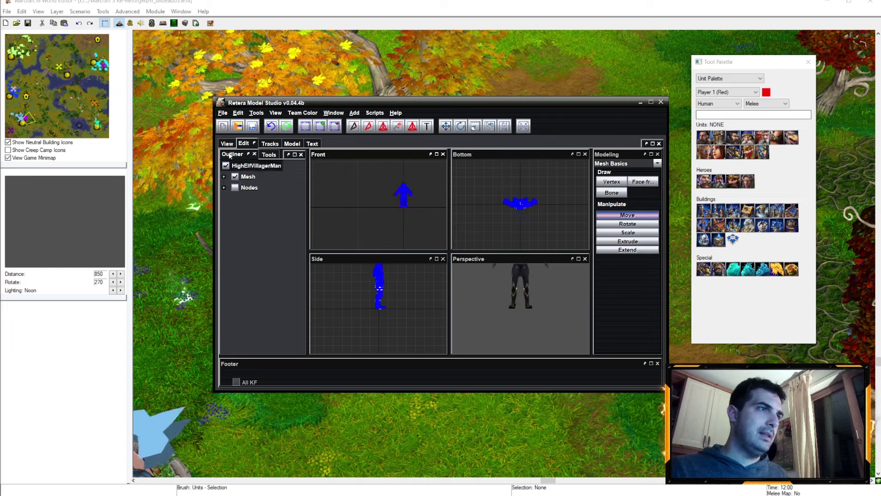
{"action": "left_click", "coordinate": [227, 143]}
Save the model over HighElfVillagerMan0.mdx, confirming the overwrite
{"action": "left_click", "coordinate": [222, 112]}
{"action": "left_click", "coordinate": [261, 193]}
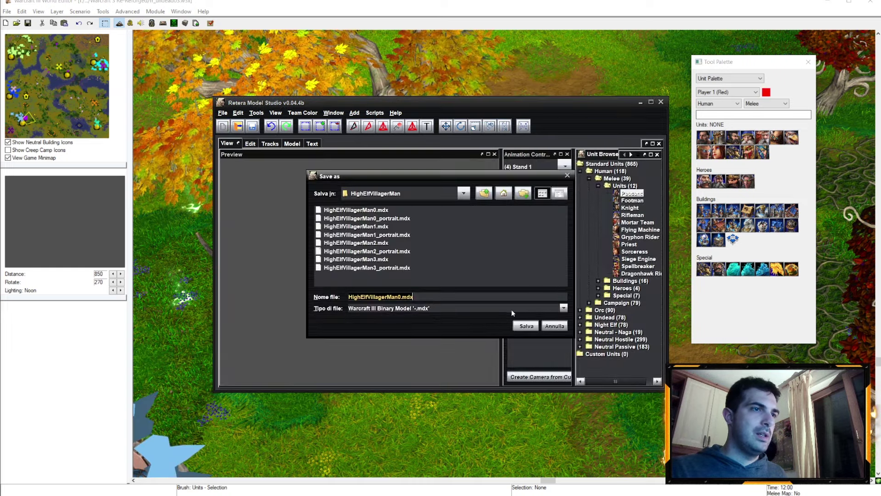
{"action": "key", "text": "Return"}
{"action": "left_click", "coordinate": [420, 258]}
Reload the model and preview Stand Alternate and Walk Alternate 1
{"action": "left_click", "coordinate": [222, 113]}
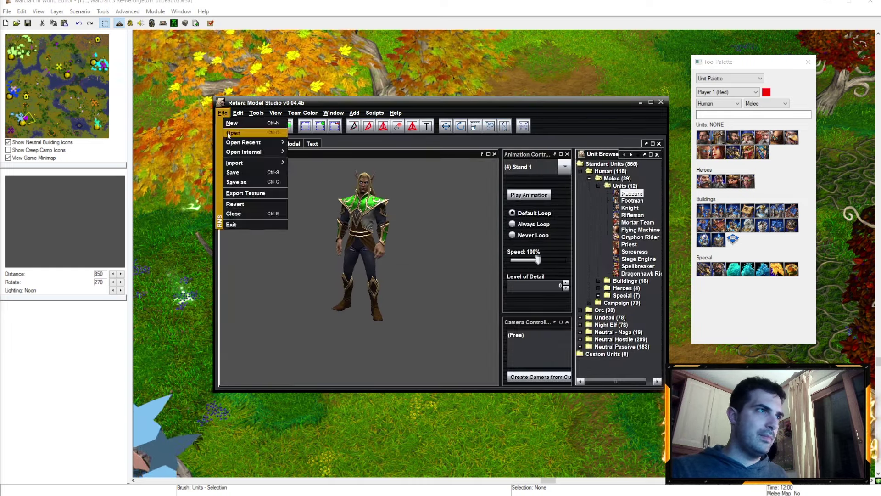
{"action": "left_click", "coordinate": [241, 138]}
{"action": "left_click", "coordinate": [554, 328]}
{"action": "left_click", "coordinate": [565, 167]}
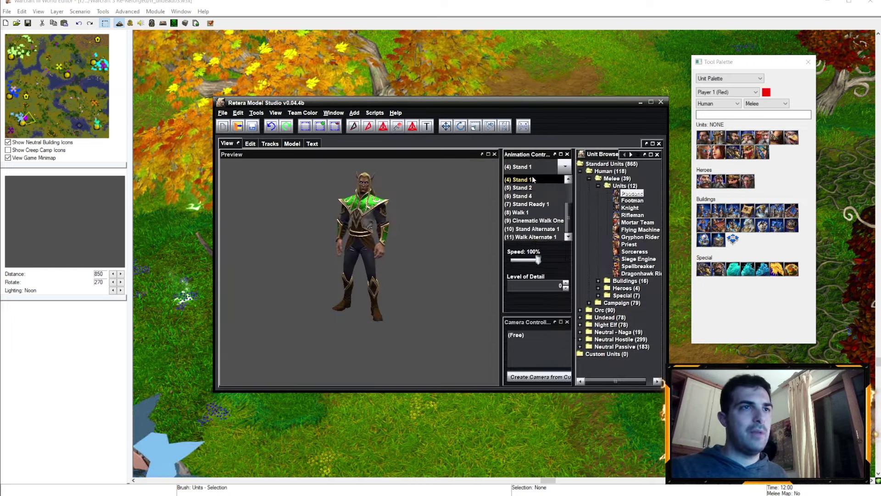
{"action": "left_click", "coordinate": [542, 207]}
{"action": "scroll", "coordinate": [389, 220], "scroll_direction": "down", "scroll_amount": 3}
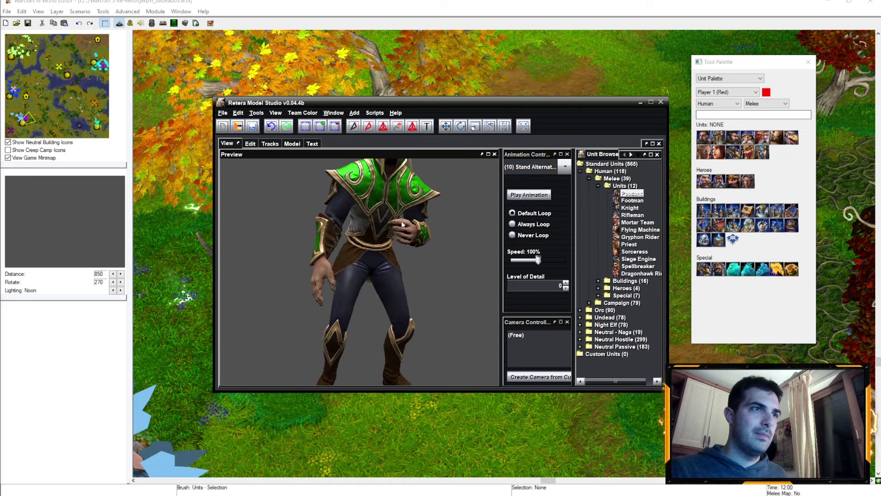
{"action": "scroll", "coordinate": [440, 201], "scroll_direction": "down", "scroll_amount": 2}
{"action": "left_click", "coordinate": [530, 168]}
{"action": "left_click", "coordinate": [533, 236]}
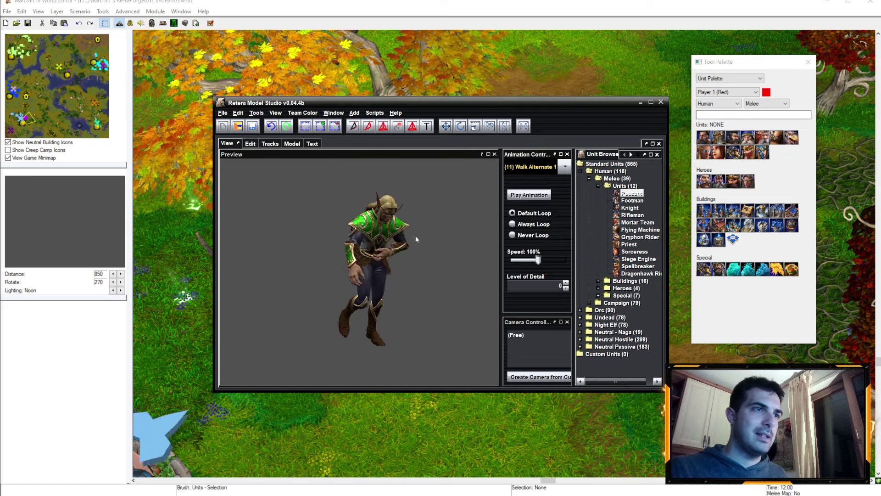
{"action": "scroll", "coordinate": [383, 240], "scroll_direction": "up", "scroll_amount": 2}
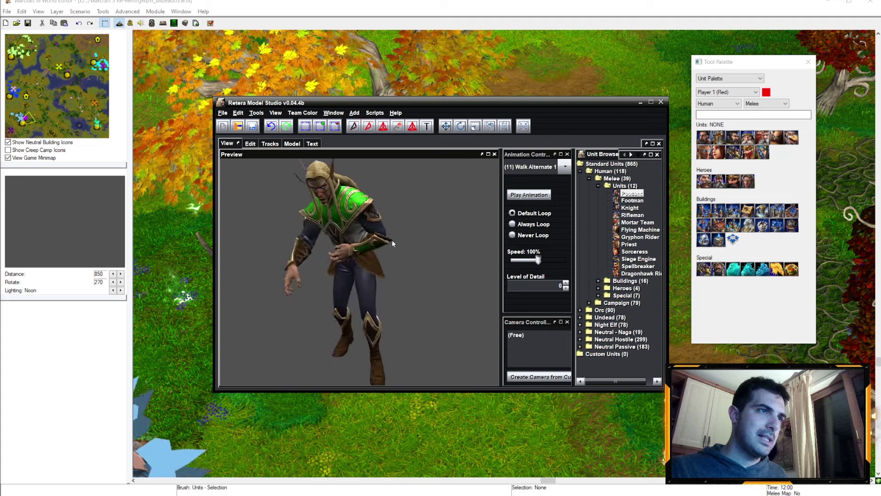
{"action": "scroll", "coordinate": [392, 239], "scroll_direction": "up", "scroll_amount": 2}
Preview Cinematic Walk, Stand 1, Stand Ready 1, Attack 1 and Walk 1 animations
{"action": "left_click", "coordinate": [530, 167]}
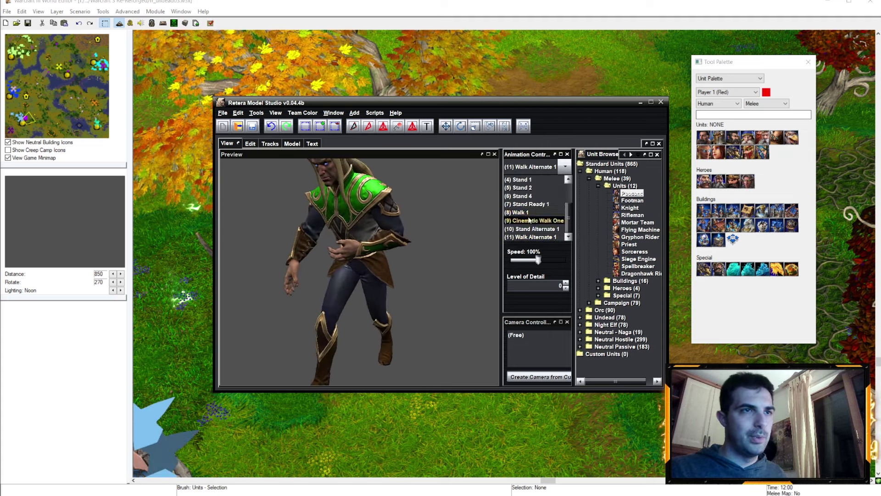
{"action": "left_click", "coordinate": [530, 224]}
{"action": "scroll", "coordinate": [413, 232], "scroll_direction": "down", "scroll_amount": 1}
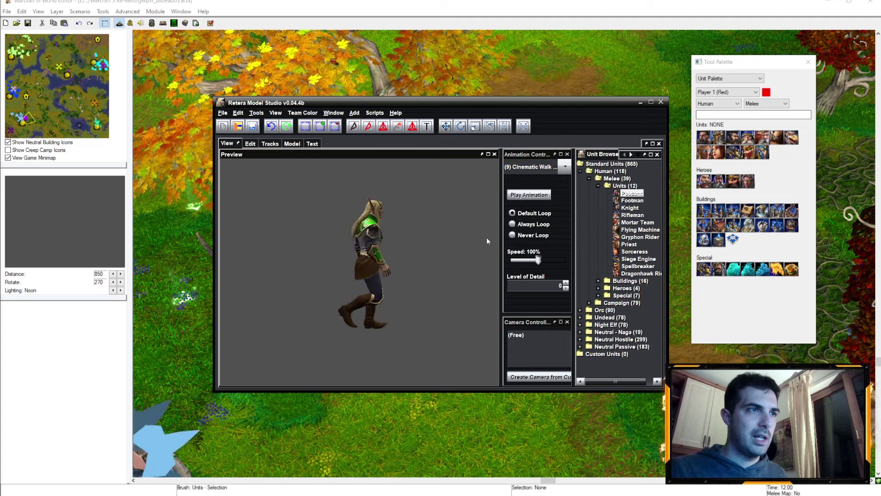
{"action": "left_click", "coordinate": [537, 167]}
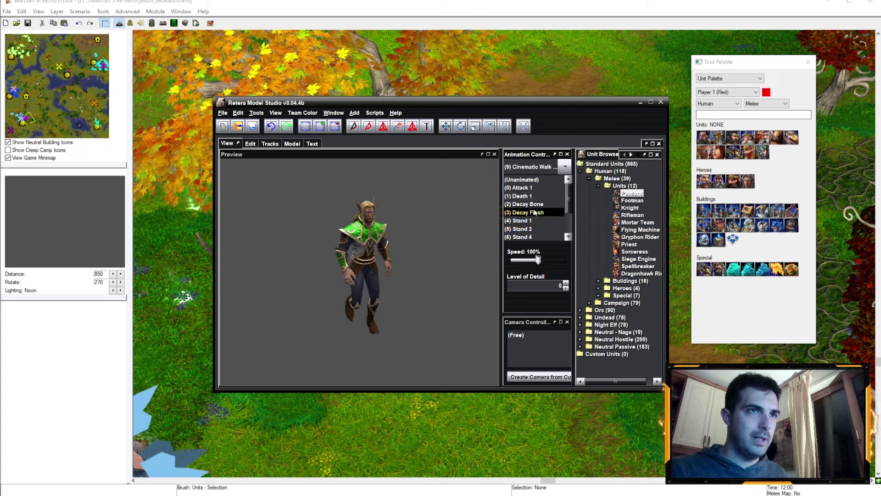
{"action": "left_click", "coordinate": [527, 197]}
{"action": "scroll", "coordinate": [527, 171], "scroll_direction": "down", "scroll_amount": 2}
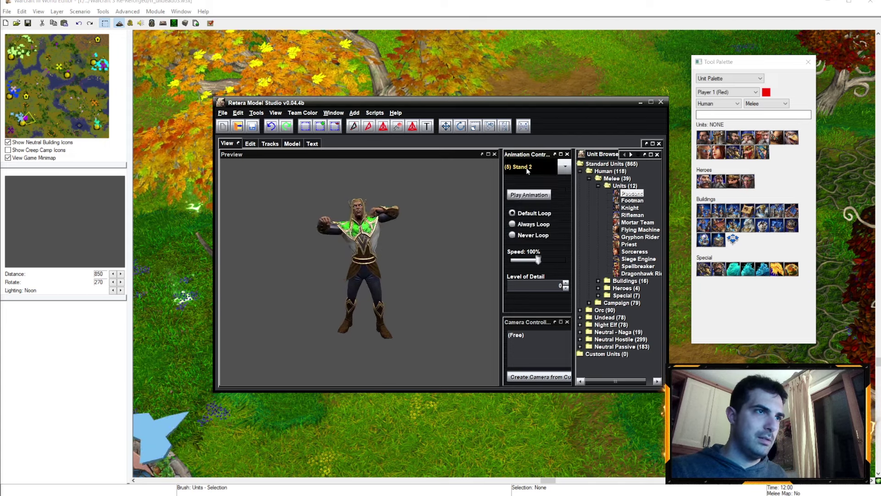
{"action": "left_click", "coordinate": [528, 171]}
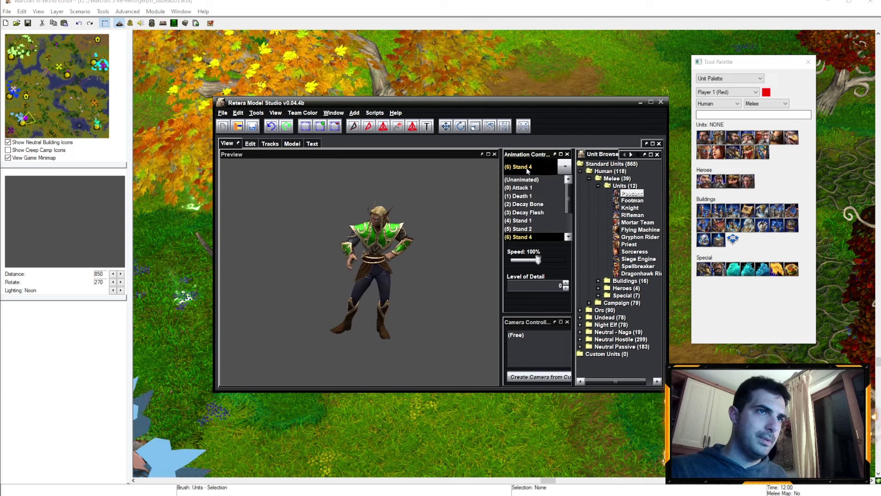
{"action": "left_click", "coordinate": [521, 235]}
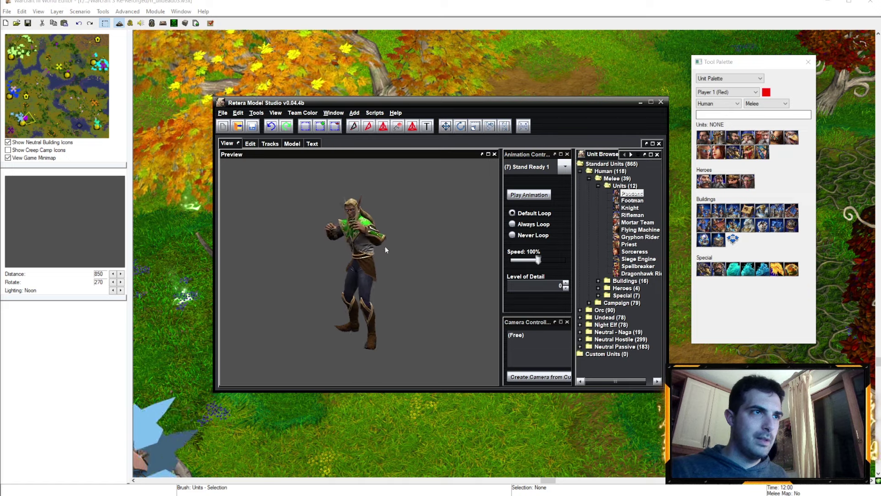
{"action": "left_click", "coordinate": [525, 171]}
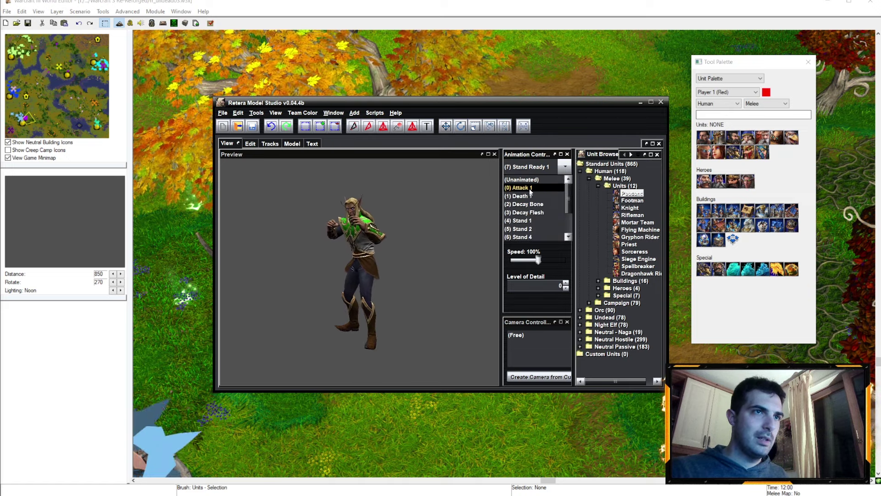
{"action": "left_click", "coordinate": [531, 193]}
{"action": "left_click", "coordinate": [527, 167]}
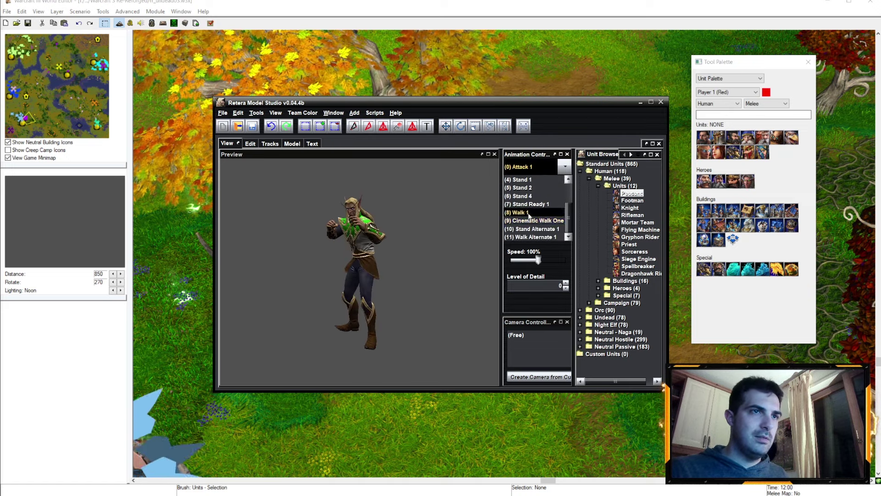
{"action": "left_click", "coordinate": [520, 229]}
Save over HighElfVillagerMan0.mdx again, then start opening HighElfVillagerMan0_portrait.mdx
{"action": "left_click", "coordinate": [223, 113]}
{"action": "left_click", "coordinate": [269, 180]}
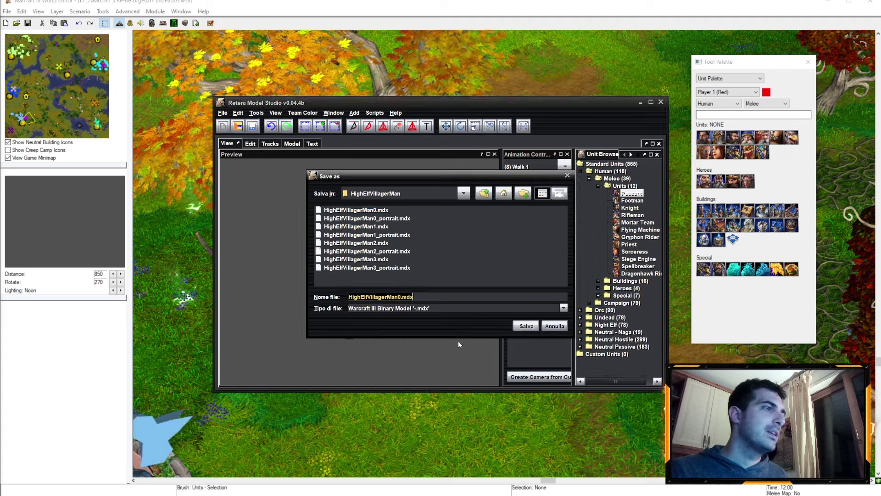
{"action": "left_click", "coordinate": [527, 326]}
{"action": "left_click", "coordinate": [423, 258]}
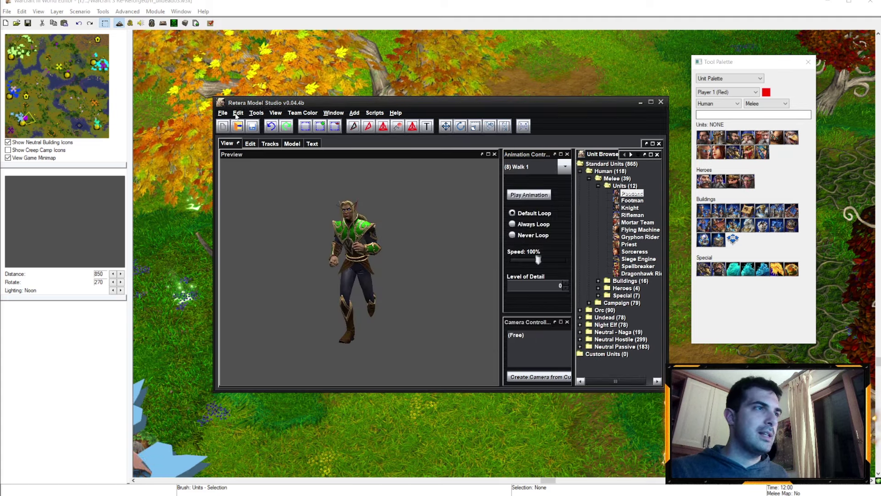
{"action": "left_click", "coordinate": [222, 112]}
{"action": "left_click", "coordinate": [232, 132]}
Load the portrait in Portrait_Camera and rename its Model Name to HighElfVillagerMan_Portrait
{"action": "left_click", "coordinate": [358, 221]}
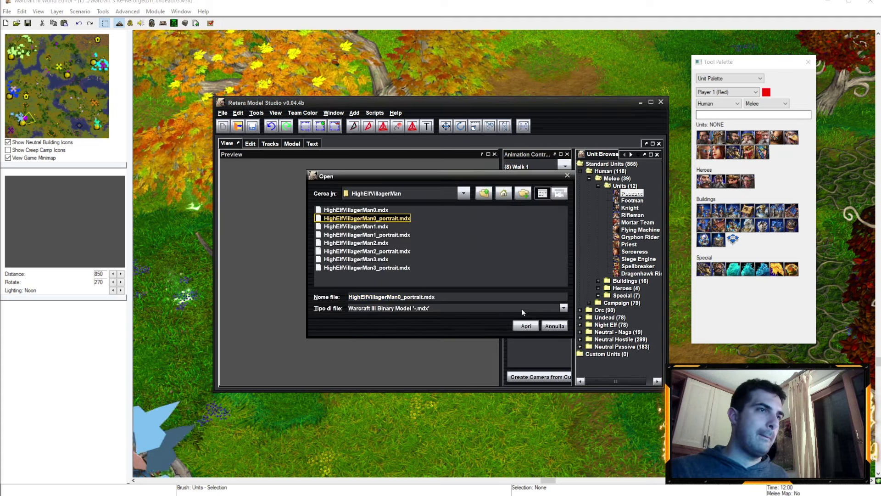
{"action": "left_click", "coordinate": [527, 321]}
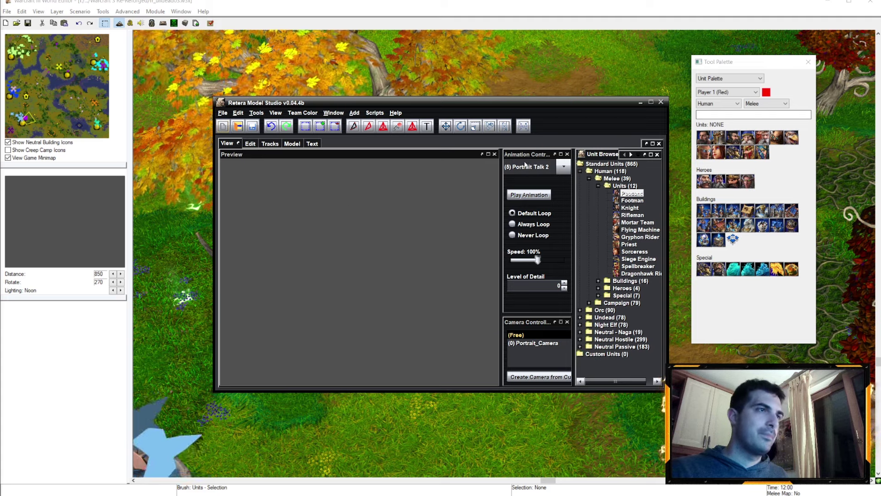
{"action": "left_click", "coordinate": [528, 336]}
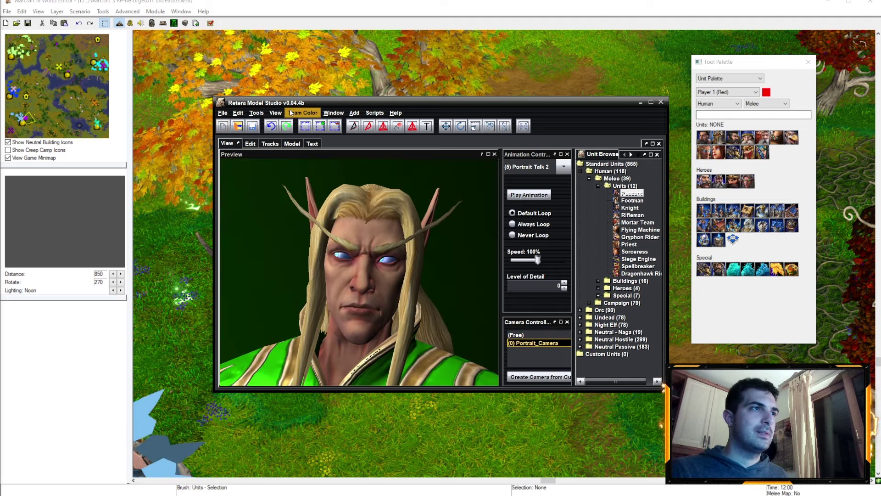
{"action": "left_click", "coordinate": [286, 144]}
{"action": "left_click", "coordinate": [248, 176]}
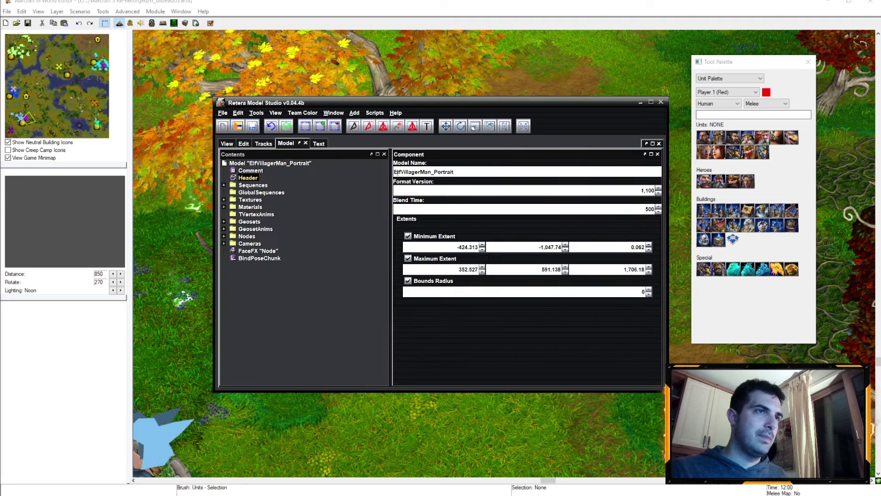
{"action": "left_click", "coordinate": [395, 172]}
{"action": "type", "text": "High"}
{"action": "key", "text": "Return"}
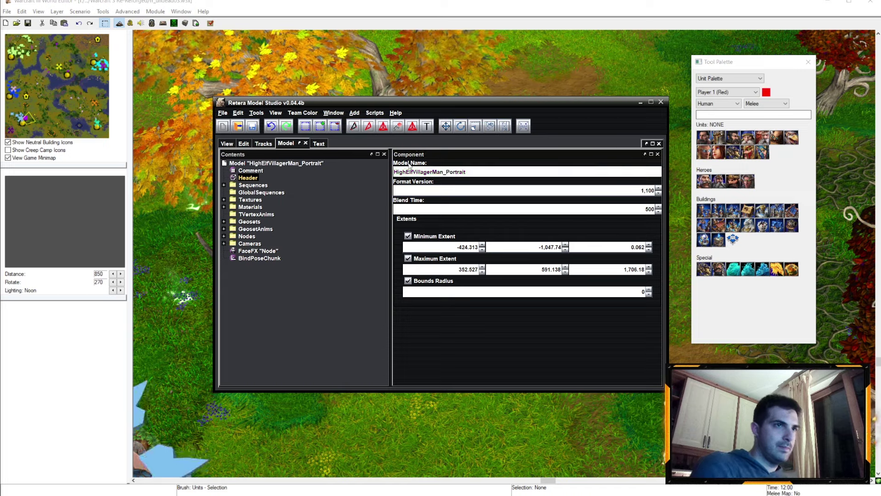
Save the portrait over its existing file and bring up the open dialog again
{"action": "left_click", "coordinate": [226, 144]}
{"action": "left_click", "coordinate": [222, 113]}
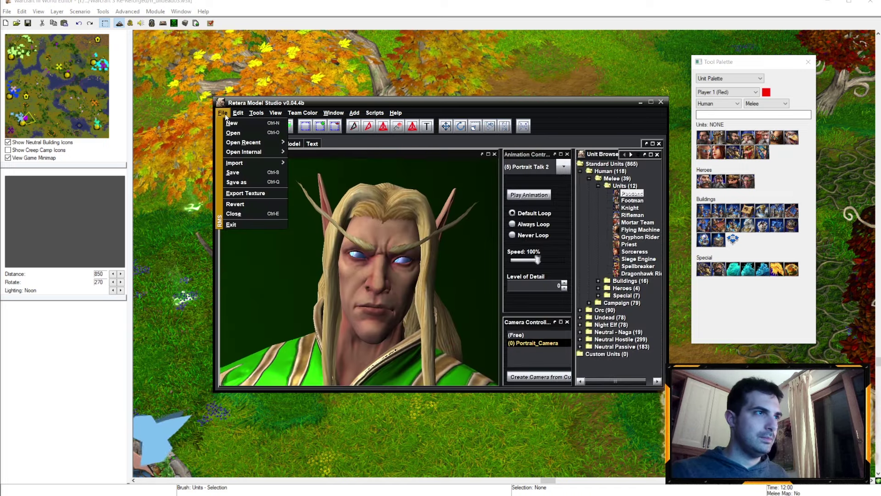
{"action": "left_click", "coordinate": [238, 180]}
{"action": "left_click", "coordinate": [408, 297]}
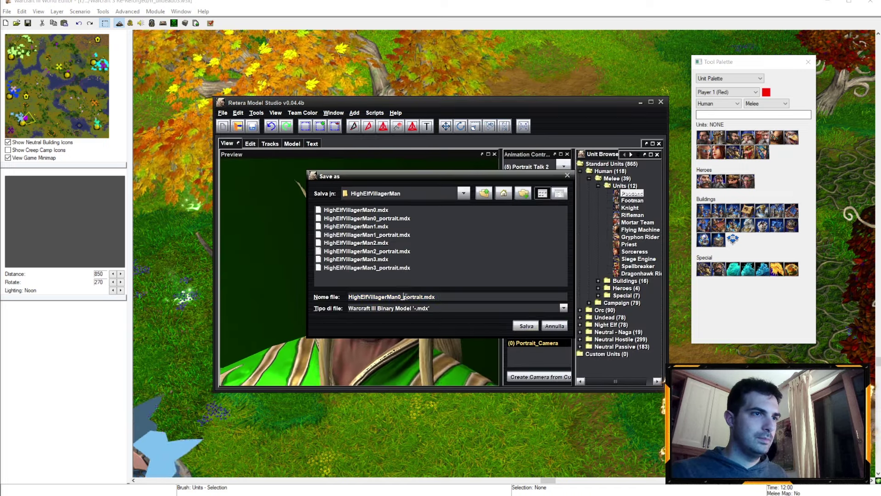
{"action": "key", "text": "Return"}
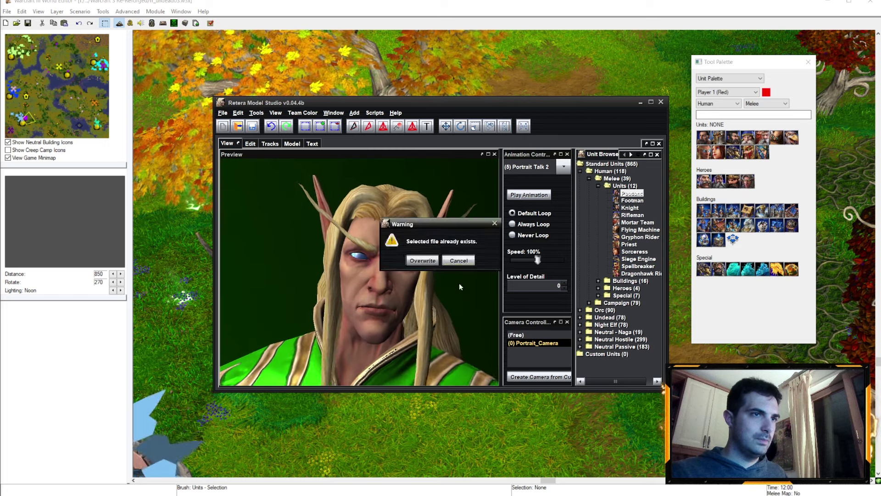
{"action": "key", "text": "Return"}
{"action": "left_click", "coordinate": [222, 113]}
{"action": "left_click", "coordinate": [238, 131]}
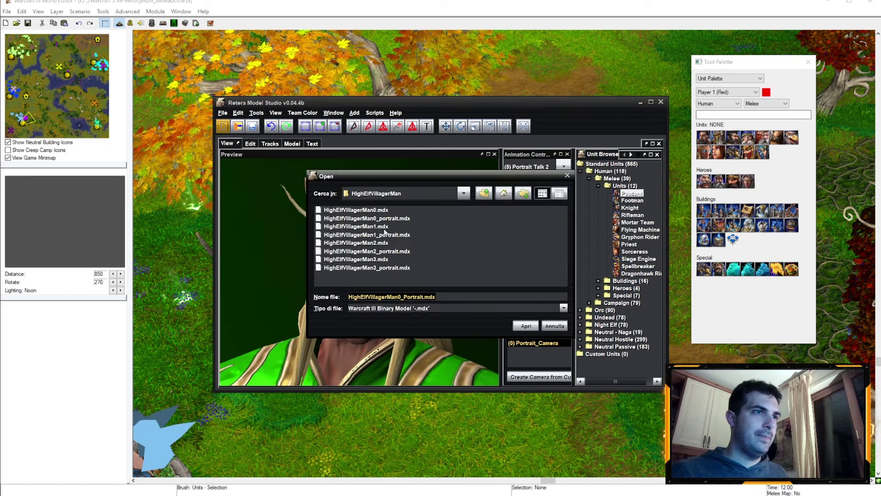
Load HighElfVillagerMan1.mdx and repath HighElf_VillagerMale to HighElfVillagerMan1_Main_Diffuse.dds
{"action": "left_click", "coordinate": [356, 226]}
{"action": "left_click", "coordinate": [525, 326]}
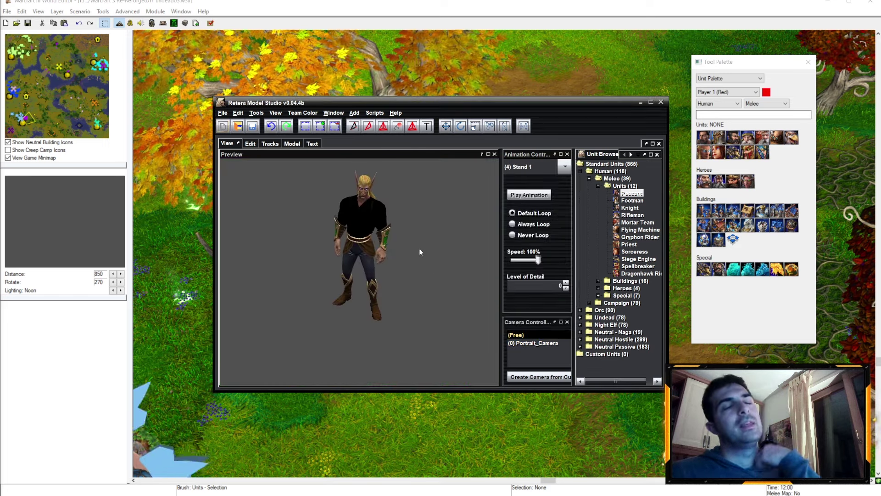
{"action": "left_click", "coordinate": [256, 112]}
{"action": "left_click", "coordinate": [283, 161]}
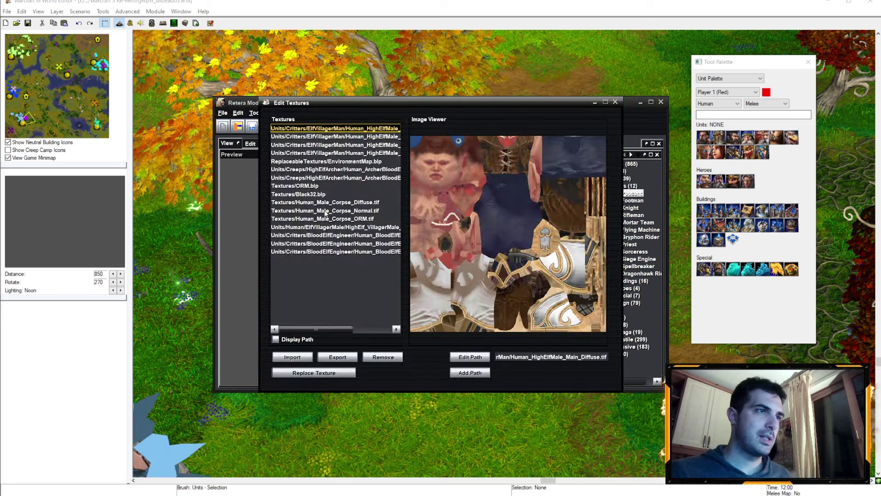
{"action": "left_click", "coordinate": [319, 228]}
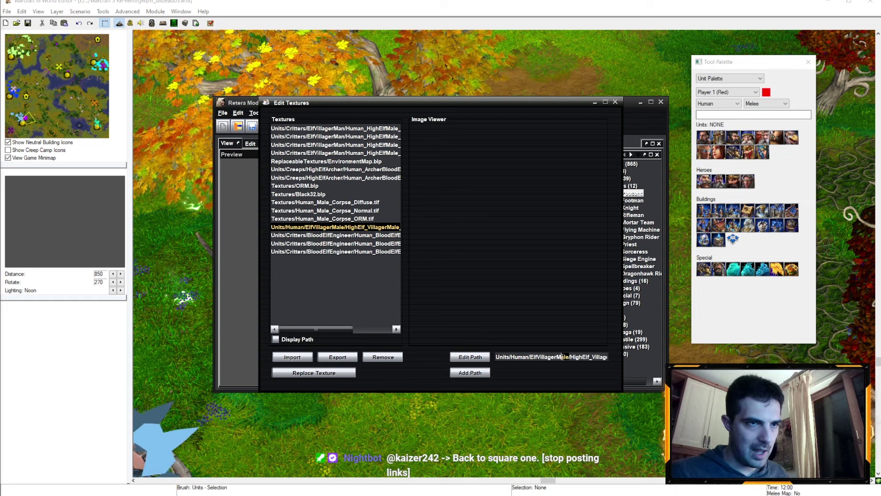
{"action": "key", "text": "BackSpace"}
{"action": "key", "text": "BackSpace"}
{"action": "type", "text": "n"}
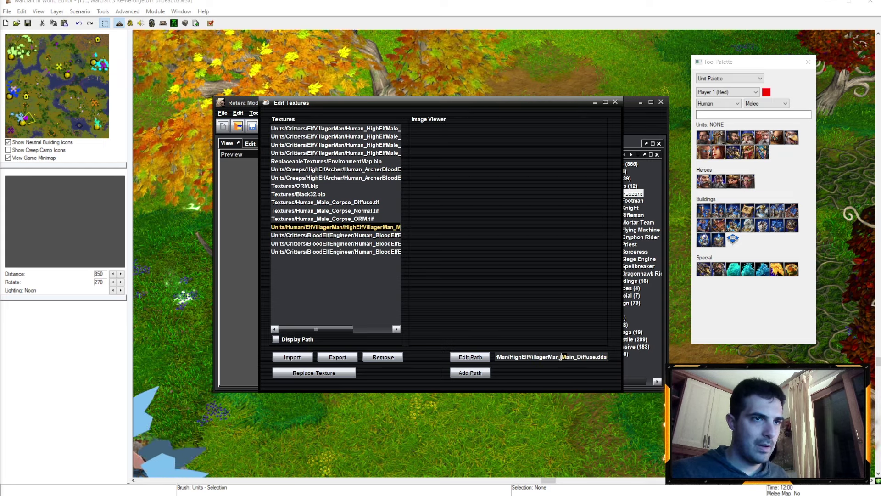
{"action": "type", "text": "1"}
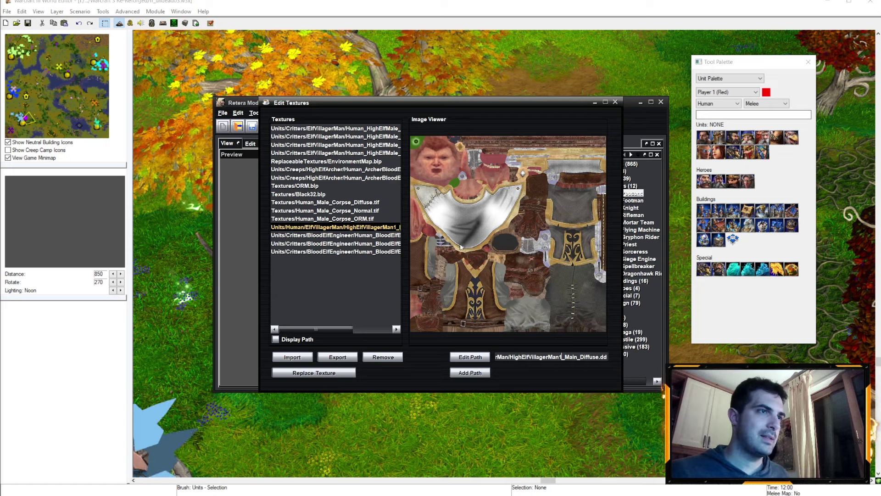
{"action": "left_click", "coordinate": [614, 101]}
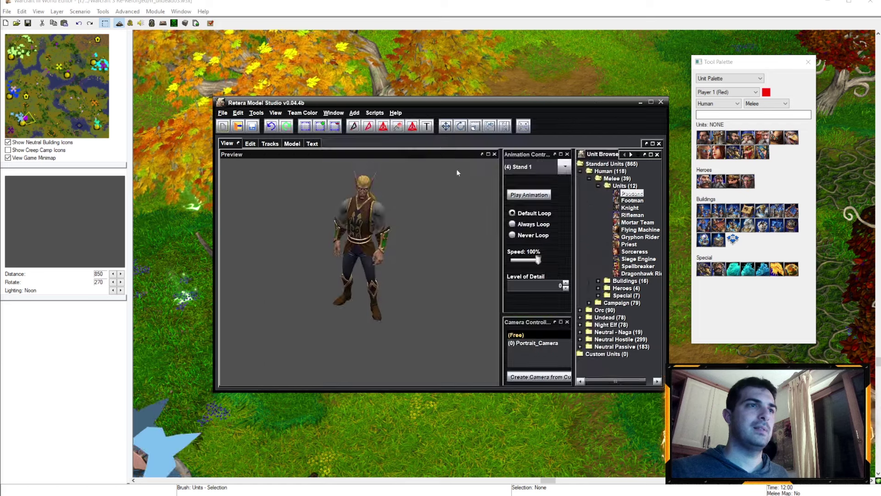
{"action": "scroll", "coordinate": [386, 197], "scroll_direction": "up", "scroll_amount": 3}
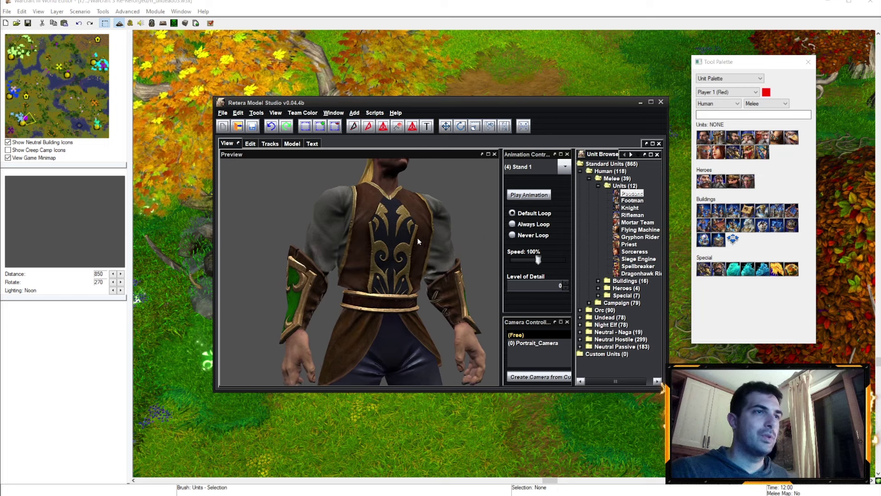
{"action": "scroll", "coordinate": [391, 251], "scroll_direction": "down", "scroll_amount": 5}
{"action": "left_click", "coordinate": [292, 143]}
Name the model HighElfVillagerMan1 in its header and save over HighElfVillagerMan1.mdx
{"action": "left_click", "coordinate": [248, 178]}
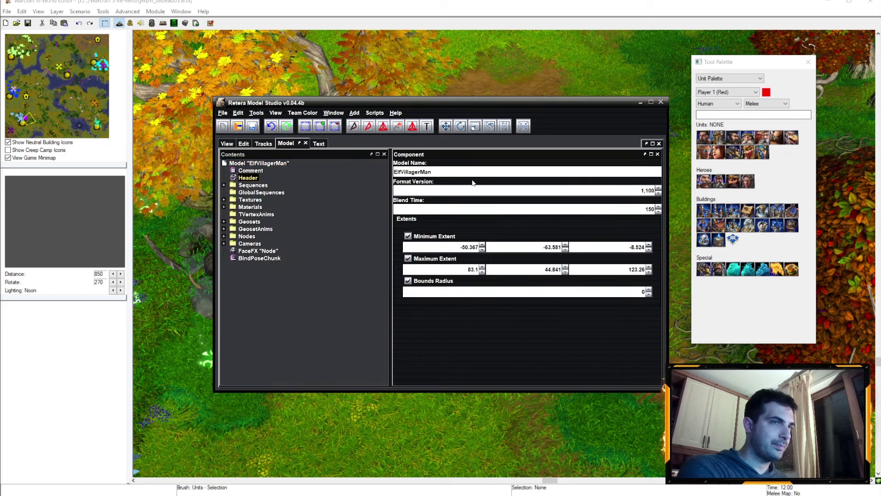
{"action": "type", "text": "1"}
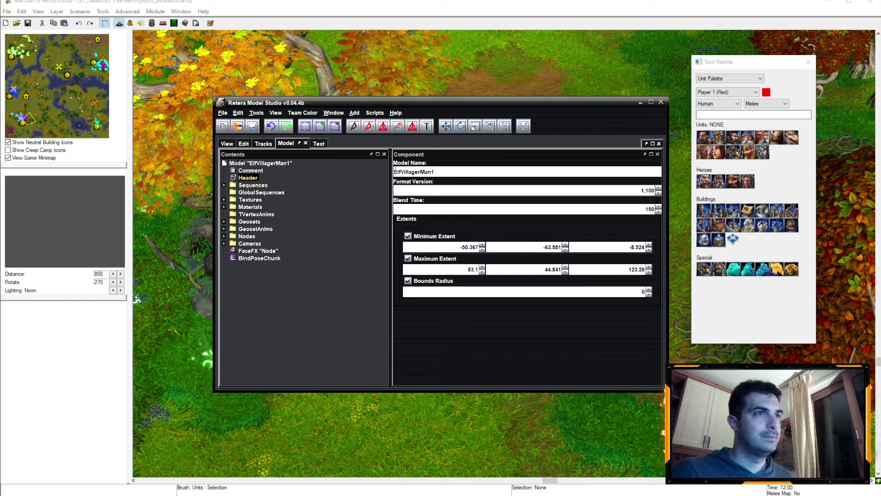
{"action": "key", "text": "ctrl+a"}
{"action": "type", "text": "HighElfVillagerMan1"}
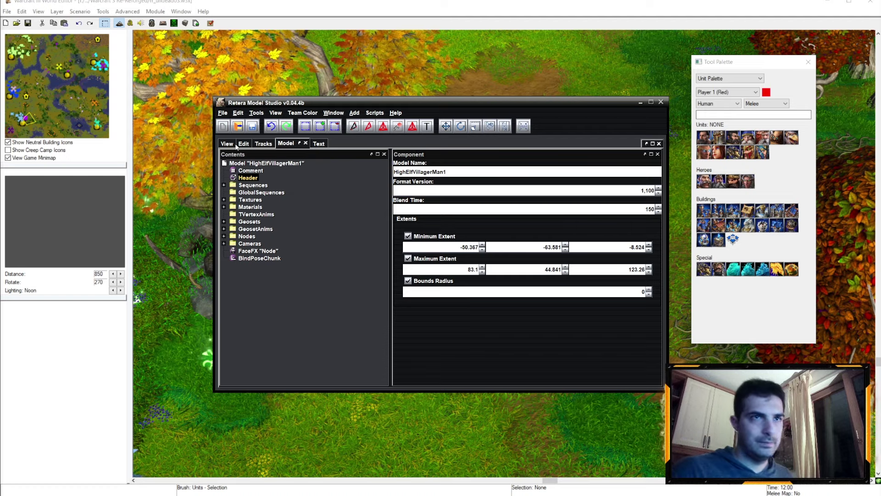
{"action": "left_click", "coordinate": [227, 143]}
{"action": "left_click", "coordinate": [223, 112]}
{"action": "left_click", "coordinate": [234, 181]}
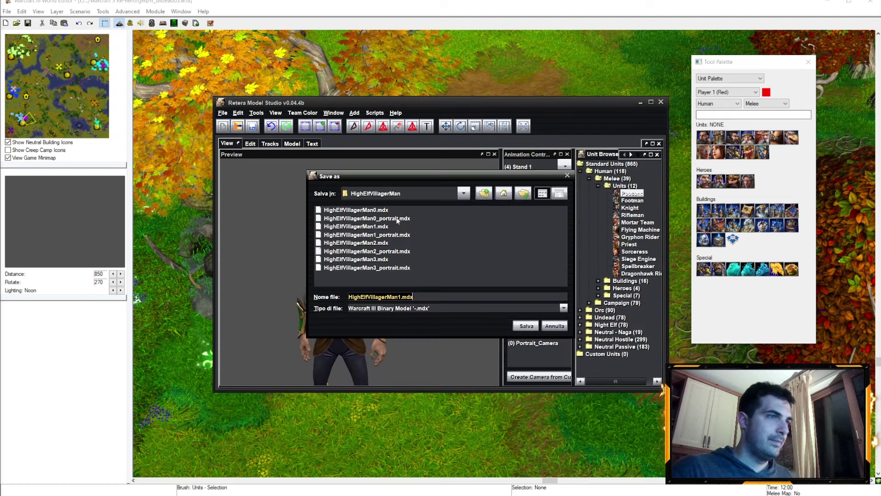
{"action": "left_click", "coordinate": [538, 321]}
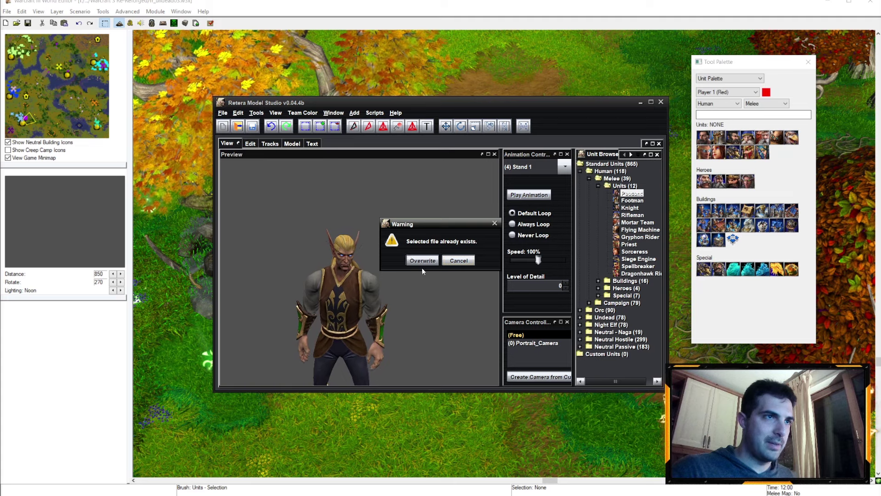
{"action": "left_click", "coordinate": [421, 259]}
Load the villager's portrait model and rename its header Model Name to match
{"action": "left_click", "coordinate": [222, 113]}
{"action": "left_click", "coordinate": [237, 133]}
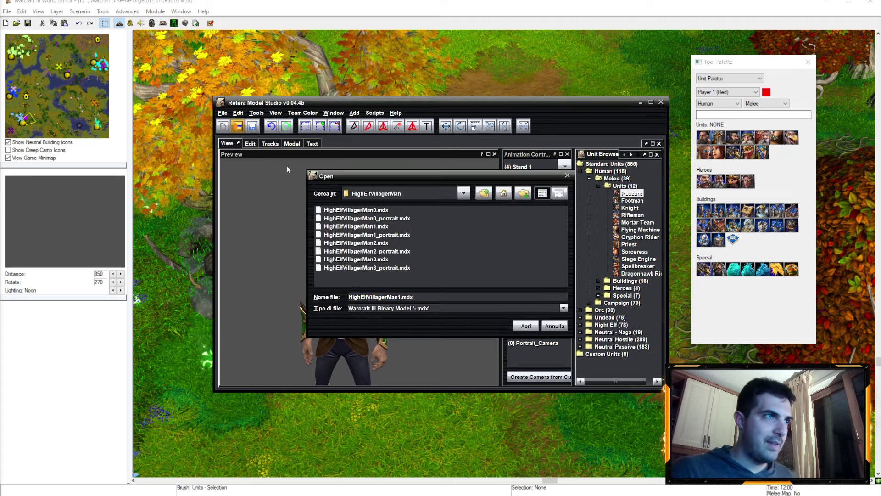
{"action": "left_click", "coordinate": [526, 325]}
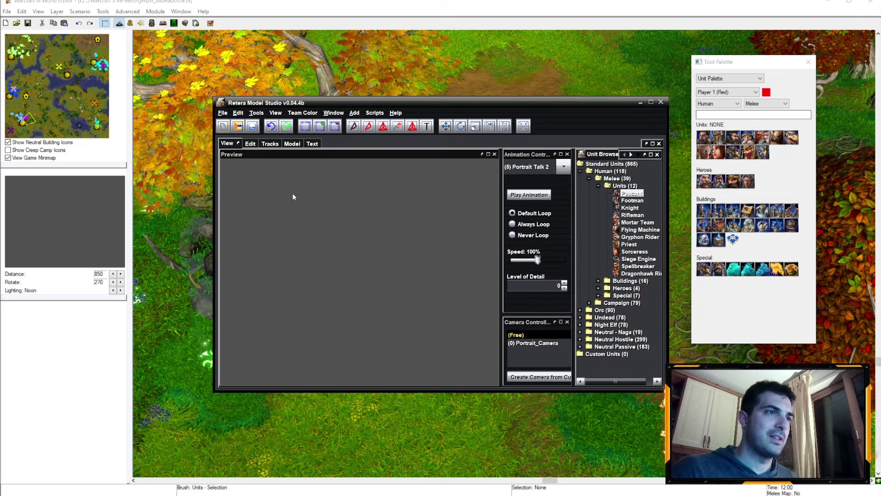
{"action": "left_click", "coordinate": [292, 143]}
{"action": "left_click", "coordinate": [248, 178]}
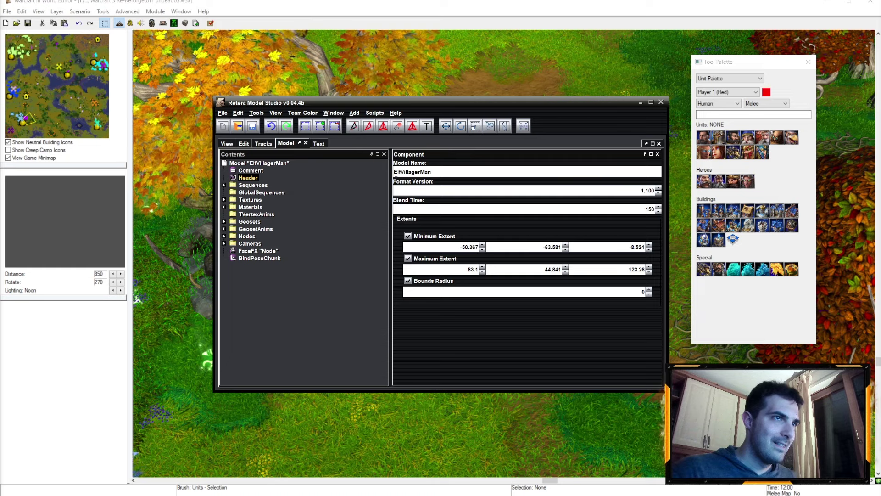
{"action": "type", "text": "High"}
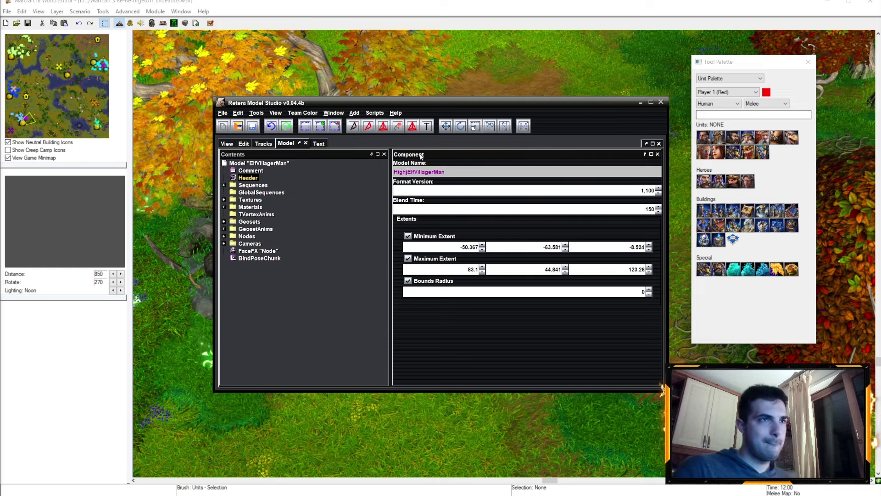
{"action": "key", "text": "Return"}
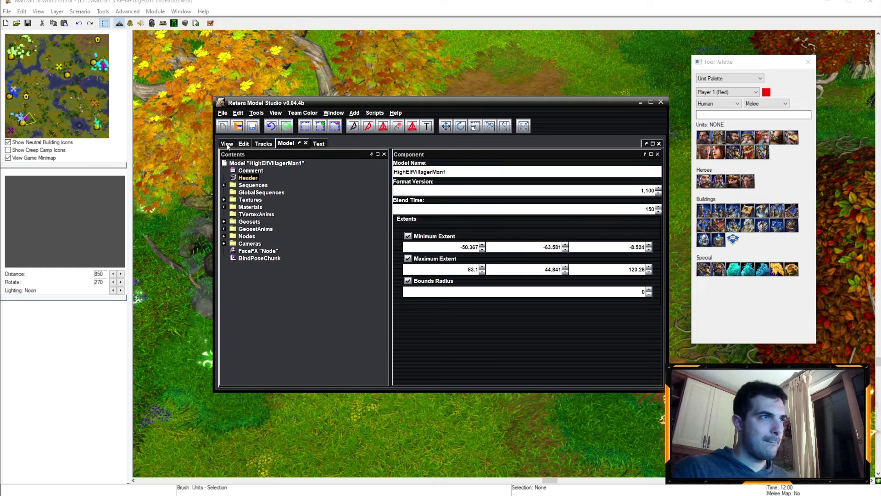
{"action": "left_click", "coordinate": [226, 144]}
{"action": "left_click", "coordinate": [256, 113]}
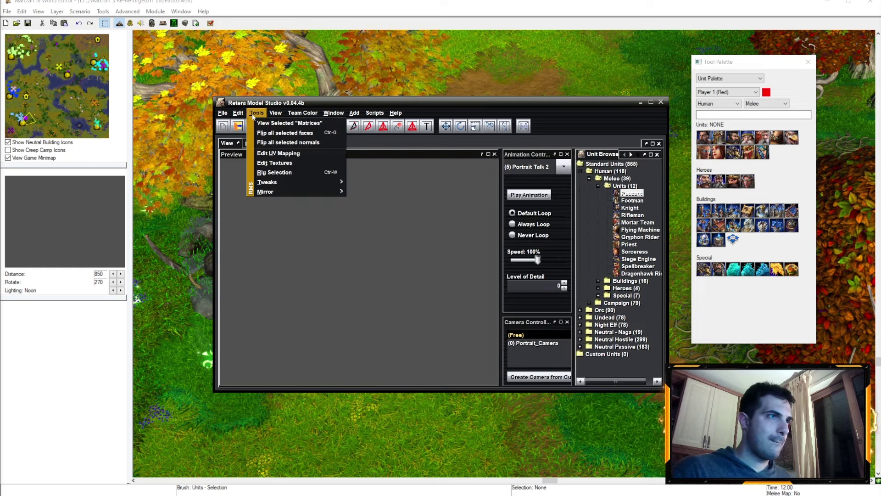
Repoint the portrait's main diffuse texture to the HighElfVillagerMan1 file and verify it
{"action": "left_click", "coordinate": [267, 163]}
{"action": "left_click", "coordinate": [330, 201]}
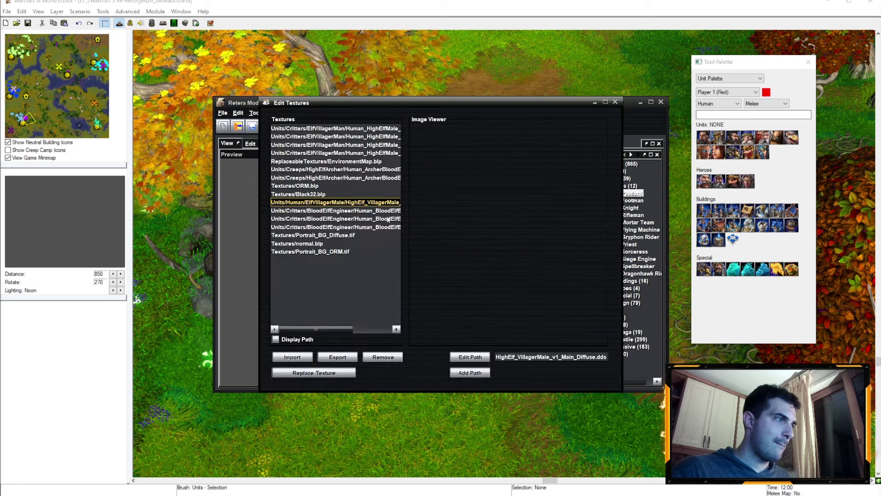
{"action": "left_click", "coordinate": [559, 356]}
{"action": "type", "text": "/HighElfVillagerMan"}
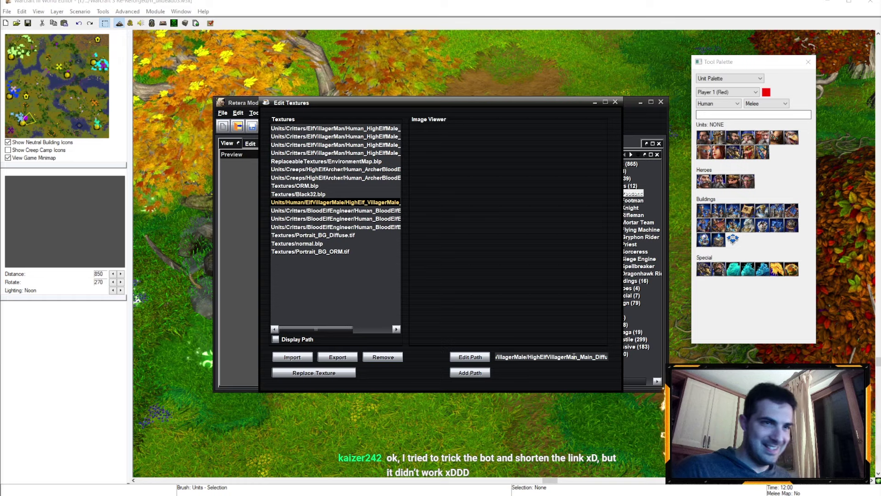
{"action": "type", "text": "1"}
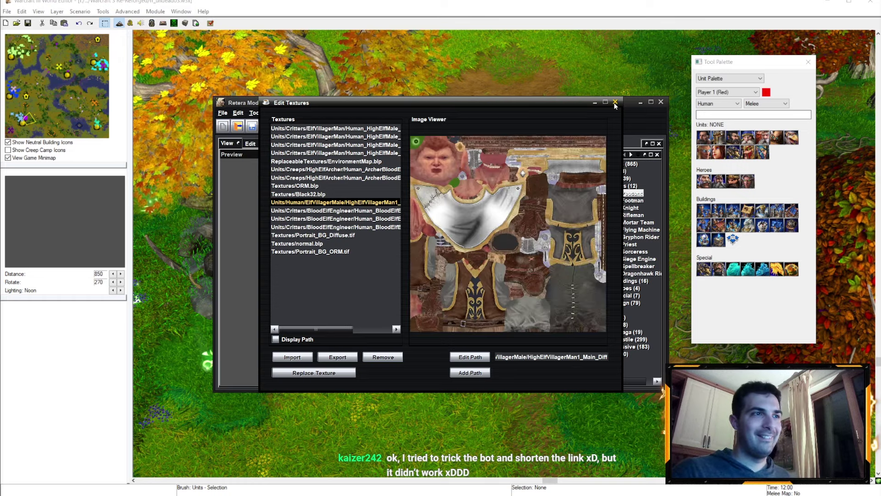
{"action": "left_click", "coordinate": [348, 218]}
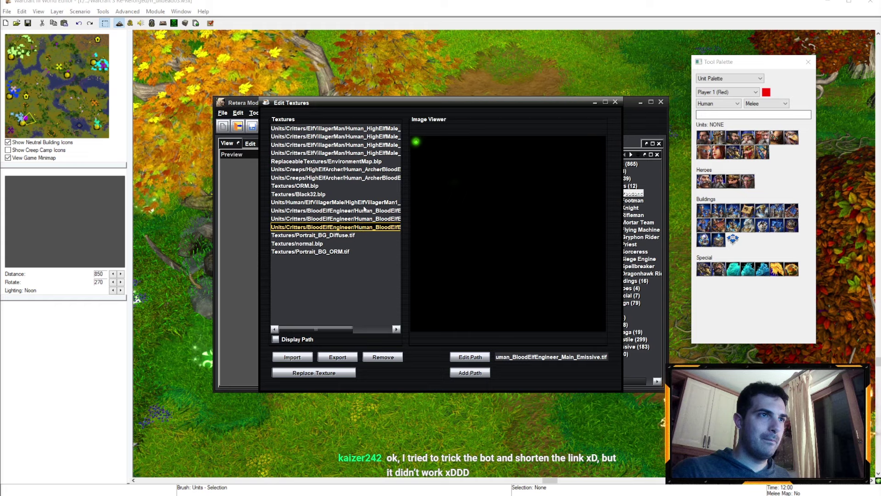
{"action": "left_click", "coordinate": [368, 203]}
{"action": "left_click", "coordinate": [614, 102]}
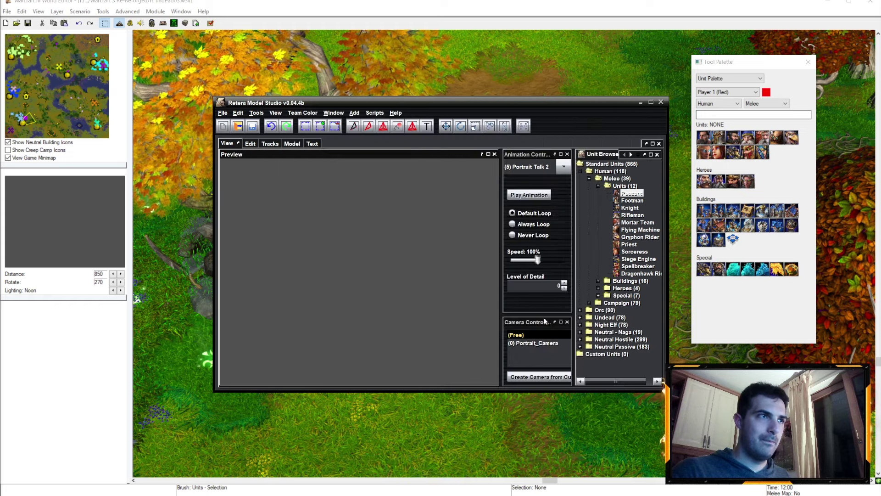
View through Portrait_Camera, overwrite HighElfVillagerMan1_portrait.mdx, and reopen it
{"action": "left_click", "coordinate": [533, 343]}
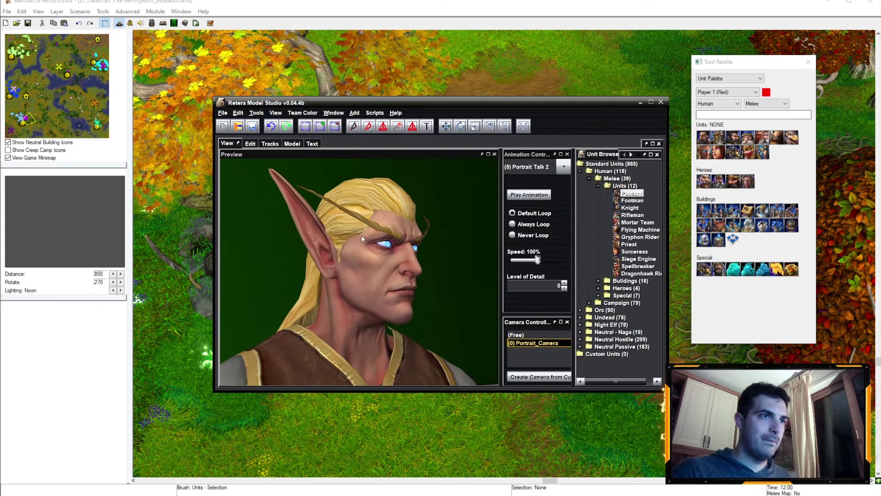
{"action": "left_click", "coordinate": [223, 113]}
{"action": "left_click", "coordinate": [241, 184]}
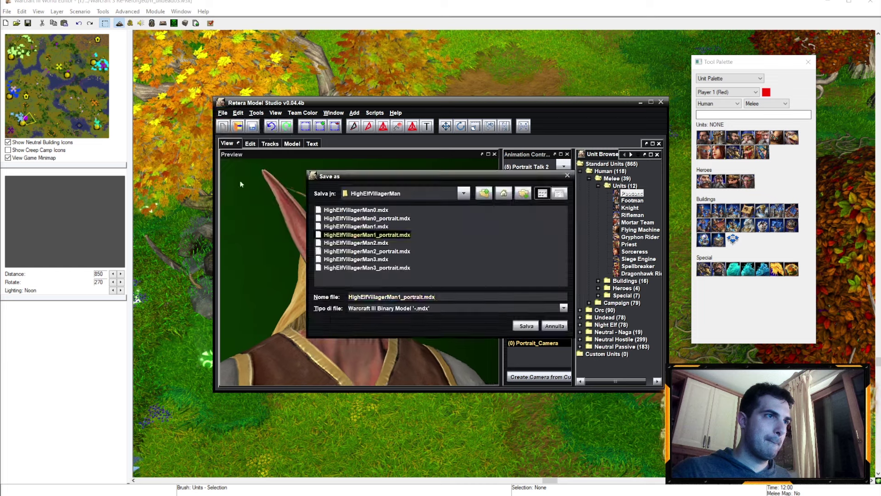
{"action": "left_click", "coordinate": [398, 288]}
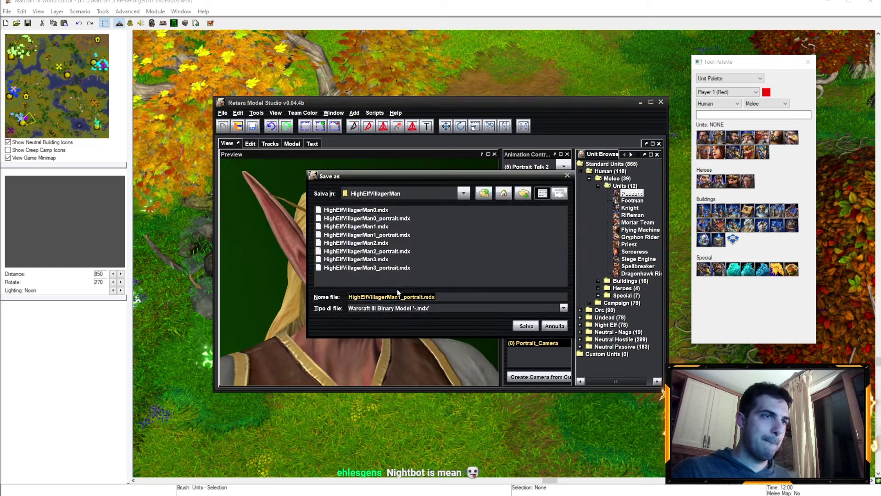
{"action": "key", "text": "Return"}
{"action": "key", "text": "Return"}
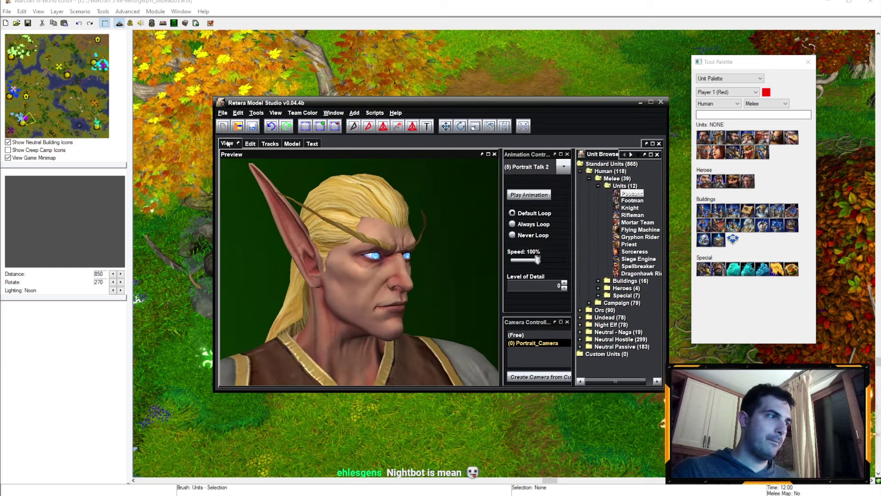
{"action": "left_click", "coordinate": [223, 112]}
{"action": "left_click", "coordinate": [238, 134]}
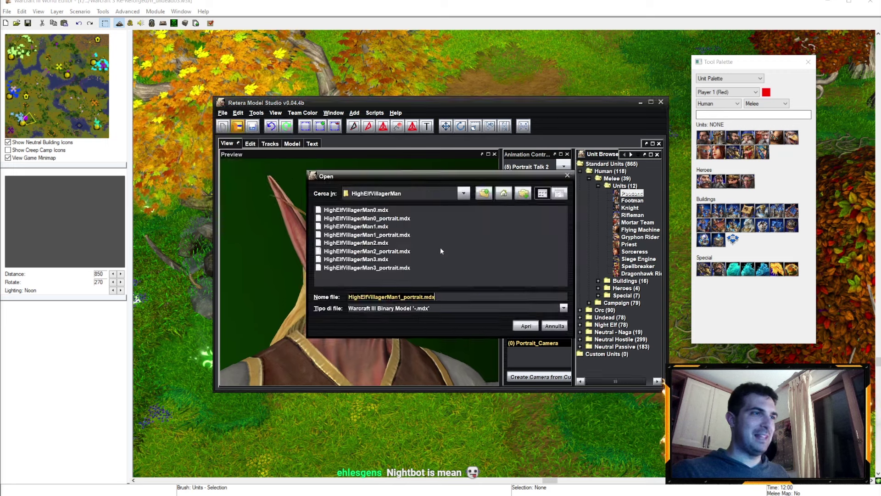
Reload the portrait, toggle mesh and camera display, and overwrite-save HighElfVillagerMan0_Portrait
{"action": "key", "text": "Return"}
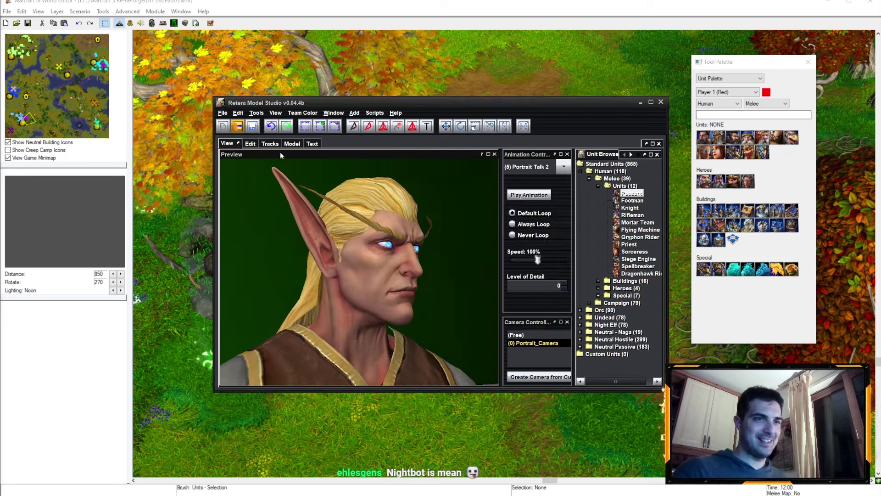
{"action": "left_click", "coordinate": [249, 144]}
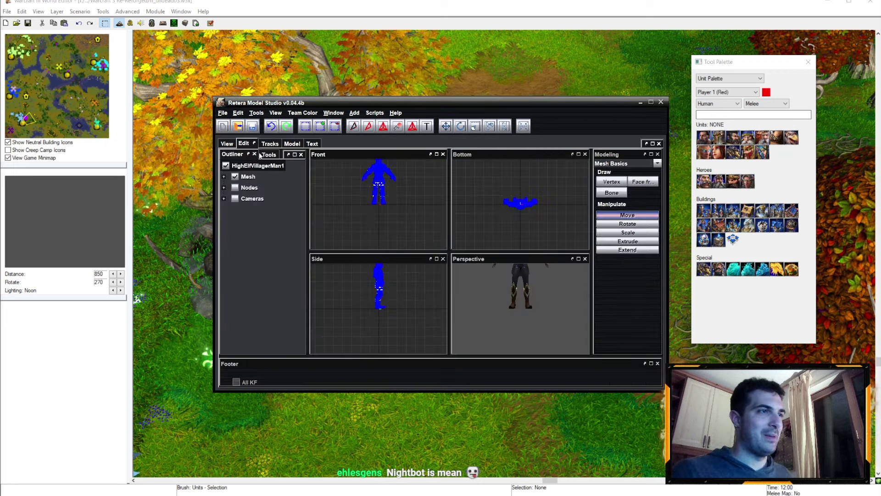
{"action": "left_click", "coordinate": [235, 176]}
{"action": "left_click", "coordinate": [235, 199]}
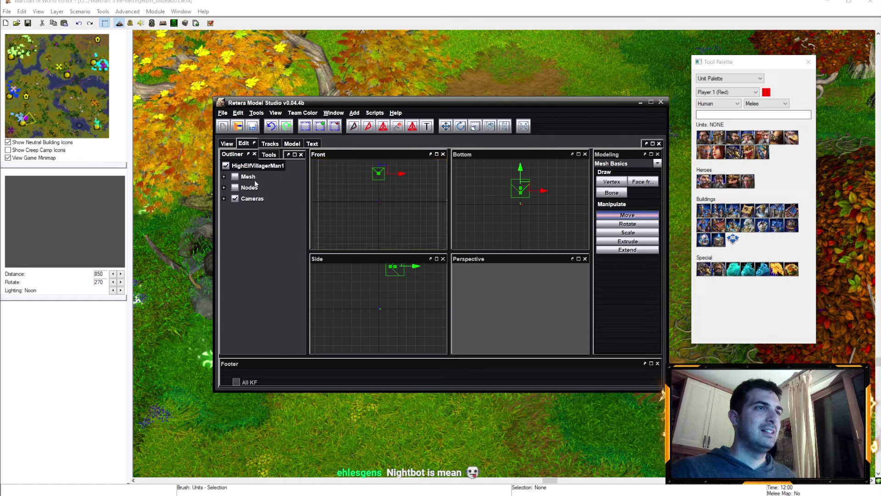
{"action": "left_click", "coordinate": [226, 143]}
{"action": "left_click", "coordinate": [222, 112]}
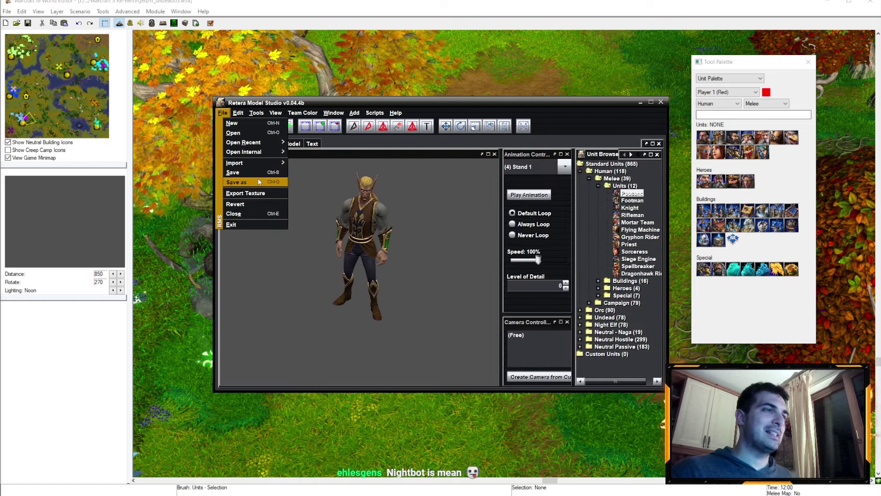
{"action": "left_click", "coordinate": [237, 173]}
{"action": "left_click", "coordinate": [527, 326]}
{"action": "left_click", "coordinate": [422, 257]}
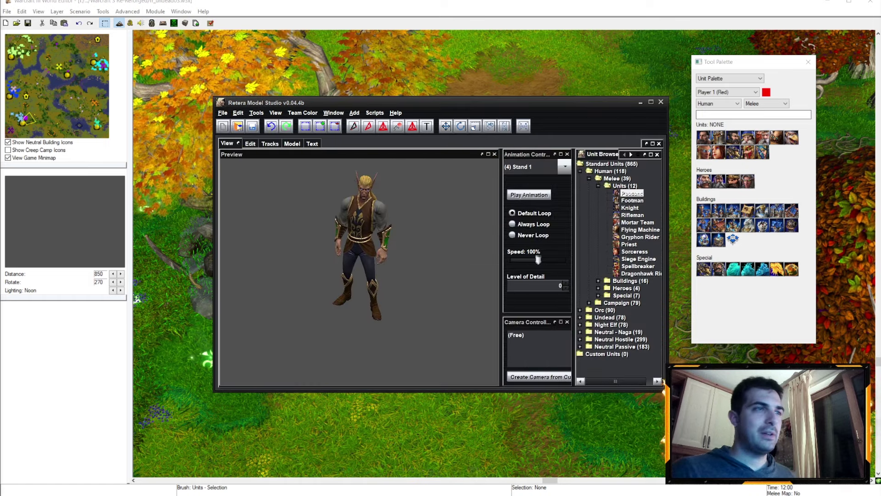
Open HighElfVillagerMan0.mdx, check its header, and save it over the existing file
{"action": "left_click", "coordinate": [222, 112]}
{"action": "left_click", "coordinate": [228, 137]}
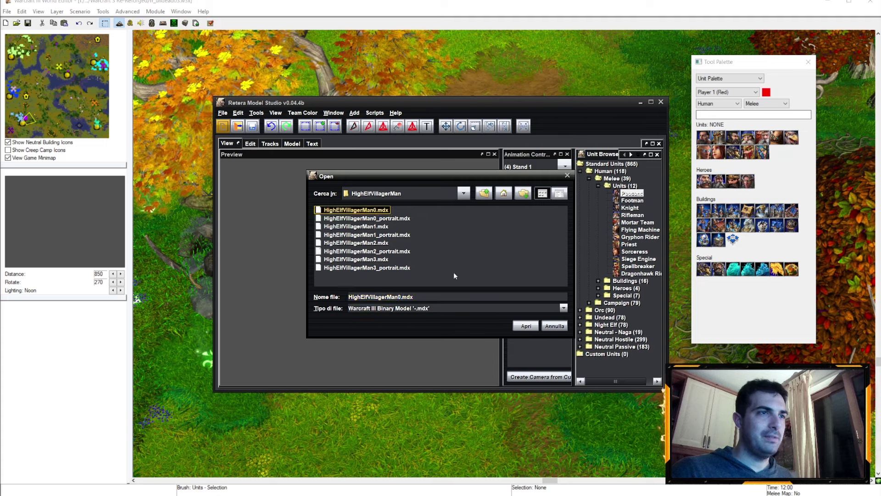
{"action": "left_click", "coordinate": [525, 325]}
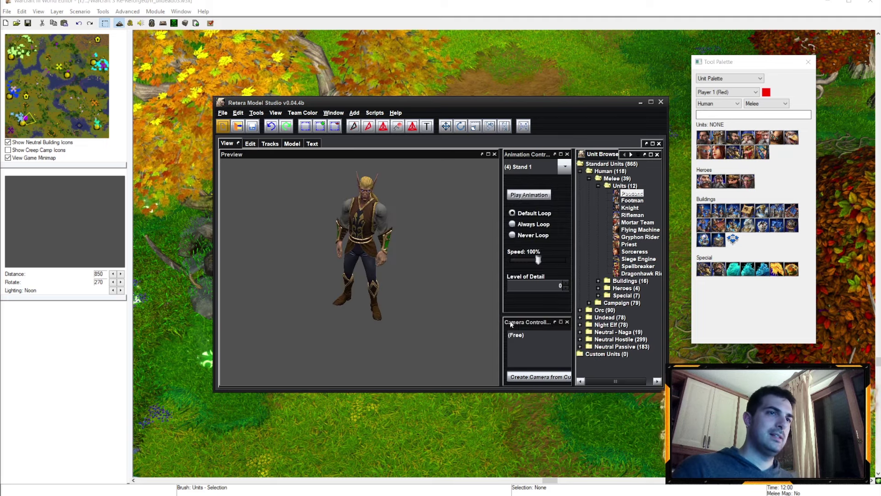
{"action": "left_click", "coordinate": [285, 143]}
{"action": "left_click", "coordinate": [250, 178]}
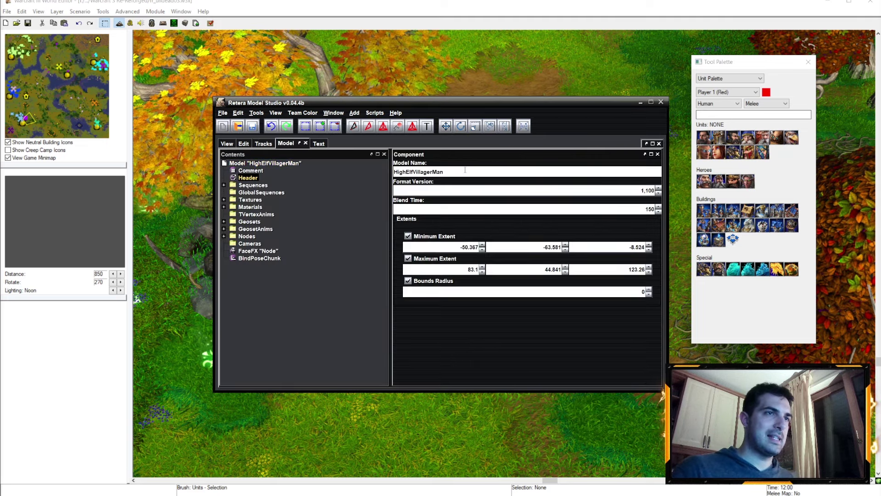
{"action": "type", "text": "0"}
{"action": "left_click", "coordinate": [223, 112]}
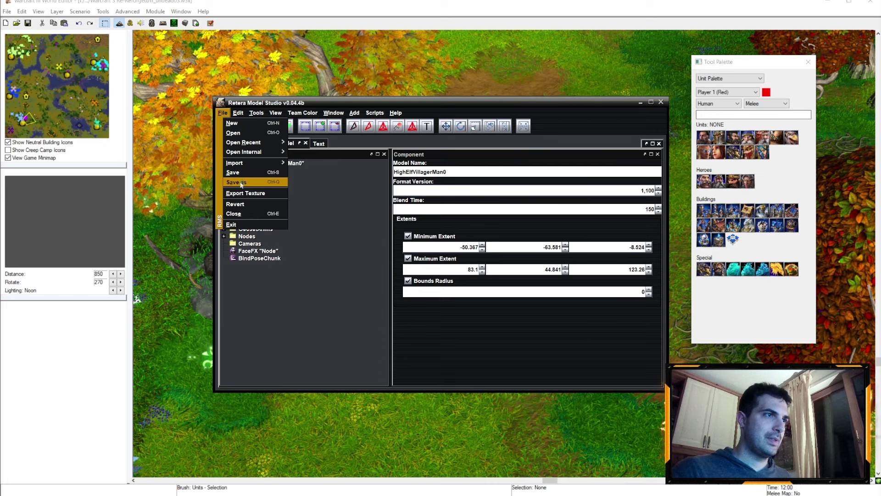
{"action": "left_click", "coordinate": [236, 183]}
{"action": "left_click", "coordinate": [523, 326]}
{"action": "left_click", "coordinate": [423, 261]}
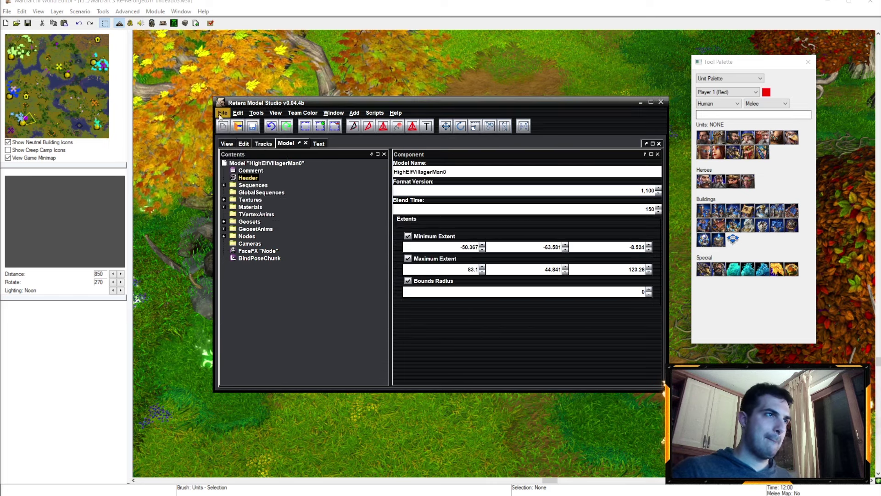
Open the next villager model and save it over the existing portrait file
{"action": "left_click", "coordinate": [222, 113]}
{"action": "left_click", "coordinate": [236, 144]}
{"action": "left_click", "coordinate": [358, 221]}
{"action": "left_click", "coordinate": [519, 323]}
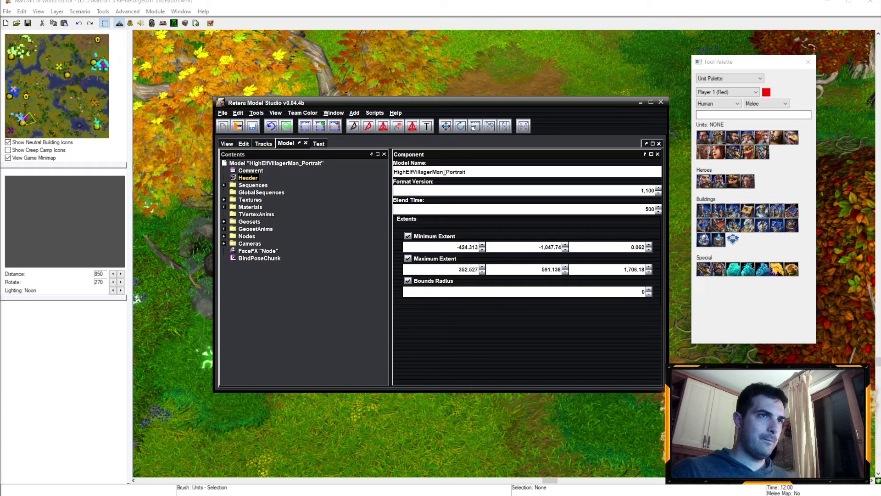
{"action": "type", "text": "0"}
{"action": "left_click", "coordinate": [223, 112]}
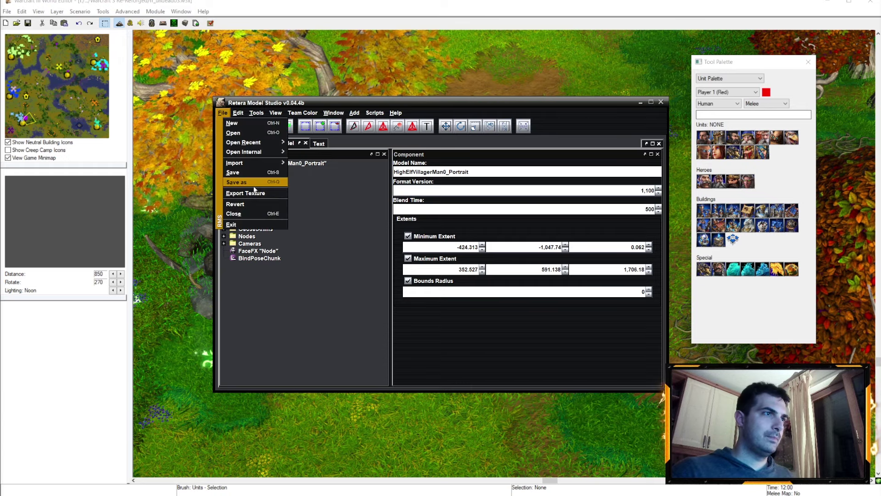
{"action": "left_click", "coordinate": [237, 182]}
{"action": "left_click", "coordinate": [521, 324]}
{"action": "left_click", "coordinate": [422, 260]}
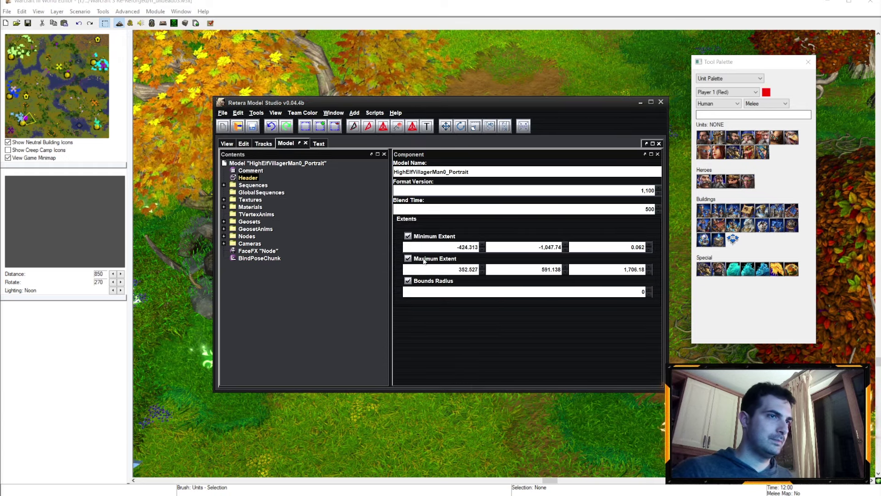
Open the next HighElfVillagerMan villager model file
{"action": "left_click", "coordinate": [222, 113]}
{"action": "left_click", "coordinate": [279, 152]}
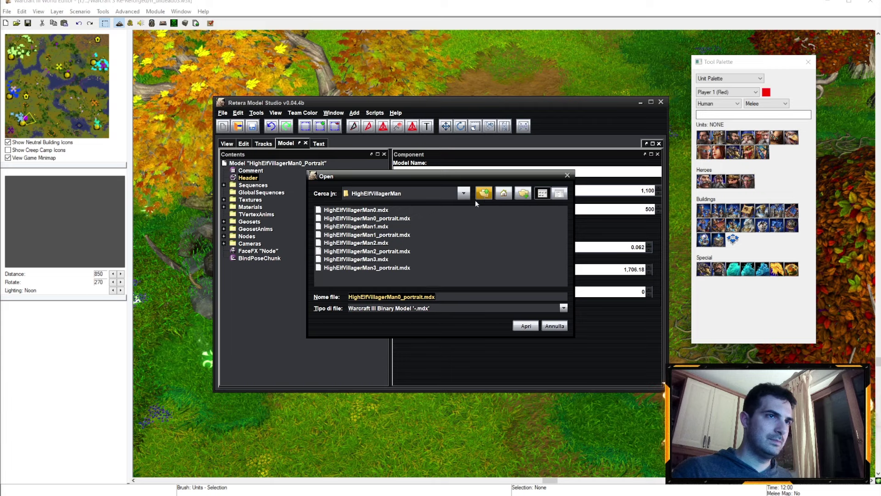
{"action": "left_click", "coordinate": [356, 209]}
{"action": "left_click", "coordinate": [526, 325]}
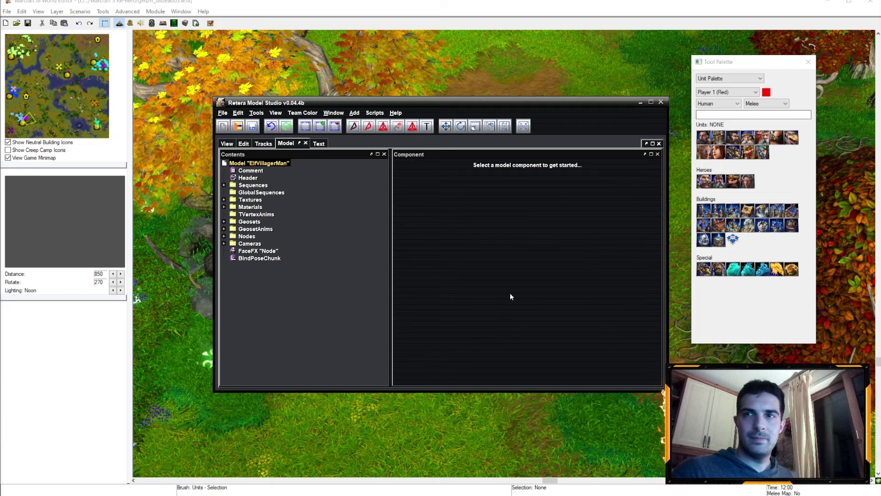
Paste HighElfVillagerMan2 as the model name in the Header properties
{"action": "left_click", "coordinate": [258, 178]}
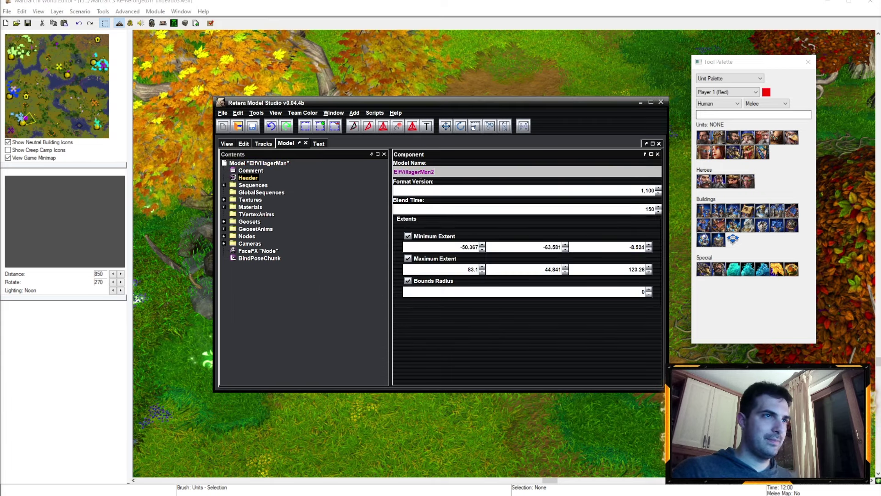
{"action": "type", "text": "HighElfVillagerMan2"}
{"action": "key", "text": "Return"}
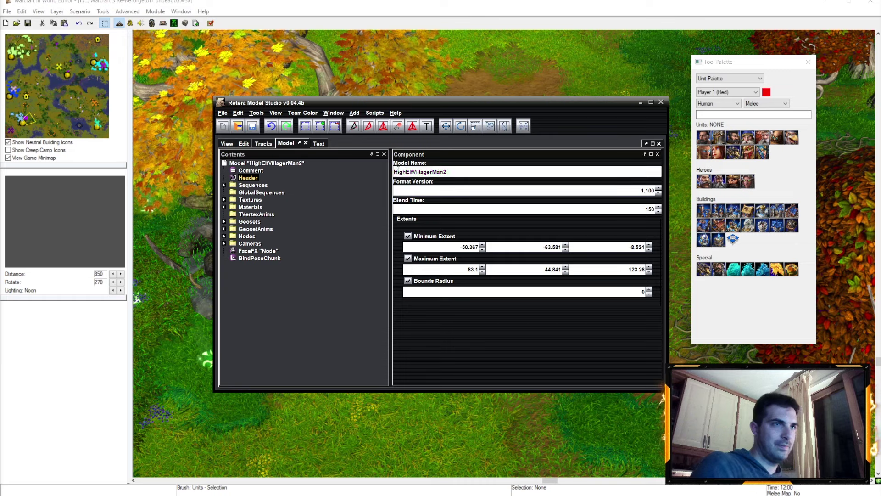
{"action": "left_click", "coordinate": [243, 144]}
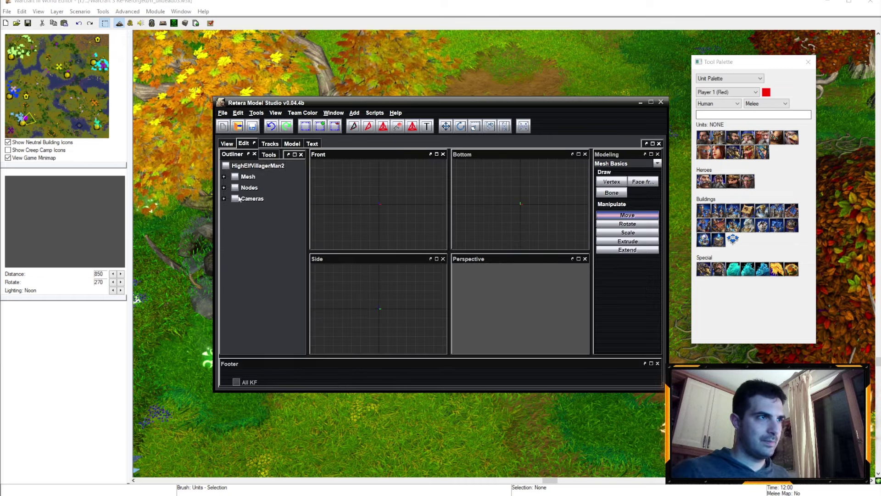
{"action": "left_click", "coordinate": [227, 143]}
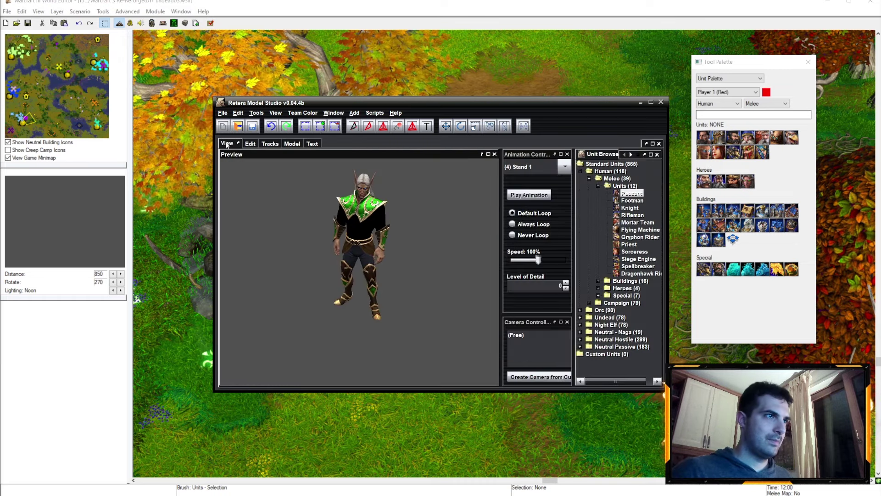
Change the ElfVillagerMale texture path to HighElfVillagerMan2_Main_Diffuse
{"action": "left_click", "coordinate": [256, 112]}
{"action": "left_click", "coordinate": [275, 163]}
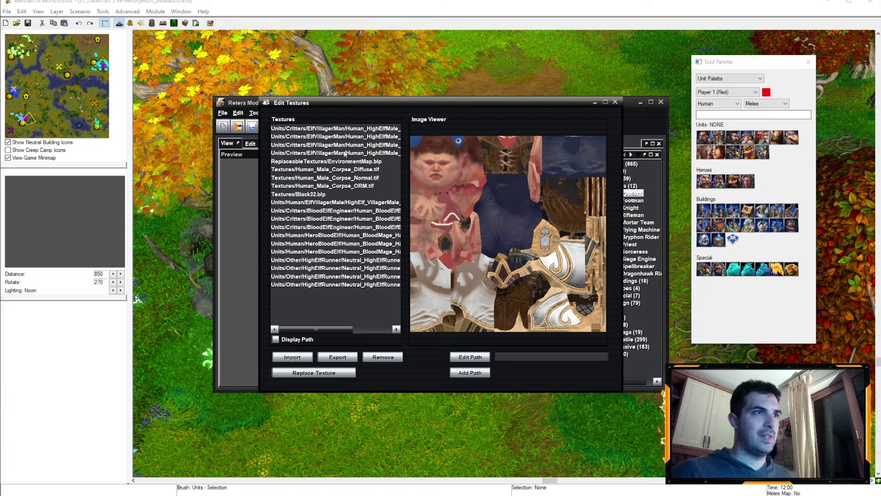
{"action": "left_click", "coordinate": [322, 203]}
{"action": "left_click", "coordinate": [518, 357]}
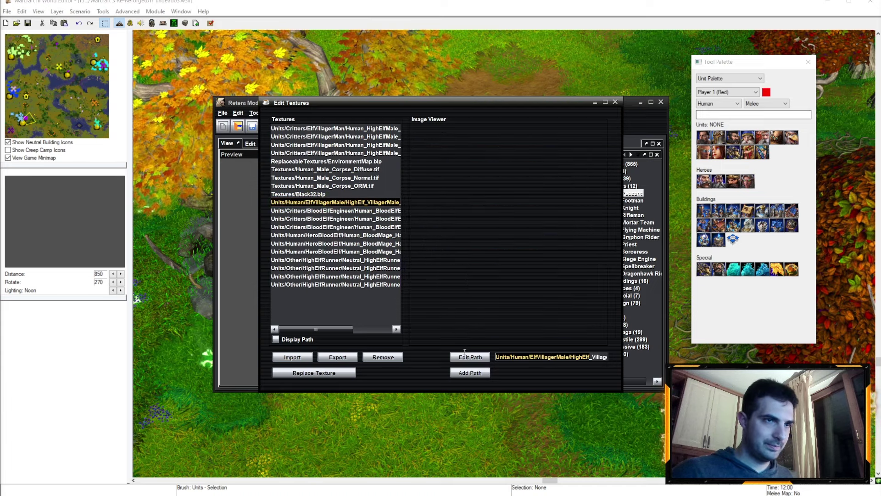
{"action": "left_click", "coordinate": [561, 357]}
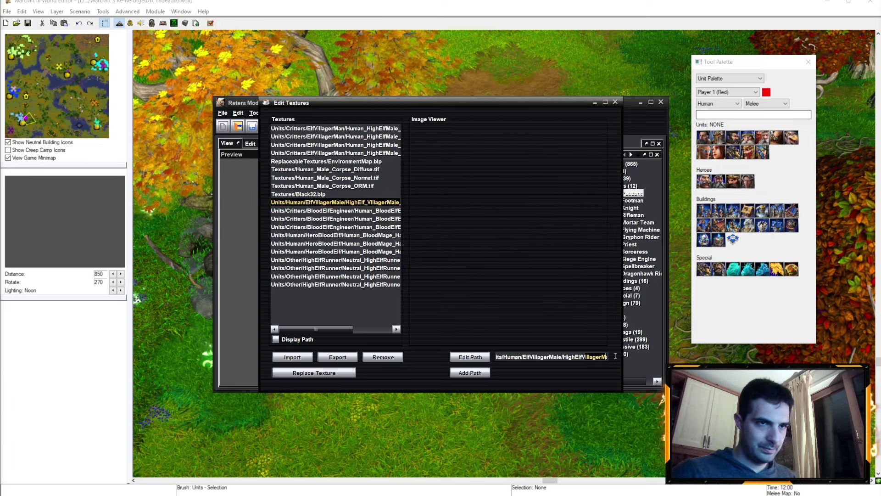
{"action": "left_click_drag", "start_coordinate": [592, 356], "coordinate": [618, 356]}
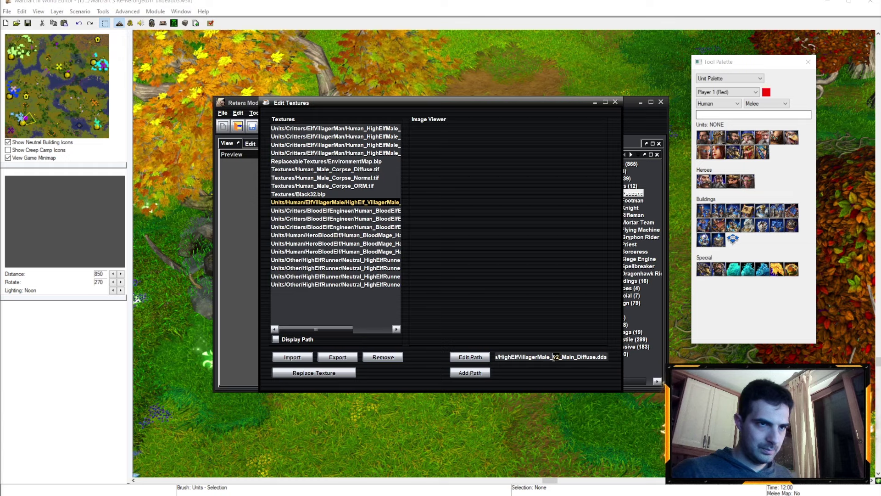
{"action": "type", "text": "n"}
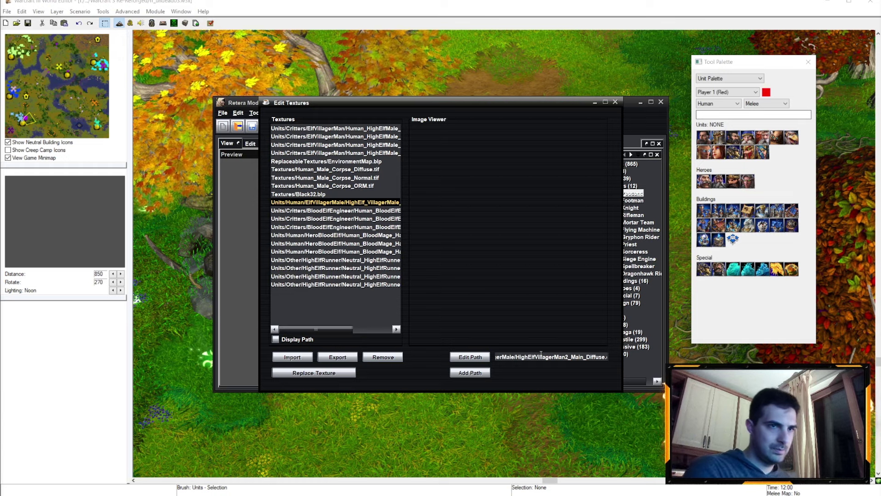
{"action": "key", "text": "Return"}
{"action": "left_click", "coordinate": [615, 102]}
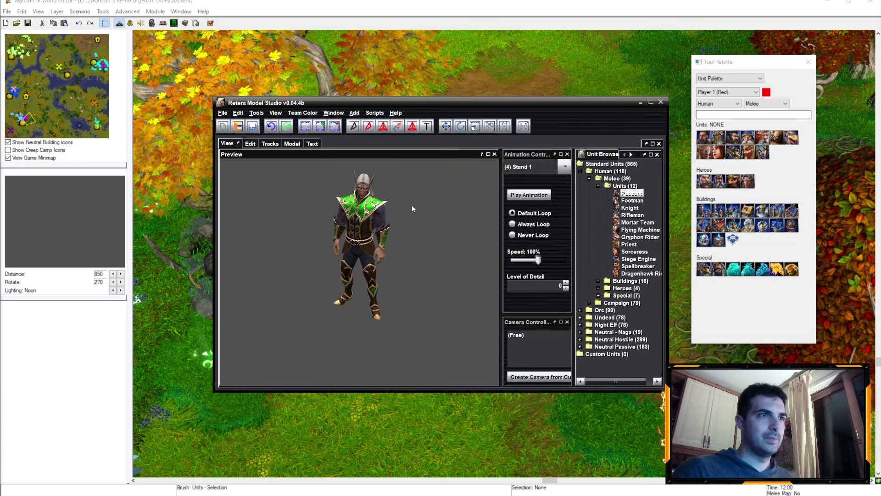
{"action": "scroll", "coordinate": [393, 205], "scroll_direction": "up", "scroll_amount": 2}
{"action": "scroll", "coordinate": [374, 204], "scroll_direction": "up", "scroll_amount": 2}
{"action": "scroll", "coordinate": [383, 198], "scroll_direction": "up", "scroll_amount": 2}
{"action": "scroll", "coordinate": [380, 199], "scroll_direction": "down", "scroll_amount": 5}
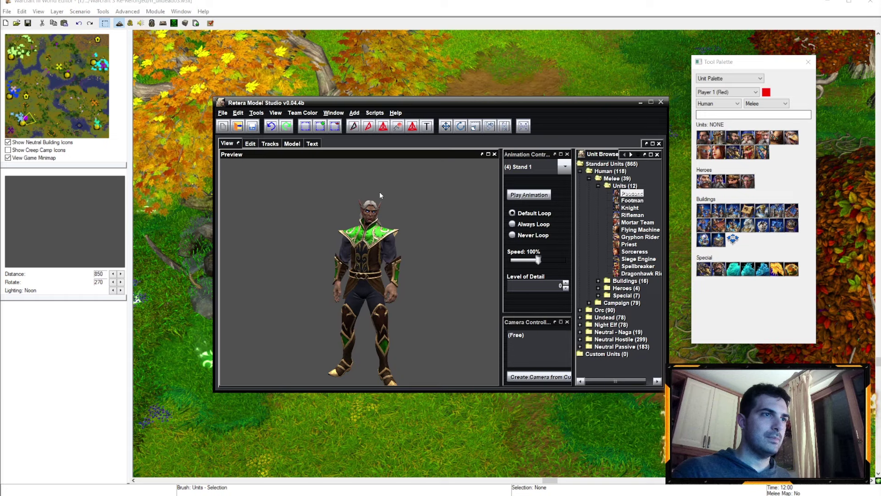
Save the model as HighElfVillagerMan2.mdx, overwriting the existing file
{"action": "left_click", "coordinate": [223, 112]}
{"action": "left_click", "coordinate": [238, 183]}
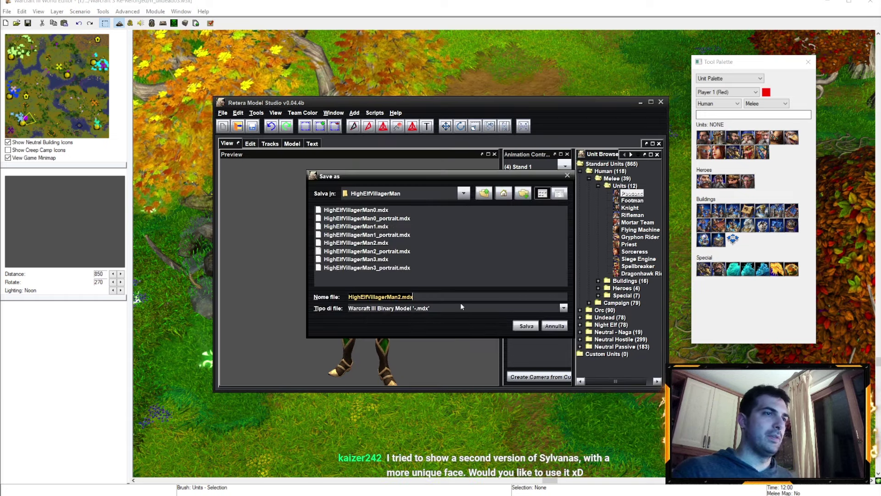
{"action": "left_click", "coordinate": [533, 326]}
{"action": "left_click", "coordinate": [421, 258]}
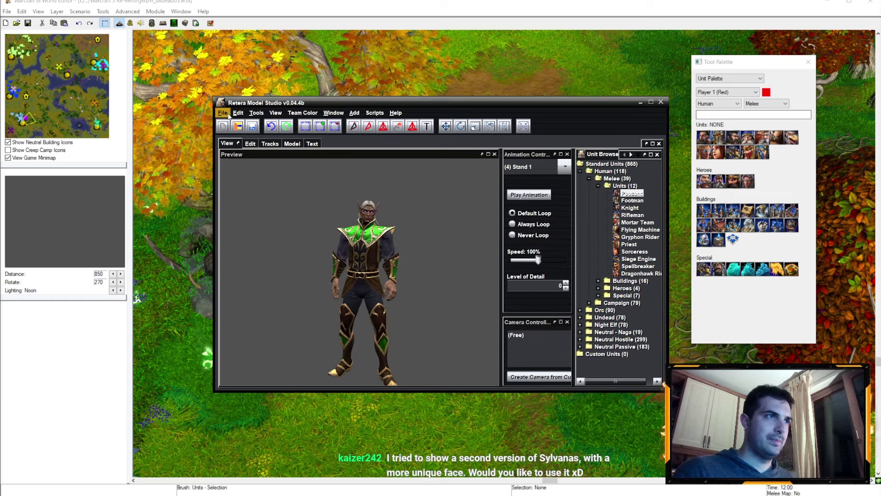
{"action": "left_click", "coordinate": [223, 113]}
Open the HighElfVillagerMan2 portrait model and select its name for renaming
{"action": "left_click", "coordinate": [232, 133]}
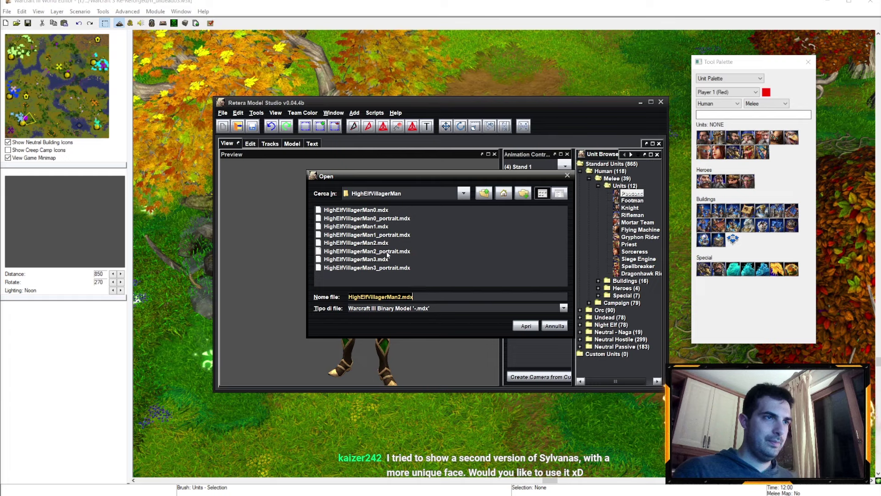
{"action": "left_click", "coordinate": [525, 326]}
{"action": "left_click", "coordinate": [286, 144]}
{"action": "left_click", "coordinate": [249, 178]}
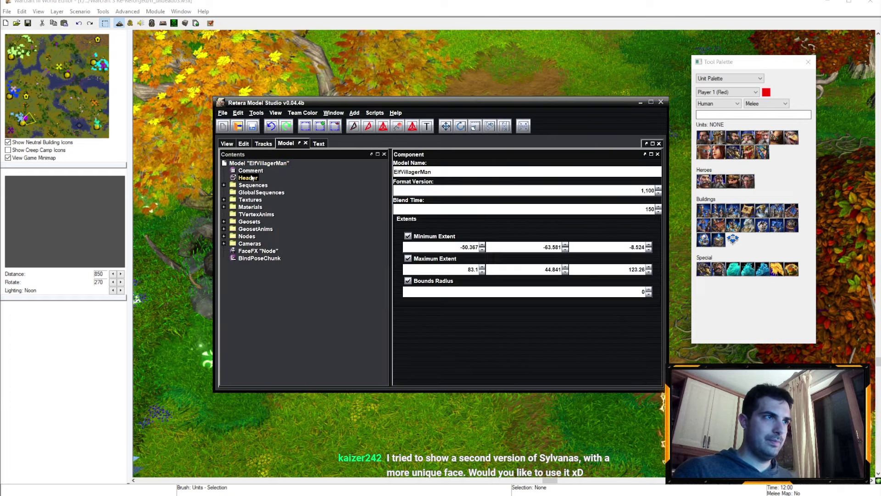
{"action": "double_click", "coordinate": [395, 172]}
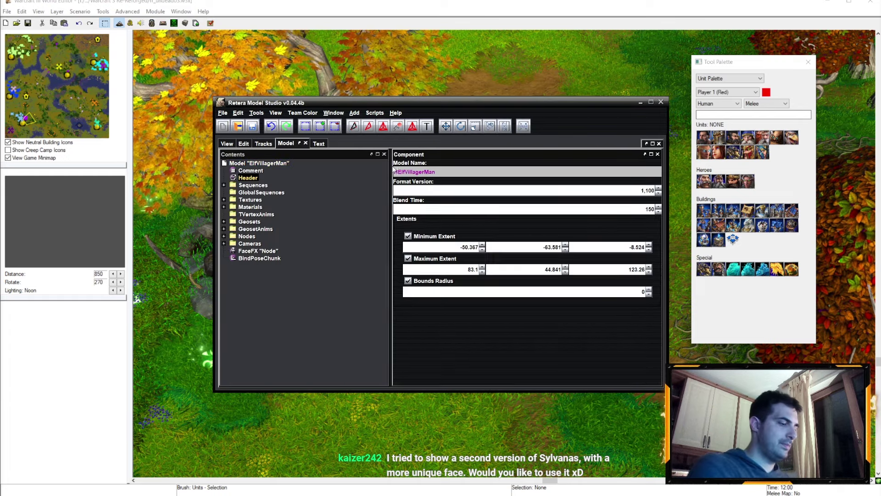
Repoint the portrait's ElfVillagerMale texture to the HighElfVillagerMan2 diffuse file
{"action": "left_click", "coordinate": [244, 143]}
{"action": "left_click", "coordinate": [238, 112]}
{"action": "left_click", "coordinate": [323, 159]}
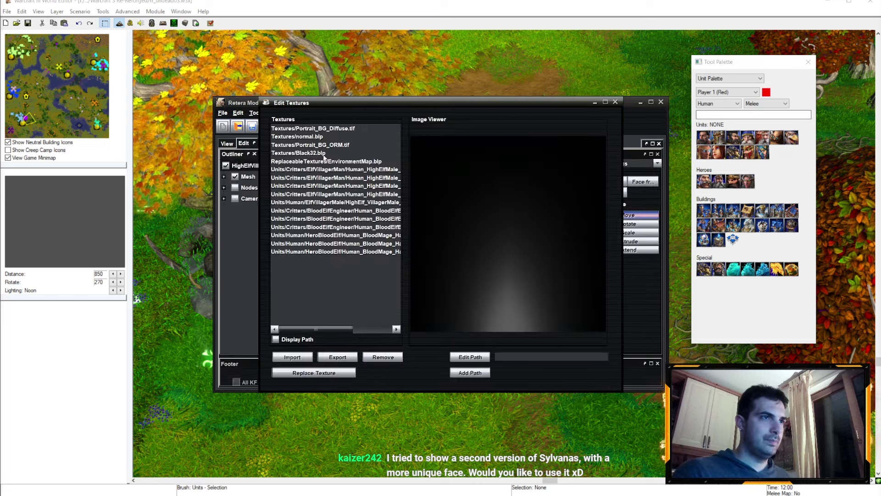
{"action": "left_click", "coordinate": [311, 235]}
{"action": "left_click", "coordinate": [311, 213]}
{"action": "left_click", "coordinate": [315, 168]}
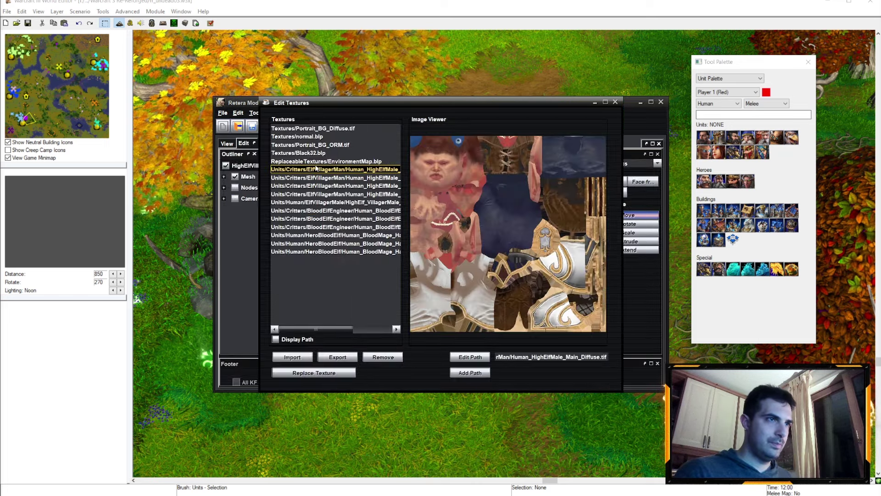
{"action": "left_click", "coordinate": [336, 202]}
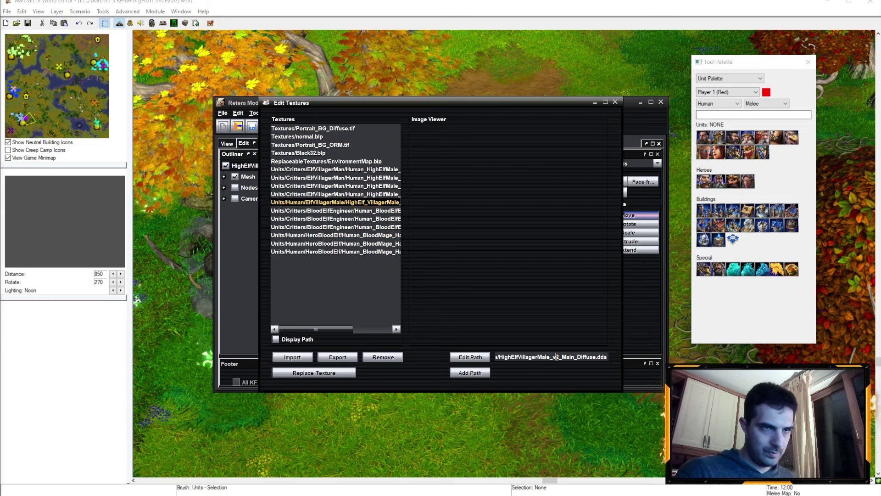
{"action": "key", "text": "Return"}
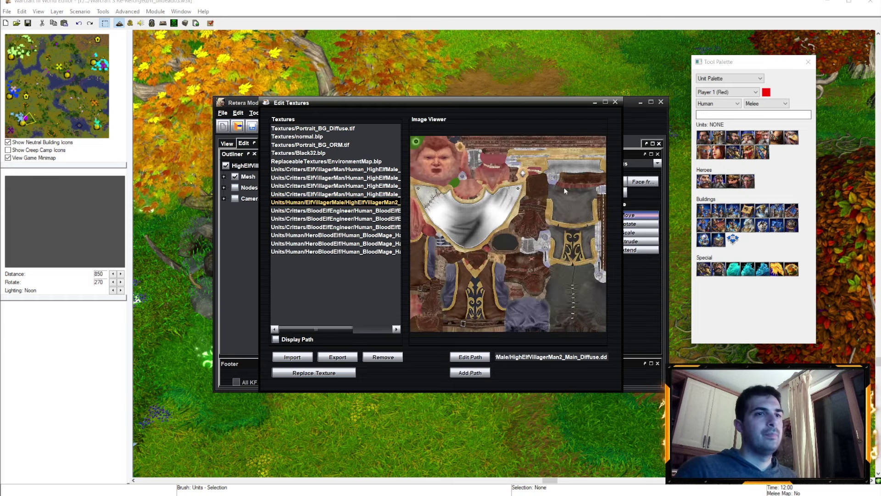
{"action": "left_click", "coordinate": [615, 102]}
Save the portrait over its existing .mdx file
{"action": "left_click", "coordinate": [226, 143]}
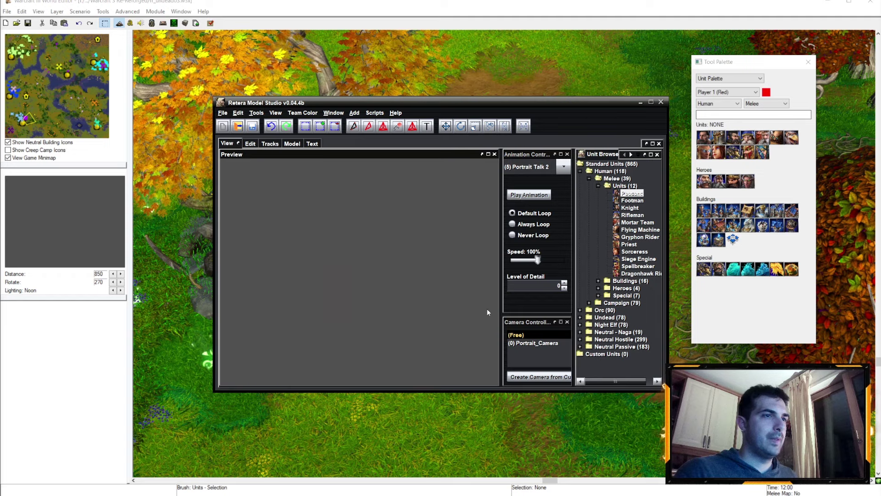
{"action": "left_click", "coordinate": [222, 112]}
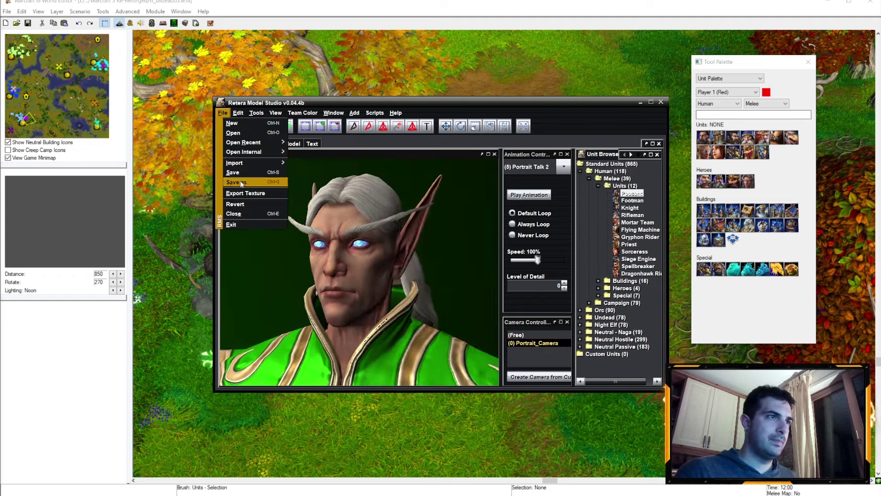
{"action": "left_click", "coordinate": [236, 182]}
{"action": "left_click", "coordinate": [526, 320]}
{"action": "left_click", "coordinate": [422, 260]}
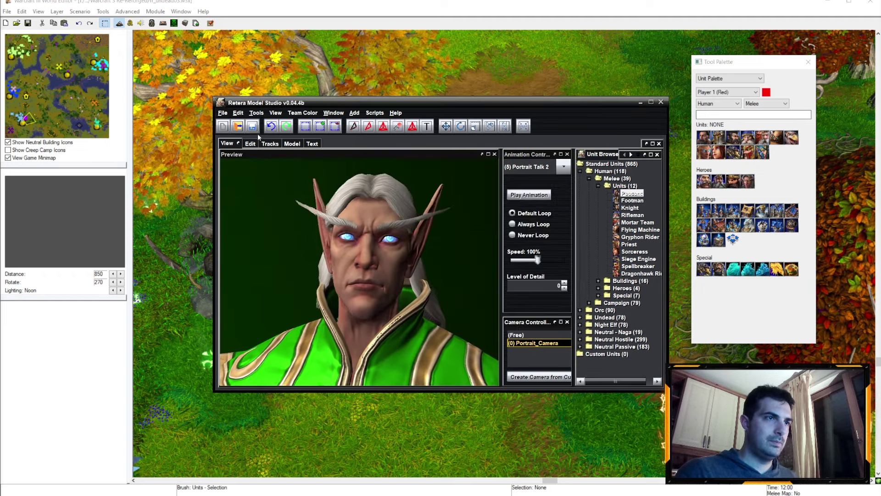
{"action": "left_click", "coordinate": [223, 112]}
Open HighElfVillagerMan3.mdx and commit its new model name in the Header
{"action": "left_click", "coordinate": [237, 130]}
{"action": "left_click", "coordinate": [356, 259]}
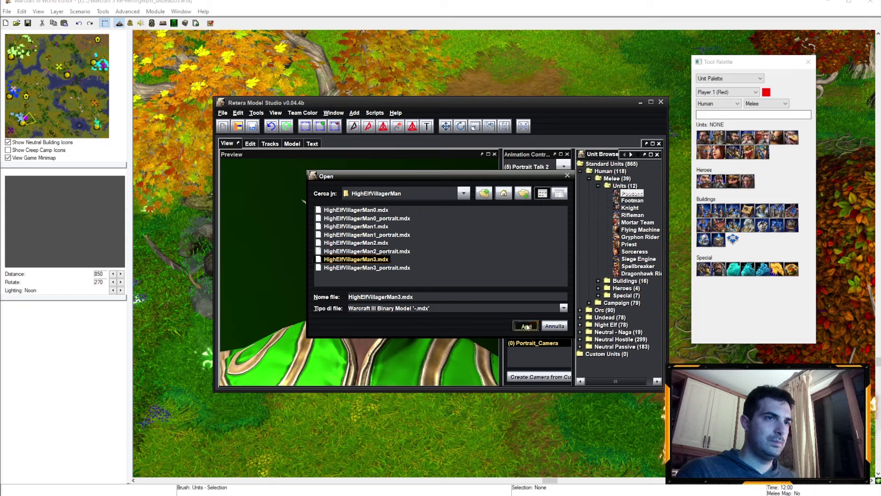
{"action": "left_click", "coordinate": [526, 326]}
{"action": "left_click", "coordinate": [292, 143]}
{"action": "left_click", "coordinate": [248, 178]}
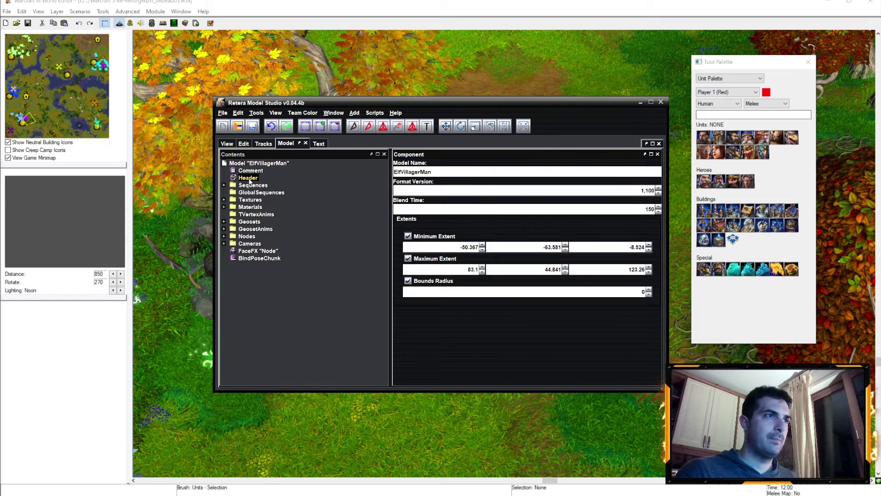
{"action": "type", "text": "High"}
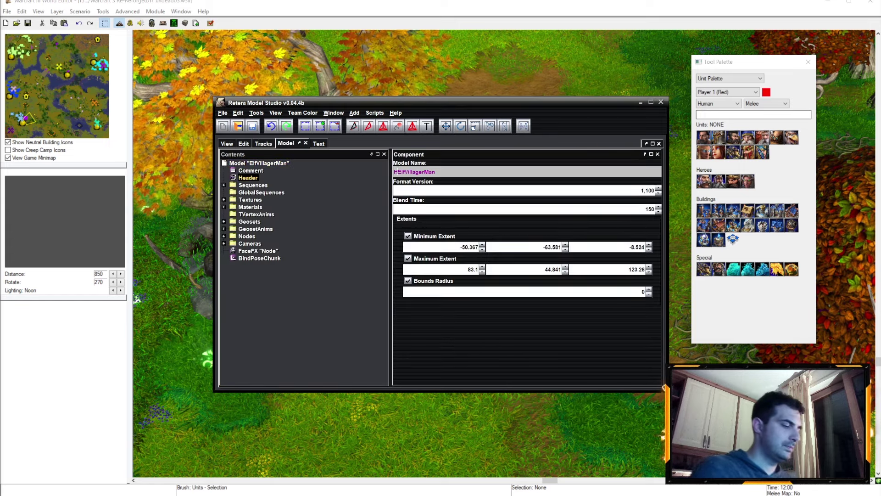
{"action": "key", "text": "Return"}
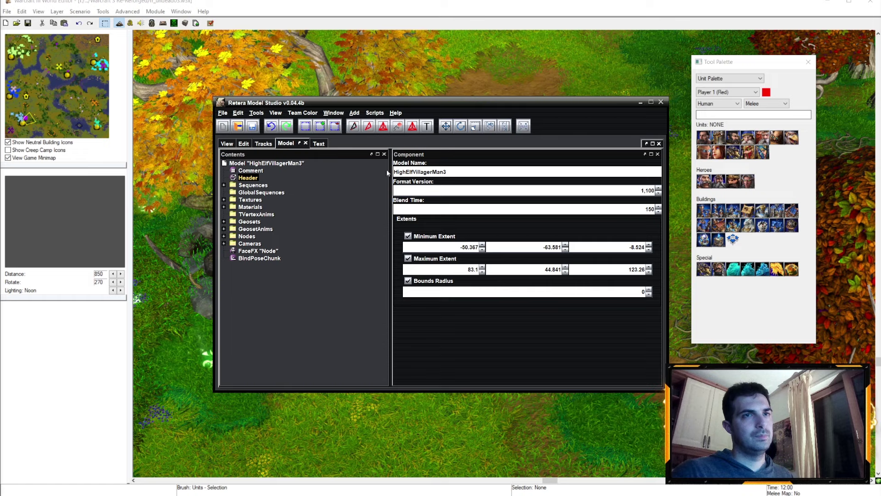
Set the first texture's path to HighElfVillagerMan3_Main_Diffuse
{"action": "left_click", "coordinate": [244, 143]}
{"action": "left_click", "coordinate": [256, 112]}
{"action": "left_click", "coordinate": [283, 148]}
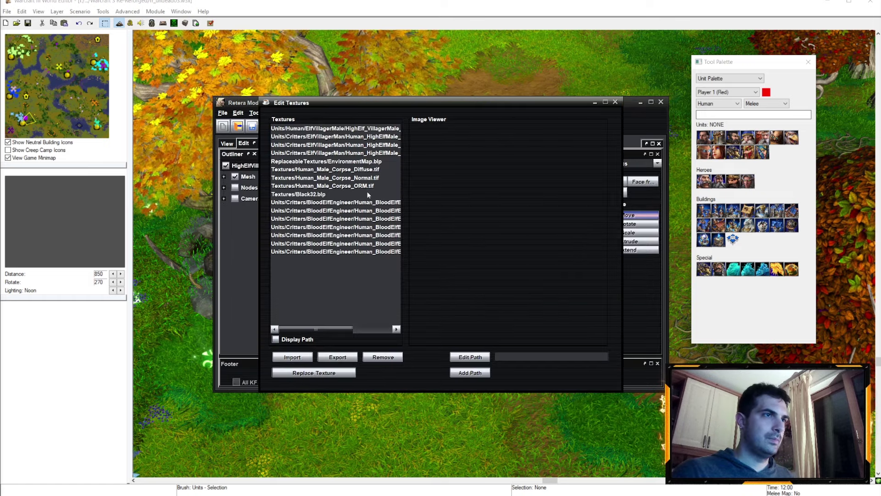
{"action": "left_click", "coordinate": [325, 128]}
{"action": "type", "text": "Male/HighElfVillagerMan3_Main_Diffuse.dd"}
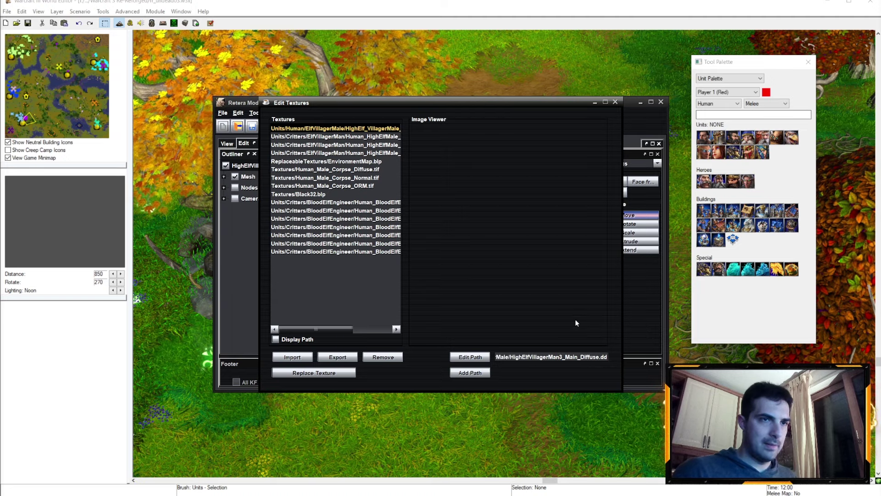
{"action": "key", "text": "Return"}
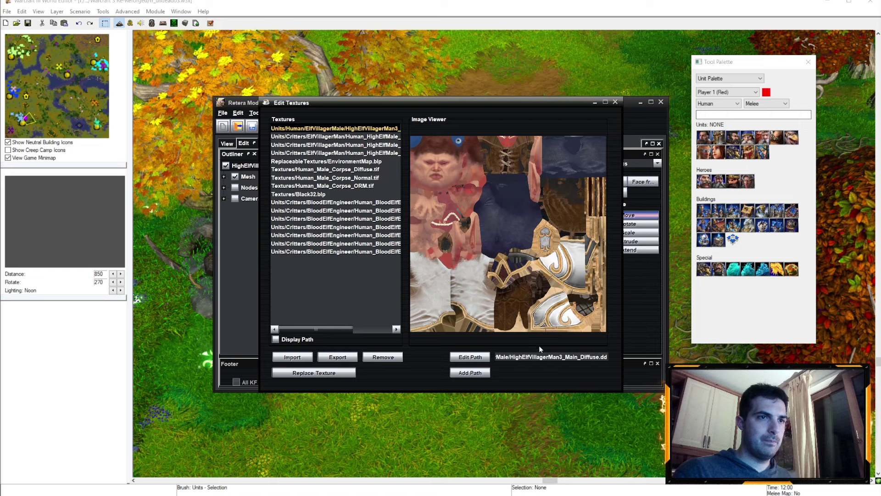
{"action": "key", "text": "Escape"}
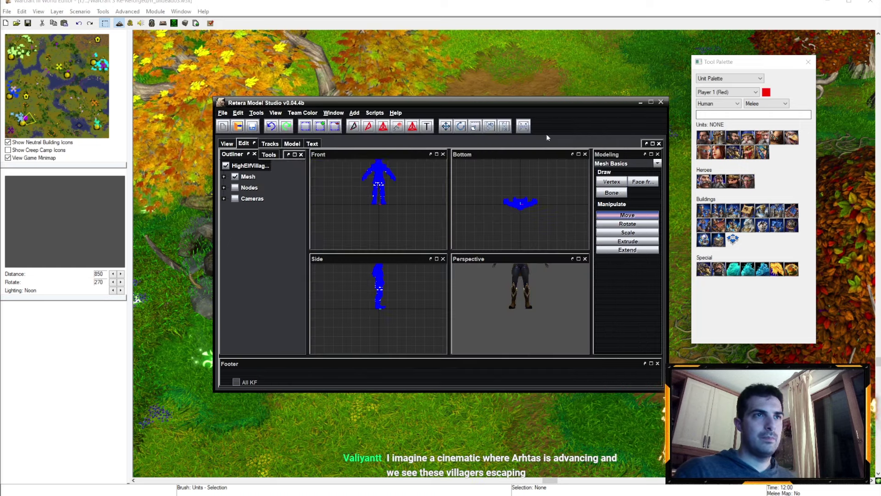
{"action": "left_click", "coordinate": [227, 143]}
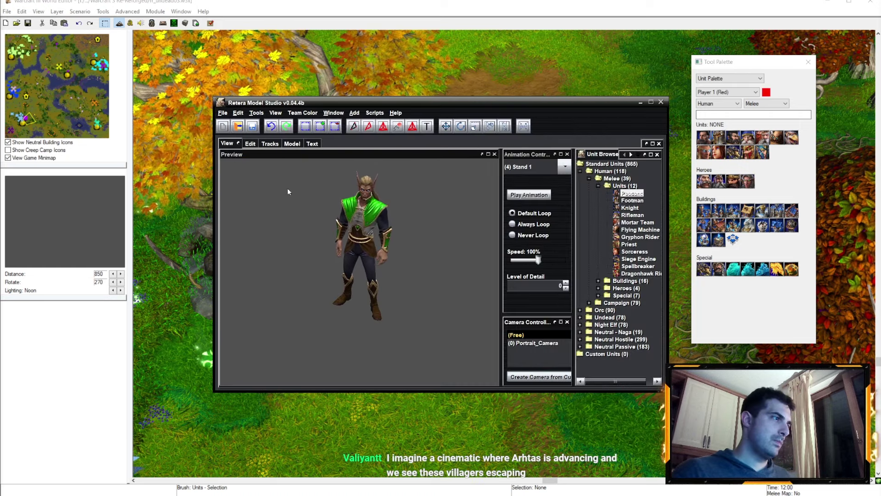
Save the model as HighElfVillagerMan3.mdx, replacing the existing file
{"action": "left_click", "coordinate": [222, 112]}
{"action": "left_click", "coordinate": [242, 184]}
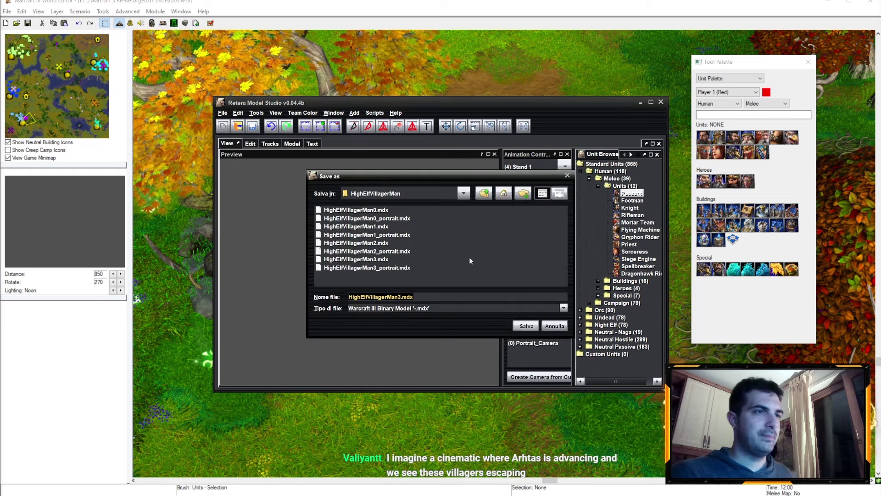
{"action": "left_click", "coordinate": [521, 325]}
{"action": "left_click", "coordinate": [419, 257]}
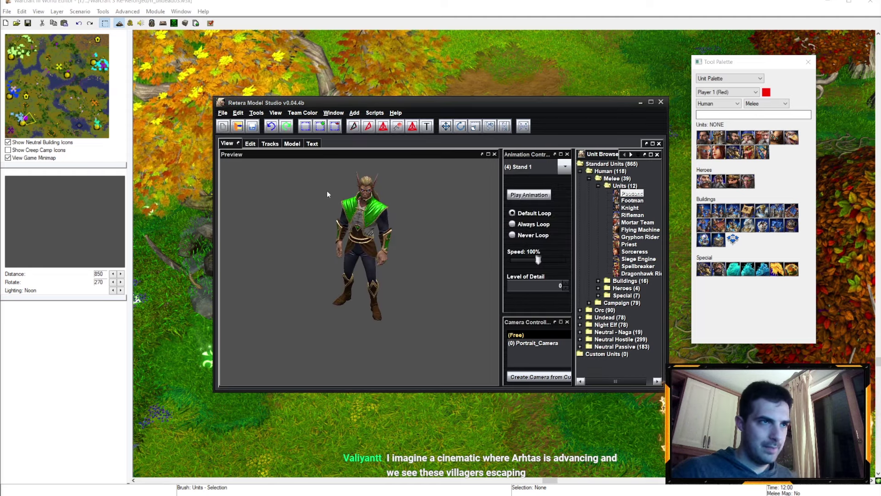
Open HighElfVillagerMan3_portrait.mdx and set its model name to HighElfVillagerMan3
{"action": "left_click", "coordinate": [222, 112]}
{"action": "left_click", "coordinate": [233, 133]}
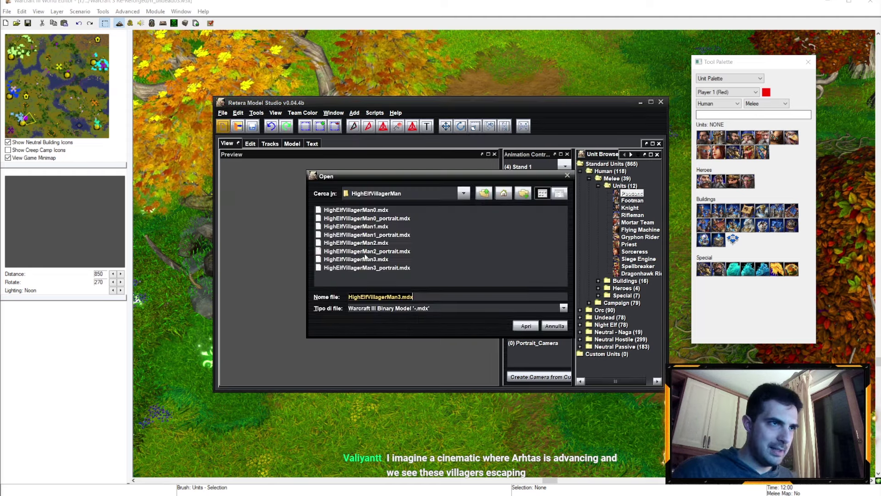
{"action": "left_click", "coordinate": [523, 326]}
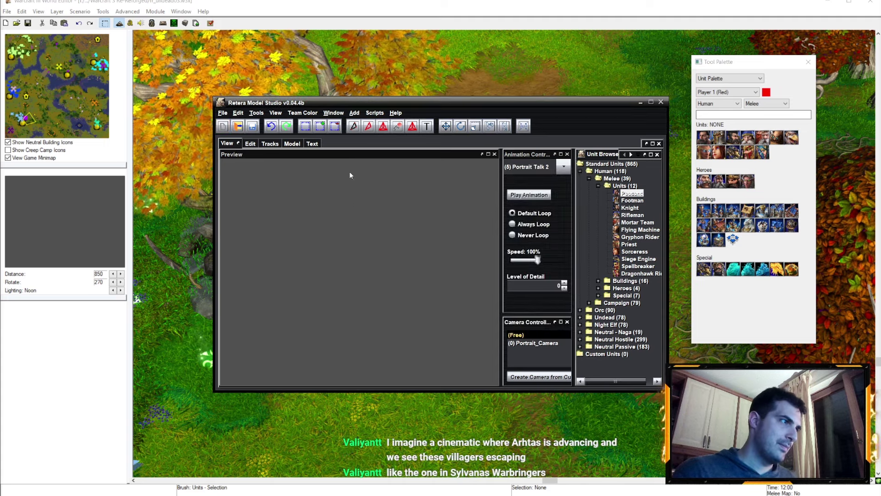
{"action": "left_click", "coordinate": [293, 144]}
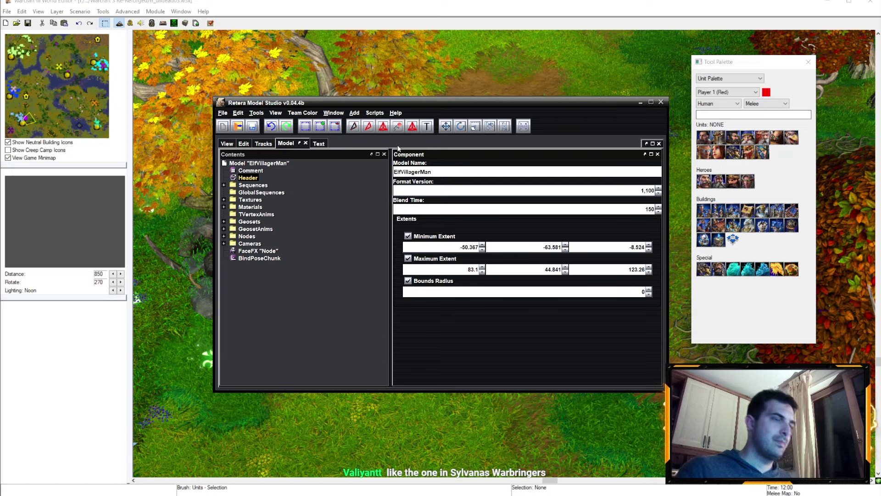
{"action": "type", "text": "High"}
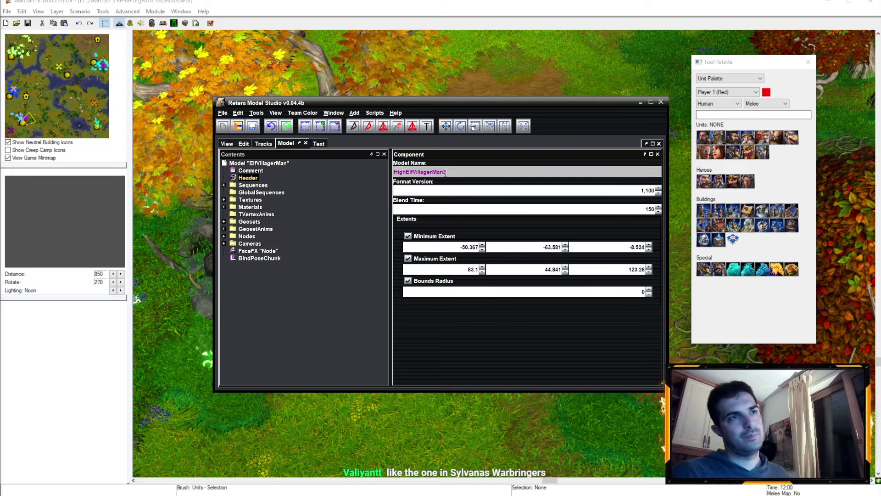
{"action": "key", "text": "Return"}
Preview through the portrait camera and repoint the HighElf villager texture path
{"action": "left_click", "coordinate": [227, 143]}
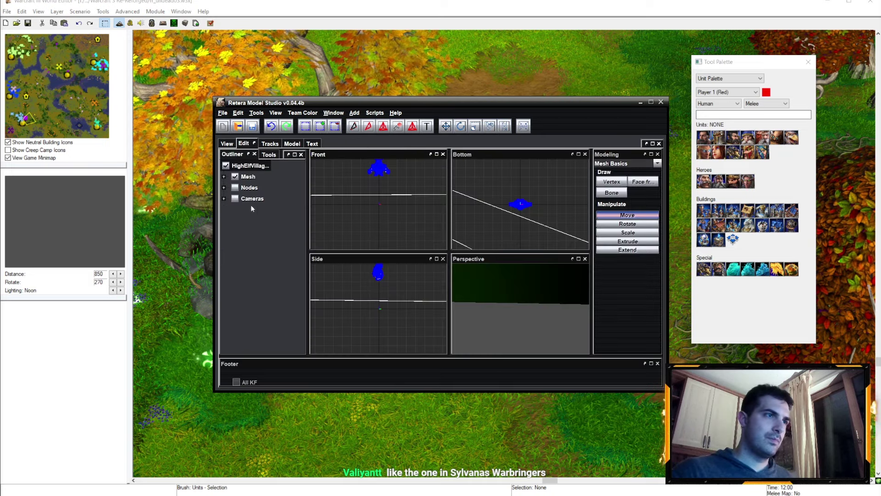
{"action": "left_click", "coordinate": [226, 143]}
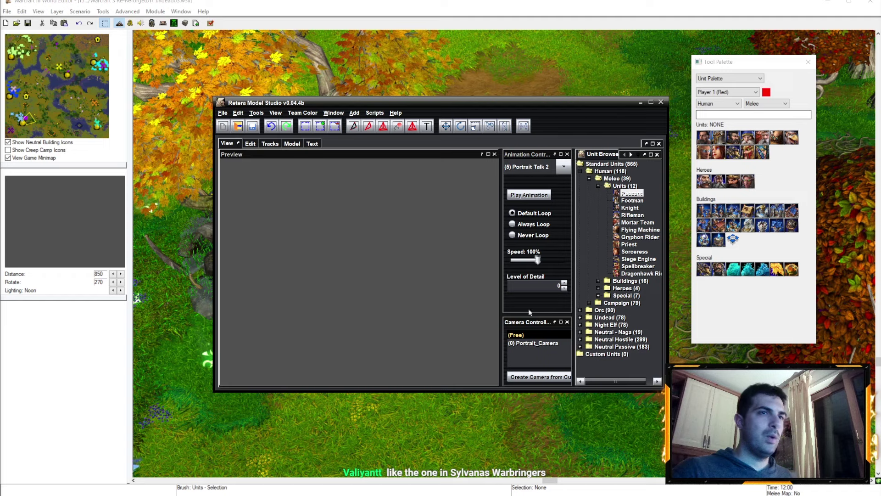
{"action": "left_click", "coordinate": [533, 342]}
{"action": "left_click", "coordinate": [256, 112]}
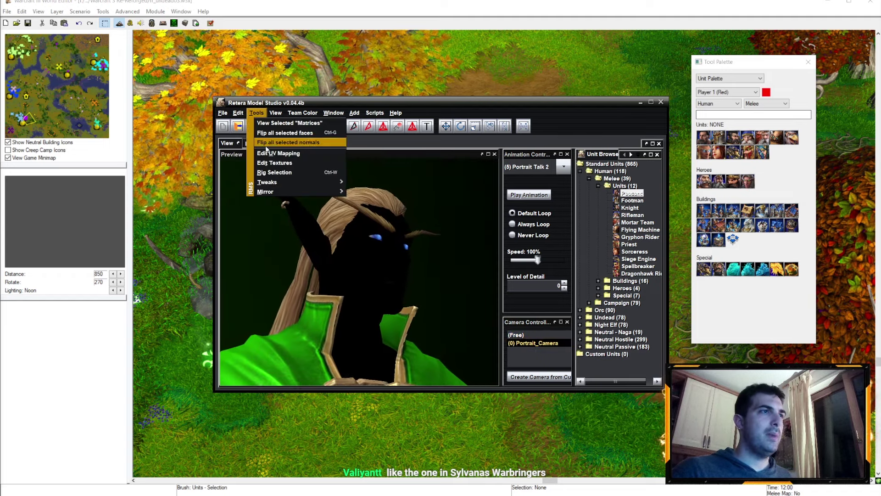
{"action": "left_click", "coordinate": [274, 163]}
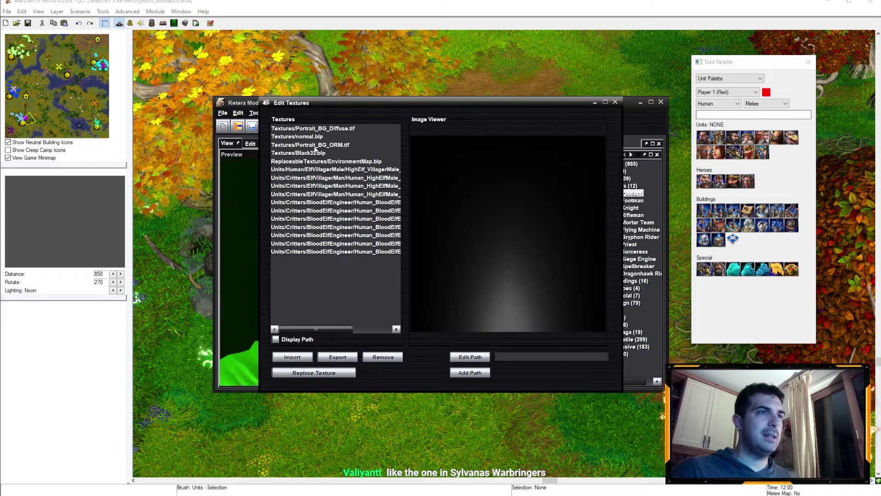
{"action": "left_click", "coordinate": [330, 202]}
{"action": "key", "text": "Up"}
{"action": "key", "text": "Up"}
{"action": "key", "text": "Up"}
{"action": "key", "text": "Up"}
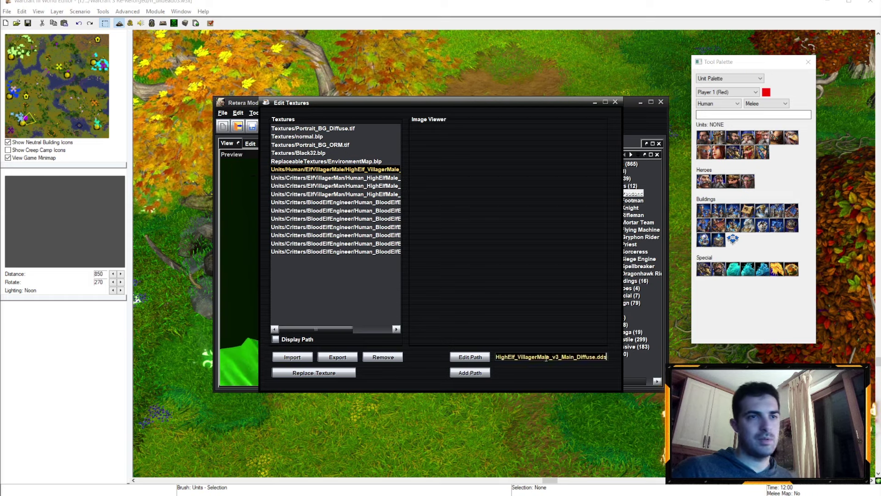
{"action": "key", "text": "Return"}
{"action": "left_click", "coordinate": [616, 102]}
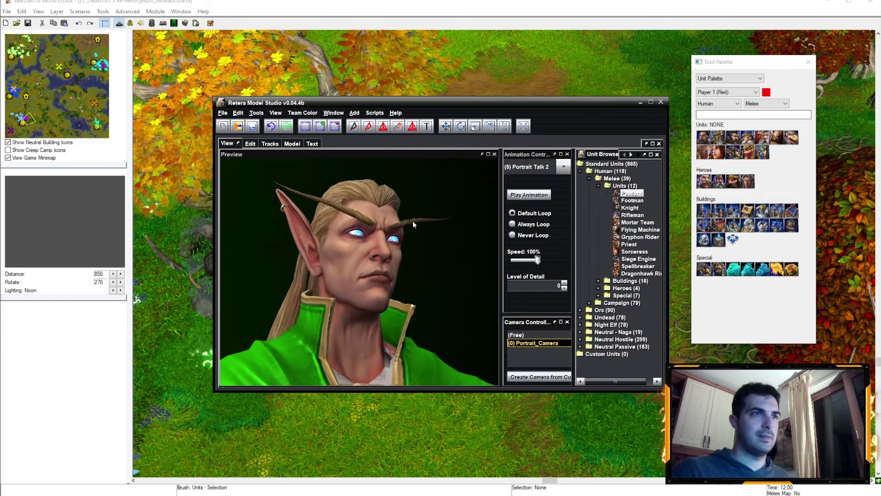
Save over the HighElfVillagerMan3 portrait file
{"action": "left_click", "coordinate": [223, 113]}
{"action": "left_click", "coordinate": [237, 187]}
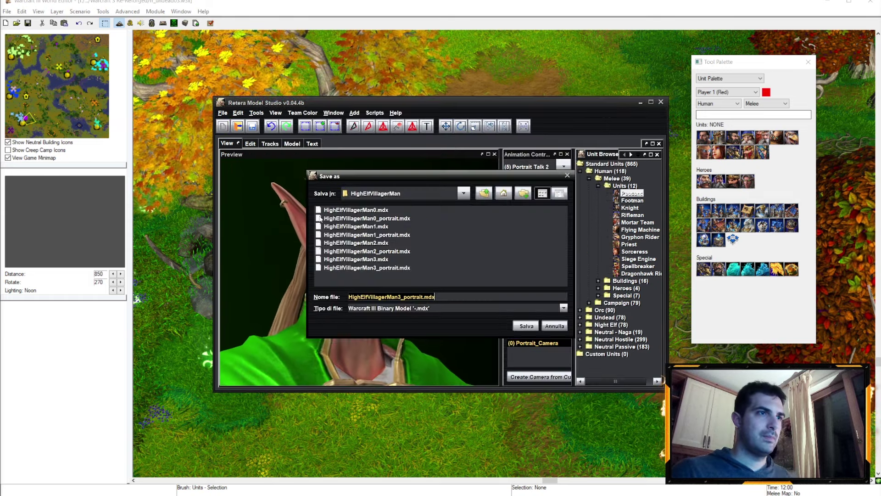
{"action": "left_click", "coordinate": [516, 323]}
{"action": "left_click", "coordinate": [425, 264]}
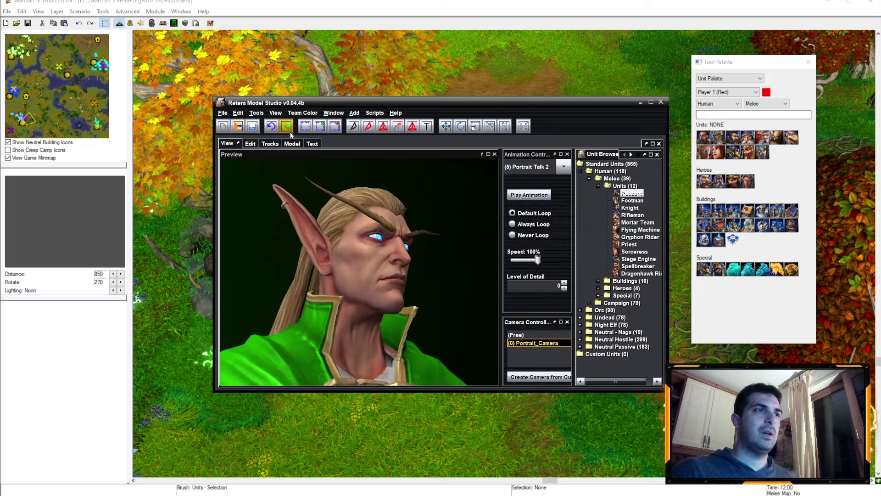
{"action": "left_click", "coordinate": [223, 112]}
Open HighElfVillagerWoman0 from the HighElfVillagerWoman folder, dismissing a rename error
{"action": "left_click", "coordinate": [238, 139]}
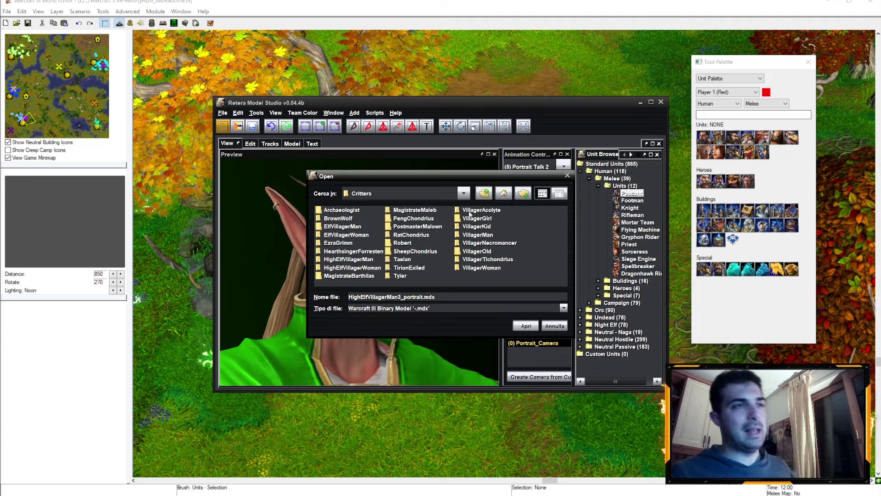
{"action": "left_click", "coordinate": [345, 267]}
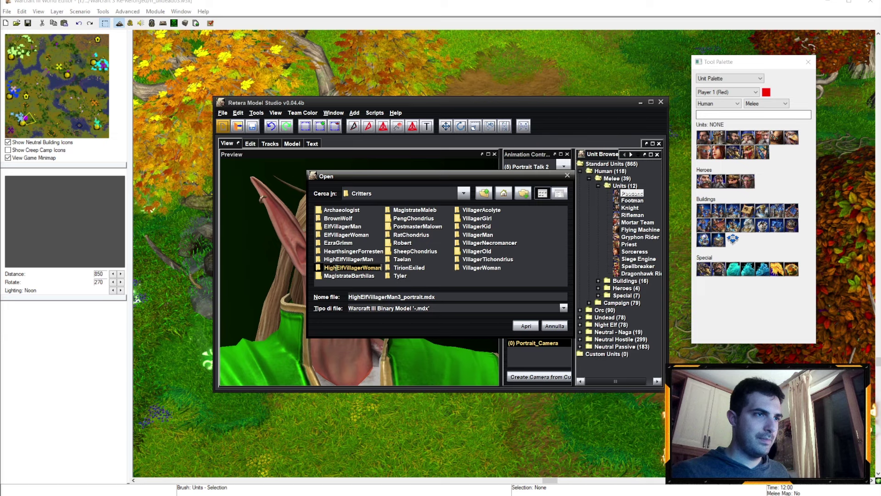
{"action": "left_click", "coordinate": [337, 261]}
{"action": "left_click", "coordinate": [441, 274]}
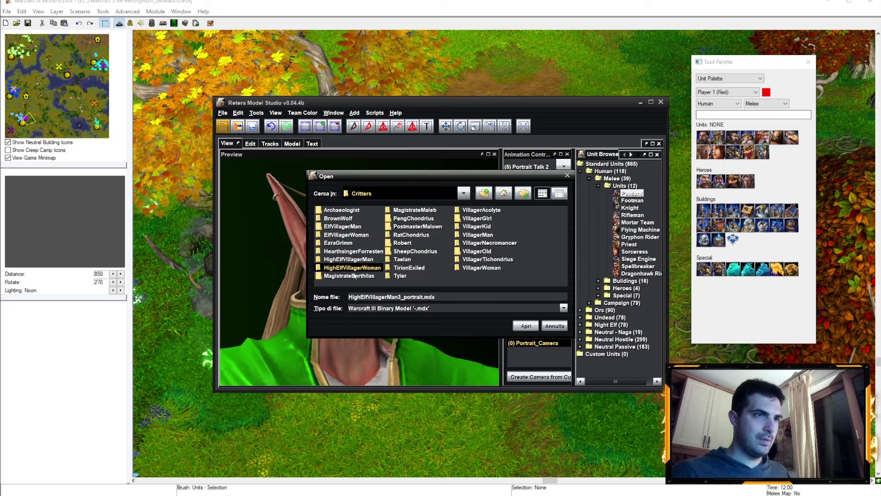
{"action": "key", "text": "Return"}
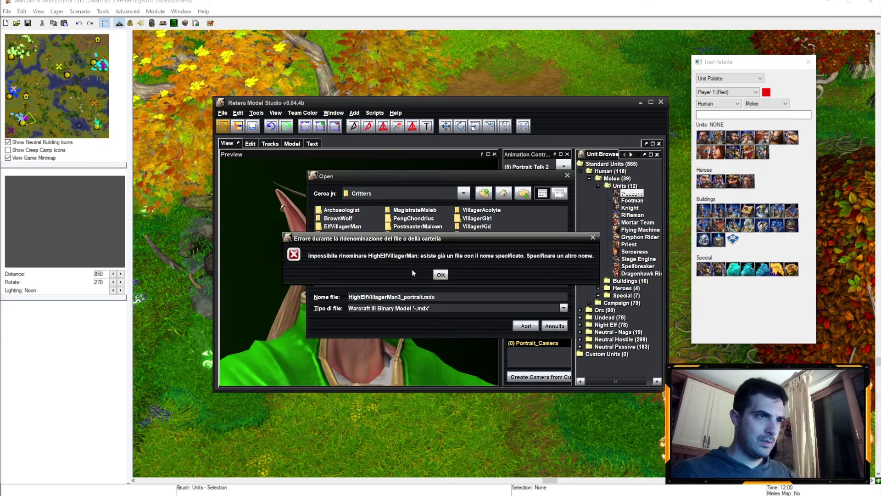
{"action": "left_click", "coordinate": [441, 273]}
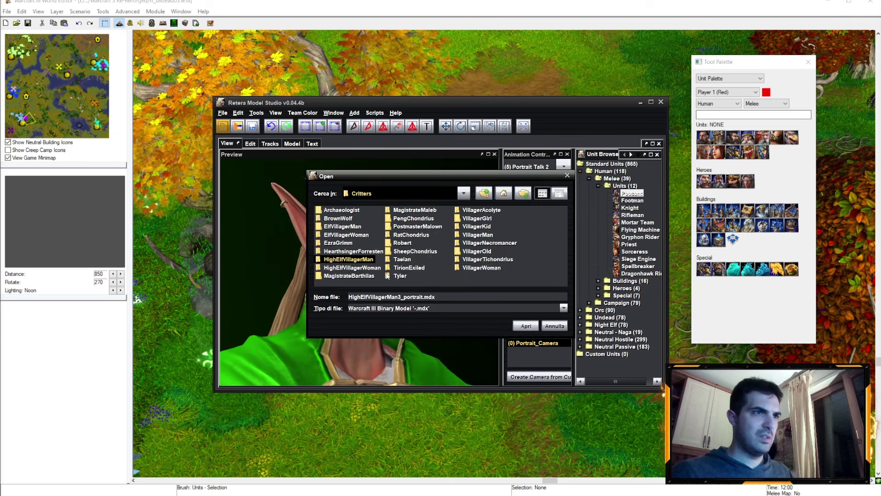
{"action": "double_click", "coordinate": [356, 268]}
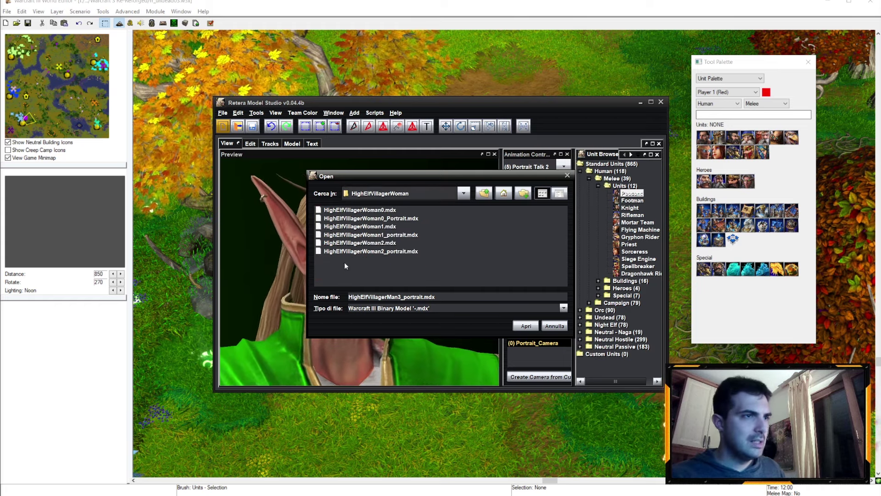
{"action": "double_click", "coordinate": [378, 211]}
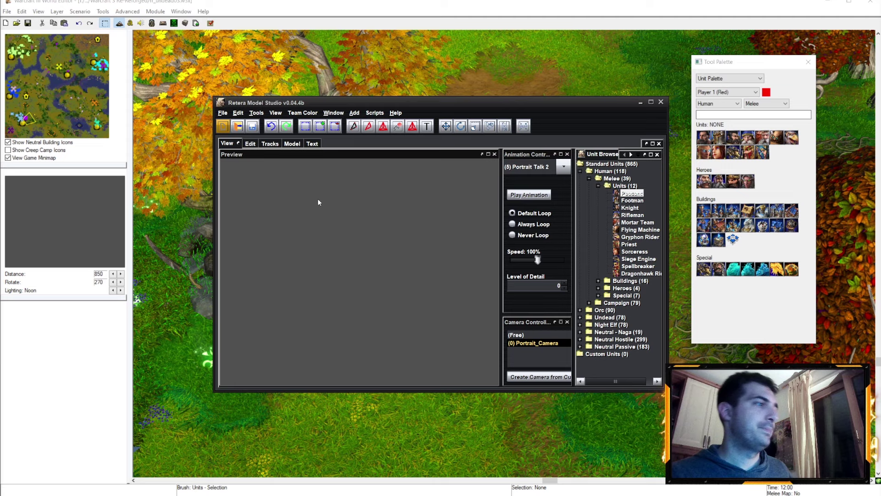
{"action": "scroll", "coordinate": [316, 177], "scroll_direction": "up", "scroll_amount": 3}
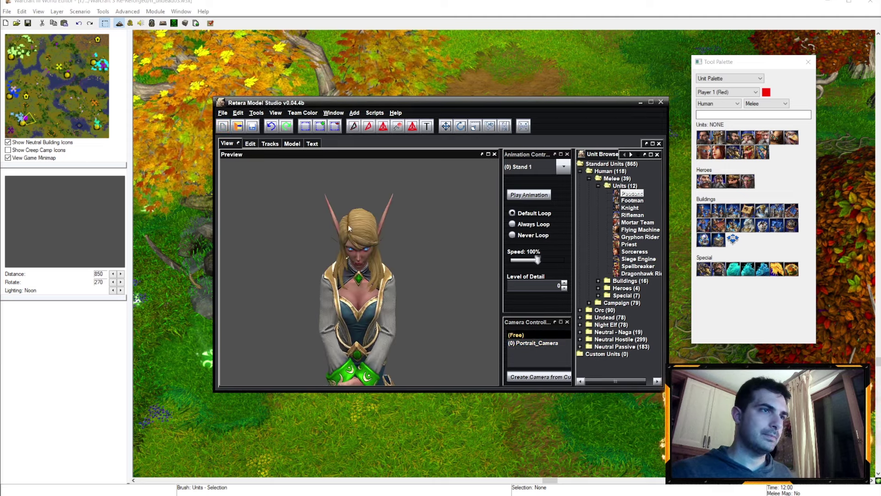
Inspect the HighElfVillagerWoman0 model's header name and textures
{"action": "left_click", "coordinate": [285, 144]}
{"action": "left_click", "coordinate": [301, 178]}
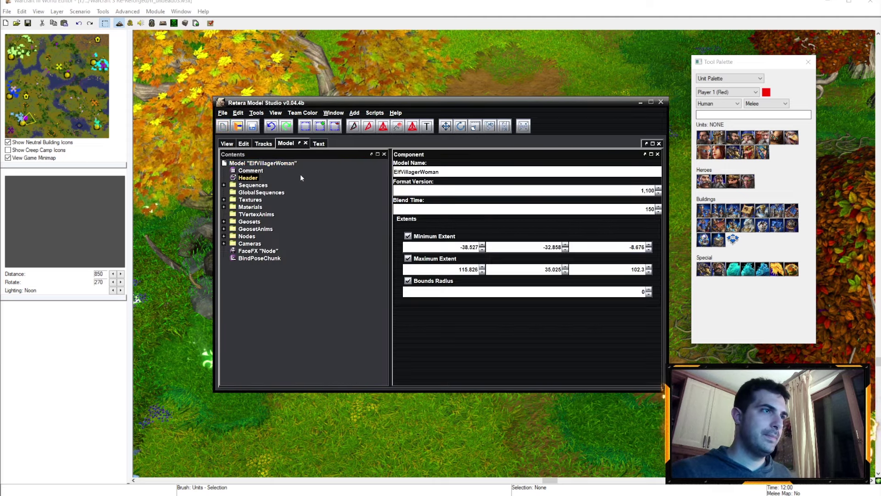
{"action": "double_click", "coordinate": [395, 171]}
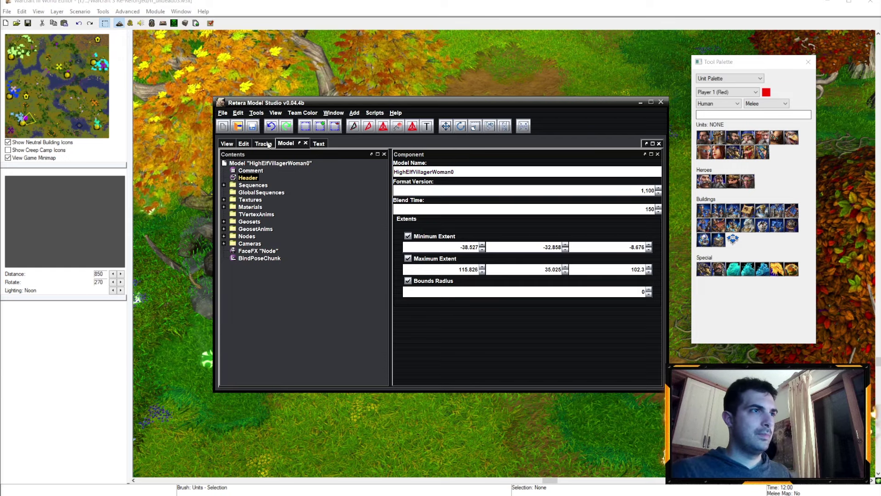
{"action": "left_click", "coordinate": [244, 143]}
{"action": "left_click", "coordinate": [235, 209]}
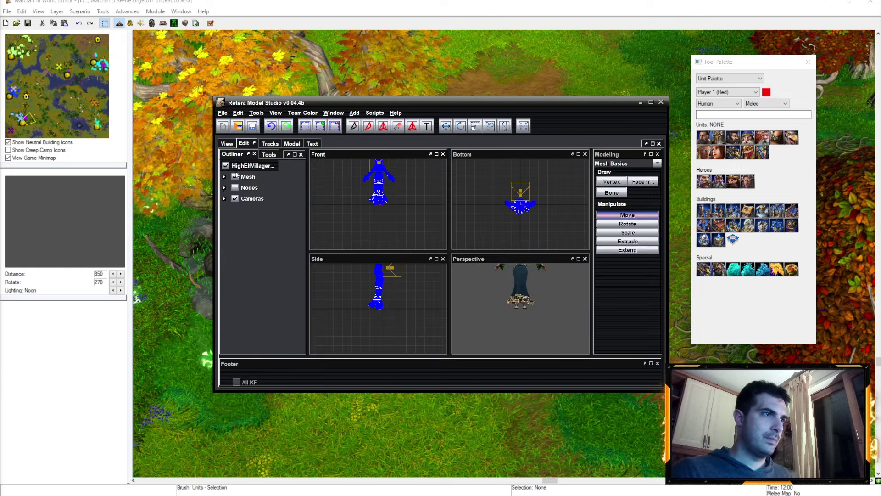
{"action": "left_click", "coordinate": [257, 112]}
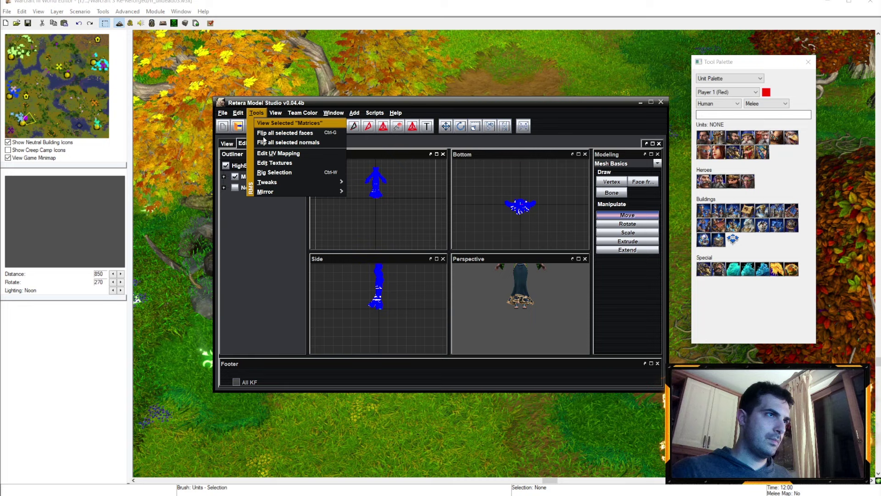
{"action": "left_click", "coordinate": [274, 163]}
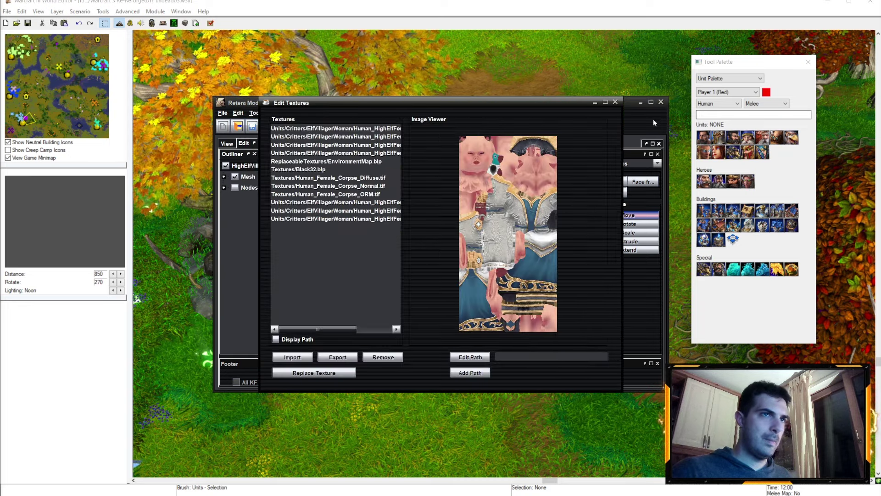
{"action": "left_click", "coordinate": [615, 102]}
{"action": "left_click", "coordinate": [226, 143]}
Preview the Walk Alternate and Stand Alternate animations
{"action": "left_click", "coordinate": [222, 113]}
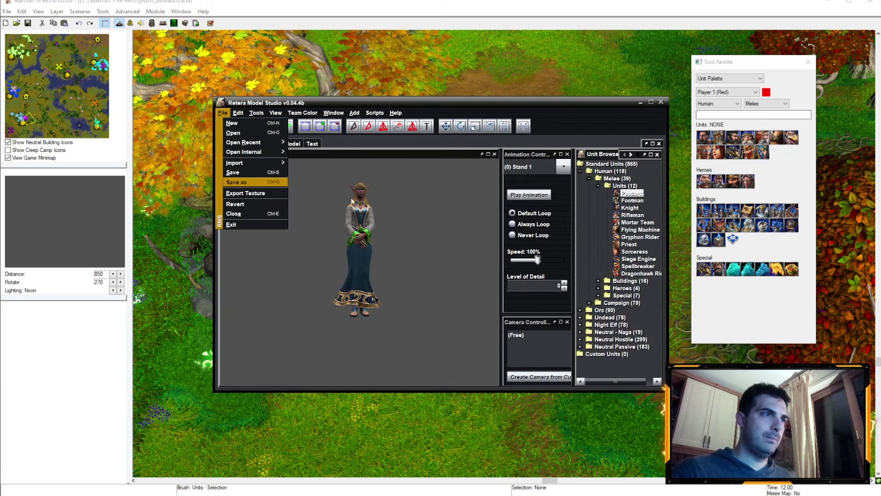
{"action": "left_click", "coordinate": [543, 167]}
{"action": "scroll", "coordinate": [537, 207], "scroll_direction": "down", "scroll_amount": 2}
{"action": "left_click", "coordinate": [525, 229]}
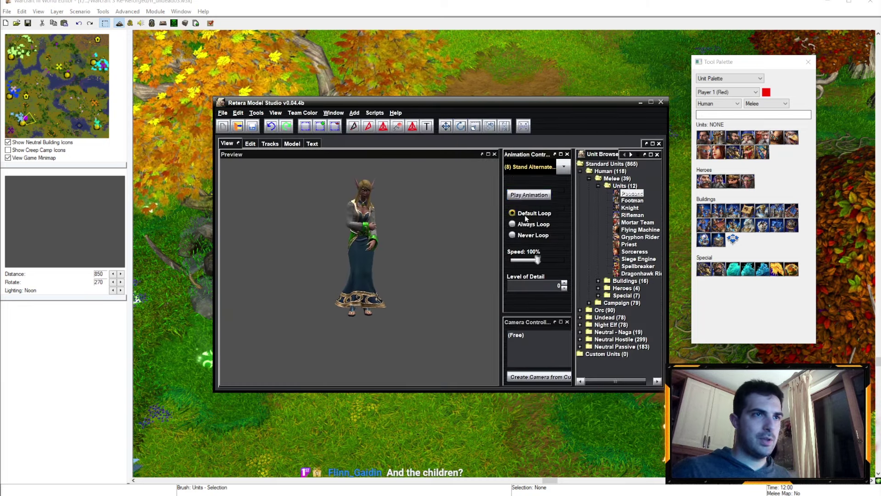
{"action": "left_click", "coordinate": [525, 169]}
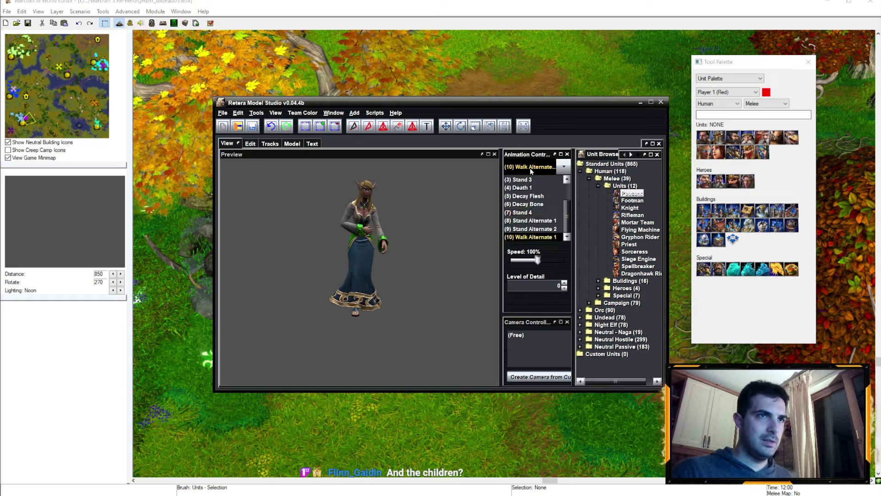
{"action": "left_click", "coordinate": [544, 224]}
{"action": "scroll", "coordinate": [538, 168], "scroll_direction": "down", "scroll_amount": 1}
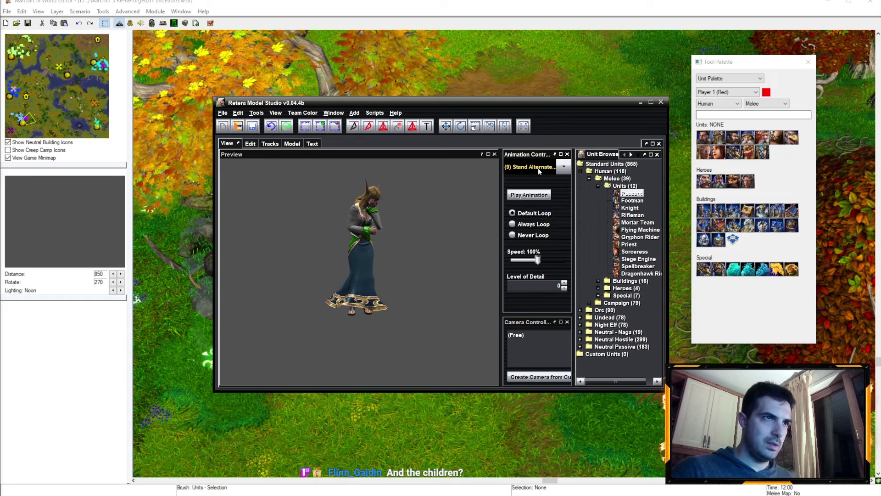
{"action": "left_click", "coordinate": [537, 169]}
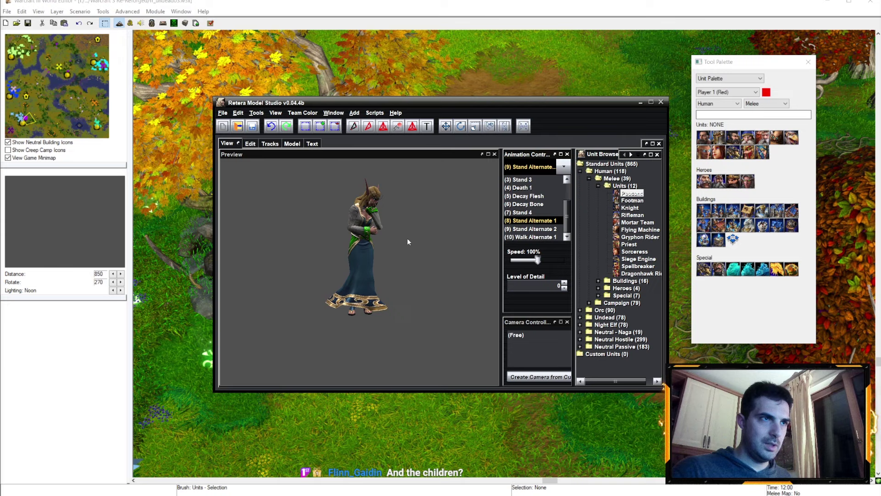
{"action": "left_click", "coordinate": [367, 232]}
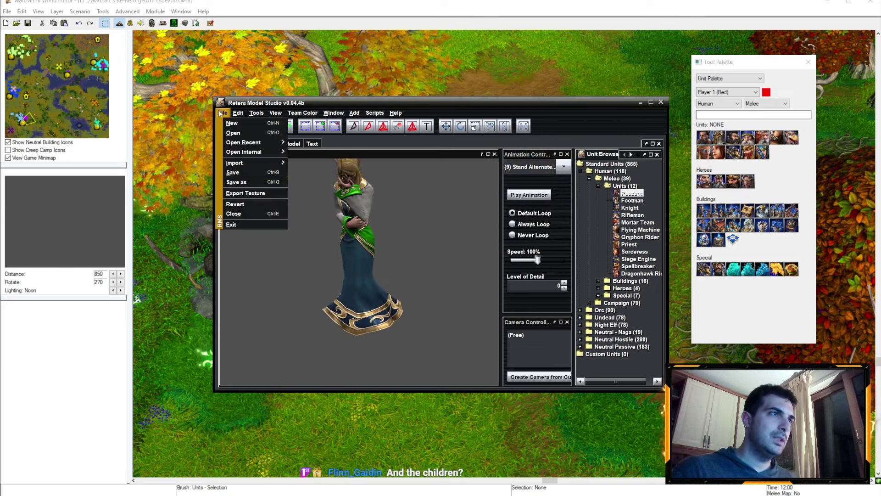
Overwrite HighElfVillagerWoman0.mdx and bring up the open-file list
{"action": "left_click", "coordinate": [236, 182]}
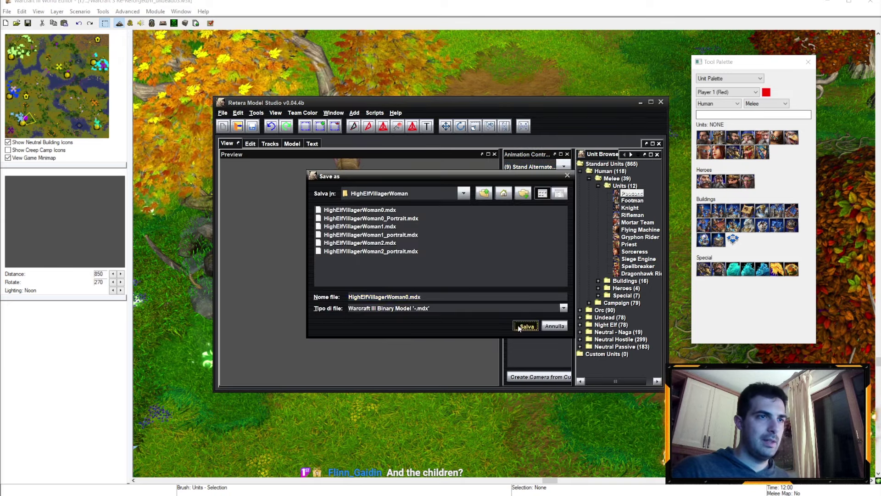
{"action": "left_click", "coordinate": [525, 325]}
{"action": "left_click", "coordinate": [422, 259]}
{"action": "left_click", "coordinate": [237, 125]}
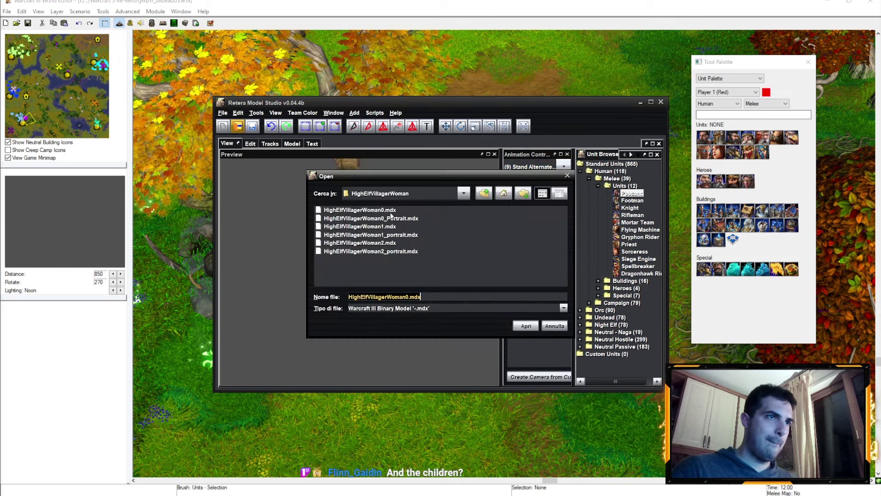
Load the villager woman portrait and rename it HighElfVillagerWoman0_Portrait in the Header
{"action": "left_click", "coordinate": [521, 325]}
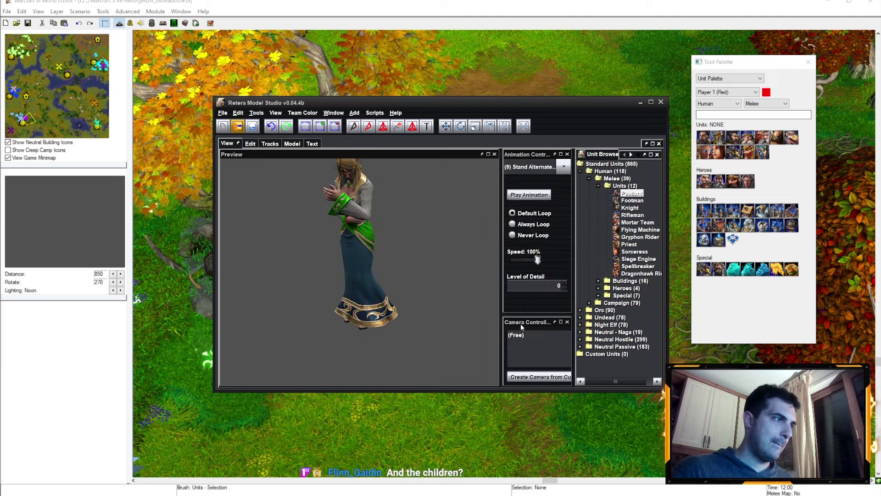
{"action": "left_click", "coordinate": [292, 143]}
{"action": "left_click", "coordinate": [248, 178]}
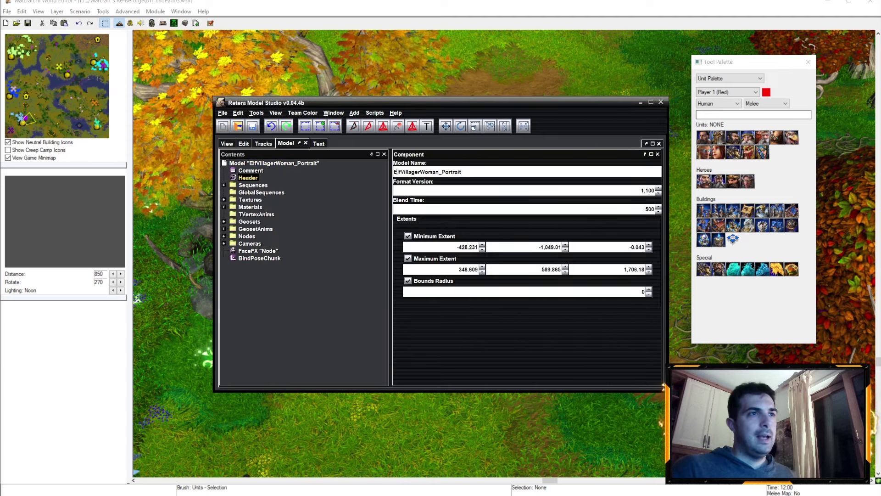
{"action": "type", "text": "High"}
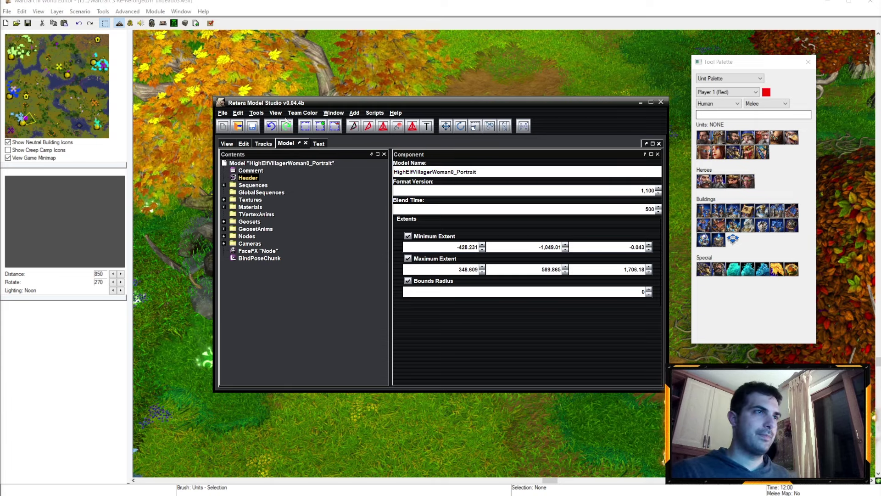
{"action": "left_click", "coordinate": [257, 113]}
Review the portrait's diffuse, emissive and hair textures, then view it through Portrait_Camera
{"action": "left_click", "coordinate": [270, 162]}
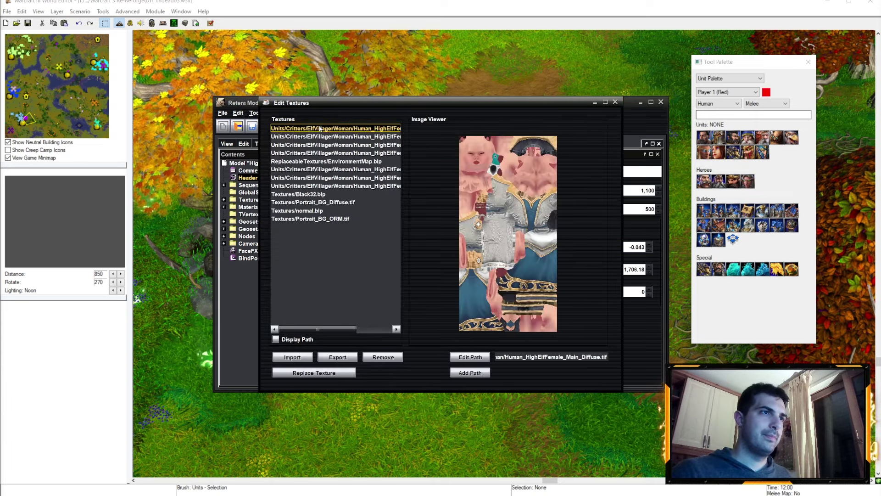
{"action": "left_click", "coordinate": [335, 169]}
{"action": "left_click", "coordinate": [334, 128]}
{"action": "left_click", "coordinate": [334, 161]}
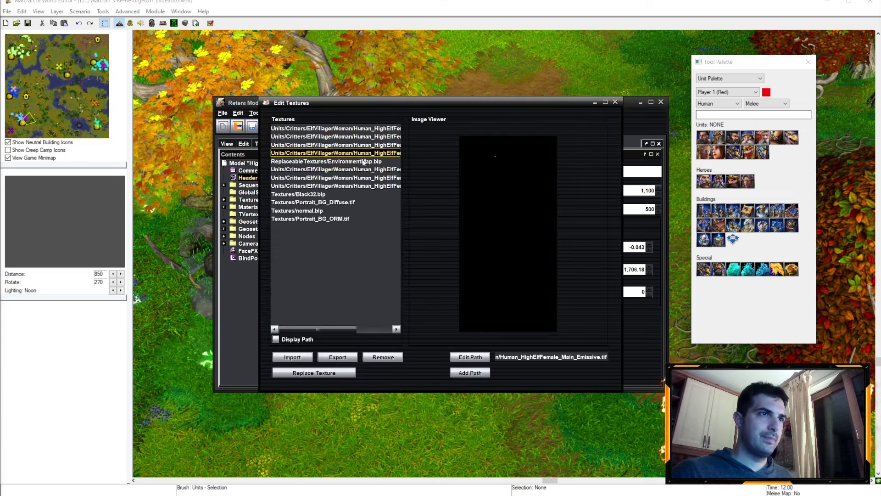
{"action": "left_click", "coordinate": [357, 169]}
{"action": "left_click", "coordinate": [352, 186]}
{"action": "left_click", "coordinate": [344, 177]}
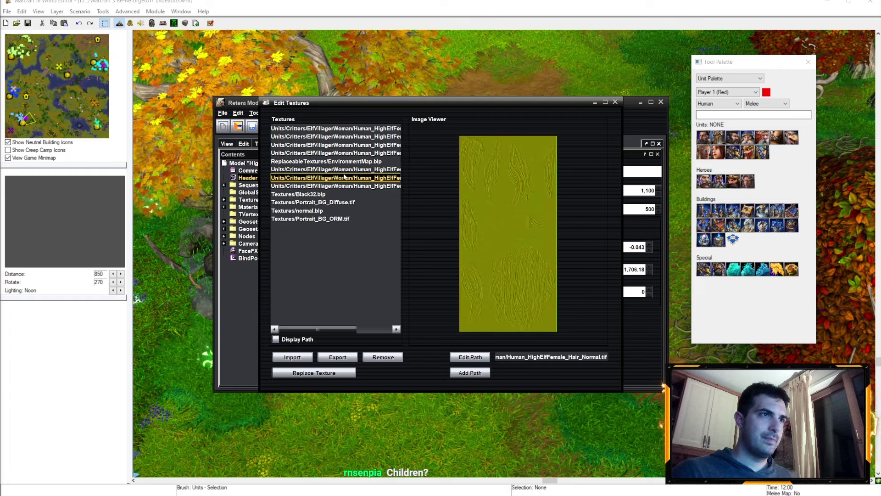
{"action": "left_click", "coordinate": [615, 101]}
{"action": "left_click", "coordinate": [227, 144]}
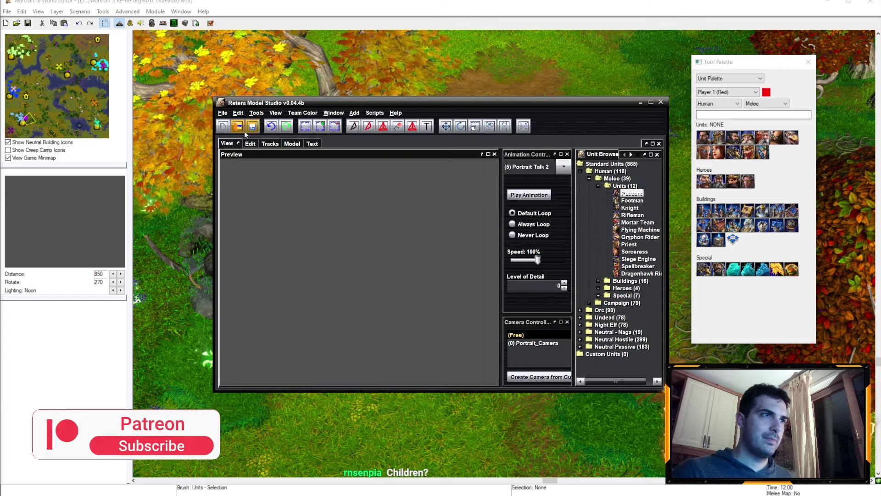
{"action": "left_click", "coordinate": [534, 343]}
Save the portrait model over its existing file
{"action": "left_click", "coordinate": [222, 112]}
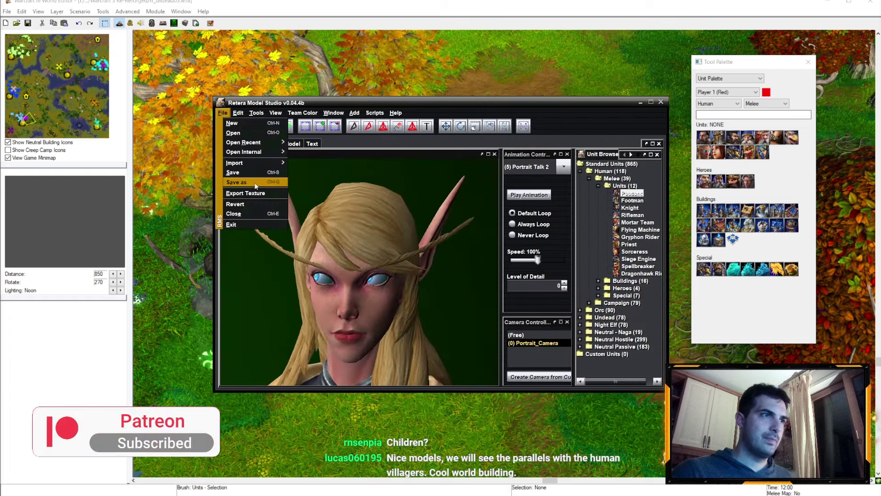
{"action": "left_click", "coordinate": [251, 182]}
{"action": "left_click", "coordinate": [525, 326]}
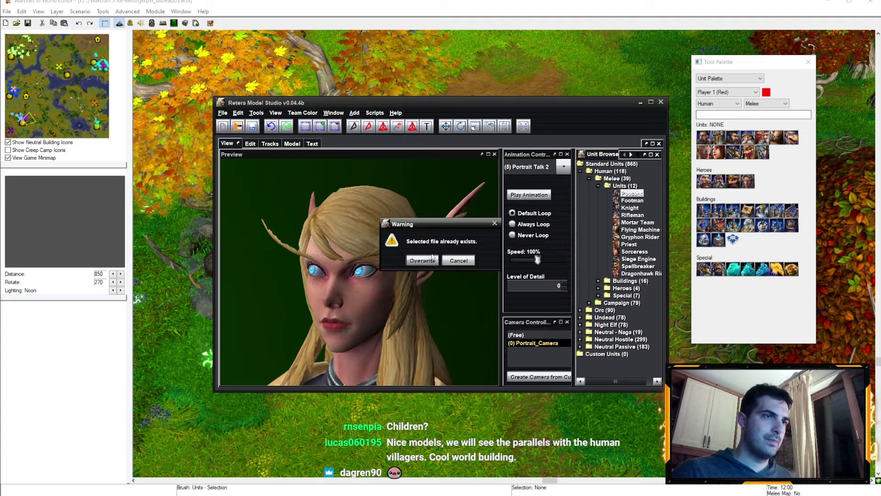
{"action": "left_click", "coordinate": [417, 260]}
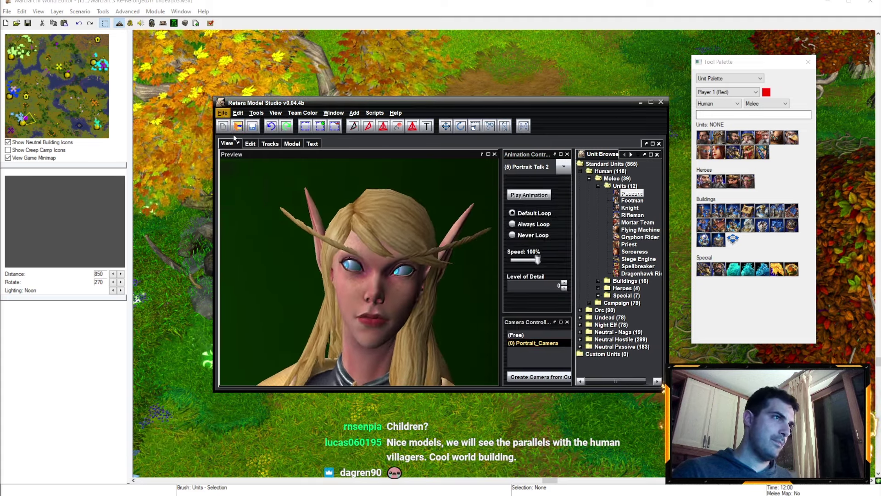
Open HighElfVillagerWoman1.mdx
{"action": "left_click", "coordinate": [222, 113]}
{"action": "left_click", "coordinate": [241, 137]}
{"action": "left_click", "coordinate": [359, 226]}
{"action": "left_click", "coordinate": [521, 326]}
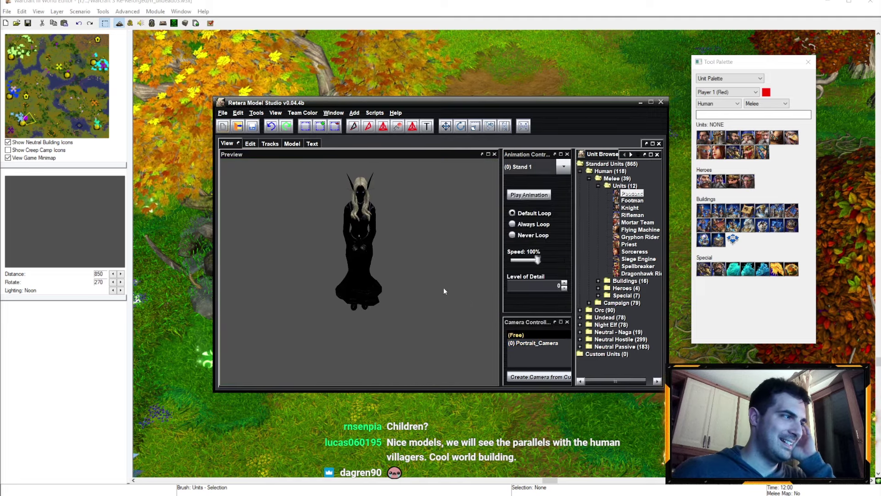
Inspect HighElfVillagerWoman1 and correct its broken main diffuse texture path
{"action": "left_click", "coordinate": [287, 143]}
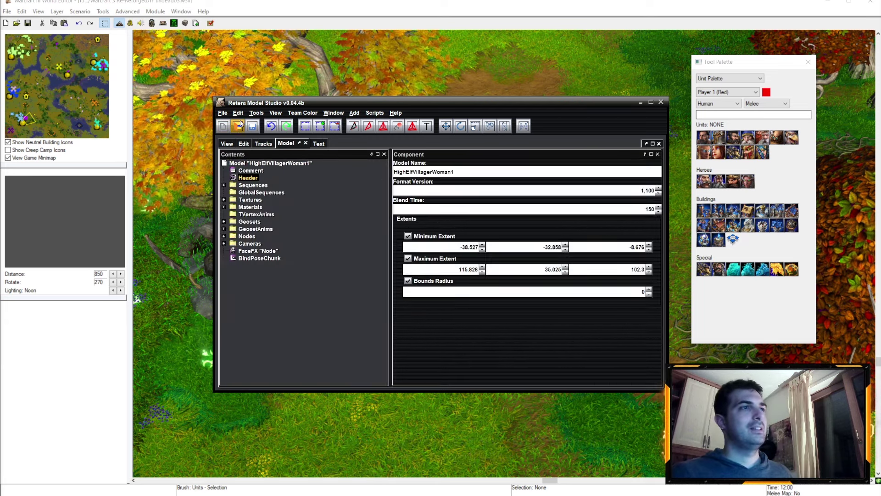
{"action": "left_click", "coordinate": [227, 143]}
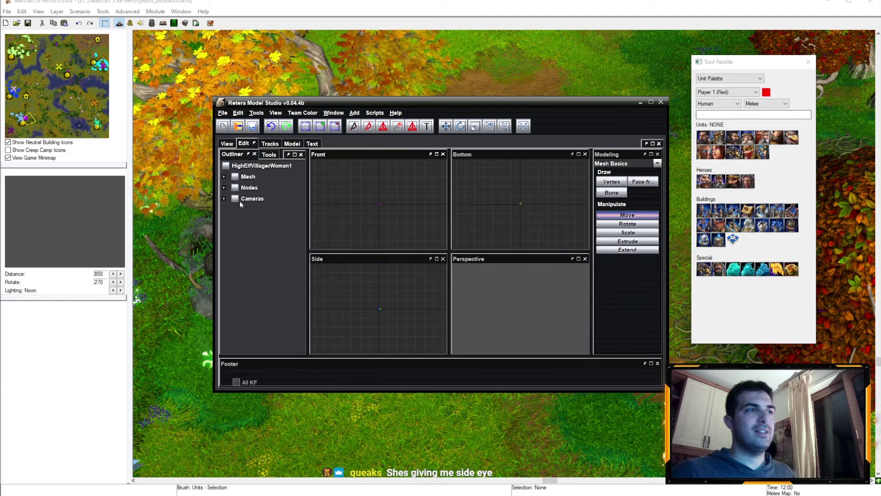
{"action": "left_click", "coordinate": [226, 143]}
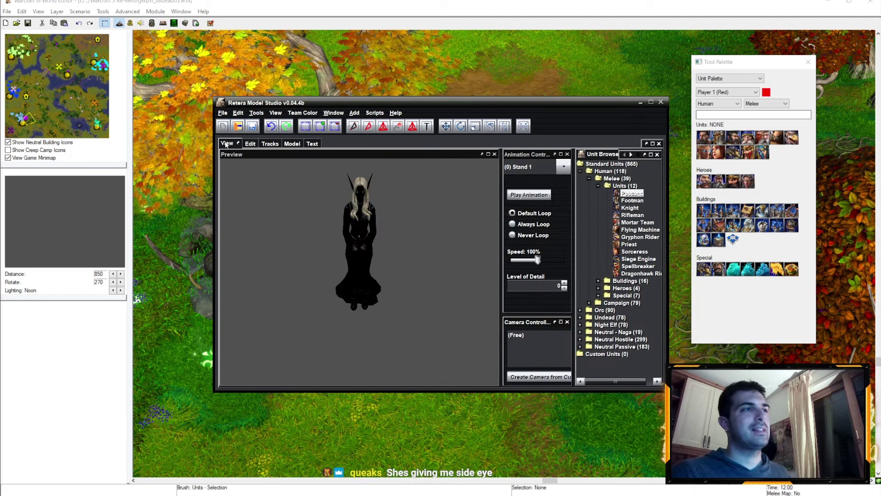
{"action": "left_click", "coordinate": [269, 113]}
{"action": "left_click", "coordinate": [333, 152]}
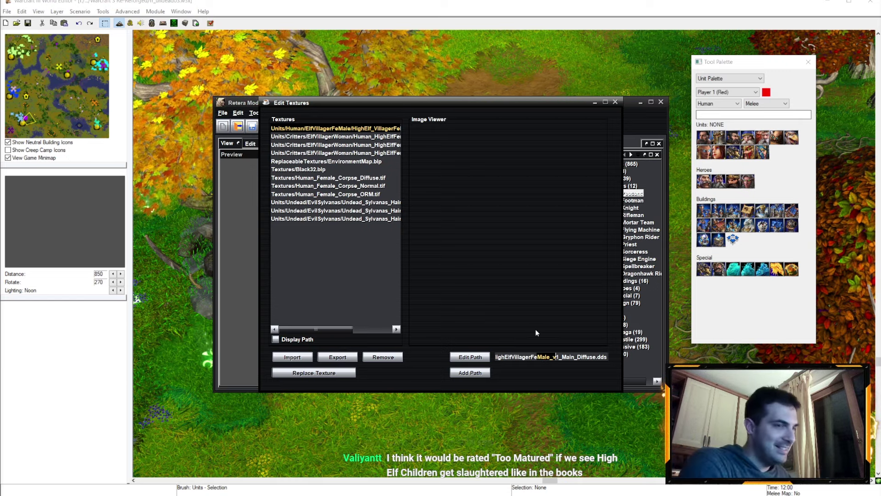
{"action": "key", "text": "BackSpace"}
{"action": "key", "text": "BackSpace"}
{"action": "key", "text": "BackSpace"}
{"action": "type", "text": "W"}
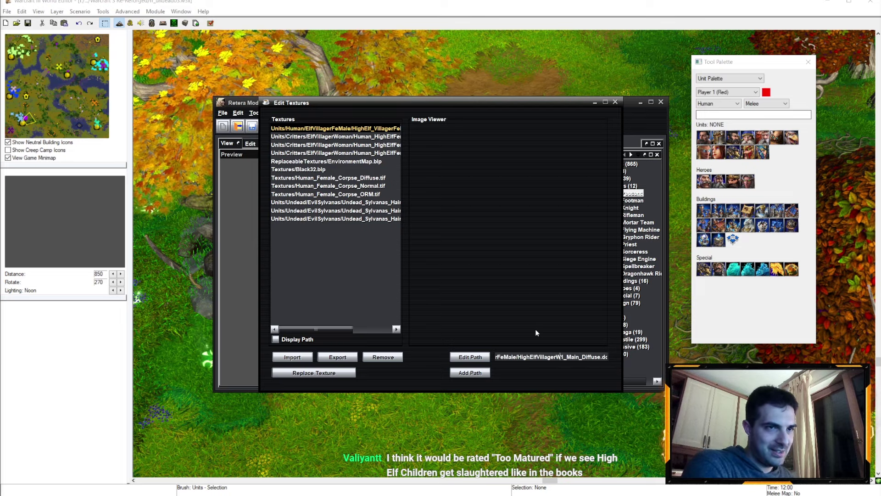
{"action": "type", "text": "oman"}
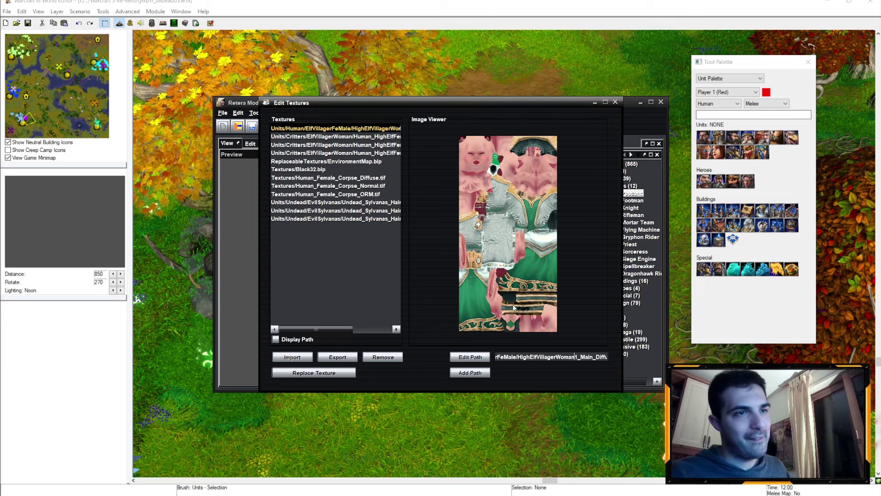
{"action": "left_click", "coordinate": [615, 102]}
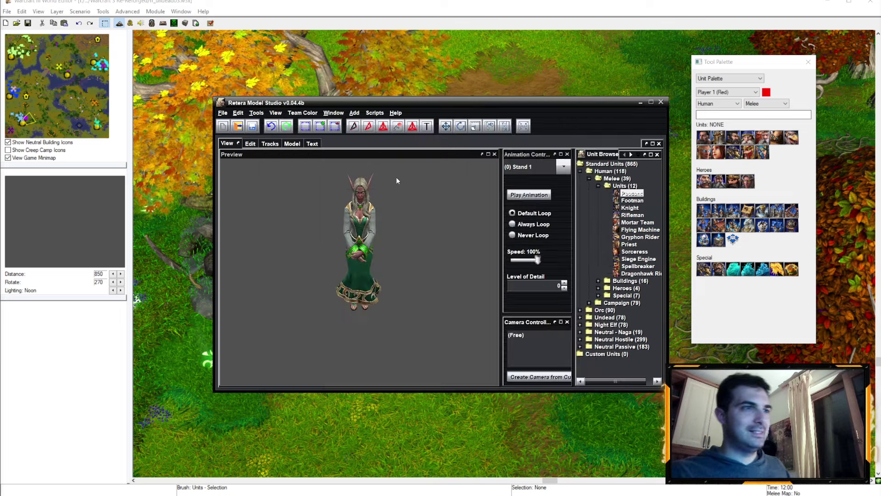
{"action": "scroll", "coordinate": [388, 247], "scroll_direction": "up", "scroll_amount": 3}
{"action": "scroll", "coordinate": [378, 234], "scroll_direction": "up", "scroll_amount": 2}
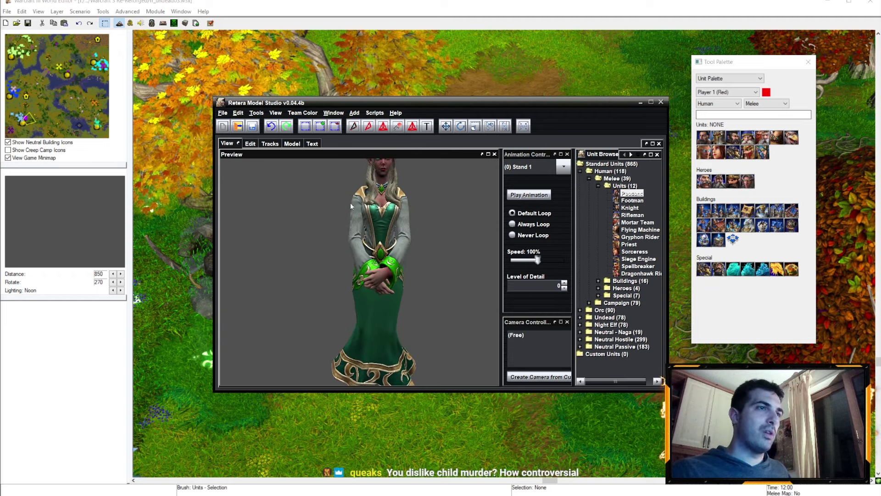
Save the model over HighElfVillagerWoman1.mdx
{"action": "left_click", "coordinate": [223, 112]}
{"action": "left_click", "coordinate": [240, 173]}
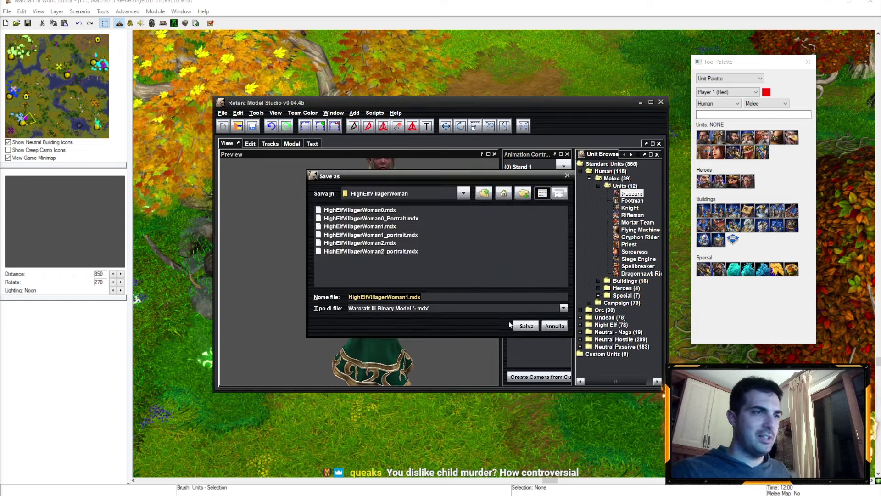
{"action": "left_click", "coordinate": [525, 325]}
Confirm overwriting HighElfVillagerWoman1.mdx and load the villager woman portrait model
{"action": "left_click", "coordinate": [421, 257]}
{"action": "left_click", "coordinate": [222, 112]}
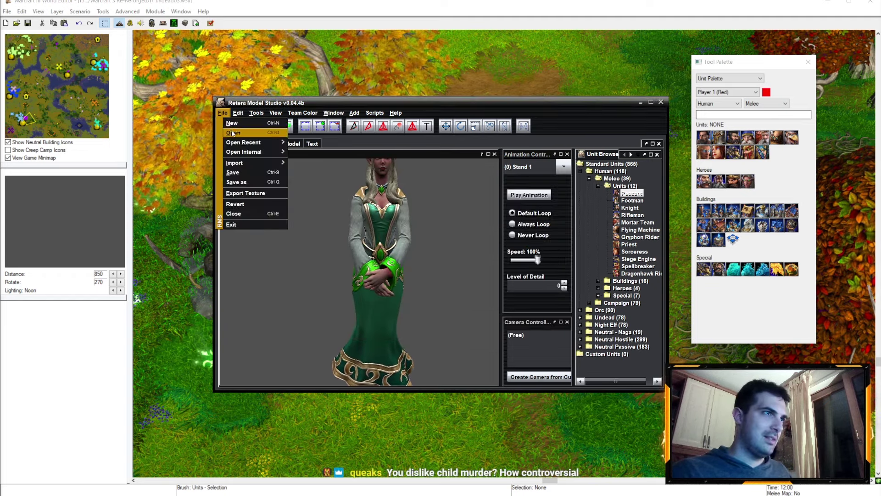
{"action": "left_click", "coordinate": [233, 133]}
{"action": "left_click", "coordinate": [525, 325]}
Rename the portrait model to HighElfVillagerWoman1_Portrait in the Header
{"action": "left_click", "coordinate": [294, 143]}
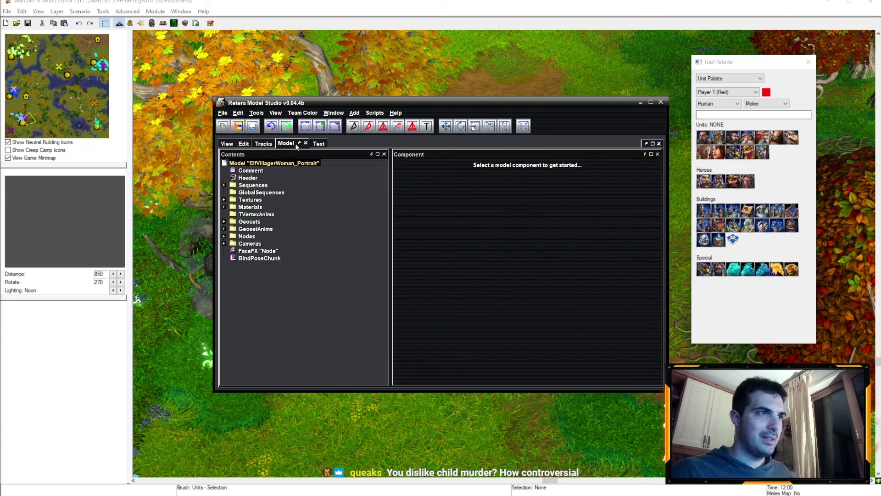
{"action": "left_click", "coordinate": [248, 177]}
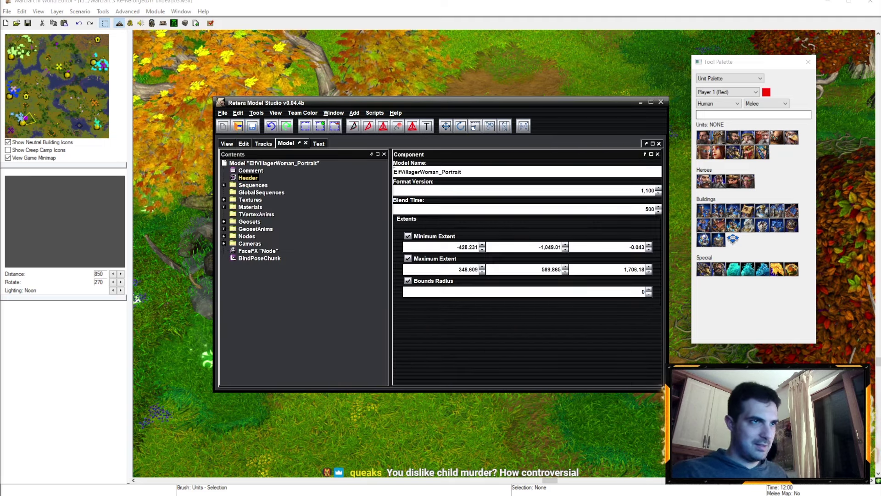
{"action": "double_click", "coordinate": [442, 170]}
{"action": "type", "text": "High"}
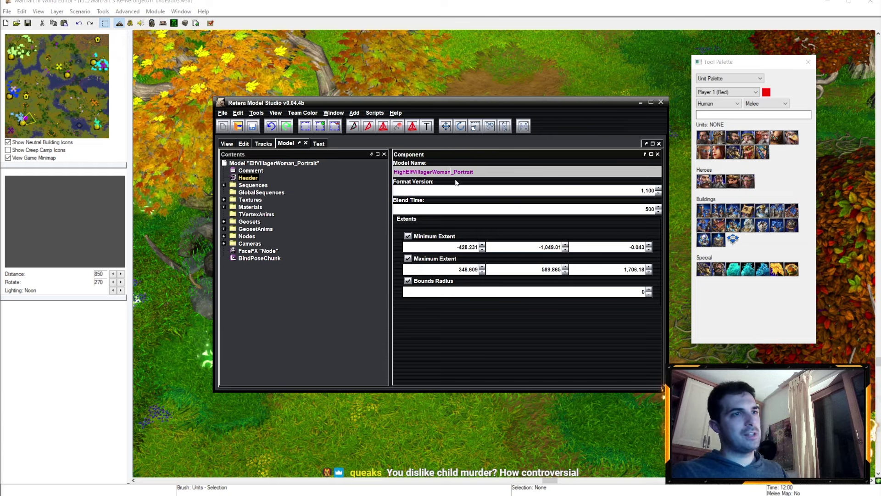
{"action": "type", "text": "1"}
{"action": "key", "text": "Return"}
Check the portrait's villager female diffuse texture and view it through the portrait camera
{"action": "left_click", "coordinate": [243, 143]}
{"action": "left_click", "coordinate": [256, 113]}
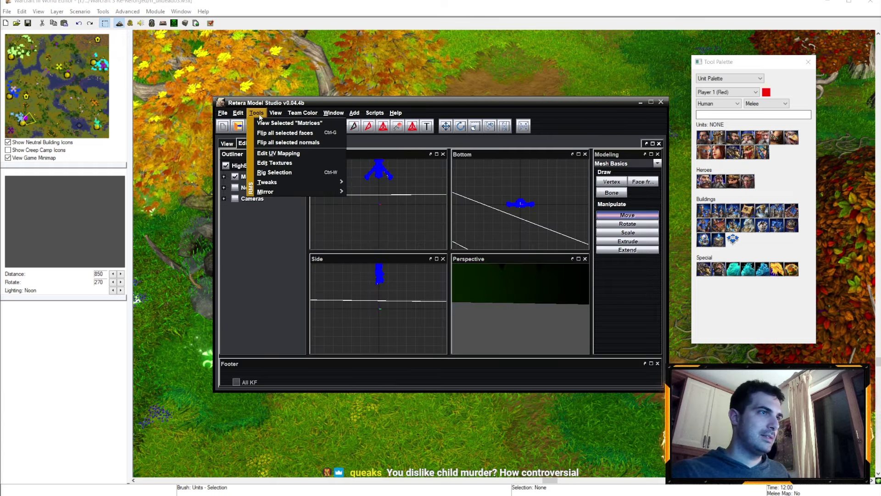
{"action": "left_click", "coordinate": [256, 112]}
{"action": "left_click", "coordinate": [275, 163]}
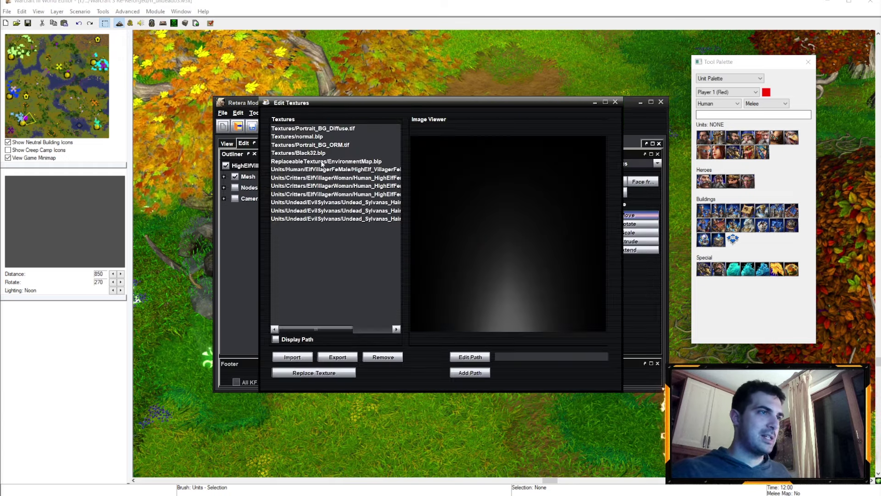
{"action": "left_click", "coordinate": [353, 171]}
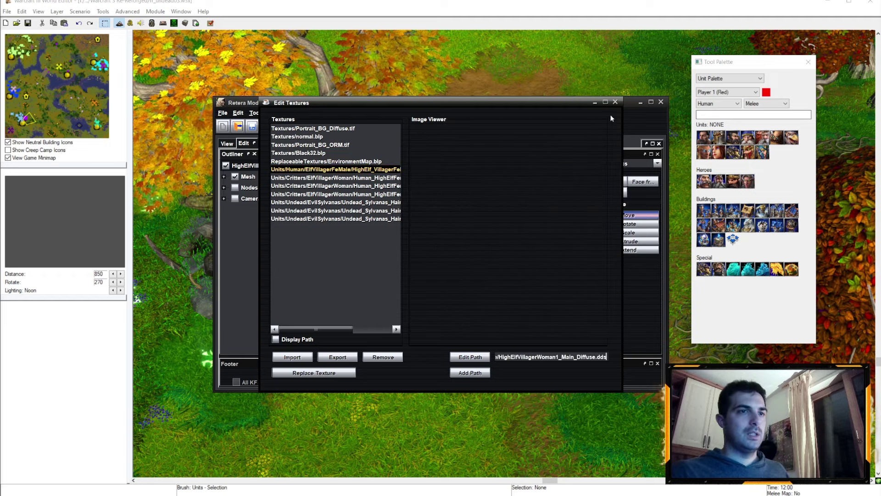
{"action": "left_click", "coordinate": [615, 102]}
{"action": "left_click", "coordinate": [227, 143]}
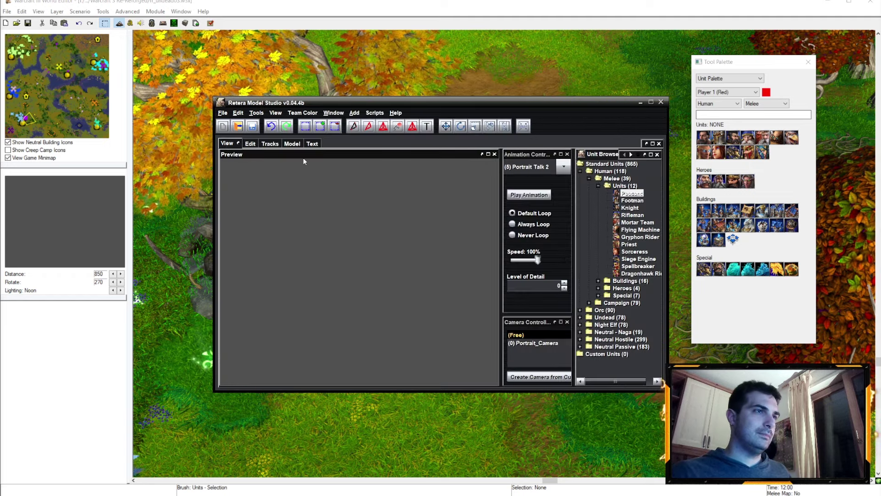
{"action": "left_click", "coordinate": [533, 343]}
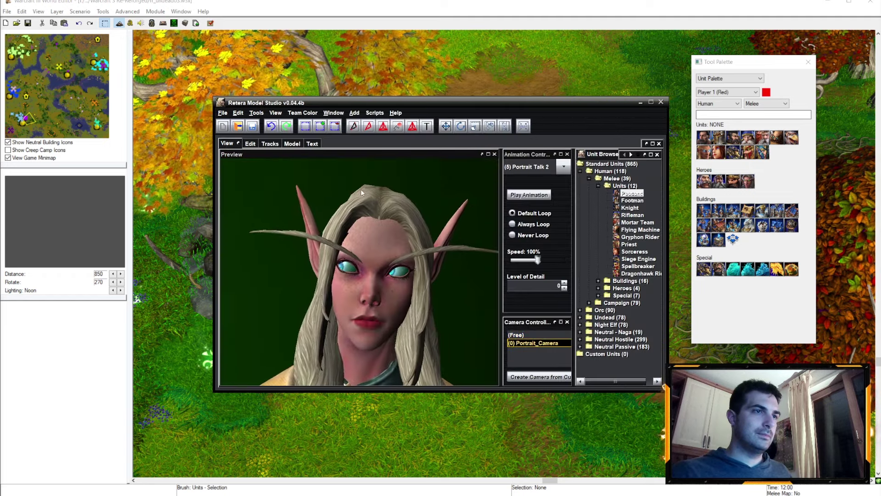
Save it as HighElfVillagerWoman1_portrait.mdx, overwriting the existing file
{"action": "left_click", "coordinate": [223, 112]}
{"action": "left_click", "coordinate": [237, 182]}
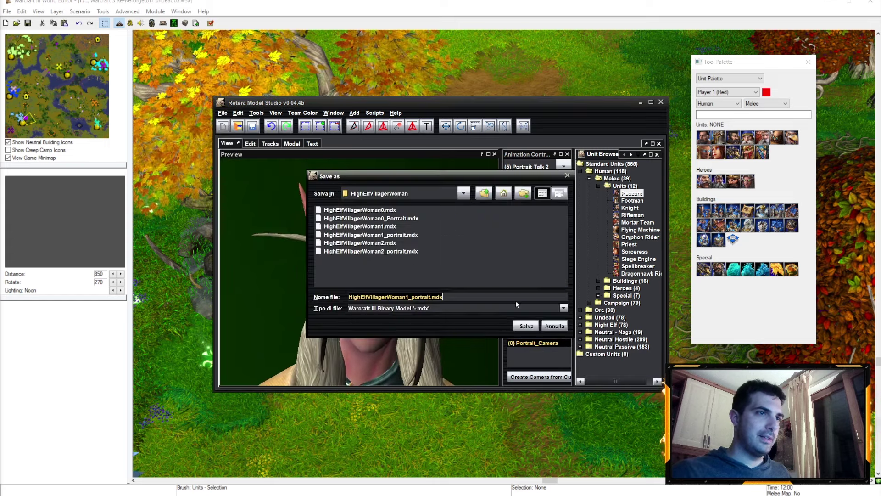
{"action": "left_click", "coordinate": [527, 326]}
{"action": "left_click", "coordinate": [420, 257]}
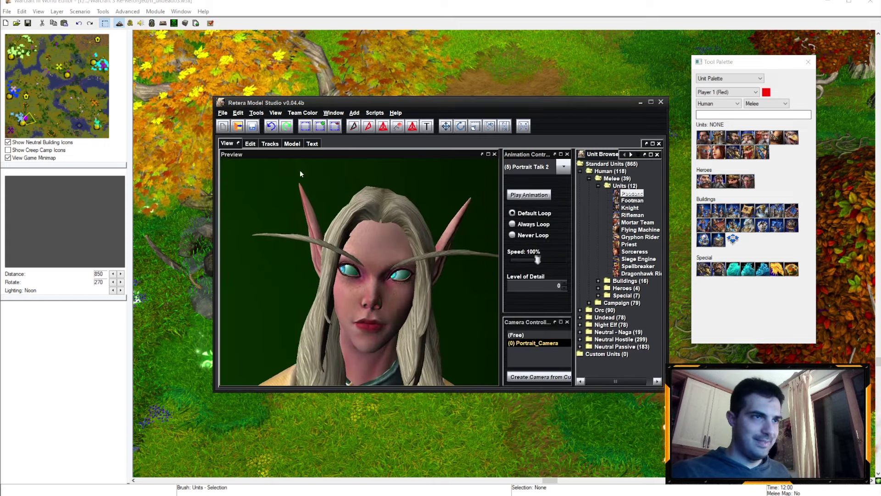
Open HighElfVillagerWoman2.mdx and rename the model HighElfVillagerWoman2 in the Header
{"action": "left_click", "coordinate": [222, 113]}
{"action": "left_click", "coordinate": [230, 135]}
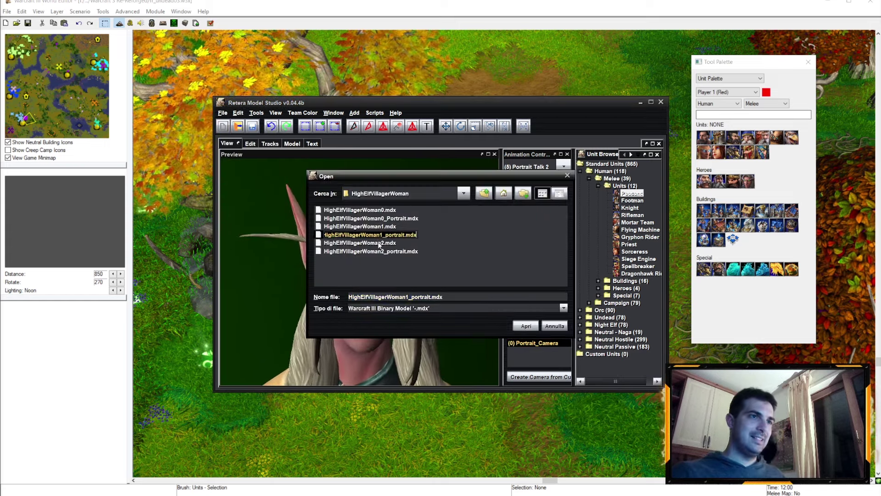
{"action": "left_click", "coordinate": [359, 242]}
{"action": "left_click", "coordinate": [525, 326]}
{"action": "left_click", "coordinate": [291, 143]}
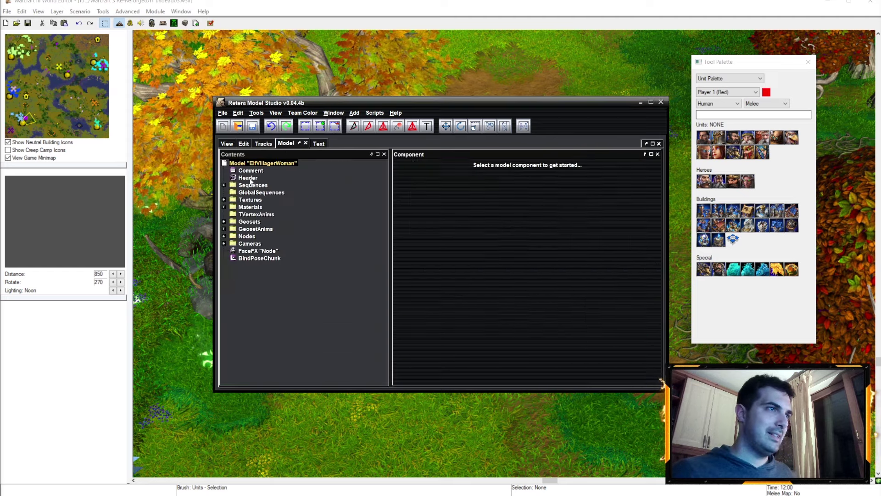
{"action": "left_click", "coordinate": [248, 178]}
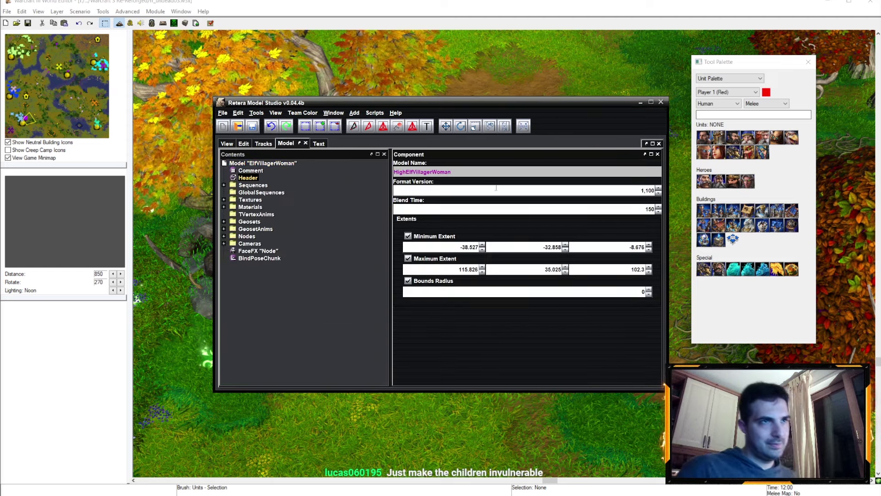
{"action": "type", "text": "2"}
{"action": "key", "text": "Return"}
Point the diffuse texture at HighElfVillagerWoman2_Main_Diffuse.dds and recheck the texture list
{"action": "left_click", "coordinate": [244, 144]}
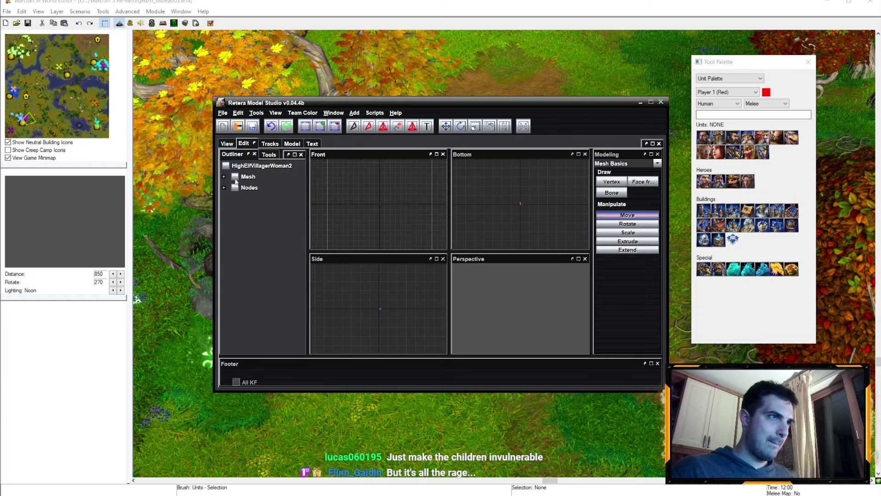
{"action": "left_click", "coordinate": [226, 143]}
{"action": "left_click", "coordinate": [237, 112]}
{"action": "left_click", "coordinate": [262, 161]}
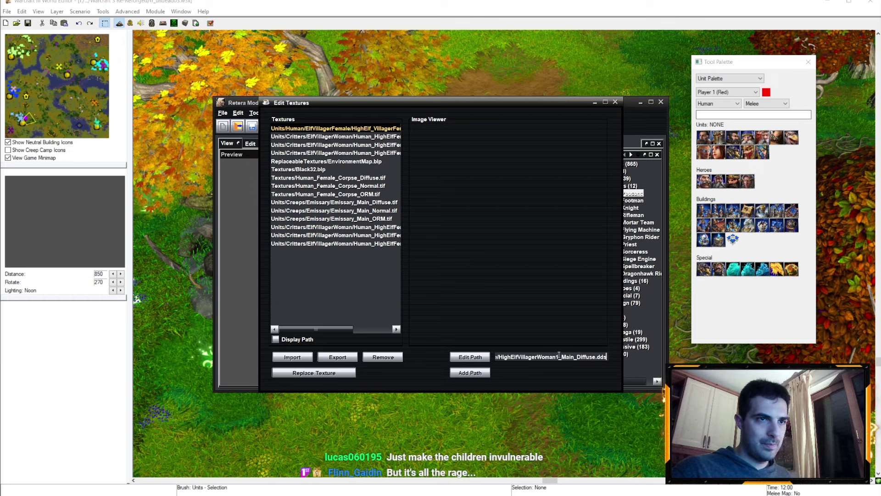
{"action": "key", "text": "Return"}
{"action": "type", "text": "2"}
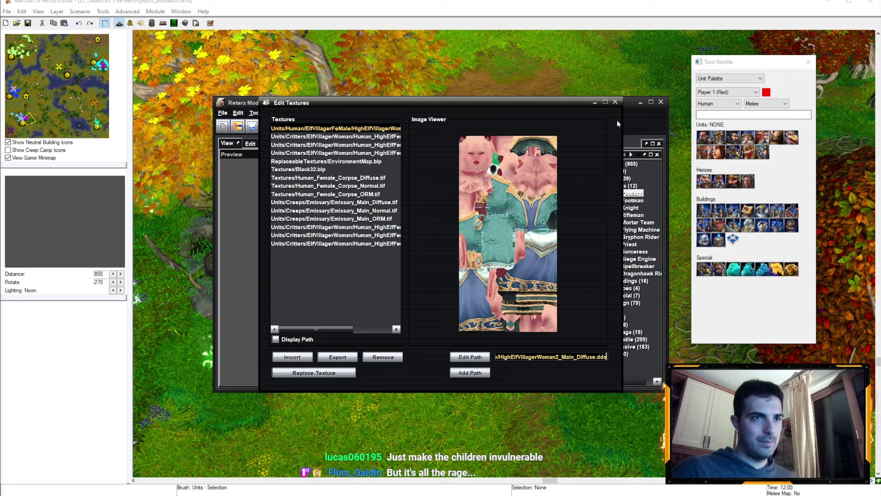
{"action": "left_click", "coordinate": [614, 103]}
{"action": "scroll", "coordinate": [372, 230], "scroll_direction": "up", "scroll_amount": 3}
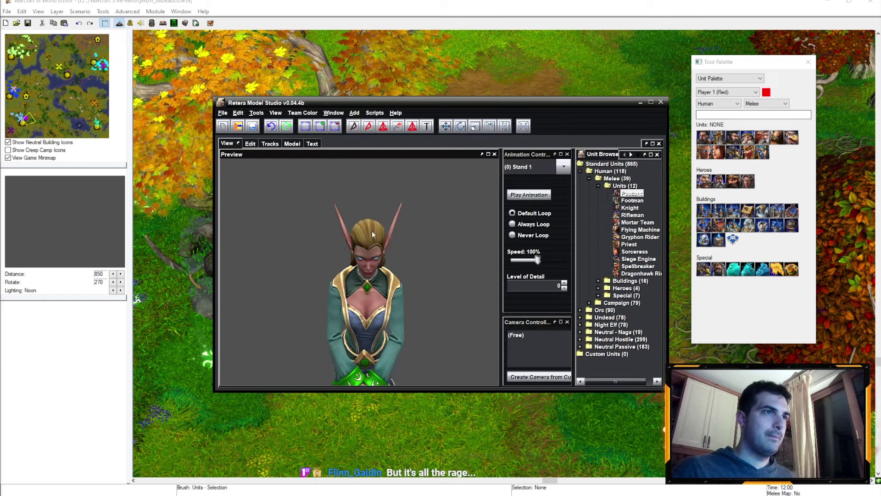
{"action": "scroll", "coordinate": [372, 231], "scroll_direction": "up", "scroll_amount": 2}
{"action": "left_click", "coordinate": [256, 113]}
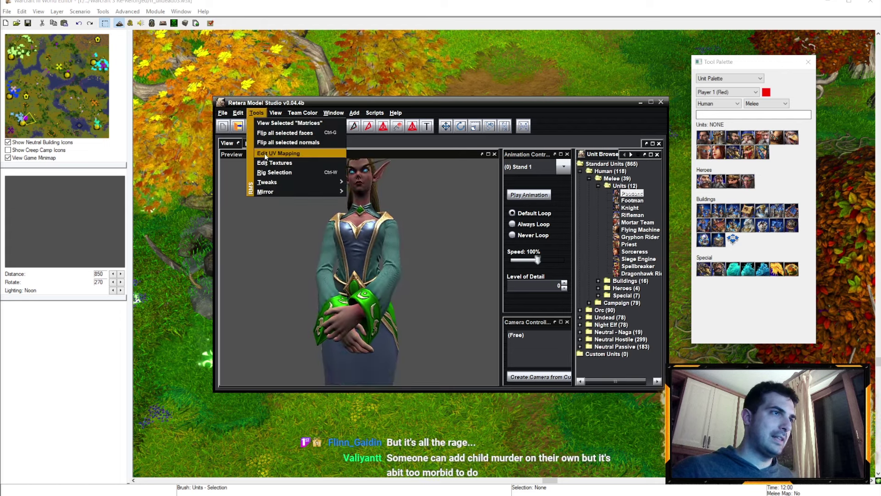
{"action": "left_click", "coordinate": [265, 154]}
{"action": "left_click", "coordinate": [614, 102]}
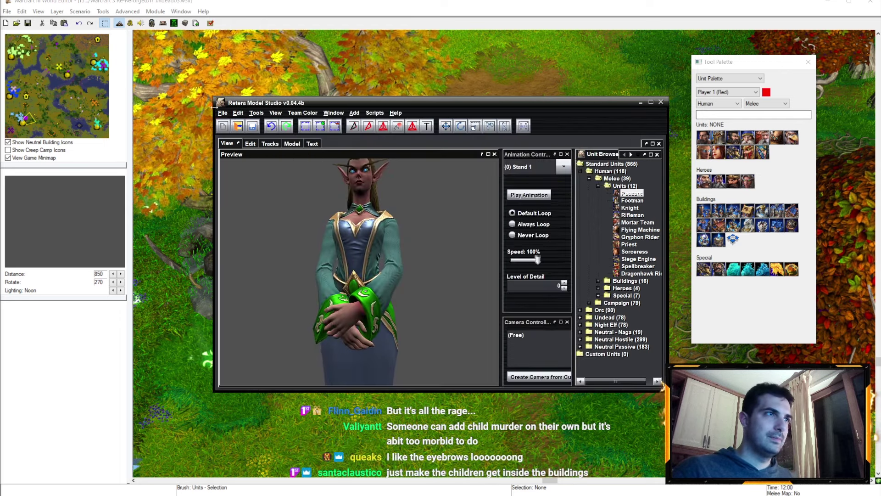
Save over HighElfVillagerWoman2.mdx and turn the textured model to inspect it
{"action": "left_click", "coordinate": [222, 112]}
{"action": "left_click", "coordinate": [263, 183]}
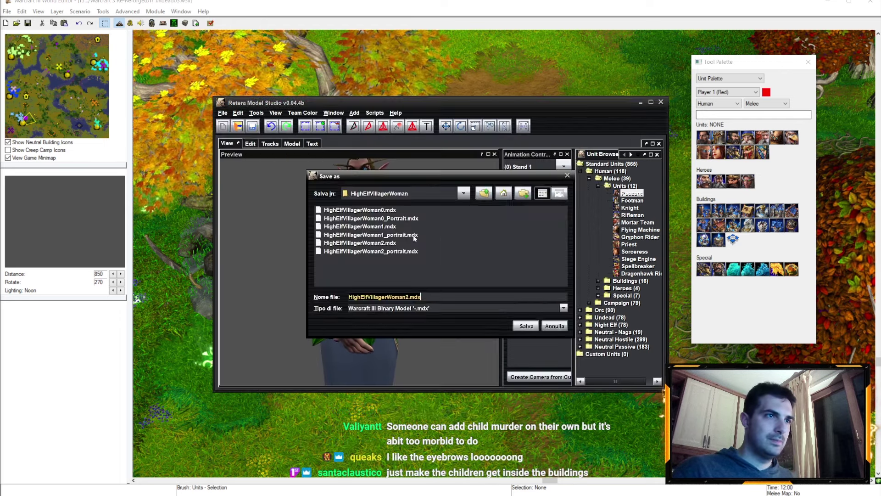
{"action": "left_click", "coordinate": [526, 328]}
{"action": "left_click", "coordinate": [408, 258]}
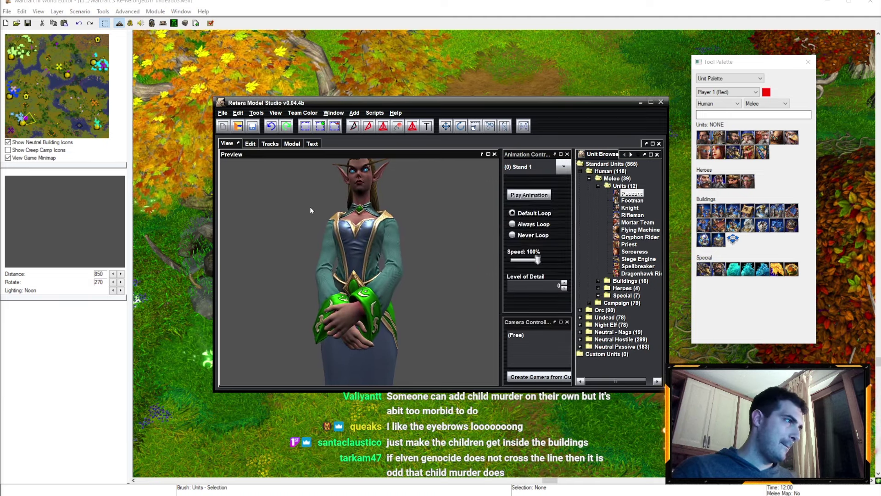
{"action": "scroll", "coordinate": [319, 218], "scroll_direction": "down", "scroll_amount": 3}
{"action": "scroll", "coordinate": [318, 218], "scroll_direction": "up", "scroll_amount": 8}
{"action": "scroll", "coordinate": [354, 242], "scroll_direction": "up", "scroll_amount": 1}
{"action": "mouse_move", "coordinate": [353, 242]}
{"action": "middle_mouse_down"}
{"action": "mouse_move", "coordinate": [343, 242]}
{"action": "mouse_move", "coordinate": [350, 261]}
{"action": "middle_mouse_up"}
{"action": "scroll", "coordinate": [344, 242], "scroll_direction": "up", "scroll_amount": 2}
{"action": "scroll", "coordinate": [337, 242], "scroll_direction": "down", "scroll_amount": 4}
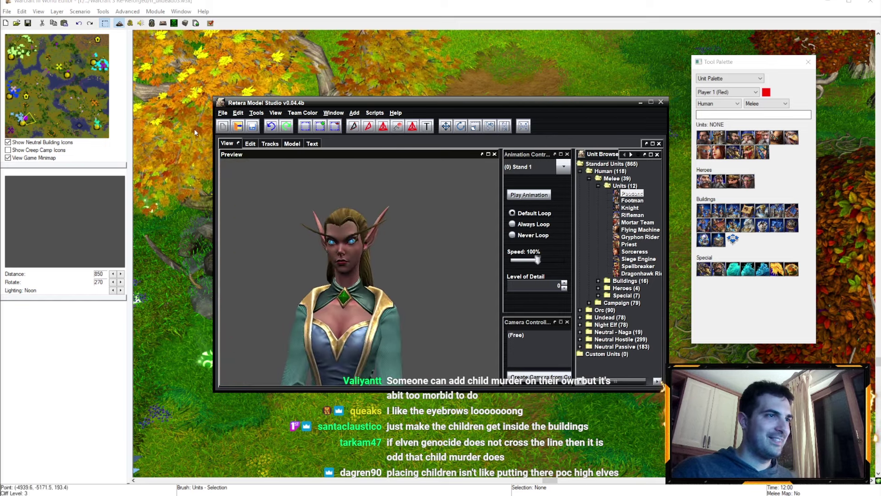
{"action": "left_click", "coordinate": [223, 113]}
{"action": "left_click", "coordinate": [231, 133]}
Open HighElfVillagerWoman2_portrait.mdx and check its header and villager female diffuse texture
{"action": "double_click", "coordinate": [369, 252]}
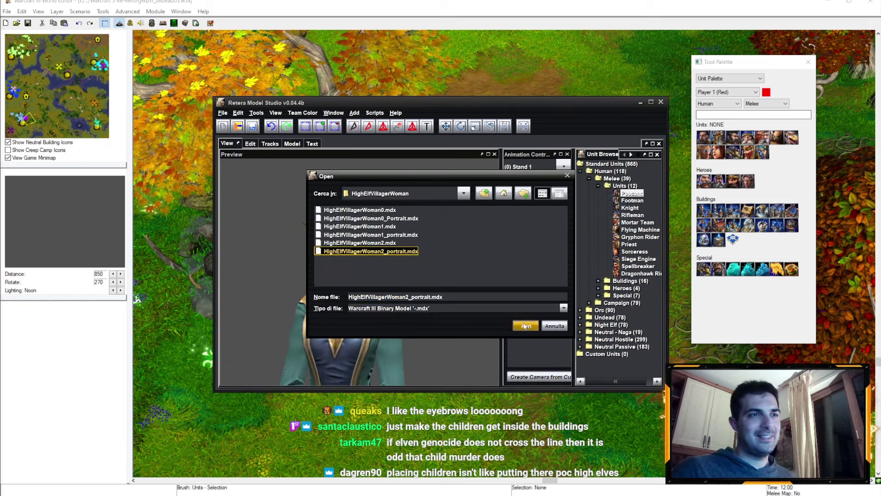
{"action": "left_click", "coordinate": [286, 143]}
{"action": "left_click", "coordinate": [248, 178]}
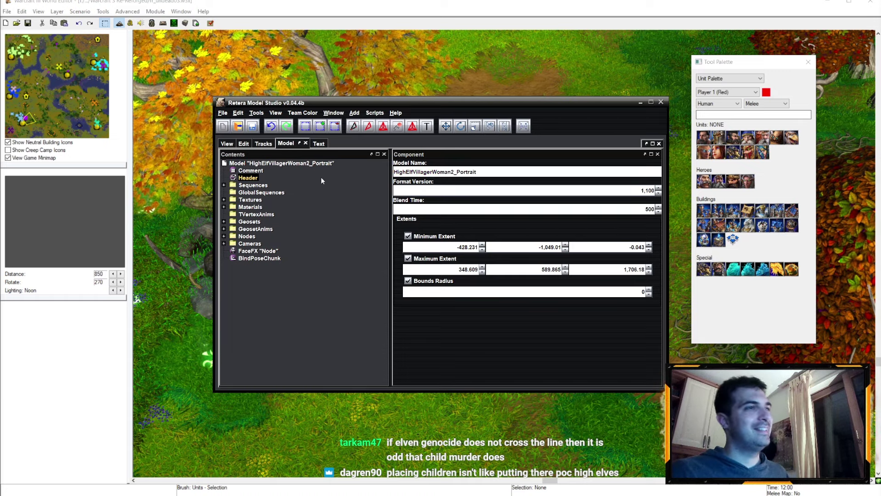
{"action": "left_click", "coordinate": [244, 143]}
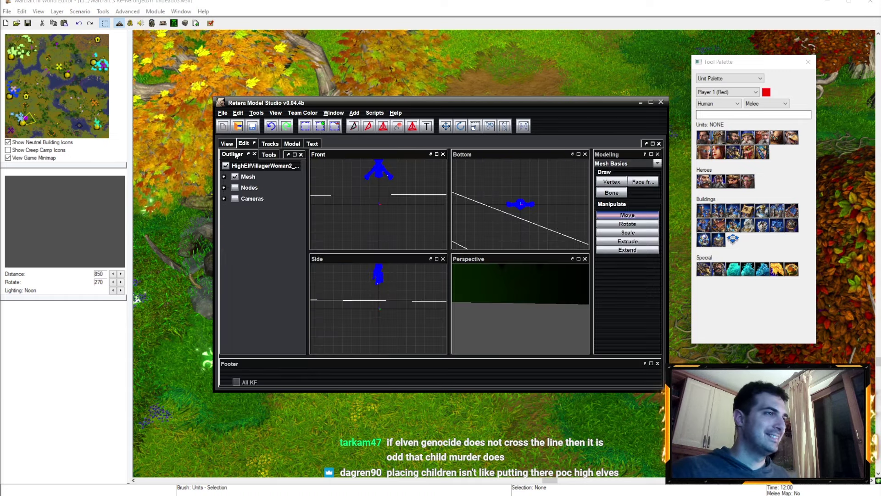
{"action": "left_click", "coordinate": [239, 113]}
{"action": "left_click", "coordinate": [311, 146]}
{"action": "left_click", "coordinate": [321, 169]}
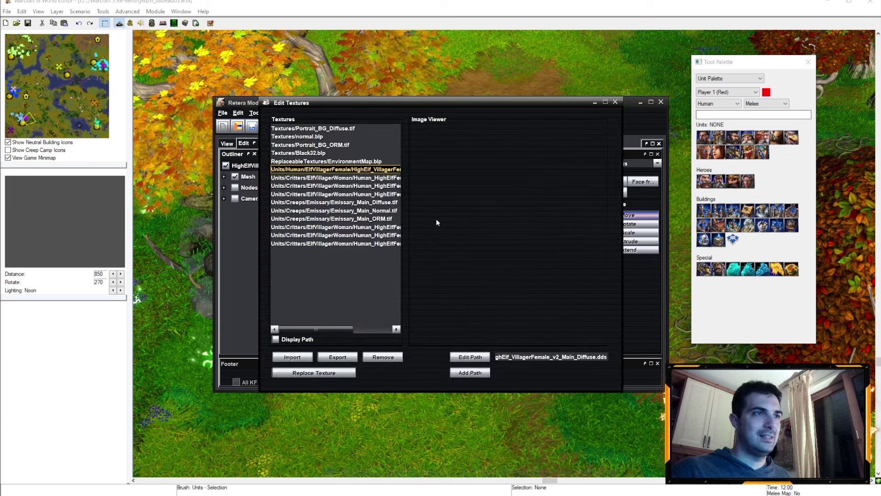
{"action": "left_click", "coordinate": [615, 103]}
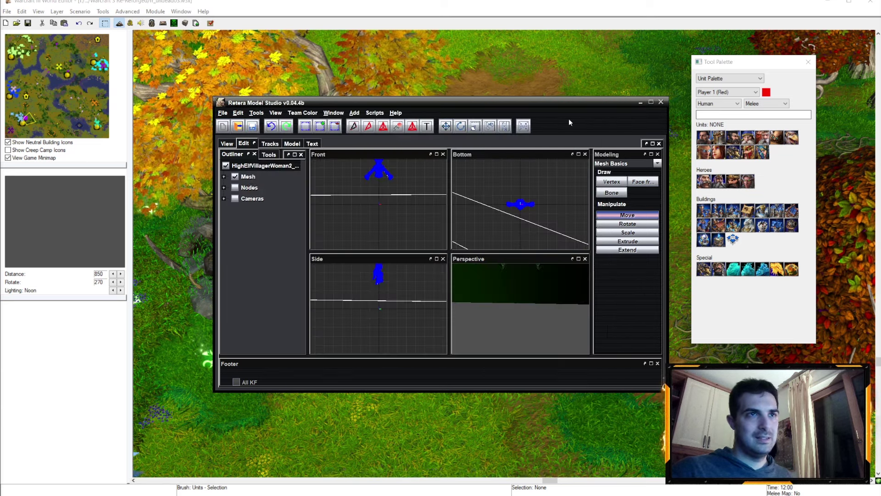
{"action": "left_click", "coordinate": [227, 143]}
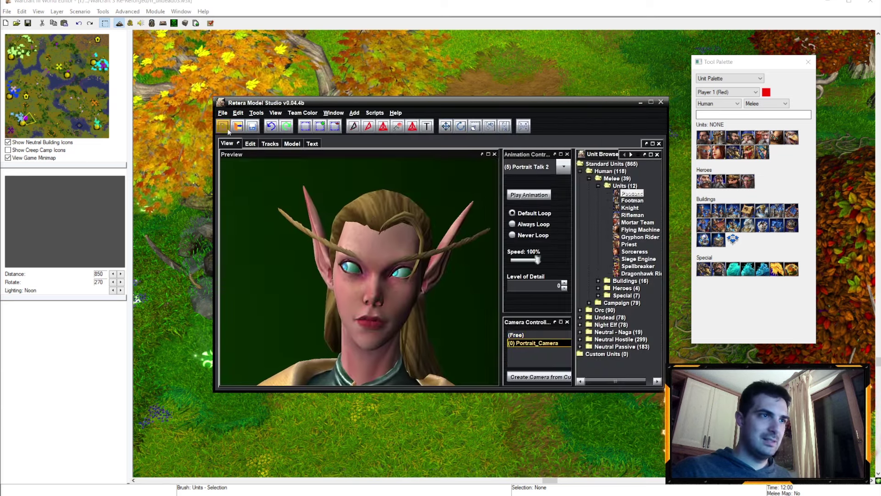
Save the portrait over HighElfVillagerWoman2_portrait.mdx
{"action": "left_click", "coordinate": [222, 113]}
{"action": "left_click", "coordinate": [257, 190]}
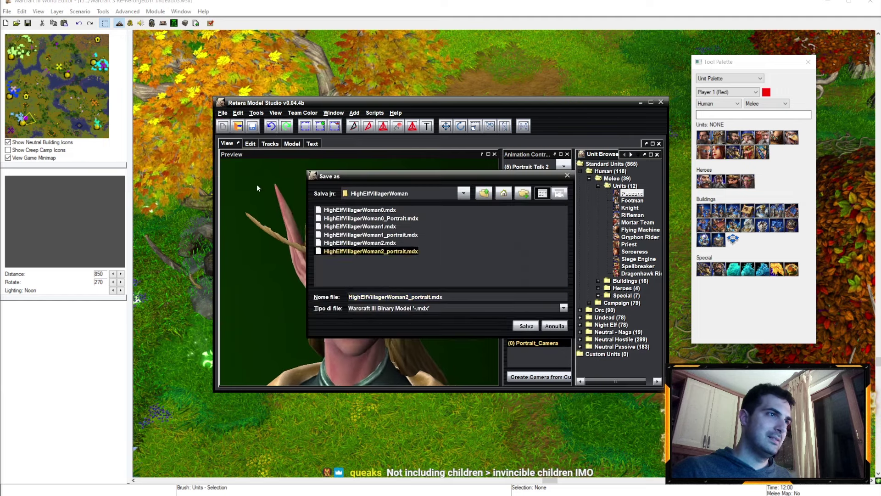
{"action": "left_click", "coordinate": [511, 323]}
{"action": "left_click", "coordinate": [416, 260]}
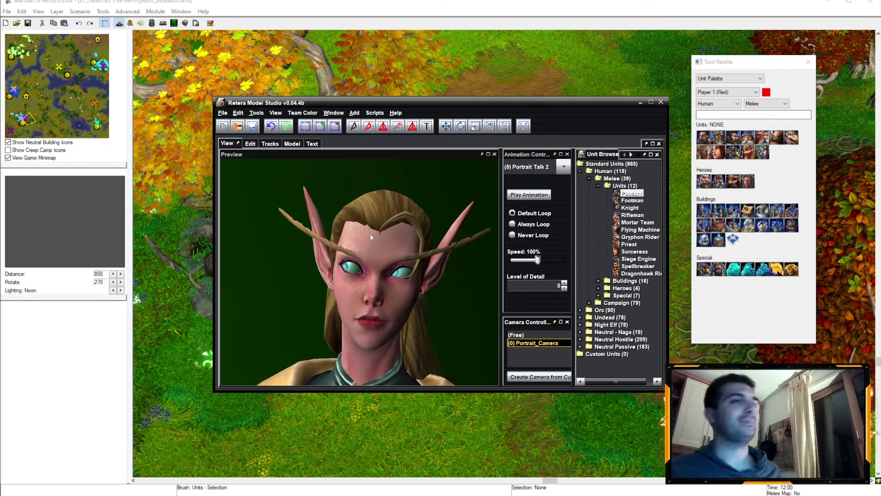
{"action": "left_click", "coordinate": [285, 143]}
{"action": "left_click", "coordinate": [250, 169]}
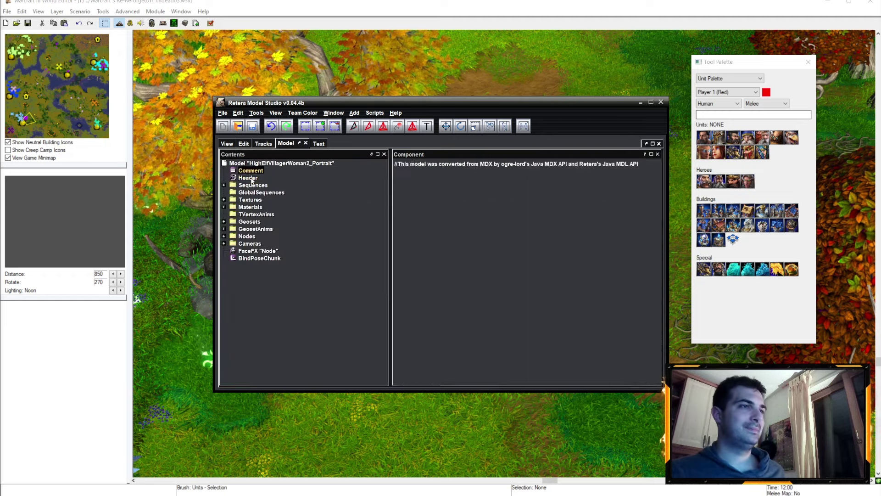
{"action": "left_click", "coordinate": [226, 143]}
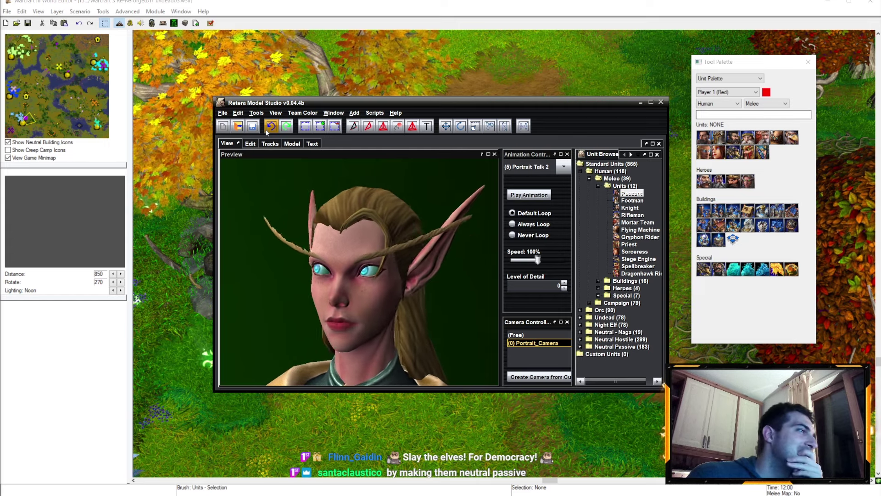
{"action": "left_click", "coordinate": [223, 113]}
Browse up to Buildings > Undead > Deatholme and load Deatholme.mdx
{"action": "left_click", "coordinate": [232, 133]}
{"action": "left_click", "coordinate": [483, 193]}
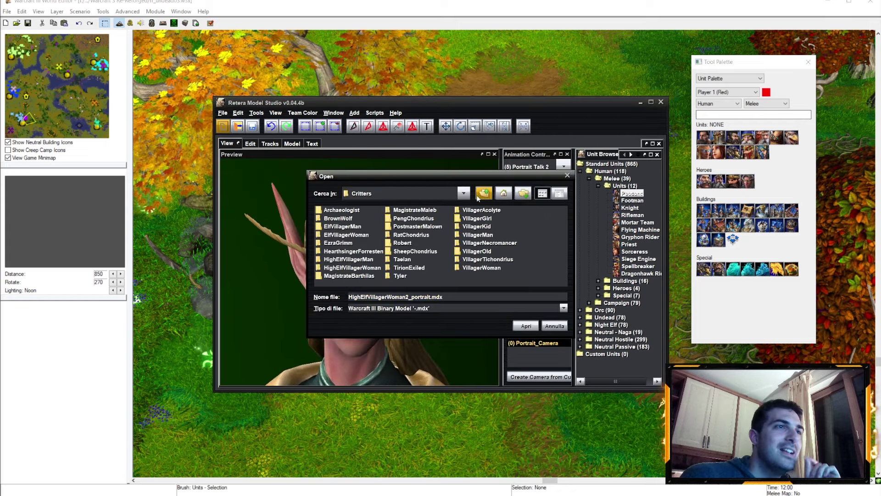
{"action": "left_click", "coordinate": [483, 194]}
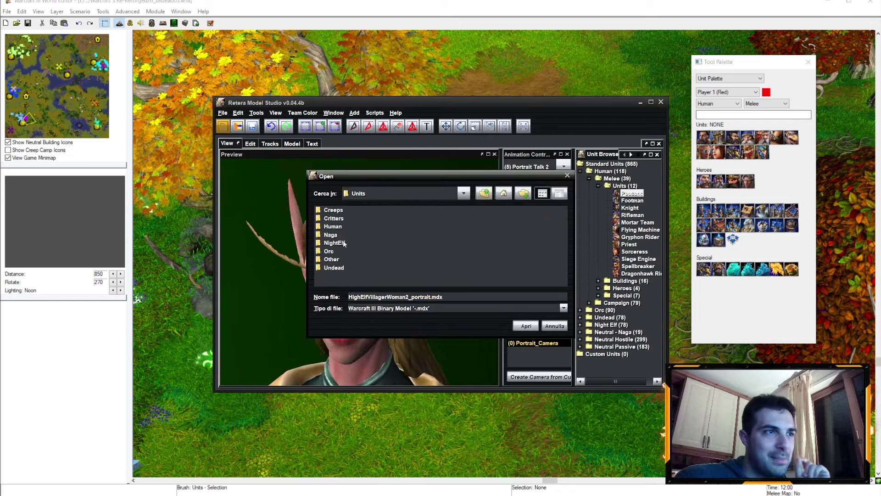
{"action": "left_click", "coordinate": [483, 194]}
{"action": "double_click", "coordinate": [334, 210]}
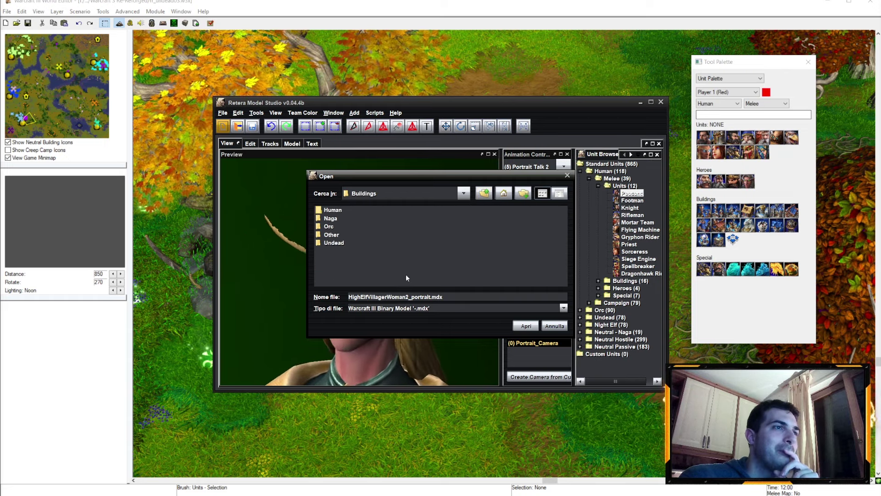
{"action": "left_click", "coordinate": [335, 243]}
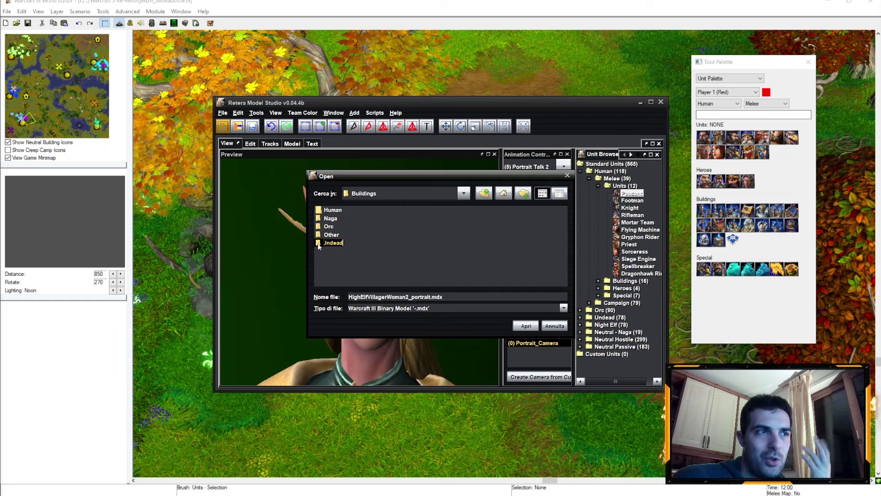
{"action": "double_click", "coordinate": [328, 244]}
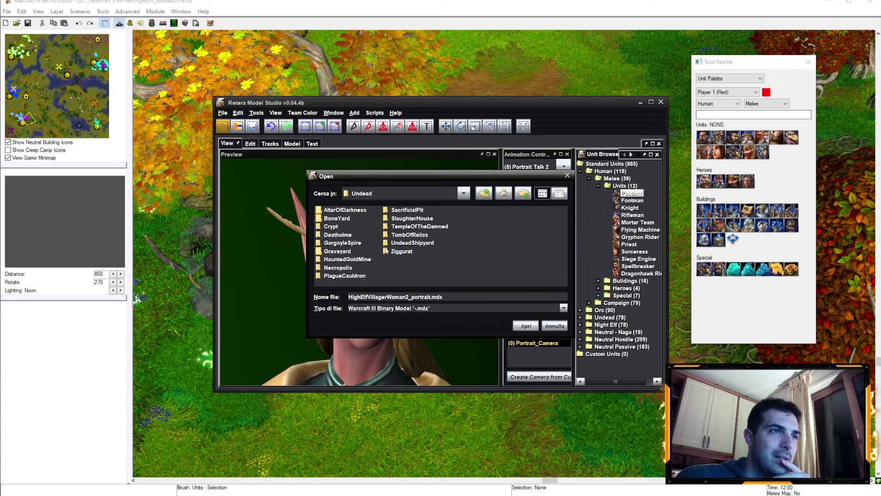
{"action": "double_click", "coordinate": [337, 234]}
{"action": "left_click", "coordinate": [343, 210]}
{"action": "double_click", "coordinate": [344, 210]}
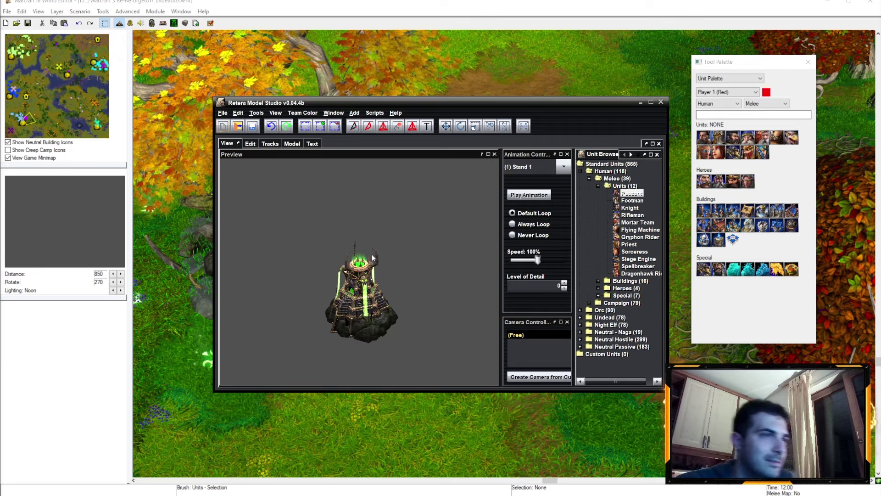
{"action": "scroll", "coordinate": [374, 275], "scroll_direction": "up", "scroll_amount": 5}
Play the Birth, Stand 1, Decay and Death 1 animations
{"action": "left_click_drag", "start_coordinate": [373, 272], "coordinate": [316, 269]}
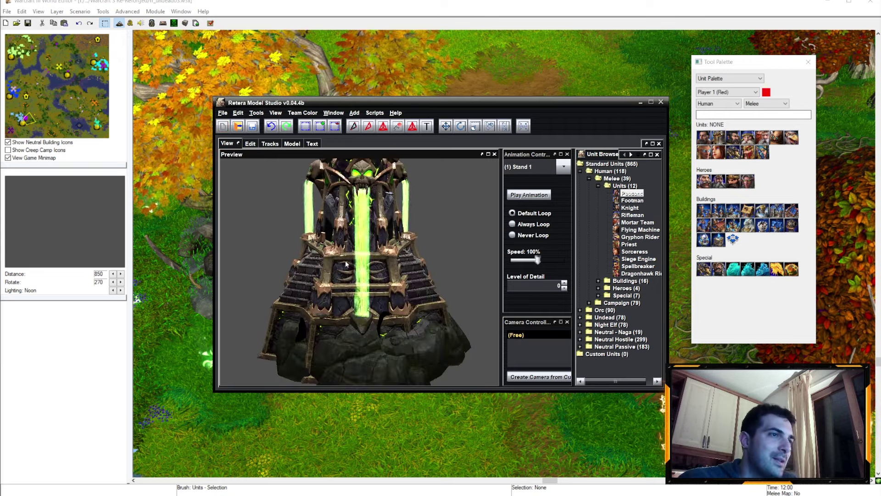
{"action": "scroll", "coordinate": [316, 268], "scroll_direction": "down", "scroll_amount": 3}
{"action": "left_click", "coordinate": [563, 167]}
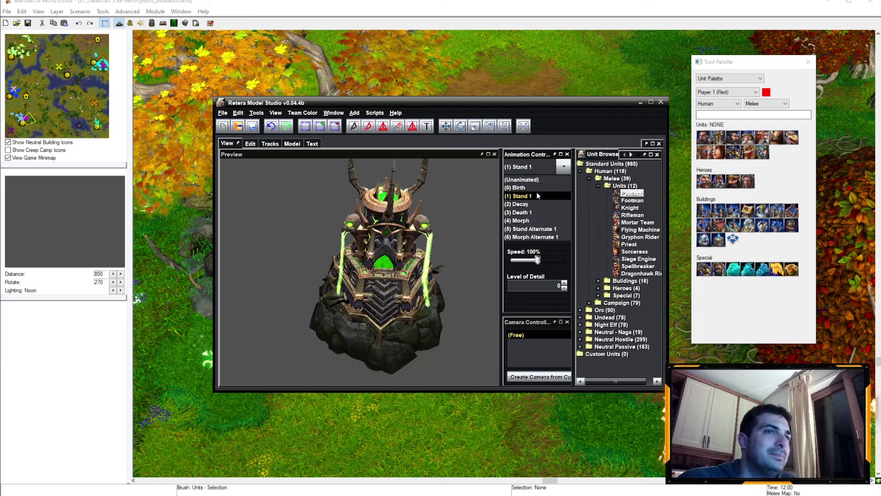
{"action": "left_click", "coordinate": [537, 188]}
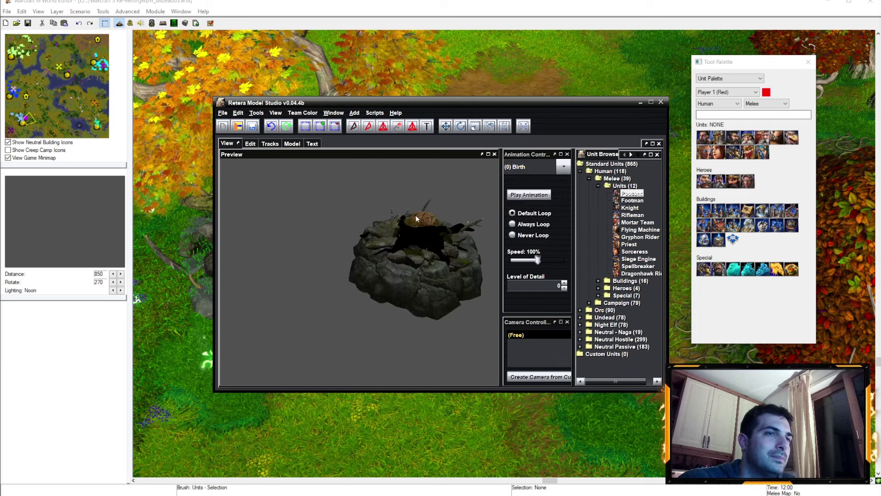
{"action": "left_click_drag", "start_coordinate": [537, 260], "coordinate": [578, 265]}
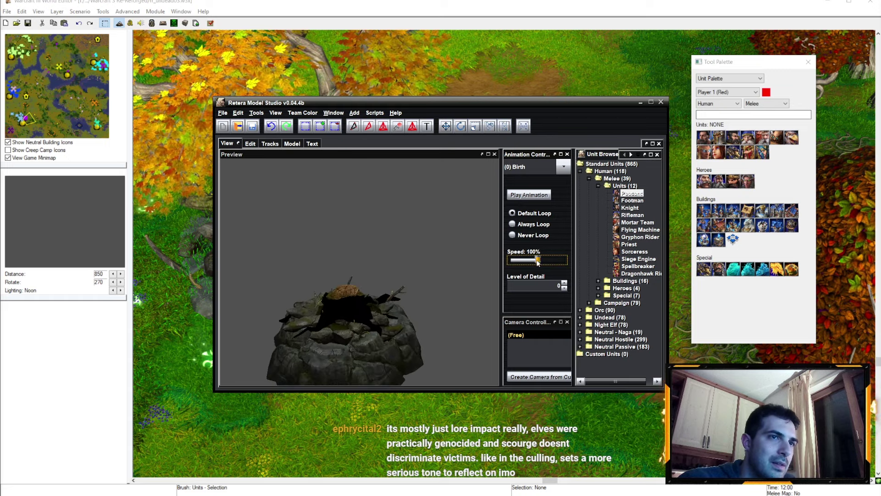
{"action": "left_click", "coordinate": [526, 168]}
{"action": "left_click", "coordinate": [523, 196]}
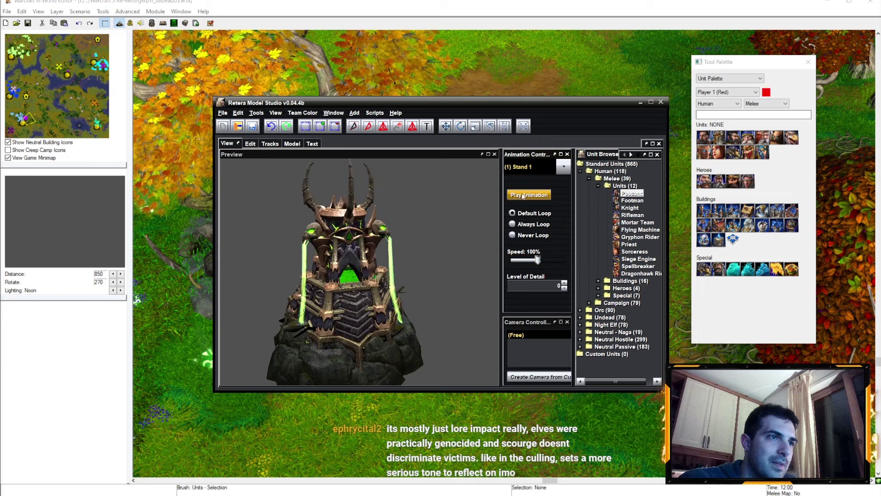
{"action": "left_click", "coordinate": [526, 167]}
{"action": "left_click", "coordinate": [527, 204]}
{"action": "left_click", "coordinate": [516, 167]}
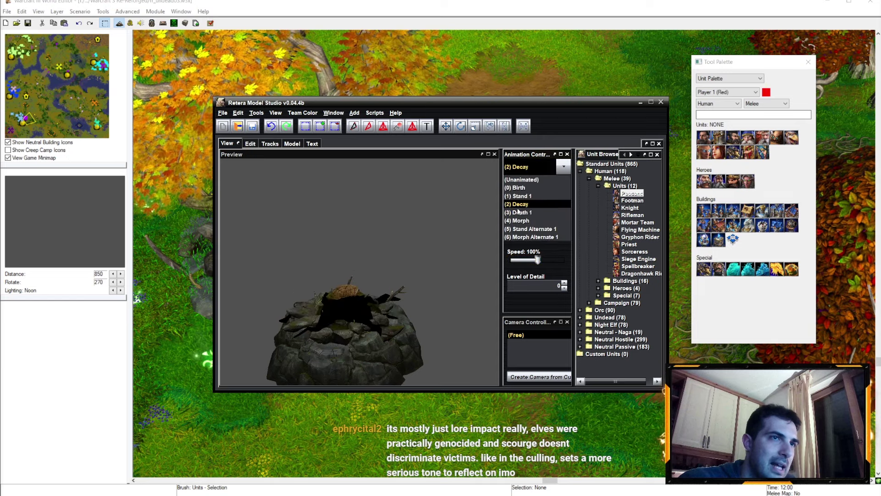
{"action": "left_click", "coordinate": [520, 212]}
Play Morph, Stand Alternate, Morph Alternate 1 and Stand 1, ending on the Death 1 collapse
{"action": "left_click", "coordinate": [517, 169]}
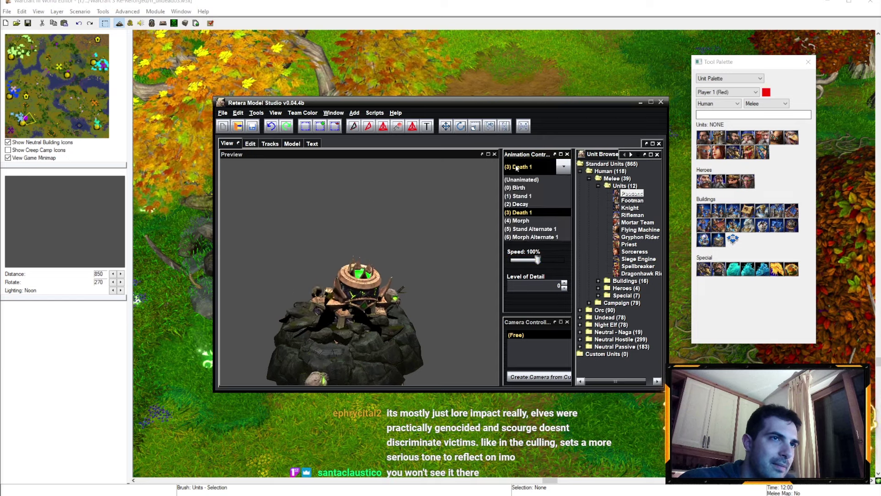
{"action": "left_click", "coordinate": [518, 220]}
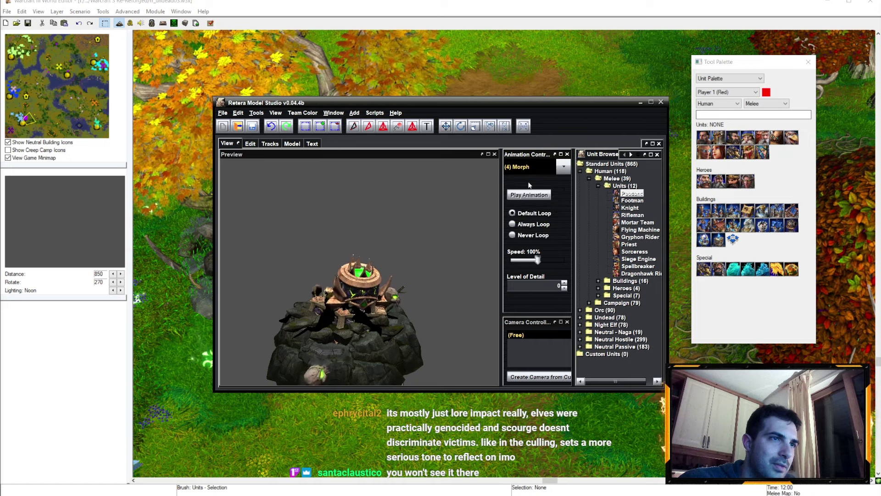
{"action": "left_click", "coordinate": [523, 168]}
{"action": "left_click", "coordinate": [523, 229]}
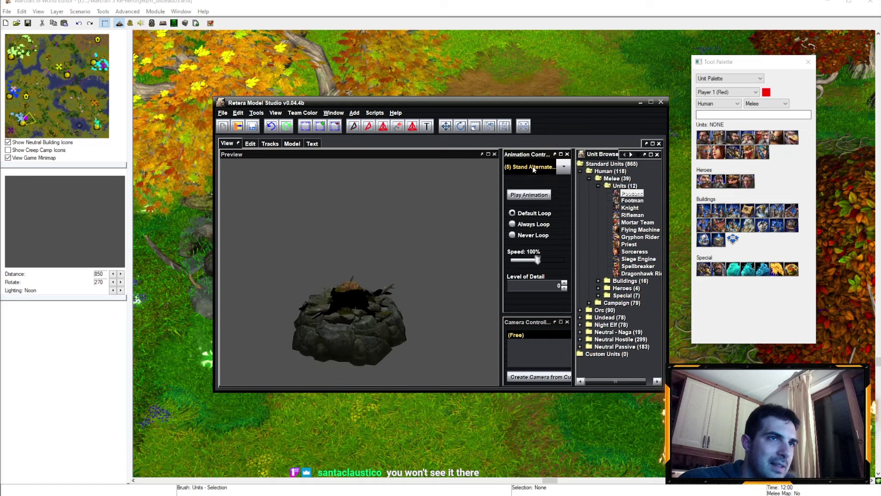
{"action": "left_click", "coordinate": [536, 236]}
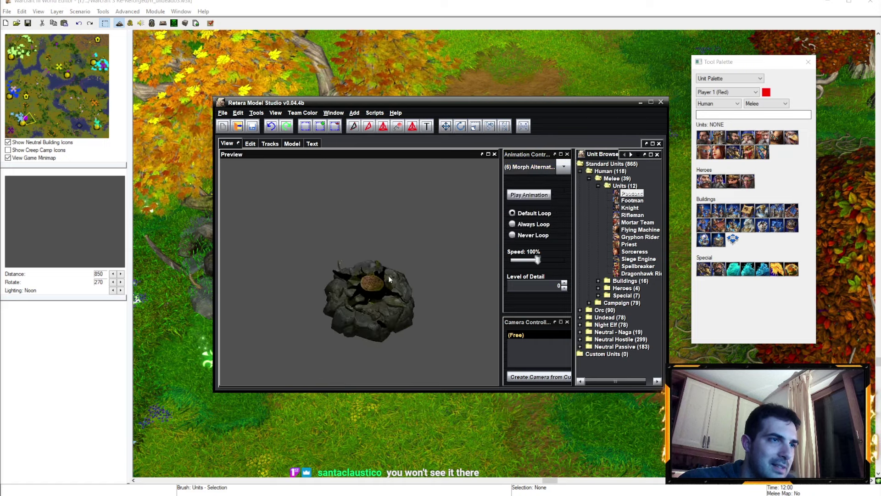
{"action": "left_click", "coordinate": [522, 168]}
{"action": "left_click", "coordinate": [527, 195]}
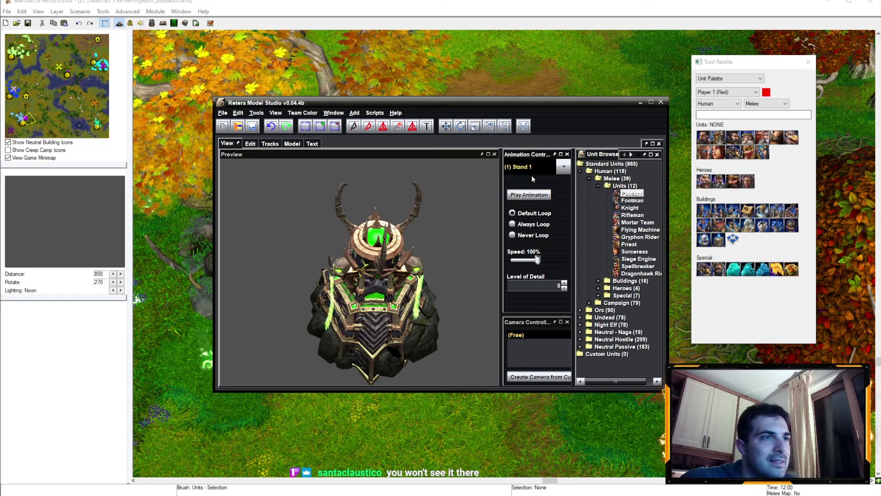
{"action": "left_click", "coordinate": [530, 168]}
{"action": "left_click", "coordinate": [531, 214]}
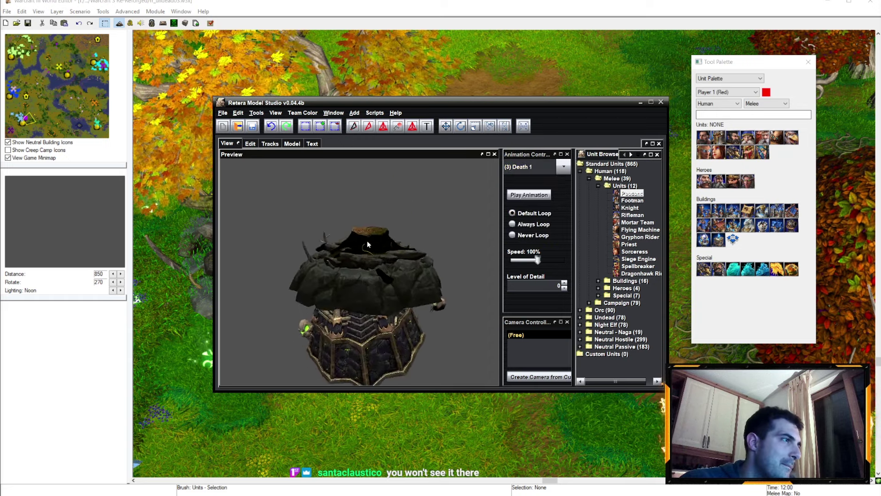
{"action": "scroll", "coordinate": [359, 251], "scroll_direction": "up", "scroll_amount": 3}
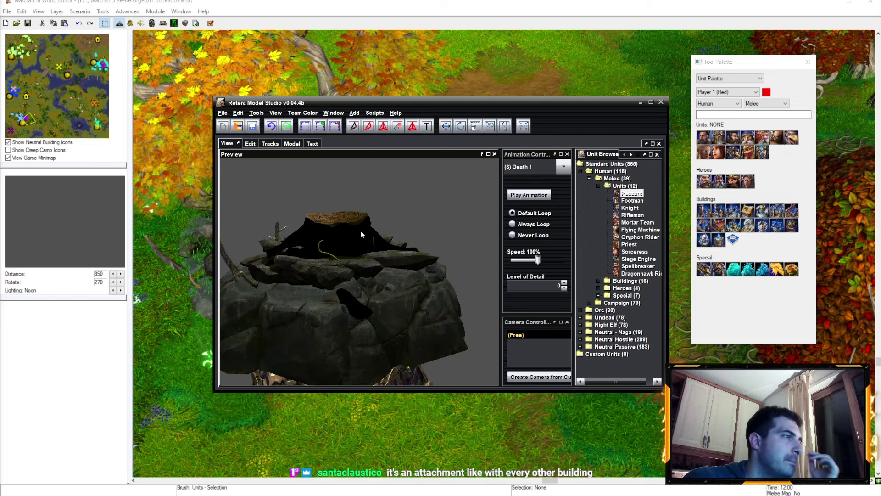
{"action": "middle_click_drag", "start_coordinate": [361, 234], "coordinate": [357, 244]}
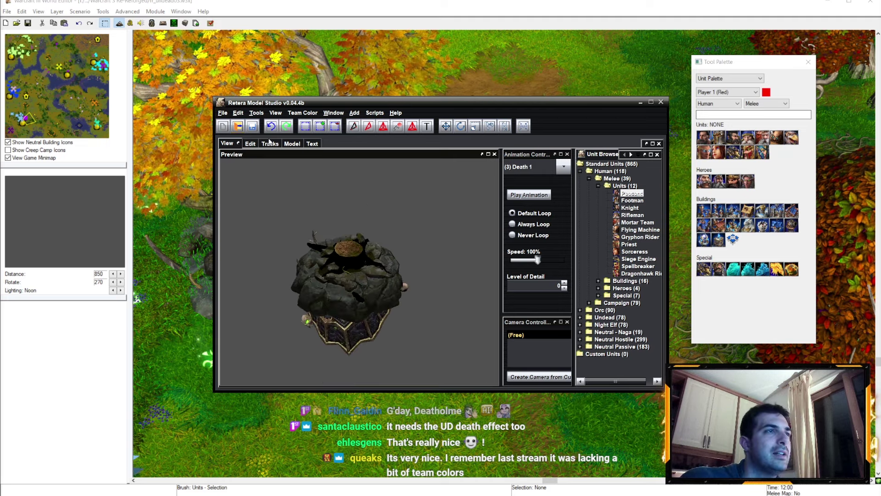
{"action": "left_click", "coordinate": [286, 143]}
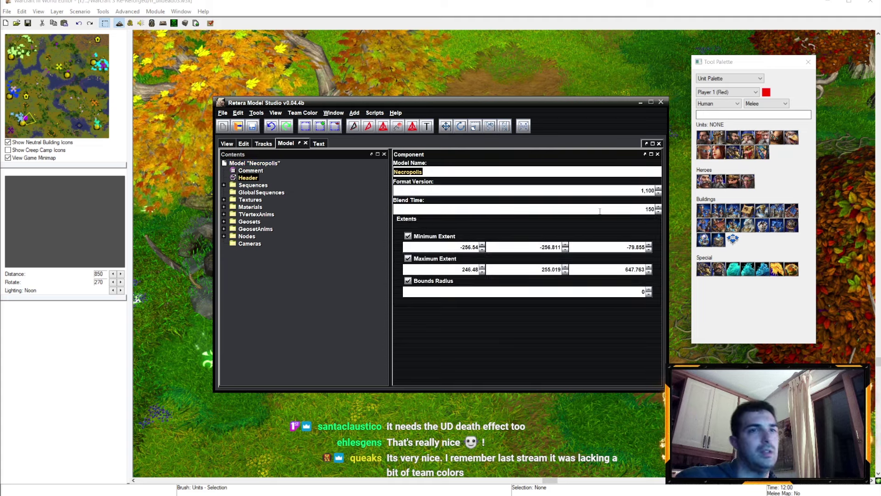
Change the Header name Necropolis to Deatholme and overwrite Deatholme.mdx
{"action": "key", "text": "BackSpace"}
{"action": "type", "text": "me"}
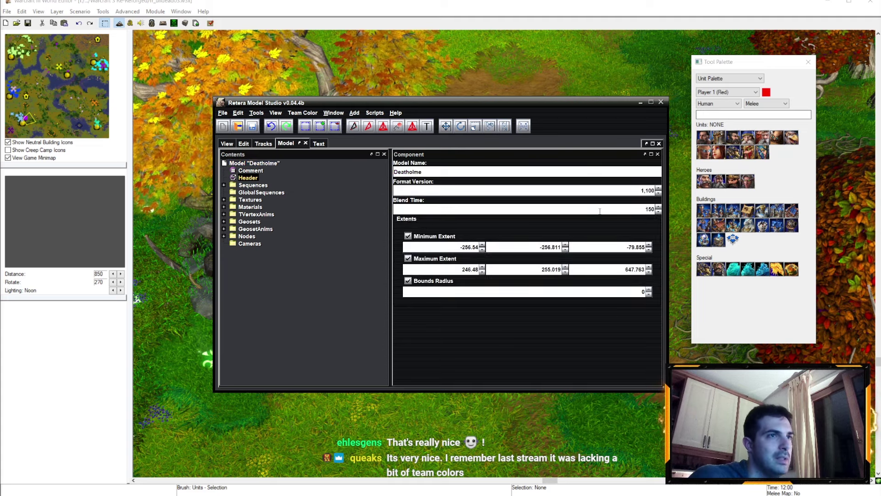
{"action": "left_click", "coordinate": [227, 144]}
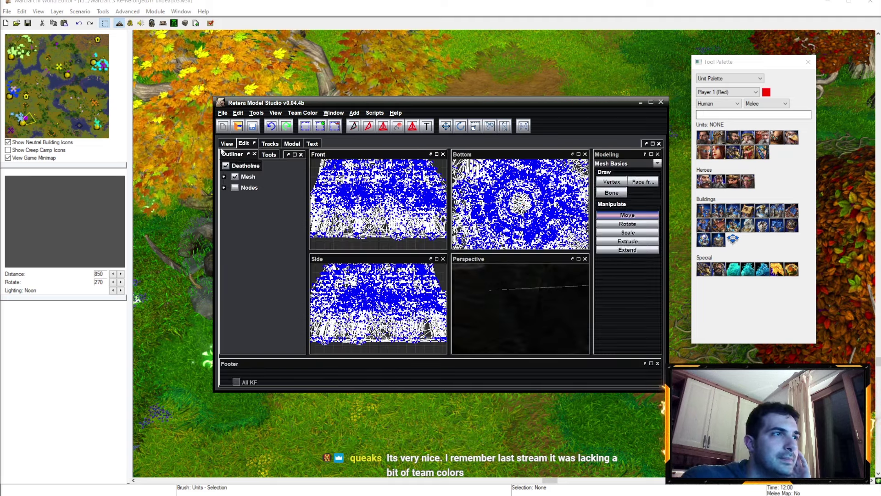
{"action": "left_click", "coordinate": [222, 113]}
{"action": "left_click", "coordinate": [252, 183]}
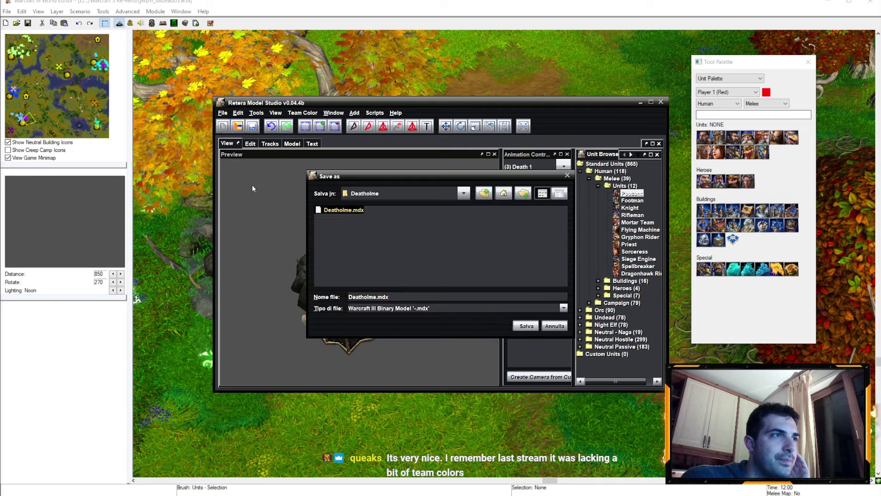
{"action": "left_click", "coordinate": [527, 326]}
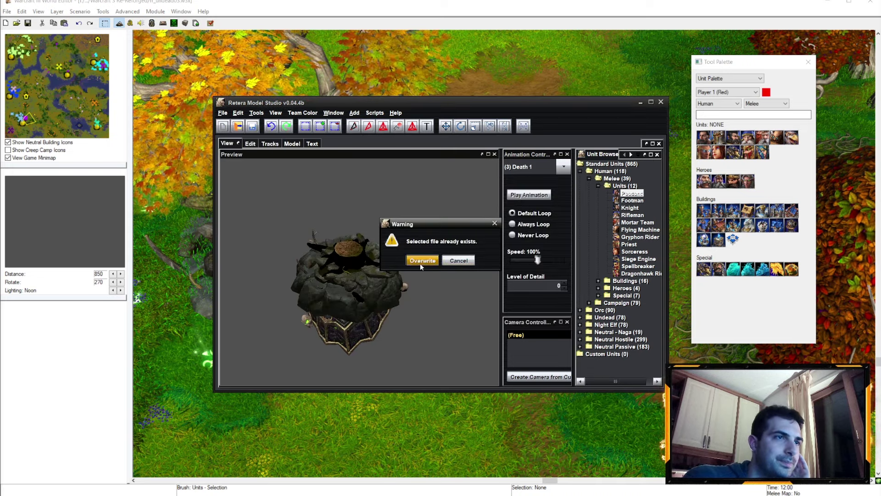
{"action": "left_click", "coordinate": [418, 262]}
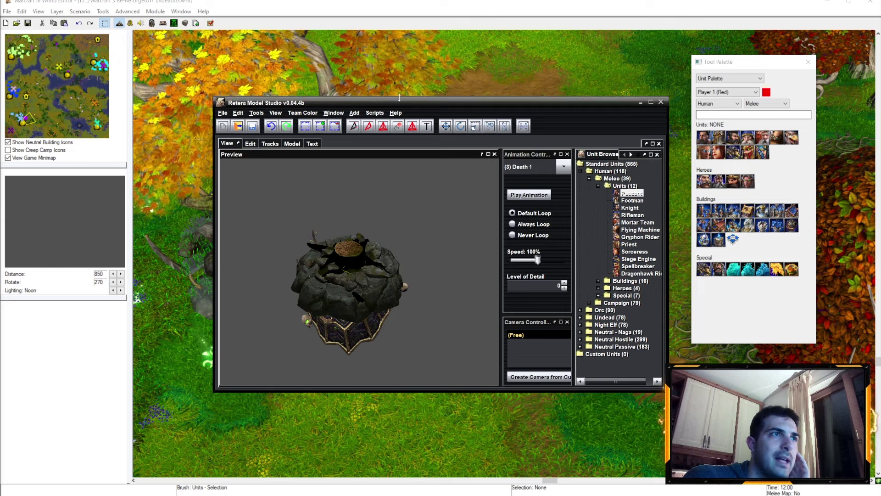
{"action": "left_click", "coordinate": [255, 112]}
{"action": "left_click", "coordinate": [276, 156]}
Preview the first Necropolis texture, then switch to the HighElfVillageBuildings.7z Google Drive page
{"action": "left_click", "coordinate": [331, 154]}
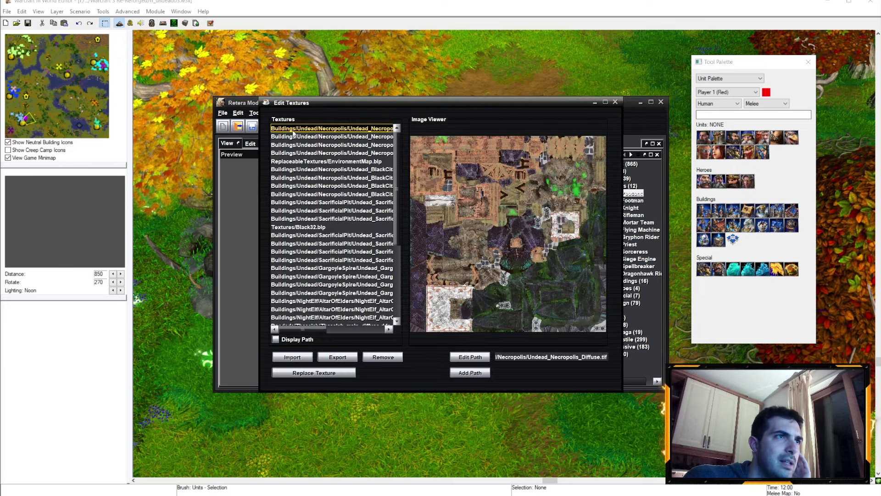
{"action": "left_click", "coordinate": [615, 102]}
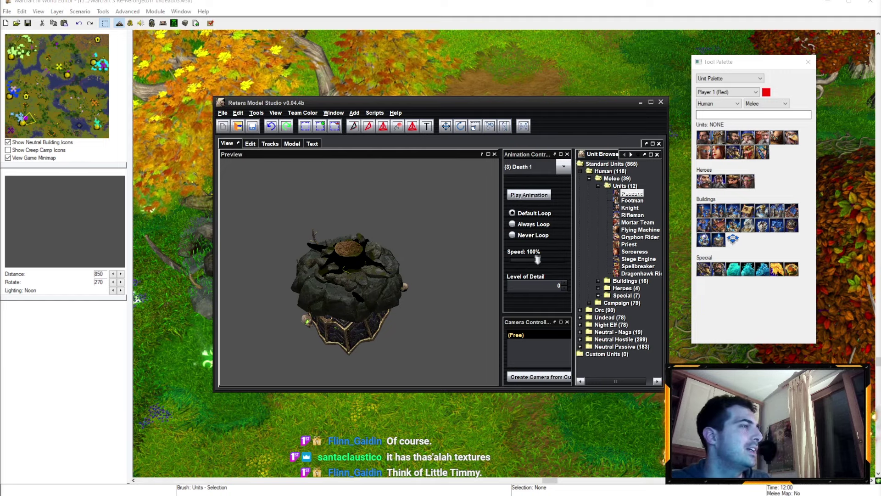
{"action": "key", "text": "alt+Tab"}
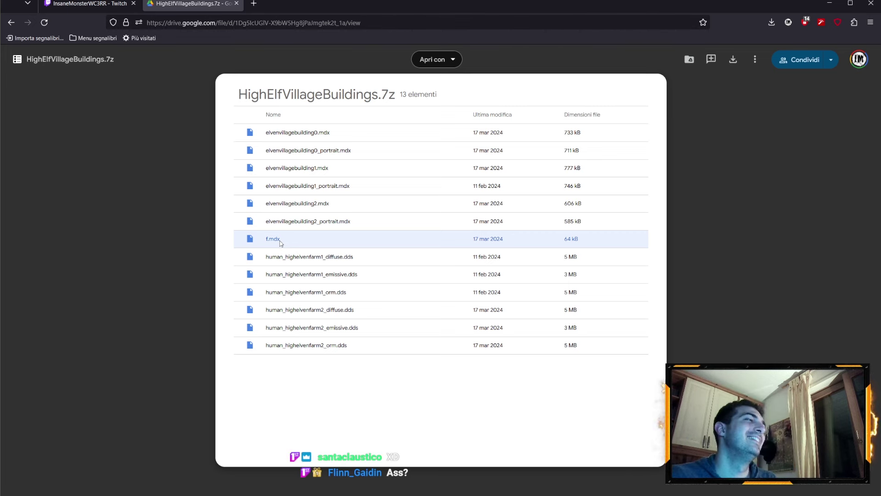
Minimise the browser to get back to Retera Model Studio's Deatholme preview
{"action": "left_click", "coordinate": [830, 4]}
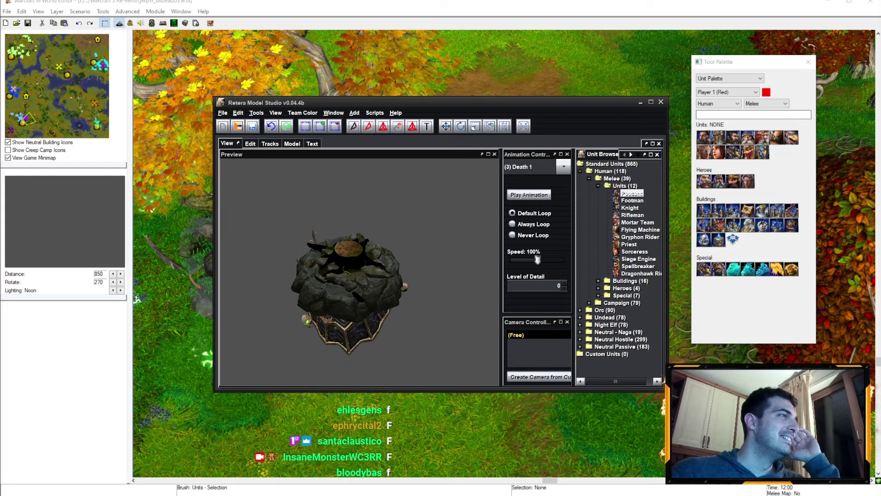
Check Thasalah_main_diffuse.dds in the model's Edit Textures list, then switch to File Explorer
{"action": "left_click", "coordinate": [237, 113]}
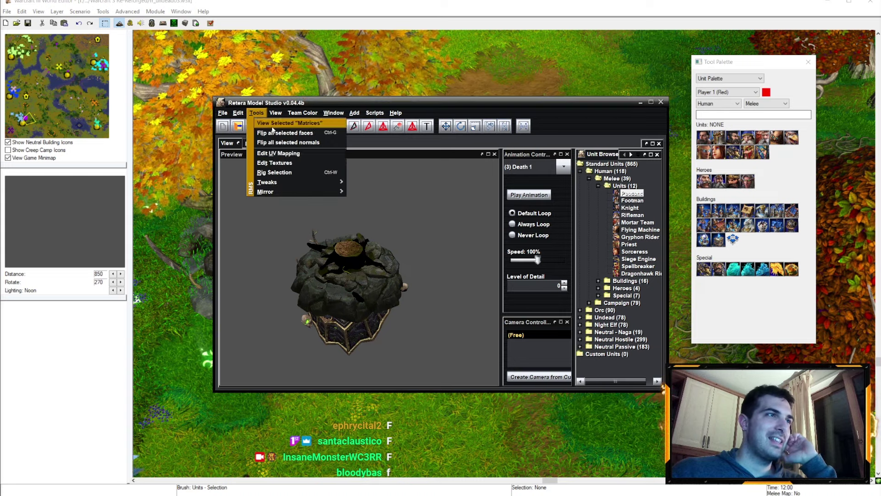
{"action": "left_click", "coordinate": [290, 161]}
{"action": "scroll", "coordinate": [329, 134], "scroll_direction": "down", "scroll_amount": 3}
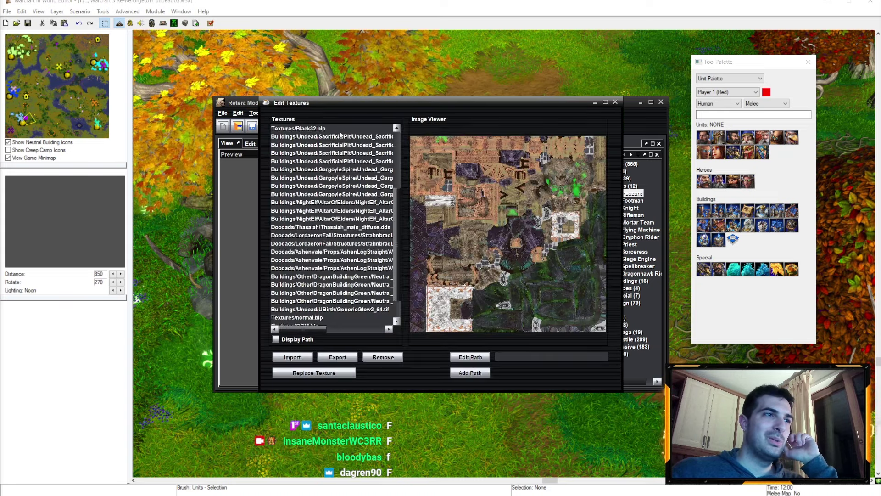
{"action": "scroll", "coordinate": [337, 148], "scroll_direction": "down", "scroll_amount": 2}
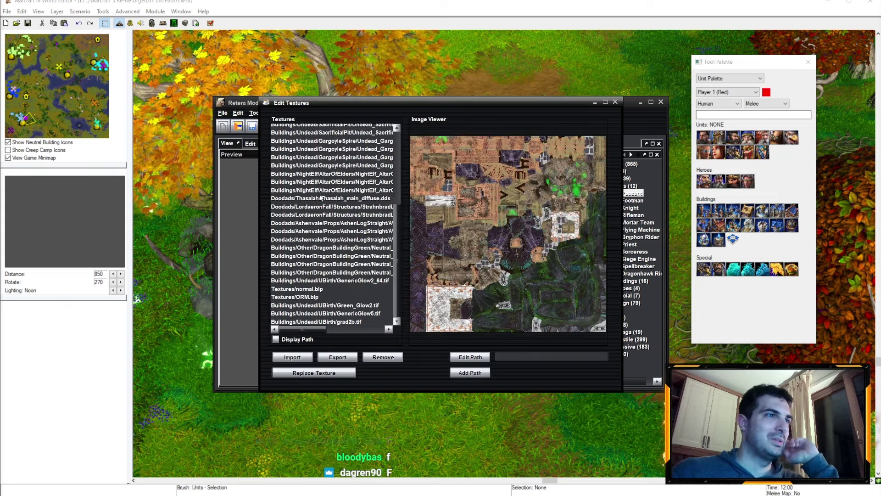
{"action": "left_click", "coordinate": [364, 198]}
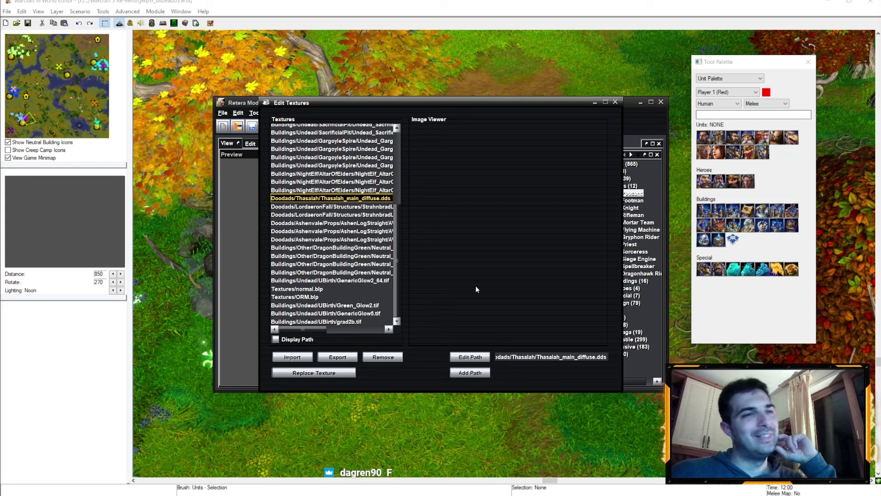
{"action": "left_click", "coordinate": [616, 103]}
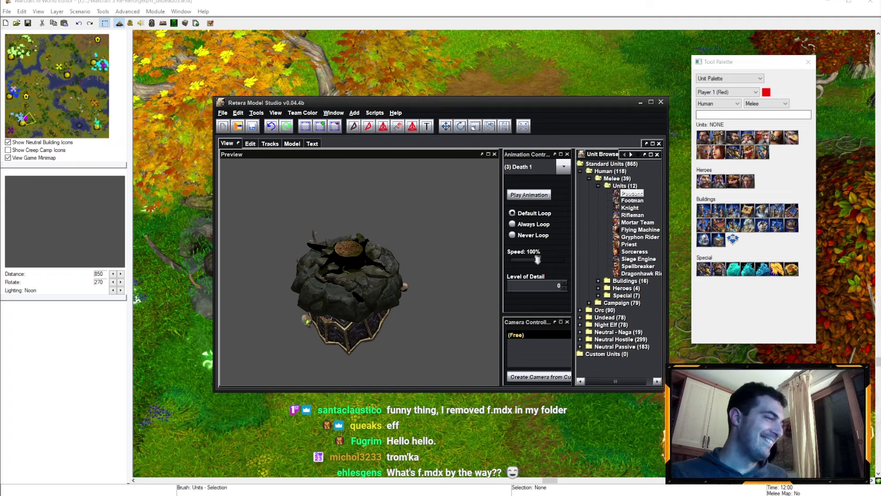
{"action": "key", "text": "super+e"}
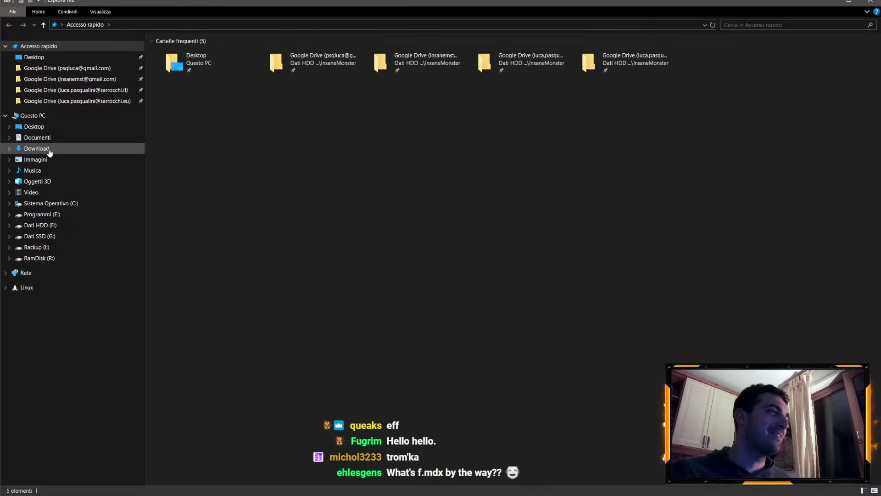
Extract the HighElfVillageBuildings .7z archive in Downloads into its own folder
{"action": "left_click", "coordinate": [37, 149]}
{"action": "left_click", "coordinate": [193, 64]}
{"action": "right_click", "coordinate": [201, 64]}
{"action": "mouse_move", "coordinate": [222, 102]}
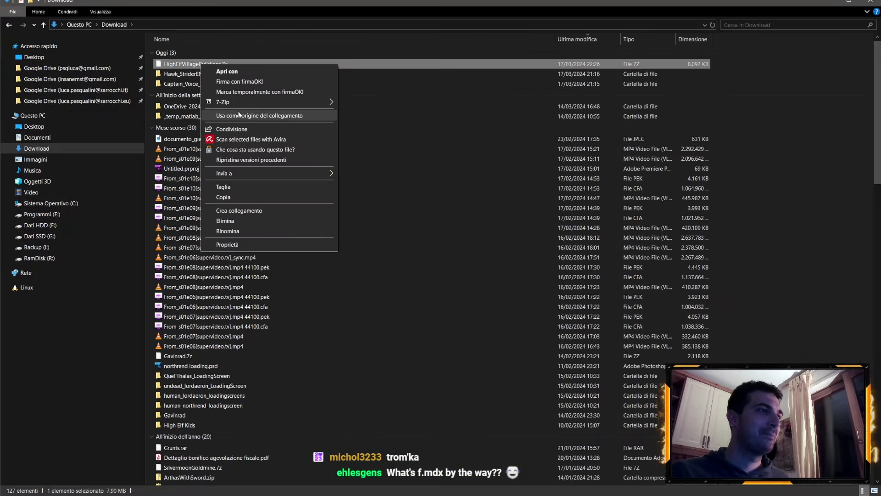
{"action": "left_click", "coordinate": [388, 124]}
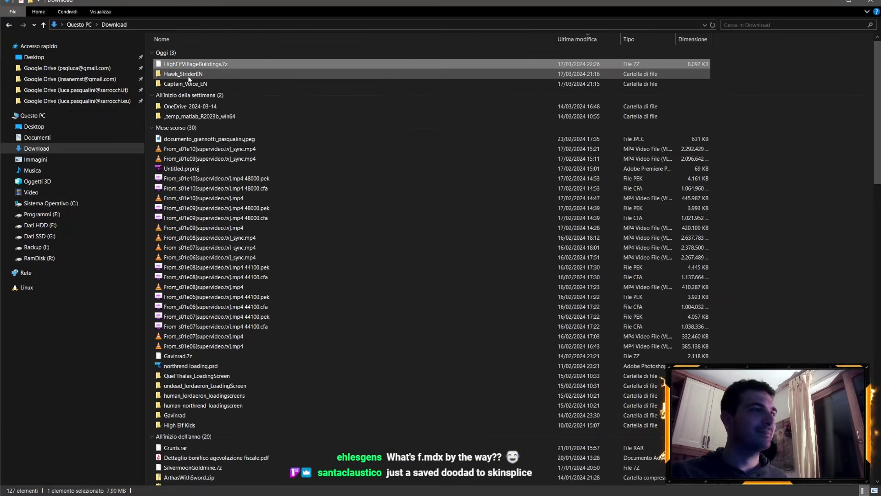
{"action": "double_click", "coordinate": [179, 92]}
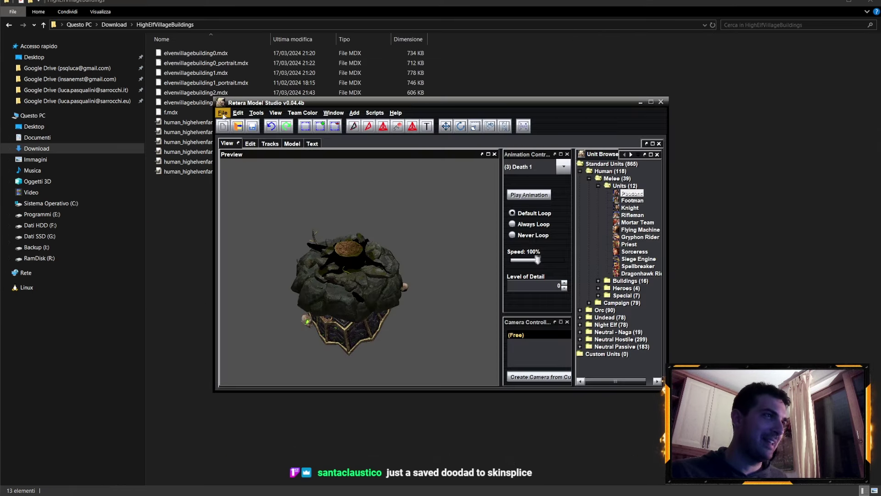
{"action": "left_click", "coordinate": [168, 52]}
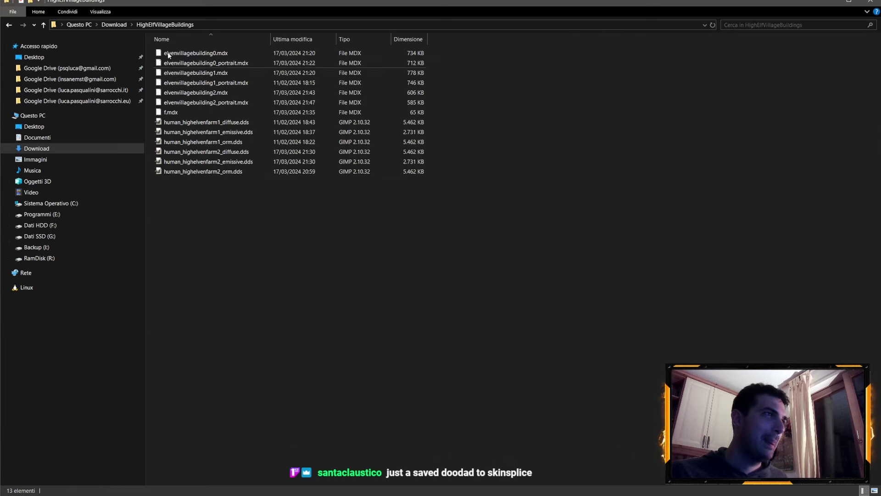
Copy the HighElfVillageBuildings folder into F:\Workspace\Editor Warcraft III\_Shared\_new\Doodads and open it
{"action": "key", "text": "alt+Up"}
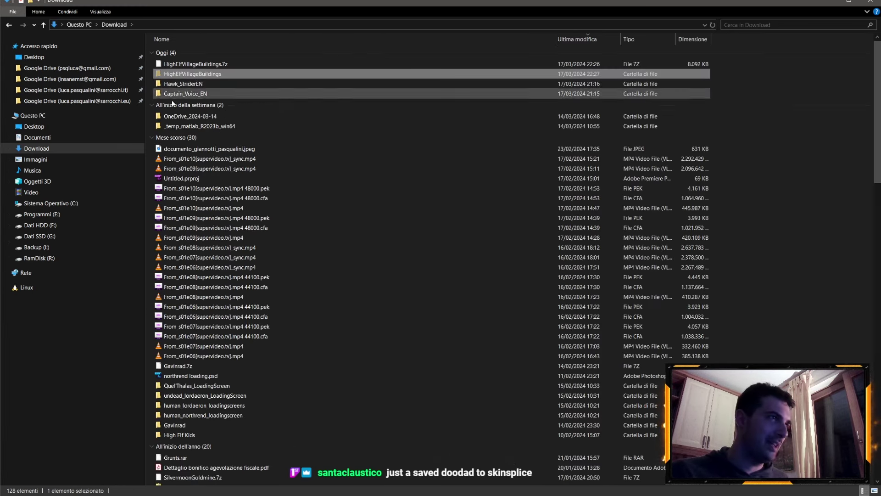
{"action": "left_click", "coordinate": [64, 229]}
{"action": "left_click", "coordinate": [182, 104]}
{"action": "double_click", "coordinate": [182, 104]}
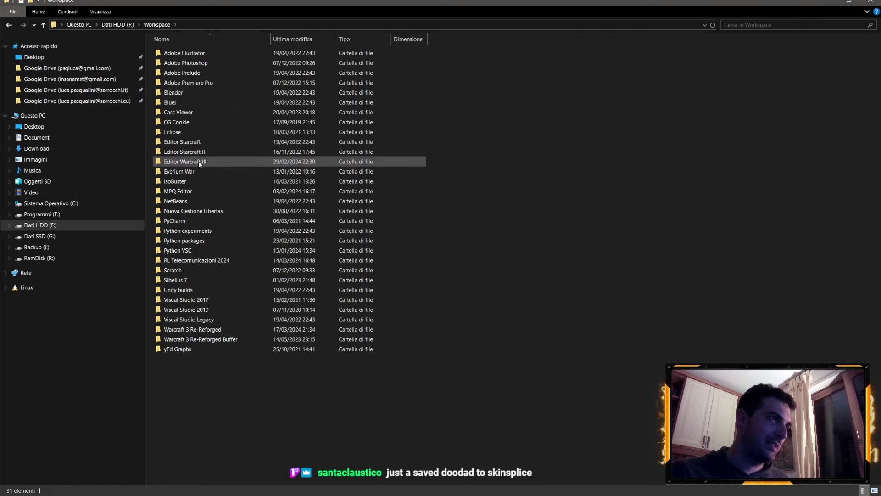
{"action": "double_click", "coordinate": [199, 160]}
{"action": "double_click", "coordinate": [180, 82]}
{"action": "double_click", "coordinate": [177, 83]}
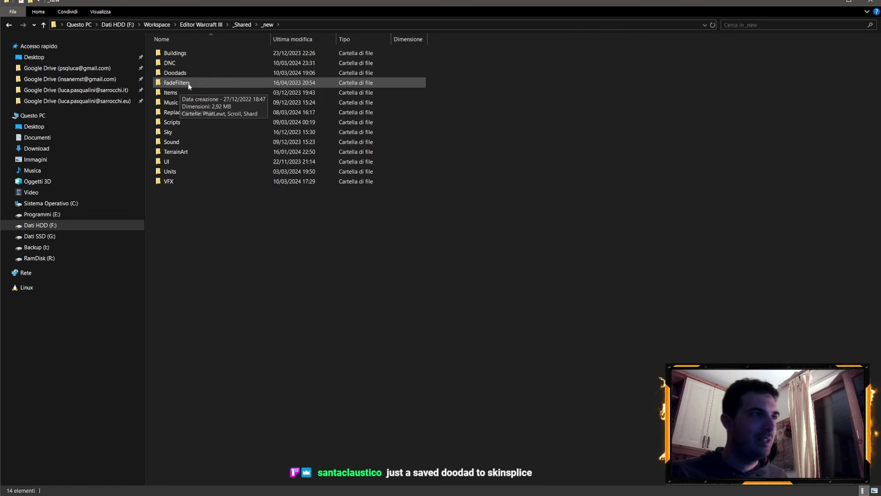
{"action": "double_click", "coordinate": [172, 74]}
{"action": "scroll", "coordinate": [296, 183], "scroll_direction": "down", "scroll_amount": 10}
{"action": "scroll", "coordinate": [319, 194], "scroll_direction": "up", "scroll_amount": 2}
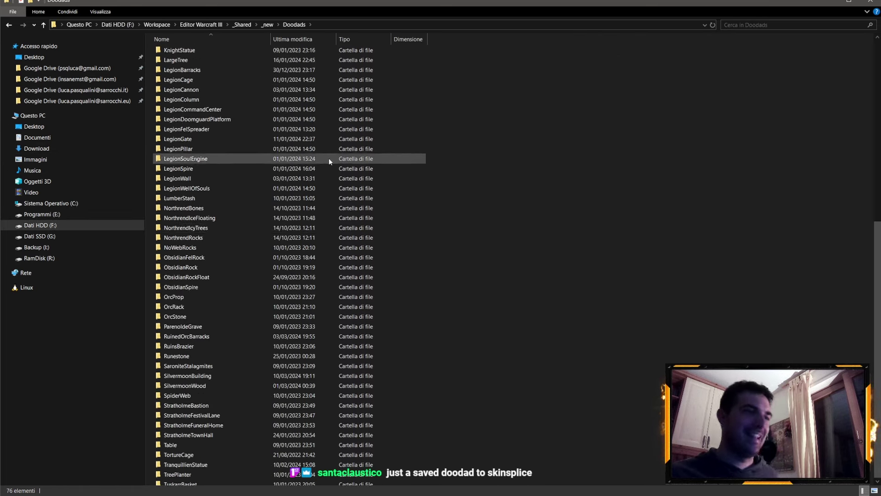
{"action": "scroll", "coordinate": [329, 158], "scroll_direction": "up", "scroll_amount": 5}
{"action": "scroll", "coordinate": [344, 138], "scroll_direction": "down", "scroll_amount": 5}
{"action": "scroll", "coordinate": [374, 119], "scroll_direction": "down", "scroll_amount": 1}
{"action": "scroll", "coordinate": [373, 119], "scroll_direction": "up", "scroll_amount": 10}
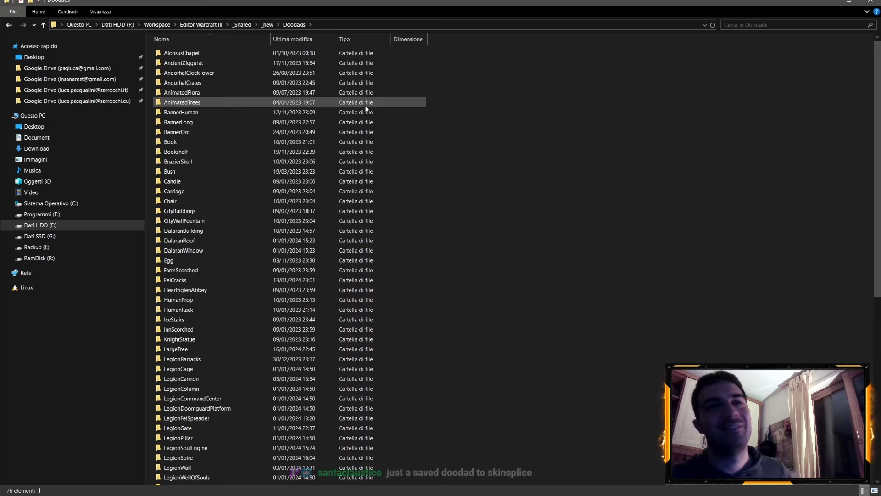
{"action": "right_click", "coordinate": [557, 114]}
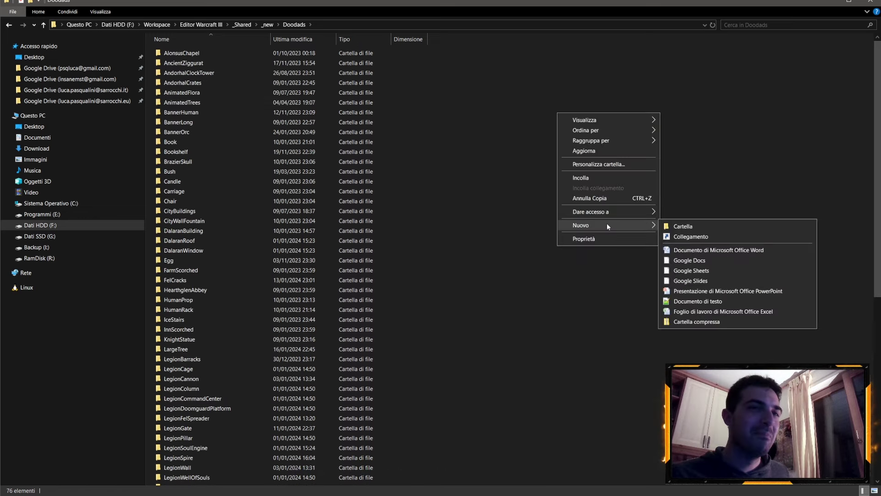
{"action": "left_click", "coordinate": [591, 176]}
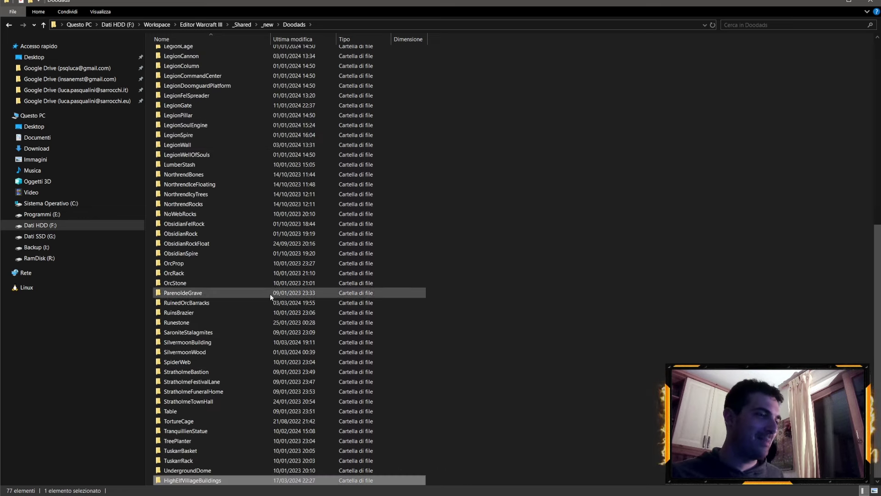
{"action": "double_click", "coordinate": [205, 484]}
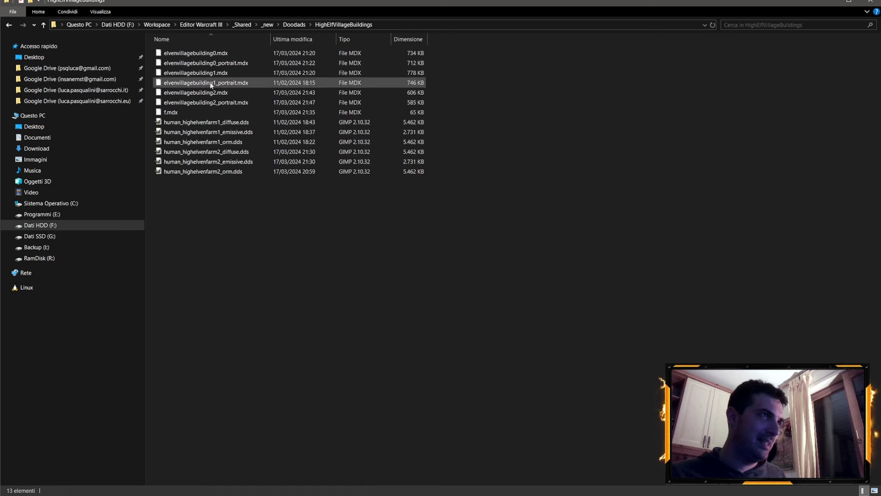
Rename the building 0 models to ElvenVillageBuilding0.mdx and ElvenVillageBuilding0_Portrait.mdx
{"action": "left_click", "coordinate": [196, 53]}
{"action": "left_click", "coordinate": [167, 55]}
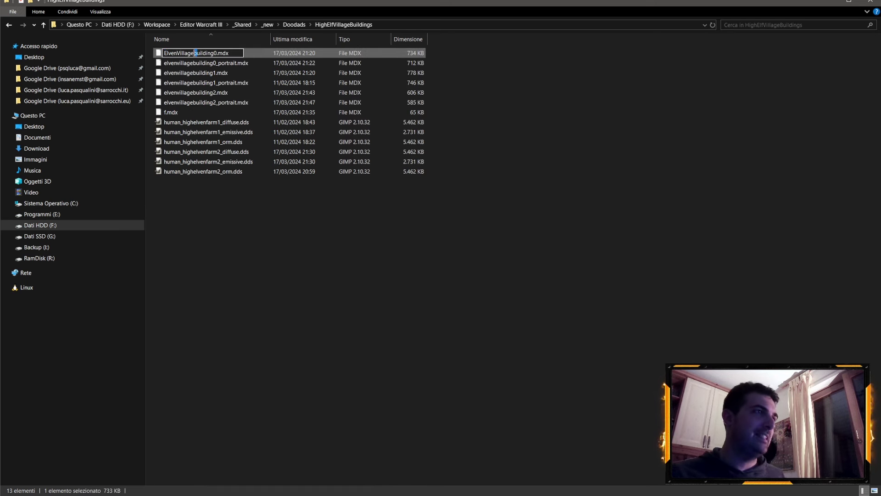
{"action": "type", "text": "B"}
{"action": "key", "text": "Return"}
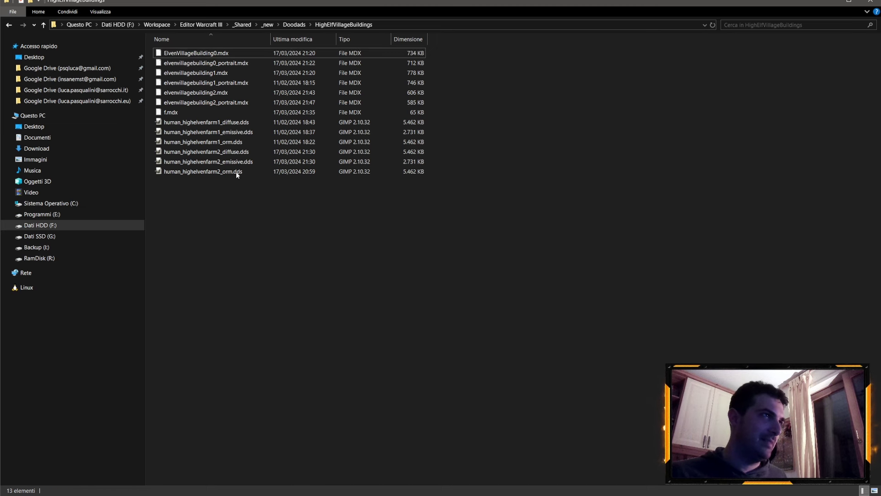
{"action": "left_click", "coordinate": [211, 62]}
{"action": "type", "text": "ElvenVillageB"}
{"action": "key", "text": "Return"}
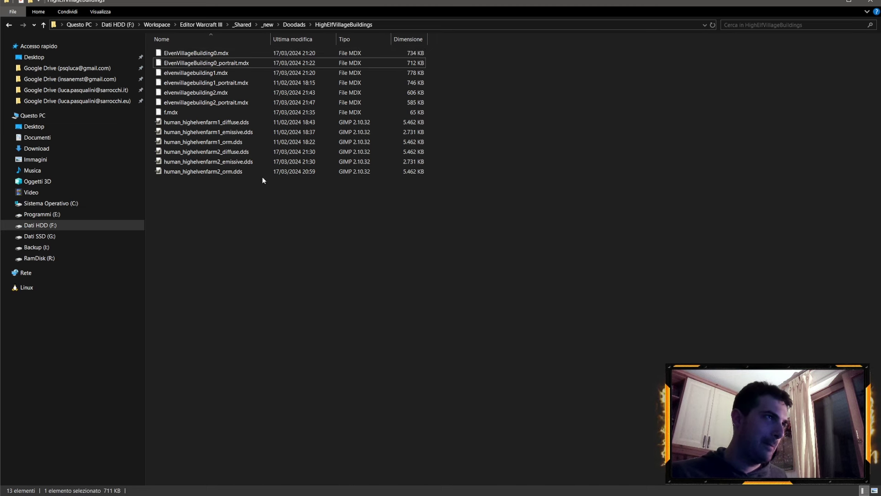
{"action": "left_click", "coordinate": [206, 63]}
{"action": "type", "text": "P"}
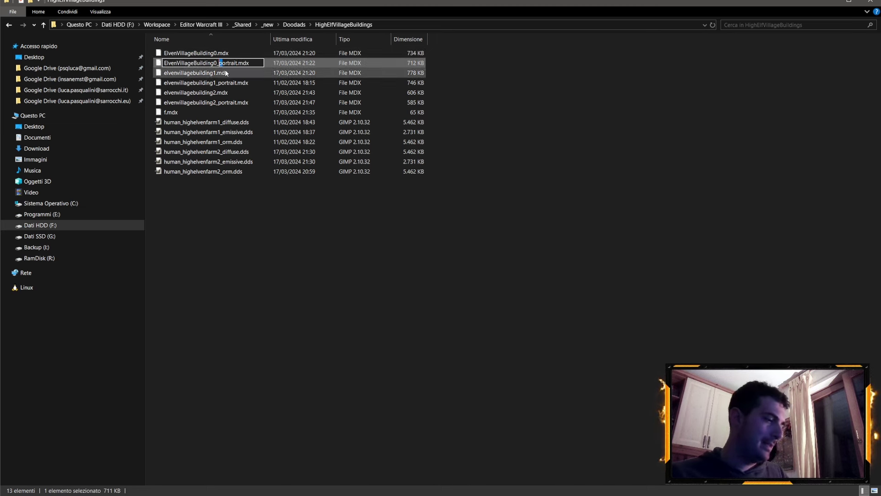
{"action": "key", "text": "Return"}
Rename the building 1 models to ElvenVillageBuilding1.mdx and ElvenVillageBuilding1_Portrait.mdx
{"action": "left_click", "coordinate": [193, 77]}
{"action": "left_click", "coordinate": [196, 73]}
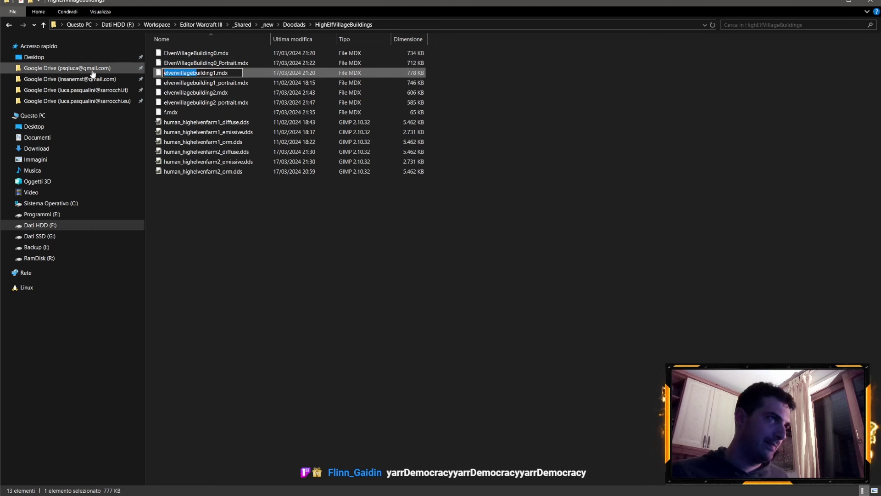
{"action": "type", "text": "ElvenVillageBuilding1"}
{"action": "key", "text": "Return"}
{"action": "left_click", "coordinate": [196, 82]}
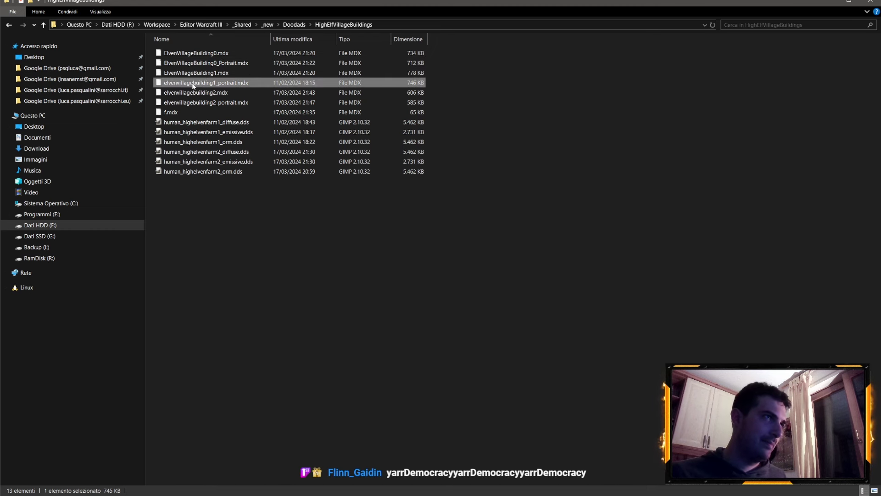
{"action": "left_click_drag", "start_coordinate": [196, 83], "coordinate": [165, 83]}
{"action": "type", "text": "ElvenVillageBuilding1_"}
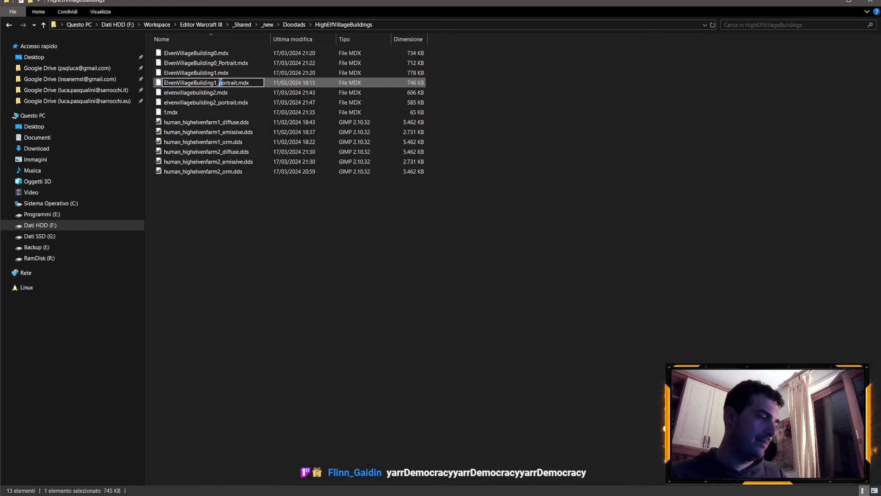
{"action": "type", "text": "P"}
{"action": "key", "text": "Return"}
Rename the building 2 models to ElvenVillageBuilding2.mdx and ElvenVillageBuilding2_Portrait.mdx
{"action": "left_click", "coordinate": [189, 94]}
{"action": "left_click", "coordinate": [197, 94]}
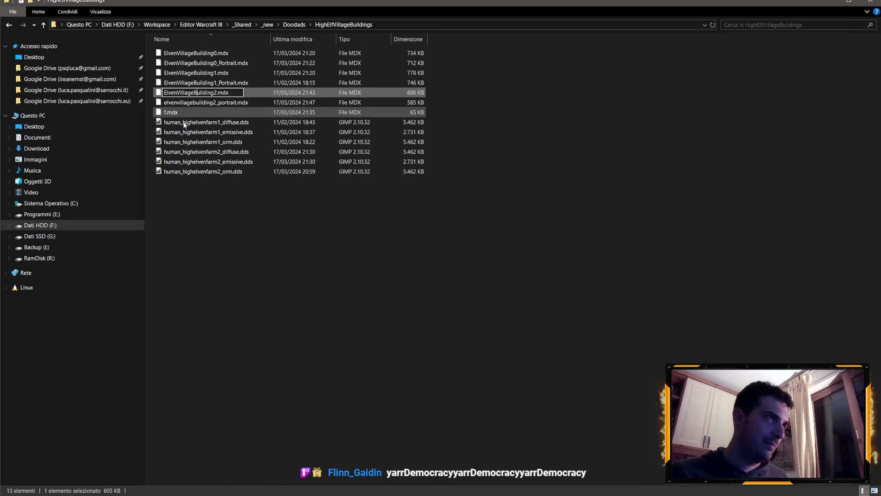
{"action": "type", "text": "ElvenVillageBuilding2"}
{"action": "key", "text": "Return"}
{"action": "left_click", "coordinate": [197, 103]}
{"action": "mouse_move", "coordinate": [180, 103]}
{"action": "left_mouse_down"}
{"action": "mouse_move", "coordinate": [197, 102]}
{"action": "mouse_move", "coordinate": [69, 101]}
{"action": "left_mouse_up"}
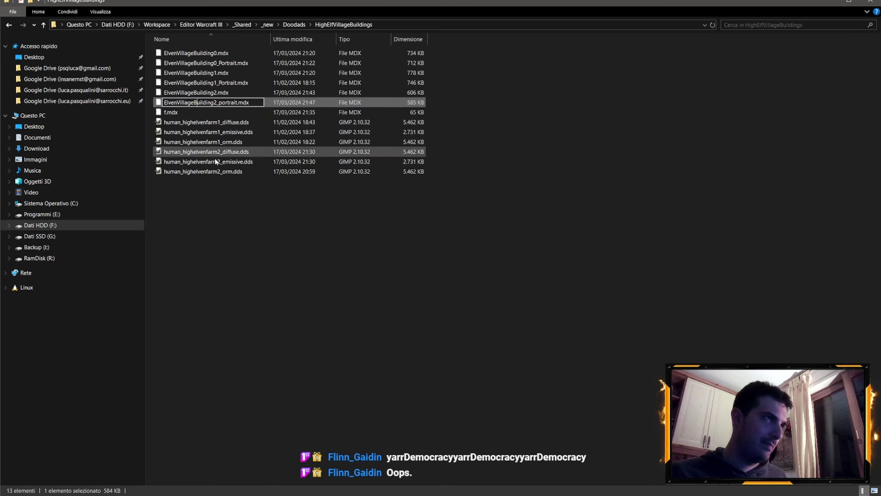
{"action": "type", "text": "ElvenVillageBuilding2_P"}
{"action": "left_click", "coordinate": [214, 180]}
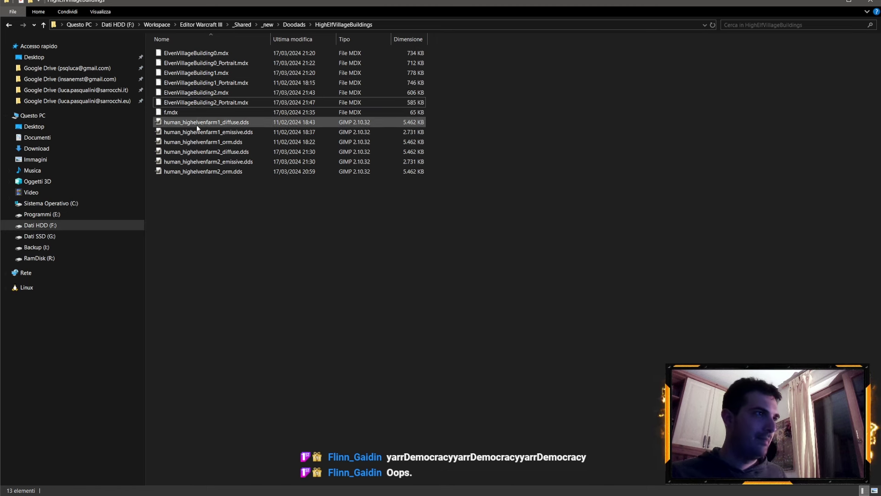
{"action": "left_click", "coordinate": [198, 121]}
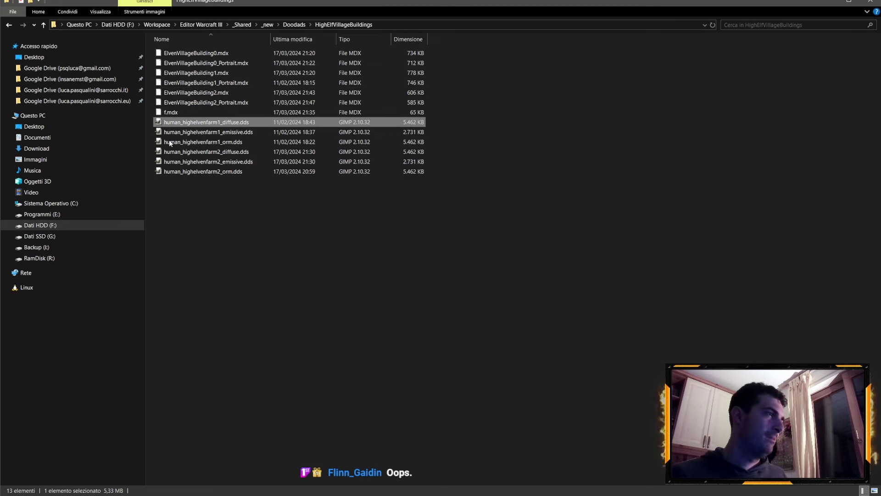
{"action": "left_click", "coordinate": [199, 55]}
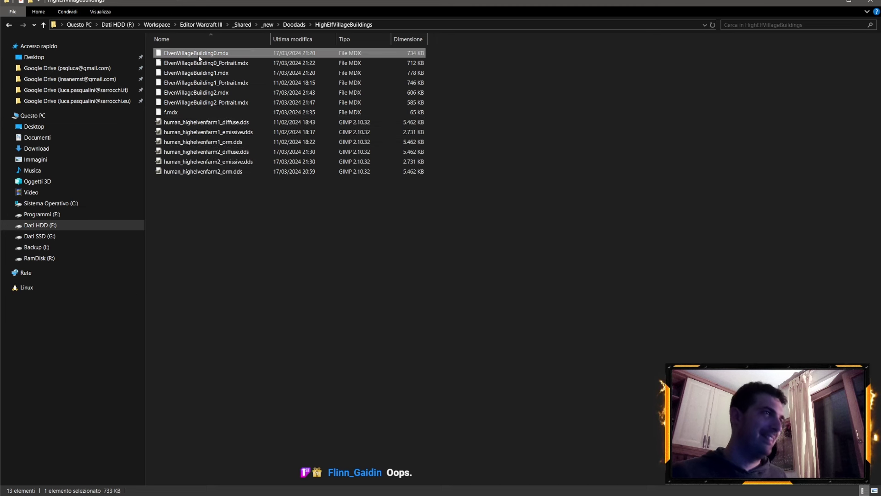
{"action": "key", "text": "F2"}
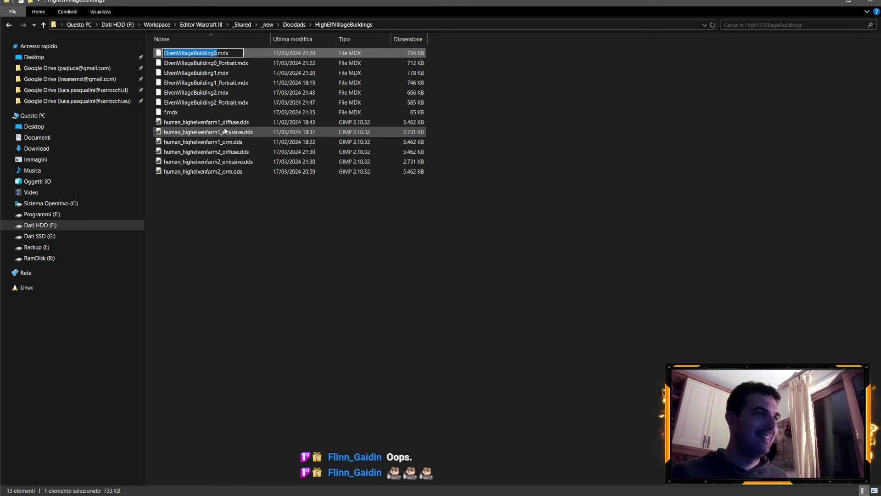
{"action": "left_click", "coordinate": [263, 275]}
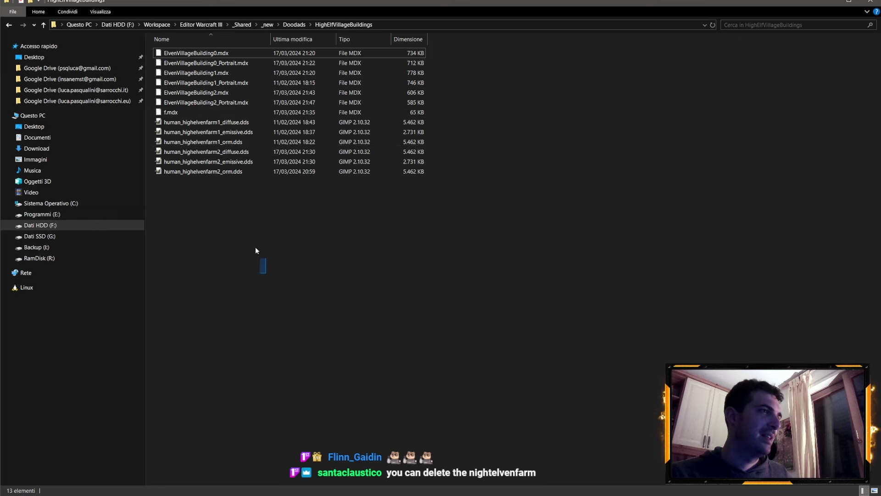
{"action": "mouse_move", "coordinate": [266, 273]}
{"action": "left_mouse_down"}
{"action": "mouse_move", "coordinate": [198, 112]}
{"action": "mouse_move", "coordinate": [234, 139]}
{"action": "left_mouse_up"}
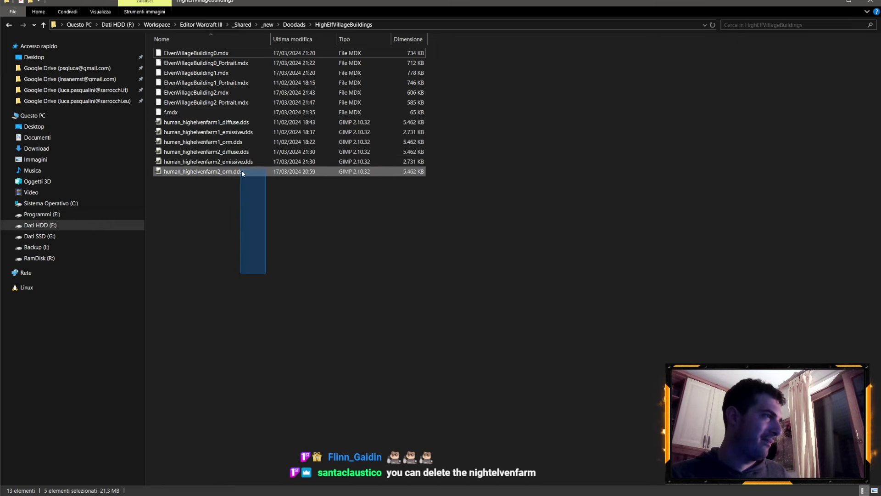
{"action": "mouse_move", "coordinate": [233, 140]}
{"action": "left_mouse_down"}
{"action": "mouse_move", "coordinate": [229, 119]}
{"action": "mouse_move", "coordinate": [242, 229]}
{"action": "left_mouse_up"}
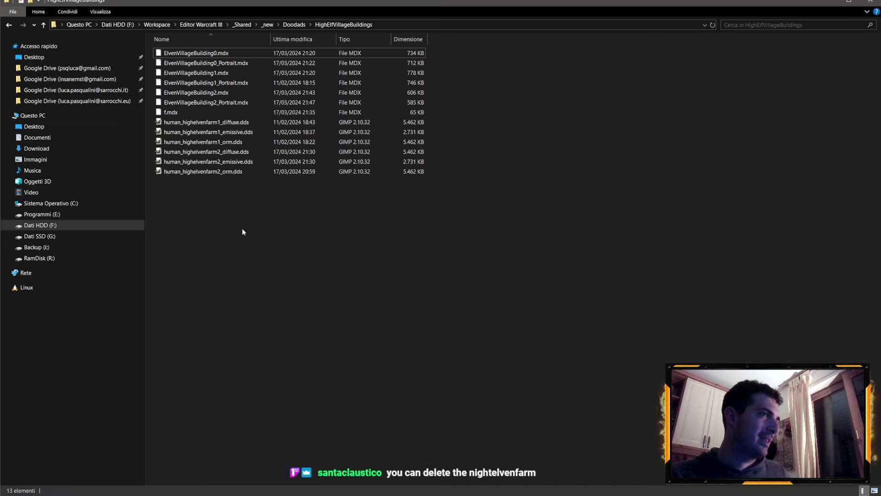
{"action": "left_click", "coordinate": [227, 63]}
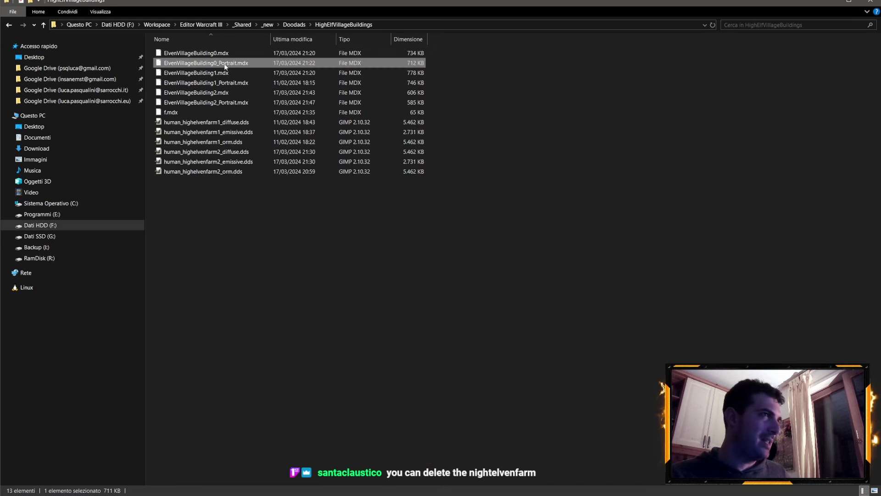
{"action": "left_click", "coordinate": [235, 248]}
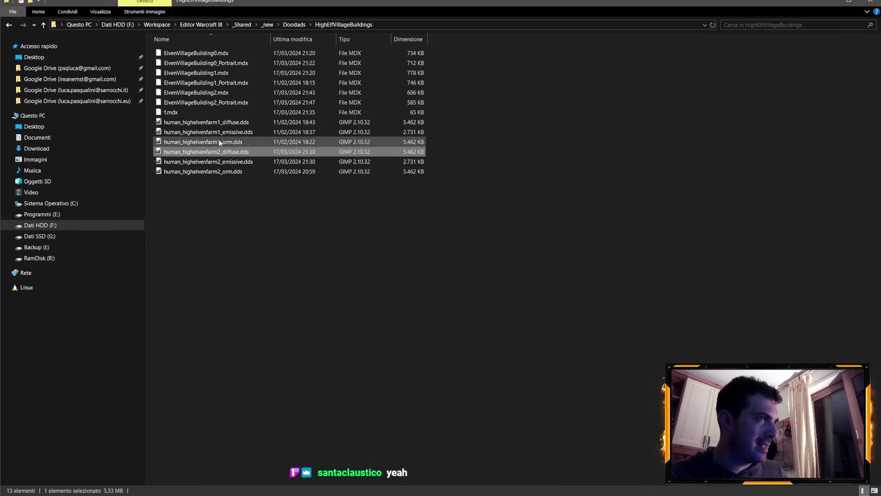
{"action": "left_click", "coordinate": [197, 73]}
{"action": "left_click", "coordinate": [211, 262]}
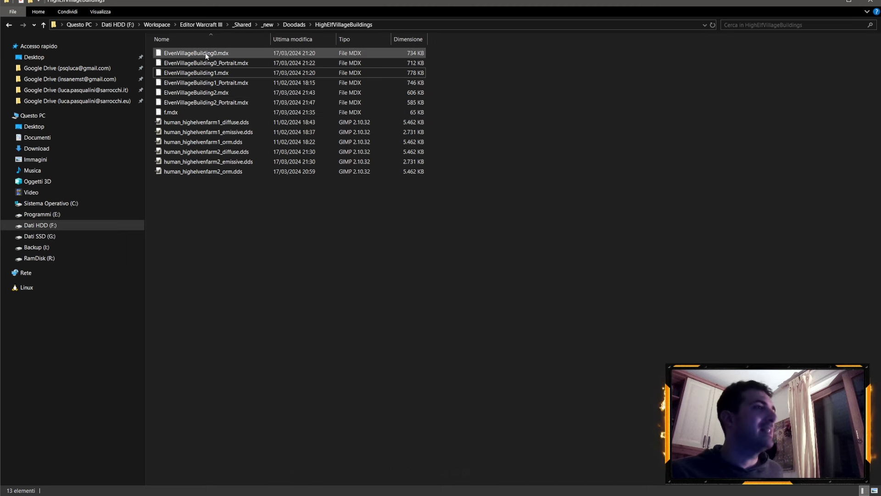
{"action": "left_click", "coordinate": [239, 123]}
{"action": "left_click", "coordinate": [230, 73]}
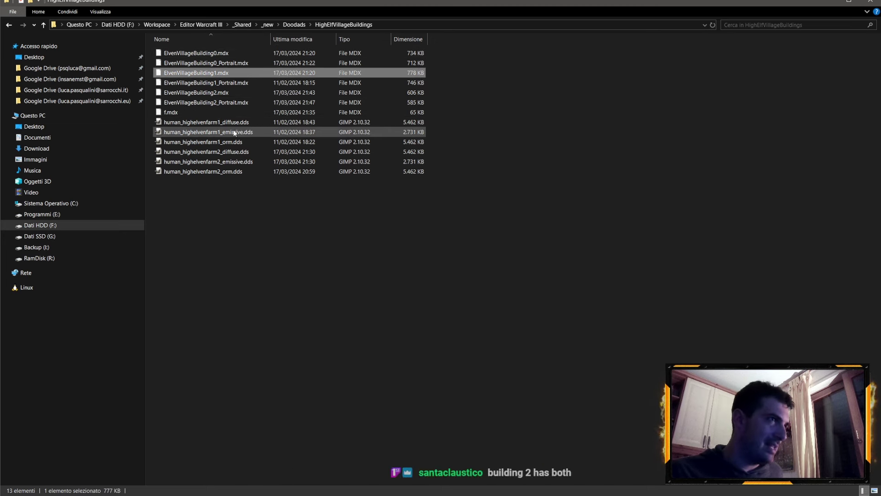
{"action": "left_click", "coordinate": [223, 94]}
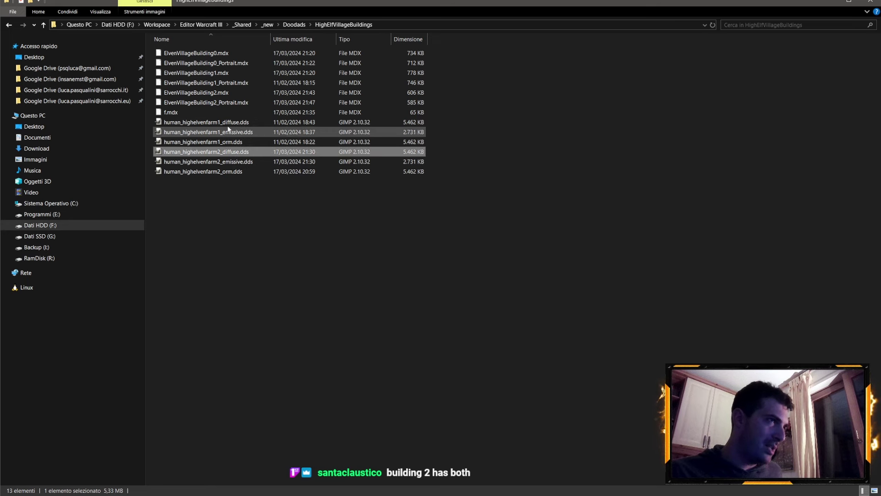
{"action": "left_click", "coordinate": [238, 162]}
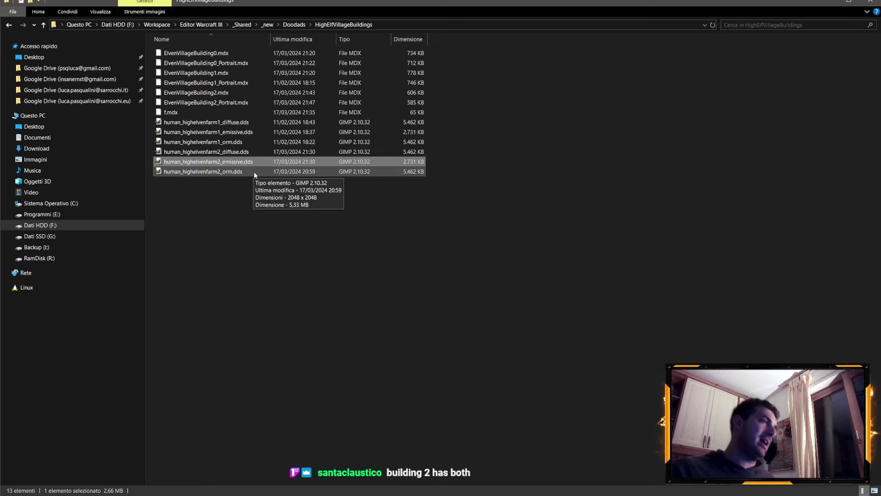
{"action": "left_click", "coordinate": [221, 123]}
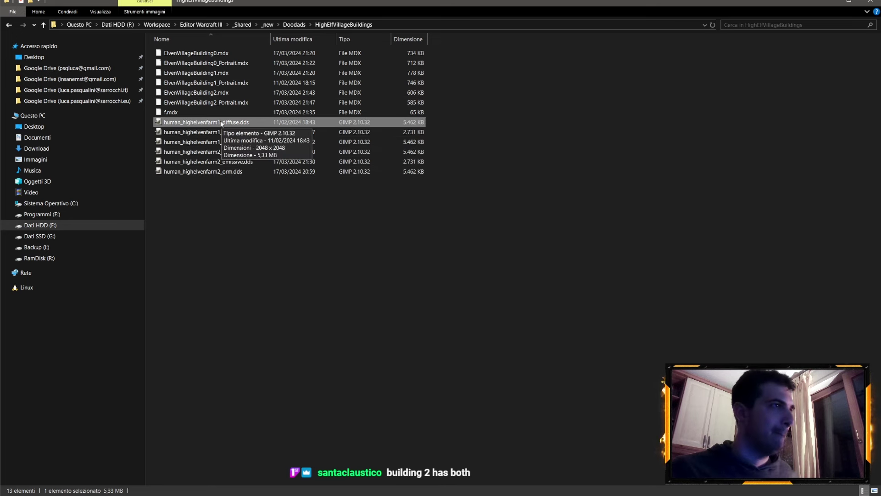
{"action": "left_click", "coordinate": [221, 123]}
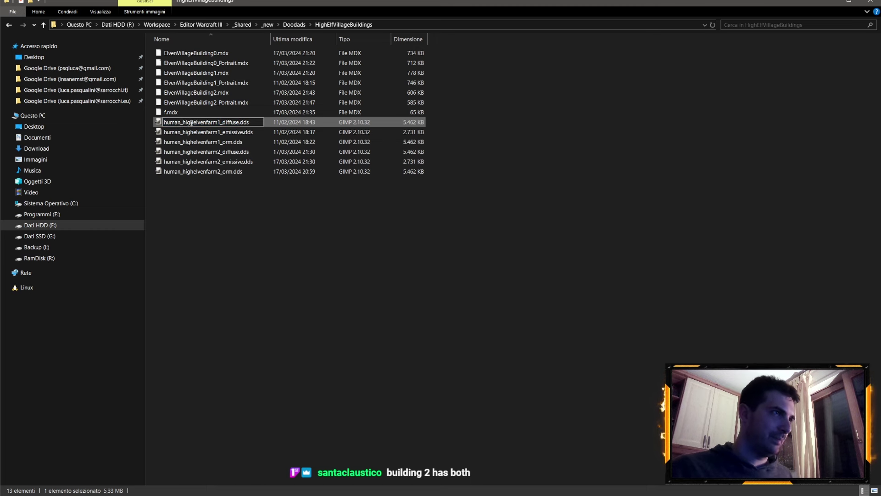
{"action": "key", "text": "Escape"}
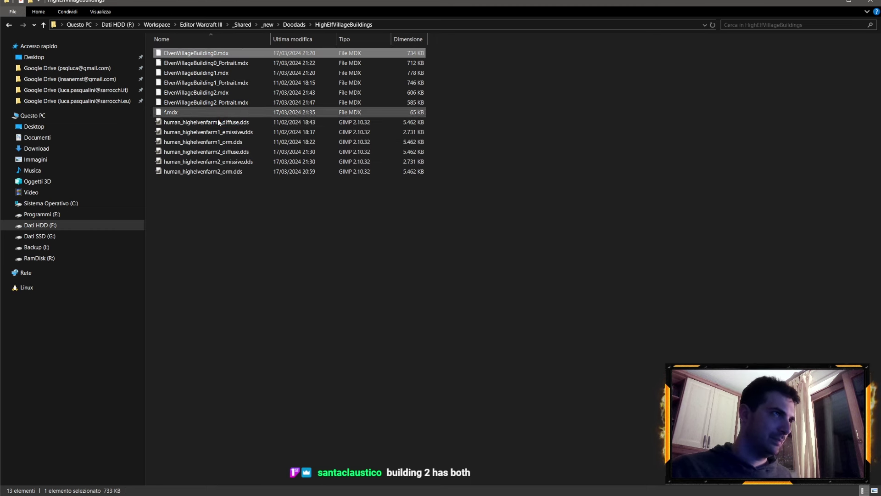
Rename the farm1 Diffuse, Emissive and ORM textures to ElvenVillageBuilding0_Main names
{"action": "left_click", "coordinate": [219, 122]}
{"action": "type", "text": "ElvenVillageBuilding0"}
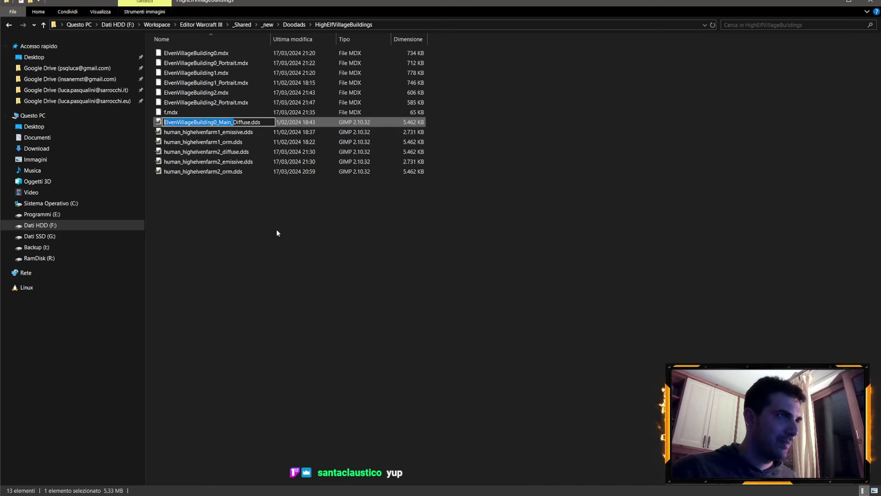
{"action": "key", "text": "Return"}
{"action": "left_click", "coordinate": [206, 131]}
{"action": "left_click_drag", "start_coordinate": [165, 132], "coordinate": [223, 132]}
{"action": "type", "text": "ElvenVillageBuilding0_Main_"}
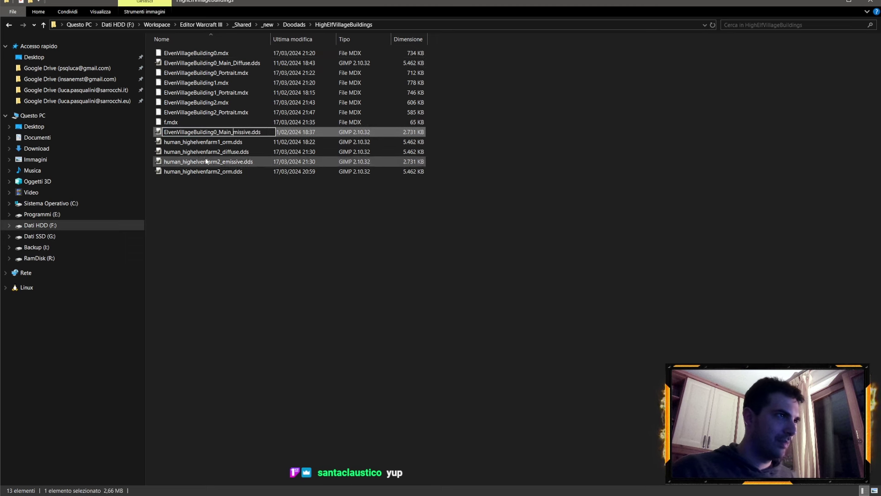
{"action": "type", "text": "E"}
{"action": "key", "text": "Return"}
{"action": "left_click", "coordinate": [207, 142]}
{"action": "left_click_drag", "start_coordinate": [222, 141], "coordinate": [158, 141]}
{"action": "type", "text": "ElvenVillageBuilding0_Main"}
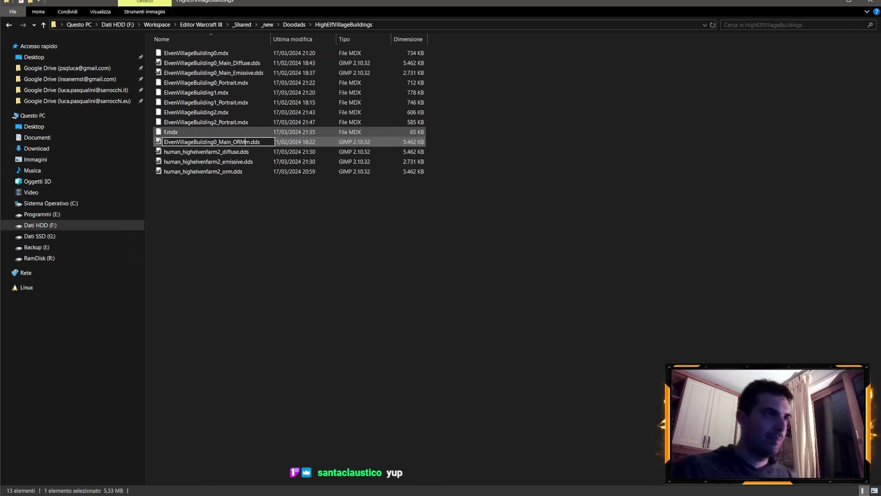
{"action": "key", "text": "Delete"}
{"action": "key", "text": "Return"}
Rename the farm2 Diffuse, Emissive and ORM textures to ElvenVillageBuilding12_Main names
{"action": "left_click", "coordinate": [207, 152]}
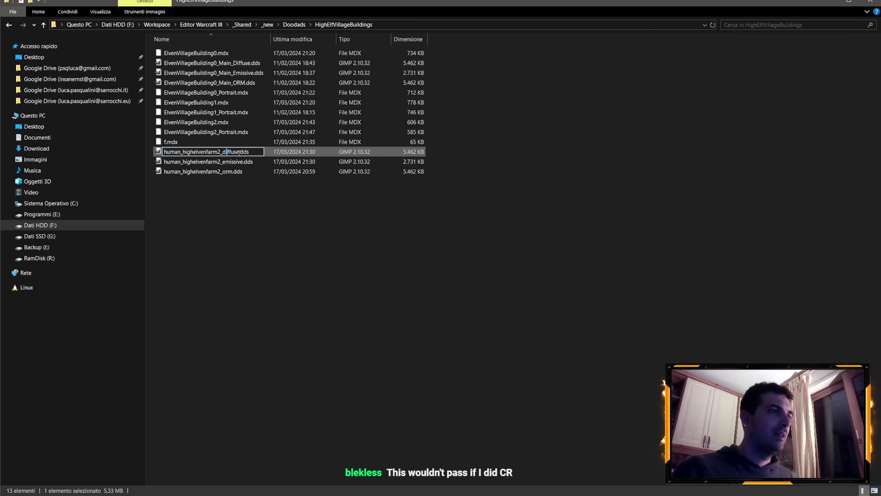
{"action": "left_click_drag", "start_coordinate": [239, 152], "coordinate": [248, 152]}
{"action": "type", "text": "ElvenVillageBuilding0_Main_"}
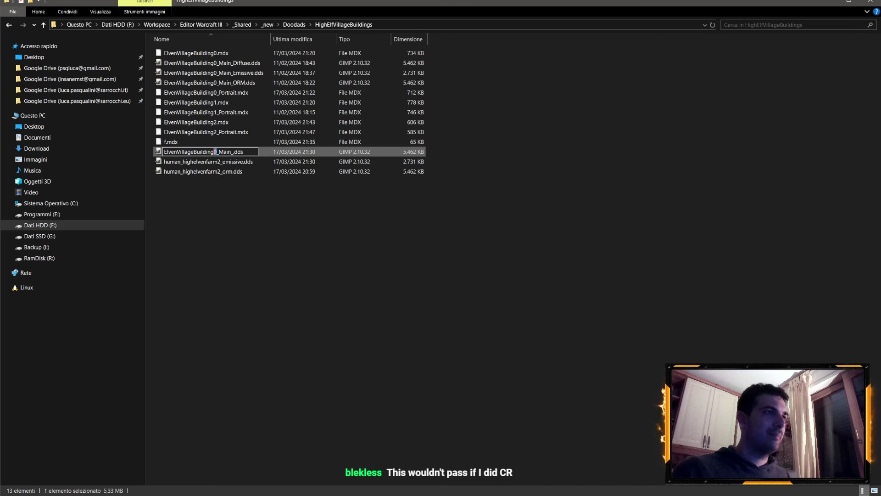
{"action": "type", "text": "12"}
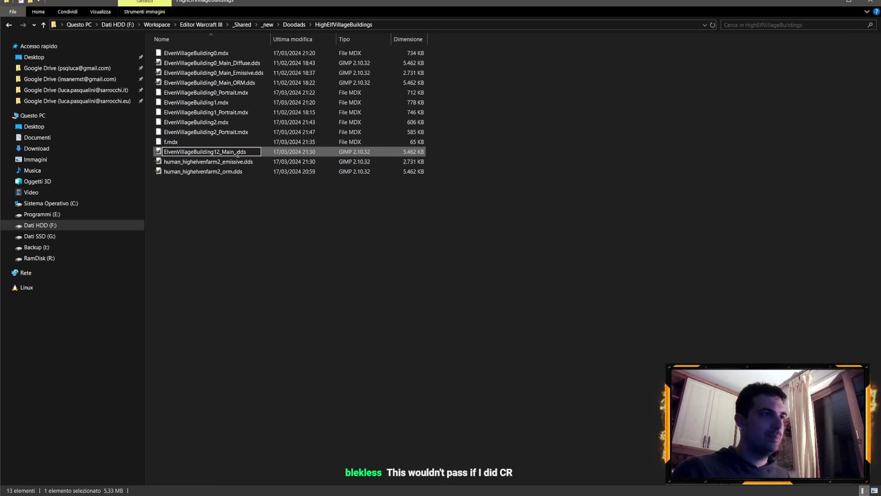
{"action": "left_click", "coordinate": [236, 153]}
{"action": "type", "text": "Diffuse"}
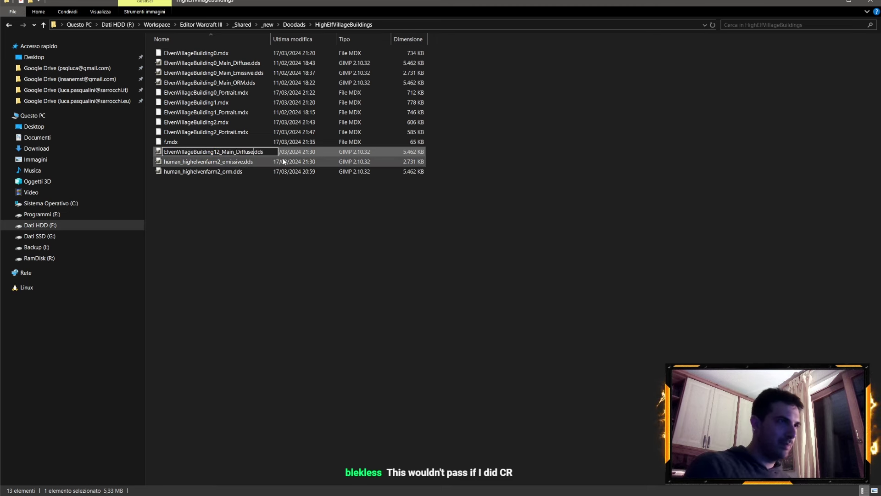
{"action": "left_click_drag", "start_coordinate": [236, 151], "coordinate": [108, 149]}
{"action": "key", "text": "ctrl+c"}
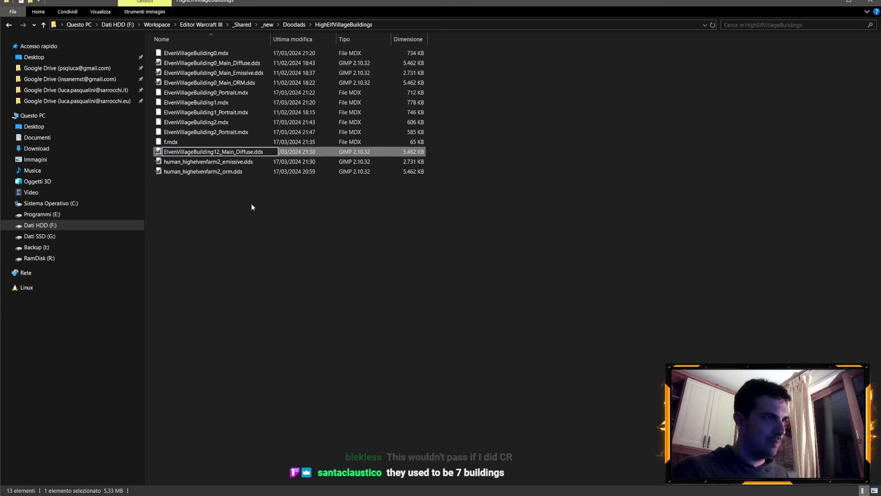
{"action": "key", "text": "Return"}
{"action": "left_click", "coordinate": [231, 162]}
{"action": "key", "text": "F2"}
{"action": "key", "text": "ctrl+v"}
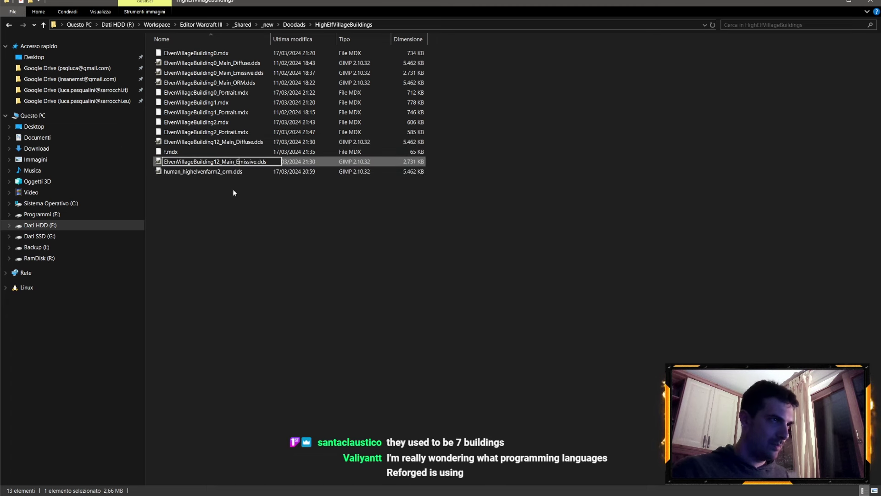
{"action": "key", "text": "Return"}
{"action": "left_click", "coordinate": [165, 171]}
{"action": "key", "text": "F2"}
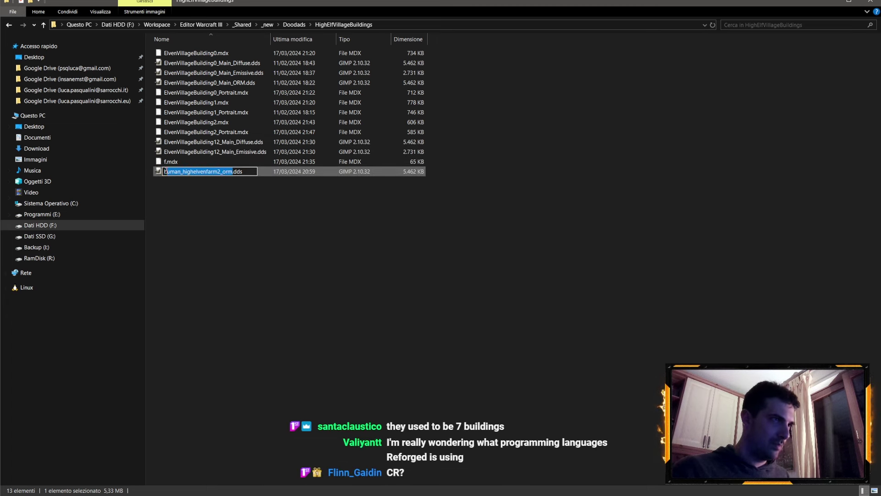
{"action": "key", "text": "ctrl+v"}
{"action": "type", "text": "ORM"}
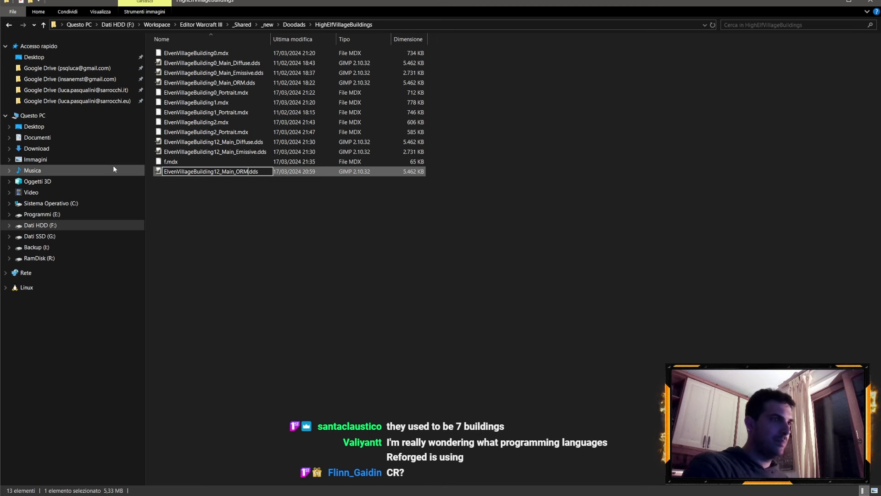
{"action": "key", "text": "Return"}
Delete f.mdx, leaving 12 files in the folder
{"action": "left_click", "coordinate": [237, 226]}
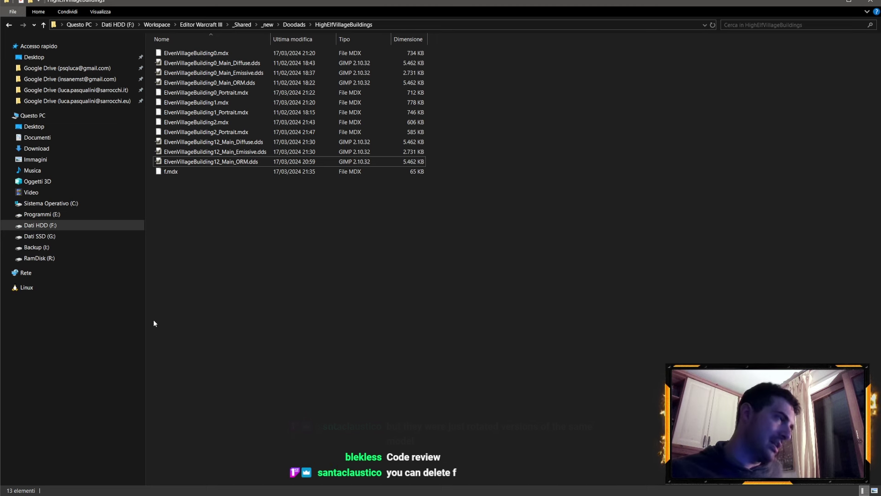
{"action": "left_click", "coordinate": [171, 172]}
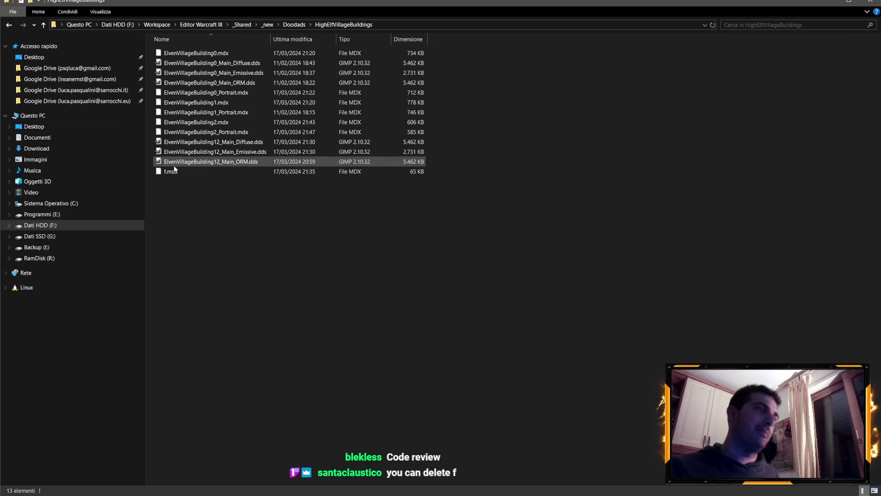
{"action": "key", "text": "Delete"}
Correct the Thasalah diffuse texture path to Thasalah_Main_Diffuse.dds
{"action": "left_click_drag", "start_coordinate": [217, 223], "coordinate": [250, 193]}
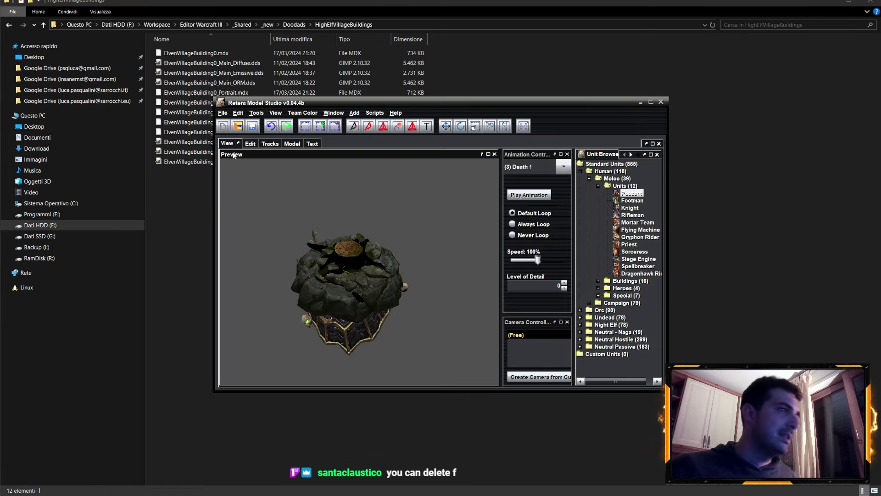
{"action": "left_click", "coordinate": [223, 113]}
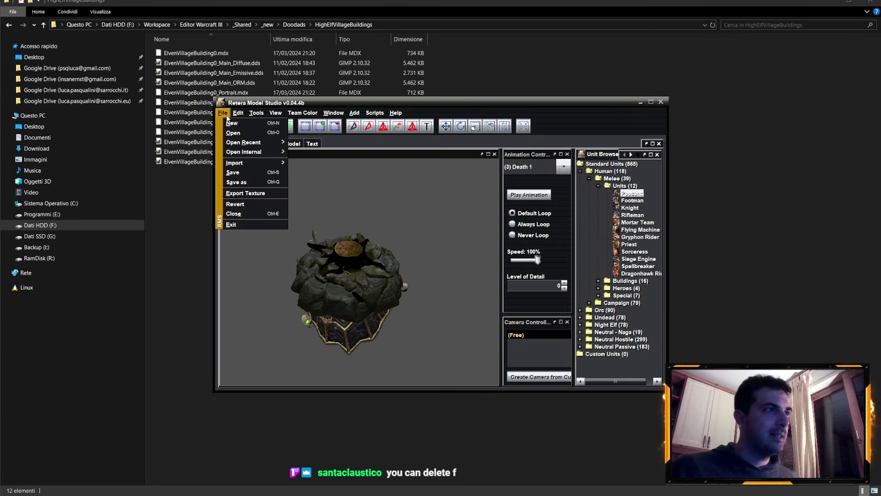
{"action": "left_click", "coordinate": [234, 142]}
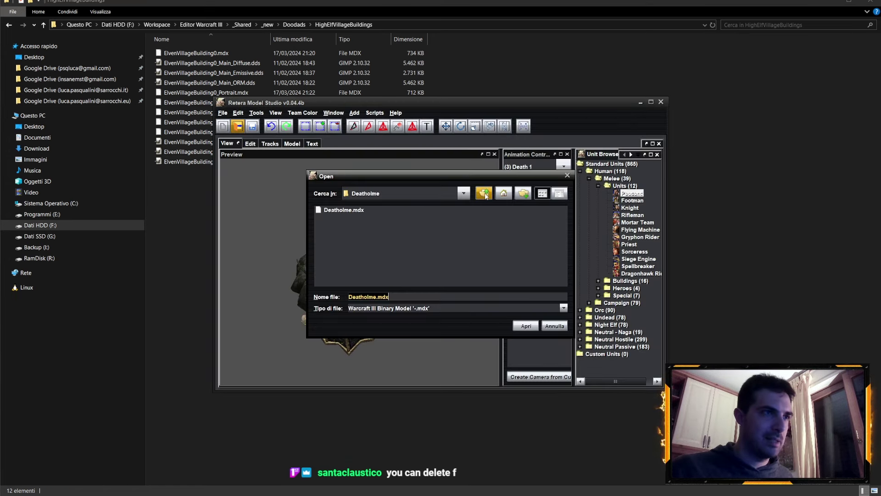
{"action": "left_click", "coordinate": [555, 326]}
{"action": "left_click", "coordinate": [237, 112]}
{"action": "left_click", "coordinate": [322, 168]}
{"action": "scroll", "coordinate": [321, 167], "scroll_direction": "down", "scroll_amount": 5}
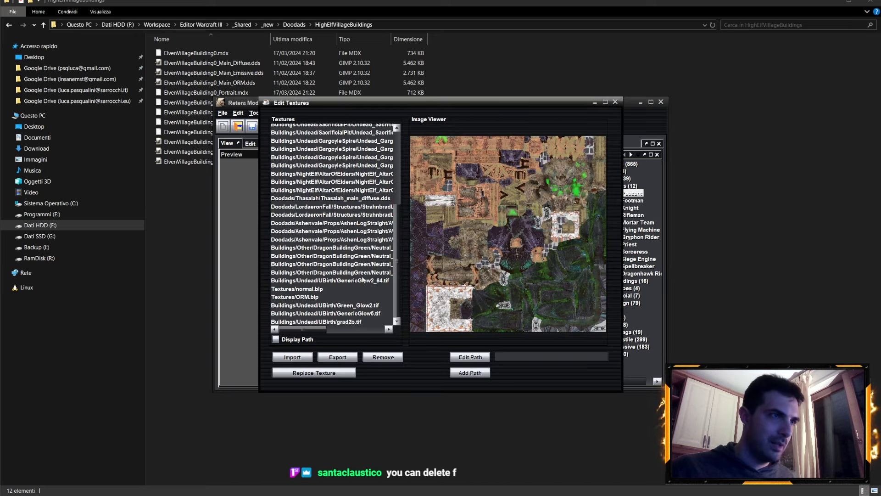
{"action": "left_click", "coordinate": [328, 198]}
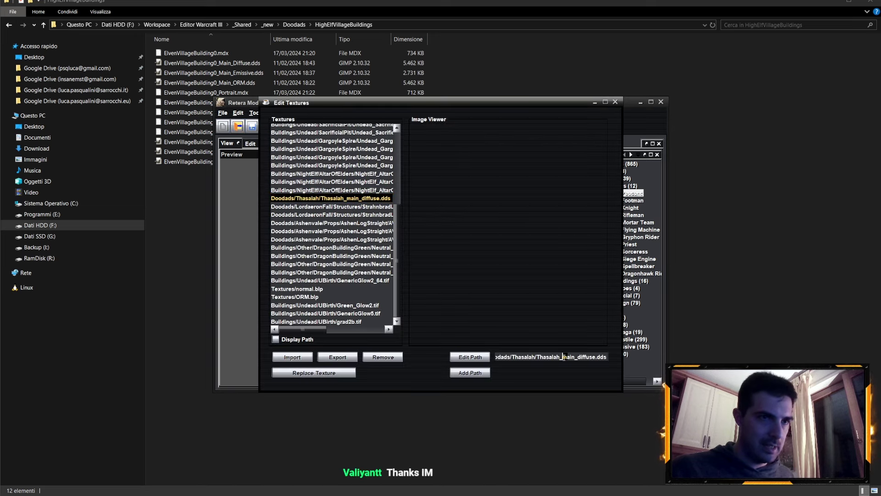
{"action": "key", "text": "BackSpace"}
{"action": "type", "text": "M"}
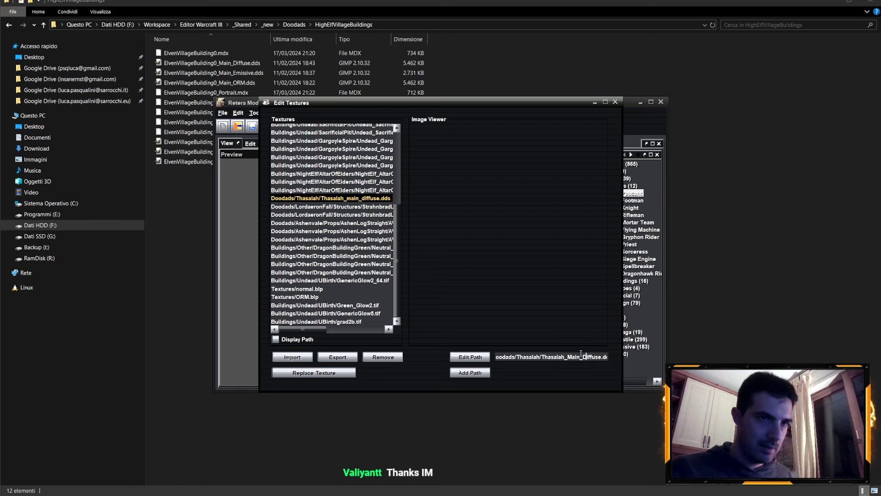
{"action": "left_click", "coordinate": [615, 103]}
Save the Deatholme model with Save as, overwriting the existing file
{"action": "left_click", "coordinate": [223, 112]}
{"action": "left_click", "coordinate": [240, 182]}
{"action": "key", "text": "Return"}
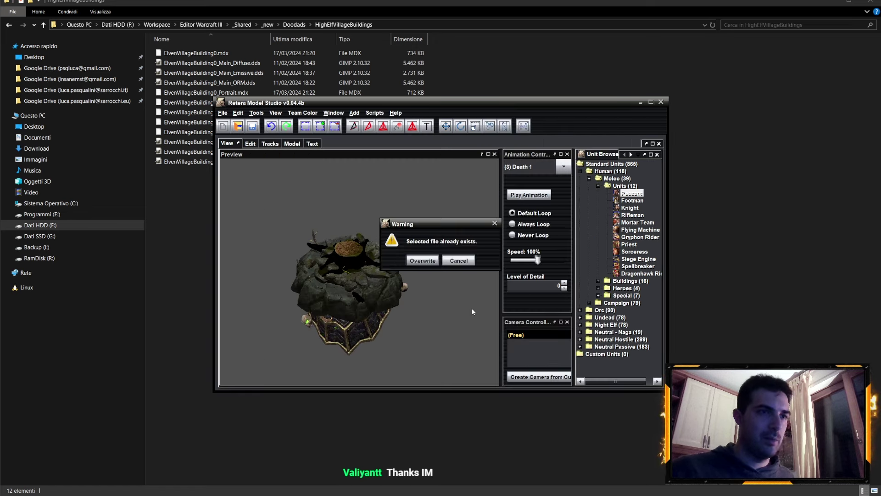
{"action": "left_click", "coordinate": [423, 260]}
{"action": "left_click", "coordinate": [222, 112]}
Browse the Open dialog past Buildings into the _new Doodads folder
{"action": "left_click", "coordinate": [234, 134]}
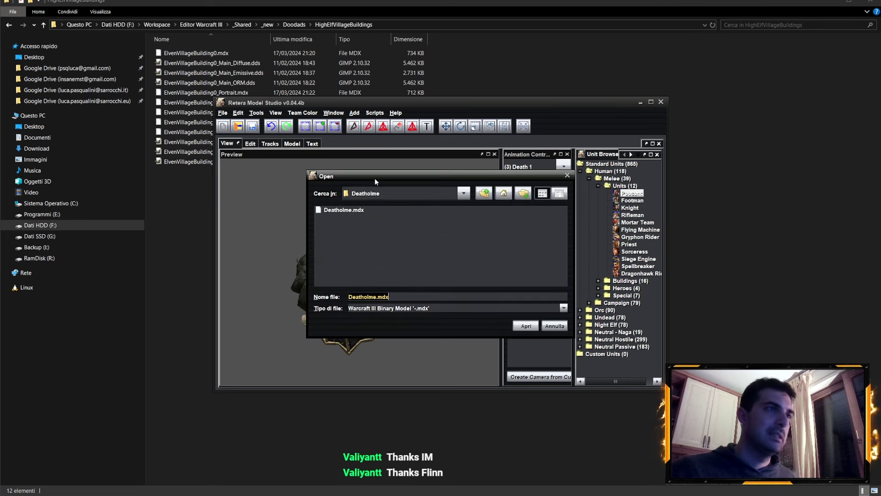
{"action": "left_click", "coordinate": [484, 192]}
{"action": "double_click", "coordinate": [358, 224]}
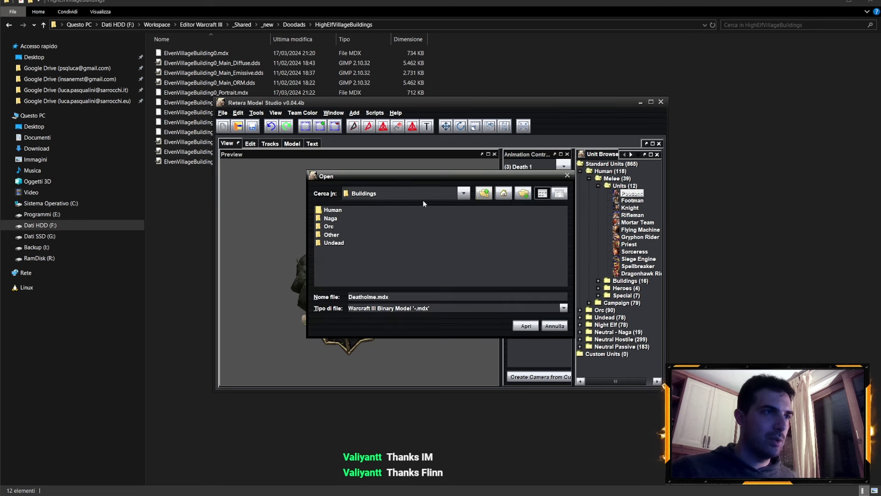
{"action": "left_click", "coordinate": [484, 193]}
{"action": "double_click", "coordinate": [339, 227]}
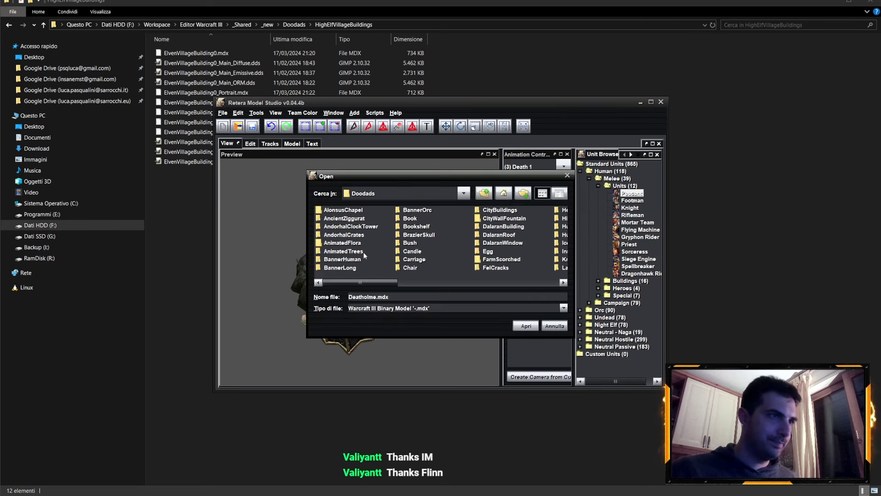
{"action": "left_click_drag", "start_coordinate": [382, 282], "coordinate": [530, 292]}
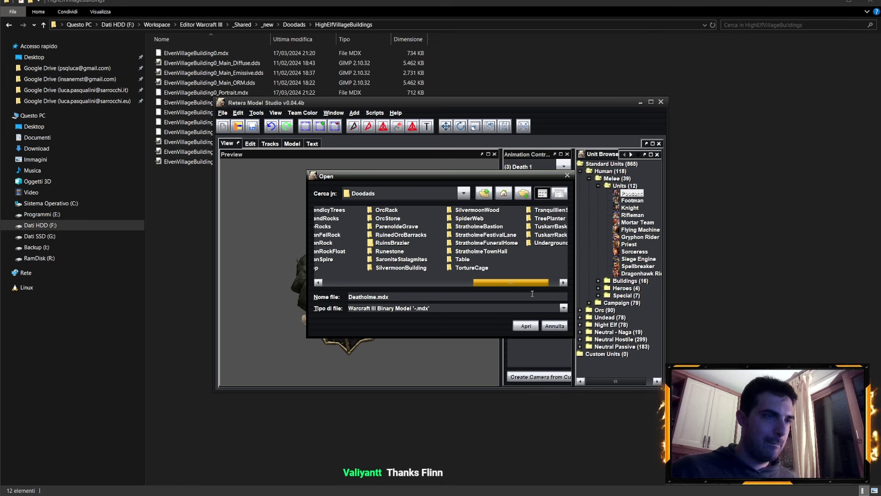
{"action": "mouse_move", "coordinate": [530, 292]}
{"action": "left_mouse_down"}
{"action": "mouse_move", "coordinate": [368, 289]}
{"action": "mouse_move", "coordinate": [536, 285]}
{"action": "left_mouse_up"}
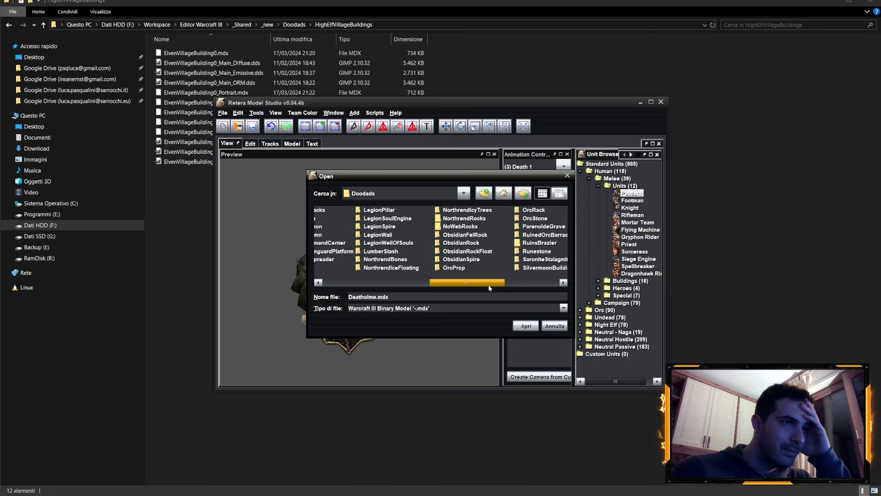
{"action": "left_click_drag", "start_coordinate": [536, 285], "coordinate": [545, 286]}
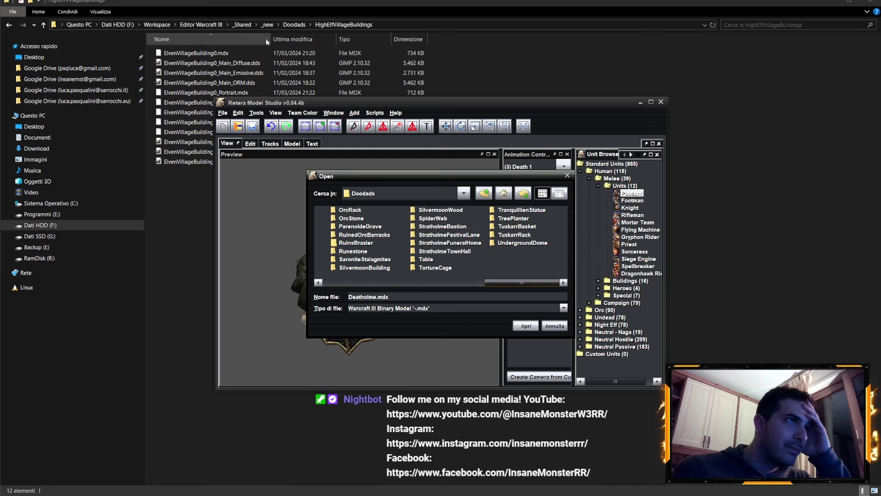
{"action": "left_click", "coordinate": [212, 54]}
Rename ElvenVillageBuilding0.mdx to SilvermoonVillageBuilding0.mdx
{"action": "key", "text": "Down"}
{"action": "key", "text": "Up"}
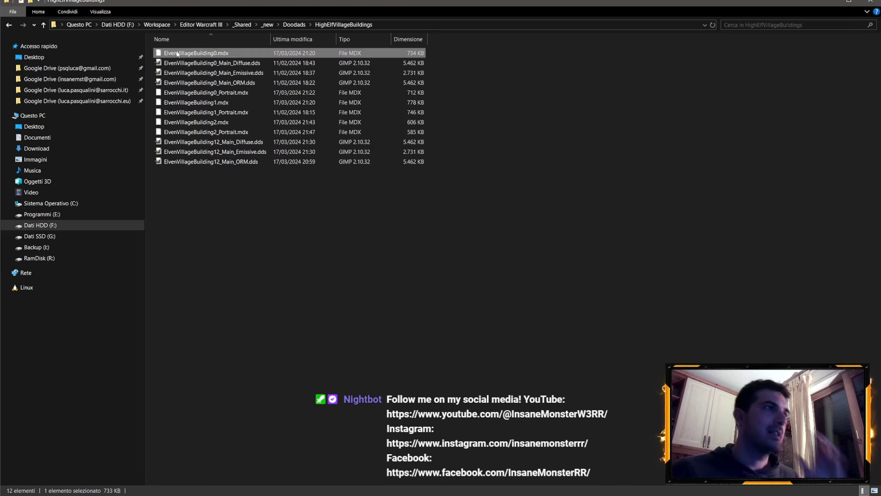
{"action": "key", "text": "F2"}
{"action": "key", "text": "Home"}
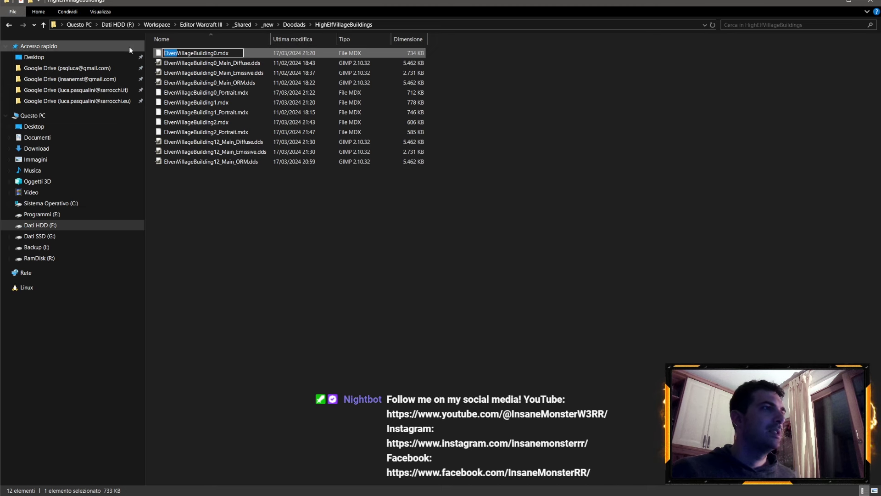
{"action": "key", "text": "Delete"}
{"action": "key", "text": "Delete"}
{"action": "key", "text": "Delete"}
{"action": "type", "text": "Silvermo"}
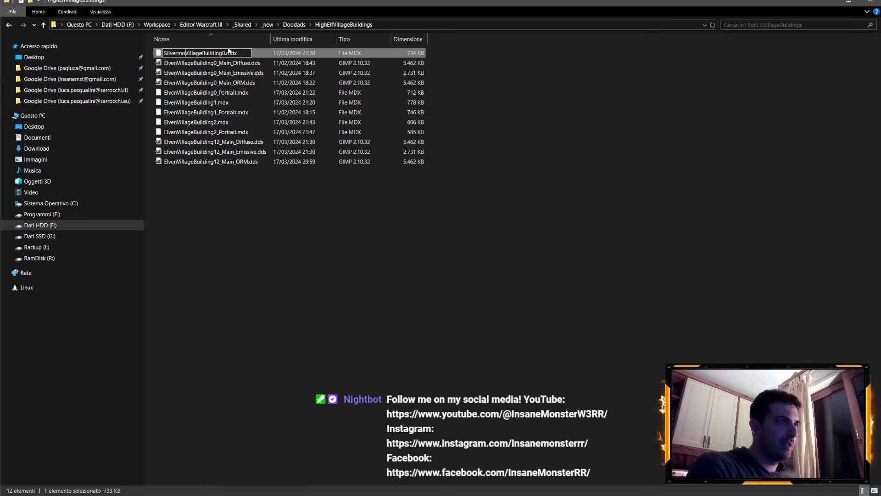
{"action": "type", "text": "on"}
{"action": "key", "text": "Return"}
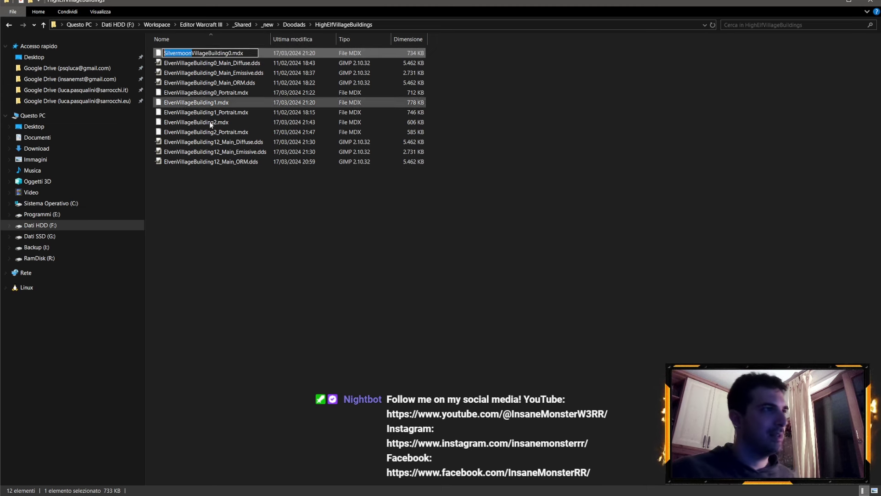
Rename building 0's diffuse, emissive and ORM textures and its portrait model to Silvermoon names
{"action": "left_click", "coordinate": [179, 53]}
{"action": "key", "text": "F2"}
{"action": "key", "text": "ctrl+v"}
{"action": "key", "text": "Return"}
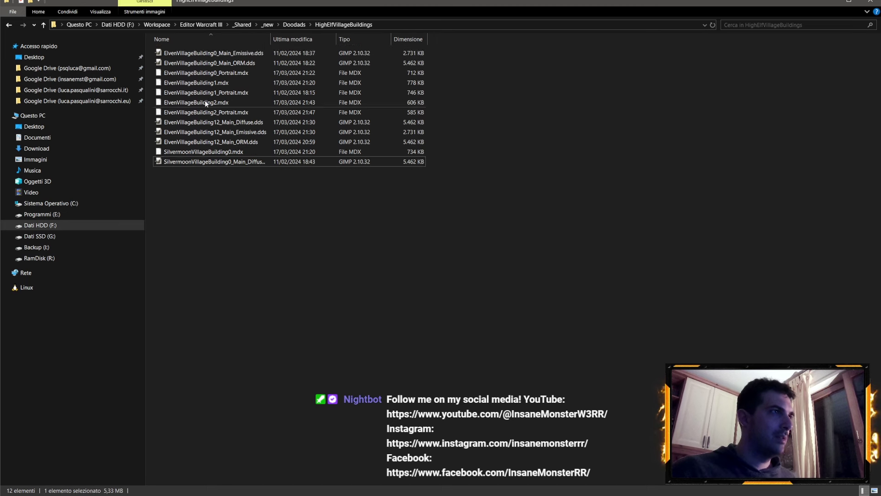
{"action": "left_click", "coordinate": [176, 55]}
{"action": "key", "text": "F2"}
{"action": "type", "text": "Silvermoon"}
{"action": "key", "text": "Return"}
{"action": "left_click", "coordinate": [175, 55]}
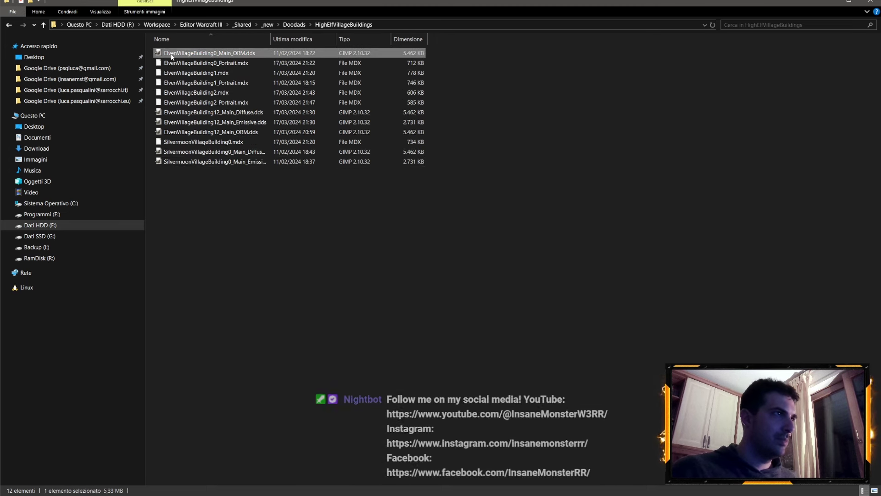
{"action": "key", "text": "F2"}
{"action": "type", "text": "SilvermoonVillageBuilding0"}
{"action": "key", "text": "Return"}
{"action": "left_click", "coordinate": [172, 56]}
{"action": "key", "text": "F2"}
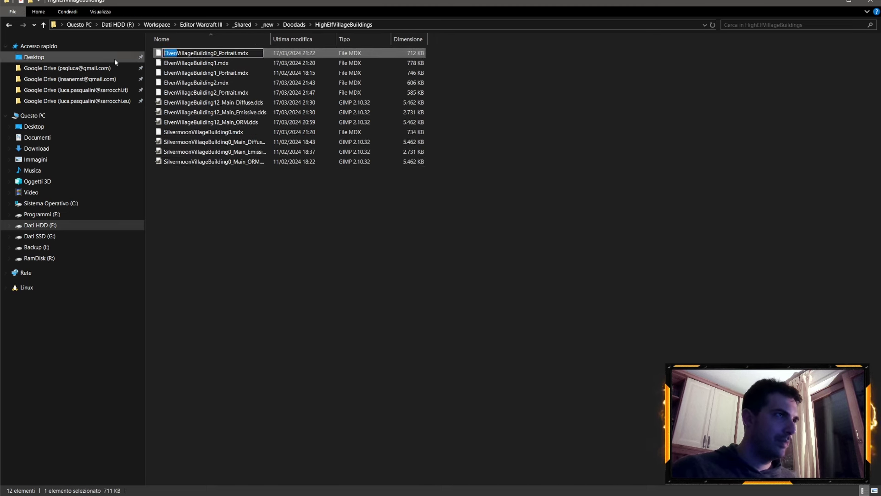
{"action": "type", "text": "SilvermoonVillageBuilding"}
{"action": "key", "text": "Return"}
Rename the building 1 and building 2 models and their portraits to SilvermoonVillageBuilding
{"action": "left_click", "coordinate": [173, 54]}
{"action": "key", "text": "F2"}
{"action": "type", "text": "Silvermoon"}
{"action": "key", "text": "Return"}
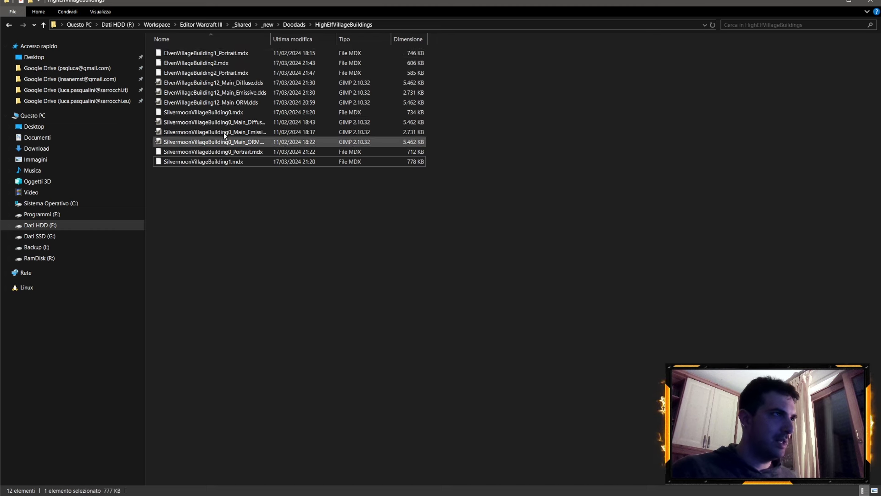
{"action": "left_click", "coordinate": [176, 53]}
{"action": "key", "text": "F2"}
{"action": "type", "text": "Silvermoon"}
{"action": "key", "text": "Return"}
{"action": "left_click", "coordinate": [172, 54]}
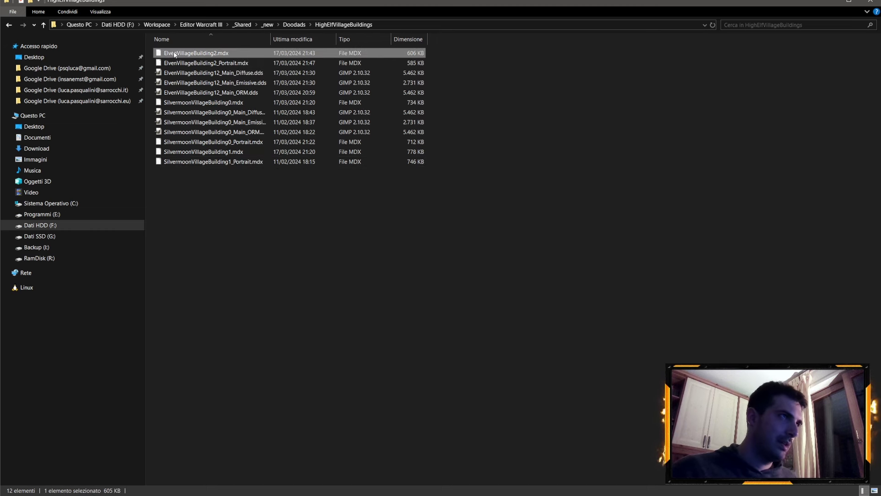
{"action": "key", "text": "F2"}
{"action": "type", "text": "Silvermoon"}
{"action": "key", "text": "Return"}
{"action": "left_click", "coordinate": [168, 55]}
{"action": "key", "text": "F2"}
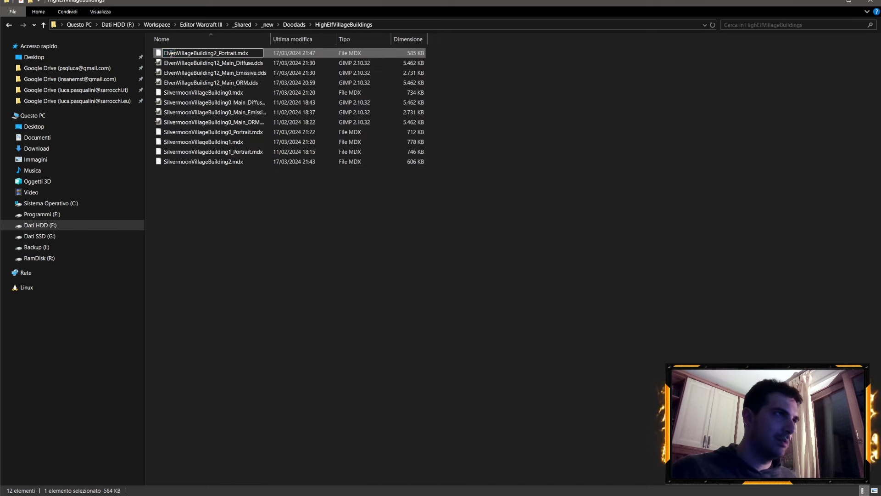
{"action": "type", "text": "Silvermoon"}
{"action": "key", "text": "Return"}
Rename building 12's diffuse, emissive and ORM textures from Elven to Silvermoon
{"action": "left_click", "coordinate": [180, 56]}
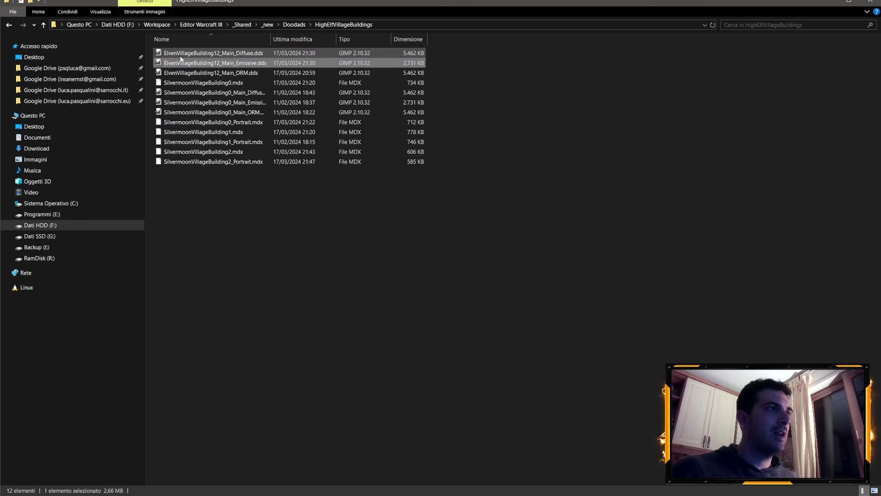
{"action": "key", "text": "F2"}
{"action": "type", "text": "Silvermoon"}
{"action": "key", "text": "Return"}
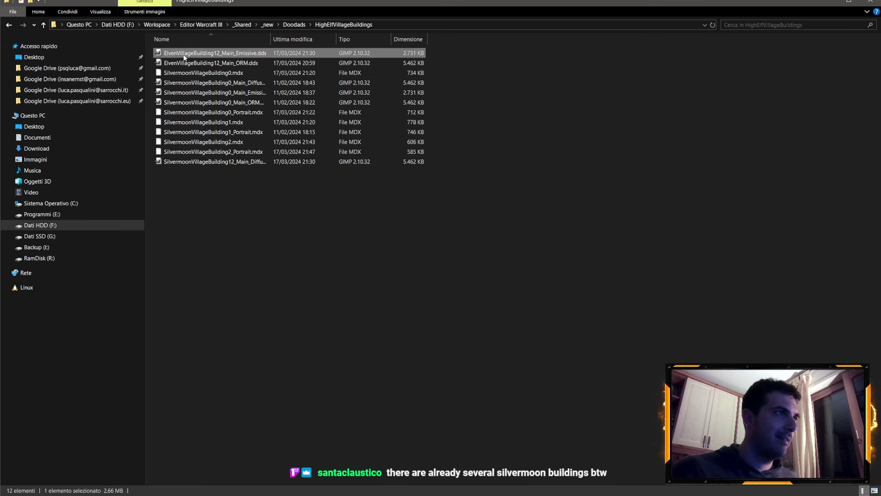
{"action": "left_click", "coordinate": [176, 54]}
{"action": "key", "text": "F2"}
{"action": "type", "text": "Silvermoon"}
{"action": "left_click_drag", "start_coordinate": [164, 53], "coordinate": [178, 53]}
{"action": "key", "text": "Return"}
{"action": "left_click", "coordinate": [176, 53]}
{"action": "key", "text": "F2"}
{"action": "type", "text": "Silvermoon"}
{"action": "key", "text": "Return"}
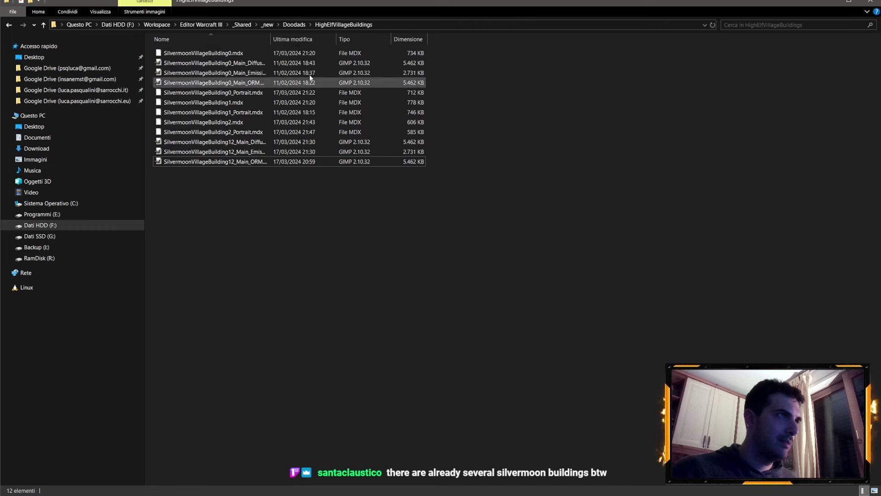
Rename the HighElfVillageBuildings folder in Doodads to SilvermoonVillageBuilding
{"action": "left_click", "coordinate": [294, 24]}
{"action": "key", "text": "F2"}
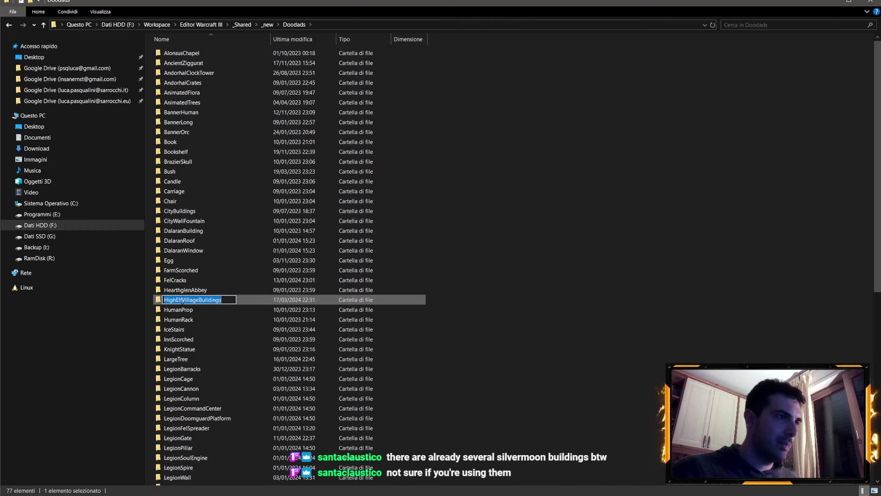
{"action": "left_click_drag", "start_coordinate": [181, 301], "coordinate": [94, 301]}
{"action": "type", "text": "Silvermoon"}
{"action": "key", "text": "Return"}
{"action": "scroll", "coordinate": [232, 382], "scroll_direction": "down", "scroll_amount": 4}
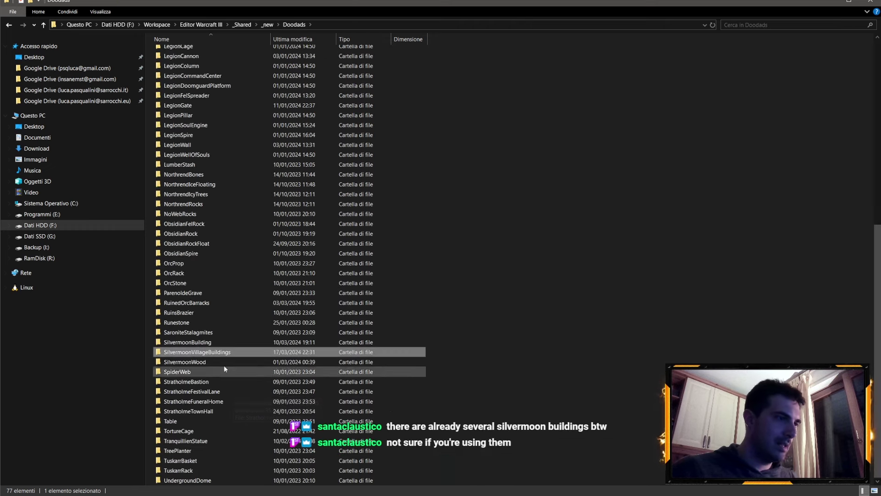
{"action": "key", "text": "F2"}
{"action": "key", "text": "End"}
{"action": "key", "text": "BackSpace"}
{"action": "key", "text": "Return"}
Dismiss the stale dialog and open SilvermoonVillageBuilding0.mdx from _Shared\_new\Doodads\SilvermoonVillageBuilding
{"action": "key", "text": "alt+Tab"}
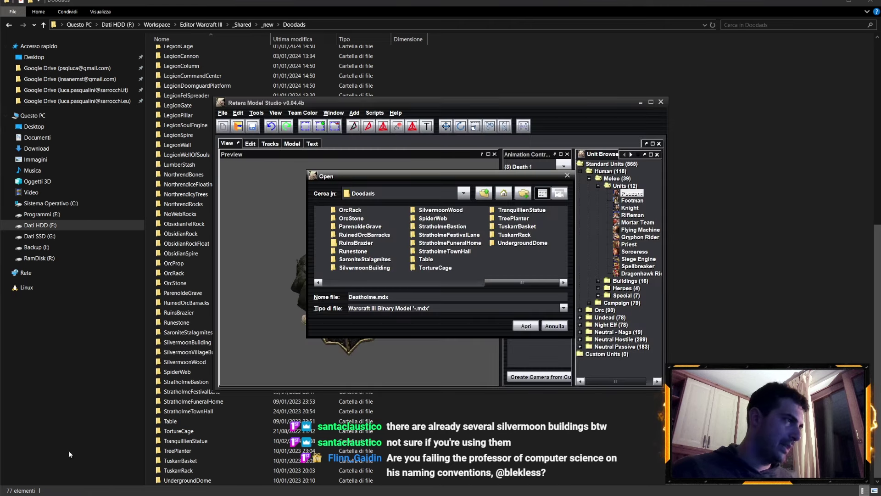
{"action": "left_click_drag", "start_coordinate": [544, 282], "coordinate": [482, 282]}
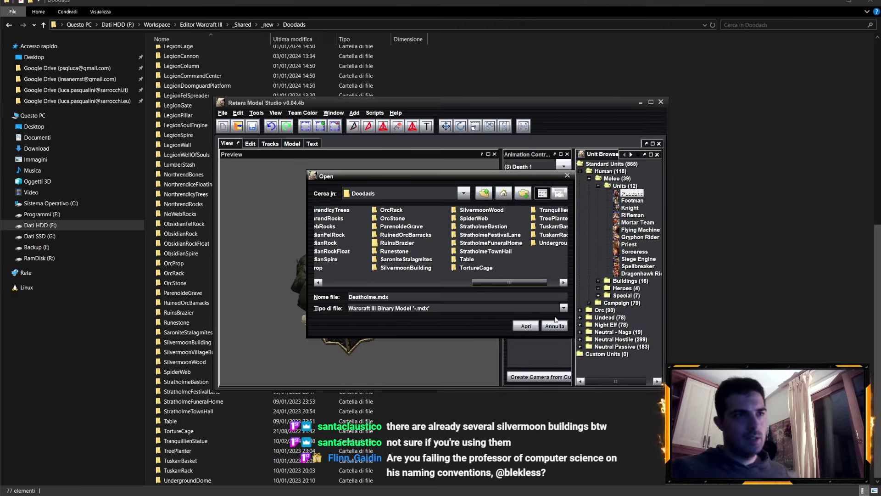
{"action": "left_click", "coordinate": [554, 325]}
{"action": "left_click", "coordinate": [222, 112]}
{"action": "left_click", "coordinate": [233, 132]}
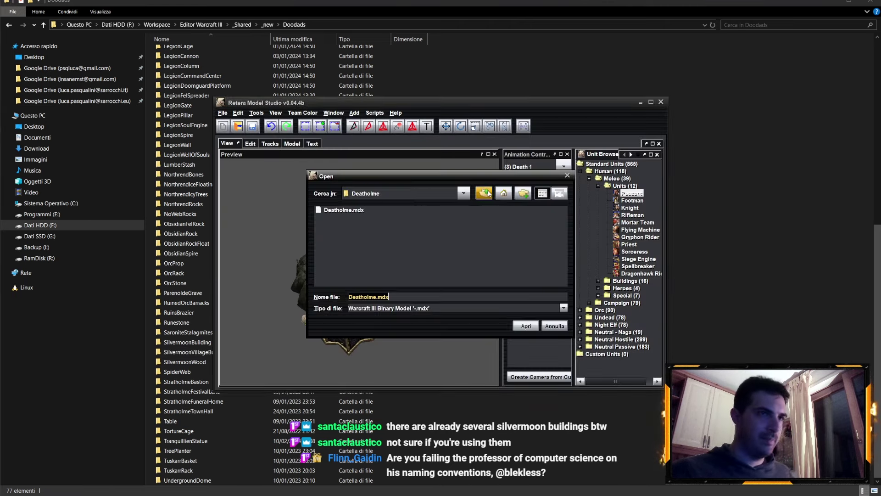
{"action": "left_click", "coordinate": [483, 194]}
{"action": "left_click", "coordinate": [483, 193]}
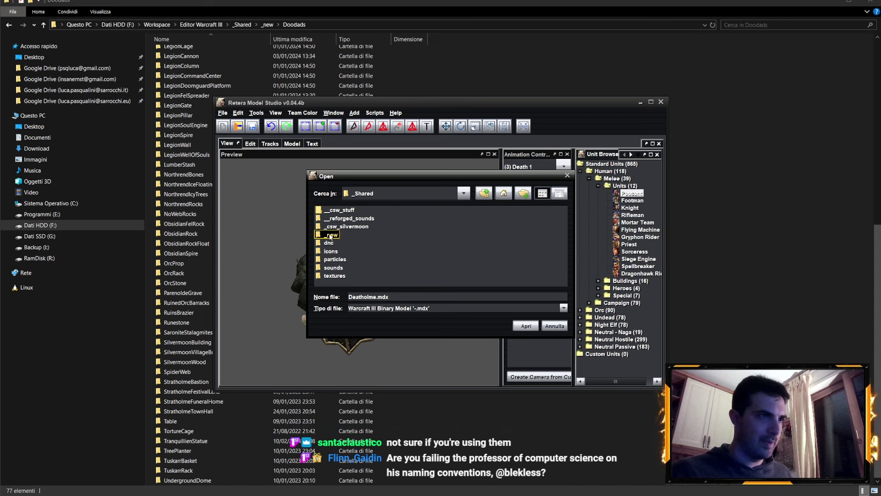
{"action": "double_click", "coordinate": [331, 237]}
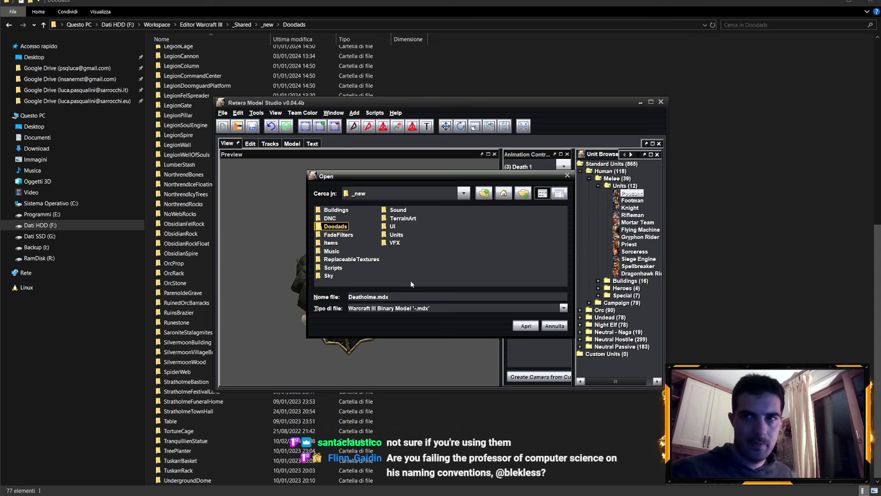
{"action": "double_click", "coordinate": [322, 228]}
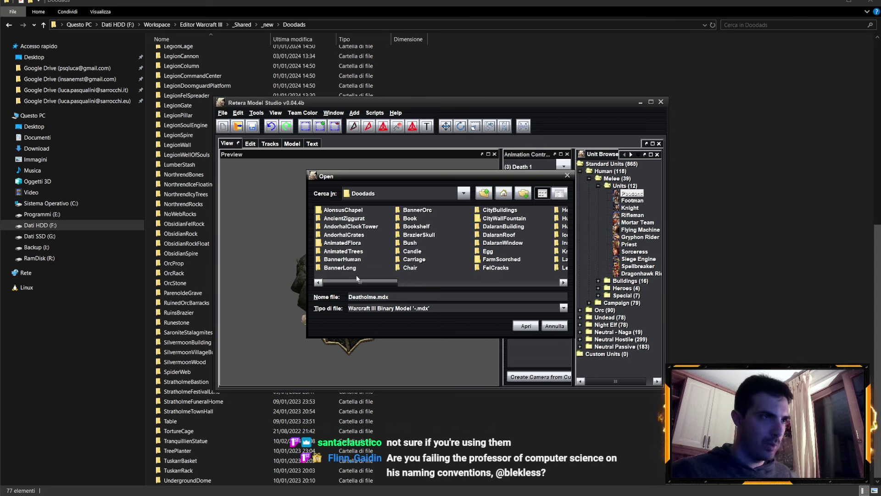
{"action": "left_click_drag", "start_coordinate": [385, 283], "coordinate": [518, 285]}
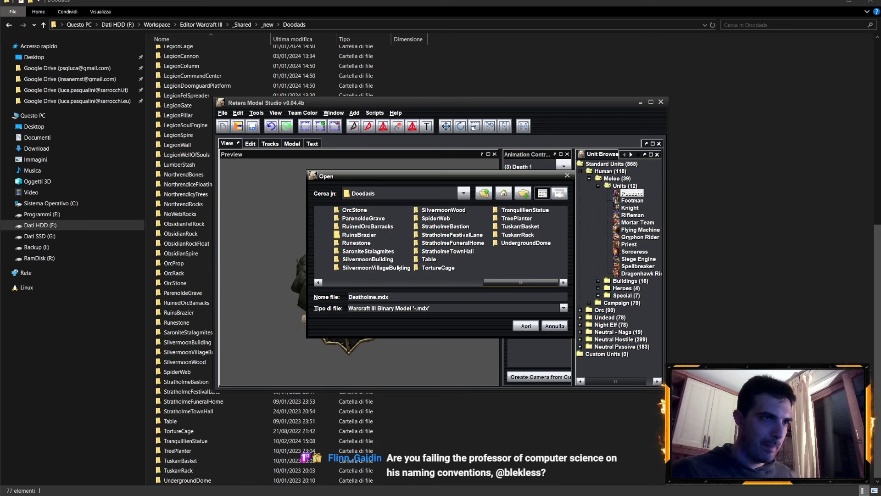
{"action": "double_click", "coordinate": [376, 267]}
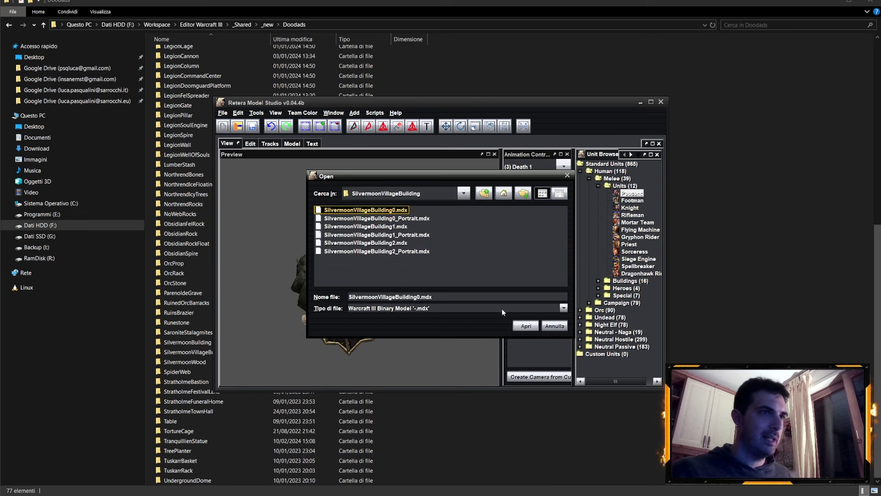
{"action": "left_click", "coordinate": [523, 328]}
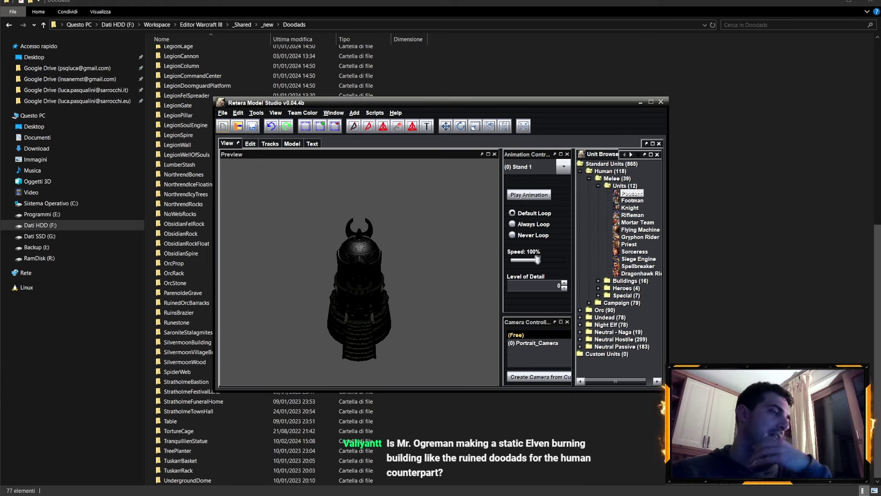
{"action": "key", "text": "alt+Tab"}
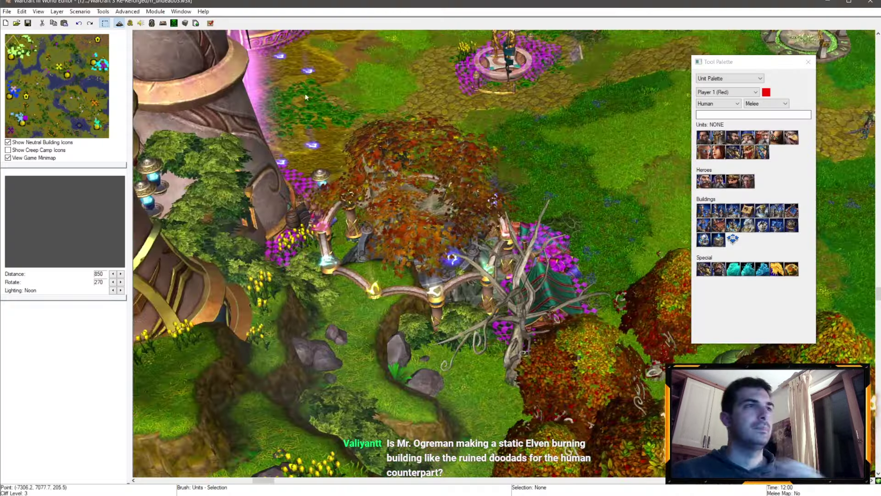
Pan the World Editor map across the Elven towers and the fountain
{"action": "right_click_drag", "start_coordinate": [198, 84], "coordinate": [559, 316]}
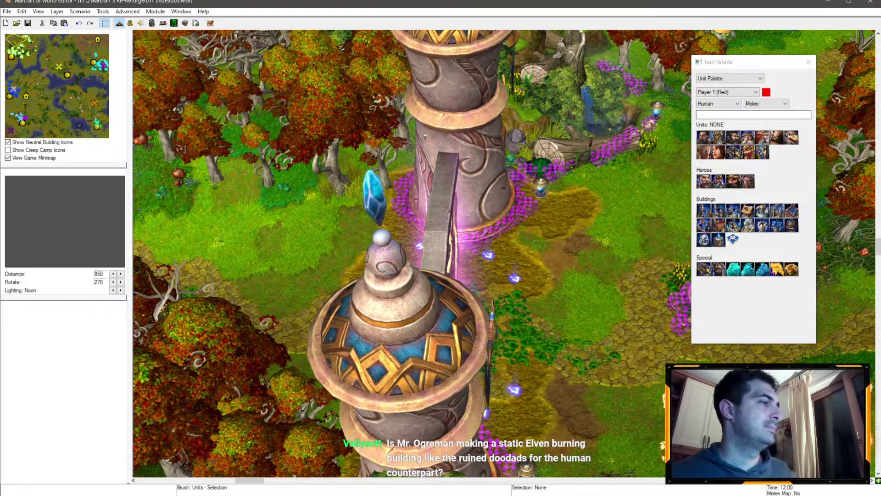
{"action": "scroll", "coordinate": [384, 241], "scroll_direction": "up", "scroll_amount": 1}
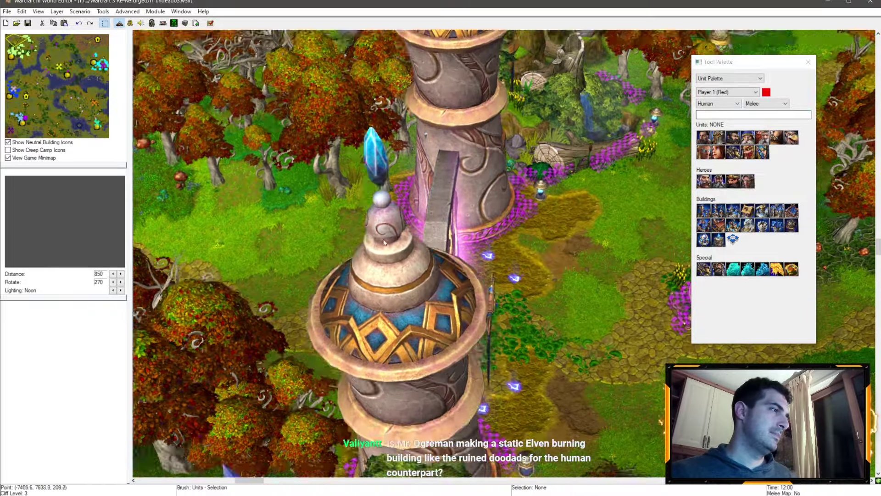
{"action": "scroll", "coordinate": [384, 242], "scroll_direction": "up", "scroll_amount": 2}
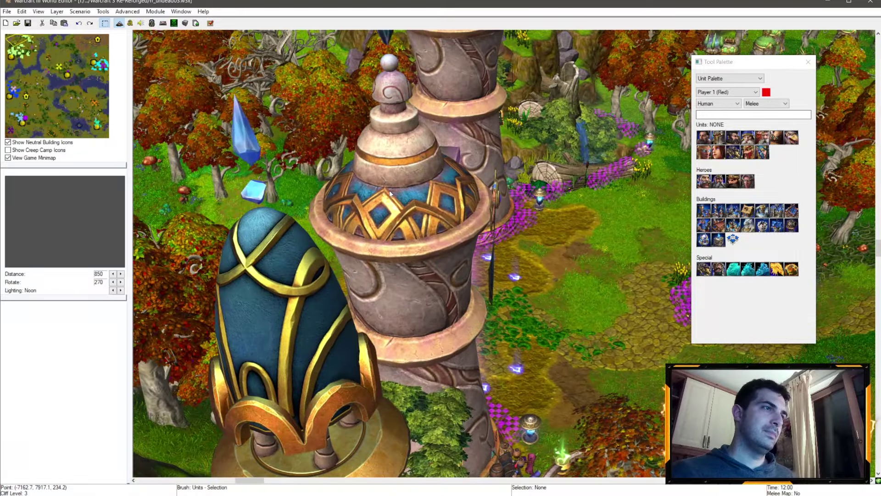
{"action": "scroll", "coordinate": [390, 195], "scroll_direction": "down", "scroll_amount": 3}
{"action": "scroll", "coordinate": [485, 217], "scroll_direction": "down", "scroll_amount": 2}
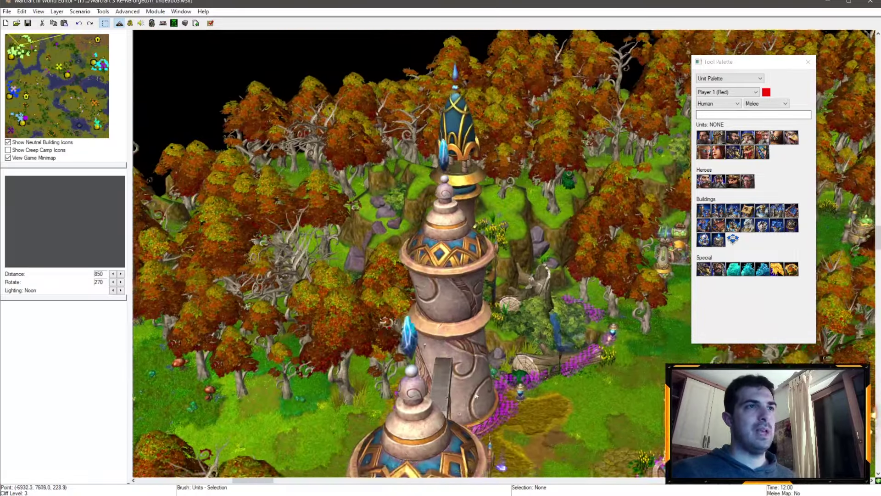
{"action": "right_click_drag", "start_coordinate": [475, 393], "coordinate": [321, 285]}
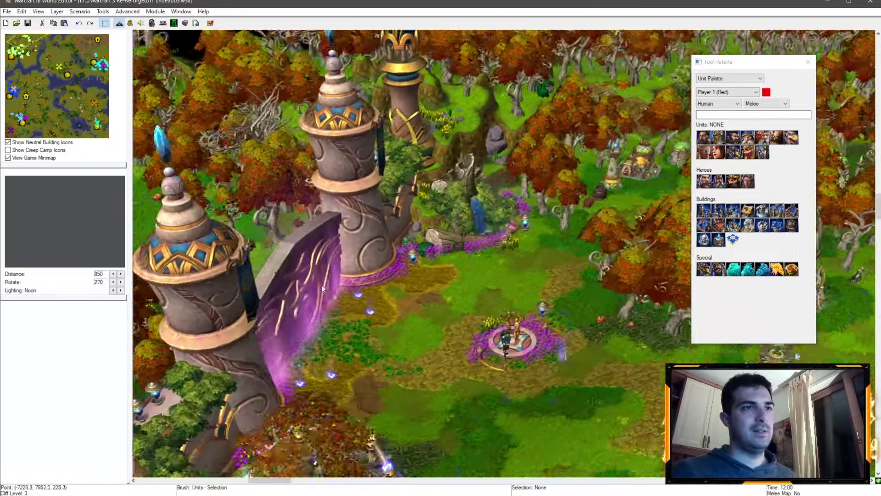
{"action": "scroll", "coordinate": [304, 299], "scroll_direction": "up", "scroll_amount": 2}
{"action": "scroll", "coordinate": [471, 229], "scroll_direction": "up", "scroll_amount": 3}
{"action": "scroll", "coordinate": [461, 144], "scroll_direction": "up", "scroll_amount": 2}
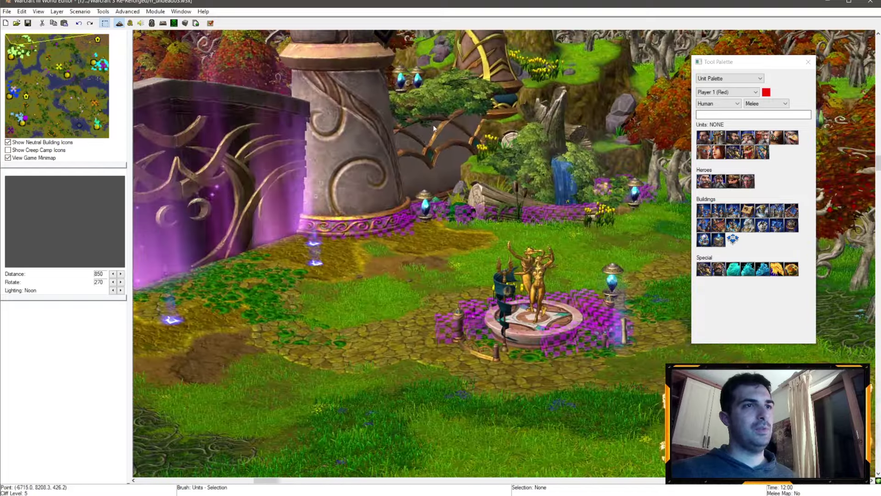
{"action": "scroll", "coordinate": [434, 127], "scroll_direction": "down", "scroll_amount": 2}
{"action": "scroll", "coordinate": [428, 126], "scroll_direction": "down", "scroll_amount": 2}
{"action": "scroll", "coordinate": [438, 192], "scroll_direction": "down", "scroll_amount": 2}
{"action": "scroll", "coordinate": [193, 188], "scroll_direction": "down", "scroll_amount": 1}
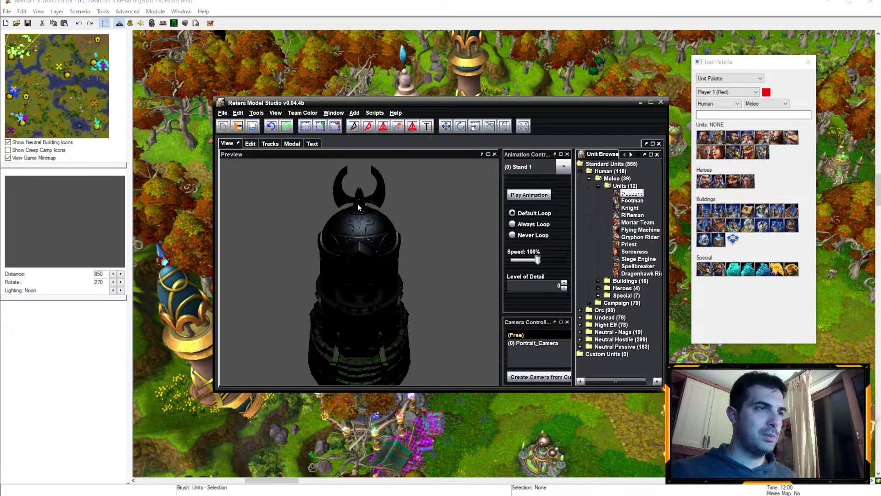
Switch between the model's editing views and toggle its geometry visibility
{"action": "left_click", "coordinate": [292, 143]}
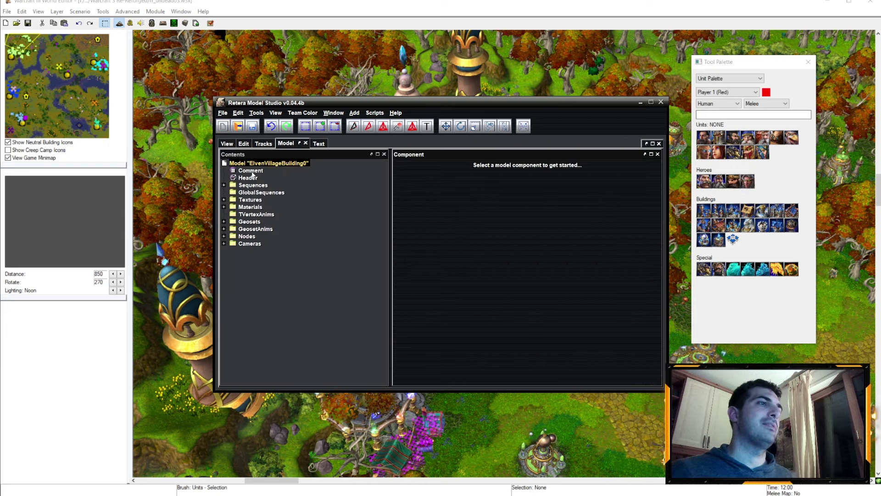
{"action": "left_click", "coordinate": [244, 144]}
{"action": "left_click", "coordinate": [235, 199]}
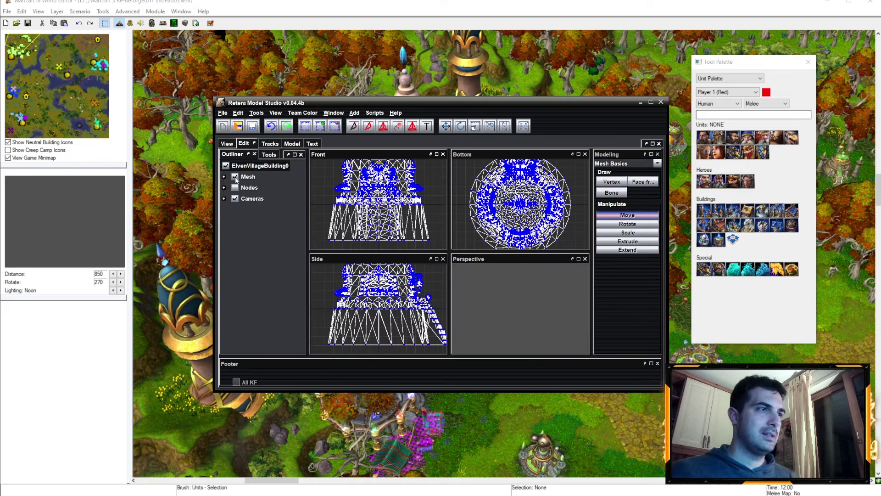
{"action": "left_click", "coordinate": [235, 177]}
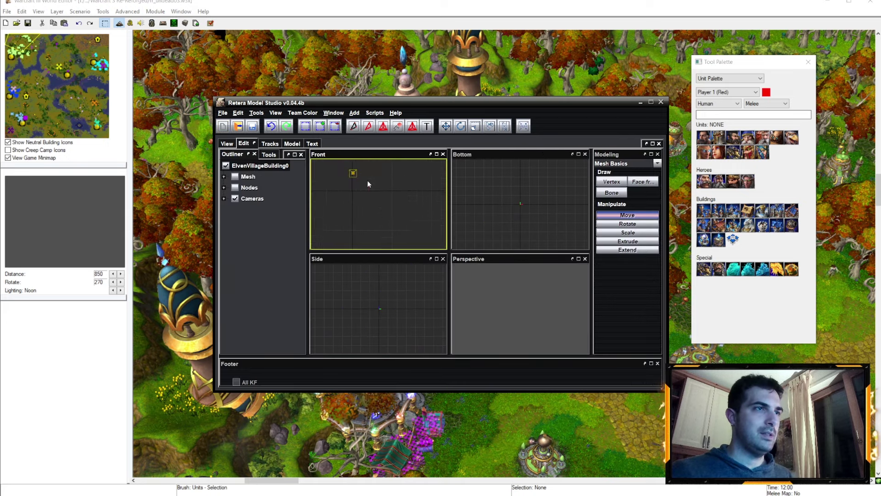
{"action": "left_click", "coordinate": [285, 144]}
Change the model header name to SilvermoonVillageBuilding0 and open Edit Textures
{"action": "left_click", "coordinate": [248, 178]}
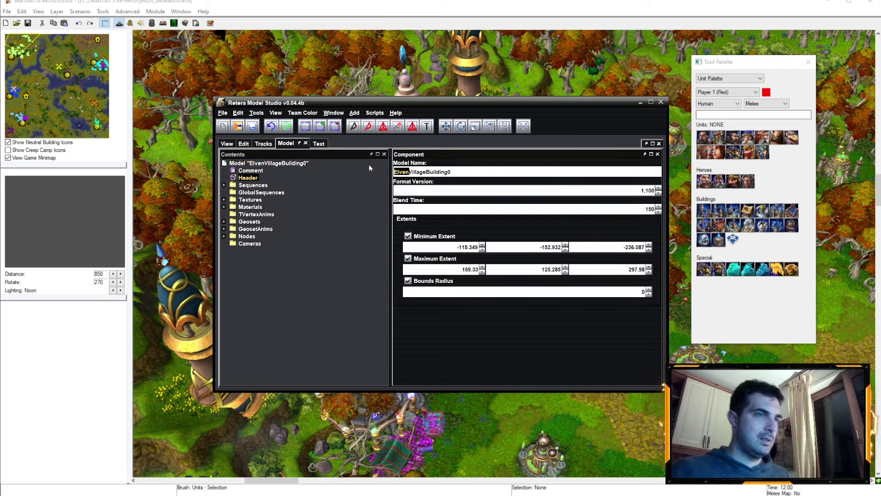
{"action": "type", "text": "Silvermoon"}
{"action": "key", "text": "Return"}
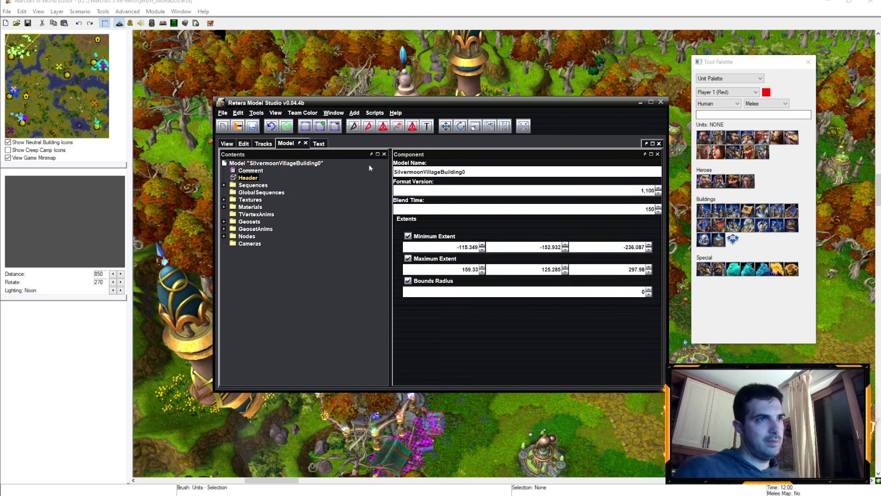
{"action": "left_click", "coordinate": [237, 112]}
{"action": "left_click", "coordinate": [275, 161]}
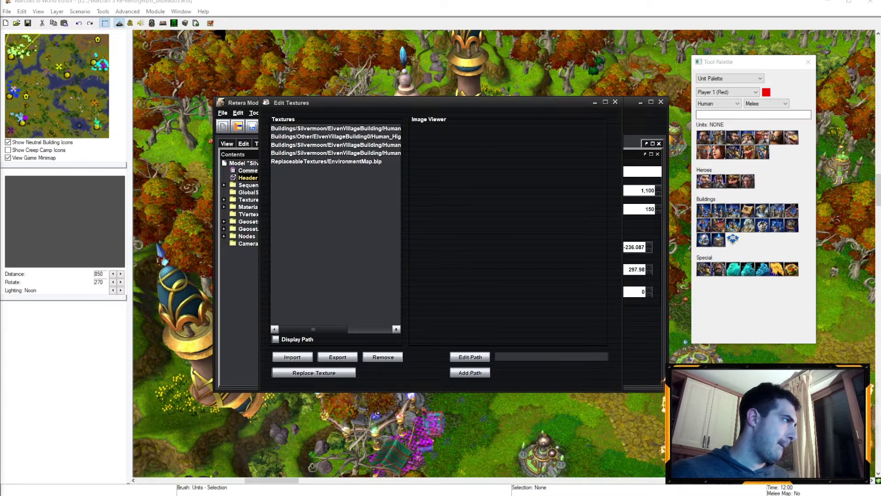
Set the first texture's path to SilvermoonVillageBuilding0_Main_Diffuse.dds
{"action": "left_click", "coordinate": [324, 128]}
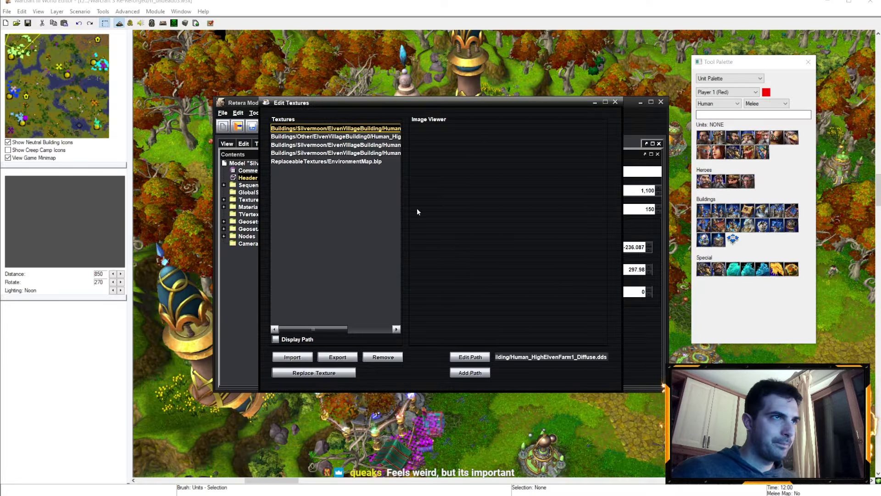
{"action": "left_click", "coordinate": [470, 357]}
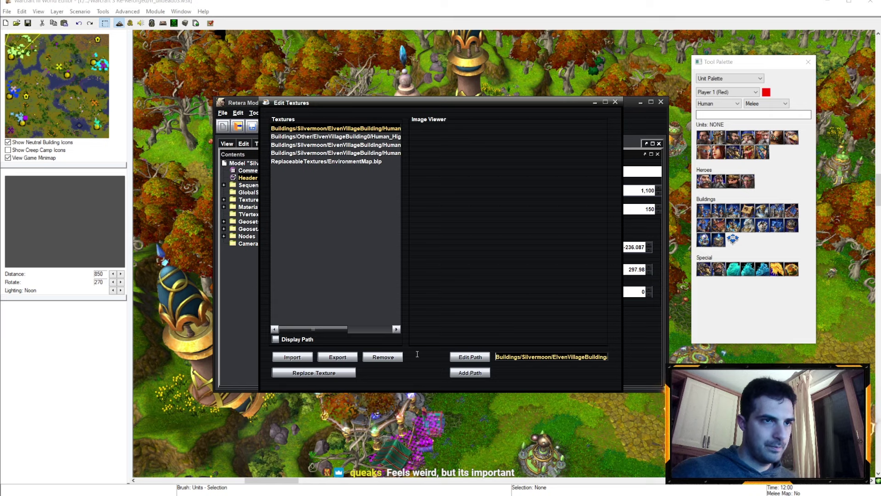
{"action": "type", "text": "Doodads\\"}
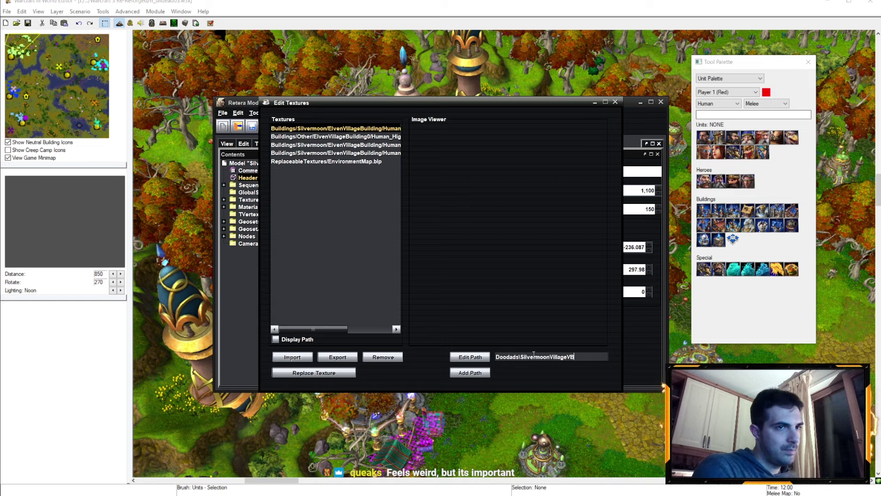
{"action": "key", "text": "BackSpace"}
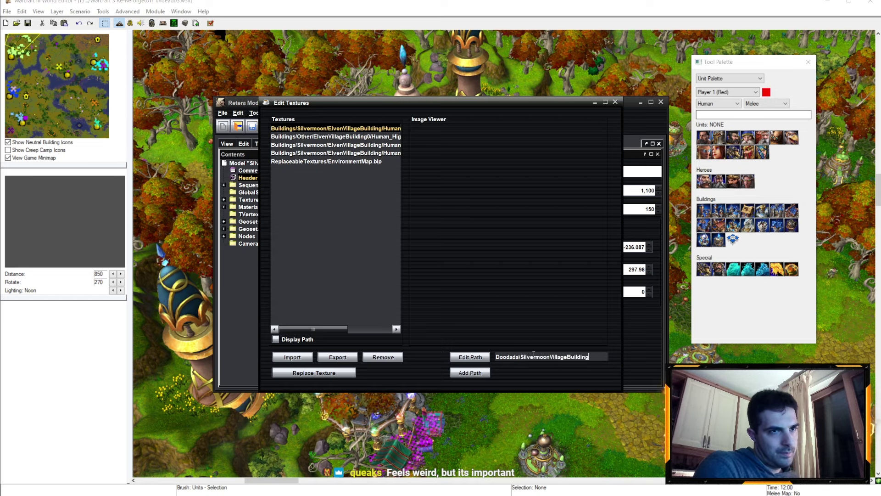
{"action": "type", "text": "0_Main_Diffuse"}
{"action": "key", "text": "Return"}
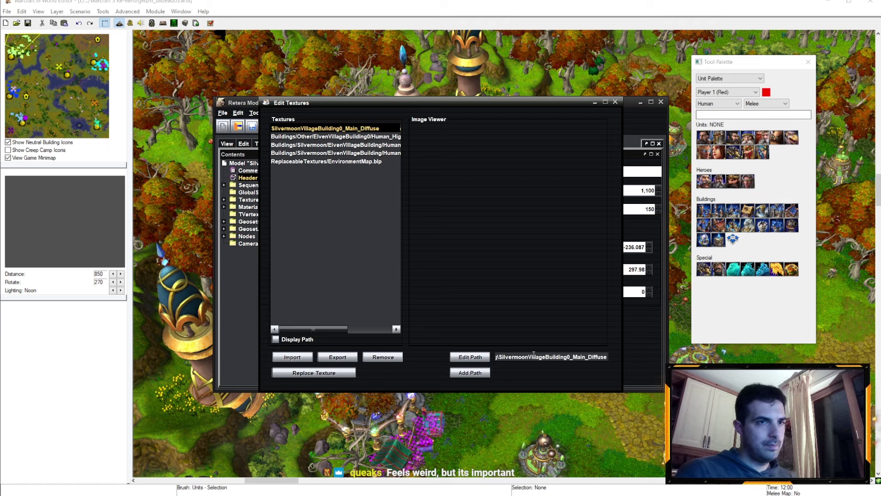
{"action": "type", "text": ".dds"}
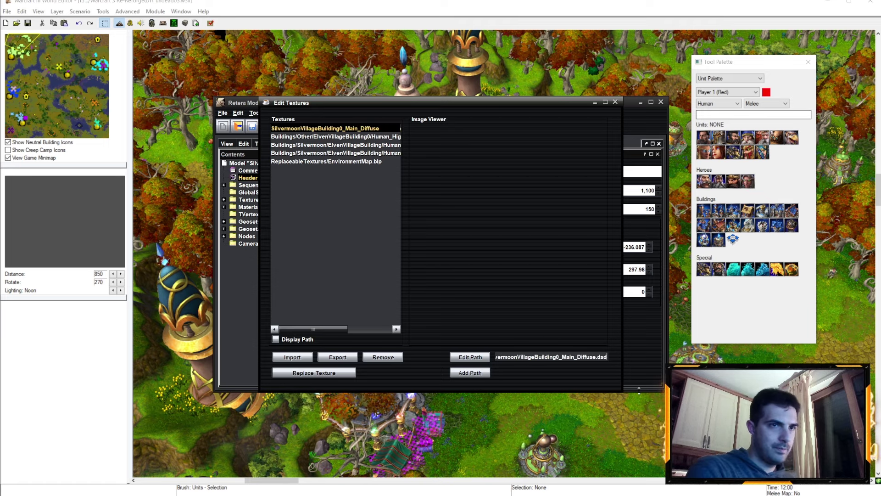
{"action": "key", "text": "Return"}
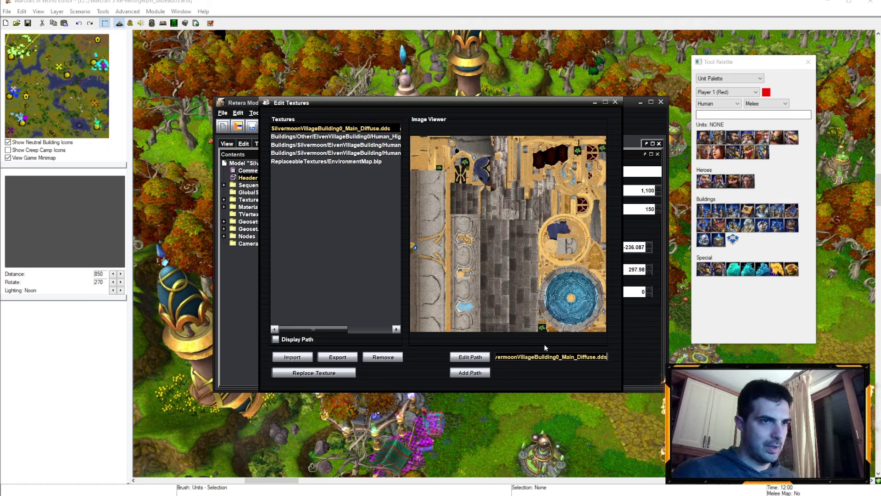
Replace the second texture's path with a Silvermoon Main_Normal path
{"action": "left_click", "coordinate": [347, 137]}
{"action": "key", "text": "ctrl+a"}
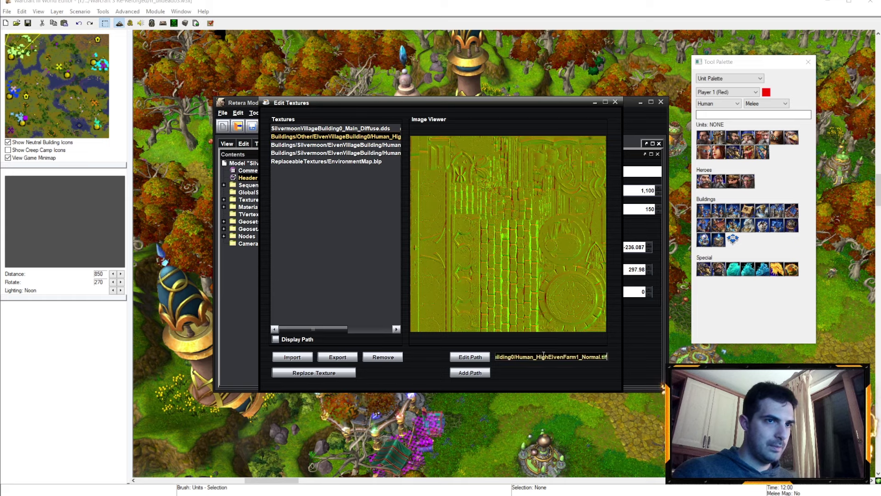
{"action": "key", "text": "ctrl+v"}
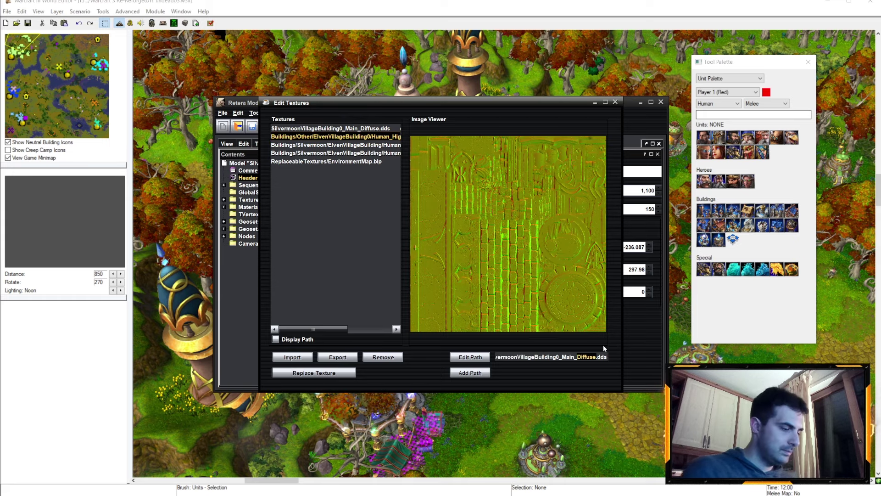
{"action": "type", "text": "Normal"}
{"action": "key", "text": "Return"}
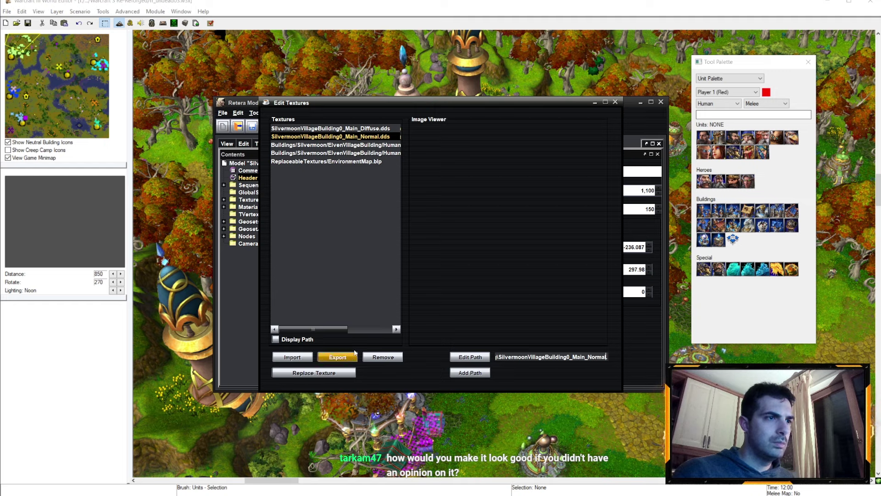
Revise the second texture's path to HighElvenFarm1_Normal and close the texture editor
{"action": "left_click", "coordinate": [340, 146]}
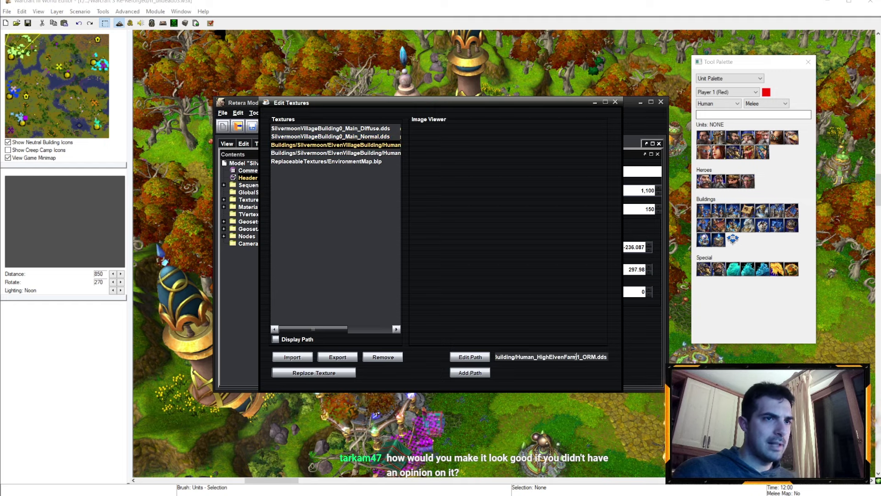
{"action": "left_click", "coordinate": [364, 137]}
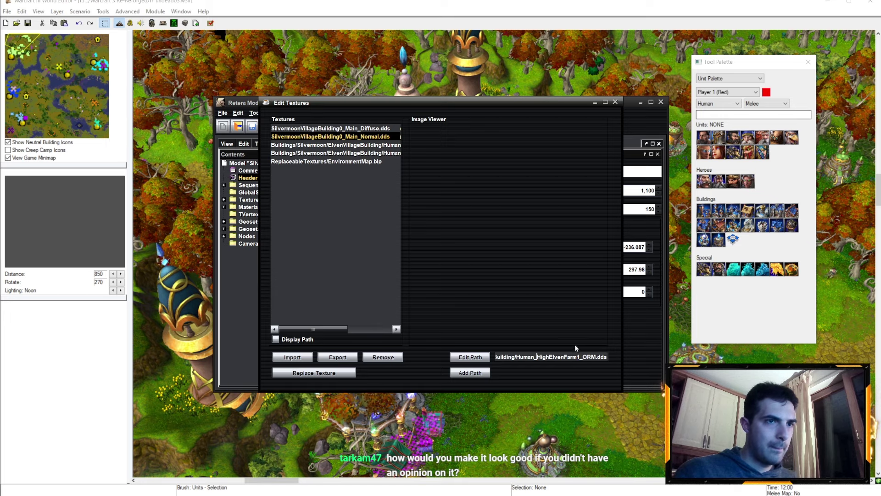
{"action": "key", "text": "Home"}
{"action": "key", "text": "shift+End"}
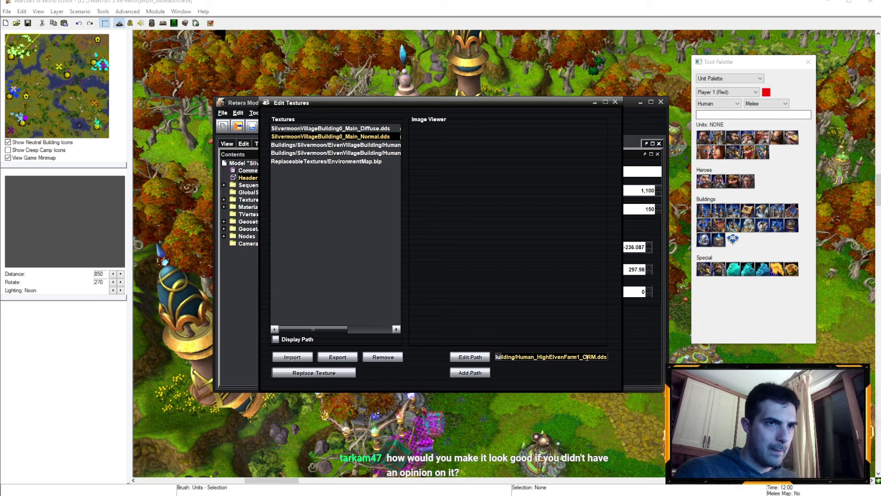
{"action": "left_click_drag", "start_coordinate": [583, 357], "coordinate": [596, 357]}
{"action": "type", "text": "Normal"}
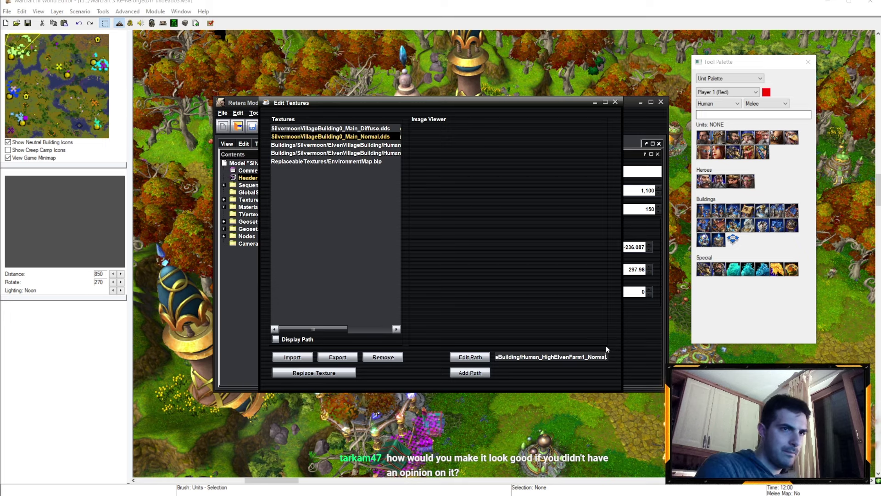
{"action": "key", "text": "Return"}
{"action": "left_click_drag", "start_coordinate": [593, 357], "coordinate": [628, 359]}
{"action": "type", "text": ".dds"}
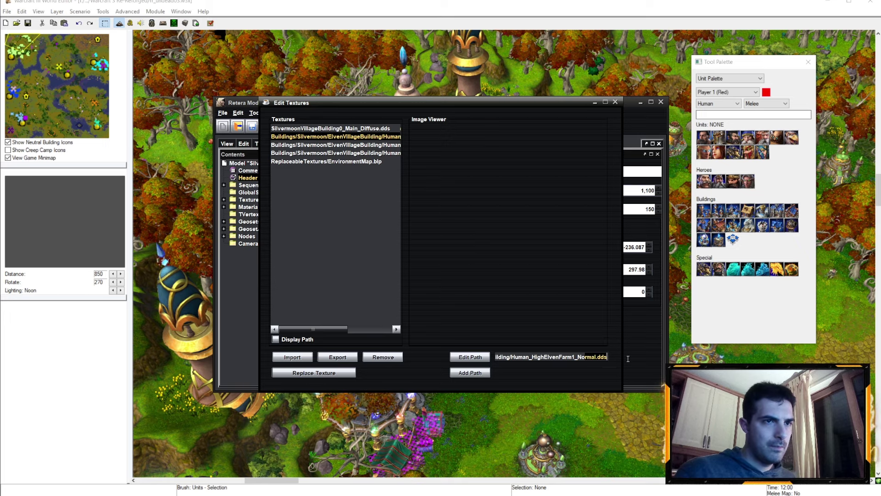
{"action": "left_click_drag", "start_coordinate": [571, 362], "coordinate": [428, 354]}
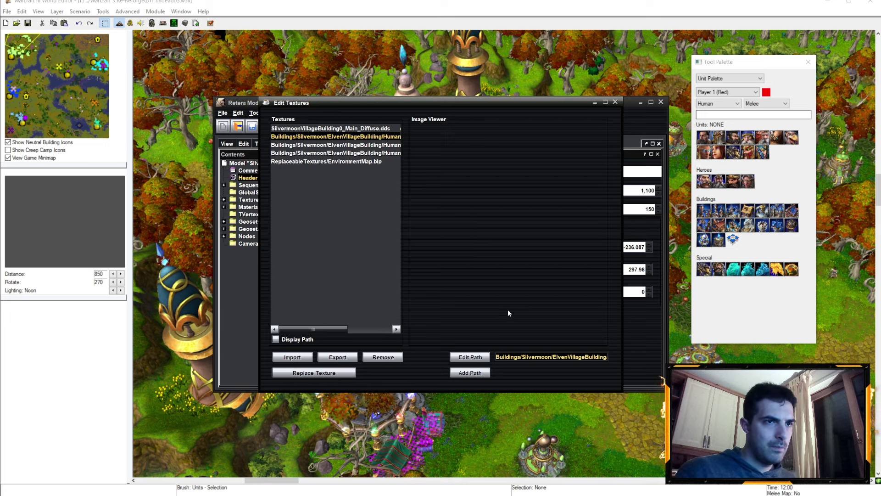
{"action": "left_click", "coordinate": [614, 102]}
Preview the edited tower, then close every open model without saving changes
{"action": "left_click", "coordinate": [227, 143]}
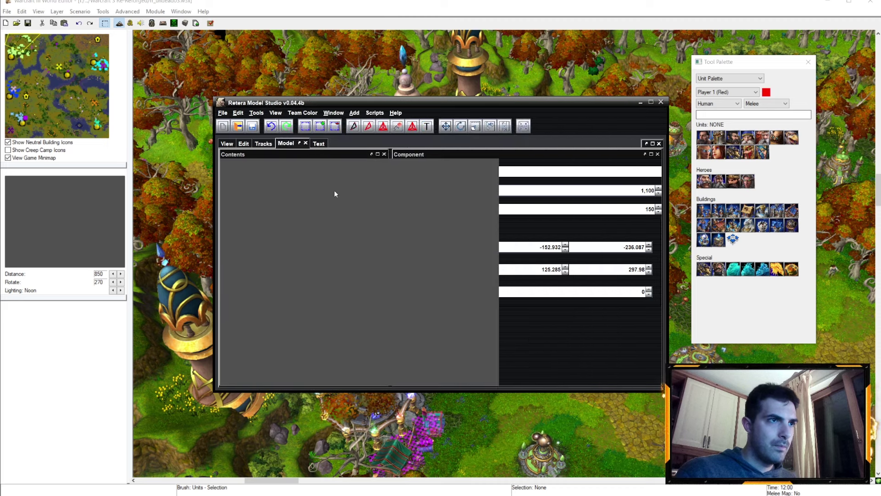
{"action": "scroll", "coordinate": [368, 238], "scroll_direction": "up", "scroll_amount": 2}
{"action": "scroll", "coordinate": [375, 236], "scroll_direction": "up", "scroll_amount": 2}
{"action": "left_click", "coordinate": [290, 143]}
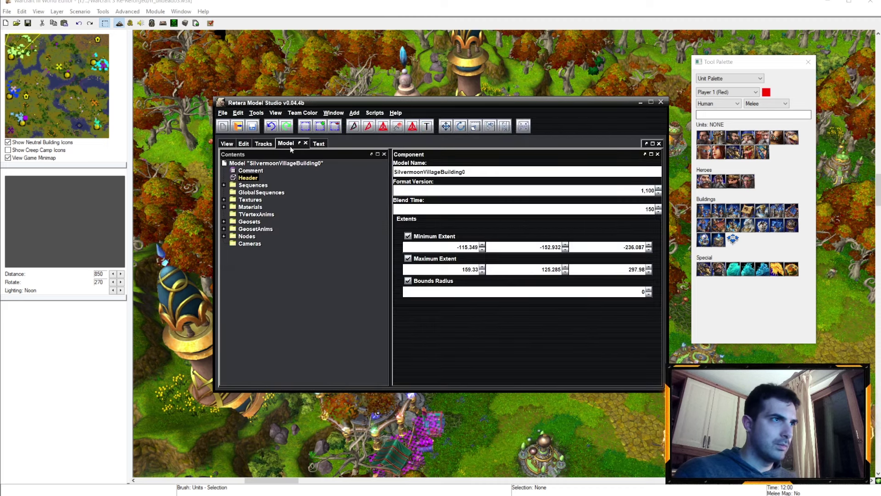
{"action": "left_click", "coordinate": [661, 103]}
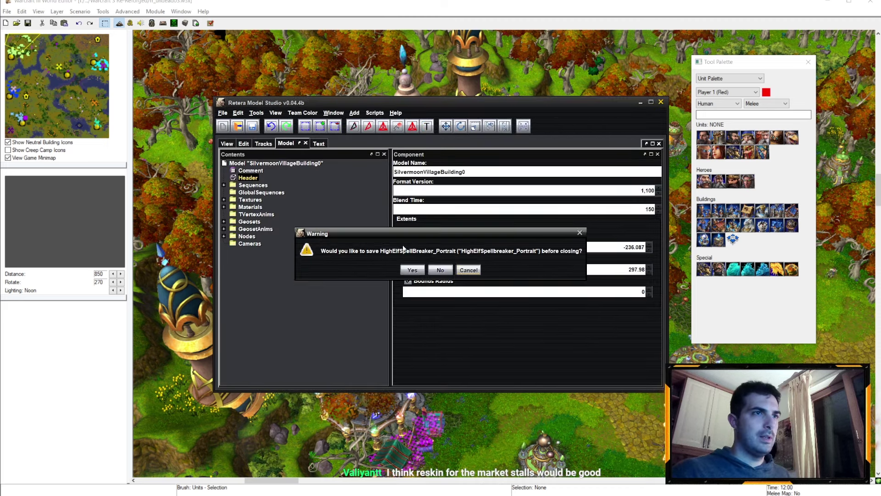
{"action": "left_click", "coordinate": [446, 275]}
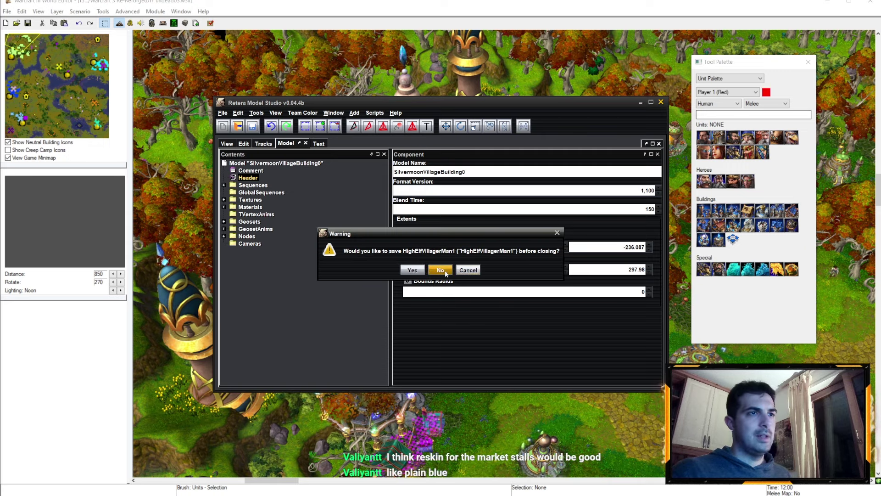
{"action": "left_click", "coordinate": [445, 274]}
{"action": "left_click", "coordinate": [445, 274]}
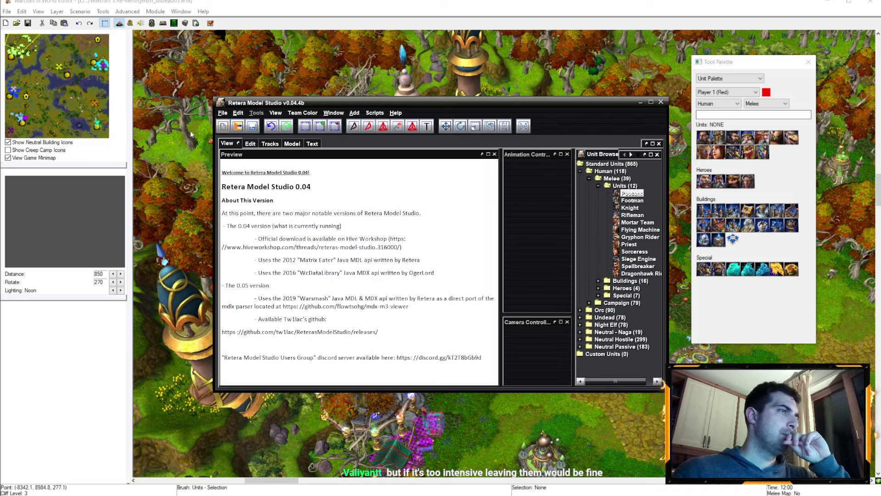
{"action": "left_click", "coordinate": [223, 112]}
Load SilvermoonVillageBuilding0.mdx from the SilvermoonVillageBuilding folder into the preview
{"action": "left_click", "coordinate": [238, 138]}
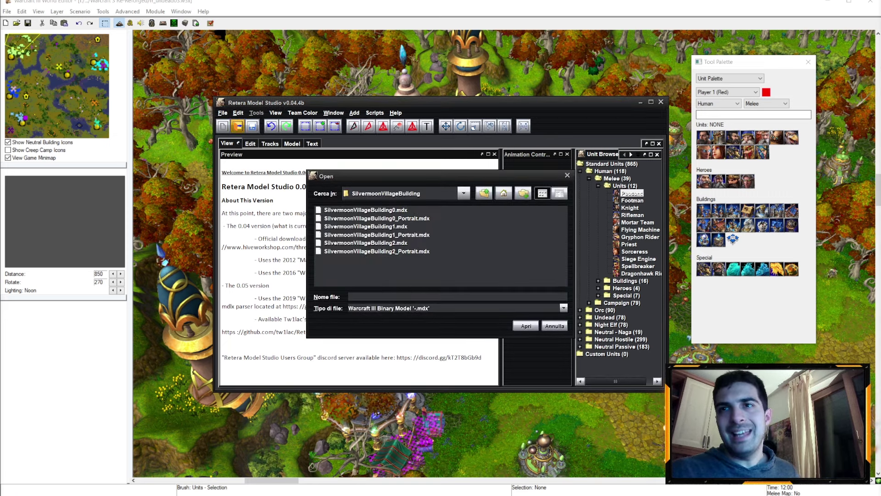
{"action": "left_click", "coordinate": [523, 337]}
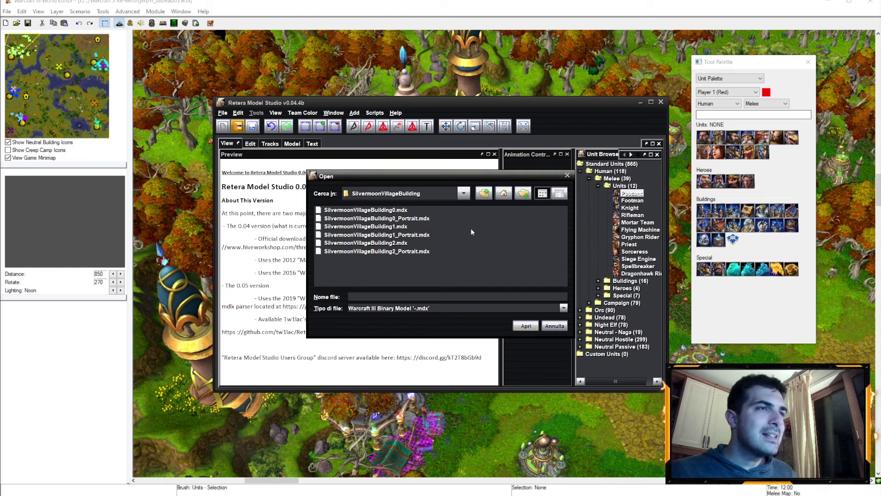
{"action": "left_click", "coordinate": [410, 209]}
{"action": "left_click", "coordinate": [528, 326]}
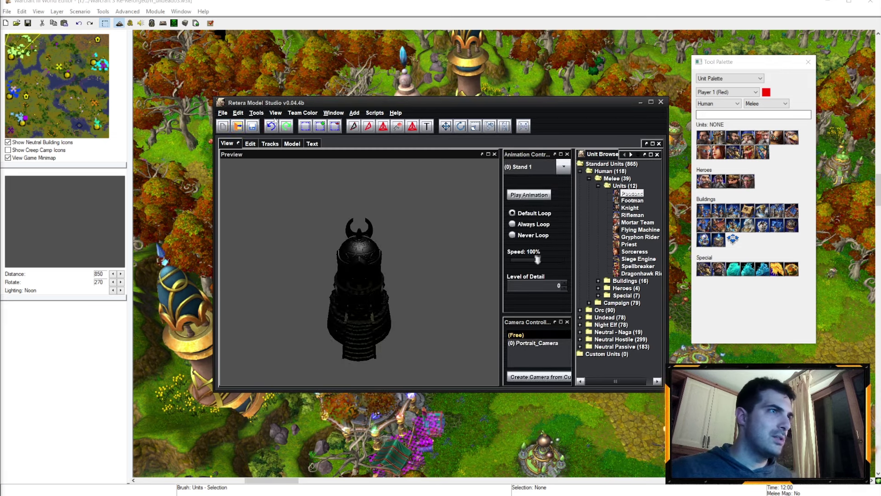
Open Edit Textures, look through the texture entries and select the first one
{"action": "left_click", "coordinate": [256, 112]}
{"action": "left_click", "coordinate": [310, 160]}
{"action": "left_click", "coordinate": [336, 136]}
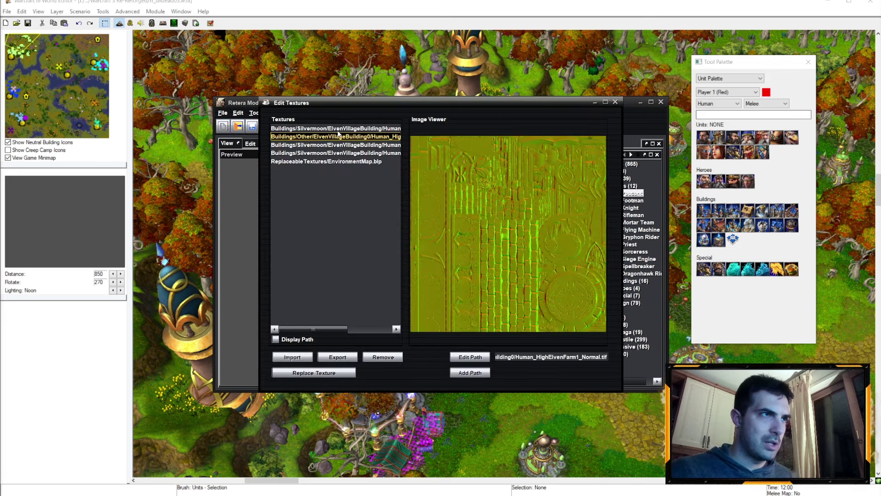
{"action": "left_click", "coordinate": [338, 130]}
{"action": "left_click", "coordinate": [380, 137]}
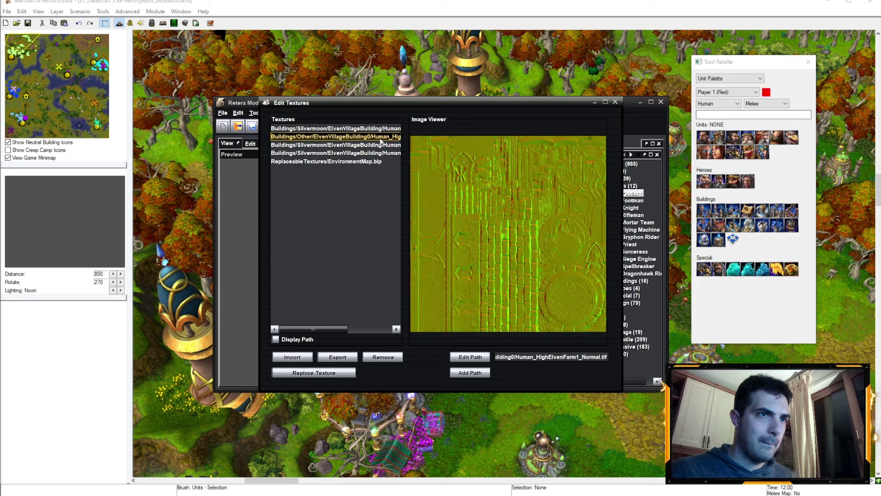
{"action": "left_click", "coordinate": [382, 145]}
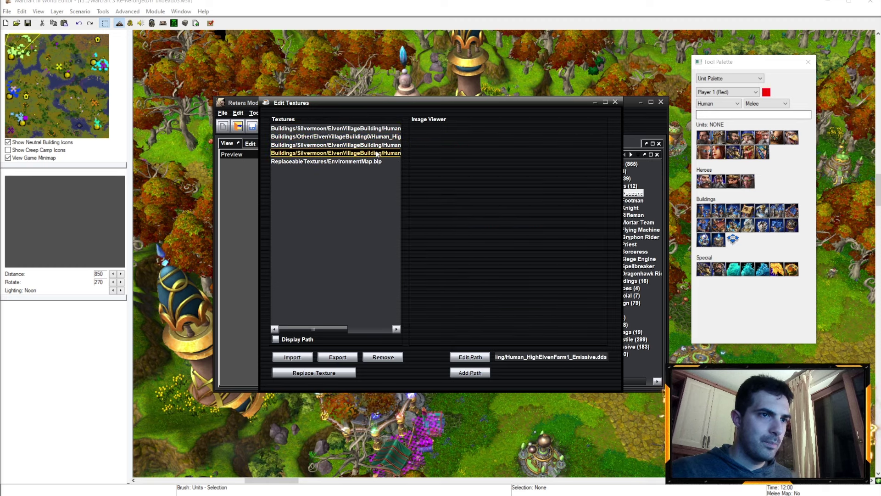
{"action": "left_click", "coordinate": [377, 145]}
{"action": "left_click", "coordinate": [375, 136]}
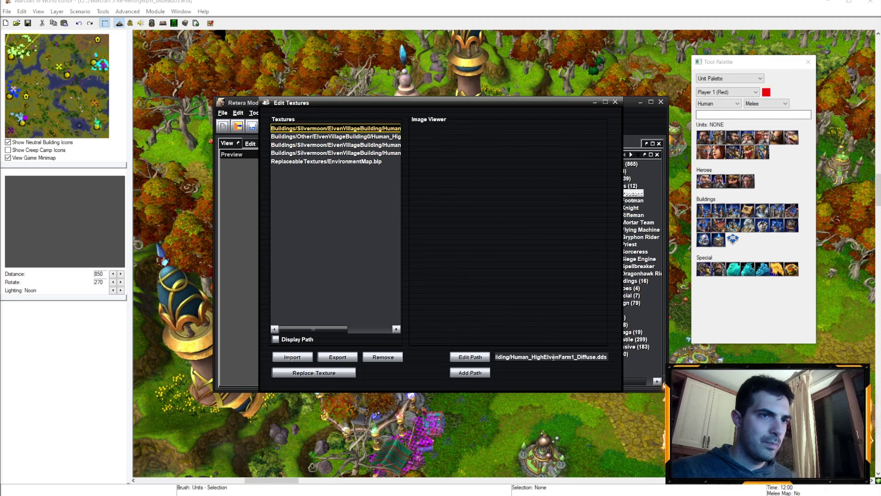
Point the first texture to Doodads\SilvermoonVillageBuilding\SilvermoonVillageBuilding0_Main_Diffuse.dds, then reopen the texture list
{"action": "left_click", "coordinate": [554, 356]}
{"action": "type", "text": "SilvermoonVillageBuilding0_Main_Diffuse"}
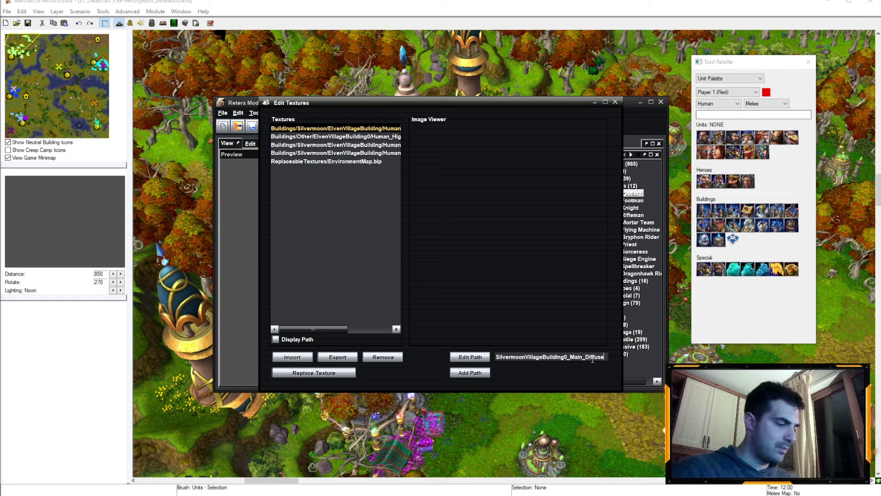
{"action": "type", "text": ".dds"}
{"action": "key", "text": "Return"}
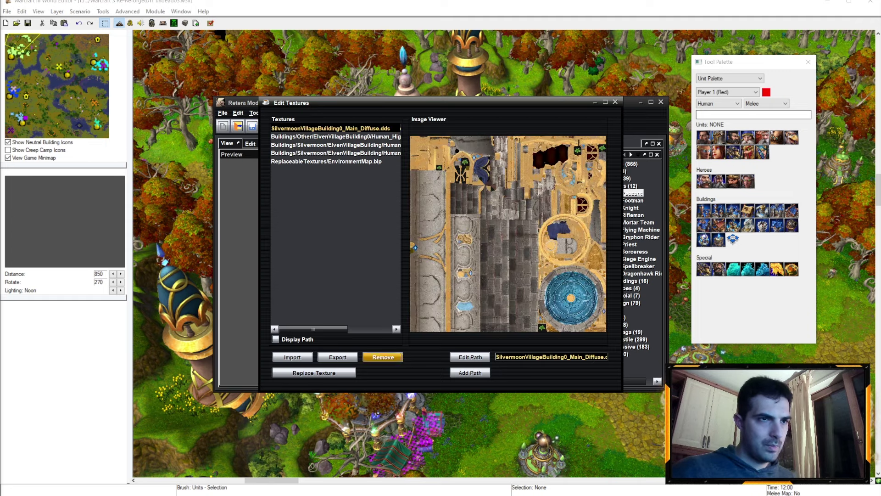
{"action": "type", "text": "Un"}
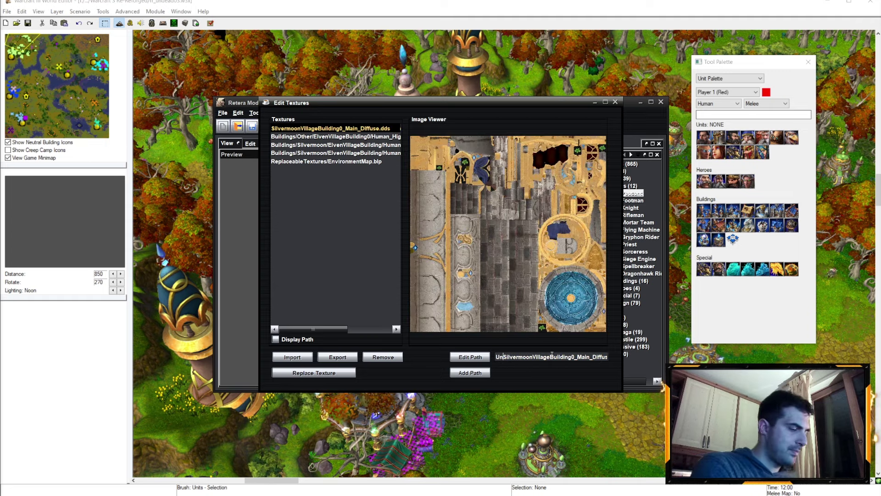
{"action": "key", "text": "BackSpace"}
{"action": "key", "text": "BackSpace"}
{"action": "type", "text": "Doodads\\"}
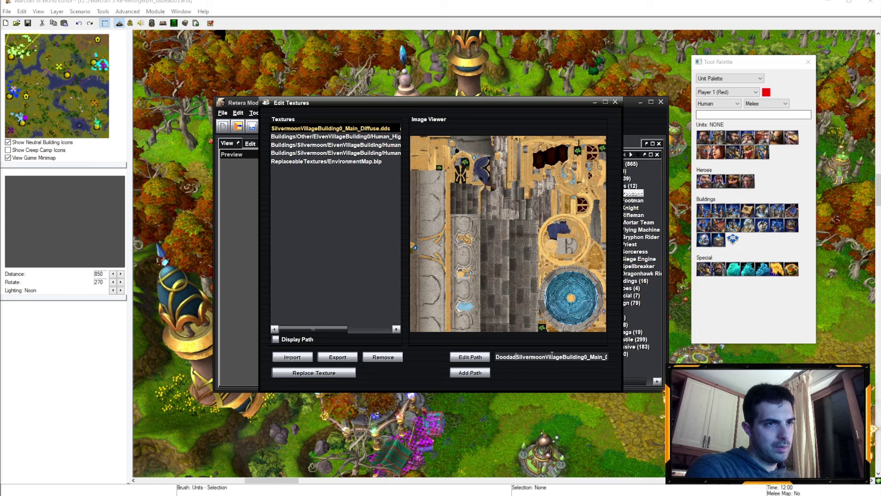
{"action": "type", "text": "Silvermo"}
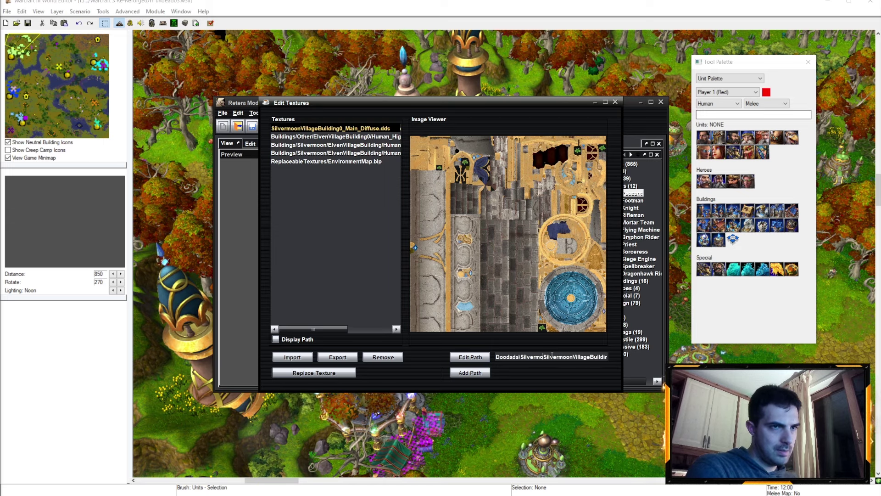
{"action": "type", "text": "onVillage"}
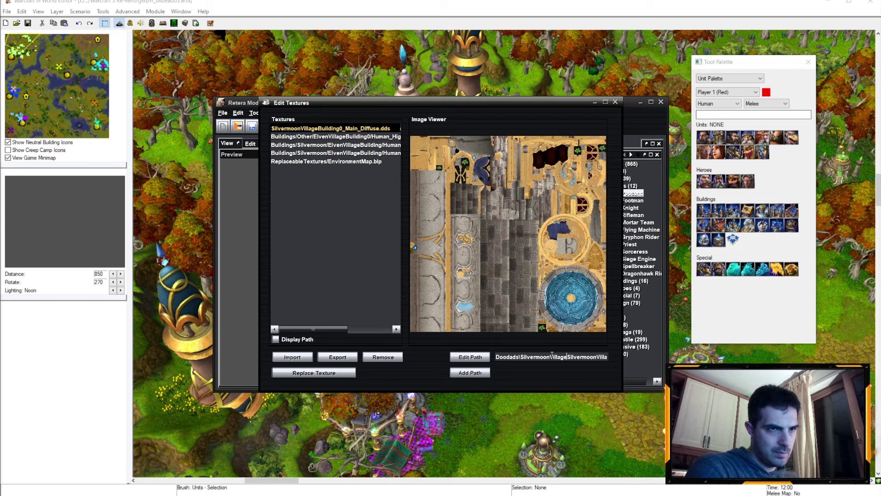
{"action": "type", "text": "Building\\"}
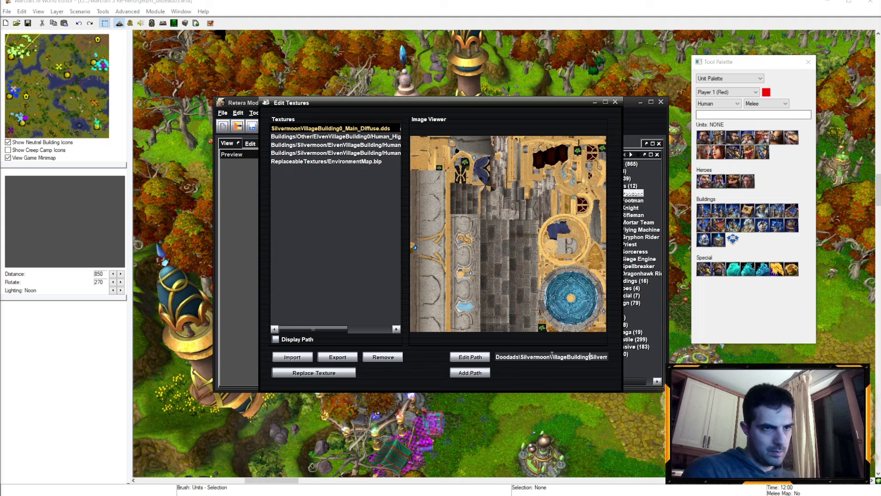
{"action": "key", "text": "End"}
{"action": "left_click", "coordinate": [616, 102]}
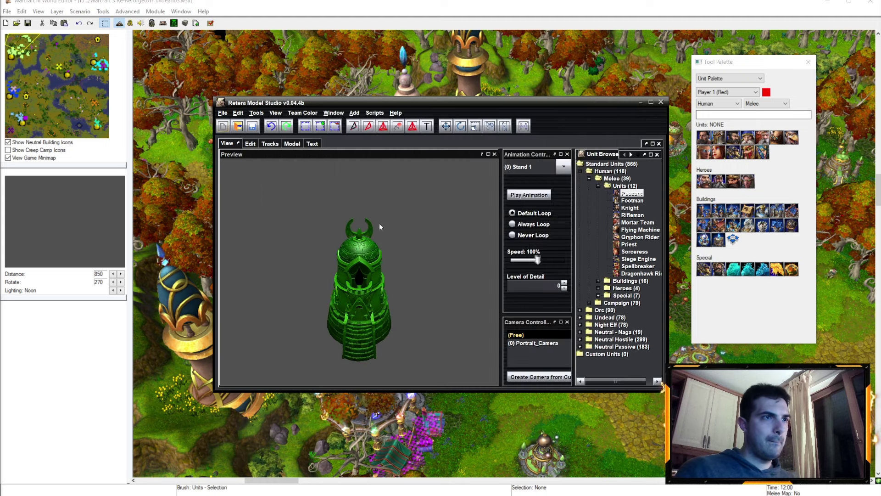
{"action": "scroll", "coordinate": [357, 237], "scroll_direction": "up", "scroll_amount": 2}
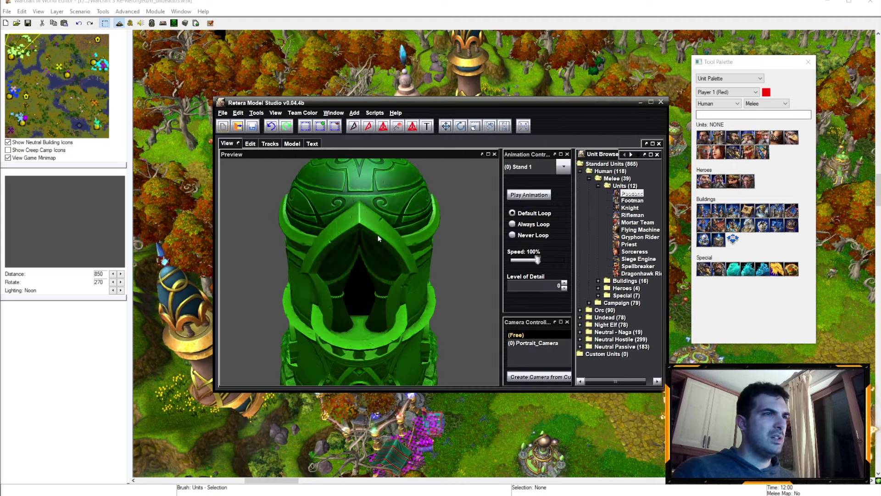
{"action": "scroll", "coordinate": [357, 237], "scroll_direction": "down", "scroll_amount": 2}
{"action": "middle_click_drag", "start_coordinate": [357, 237], "coordinate": [386, 227]}
{"action": "left_click", "coordinate": [255, 112]}
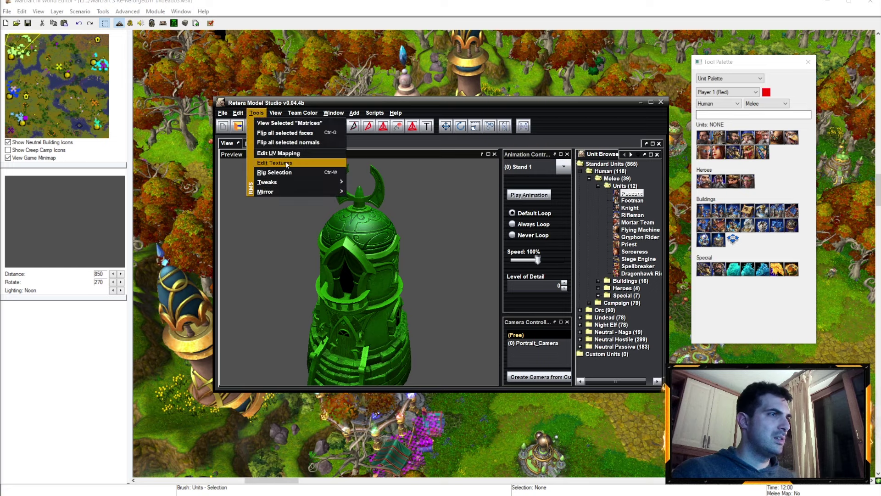
{"action": "left_click", "coordinate": [286, 161]}
Repoint the third texture to SilvermoonVillageBuilding0's Main_ORM.dds
{"action": "left_click", "coordinate": [349, 153]}
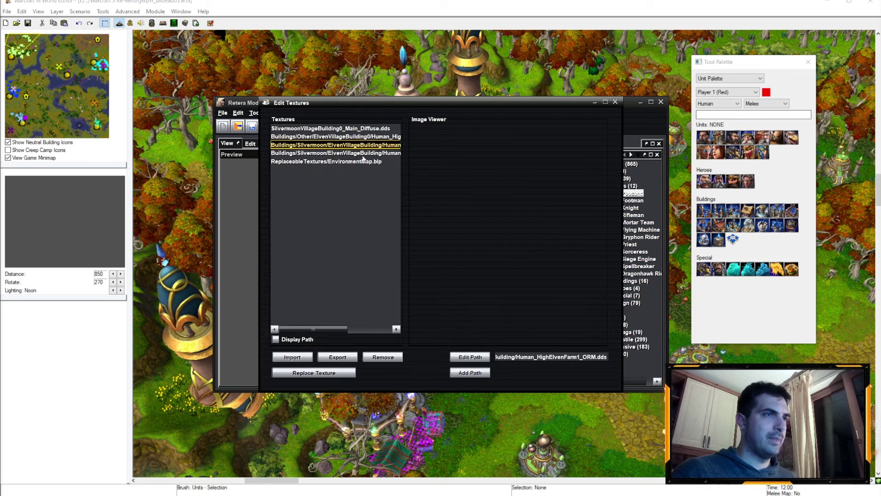
{"action": "left_click", "coordinate": [522, 359]}
{"action": "key", "text": "ctrl+a"}
{"action": "key", "text": "ctrl+v"}
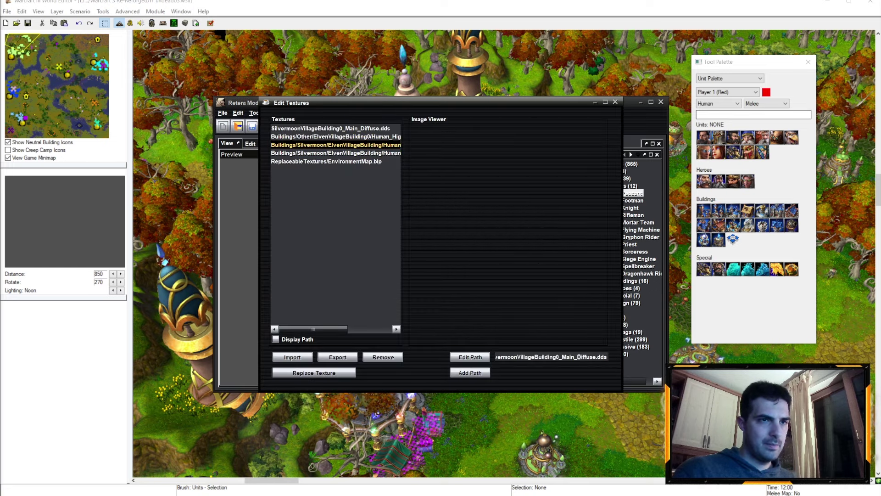
{"action": "double_click", "coordinate": [587, 357]}
{"action": "type", "text": "ORM"}
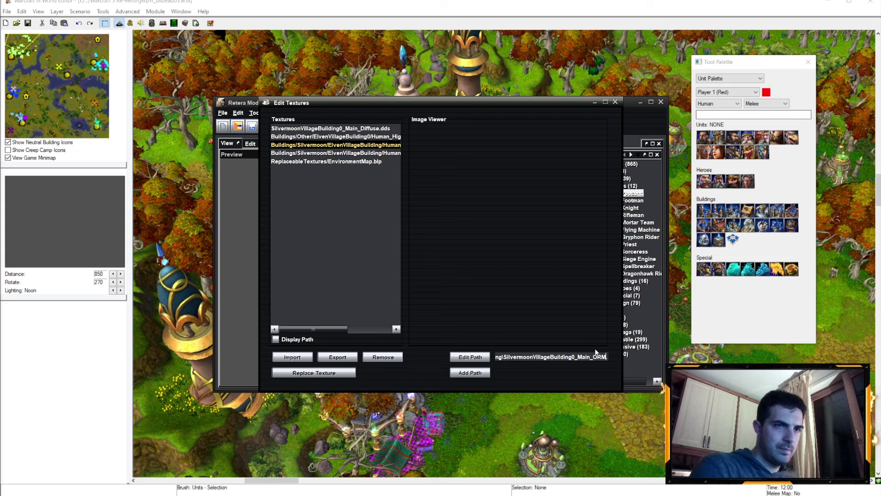
{"action": "left_click", "coordinate": [470, 357]}
Repoint the fourth texture to Main_Emissive.dds, then inspect the textured tower and its animations
{"action": "left_click", "coordinate": [367, 153]}
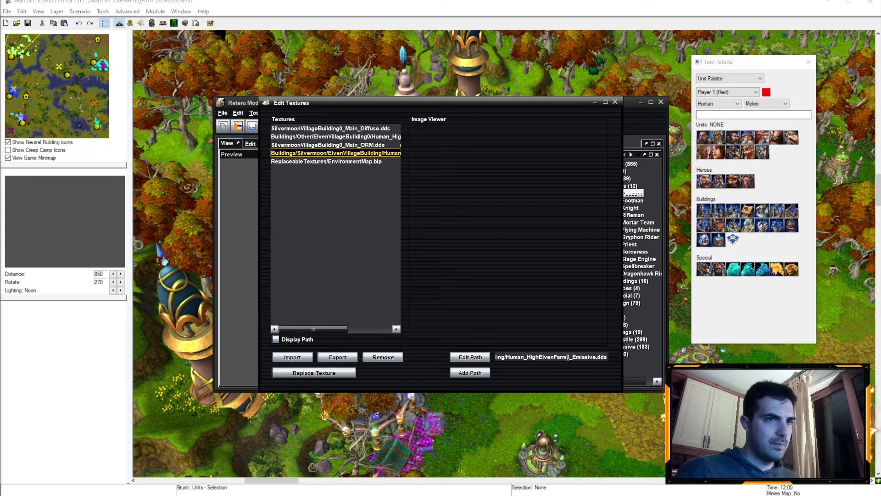
{"action": "left_click", "coordinate": [569, 356]}
{"action": "key", "text": "ctrl+a"}
{"action": "key", "text": "ctrl+v"}
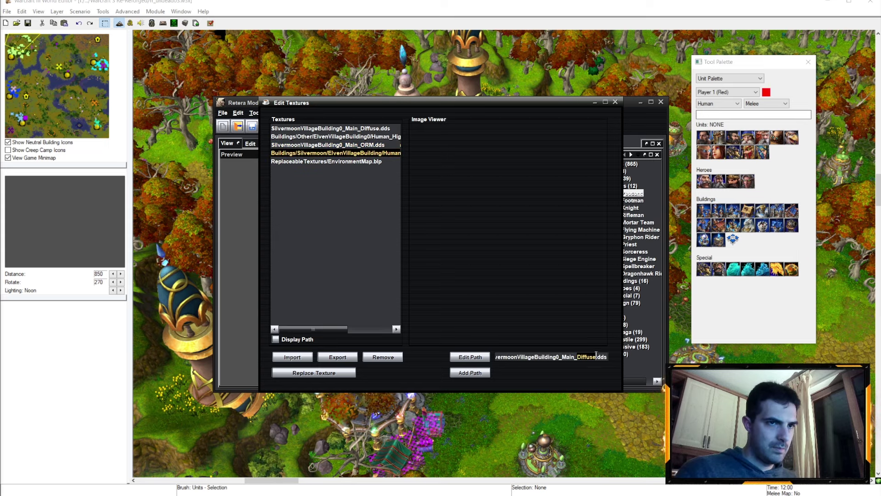
{"action": "type", "text": "Emissive"}
{"action": "left_click", "coordinate": [470, 356]}
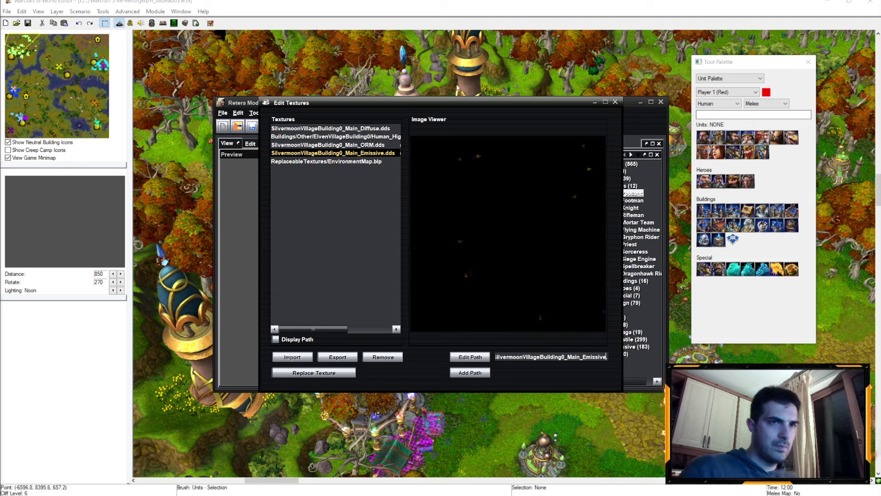
{"action": "left_click", "coordinate": [614, 102]}
{"action": "left_click_drag", "start_coordinate": [356, 259], "coordinate": [432, 253]}
{"action": "left_click", "coordinate": [564, 167]}
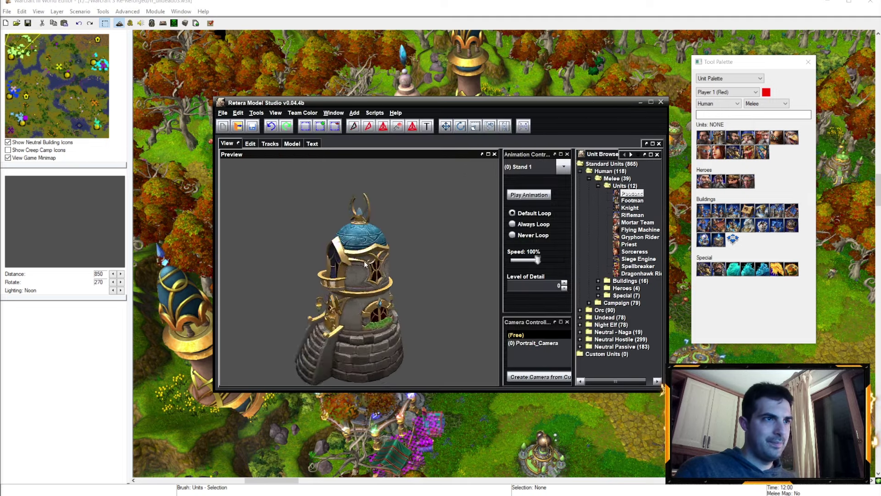
Hide the mesh and set the header Model Name to SilvermoonVillageBuilding0
{"action": "middle_click_drag", "start_coordinate": [365, 263], "coordinate": [381, 261]}
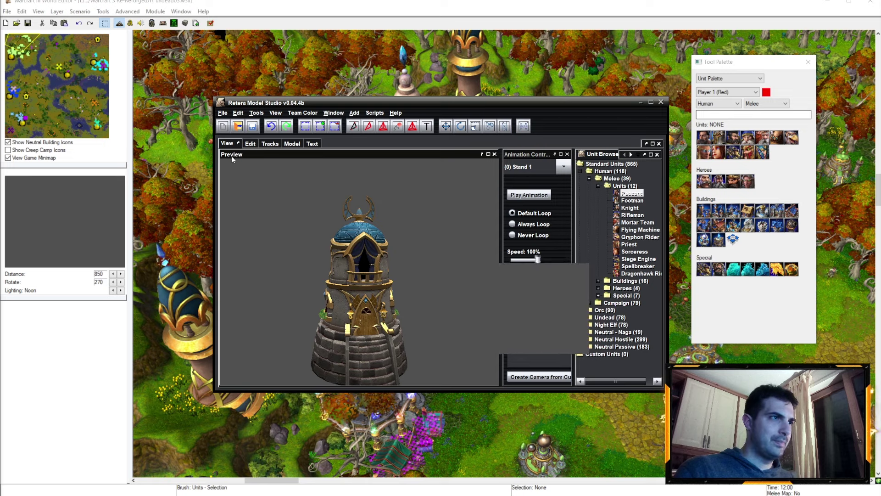
{"action": "left_click", "coordinate": [249, 143]}
{"action": "left_click", "coordinate": [235, 177]}
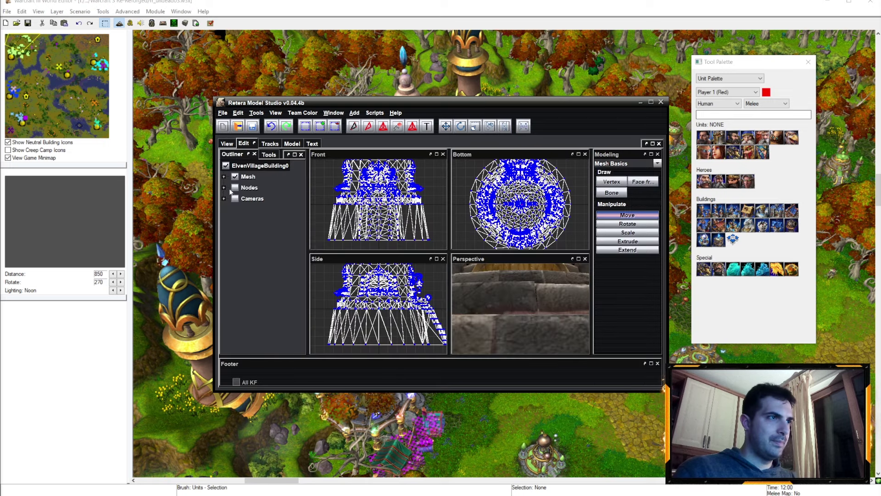
{"action": "left_click", "coordinate": [235, 178]}
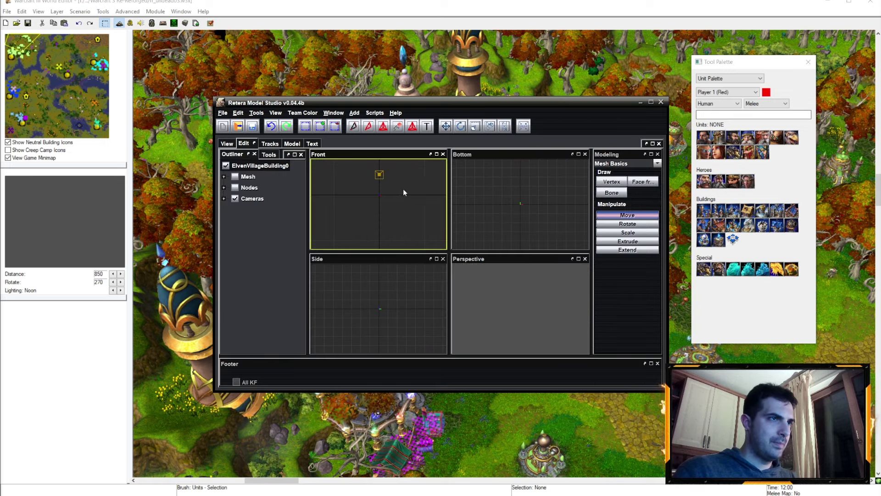
{"action": "left_click", "coordinate": [292, 144]}
{"action": "left_click", "coordinate": [245, 179]}
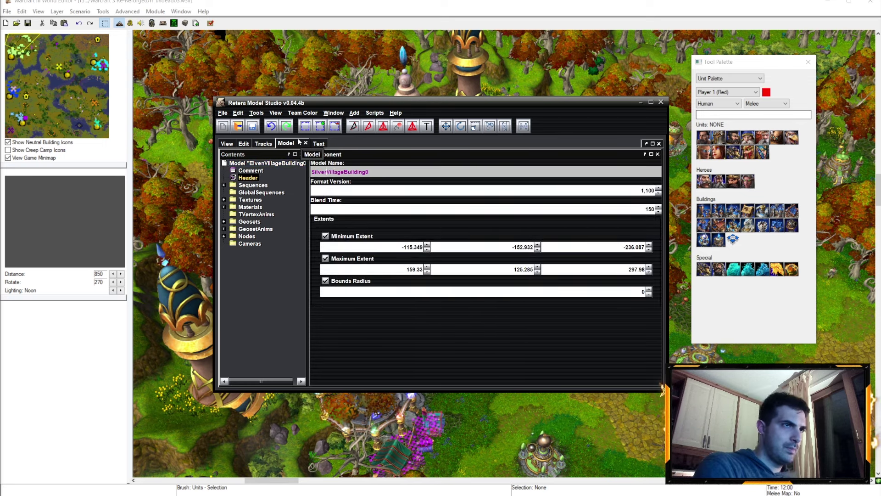
{"action": "type", "text": "Silvermoon"}
{"action": "key", "text": "Return"}
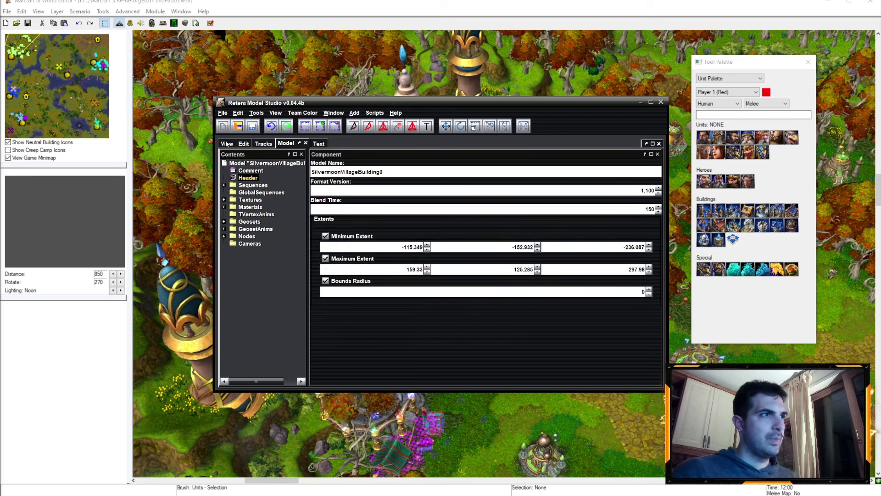
Check the first texture's path in the texture list
{"action": "left_click", "coordinate": [256, 113]}
{"action": "left_click", "coordinate": [282, 165]}
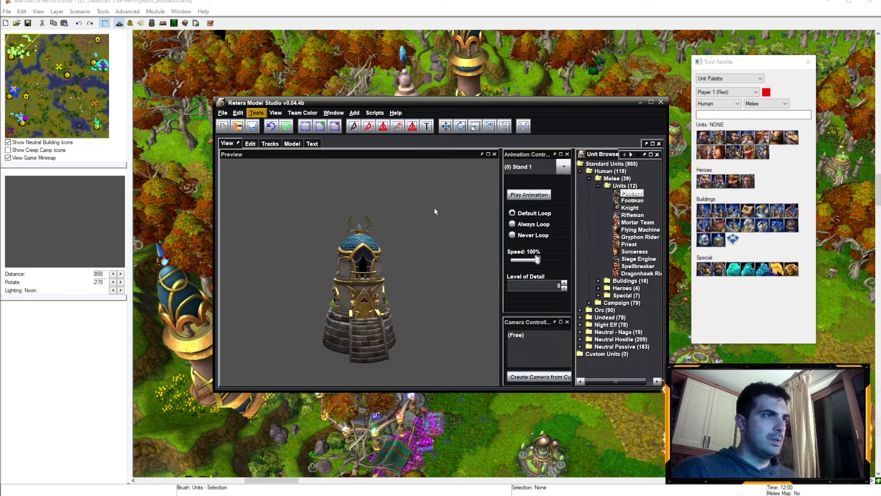
{"action": "left_click", "coordinate": [352, 129]}
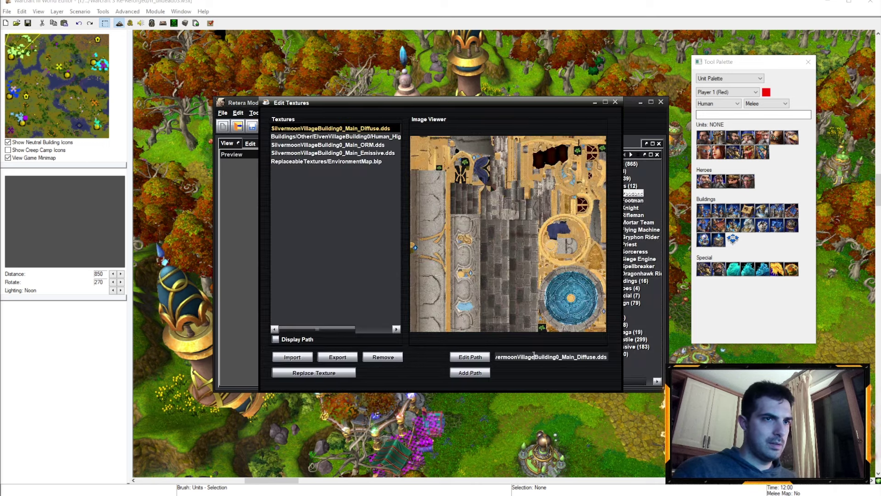
{"action": "left_click", "coordinate": [615, 103]}
Save over the existing tower model file and start opening another model
{"action": "left_click", "coordinate": [222, 112]}
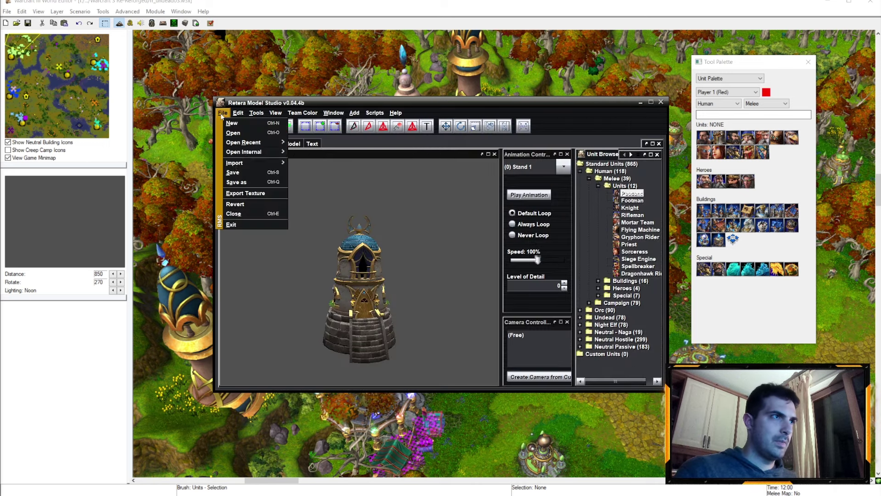
{"action": "left_click", "coordinate": [237, 181]}
{"action": "left_click", "coordinate": [526, 326]}
{"action": "left_click", "coordinate": [420, 258]}
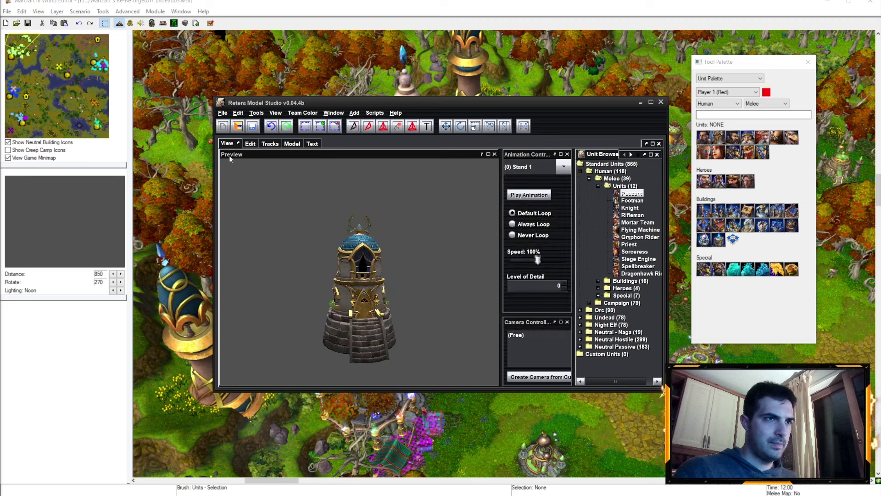
{"action": "left_click", "coordinate": [222, 112]}
{"action": "left_click", "coordinate": [233, 132]}
Open SilvermoonVillageBuilding0_Portrait.mdx and paste the Main_Diffuse path into its first texture
{"action": "left_click", "coordinate": [365, 219]}
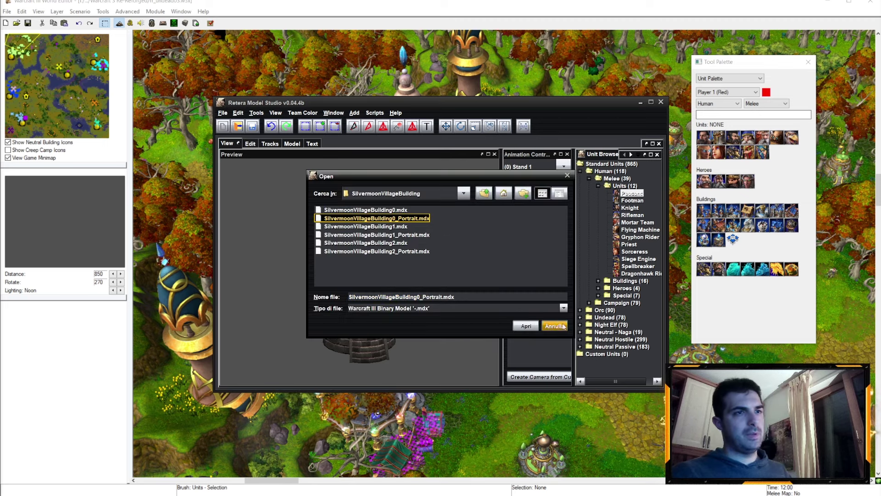
{"action": "left_click", "coordinate": [527, 325]}
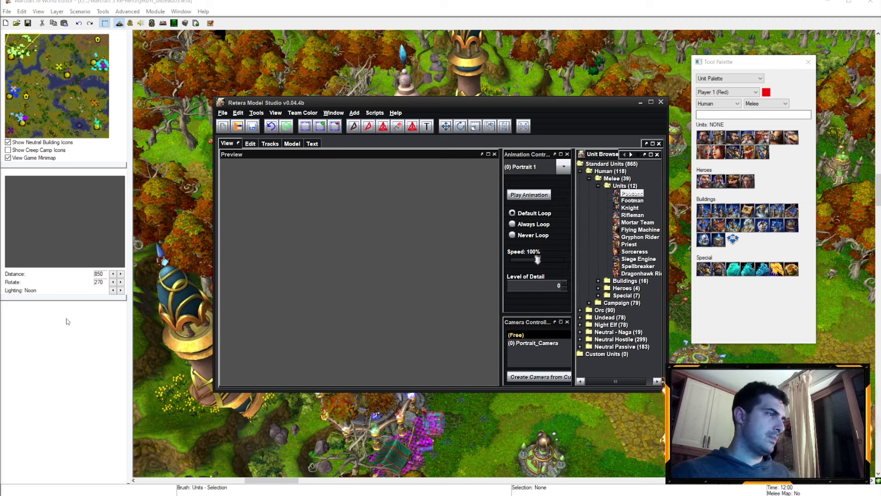
{"action": "left_click", "coordinate": [256, 113]}
{"action": "left_click", "coordinate": [289, 161]}
{"action": "left_click", "coordinate": [333, 128]}
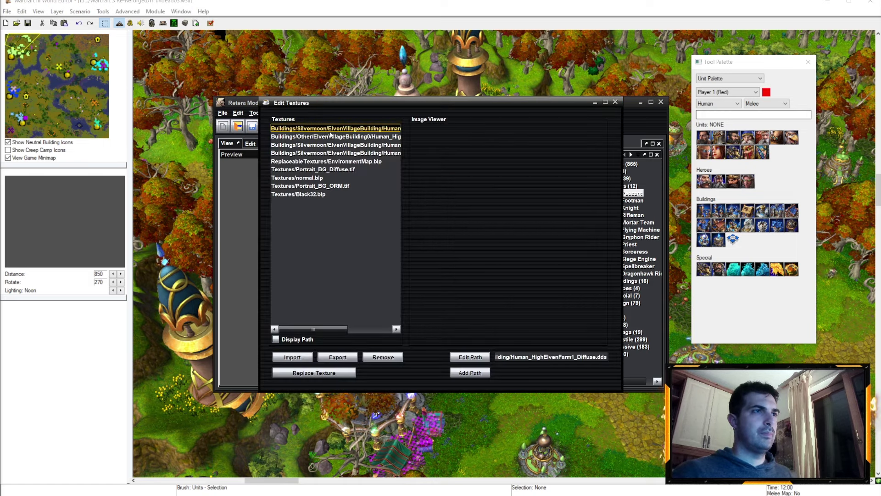
{"action": "left_click", "coordinate": [554, 357]}
{"action": "key", "text": "ctrl+a"}
{"action": "type", "text": "SilvermoonVillageBuilding0_Main_Diffuse.dds"}
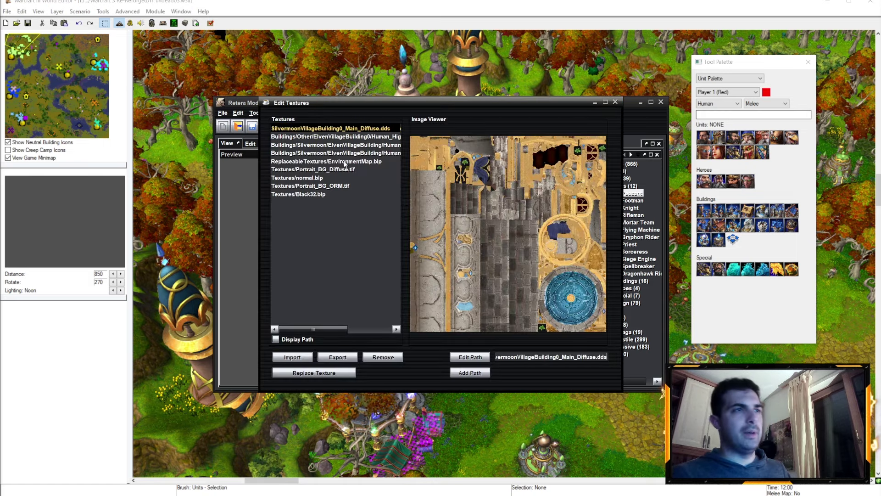
Repoint the portrait's third and fourth textures to the Silvermoon Main_ORM and Main_Emissive files
{"action": "left_click", "coordinate": [357, 145]}
{"action": "left_click", "coordinate": [577, 357]}
{"action": "key", "text": "ctrl+a"}
{"action": "key", "text": "ctrl+v"}
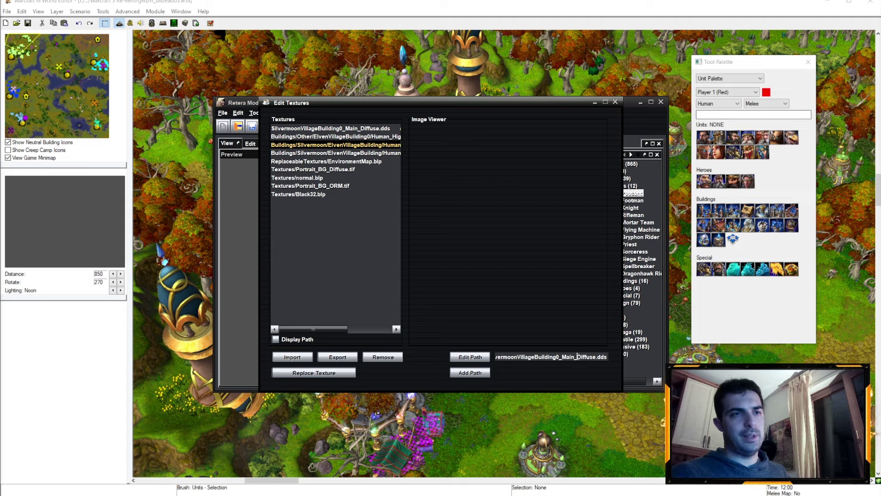
{"action": "left_click_drag", "start_coordinate": [577, 356], "coordinate": [595, 356]}
{"action": "type", "text": "ORM"}
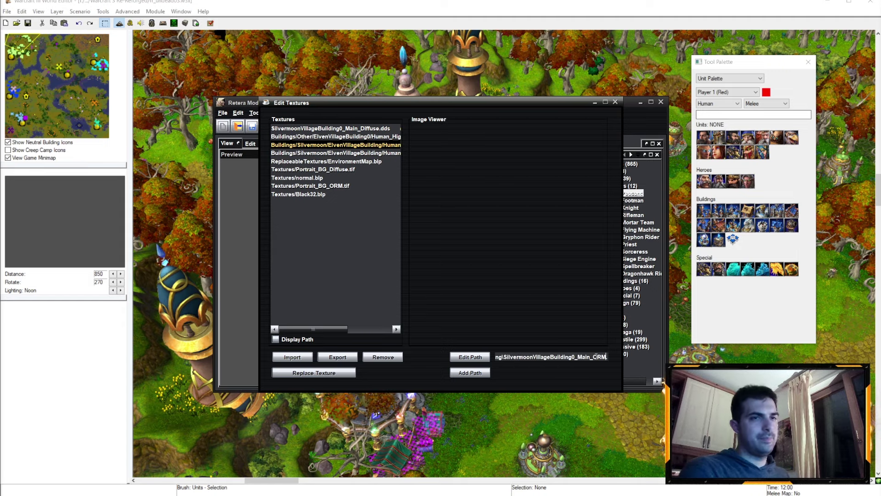
{"action": "left_click", "coordinate": [351, 153]}
{"action": "left_click", "coordinate": [585, 357]}
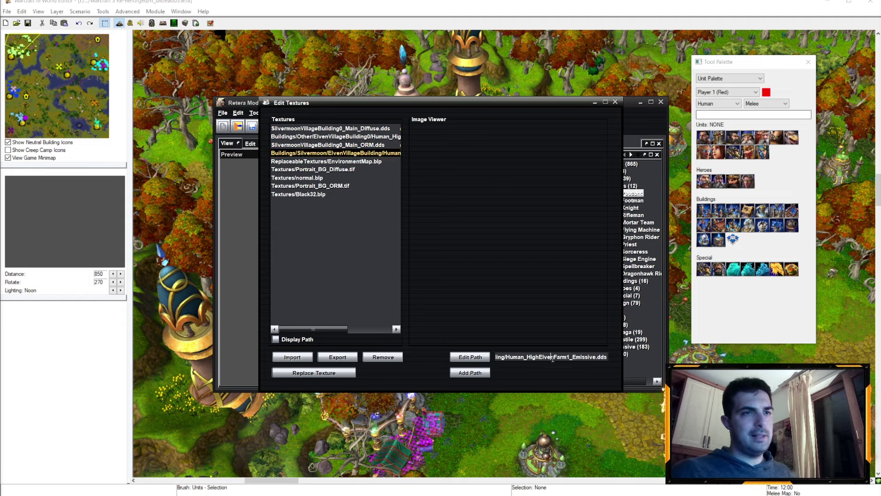
{"action": "key", "text": "ctrl+a"}
{"action": "key", "text": "ctrl+v"}
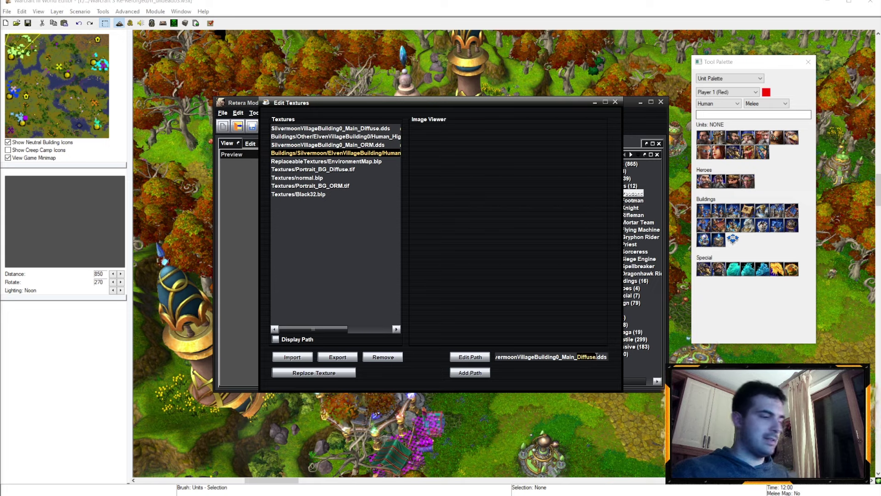
{"action": "type", "text": "Emissive"}
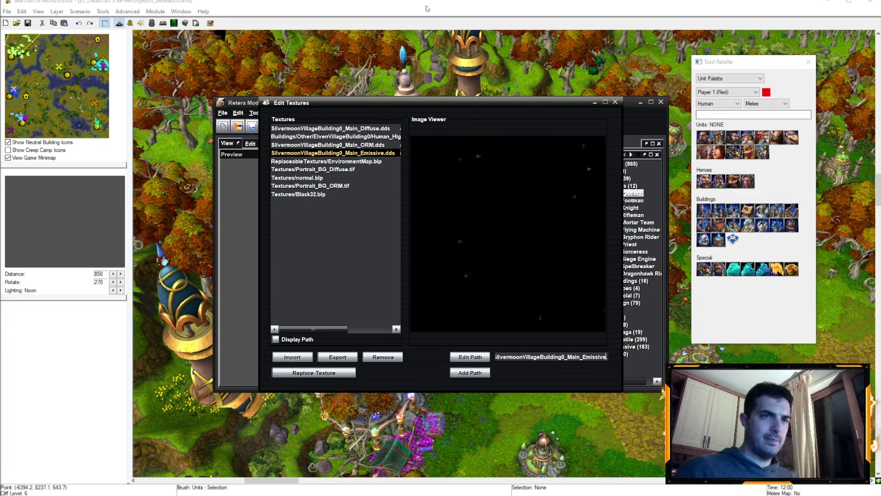
{"action": "left_click", "coordinate": [616, 101]}
Rename the portrait model to SilvermoonVillageBuilding0_Portrait
{"action": "left_click", "coordinate": [286, 143]}
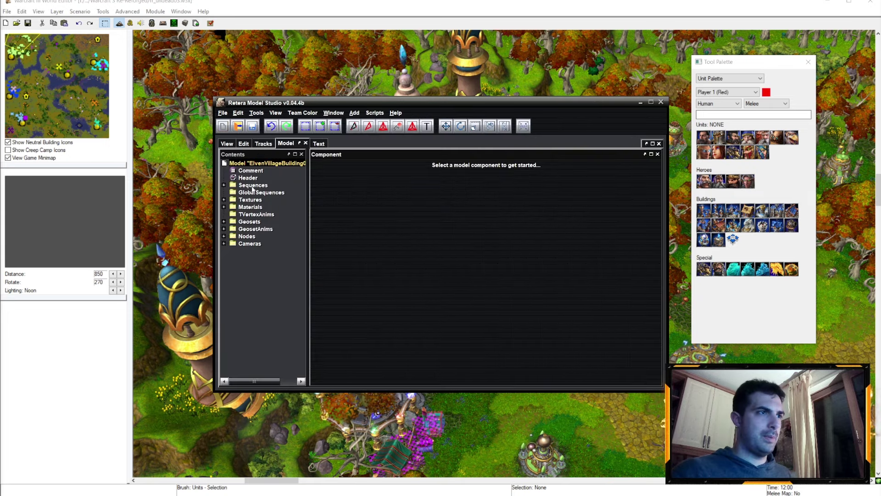
{"action": "left_click", "coordinate": [247, 178]}
{"action": "type", "text": "Si"}
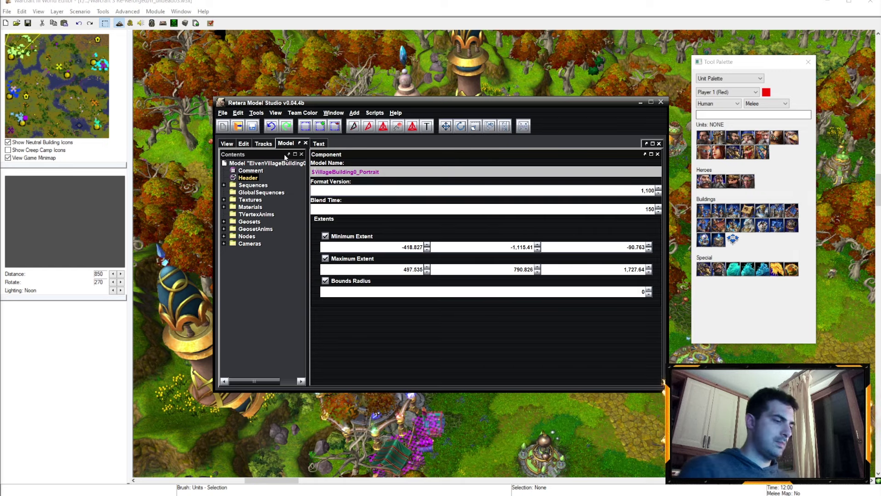
{"action": "type", "text": "lvermoon"}
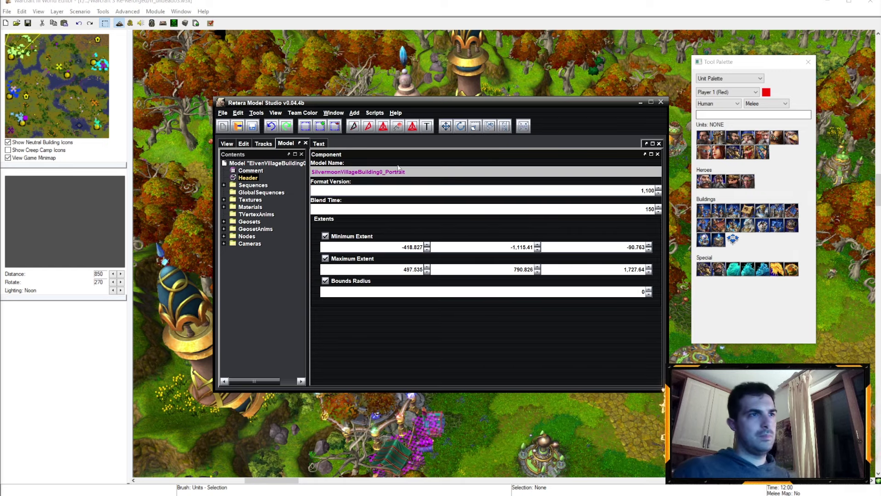
{"action": "key", "text": "Return"}
{"action": "left_click", "coordinate": [227, 143]}
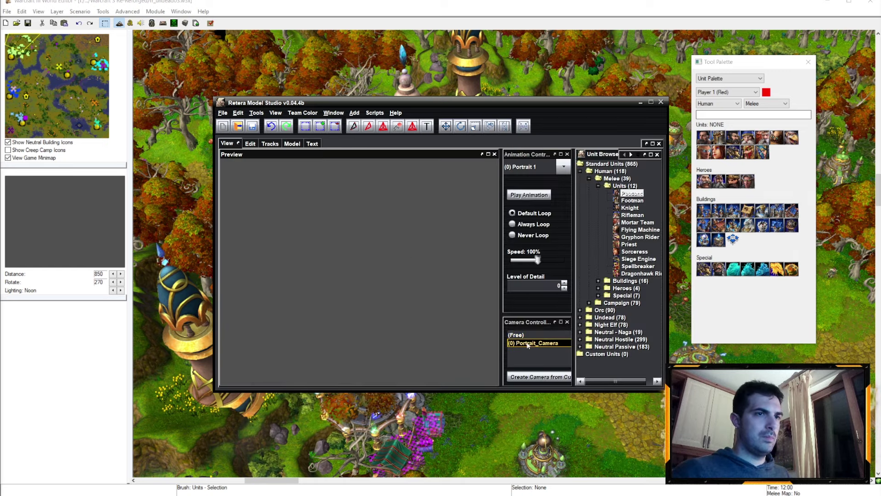
Save over SilvermoonVillageBuilding0_Portrait.mdx
{"action": "left_click", "coordinate": [224, 113]}
{"action": "left_click", "coordinate": [248, 188]}
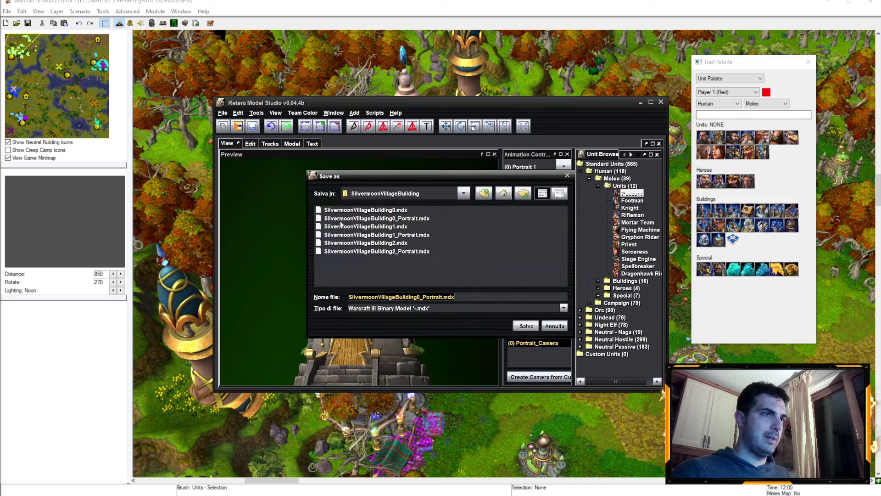
{"action": "left_click", "coordinate": [514, 325]}
{"action": "left_click", "coordinate": [421, 257]}
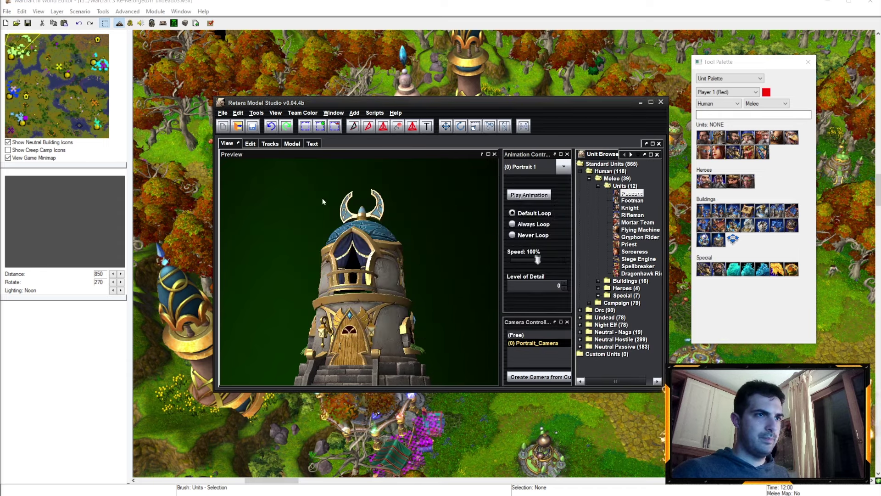
Choose SilvermoonVillageBuilding1.mdx to open
{"action": "left_click", "coordinate": [224, 113]}
{"action": "left_click", "coordinate": [232, 133]}
{"action": "left_click", "coordinate": [358, 229]}
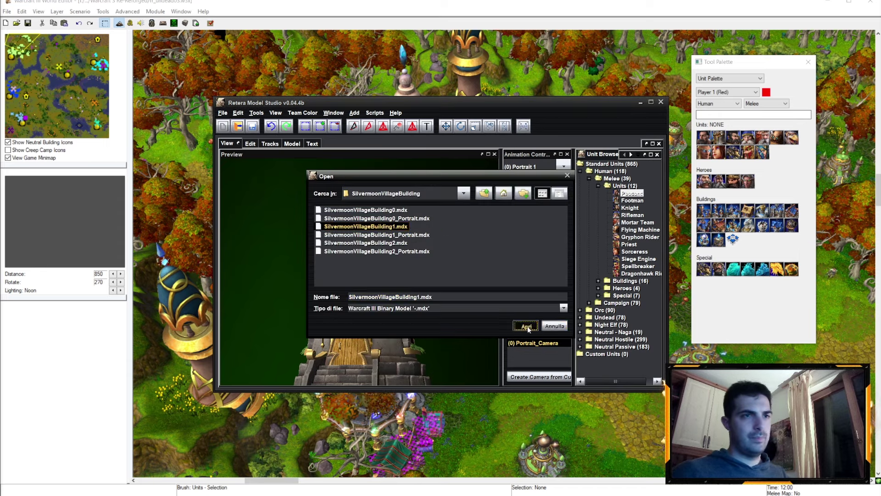
Open SilvermoonVillageBuilding1.mdx and change its Model Name from Elven to SilvermoonVillageBuilding1
{"action": "left_click", "coordinate": [527, 325]}
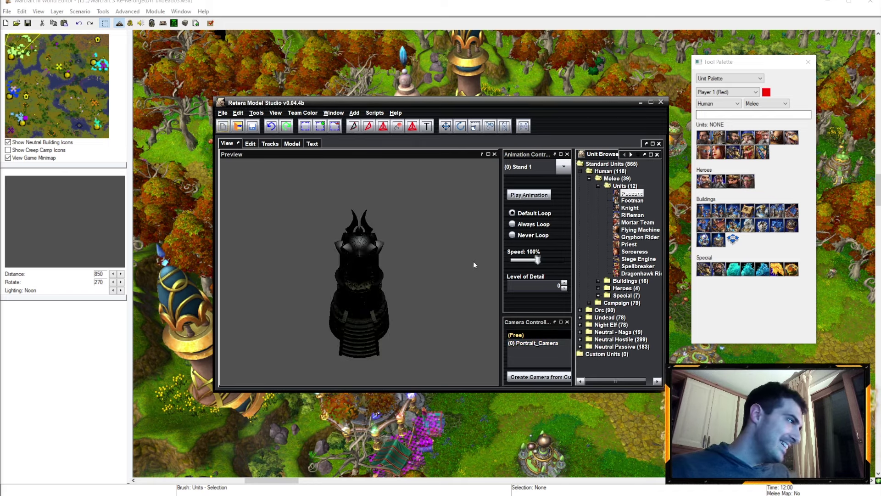
{"action": "left_click", "coordinate": [292, 143]}
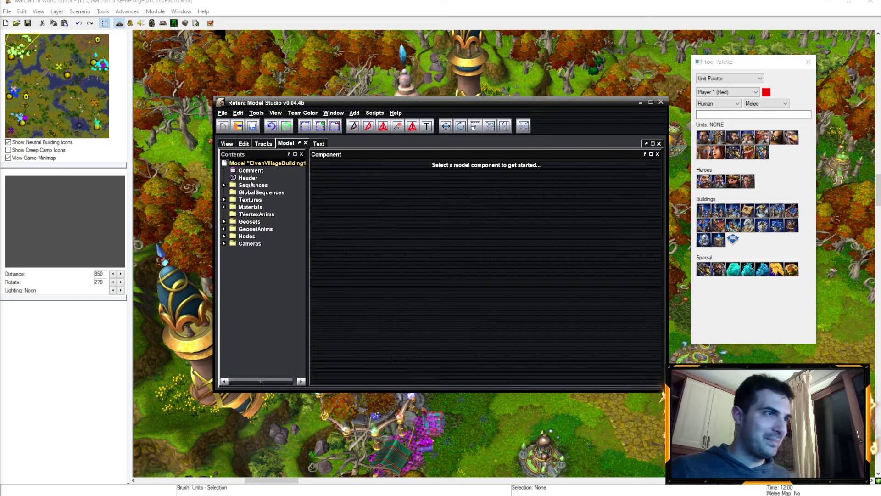
{"action": "left_click", "coordinate": [250, 177]}
{"action": "left_click_drag", "start_coordinate": [390, 170], "coordinate": [318, 172]}
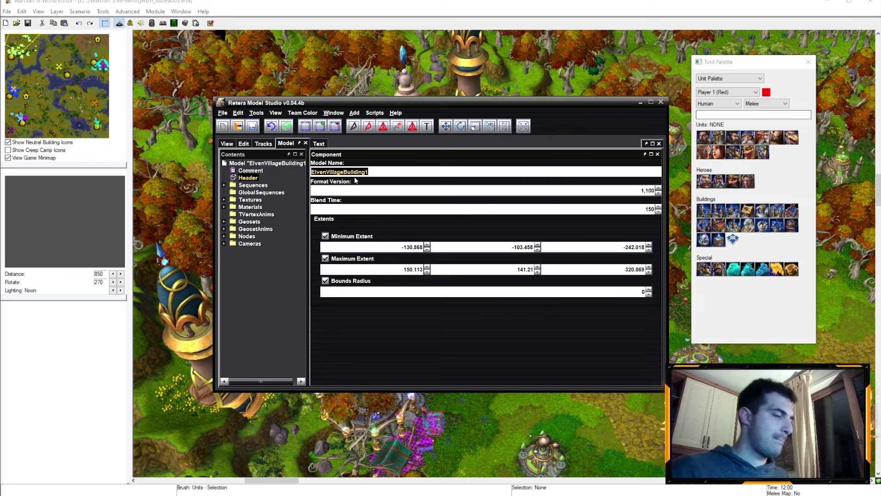
{"action": "key", "text": "Home"}
{"action": "key", "text": "Delete"}
{"action": "key", "text": "Delete"}
{"action": "key", "text": "Delete"}
{"action": "type", "text": "Sil"}
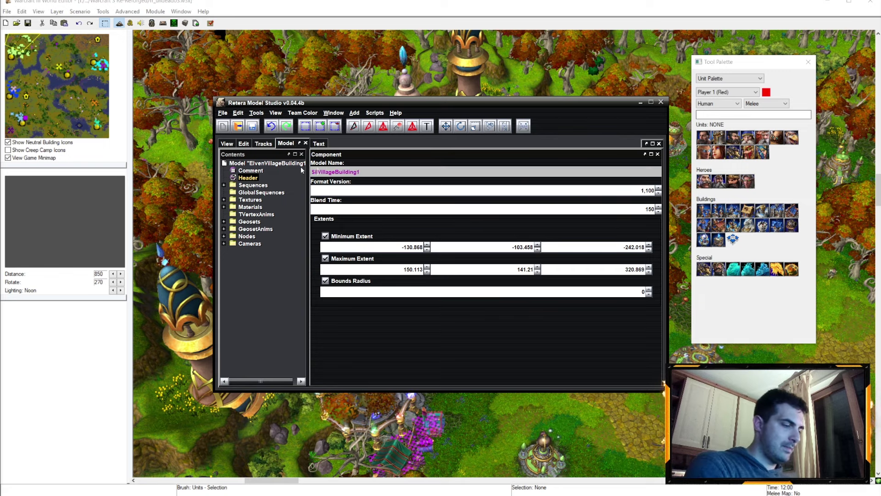
{"action": "type", "text": "vermoon"}
{"action": "key", "text": "Return"}
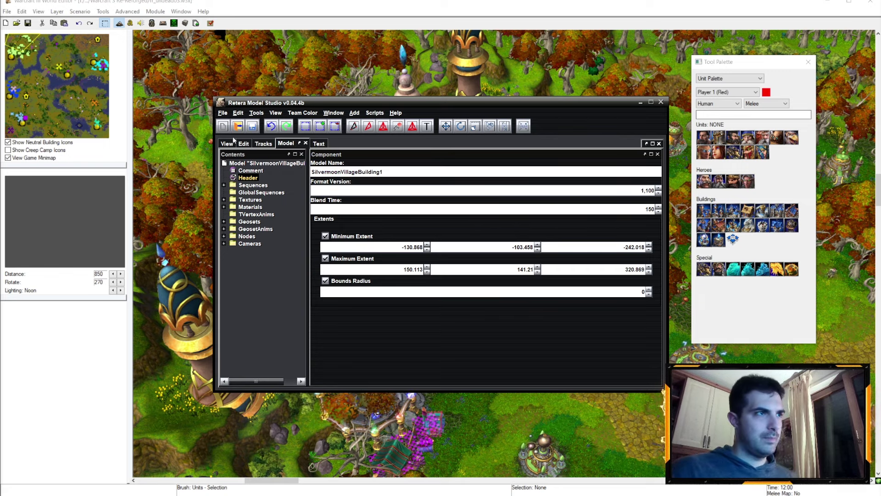
Bring up building 1's texture list for editing
{"action": "left_click", "coordinate": [226, 143]}
{"action": "left_click", "coordinate": [257, 113]}
{"action": "left_click", "coordinate": [273, 160]}
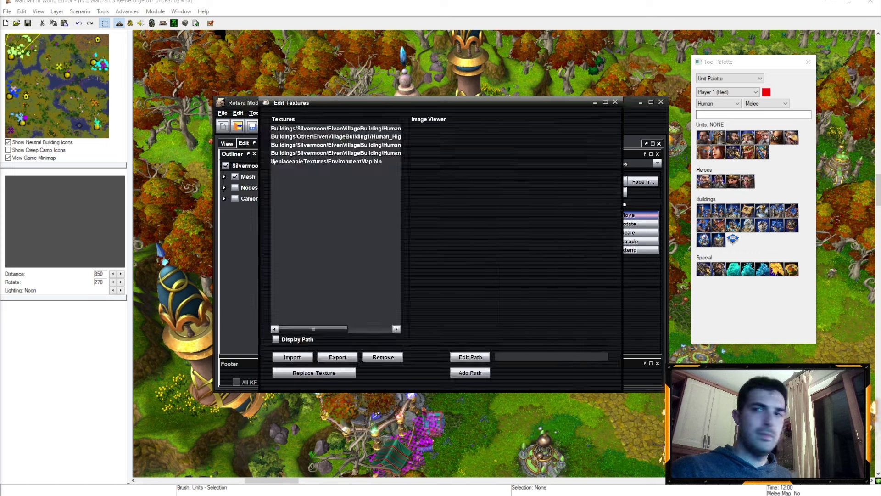
Set the first texture to SilvermoonVillageBuilding12_Main_Diffuse.dds
{"action": "left_click", "coordinate": [315, 129]}
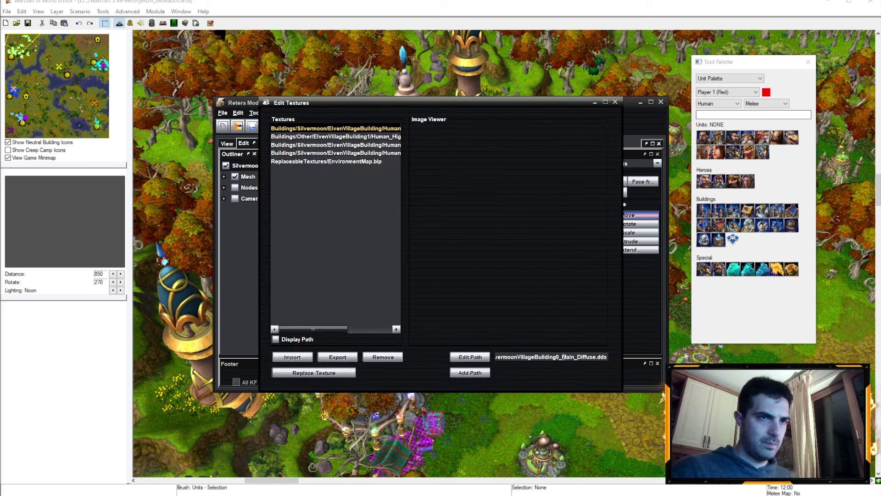
{"action": "type", "text": "1"}
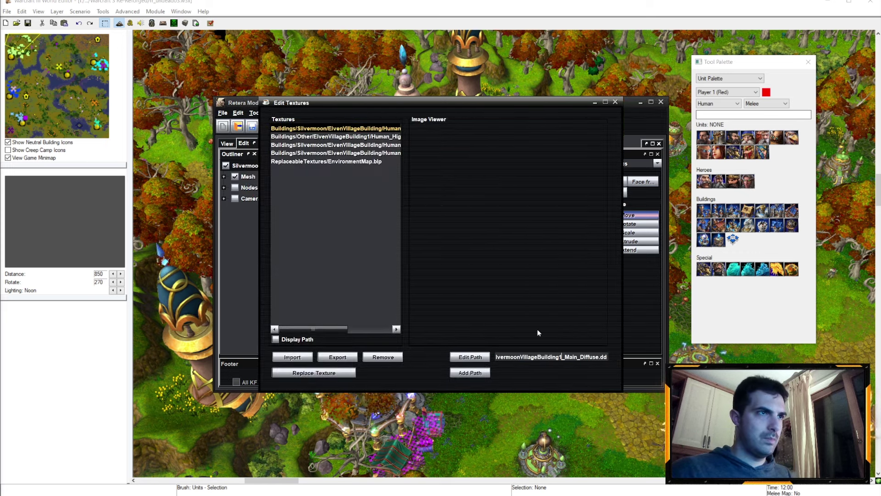
{"action": "key", "text": "Return"}
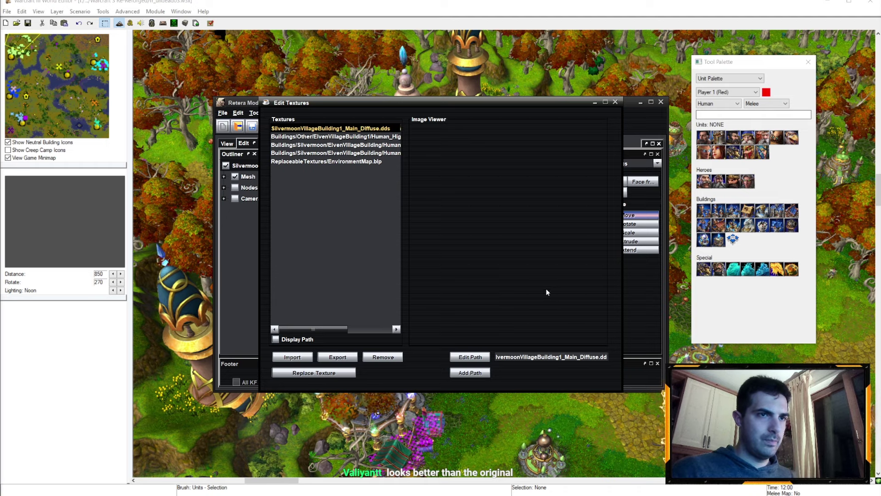
{"action": "key", "text": "shift+End"}
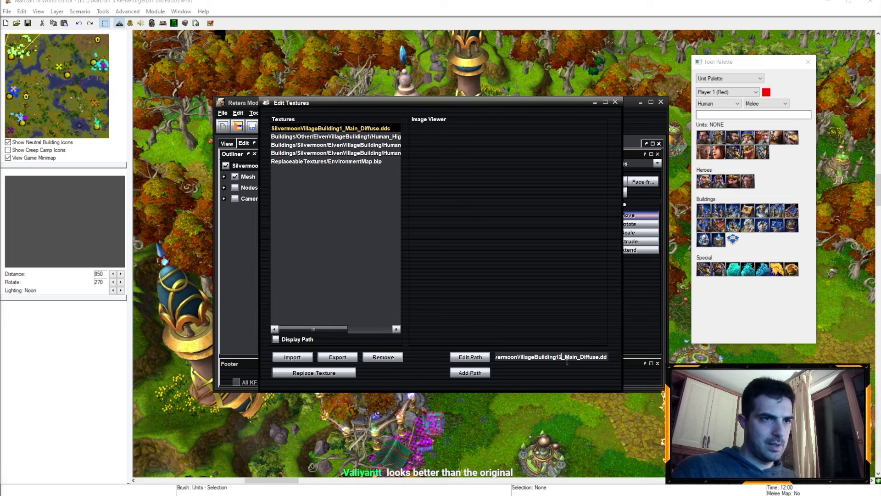
{"action": "key", "text": "Return"}
Point the third and fourth textures to Building12 Main_ORM and Main_Emissive
{"action": "left_click", "coordinate": [342, 145]}
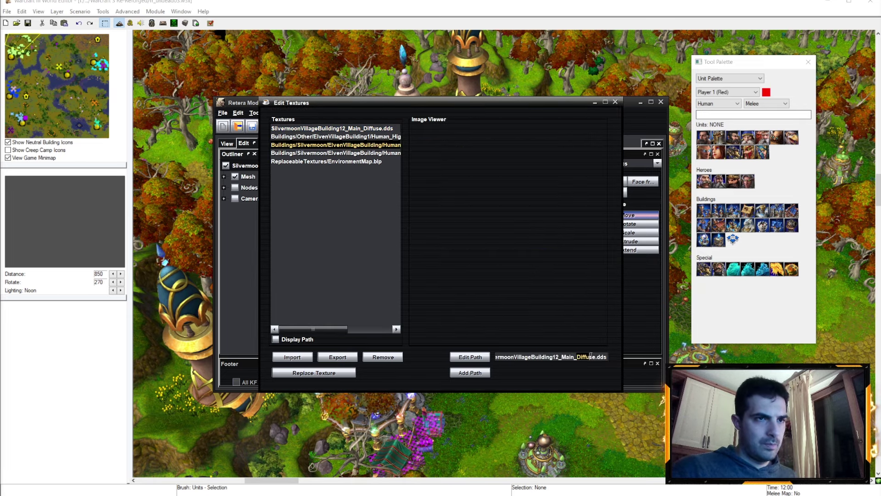
{"action": "type", "text": "ORM"}
{"action": "key", "text": "Return"}
{"action": "left_click", "coordinate": [371, 155]}
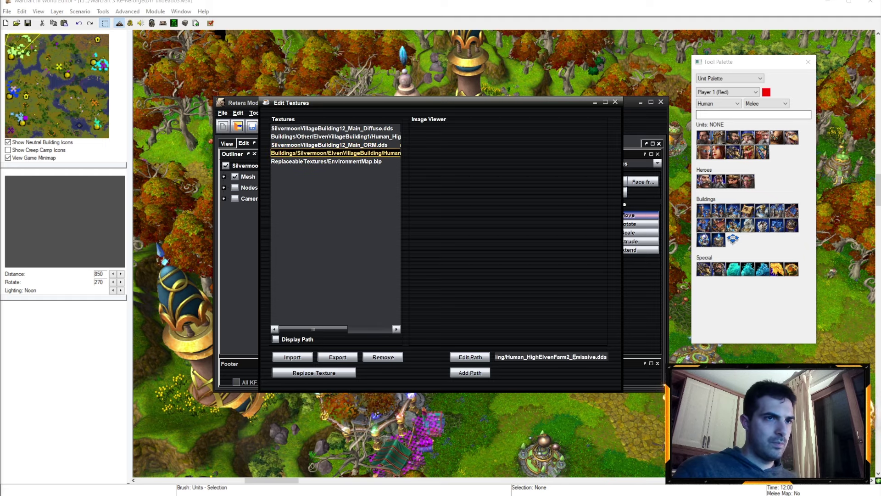
{"action": "double_click", "coordinate": [575, 357]}
{"action": "key", "text": "ctrl+v"}
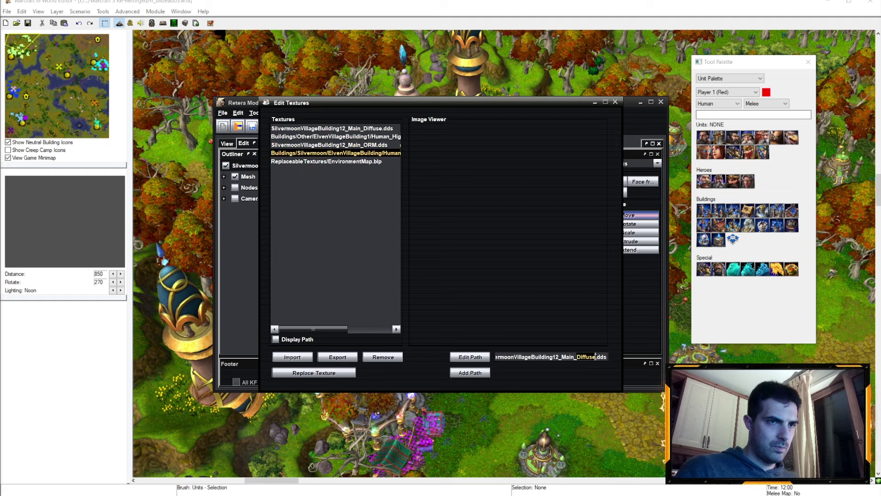
{"action": "type", "text": "Emissive"}
{"action": "key", "text": "Return"}
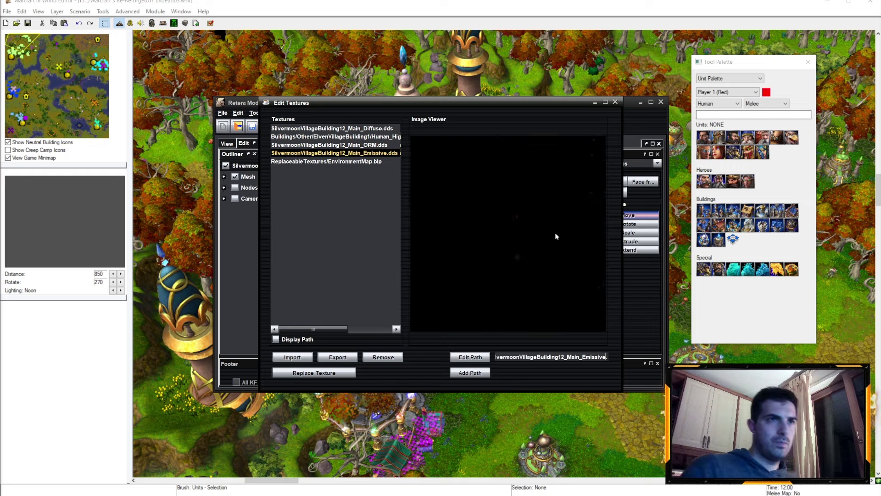
{"action": "left_click", "coordinate": [615, 103]}
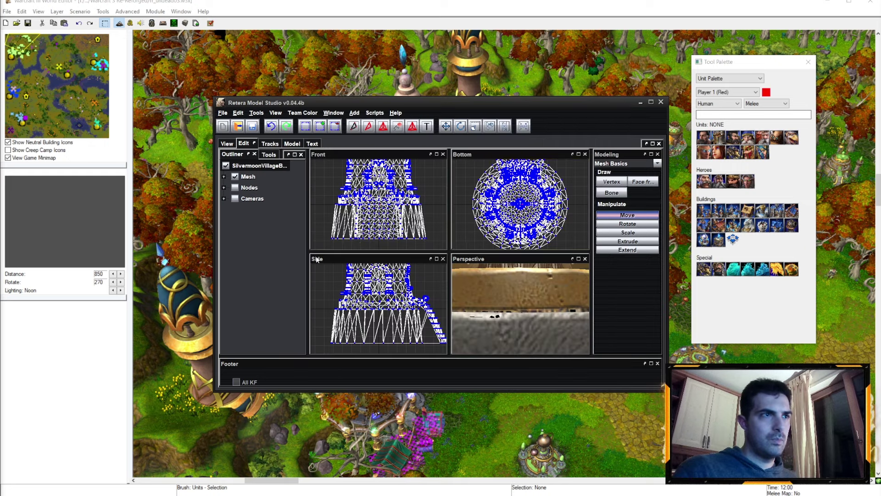
Toggle the mesh display and confirm the first texture image loads
{"action": "left_click", "coordinate": [235, 177]}
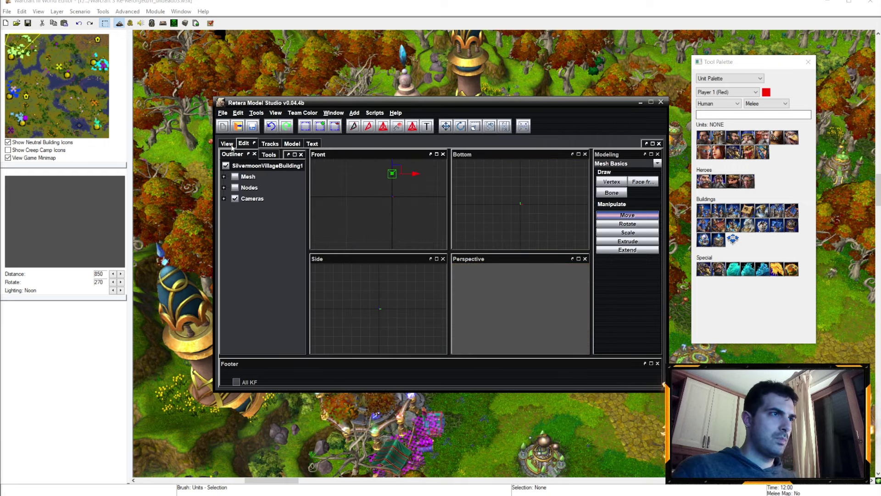
{"action": "left_click", "coordinate": [257, 112]}
{"action": "left_click", "coordinate": [279, 159]}
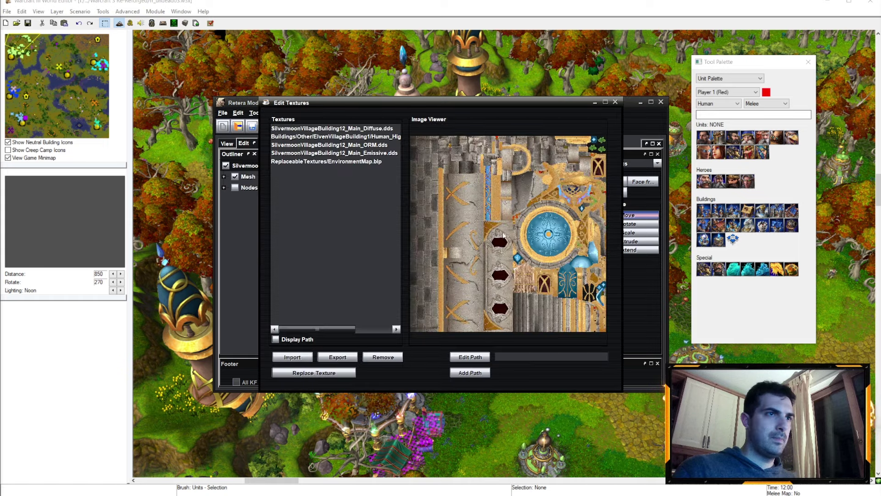
{"action": "left_click", "coordinate": [359, 129]}
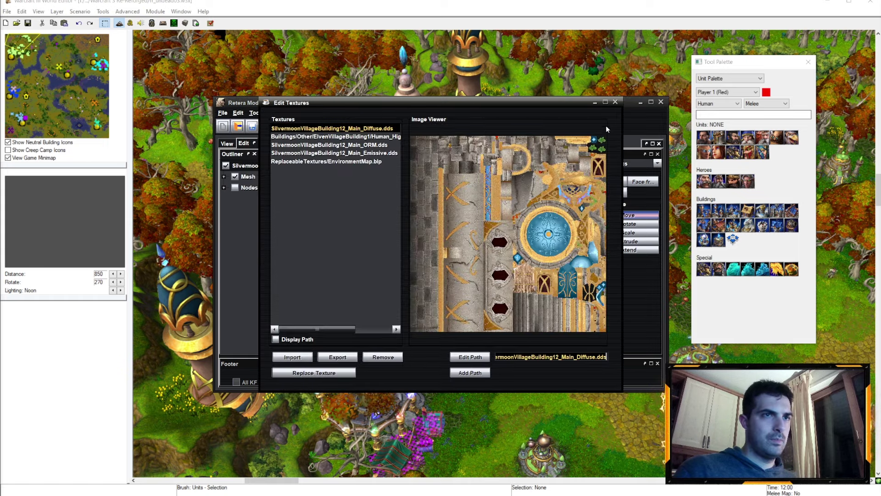
{"action": "left_click", "coordinate": [616, 103]}
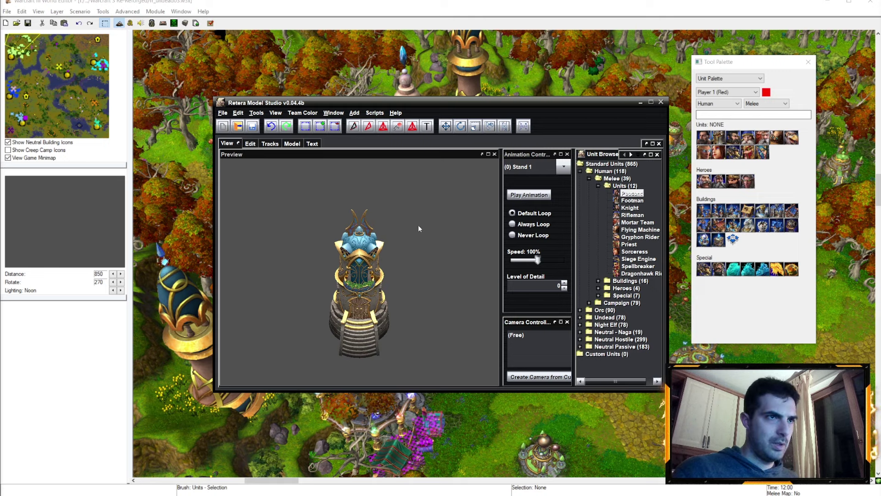
Save the textured tower over SilvermoonVillageBuilding1.mdx
{"action": "left_click", "coordinate": [223, 113]}
{"action": "left_click", "coordinate": [241, 172]}
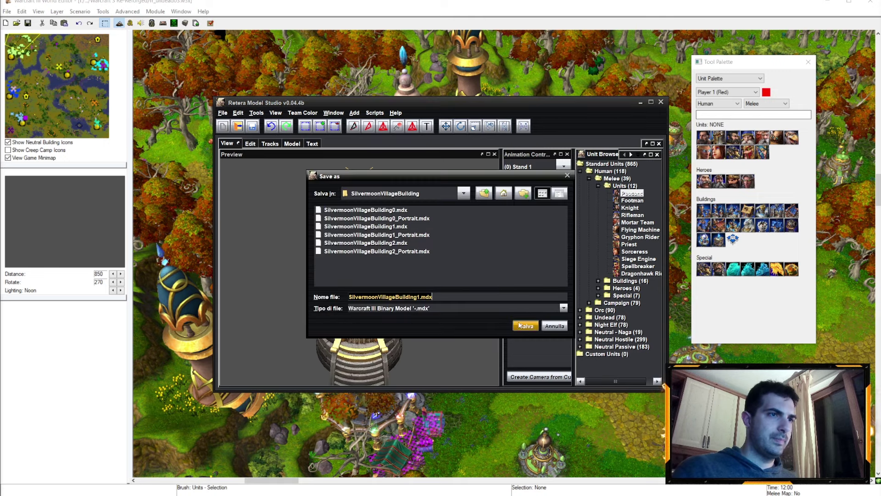
{"action": "left_click", "coordinate": [520, 324]}
{"action": "left_click", "coordinate": [423, 262]}
Open SilvermoonVillageBuilding1_Portrait.mdx
{"action": "left_click", "coordinate": [222, 112]}
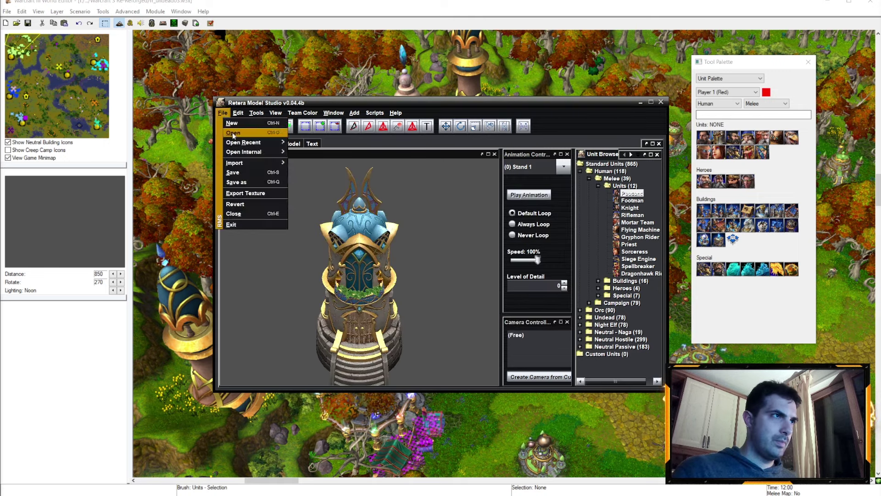
{"action": "left_click", "coordinate": [233, 133]}
{"action": "left_click", "coordinate": [398, 235]}
{"action": "left_click", "coordinate": [526, 325]}
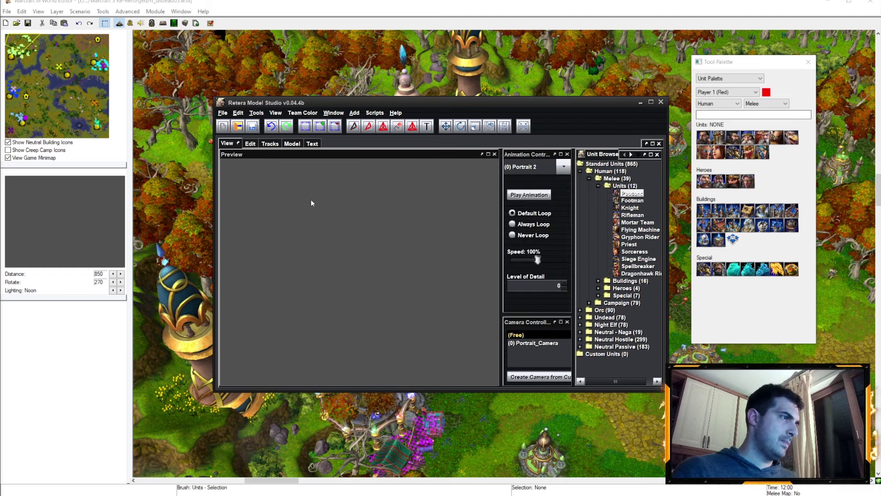
Rename the portrait model to SilvermoonVillageBuilding1_Portrait and return to the preview
{"action": "left_click", "coordinate": [289, 145]}
{"action": "left_click", "coordinate": [249, 178]}
{"action": "left_click_drag", "start_coordinate": [328, 171], "coordinate": [311, 171]}
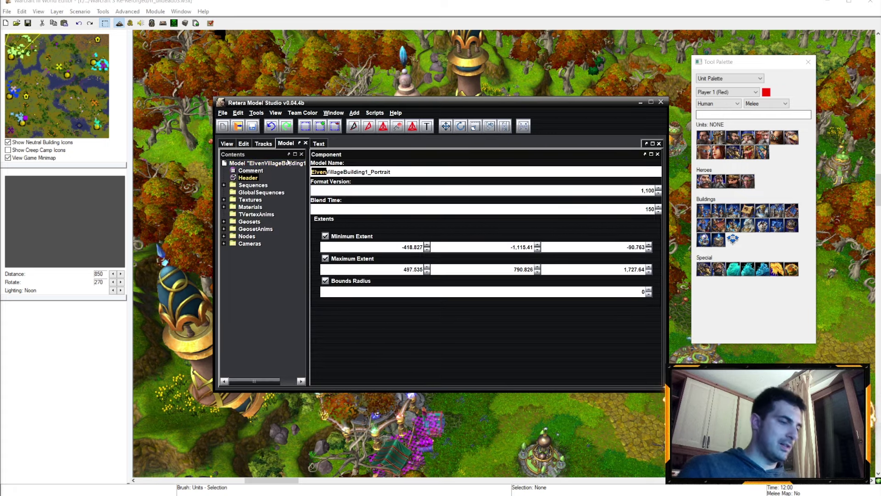
{"action": "type", "text": "Silvermoon"}
{"action": "key", "text": "Return"}
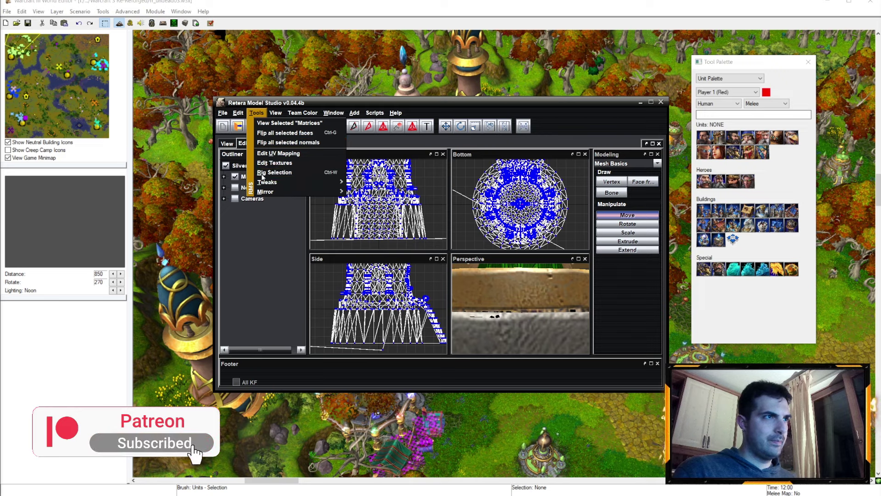
{"action": "left_click", "coordinate": [238, 131]}
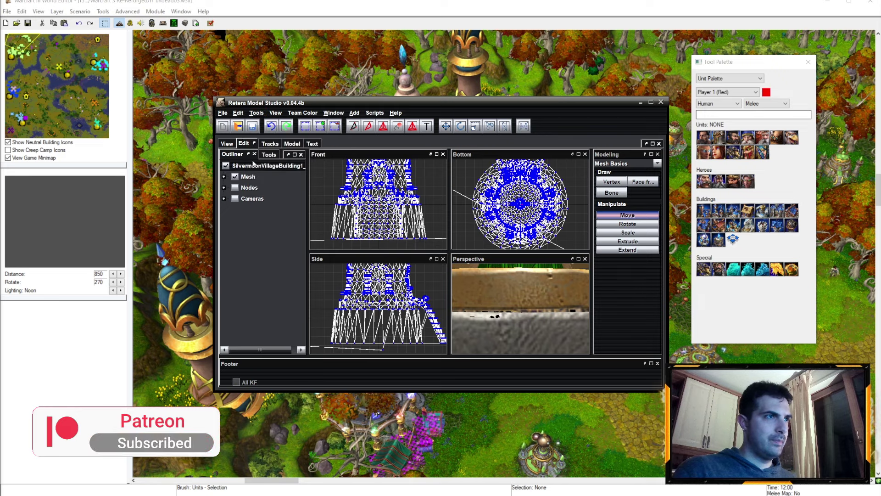
{"action": "left_click", "coordinate": [227, 143]}
Bring up the portrait's texture editor, briefly closing it to check the preview
{"action": "left_click", "coordinate": [257, 112]}
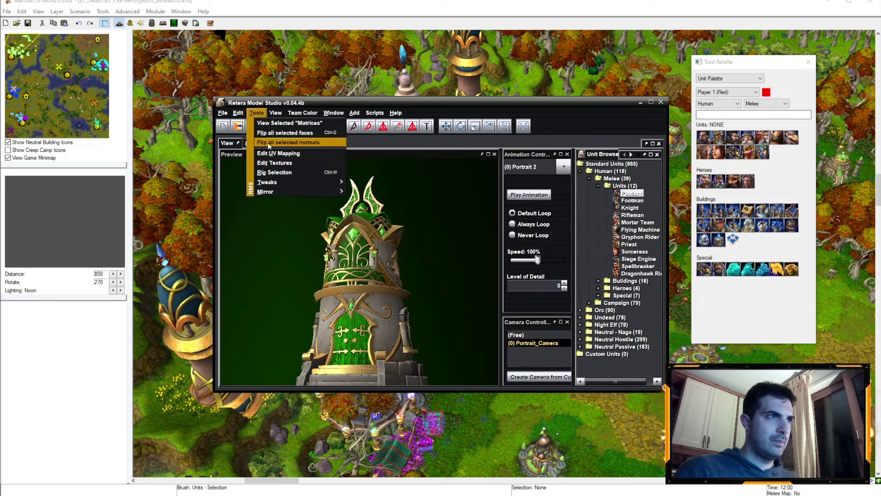
{"action": "left_click", "coordinate": [296, 162]}
{"action": "left_click", "coordinate": [296, 129]}
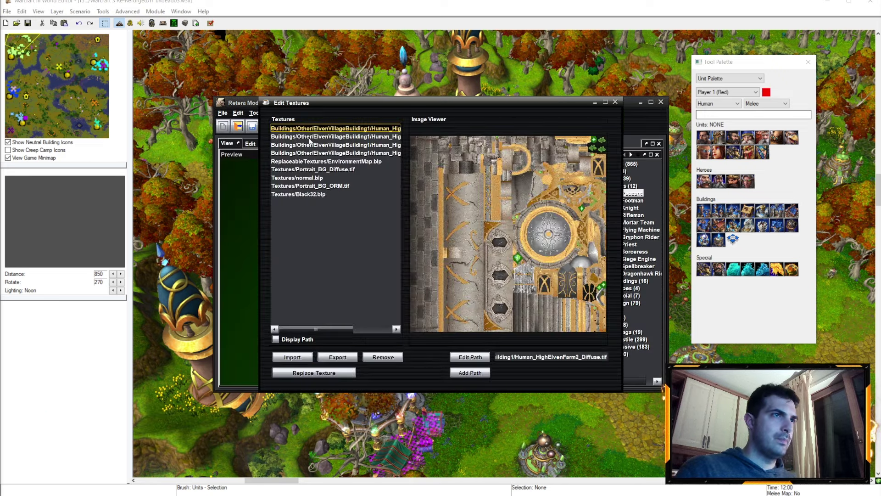
{"action": "key", "text": "Escape"}
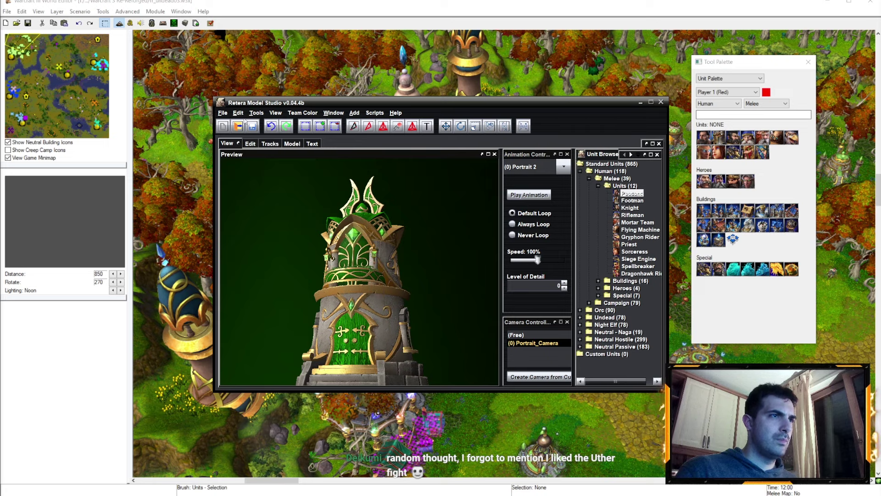
{"action": "left_click", "coordinate": [21, 491]}
{"action": "left_click", "coordinate": [33, 468]}
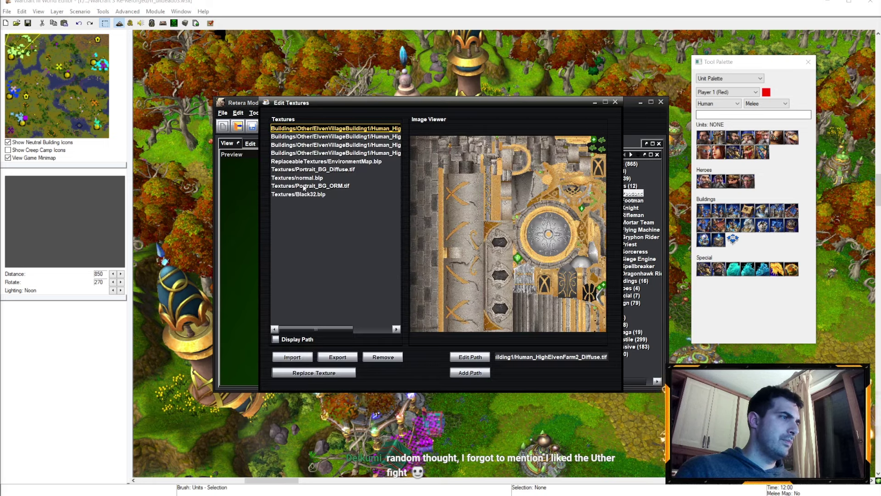
Set the first texture to SilvermoonVillageBuilding12_Main_Diffuse.dds
{"action": "left_click", "coordinate": [535, 355]}
{"action": "key", "text": "ctrl+a"}
{"action": "key", "text": "ctrl+v"}
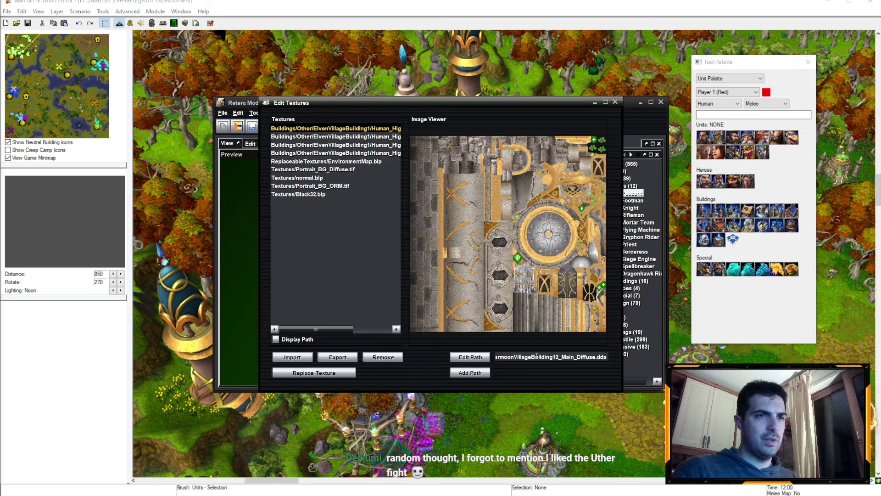
{"action": "key", "text": "Return"}
Point the third and fourth textures to Building12 Main_ORM and Main_Emissive
{"action": "left_click", "coordinate": [340, 145]}
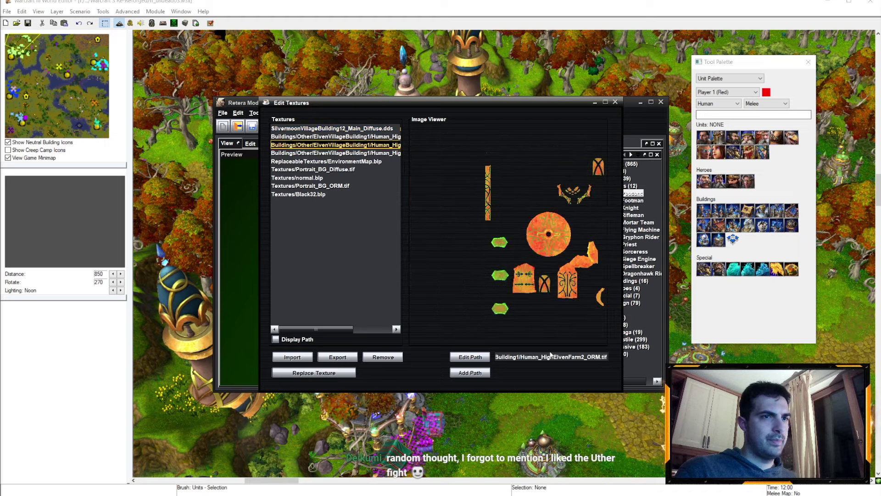
{"action": "key", "text": "ctrl+a"}
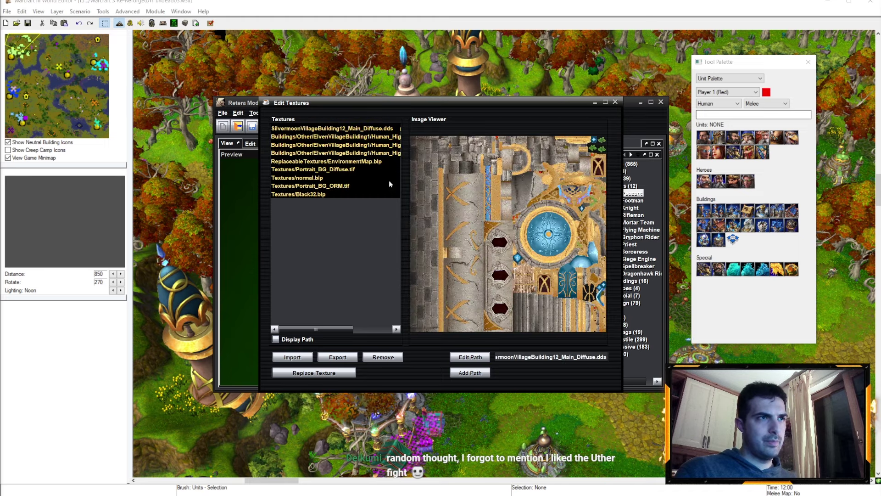
{"action": "left_click", "coordinate": [373, 145]}
{"action": "key", "text": "ctrl+a"}
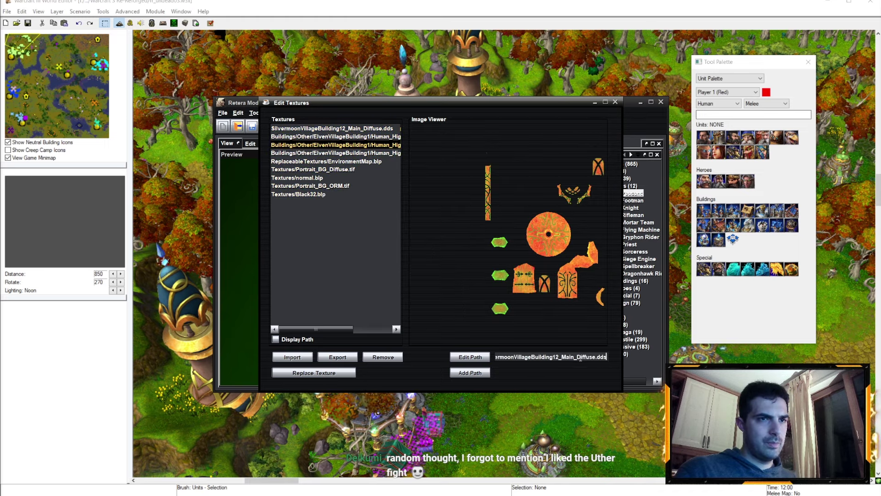
{"action": "double_click", "coordinate": [585, 356]}
{"action": "type", "text": "ORM"}
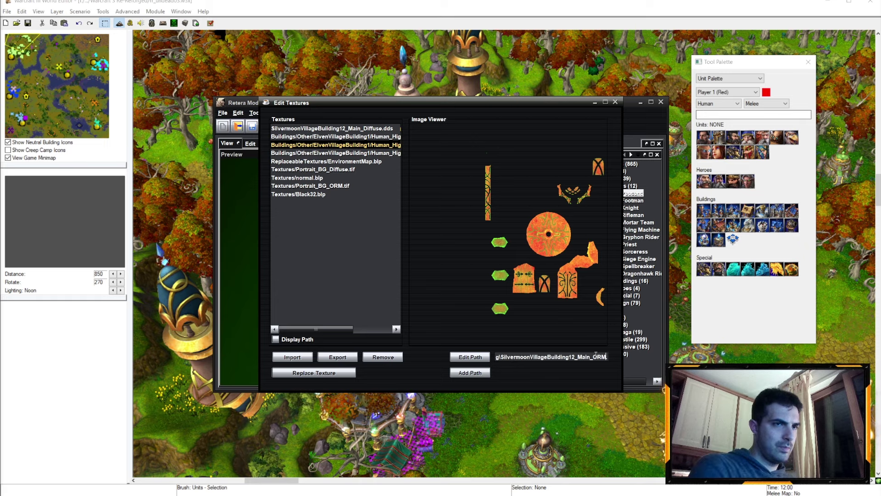
{"action": "left_click", "coordinate": [336, 153]}
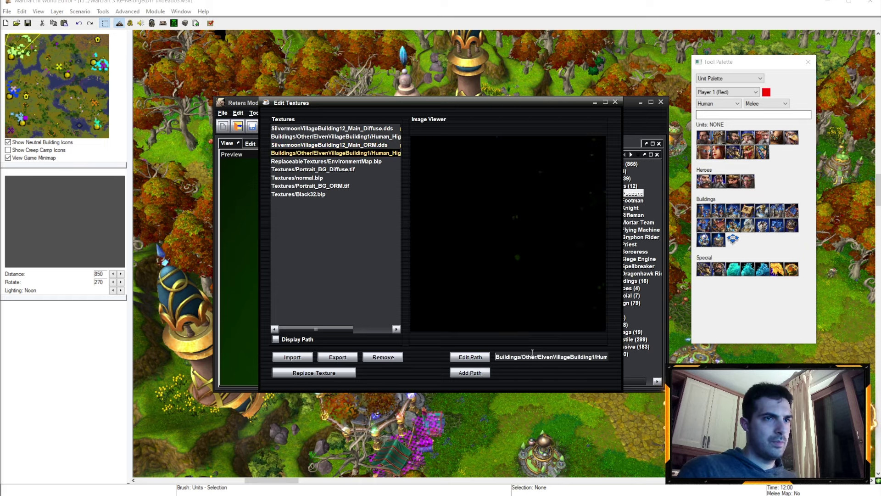
{"action": "type", "text": "SilvermoonVillageBuilding12_Main_Diffuse.dds"}
{"action": "type", "text": "Emissive"}
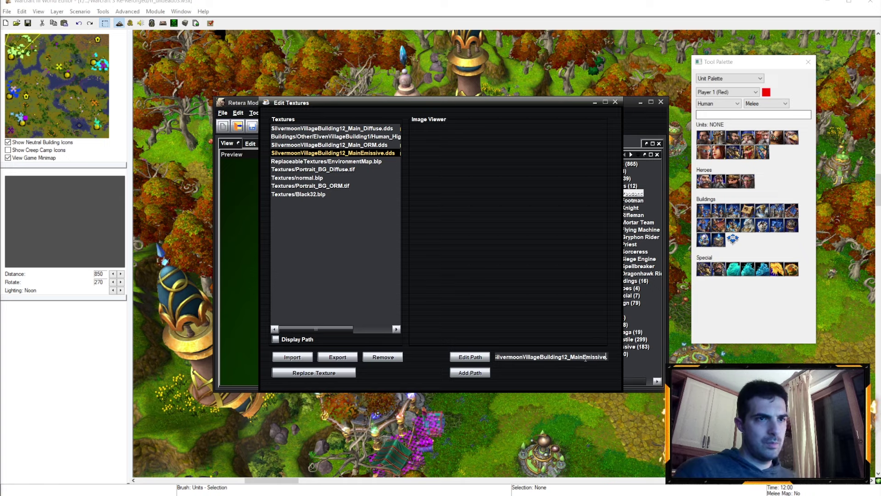
{"action": "left_click", "coordinate": [614, 103]}
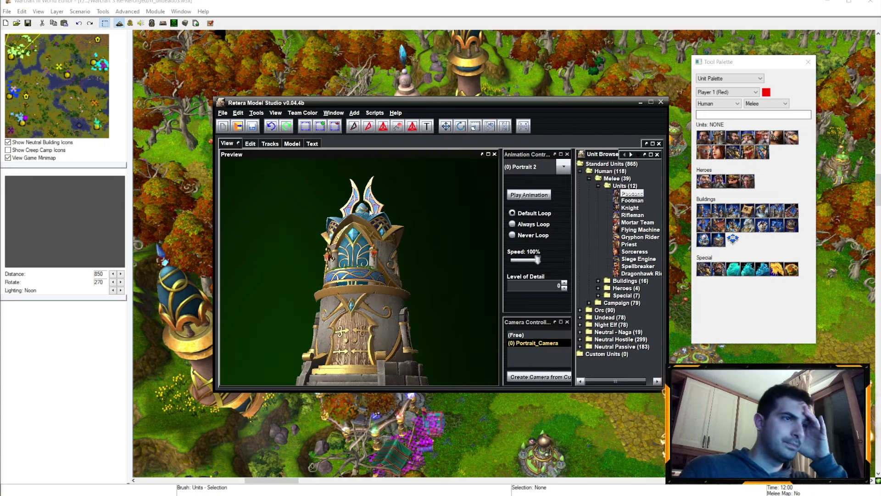
Save over the building 1 portrait model file
{"action": "left_click", "coordinate": [222, 112]}
{"action": "left_click", "coordinate": [243, 182]}
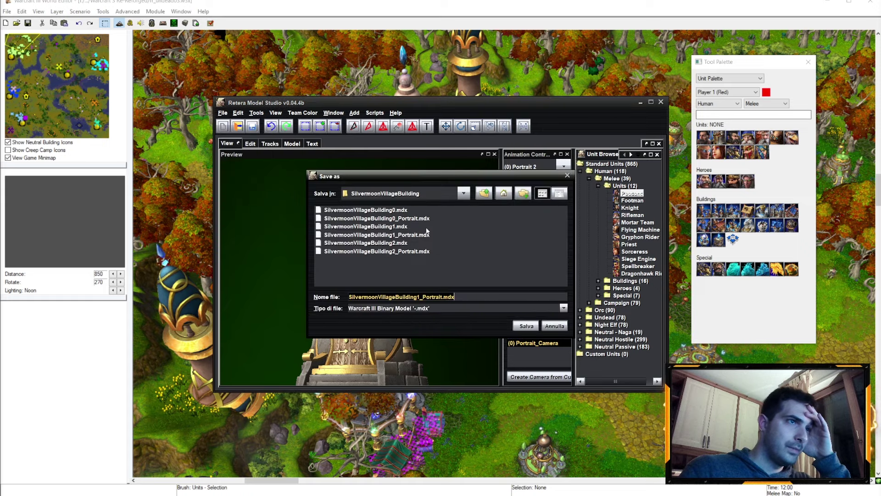
{"action": "left_click", "coordinate": [525, 328]}
{"action": "left_click", "coordinate": [421, 261]}
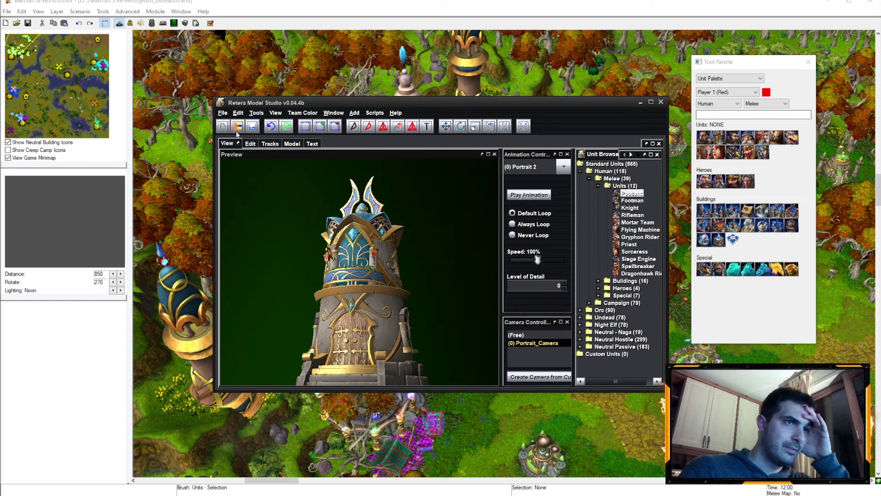
Open SilvermoonVillageBuilding2.mdx and set its Model Name to SilvermoonVillageBuilding1
{"action": "left_click", "coordinate": [222, 111]}
{"action": "left_click", "coordinate": [234, 133]}
{"action": "left_click", "coordinate": [405, 245]}
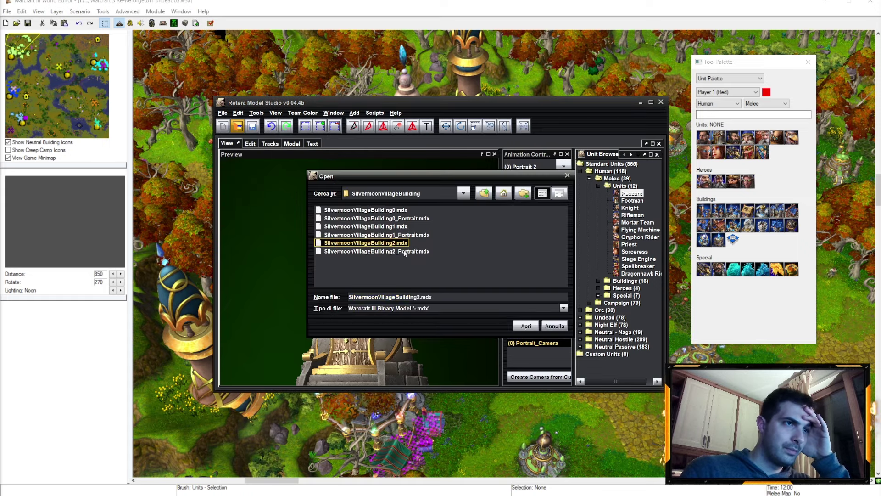
{"action": "left_click", "coordinate": [524, 326]}
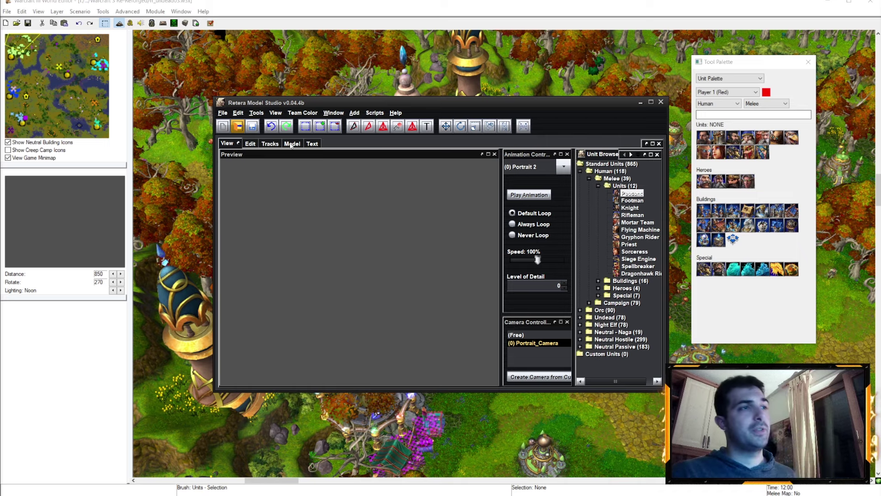
{"action": "left_click", "coordinate": [292, 144]}
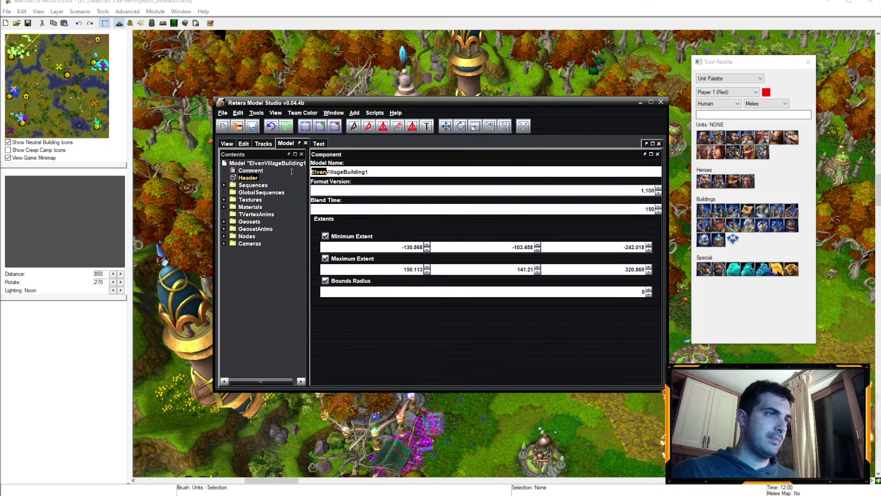
{"action": "type", "text": "Silvermoon"}
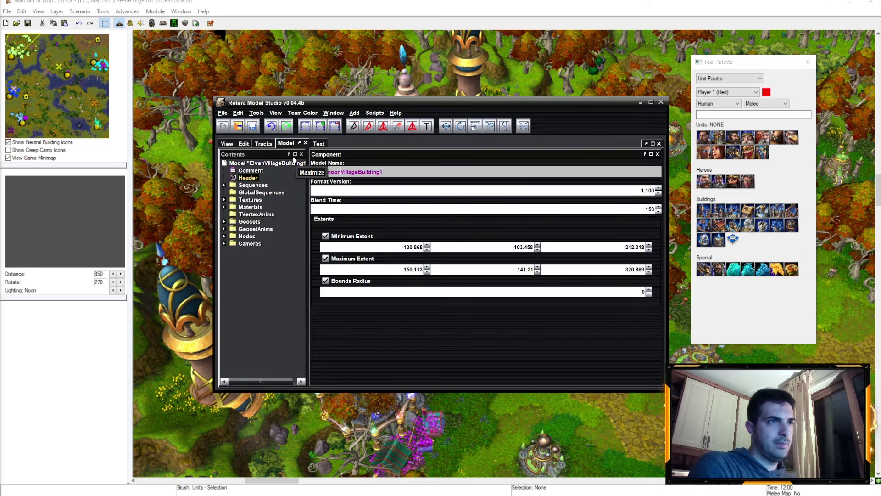
{"action": "key", "text": "Return"}
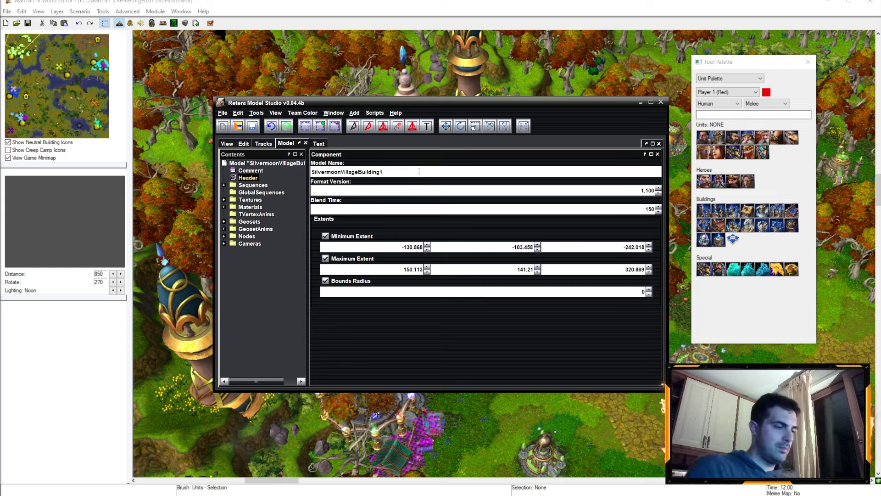
{"action": "type", "text": "2"}
{"action": "left_click", "coordinate": [244, 143]}
Set the first texture's path to SilvermoonVillageBuilding12_Main_Diffuse.dds in the texture editor
{"action": "left_click", "coordinate": [257, 112]}
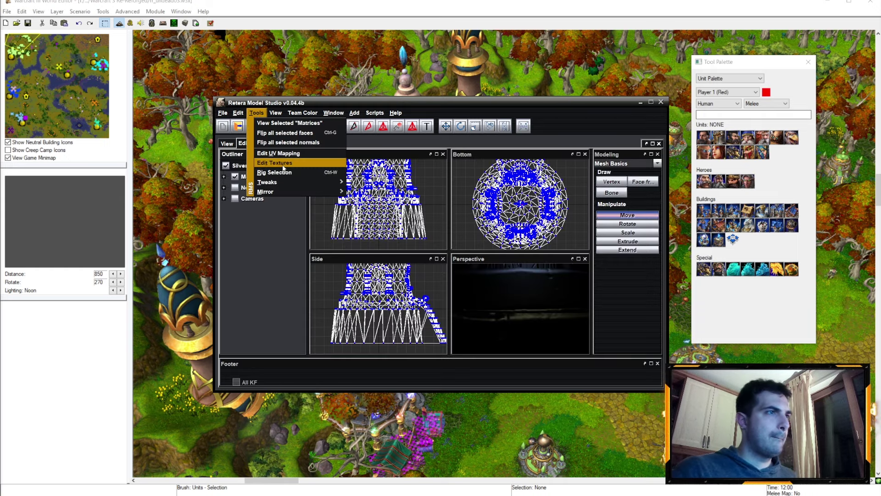
{"action": "left_click", "coordinate": [283, 164]}
{"action": "left_click", "coordinate": [366, 129]}
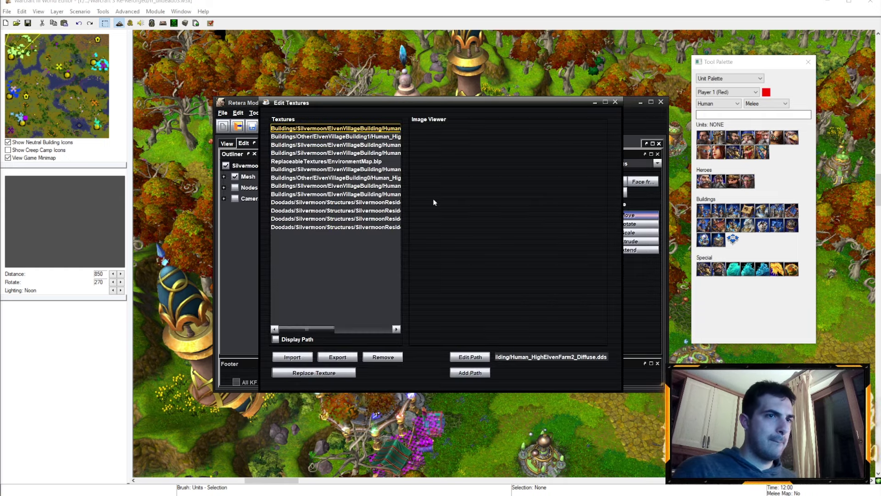
{"action": "left_click", "coordinate": [373, 153]}
{"action": "left_click", "coordinate": [374, 129]}
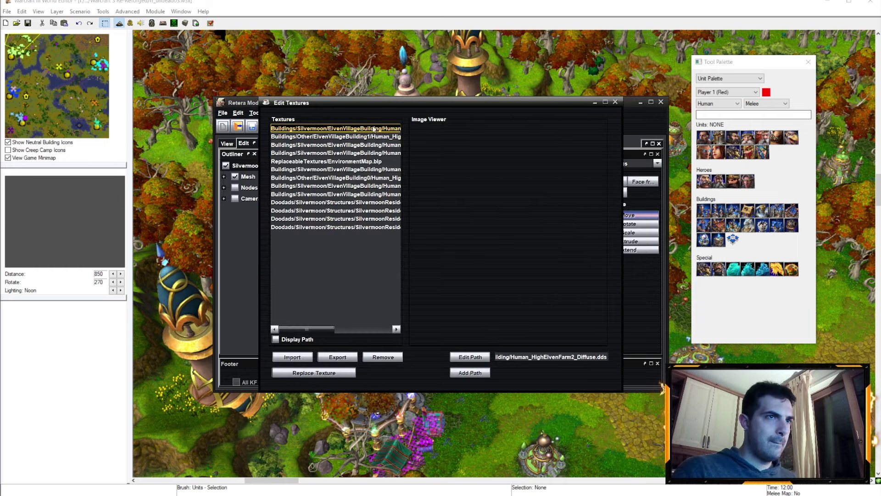
{"action": "left_click", "coordinate": [563, 357]}
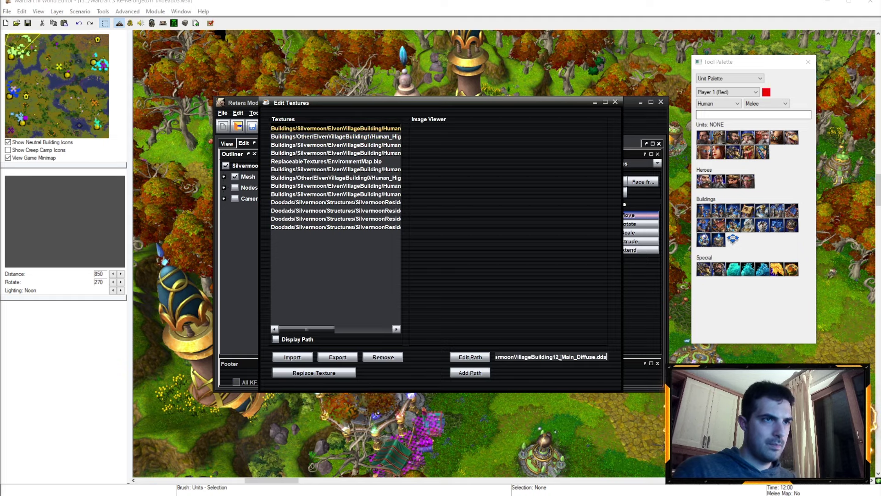
{"action": "key", "text": "Return"}
Check the normal map and other textures, then close the texture editor
{"action": "left_click", "coordinate": [366, 138]}
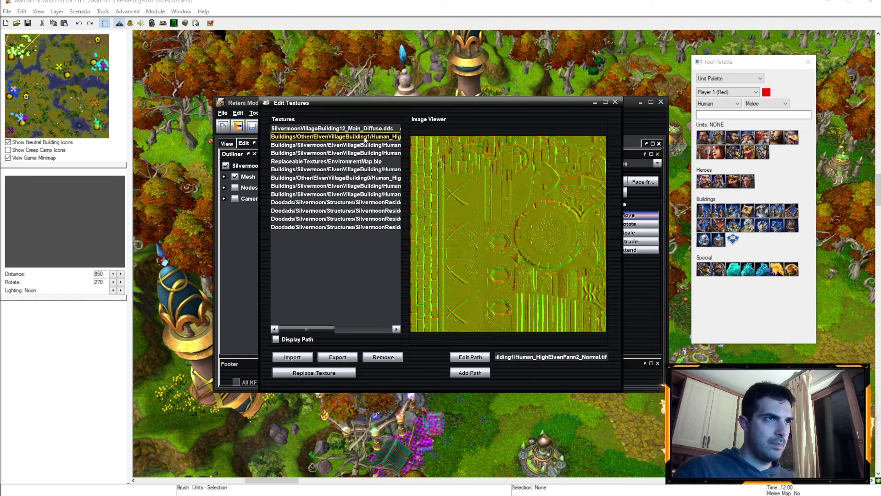
{"action": "left_click_drag", "start_coordinate": [382, 105], "coordinate": [448, 93]}
{"action": "left_click", "coordinate": [227, 141]}
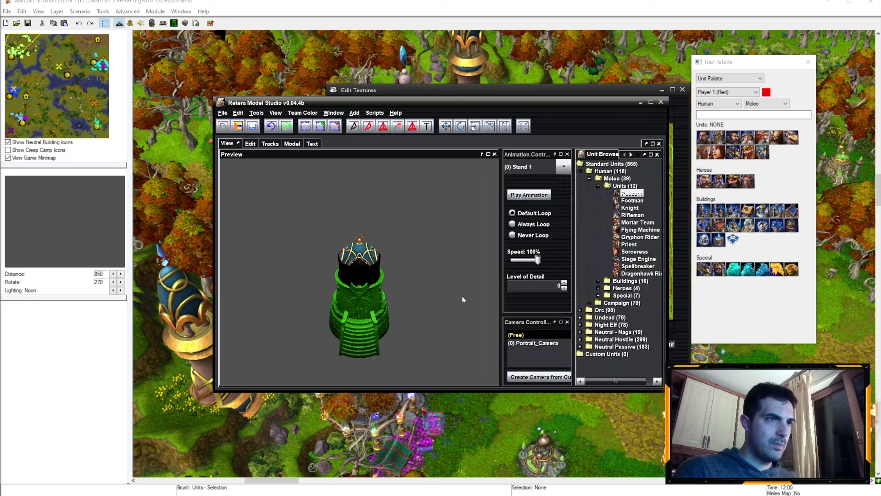
{"action": "left_click", "coordinate": [448, 90]}
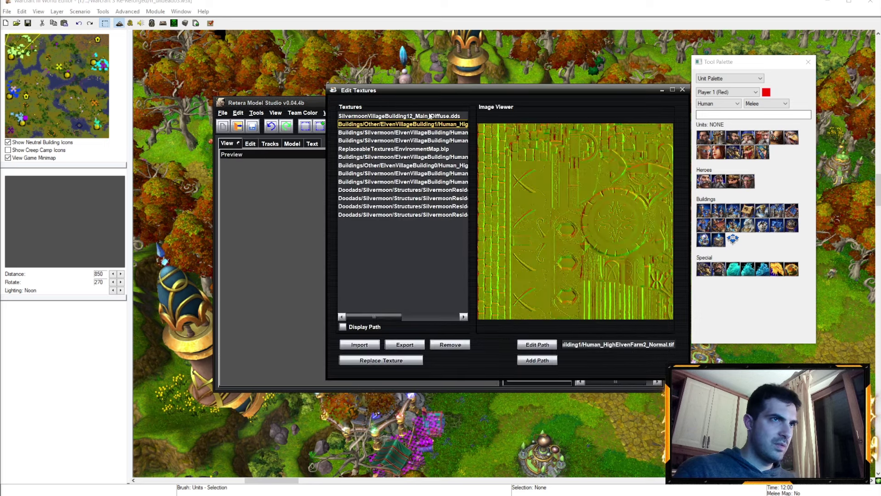
{"action": "left_click", "coordinate": [413, 117]}
{"action": "left_click", "coordinate": [447, 124]}
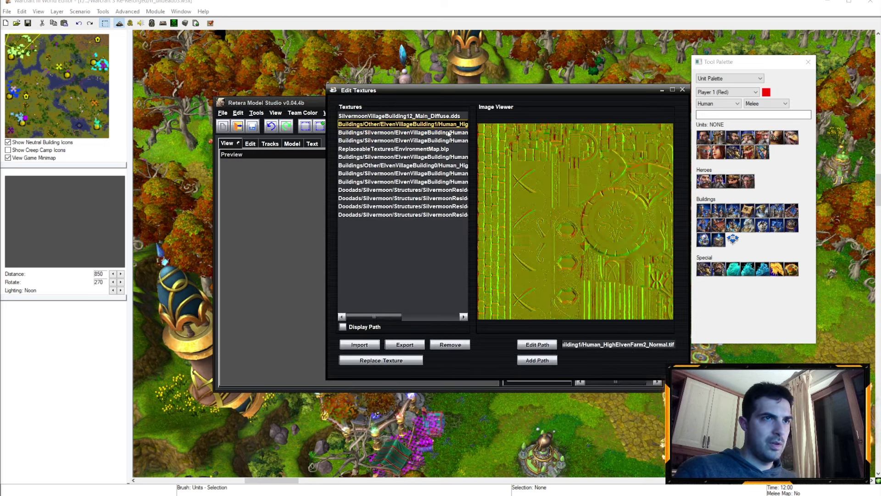
{"action": "left_click", "coordinate": [451, 141]}
{"action": "left_click", "coordinate": [453, 115]}
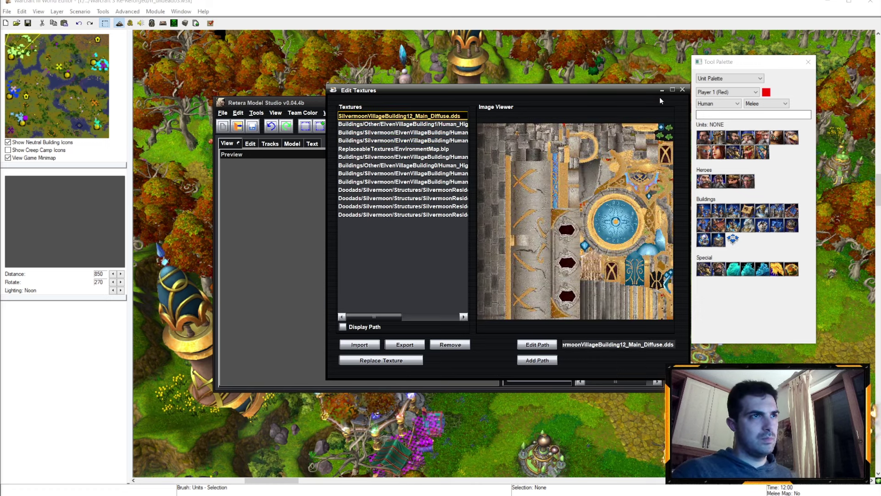
{"action": "left_click", "coordinate": [682, 89]}
{"action": "left_click", "coordinate": [222, 112]}
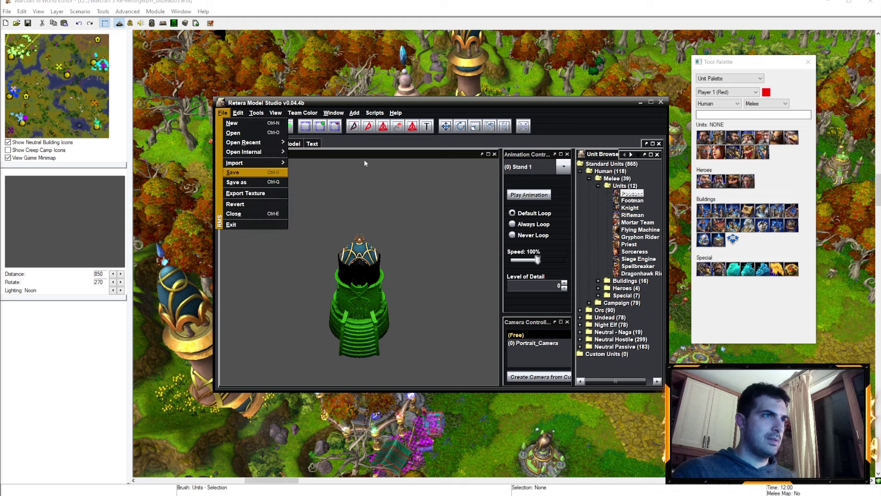
Repoint the third and fourth textures to the Silvermoon Main_ORM and Emissive files
{"action": "left_click", "coordinate": [256, 112]}
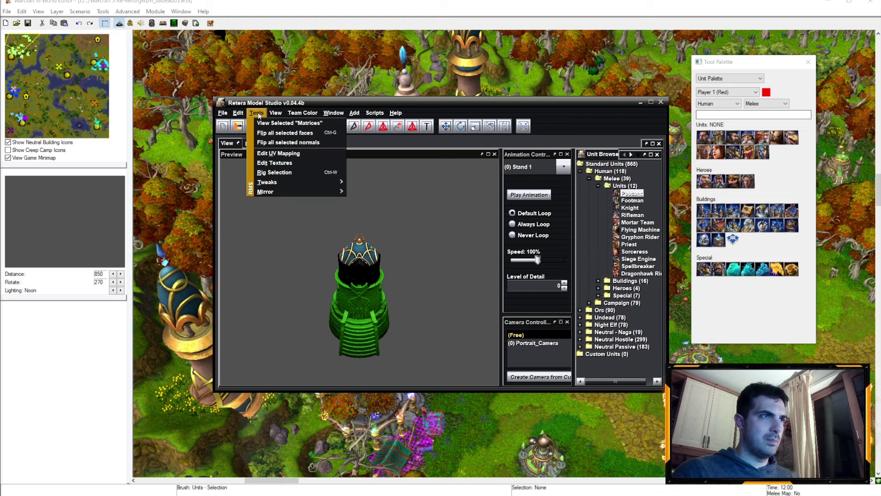
{"action": "left_click", "coordinate": [274, 163]}
{"action": "left_click", "coordinate": [335, 145]}
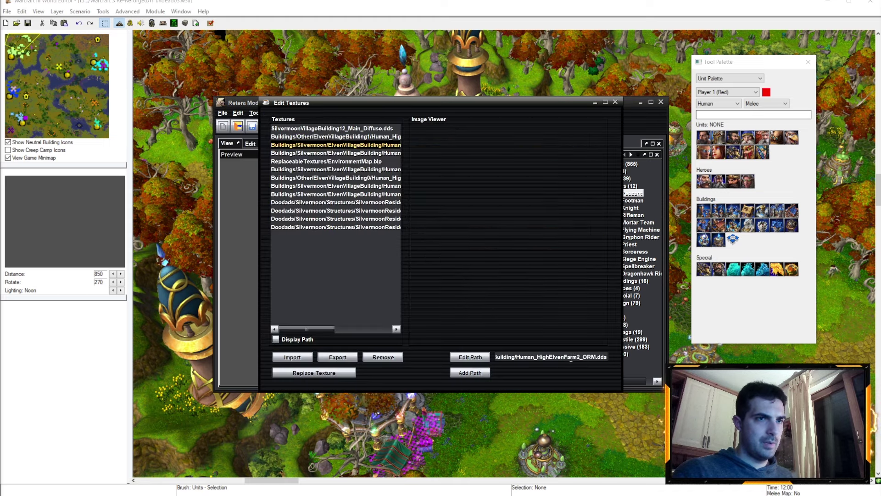
{"action": "key", "text": "ctrl+a"}
{"action": "key", "text": "ctrl+v"}
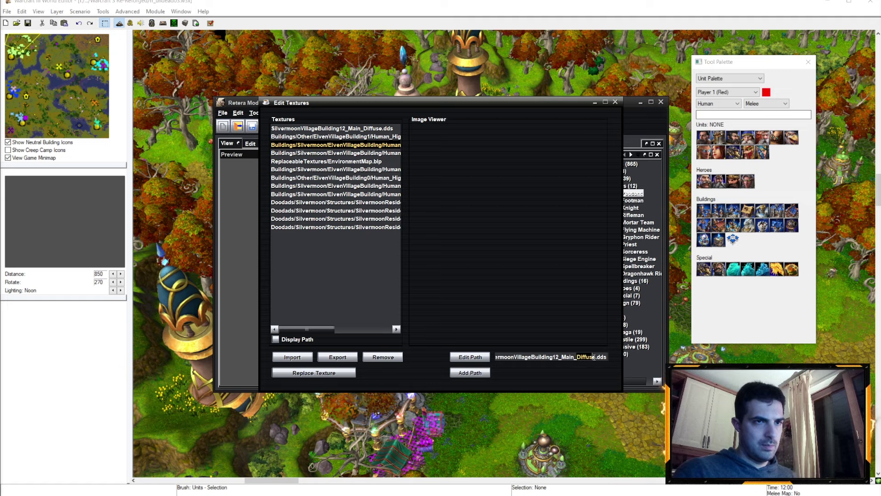
{"action": "type", "text": "ORM"}
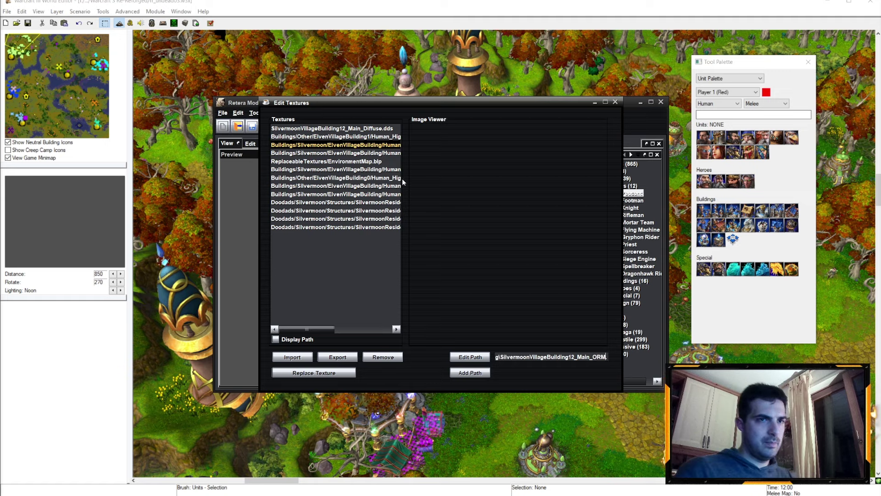
{"action": "type", "text": "dds"}
{"action": "key", "text": "Return"}
{"action": "left_click", "coordinate": [377, 153]}
{"action": "left_click", "coordinate": [560, 357]}
{"action": "key", "text": "ctrl+a"}
{"action": "key", "text": "ctrl+v"}
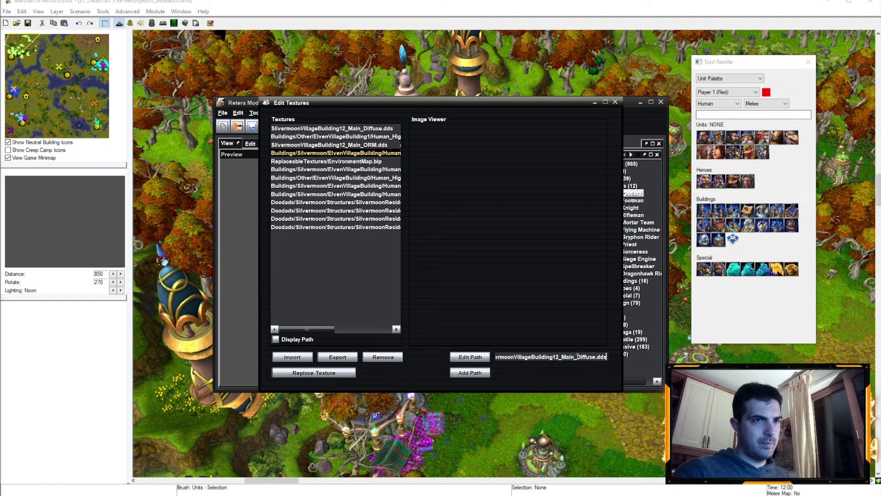
{"action": "type", "text": "Emissive.dds"}
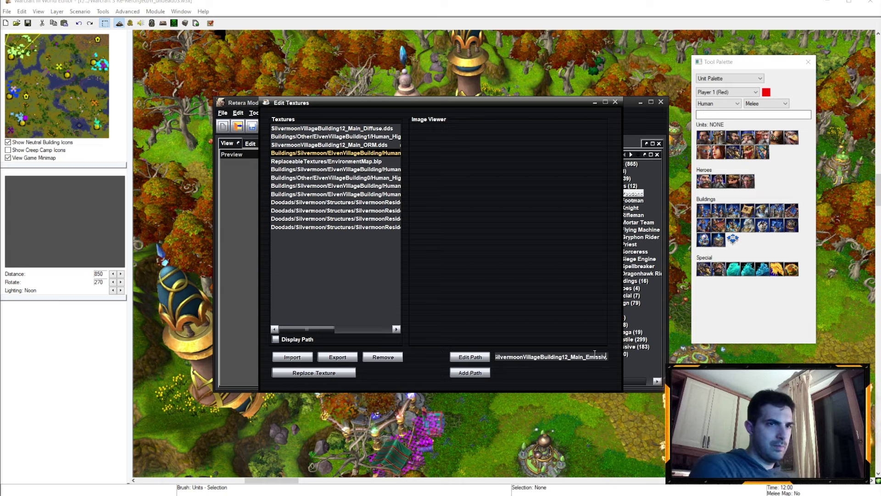
{"action": "key", "text": "Return"}
Repoint the sixth texture to the Silvermoon path, removing the old building number
{"action": "left_click", "coordinate": [337, 171]}
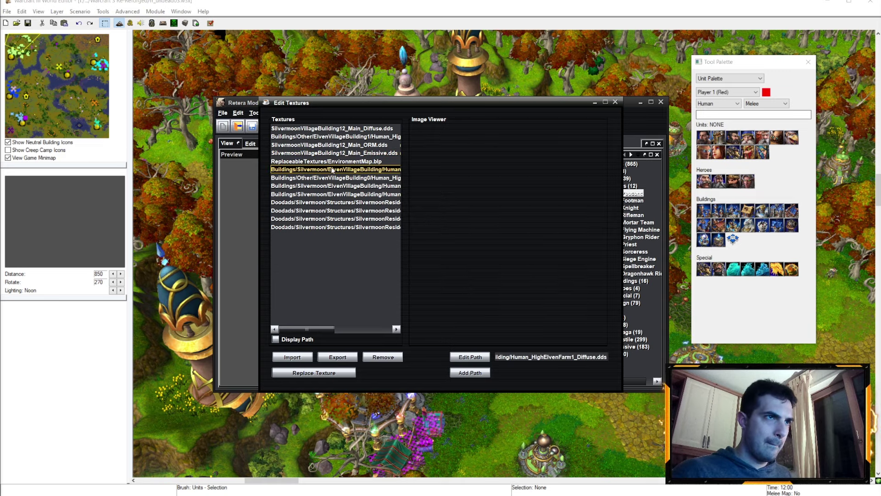
{"action": "key", "text": "ctrl+v"}
{"action": "left_click", "coordinate": [566, 357]}
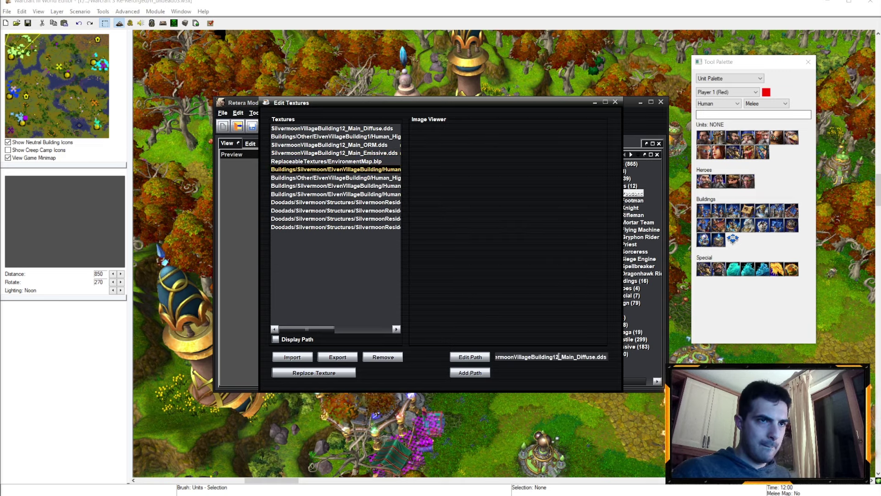
{"action": "key", "text": "BackSpace"}
{"action": "key", "text": "BackSpace"}
{"action": "type", "text": "0"}
{"action": "key", "text": "Return"}
Set the eighth and ninth textures to the Building0 ORM and Emissive paths
{"action": "left_click", "coordinate": [338, 186]}
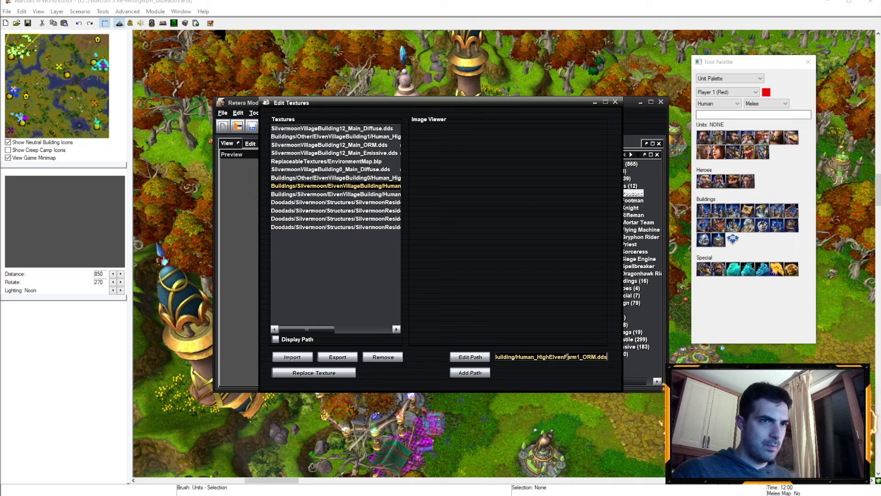
{"action": "key", "text": "ctrl+v"}
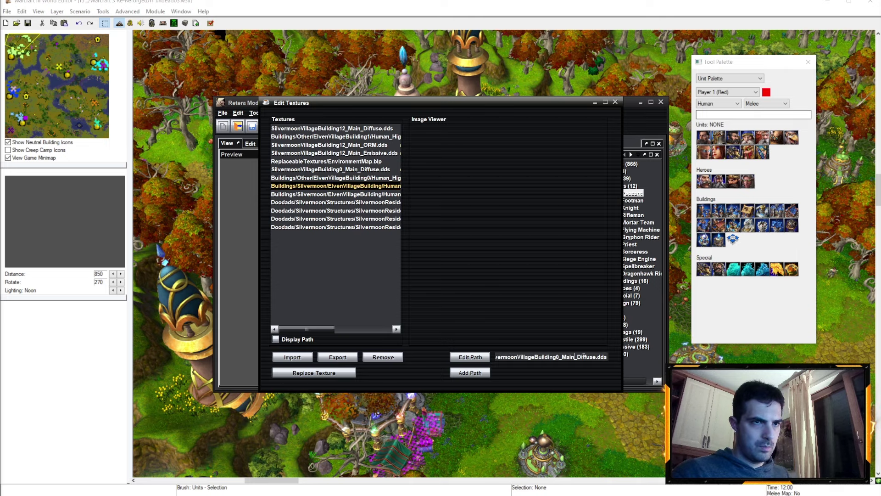
{"action": "type", "text": "ORM"}
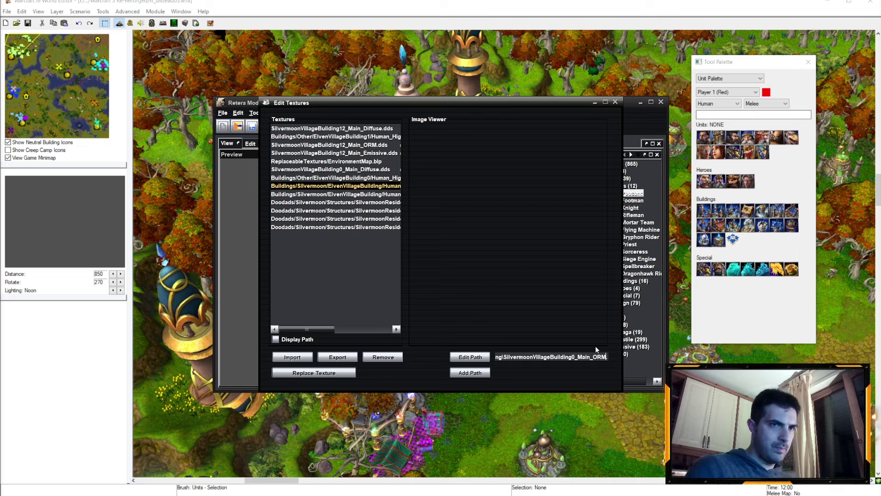
{"action": "key", "text": "Return"}
{"action": "key", "text": "Down"}
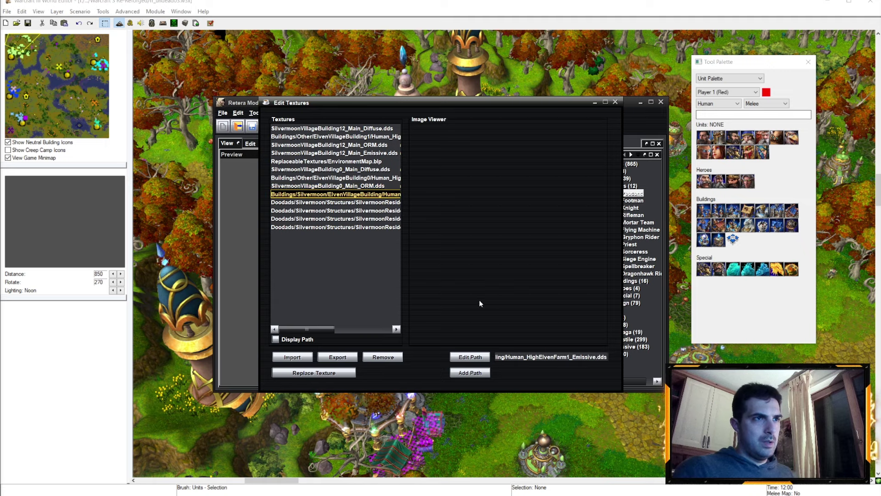
{"action": "key", "text": "ctrl+v"}
{"action": "double_click", "coordinate": [588, 357]}
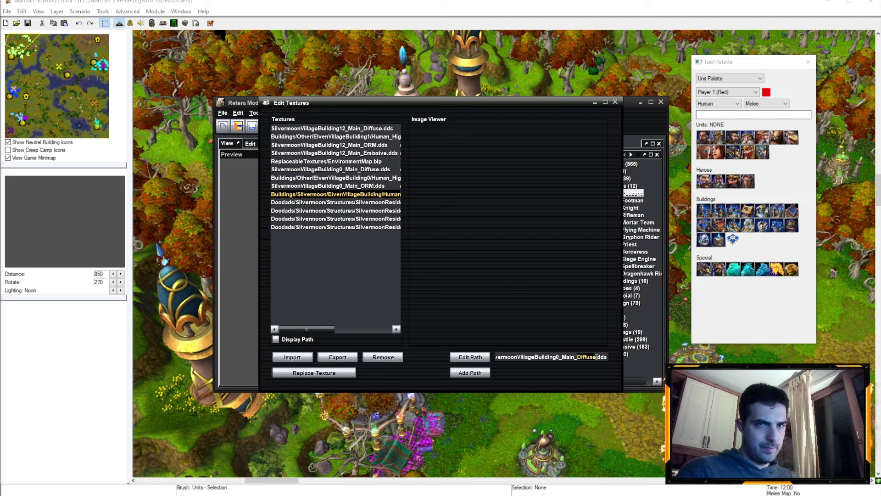
{"action": "type", "text": "Emissi"}
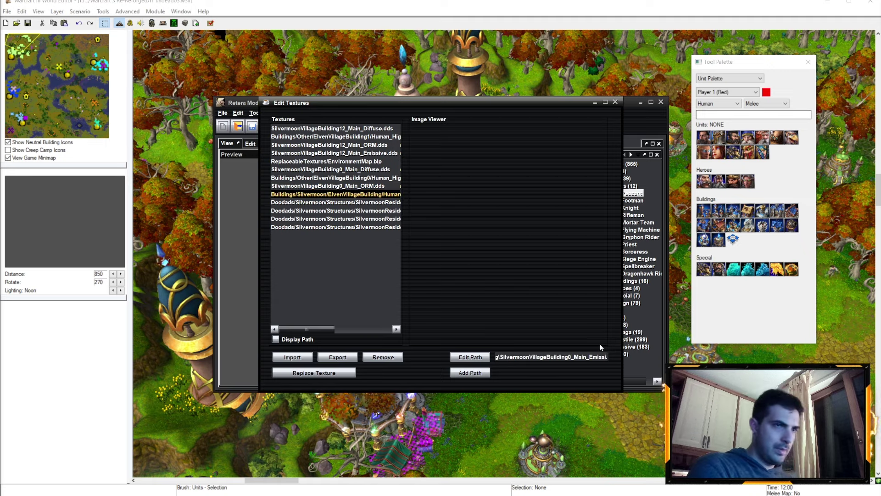
{"action": "type", "text": "ve.dds"}
{"action": "key", "text": "Return"}
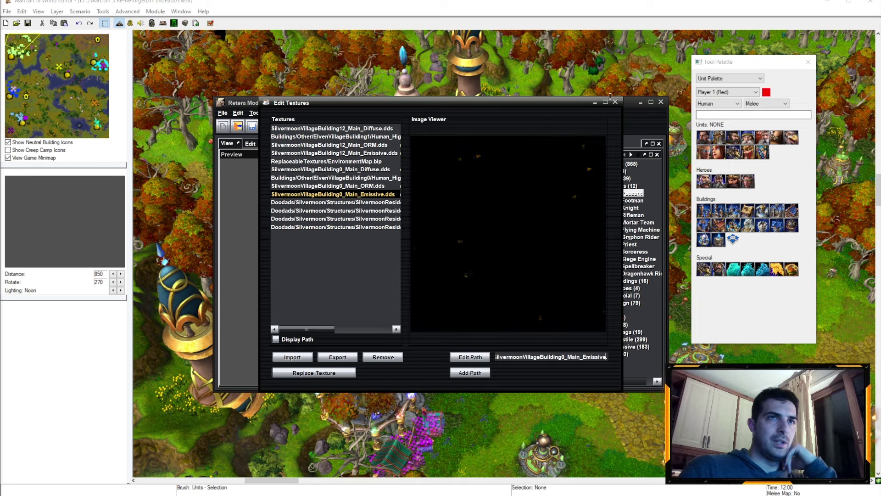
Close the texture editor and save the tower, overwriting the existing file
{"action": "key", "text": "Escape"}
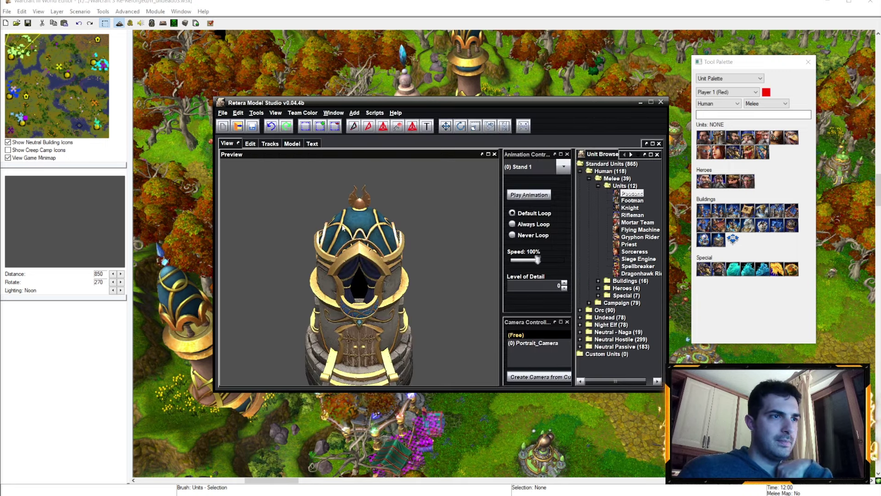
{"action": "mouse_move", "coordinate": [358, 228]}
{"action": "middle_mouse_down"}
{"action": "mouse_move", "coordinate": [388, 188]}
{"action": "mouse_move", "coordinate": [386, 207]}
{"action": "middle_mouse_up"}
{"action": "key", "text": "ctrl+q"}
{"action": "left_click", "coordinate": [521, 322]}
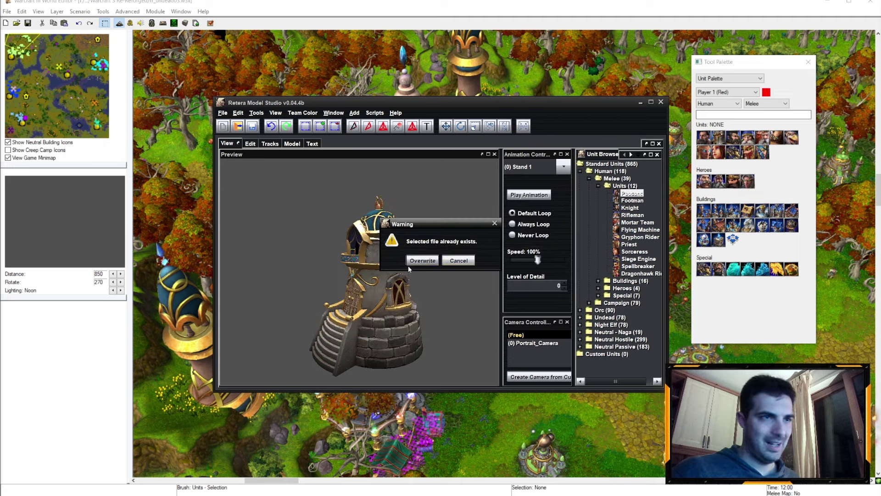
{"action": "left_click", "coordinate": [413, 258]}
{"action": "left_click", "coordinate": [222, 112]}
{"action": "left_click", "coordinate": [232, 132]}
Open the Building 2 portrait model and rename it SilvermoonVillageBuilding2_Portrait in its header
{"action": "left_click", "coordinate": [373, 251]}
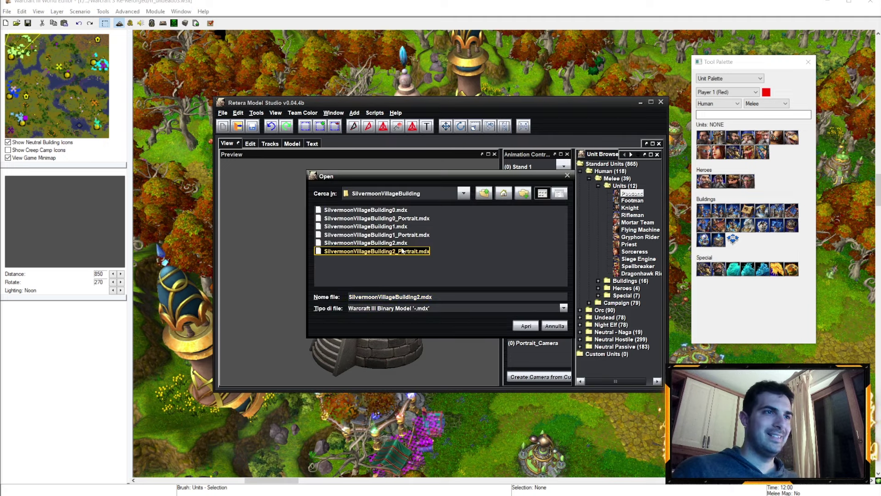
{"action": "left_click", "coordinate": [524, 323]}
{"action": "left_click", "coordinate": [292, 144]}
{"action": "left_click", "coordinate": [248, 177]}
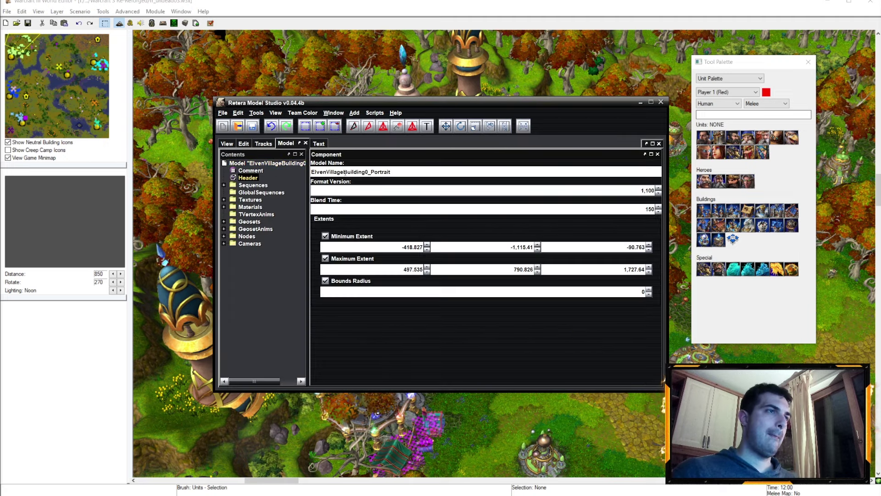
{"action": "left_click", "coordinate": [326, 170]}
{"action": "key", "text": "BackSpace"}
{"action": "key", "text": "BackSpace"}
{"action": "key", "text": "BackSpace"}
{"action": "type", "text": "Silvermoon"}
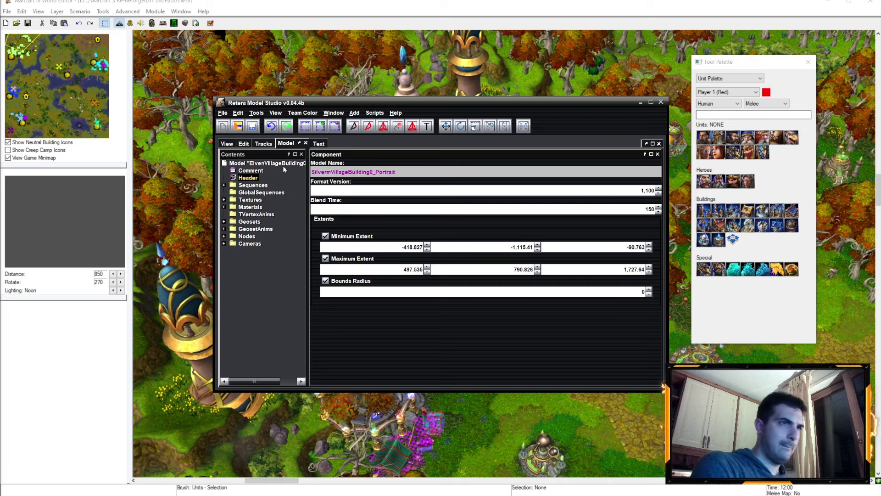
{"action": "key", "text": "BackSpace"}
{"action": "key", "text": "BackSpace"}
{"action": "key", "text": "BackSpace"}
{"action": "type", "text": "oon"}
{"action": "key", "text": "Return"}
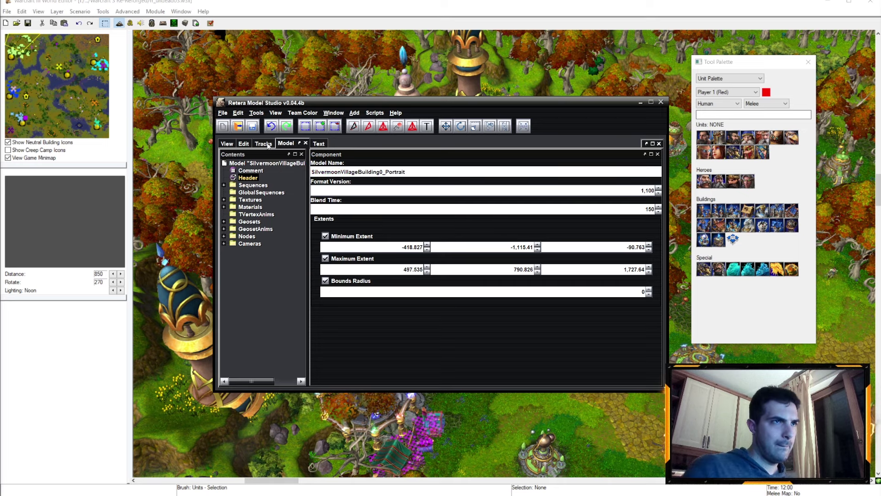
{"action": "type", "text": "2"}
{"action": "key", "text": "Return"}
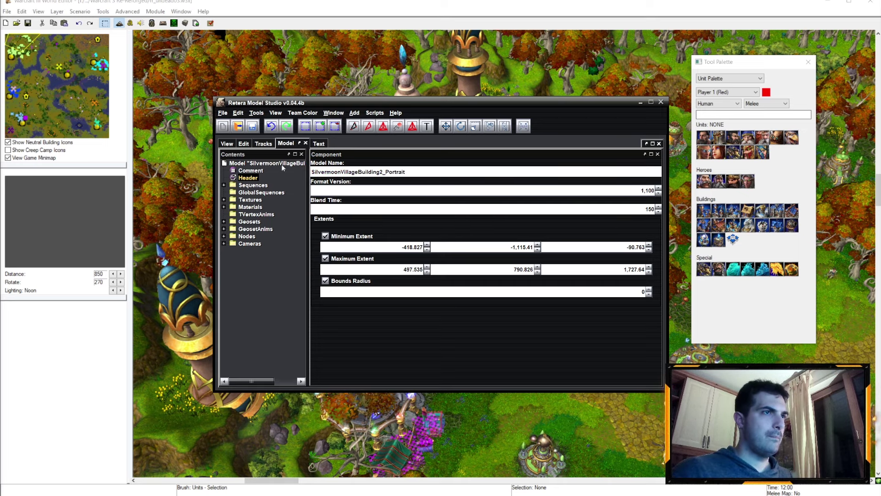
{"action": "left_click", "coordinate": [226, 143]}
Repoint the first ElvenVillageBuilding textures to the Building12 Main_Diffuse path
{"action": "left_click", "coordinate": [257, 112]}
{"action": "left_click", "coordinate": [276, 163]}
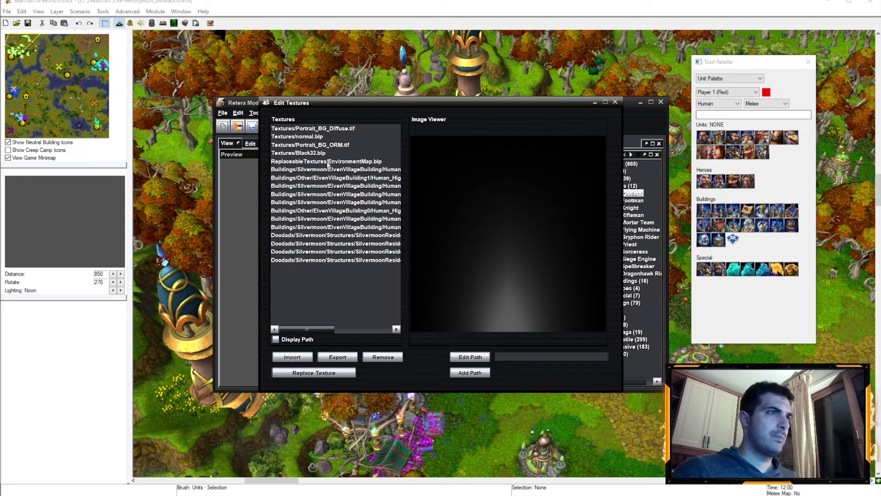
{"action": "left_click", "coordinate": [310, 130]}
{"action": "left_click", "coordinate": [334, 170]}
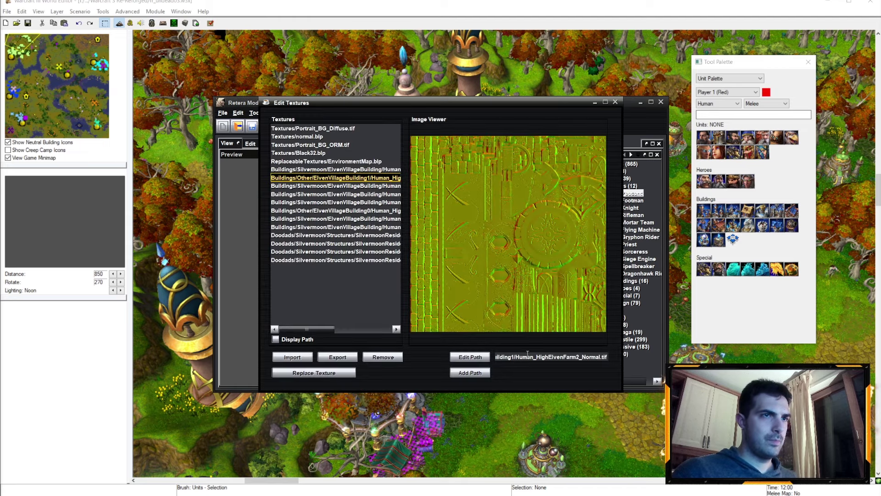
{"action": "left_click", "coordinate": [528, 356]}
{"action": "key", "text": "ctrl+a"}
{"action": "key", "text": "ctrl+v"}
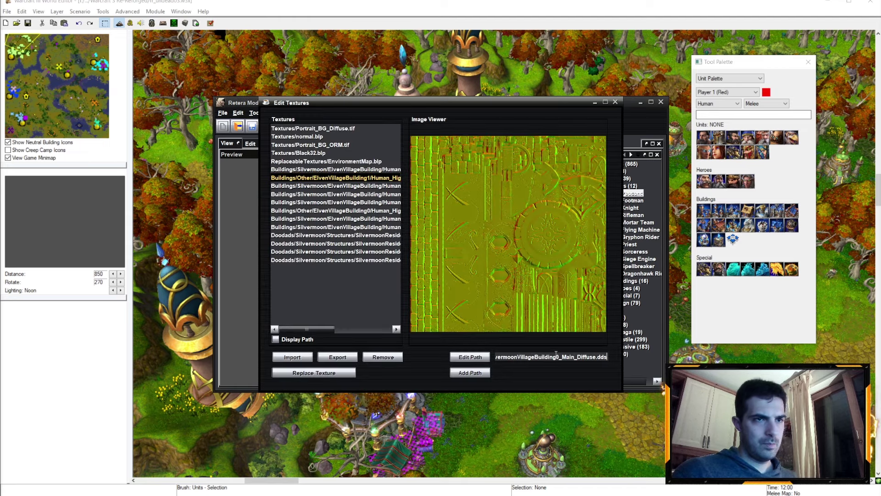
{"action": "key", "text": "BackSpace"}
{"action": "type", "text": "12"}
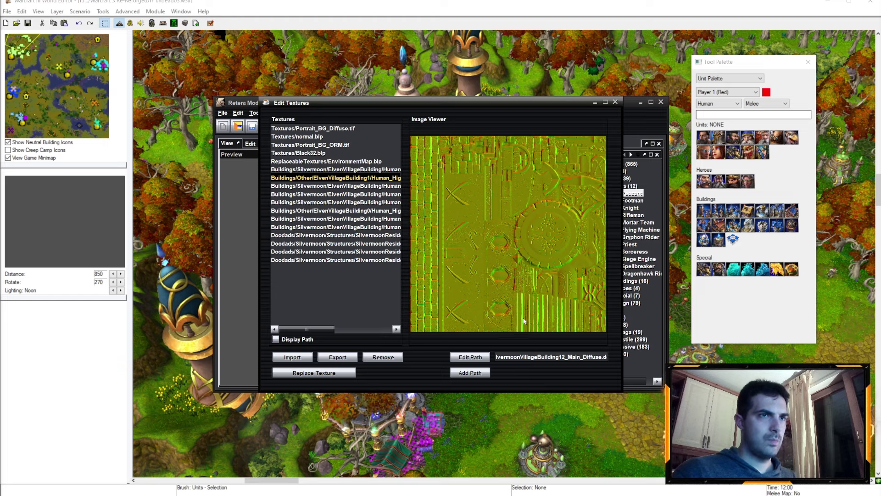
{"action": "key", "text": "Return"}
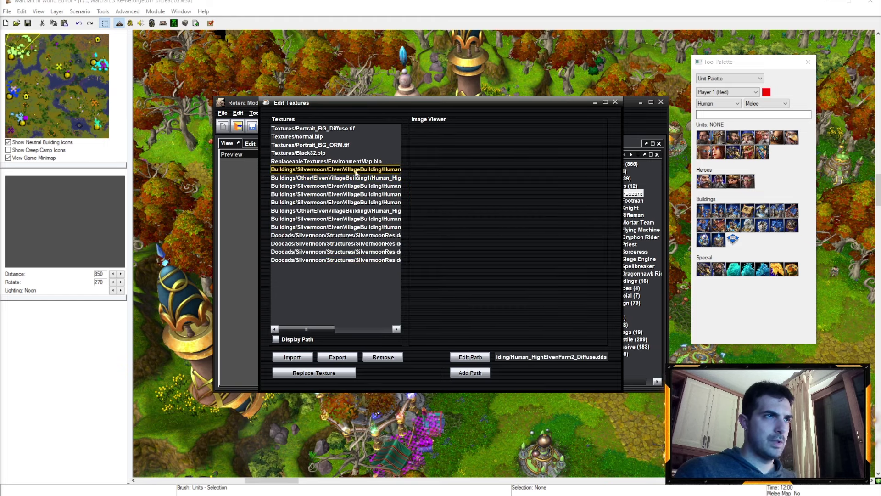
{"action": "key", "text": "ctrl+a"}
{"action": "key", "text": "ctrl+v"}
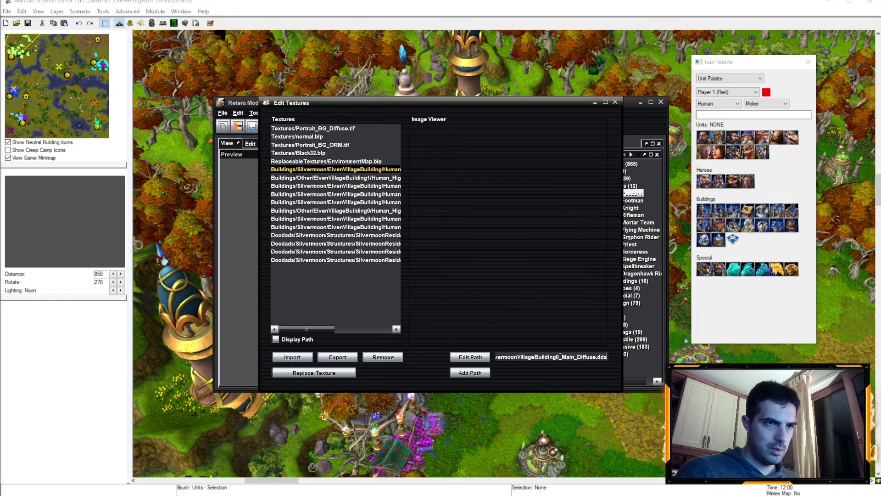
{"action": "type", "text": "12"}
{"action": "key", "text": "Return"}
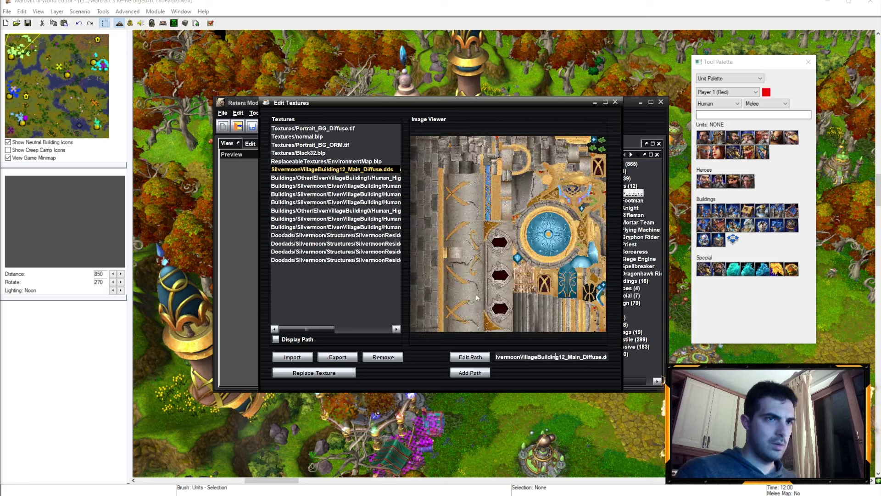
Repoint the next entries to the Building12 Main_ORM and Main_Emissive textures
{"action": "left_click", "coordinate": [359, 193]}
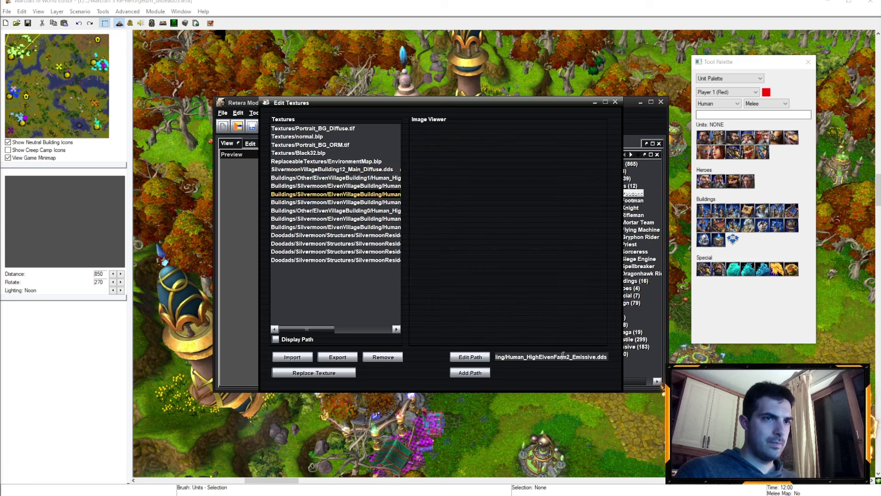
{"action": "key", "text": "ctrl+a"}
{"action": "key", "text": "ctrl+v"}
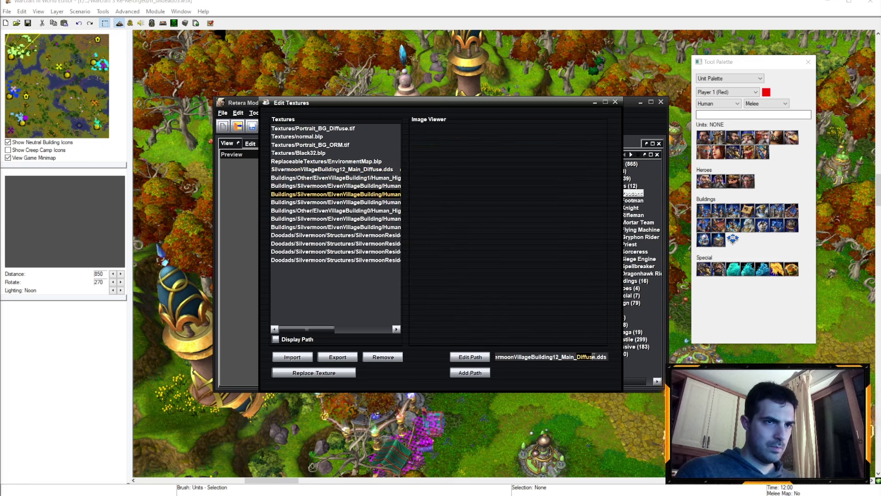
{"action": "key", "text": "BackSpace"}
{"action": "key", "text": "BackSpace"}
{"action": "key", "text": "BackSpace"}
{"action": "type", "text": "ORMdds"}
{"action": "key", "text": "Return"}
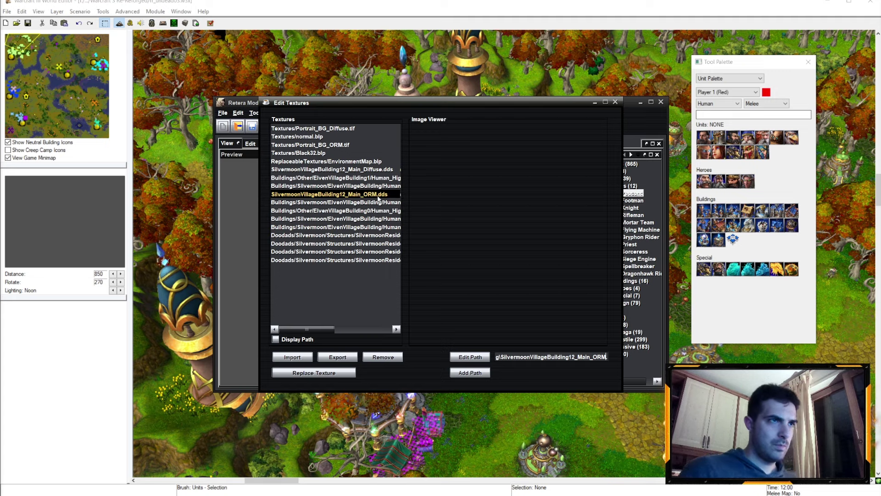
{"action": "left_click", "coordinate": [372, 187]}
{"action": "key", "text": "Down"}
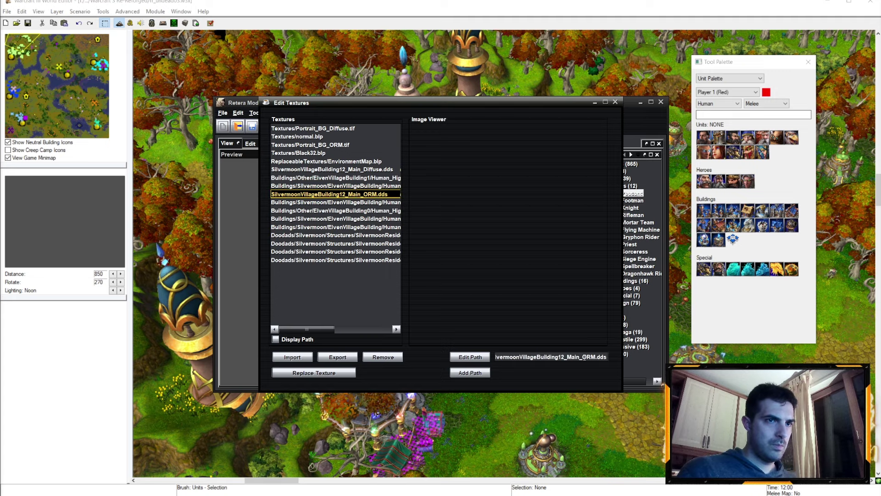
{"action": "left_click", "coordinate": [587, 357]}
{"action": "key", "text": "BackSpace"}
{"action": "key", "text": "BackSpace"}
{"action": "key", "text": "BackSpace"}
{"action": "type", "text": "Emissive."}
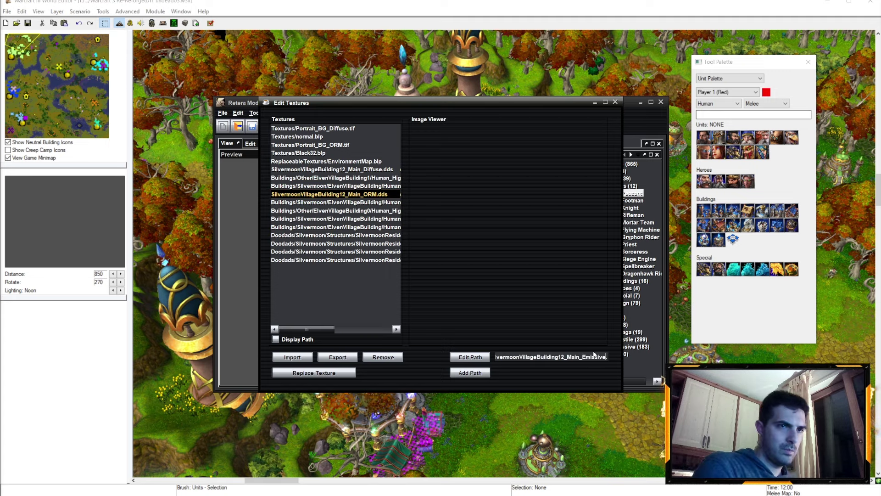
{"action": "type", "text": "dds"}
{"action": "key", "text": "Return"}
Set the entry above to the Building12 Main_ORM path
{"action": "key", "text": "Up"}
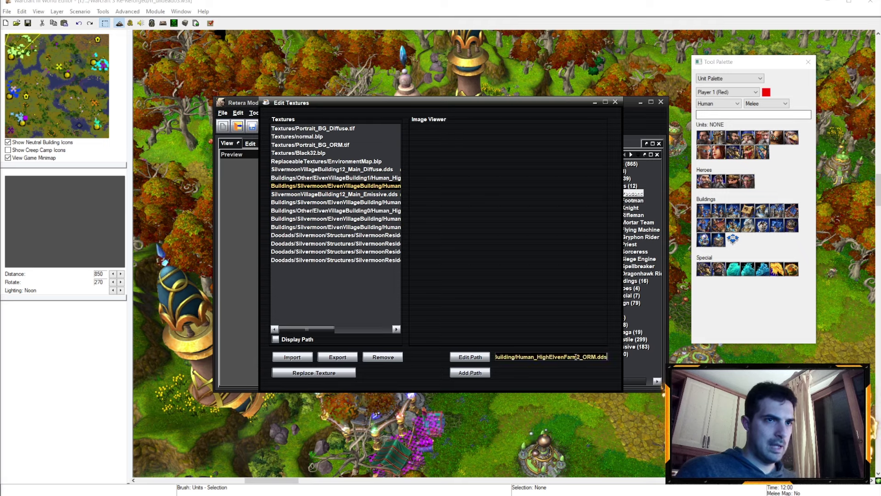
{"action": "key", "text": "ctrl+a"}
{"action": "key", "text": "ctrl+v"}
{"action": "double_click", "coordinate": [587, 356]}
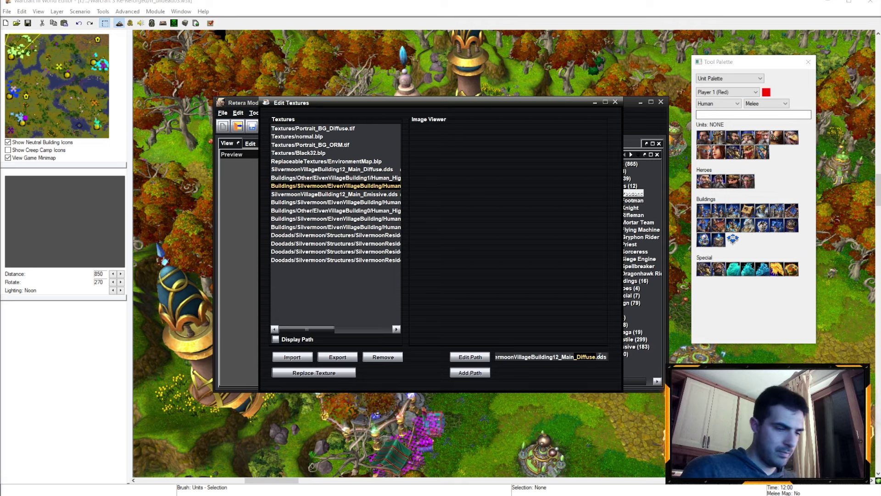
{"action": "type", "text": "ORM"}
{"action": "key", "text": "Return"}
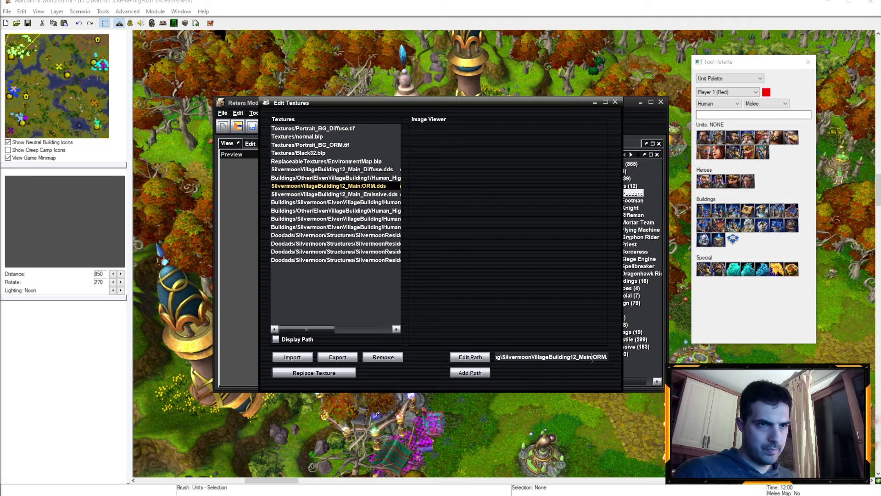
{"action": "type", "text": "_"}
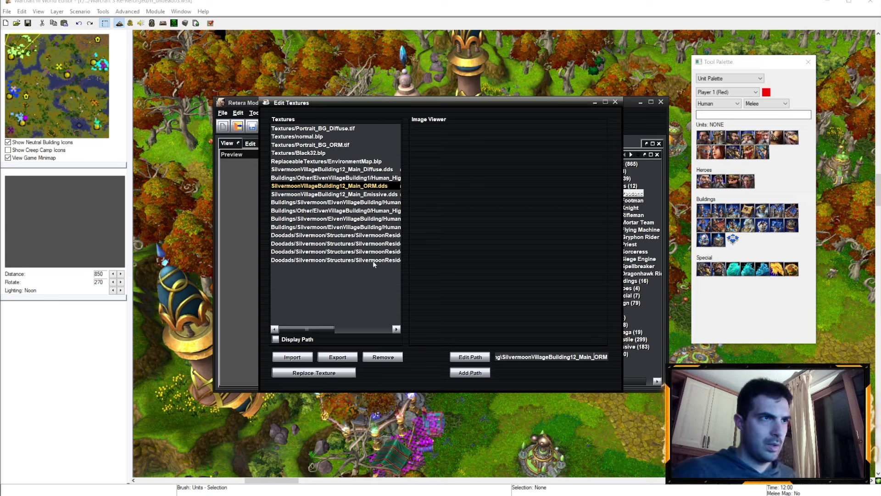
Set the remaining entries to Building0 Main_Diffuse and Main_ORM, then close the editor
{"action": "left_click", "coordinate": [369, 210]}
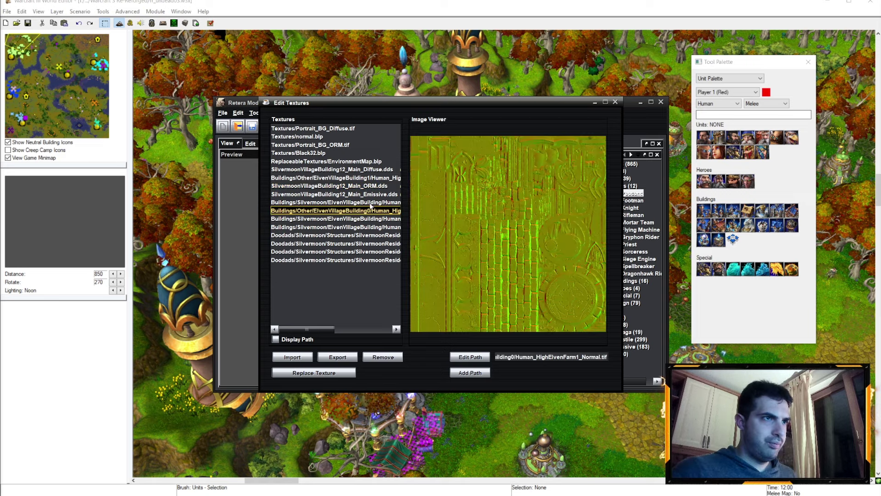
{"action": "left_click", "coordinate": [373, 203]}
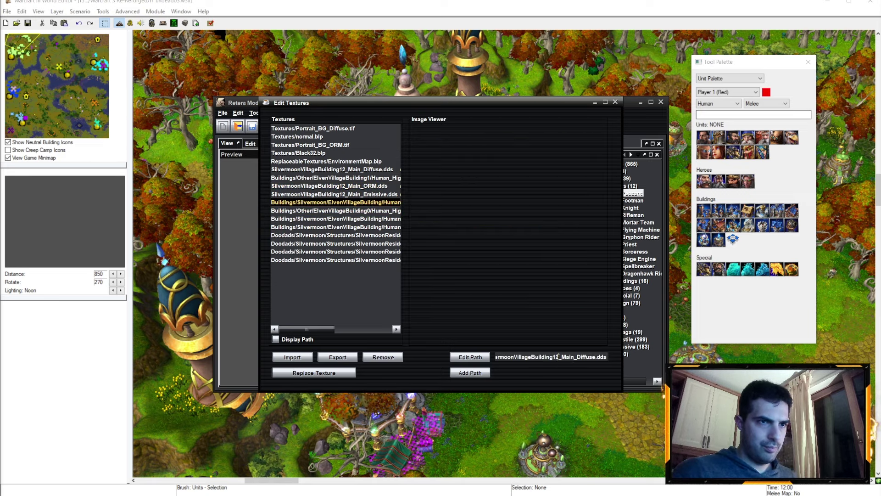
{"action": "key", "text": "BackSpace"}
{"action": "key", "text": "BackSpace"}
{"action": "type", "text": "0"}
{"action": "key", "text": "Return"}
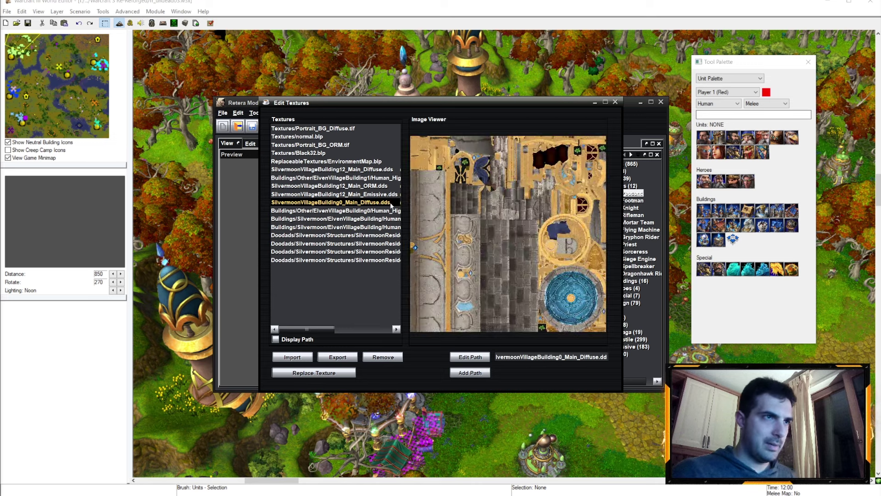
{"action": "key", "text": "Down"}
{"action": "key", "text": "Down"}
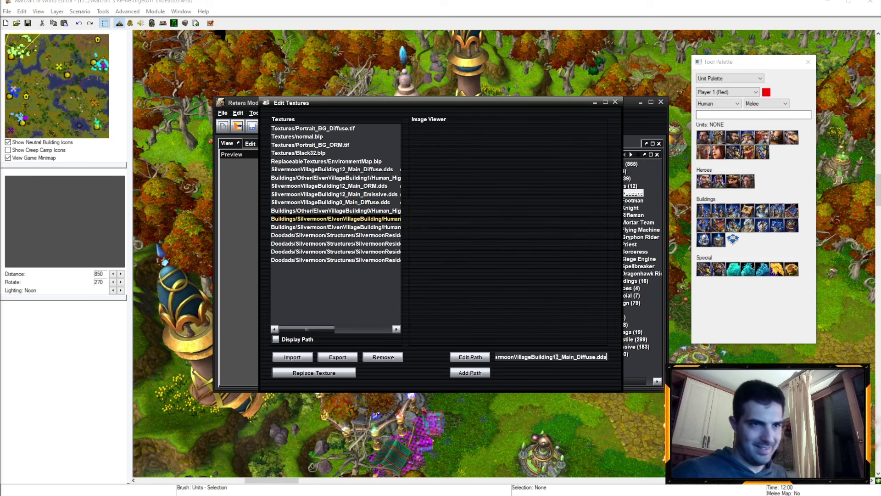
{"action": "key", "text": "BackSpace"}
{"action": "key", "text": "BackSpace"}
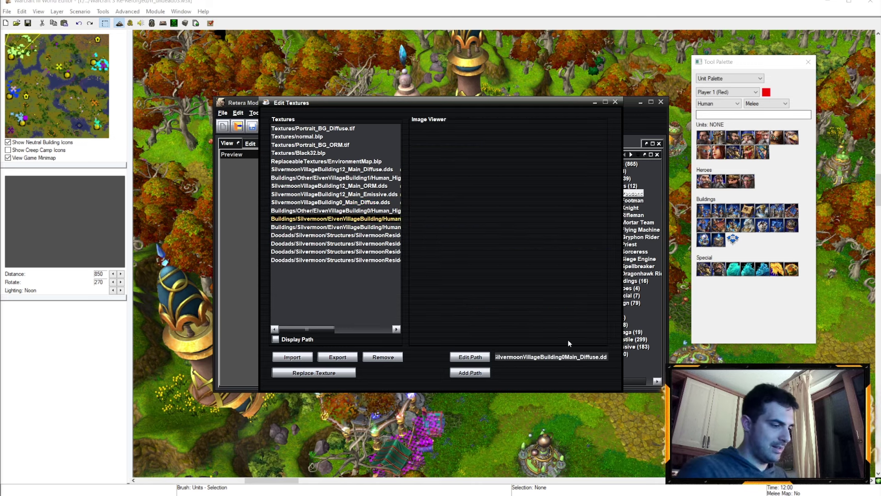
{"action": "type", "text": "0"}
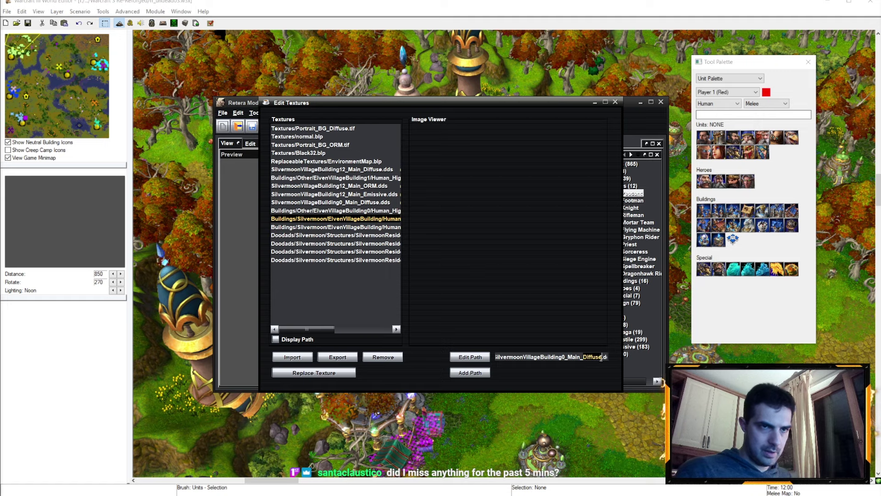
{"action": "key", "text": "BackSpace"}
{"action": "key", "text": "BackSpace"}
{"action": "key", "text": "BackSpace"}
{"action": "type", "text": "ORM.dds"}
{"action": "key", "text": "Return"}
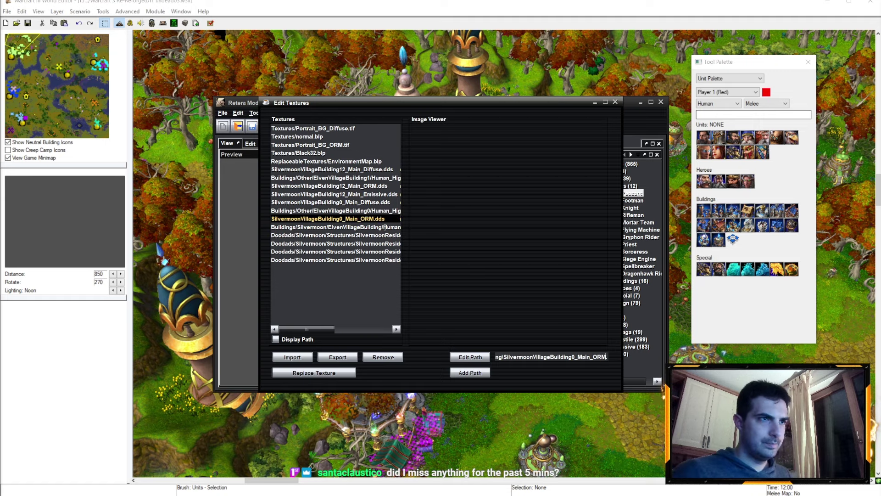
{"action": "key", "text": "Down"}
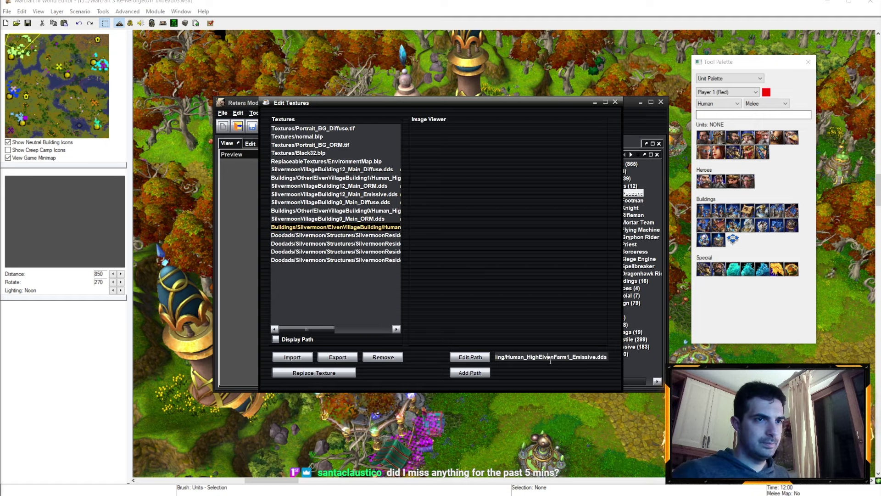
{"action": "left_click_drag", "start_coordinate": [577, 356], "coordinate": [589, 357]}
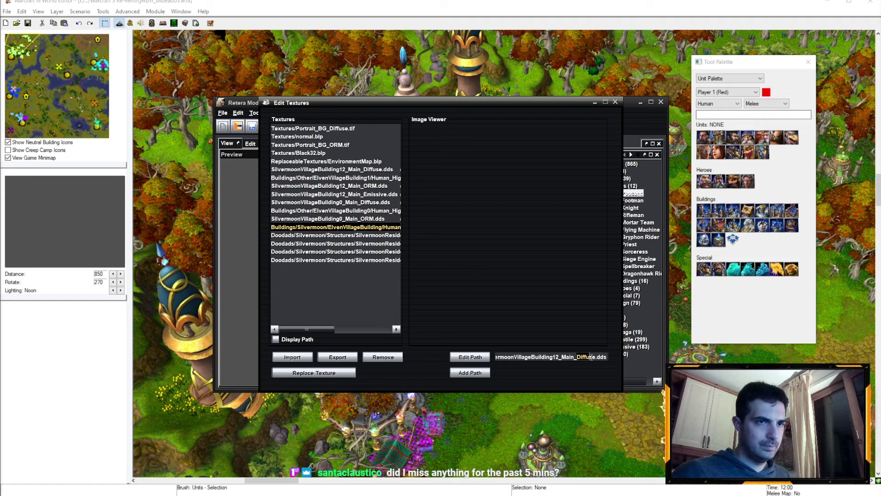
{"action": "left_click", "coordinate": [615, 102]}
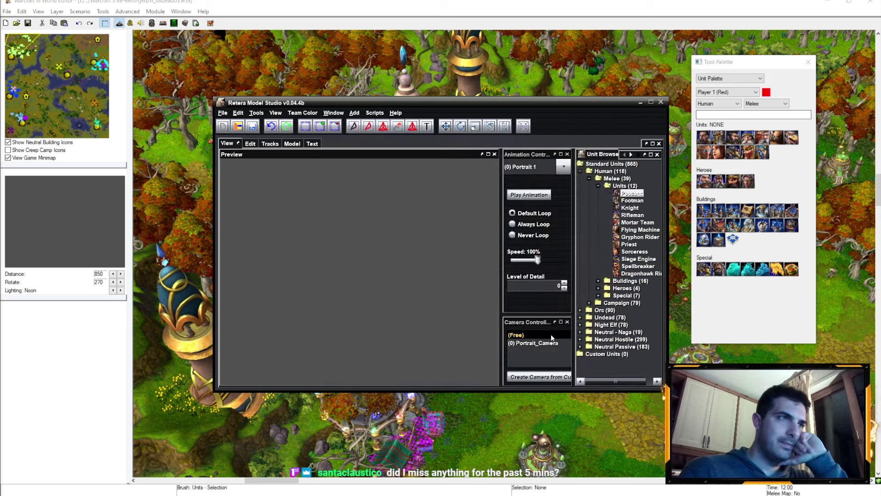
Save the portrait model over the existing file, then quit without saving the other model
{"action": "left_click", "coordinate": [222, 113]}
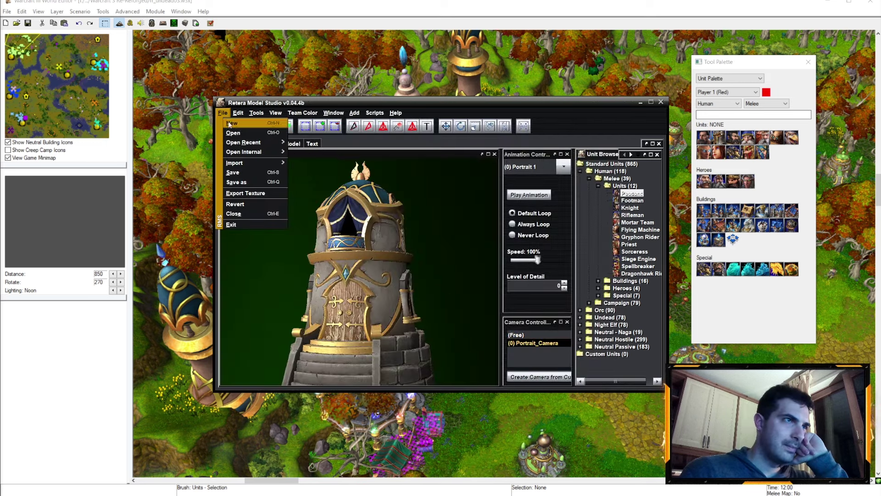
{"action": "left_click", "coordinate": [237, 180]}
{"action": "key", "text": "Return"}
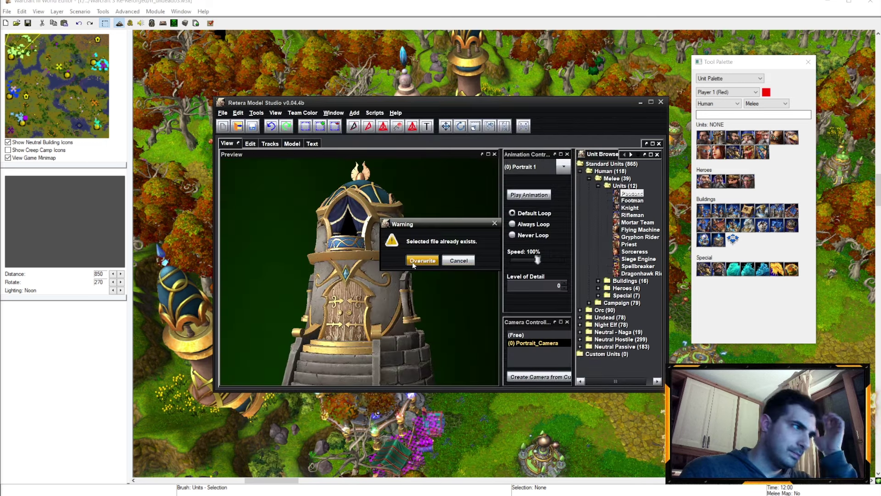
{"action": "left_click", "coordinate": [421, 261]}
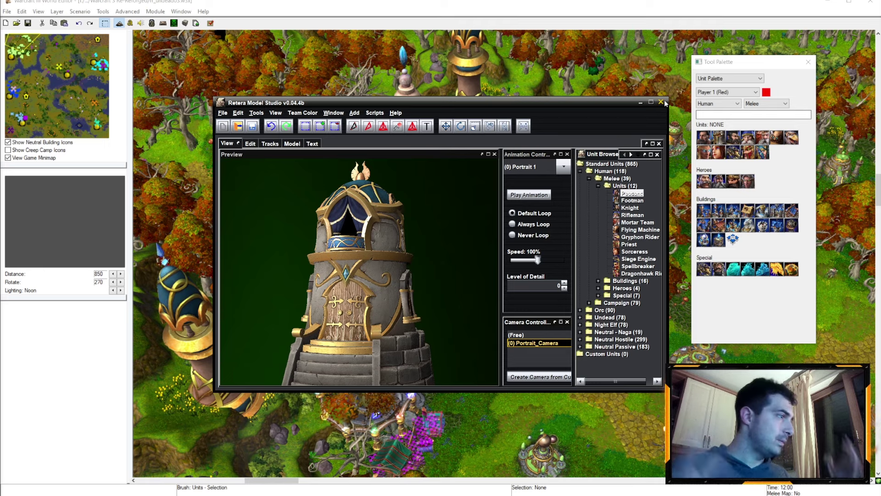
{"action": "left_click", "coordinate": [661, 102]}
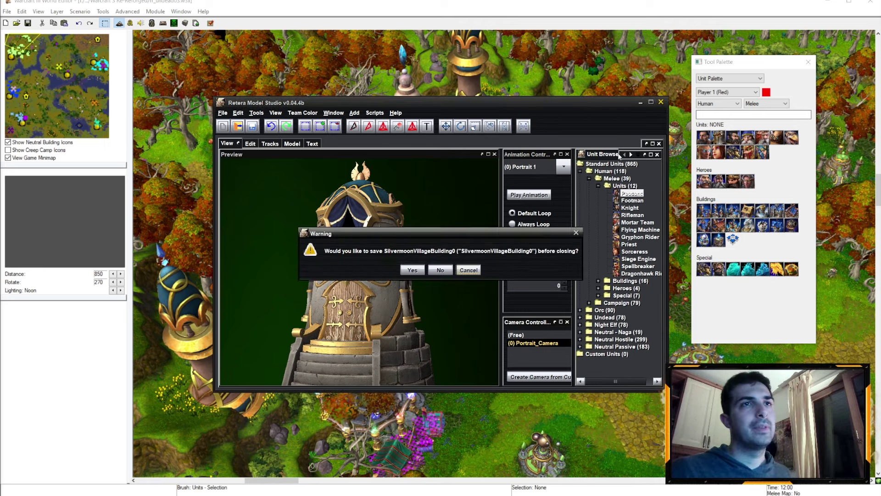
{"action": "left_click", "coordinate": [440, 270]}
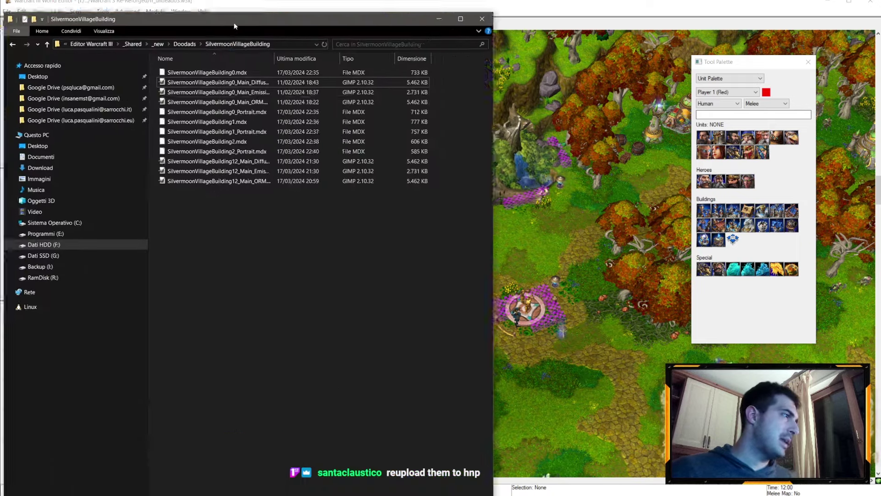
Move the SilvermoonVillageBuilding Explorer window mostly off-screen and pan the map right
{"action": "left_click_drag", "start_coordinate": [385, 135], "coordinate": [180, 145]}
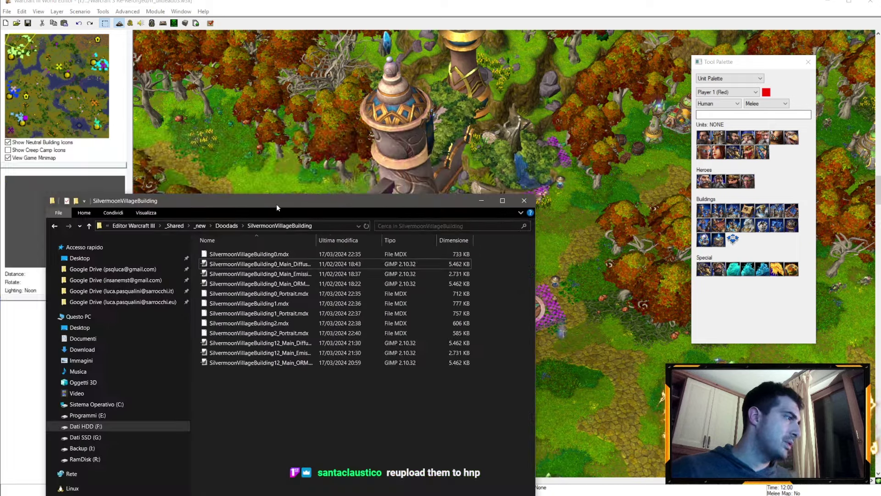
{"action": "left_click_drag", "start_coordinate": [276, 203], "coordinate": [306, 185]}
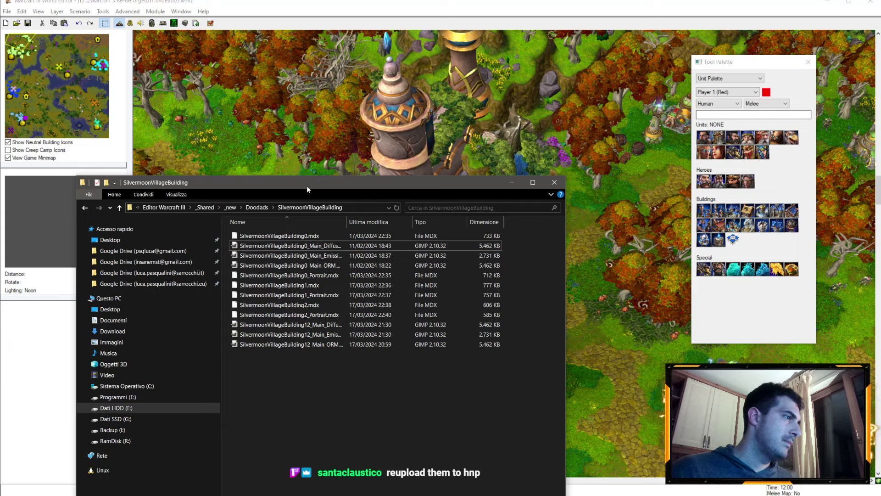
{"action": "left_click_drag", "start_coordinate": [306, 185], "coordinate": [0, 87]}
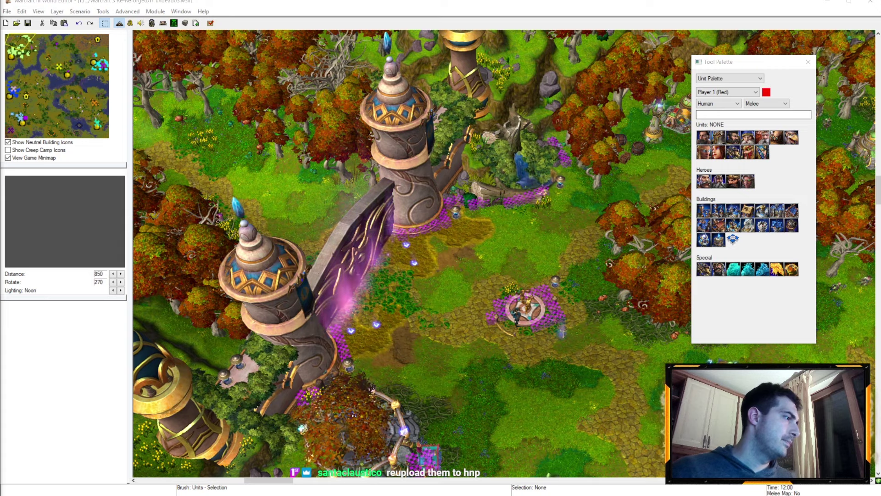
{"action": "key", "text": "Right"}
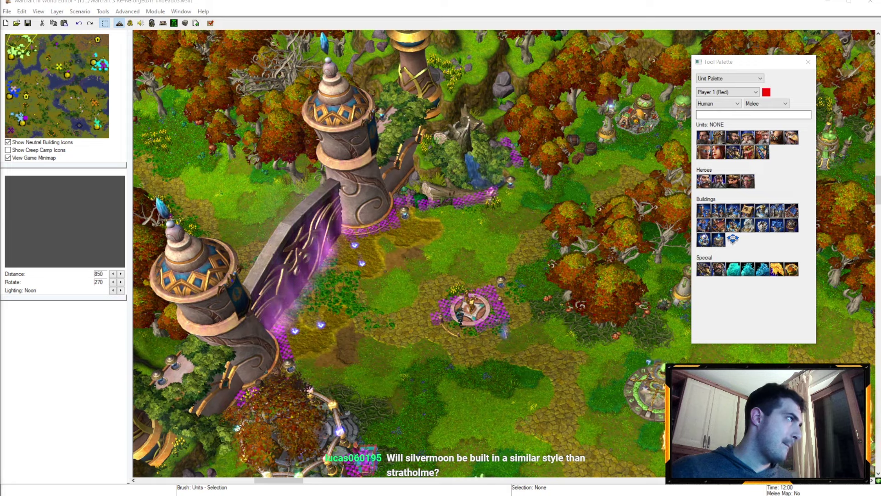
Paste SilvermoonVillageBuilding.zip into the Discord chat as an attachment, then switch away
{"action": "left_click_drag", "start_coordinate": [0, 17], "coordinate": [107, 17]}
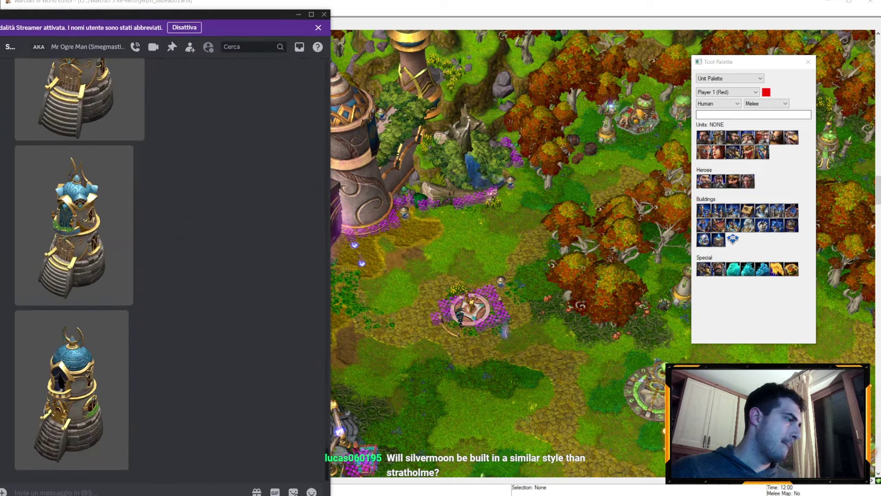
{"action": "key", "text": "ctrl+v"}
{"action": "key", "text": "alt+Tab"}
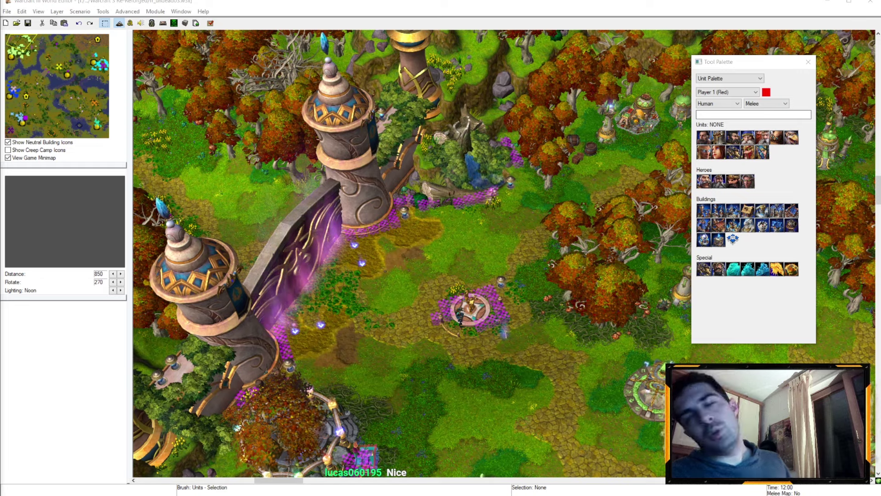
Pan the map further east, then switch to the rr_undead03.w3x Explorer folder
{"action": "key", "text": "Right"}
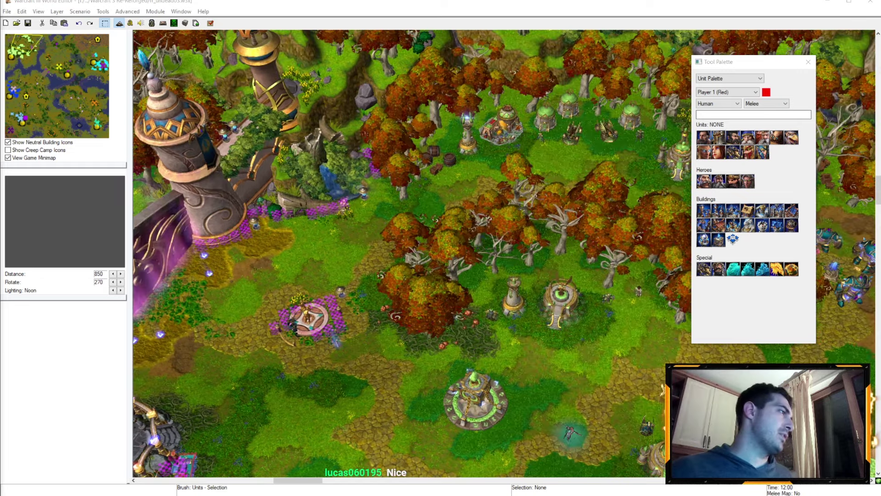
{"action": "key", "text": "Right"}
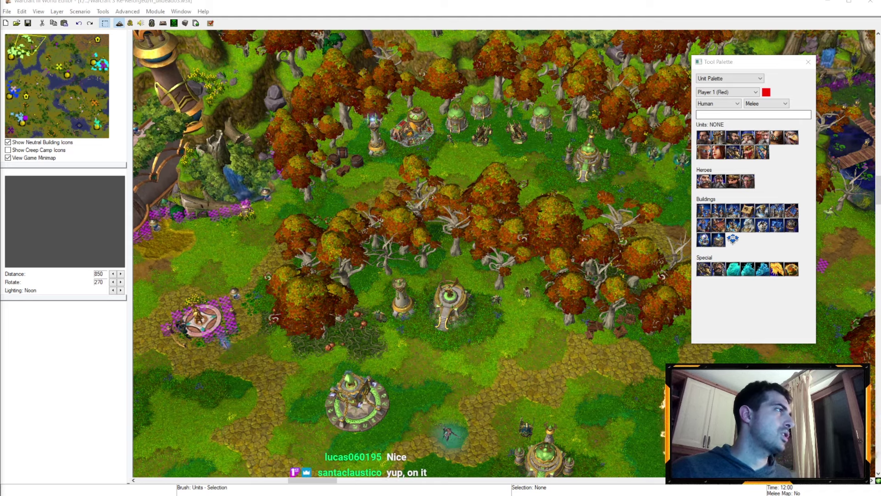
{"action": "key", "text": "alt+Tab"}
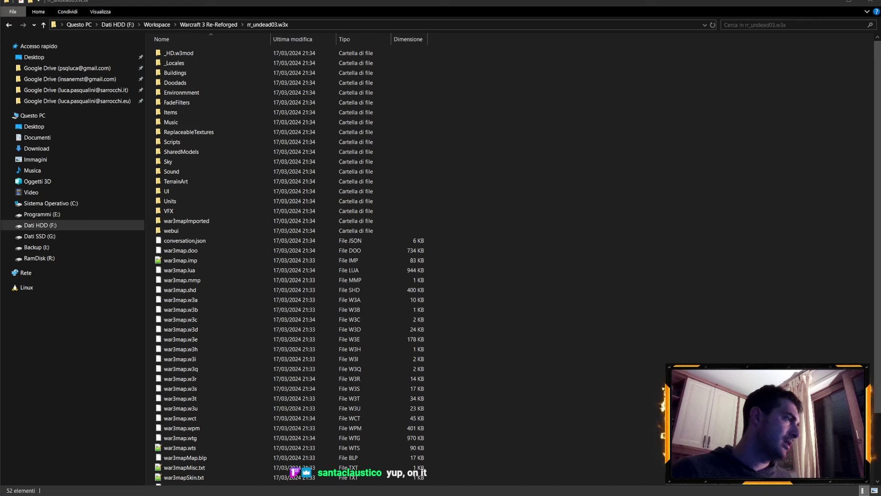
Paste the SilvermoonVillageBuilding folder into the map's Doodads folder
{"action": "double_click", "coordinate": [191, 82]}
{"action": "right_click", "coordinate": [442, 124]}
{"action": "left_click", "coordinate": [458, 189]}
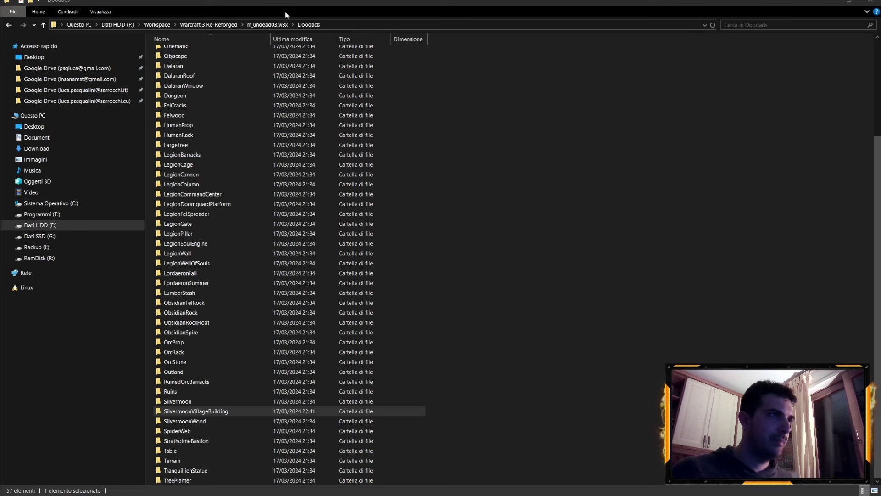
{"action": "left_click", "coordinate": [267, 25]}
Paste the Deatholme folder into Buildings\Undead
{"action": "double_click", "coordinate": [193, 72]}
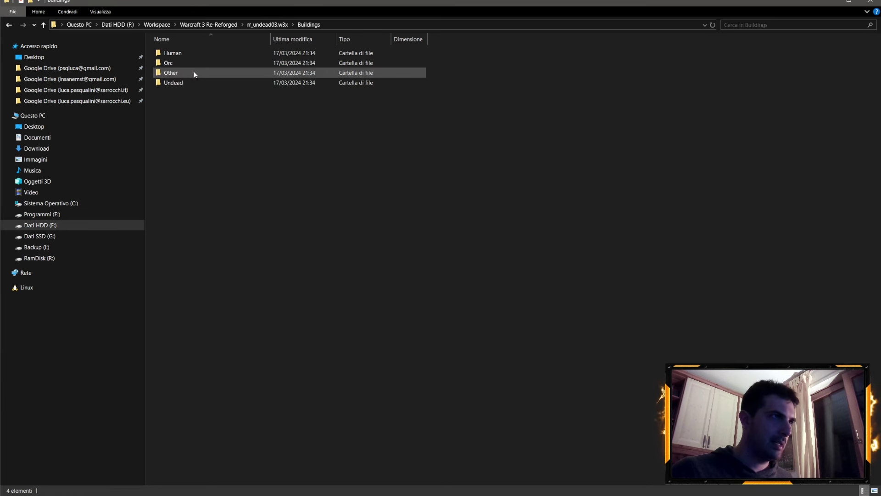
{"action": "double_click", "coordinate": [183, 82]}
{"action": "right_click", "coordinate": [203, 102]}
{"action": "left_click", "coordinate": [228, 168]}
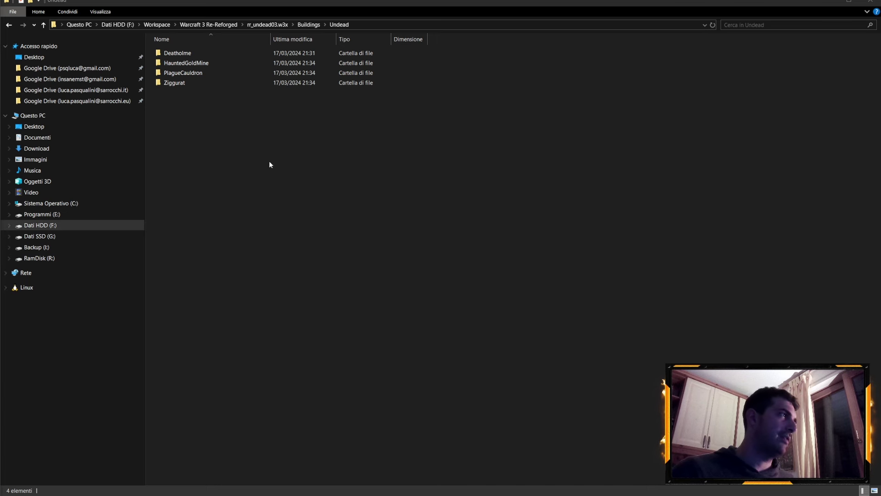
{"action": "right_click", "coordinate": [248, 139]}
{"action": "left_click", "coordinate": [308, 24]}
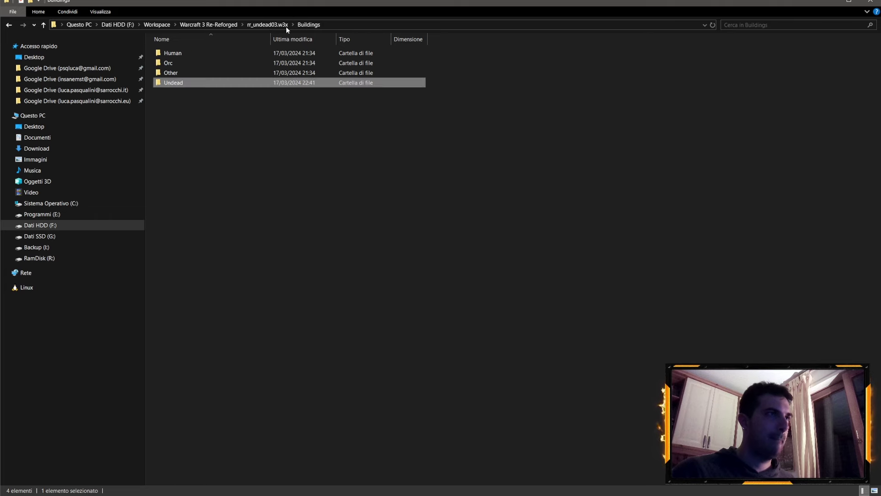
Paste the two HighElfVillager folders into Units\Critters
{"action": "double_click", "coordinate": [172, 200]}
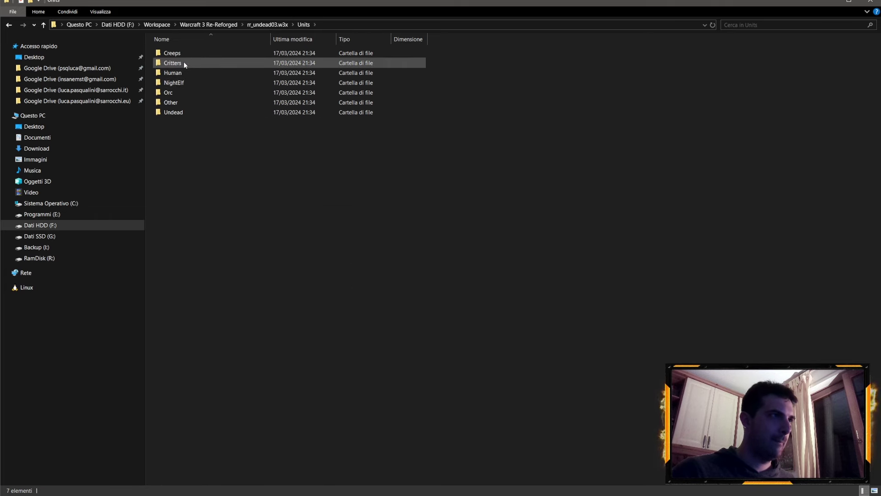
{"action": "double_click", "coordinate": [184, 61]}
{"action": "right_click", "coordinate": [219, 256]}
{"action": "left_click", "coordinate": [255, 320]}
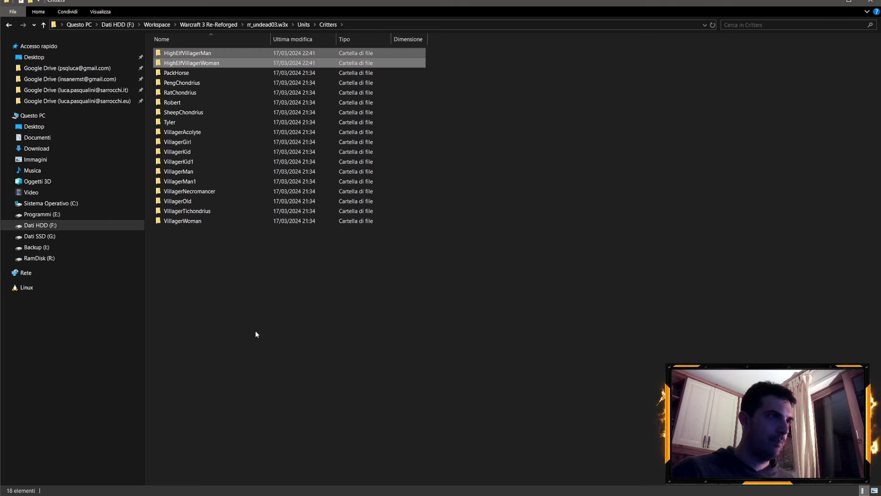
{"action": "left_click", "coordinate": [238, 320]}
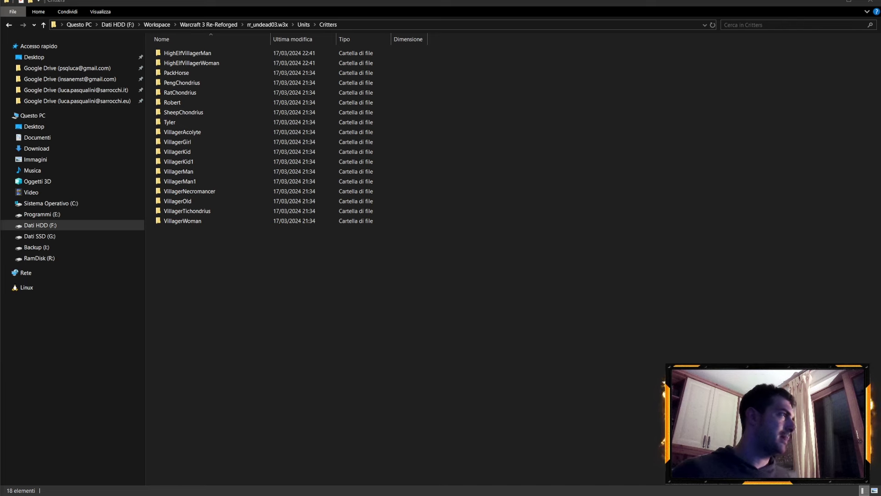
Open Units\Human\HighElfSpellbreaker and select all nine Spellbreaker files
{"action": "left_click", "coordinate": [304, 23]}
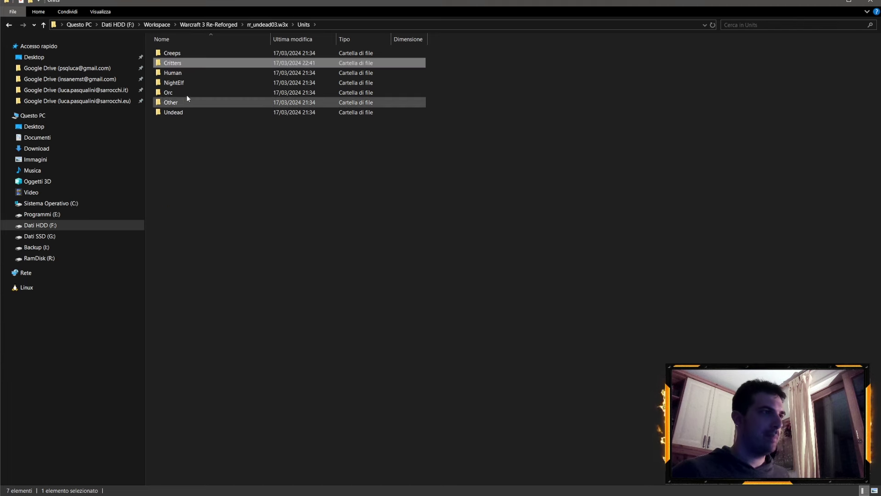
{"action": "double_click", "coordinate": [186, 73]}
{"action": "scroll", "coordinate": [204, 187], "scroll_direction": "down", "scroll_amount": 2}
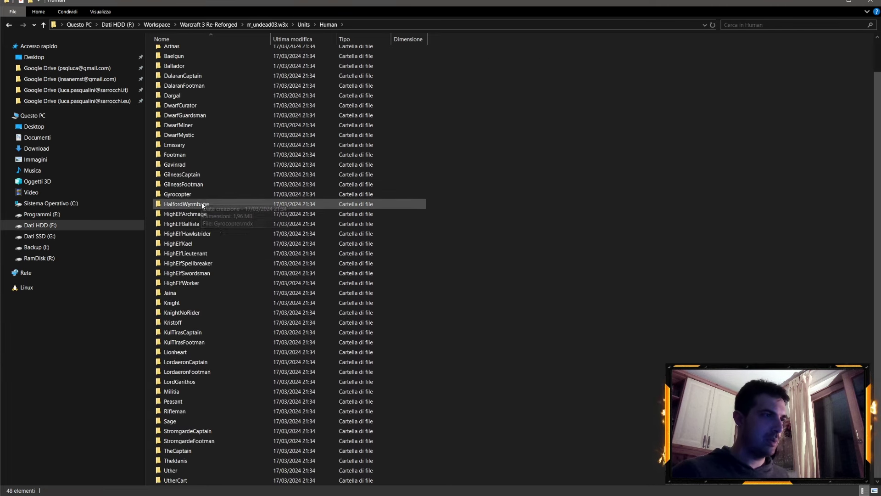
{"action": "double_click", "coordinate": [212, 263]}
{"action": "mouse_move", "coordinate": [645, 203]}
{"action": "left_mouse_down"}
{"action": "mouse_move", "coordinate": [166, 50]}
{"action": "mouse_move", "coordinate": [319, 183]}
{"action": "left_mouse_up"}
Delete the nine old Spellbreaker files and paste the new set of nine in their place
{"action": "right_click", "coordinate": [308, 177]}
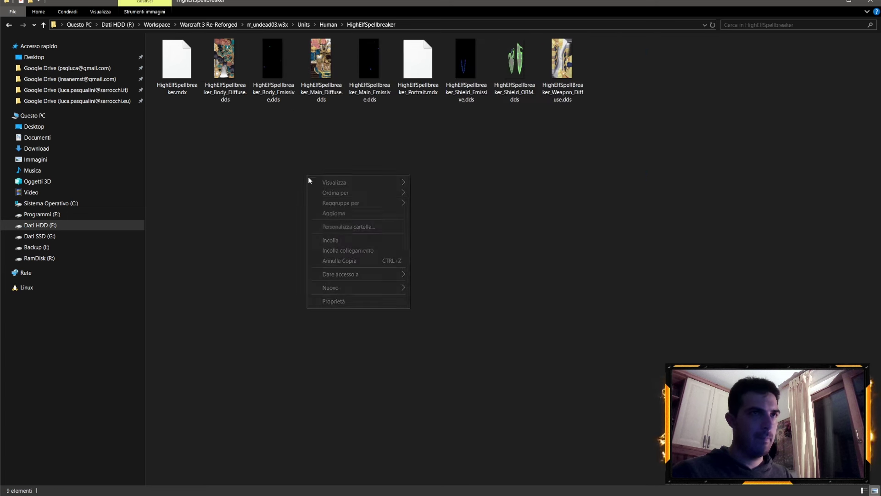
{"action": "left_click", "coordinate": [342, 213]}
{"action": "left_click_drag", "start_coordinate": [623, 158], "coordinate": [197, 64]}
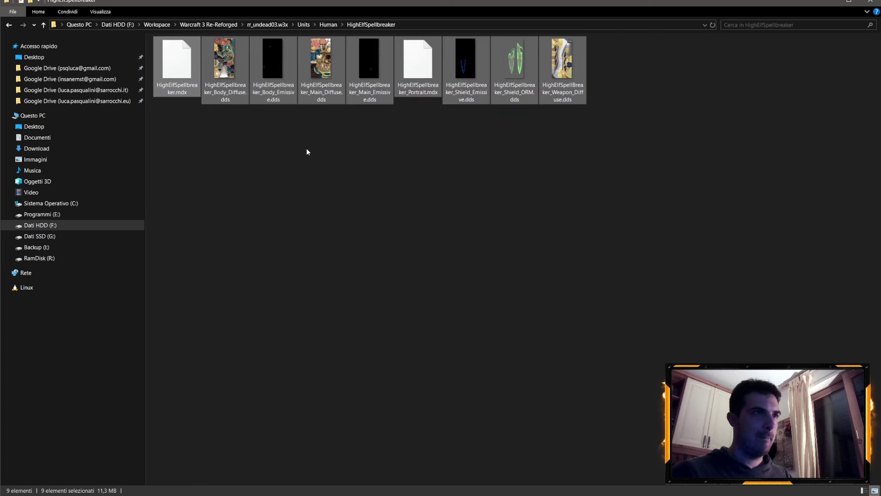
{"action": "key", "text": "Delete"}
{"action": "right_click", "coordinate": [307, 151]}
{"action": "left_click", "coordinate": [342, 204]}
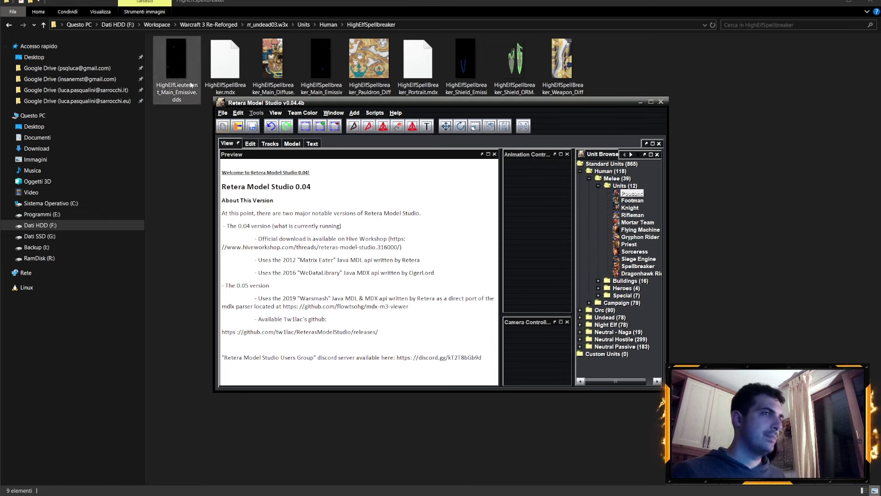
Open HighElfHawkstrider.mdx from _new\Units\Human\HighElfHawkstrider in Retera Model Studio
{"action": "left_click", "coordinate": [223, 112]}
{"action": "left_click", "coordinate": [233, 133]}
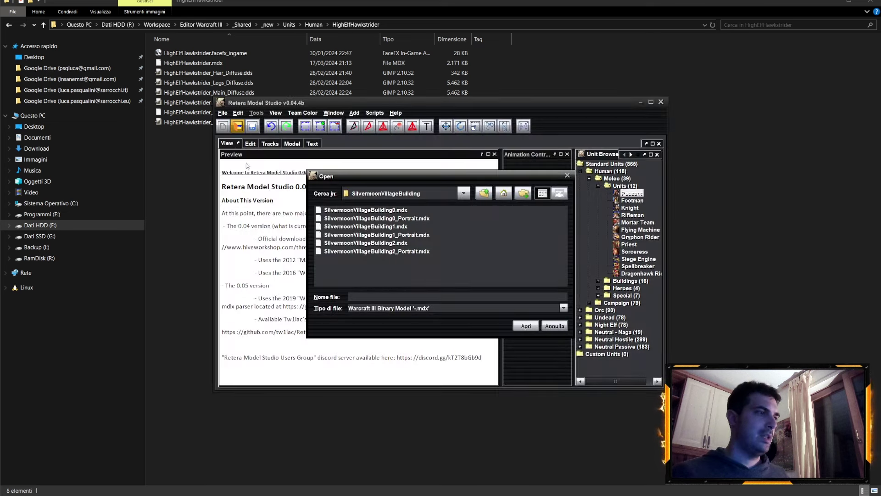
{"action": "left_click", "coordinate": [483, 193]}
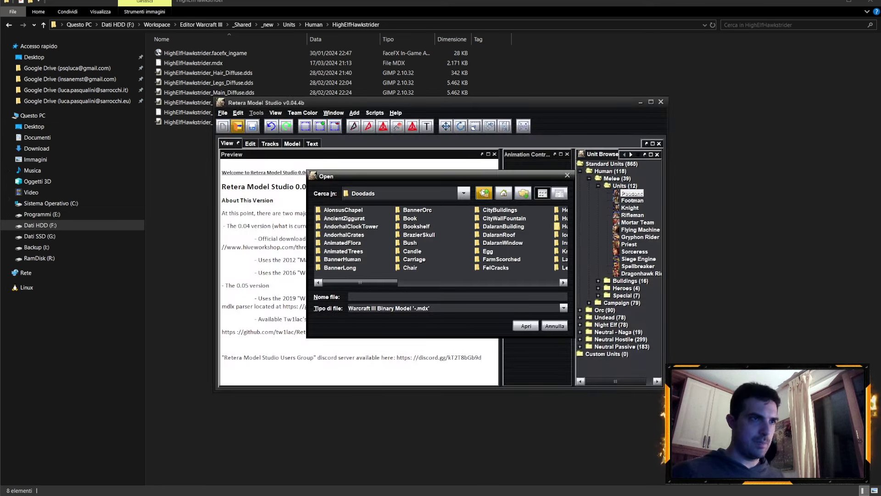
{"action": "left_click", "coordinate": [484, 193]}
{"action": "double_click", "coordinate": [395, 234]}
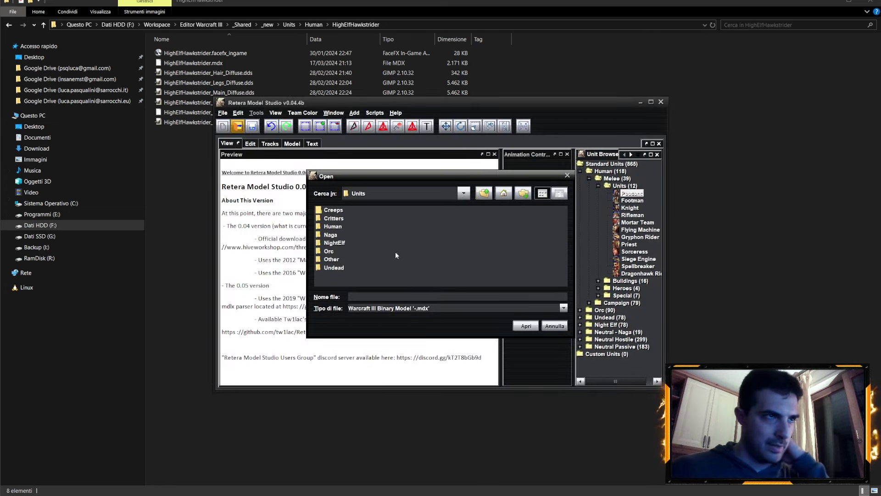
{"action": "double_click", "coordinate": [332, 226]}
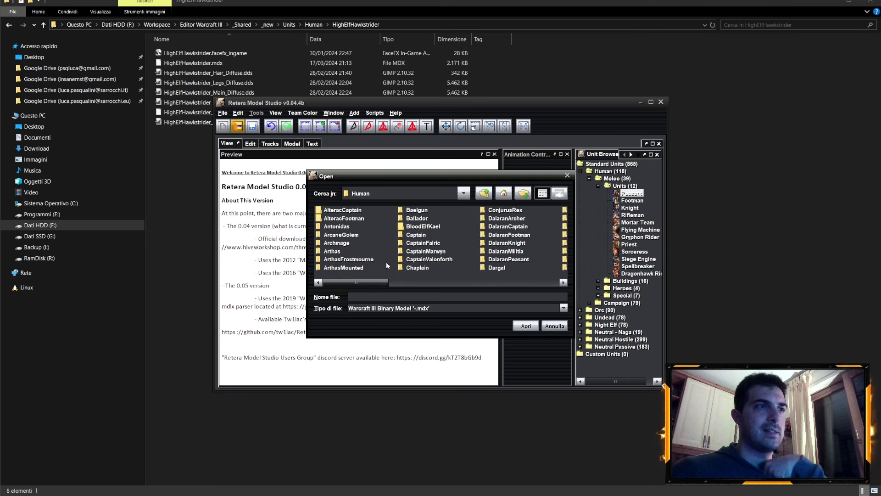
{"action": "left_click_drag", "start_coordinate": [344, 282], "coordinate": [459, 285]}
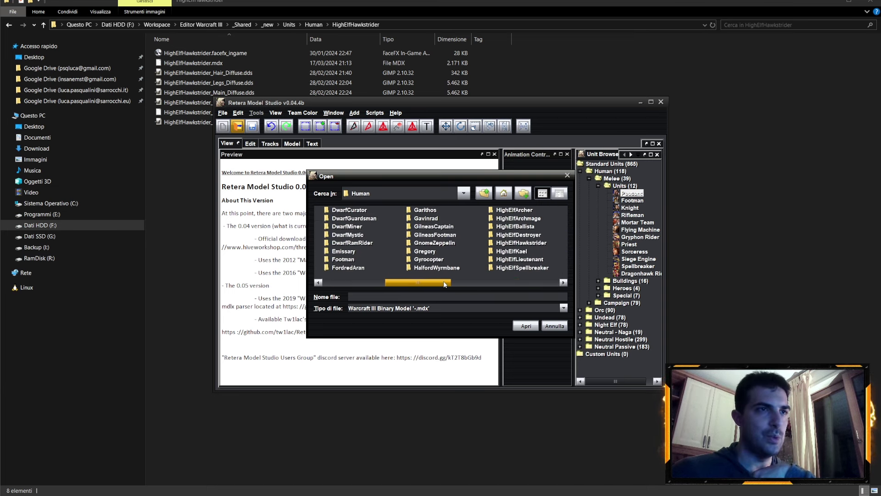
{"action": "double_click", "coordinate": [473, 243]}
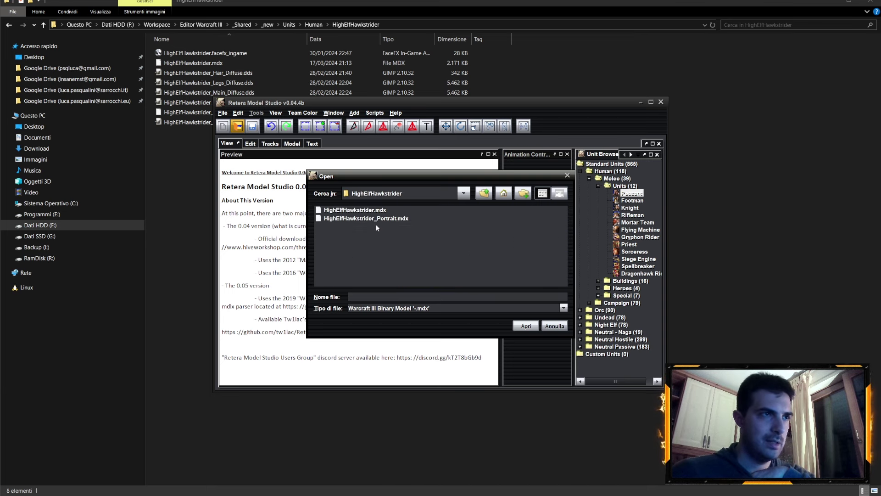
{"action": "key", "text": "Down"}
{"action": "left_click", "coordinate": [525, 327]}
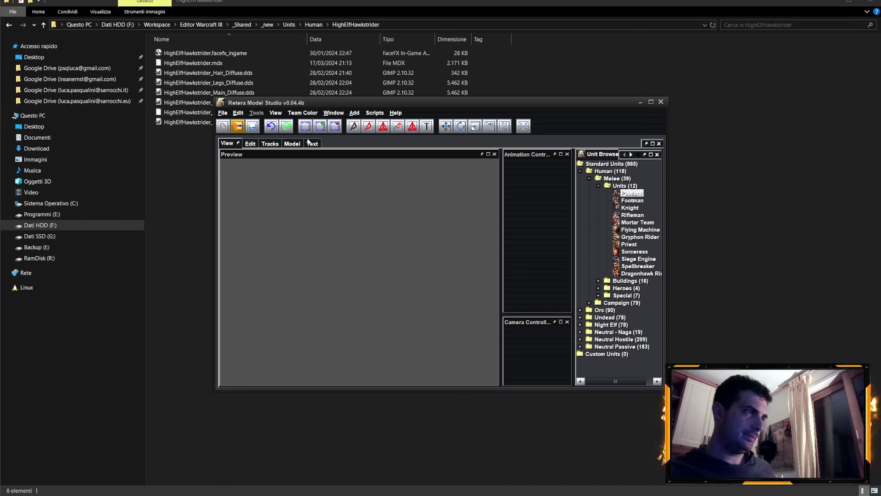
Load the HighElfHawkstrider model's MDL source into the Text view
{"action": "left_click", "coordinate": [311, 143]}
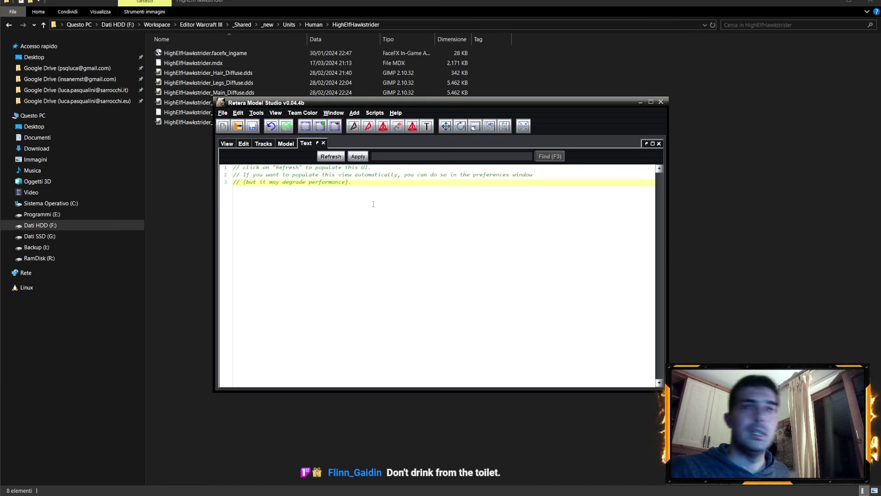
{"action": "left_click", "coordinate": [333, 157]}
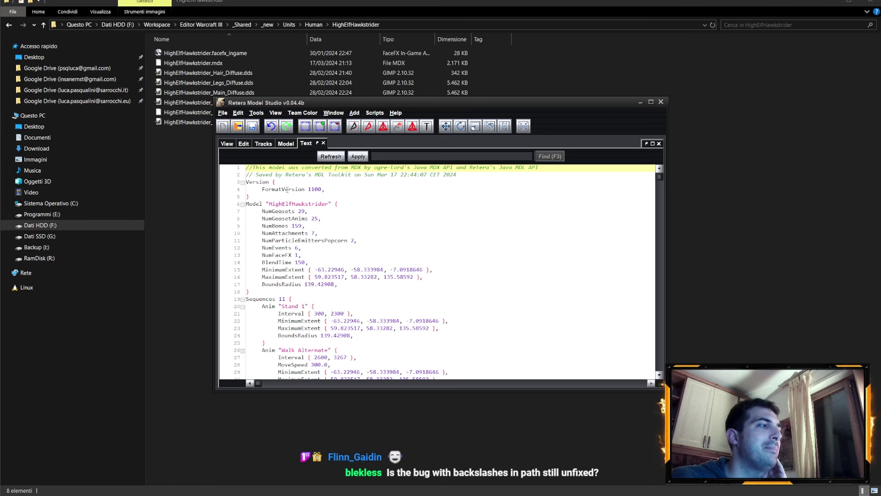
{"action": "scroll", "coordinate": [335, 183], "scroll_direction": "down", "scroll_amount": 6}
{"action": "scroll", "coordinate": [334, 192], "scroll_direction": "down", "scroll_amount": 7}
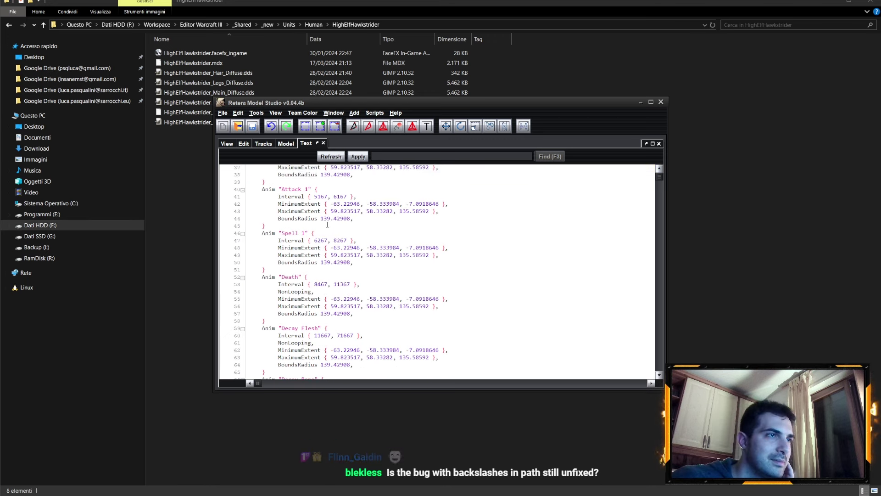
{"action": "scroll", "coordinate": [334, 207], "scroll_direction": "down", "scroll_amount": 6}
{"action": "scroll", "coordinate": [334, 225], "scroll_direction": "down", "scroll_amount": 7}
{"action": "scroll", "coordinate": [325, 226], "scroll_direction": "down", "scroll_amount": 3}
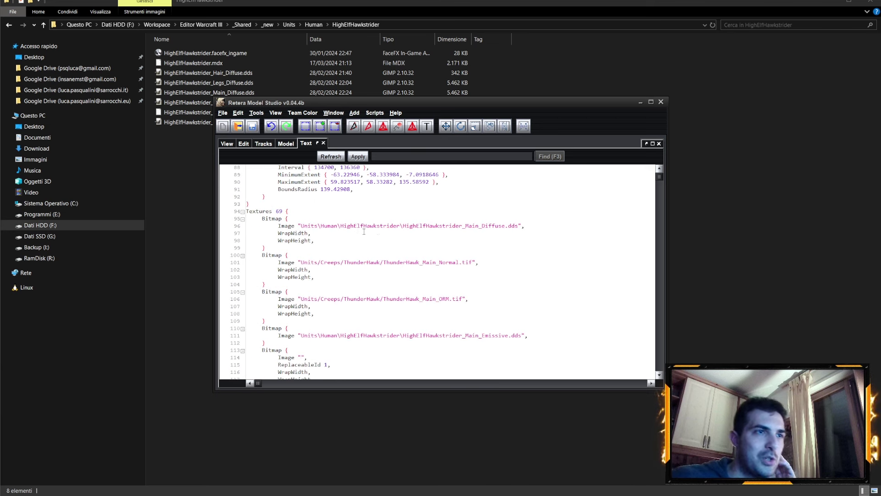
{"action": "scroll", "coordinate": [364, 232], "scroll_direction": "down", "scroll_amount": 4}
{"action": "scroll", "coordinate": [438, 264], "scroll_direction": "down", "scroll_amount": 1}
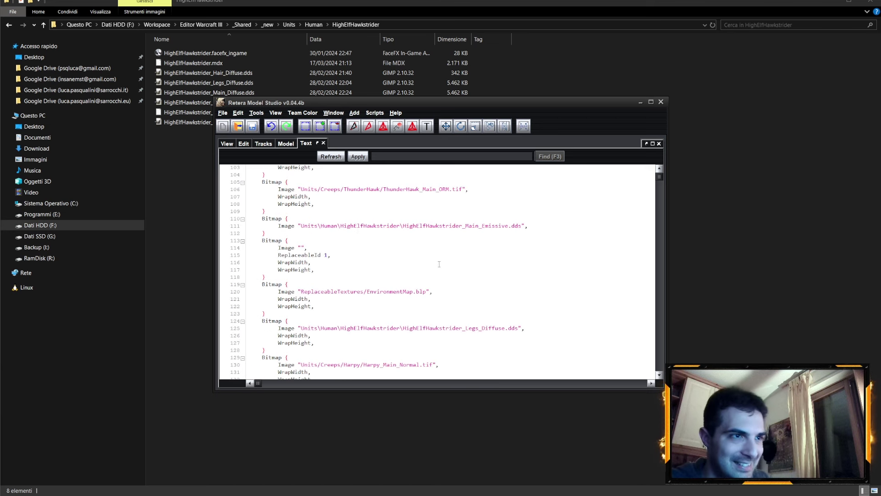
{"action": "scroll", "coordinate": [439, 264], "scroll_direction": "down", "scroll_amount": 2}
{"action": "scroll", "coordinate": [410, 206], "scroll_direction": "down", "scroll_amount": 1}
Change the FaceFX Path to Units\Human\HighElfHawkstrider\HighElfHawkstrider.facefx, then return to the preview
{"action": "left_click", "coordinate": [385, 157]}
{"action": "type", "text": "FaceFX"}
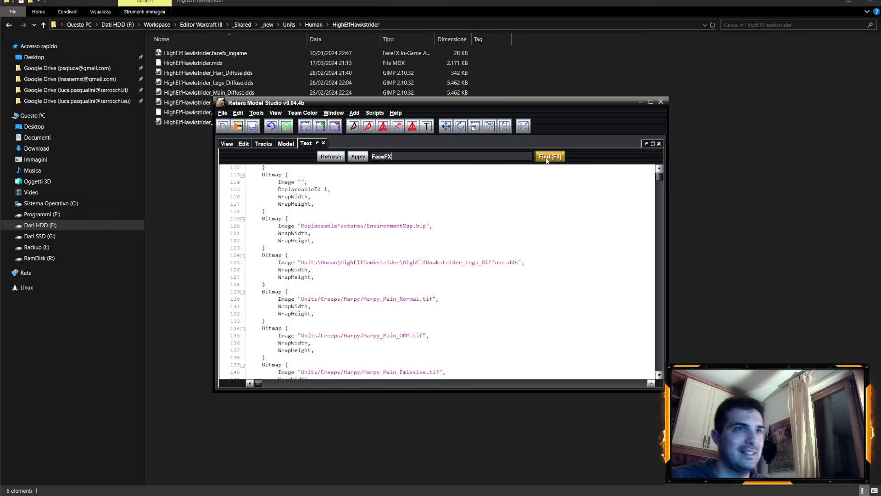
{"action": "left_click", "coordinate": [547, 157]}
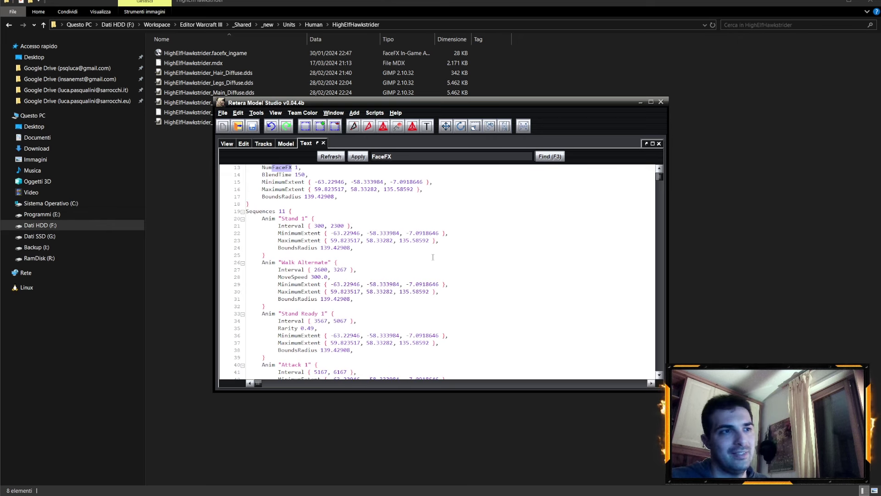
{"action": "left_click", "coordinate": [544, 159]}
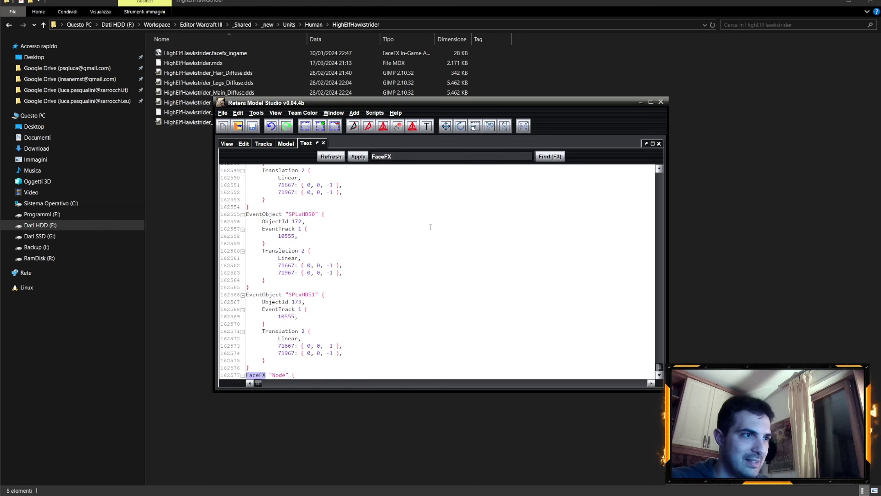
{"action": "scroll", "coordinate": [430, 227], "scroll_direction": "down", "scroll_amount": 3}
{"action": "scroll", "coordinate": [419, 233], "scroll_direction": "down", "scroll_amount": 3}
{"action": "left_click", "coordinate": [383, 251]}
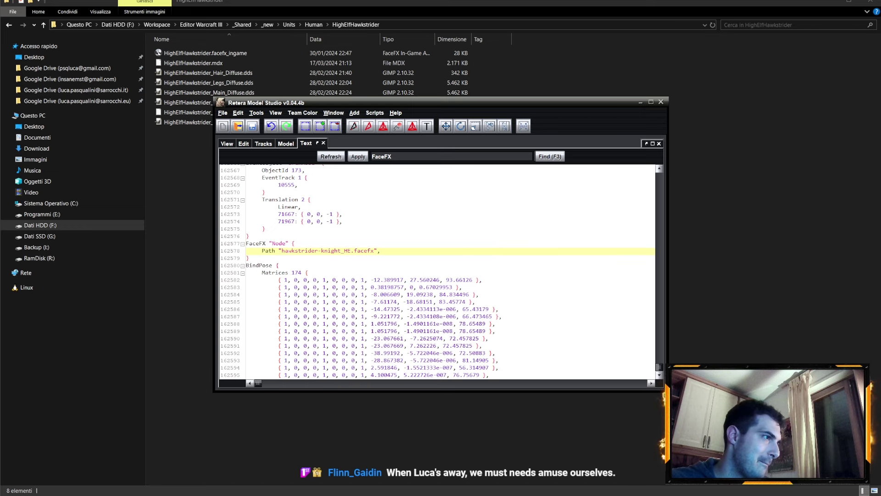
{"action": "key", "text": "alt+F4"}
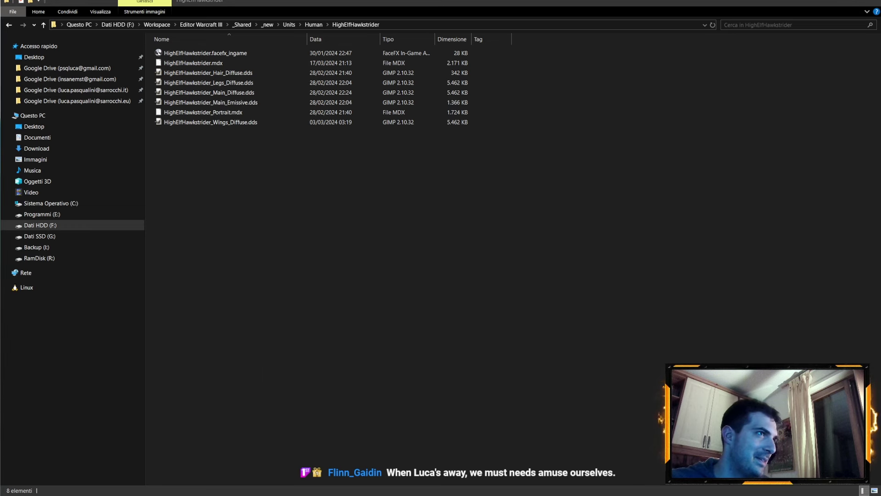
{"action": "left_click", "coordinate": [205, 53]}
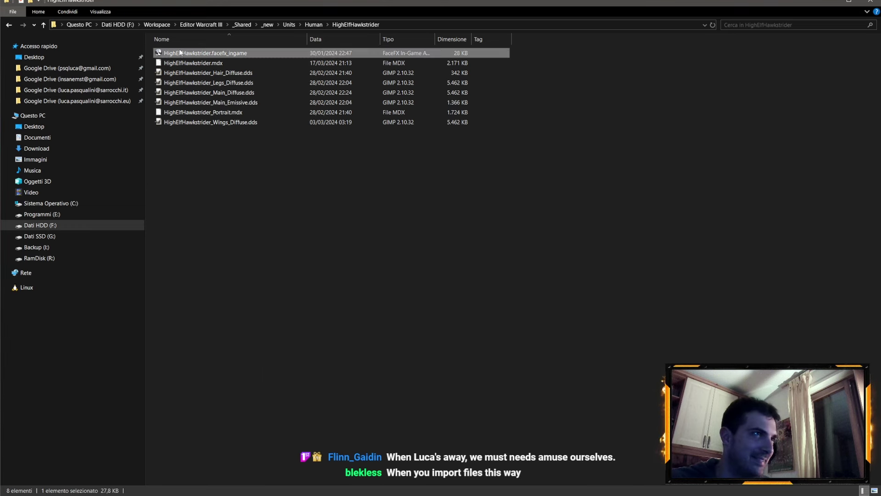
{"action": "left_click", "coordinate": [338, 239]}
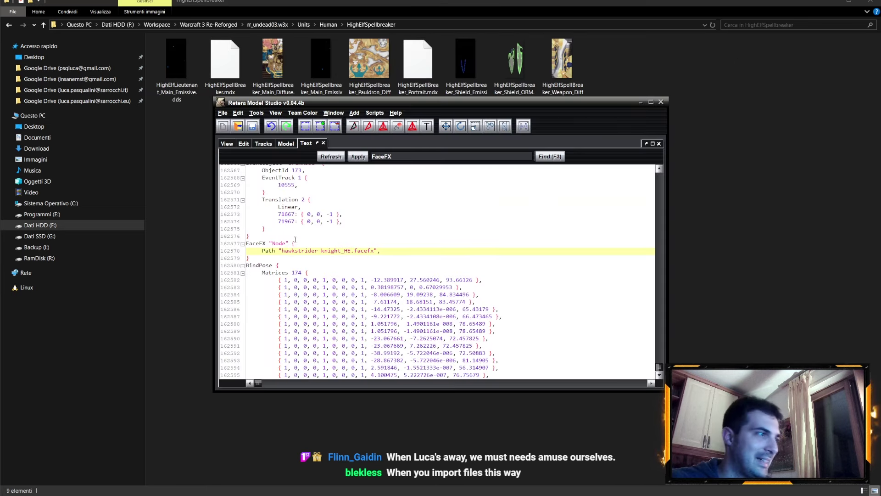
{"action": "left_click_drag", "start_coordinate": [351, 251], "coordinate": [280, 251]}
{"action": "type", "text": "UA"}
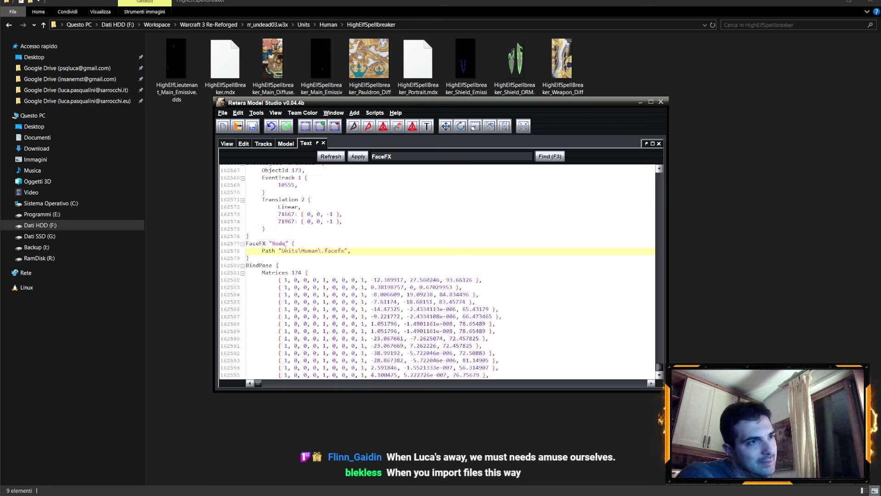
{"action": "type", "text": "HighElfHawkstrider"}
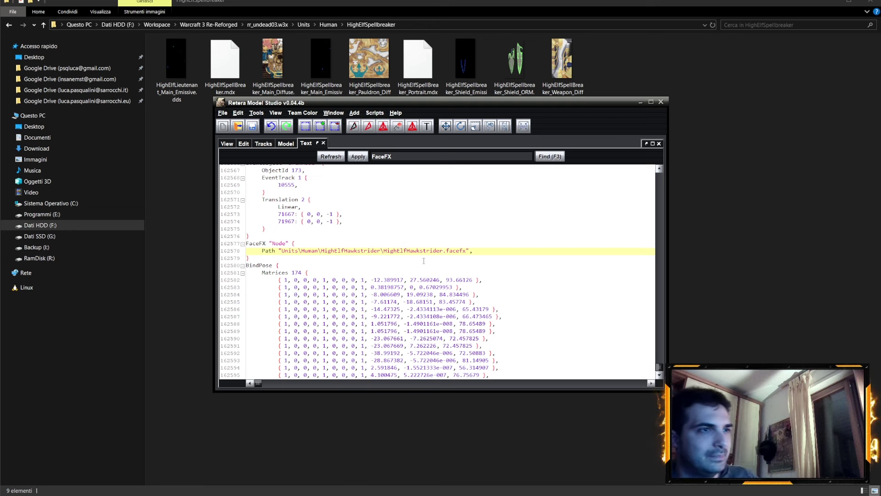
{"action": "left_click_drag", "start_coordinate": [467, 251], "coordinate": [282, 251]}
{"action": "key", "text": "ctrl+c"}
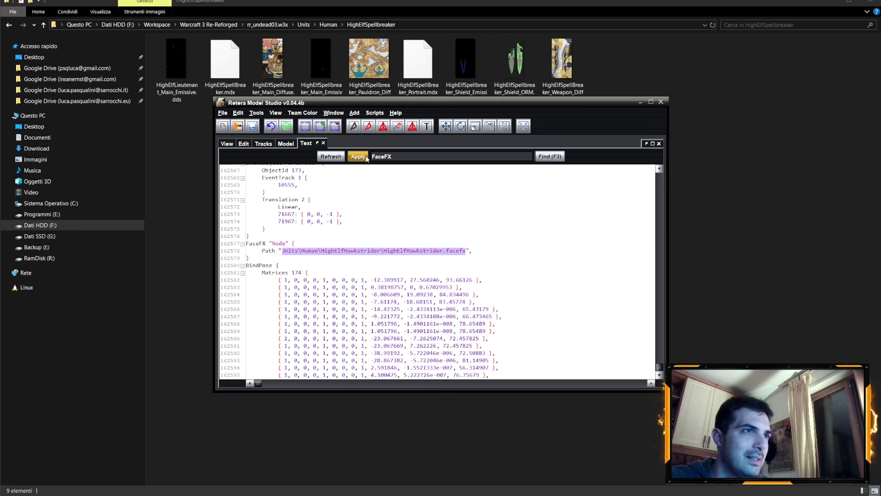
{"action": "left_click", "coordinate": [223, 114]}
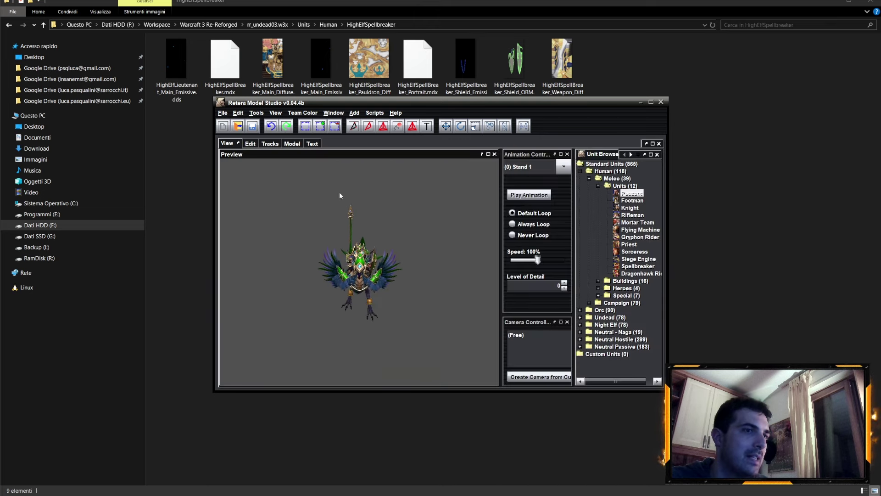
Save the Hawkstrider model, overwriting the existing file
{"action": "left_click", "coordinate": [222, 113]}
{"action": "left_click", "coordinate": [239, 182]}
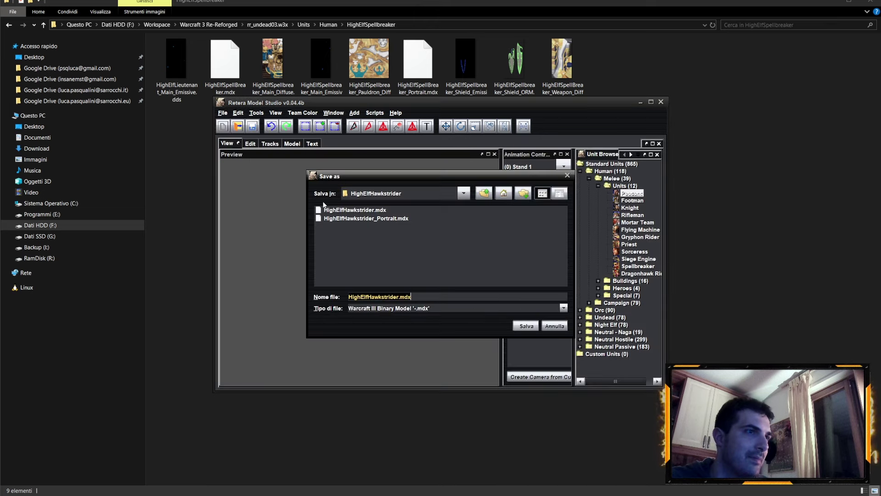
{"action": "left_click", "coordinate": [520, 325]}
{"action": "left_click", "coordinate": [417, 259]}
Open the Hawkstrider portrait model
{"action": "left_click", "coordinate": [223, 113]}
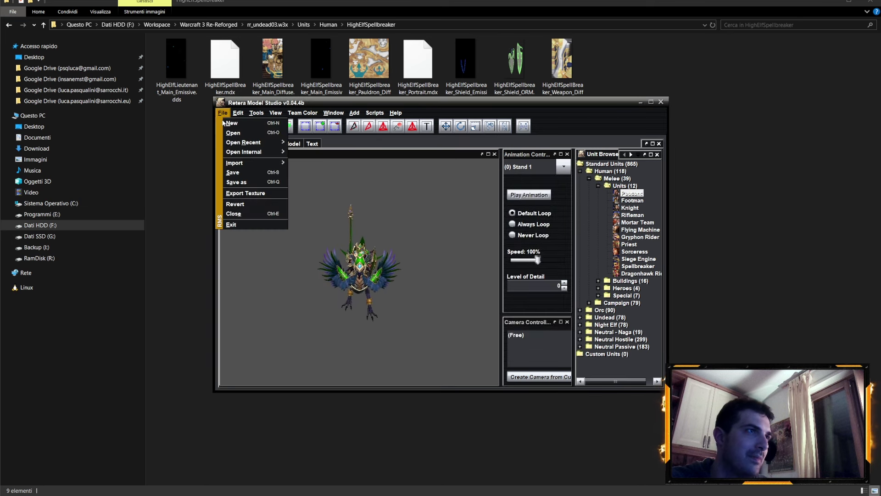
{"action": "left_click", "coordinate": [233, 133]}
{"action": "left_click", "coordinate": [368, 219]}
{"action": "left_click", "coordinate": [517, 325]}
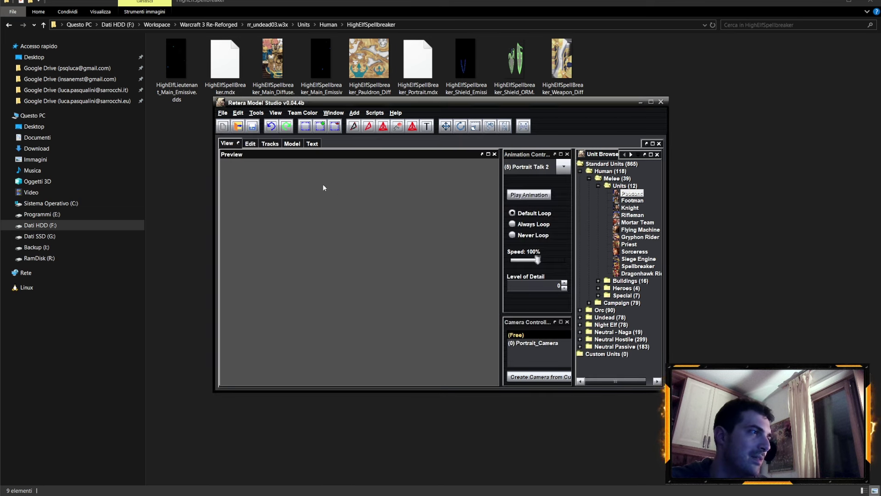
Set the portrait's FaceFX Path to the HighElfHawkstrider.facefx path and apply it
{"action": "left_click", "coordinate": [312, 143]}
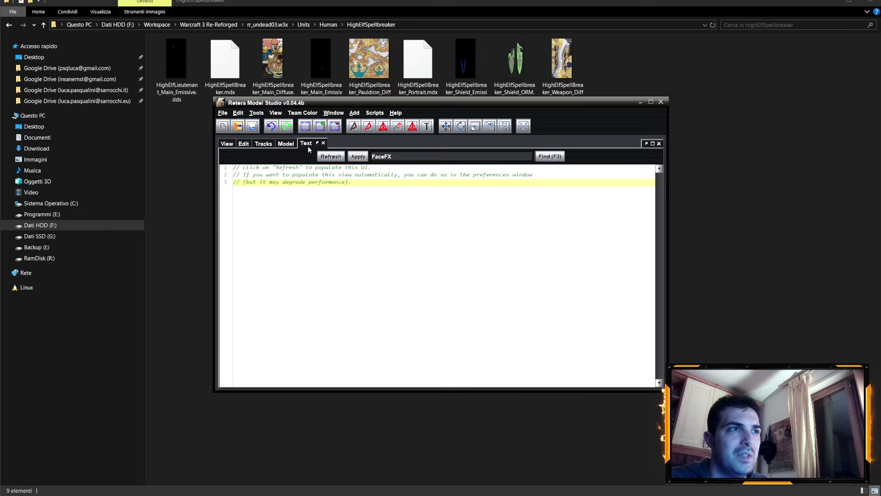
{"action": "left_click", "coordinate": [332, 157]}
{"action": "scroll", "coordinate": [405, 178], "scroll_direction": "down", "scroll_amount": 5}
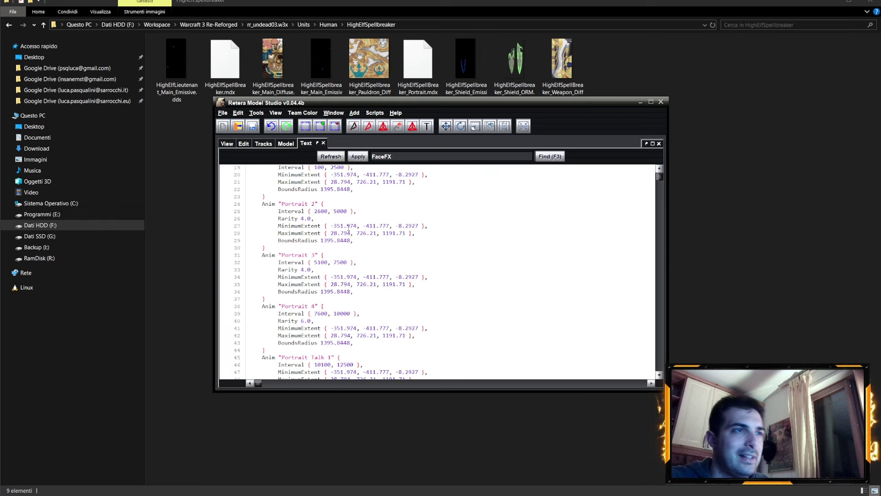
{"action": "scroll", "coordinate": [404, 177], "scroll_direction": "up", "scroll_amount": 5}
{"action": "left_click", "coordinate": [549, 157]}
{"action": "left_click", "coordinate": [546, 158]}
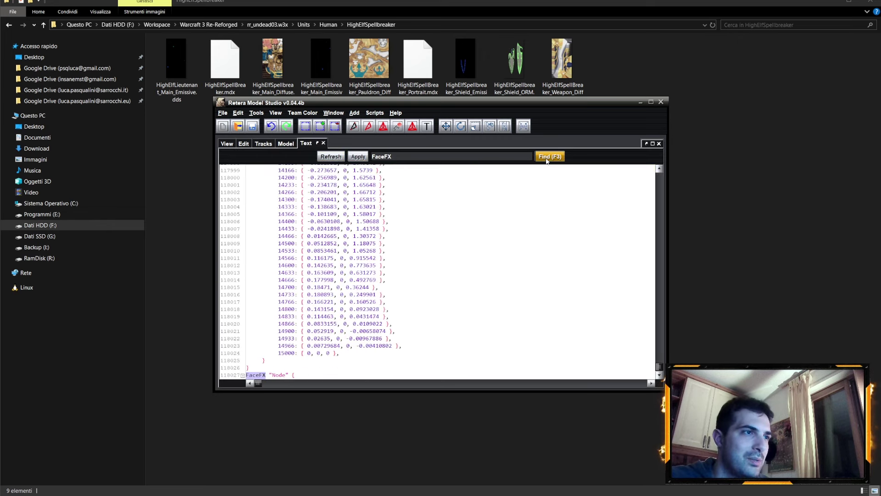
{"action": "scroll", "coordinate": [413, 268], "scroll_direction": "down", "scroll_amount": 2}
{"action": "left_click_drag", "start_coordinate": [375, 273], "coordinate": [297, 273]}
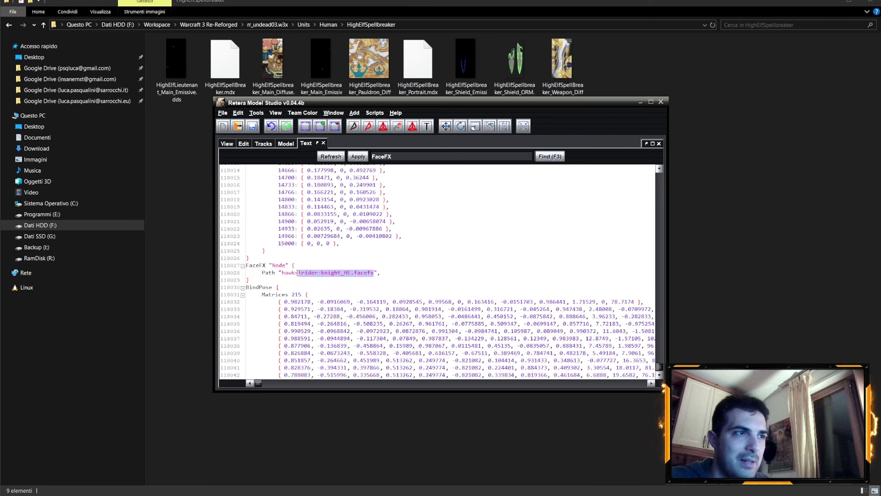
{"action": "key", "text": "ctrl+v"}
{"action": "key", "text": "Return"}
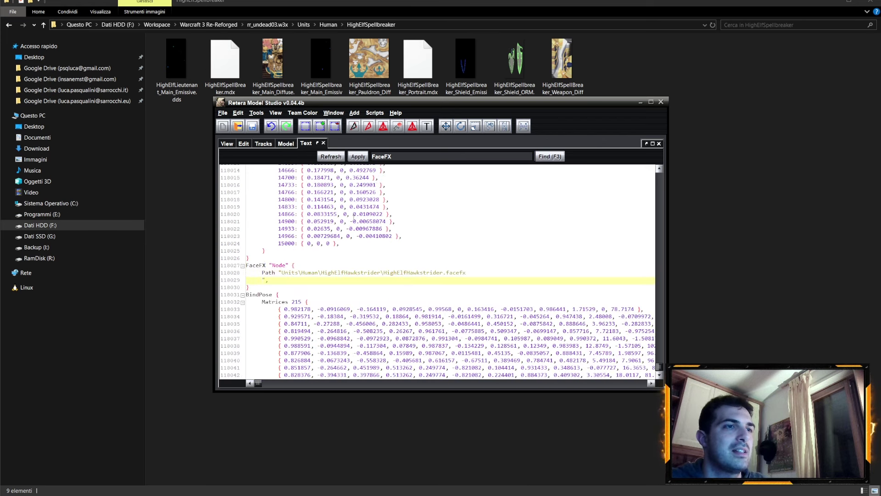
{"action": "key", "text": "BackSpace"}
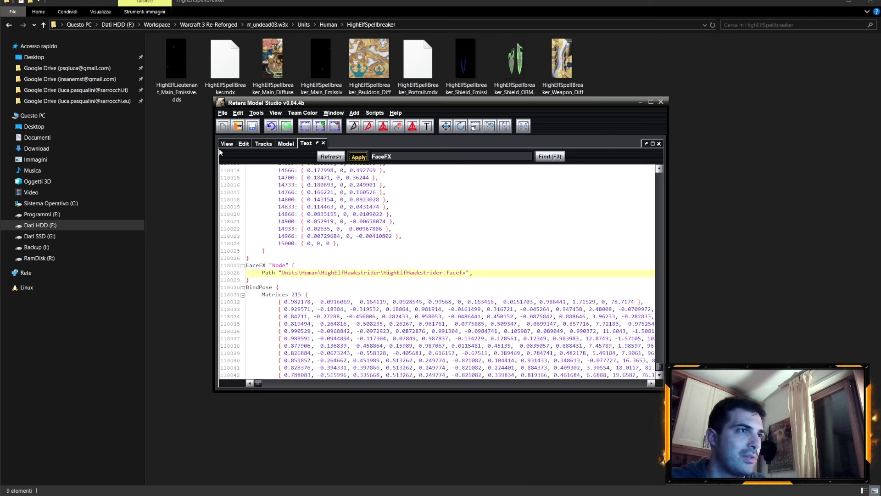
{"action": "left_click", "coordinate": [227, 143]}
Save the portrait model, then close Model Studio without saving further changes
{"action": "left_click", "coordinate": [222, 113]}
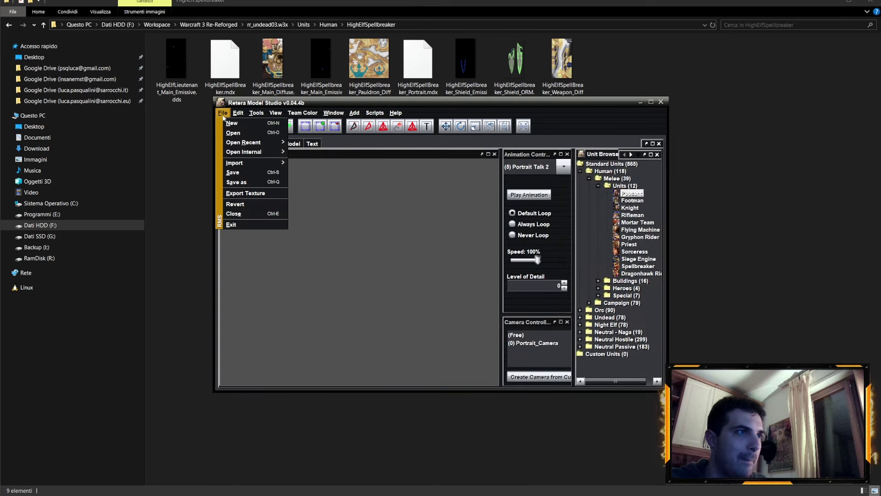
{"action": "left_click", "coordinate": [241, 183]}
{"action": "left_click", "coordinate": [518, 325]}
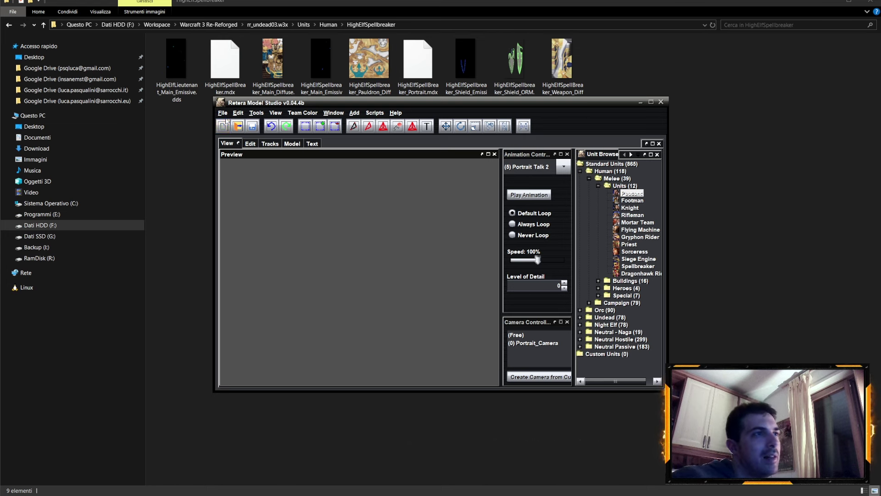
{"action": "left_click", "coordinate": [663, 102]}
{"action": "left_click", "coordinate": [441, 269]}
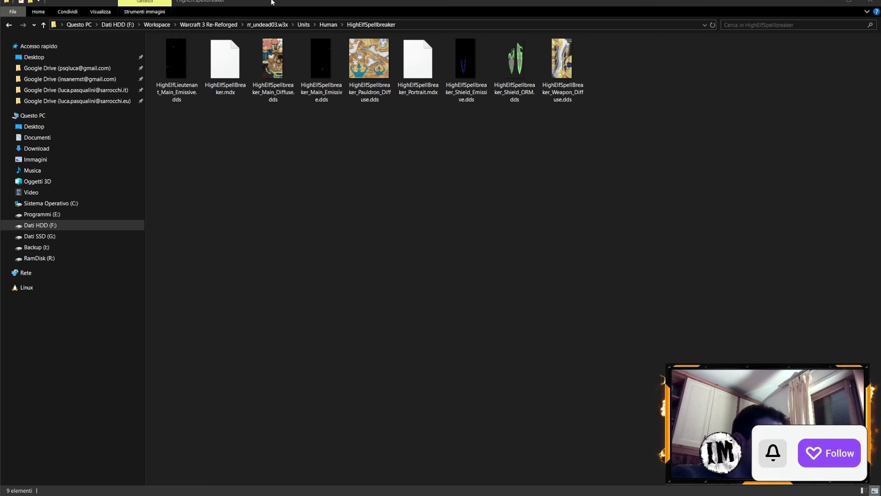
Maximize the File Explorer window and glance at the new Hawkstrider files
{"action": "mouse_move", "coordinate": [272, 2]}
{"action": "left_mouse_down"}
{"action": "mouse_move", "coordinate": [232, 67]}
{"action": "mouse_move", "coordinate": [254, 39]}
{"action": "left_mouse_up"}
{"action": "double_click", "coordinate": [255, 39]}
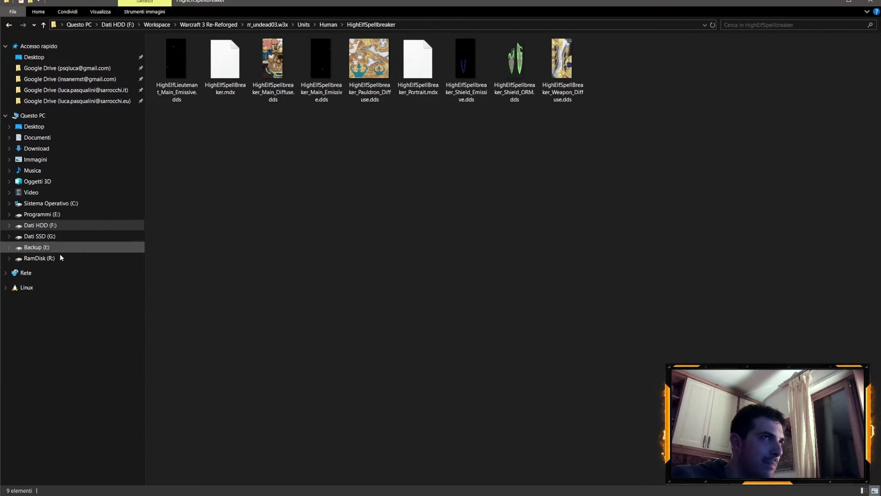
{"action": "key", "text": "alt+Tab"}
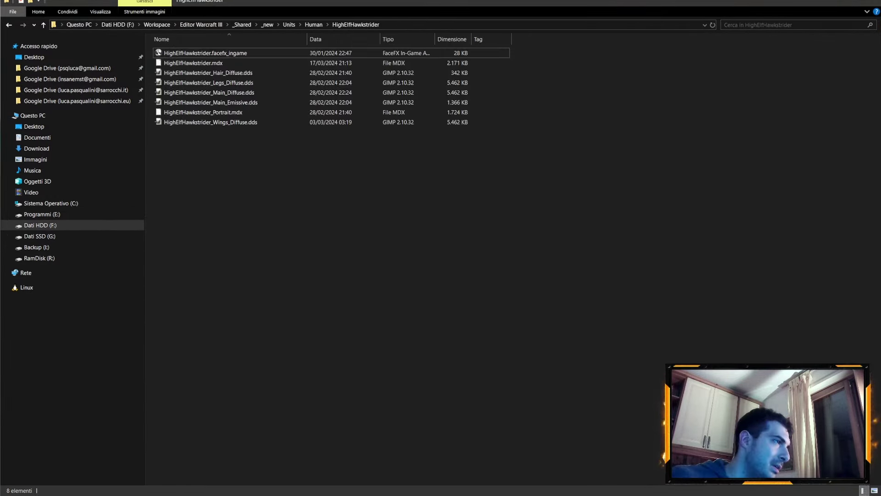
{"action": "key", "text": "alt+Tab"}
{"action": "key", "text": "alt+Tab"}
{"action": "key", "text": "alt+Tab"}
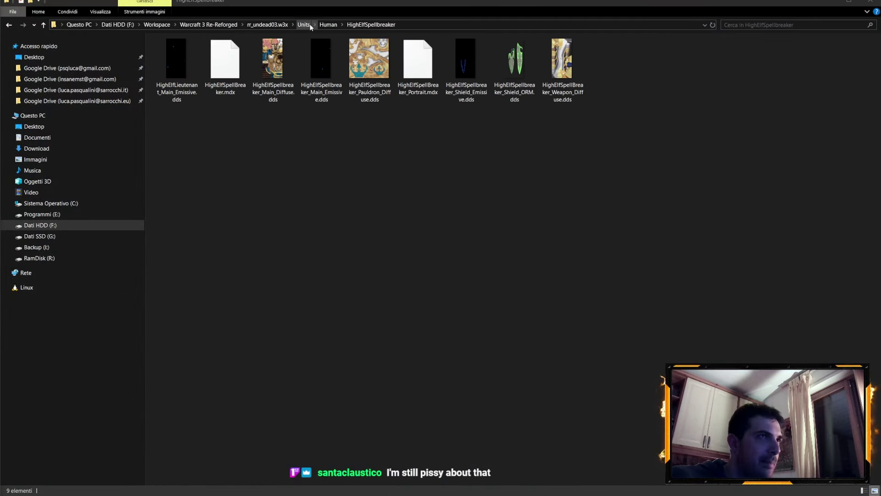
Swap the map's HighElfHawkstrider folder contents for the updated Hawkstrider files
{"action": "left_click", "coordinate": [328, 24]}
{"action": "double_click", "coordinate": [208, 269]}
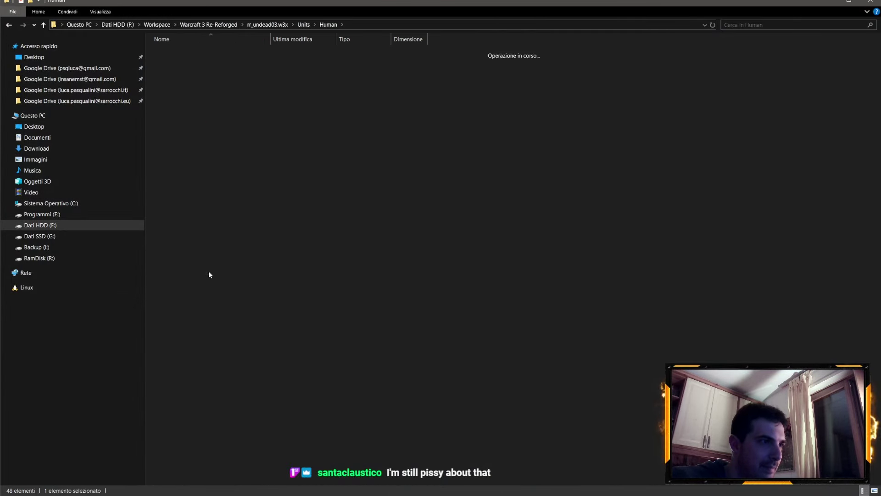
{"action": "left_click_drag", "start_coordinate": [592, 221], "coordinate": [182, 49]}
{"action": "key", "text": "Delete"}
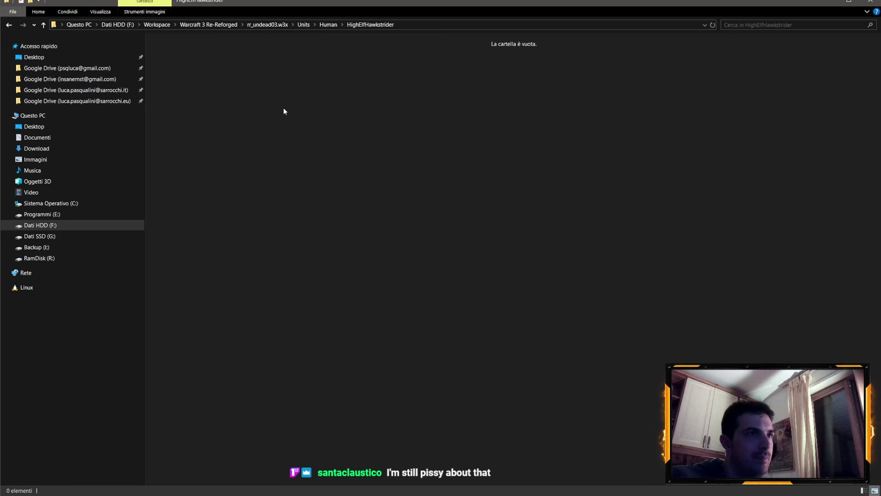
{"action": "right_click", "coordinate": [283, 108]}
{"action": "left_click", "coordinate": [332, 173]}
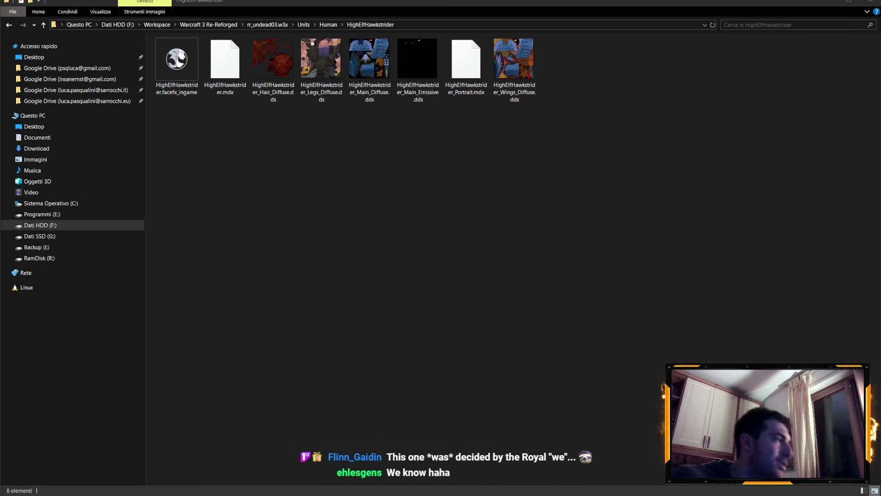
{"action": "key", "text": "alt+Tab"}
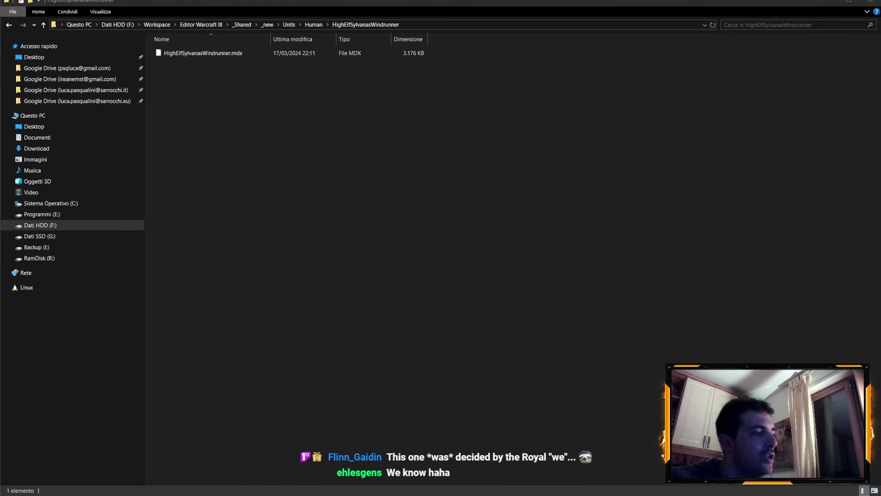
Rename the Sylvanas model file in File Explorer
{"action": "left_click", "coordinate": [181, 52]}
{"action": "key", "text": "F2"}
{"action": "left_click", "coordinate": [182, 52]}
{"action": "key", "text": "BackSpace"}
{"action": "key", "text": "BackSpace"}
{"action": "key", "text": "BackSpace"}
{"action": "left_click", "coordinate": [235, 121]}
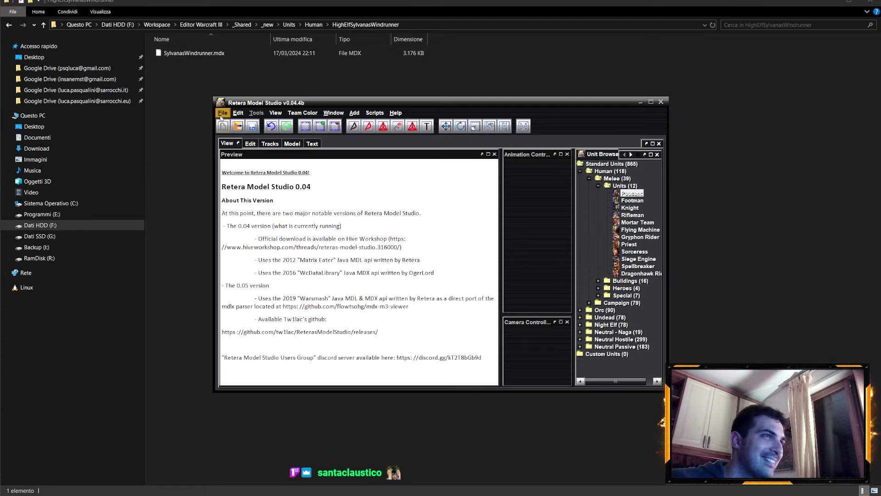
Browse for the Sylvanas model in Model Studio's Open dialog, then cancel
{"action": "left_click", "coordinate": [223, 113]}
{"action": "left_click", "coordinate": [242, 136]}
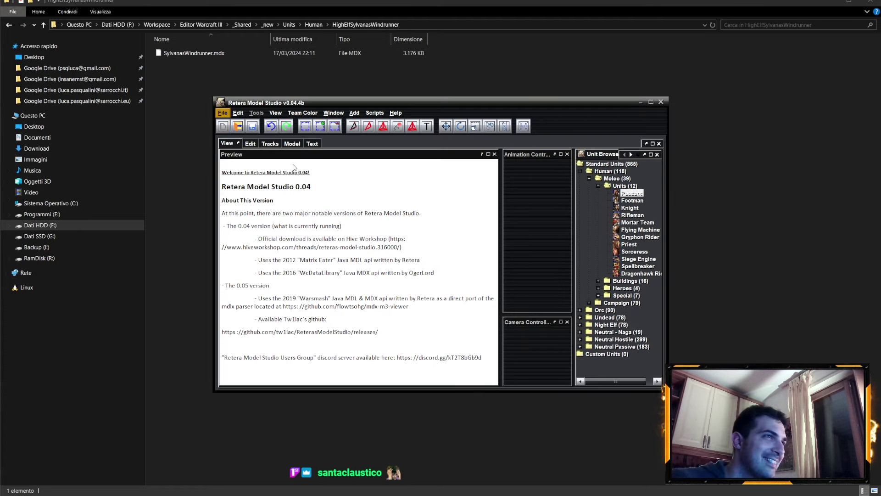
{"action": "left_click", "coordinate": [484, 194]}
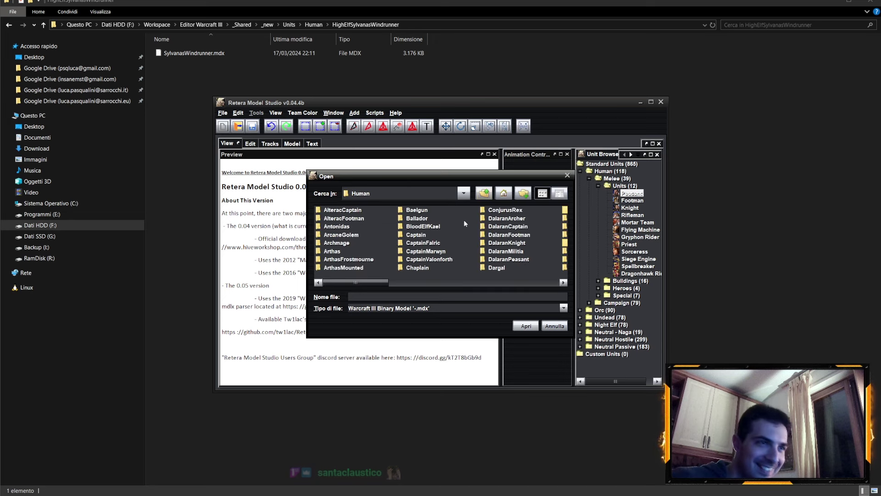
{"action": "scroll", "coordinate": [427, 276], "scroll_direction": "down", "scroll_amount": 2}
{"action": "scroll", "coordinate": [427, 277], "scroll_direction": "down", "scroll_amount": 1}
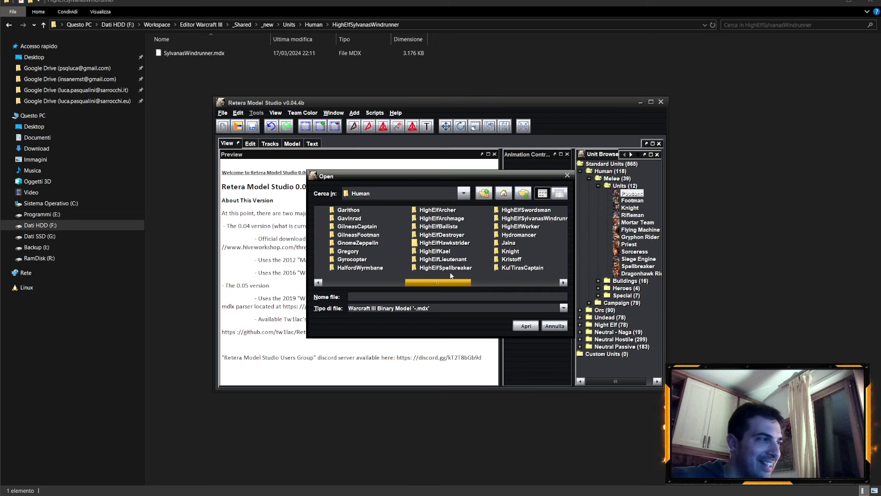
{"action": "left_click_drag", "start_coordinate": [450, 275], "coordinate": [454, 276]}
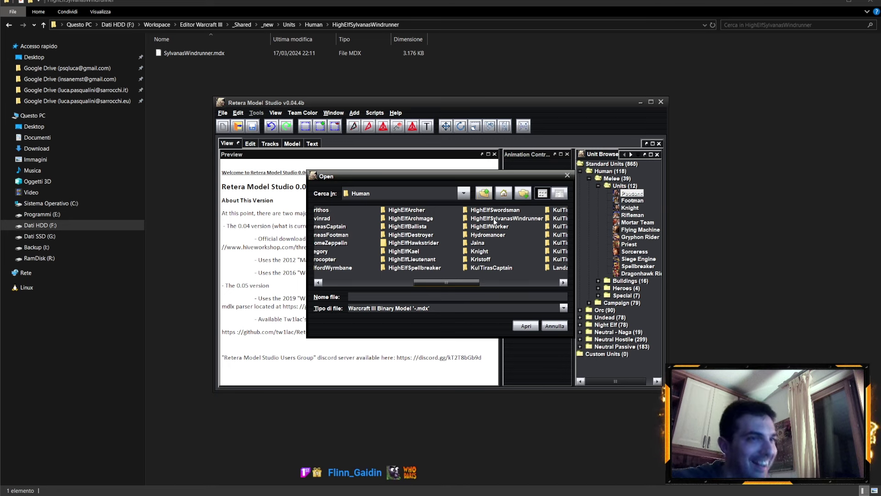
{"action": "left_click", "coordinate": [555, 326]}
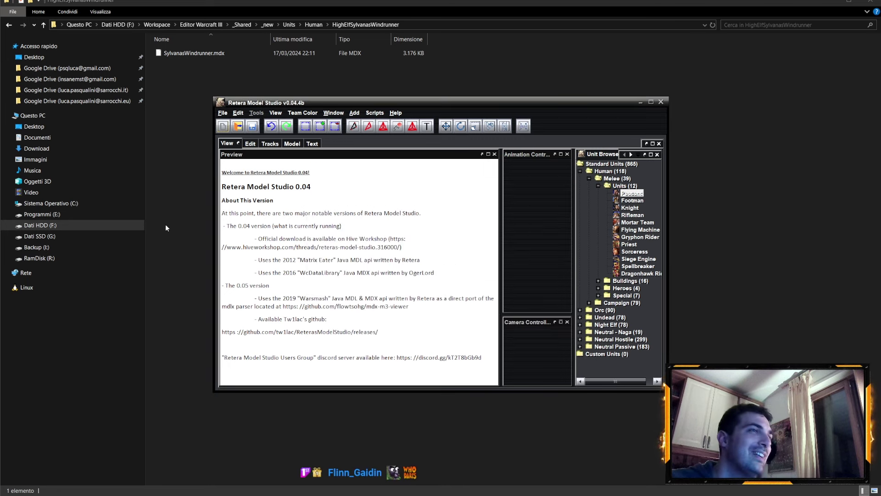
Rename the HighElfSylvanasWindrunner folder to SylvanasWindrunner
{"action": "left_click", "coordinate": [313, 24]}
{"action": "scroll", "coordinate": [207, 379], "scroll_direction": "down", "scroll_amount": 5}
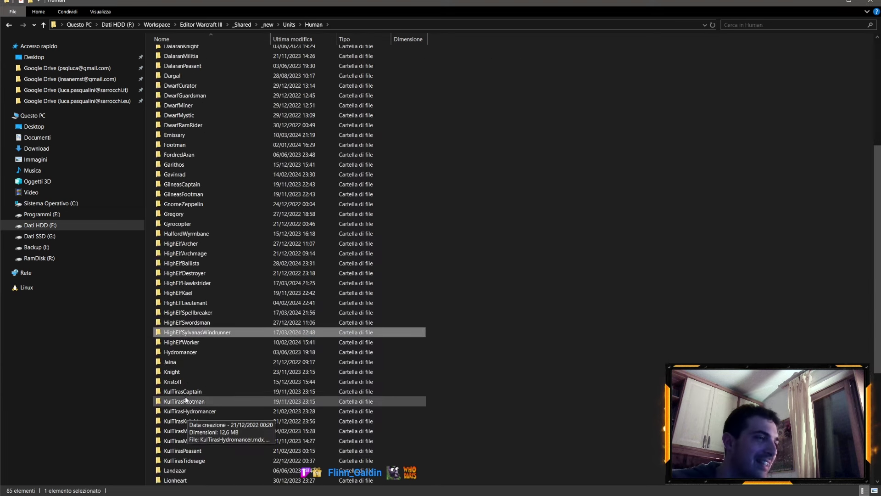
{"action": "left_click", "coordinate": [200, 333]}
{"action": "key", "text": "Home"}
{"action": "key", "text": "Delete"}
{"action": "key", "text": "Delete"}
{"action": "key", "text": "Delete"}
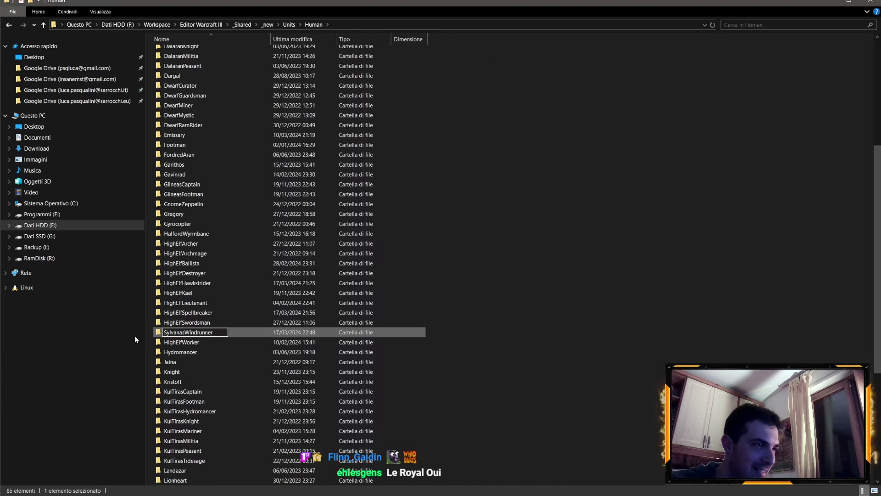
{"action": "key", "text": "Return"}
Open SylvanasWindrunner.mdx from the SylvanasWindrunner folder in Model Studio
{"action": "key", "text": "alt+Tab"}
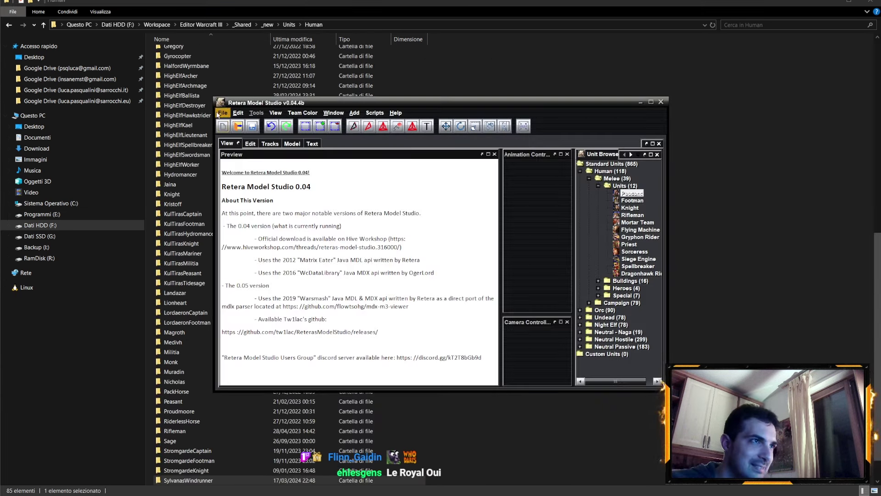
{"action": "left_click", "coordinate": [223, 112]}
{"action": "left_click", "coordinate": [237, 135]}
{"action": "left_click", "coordinate": [483, 193]}
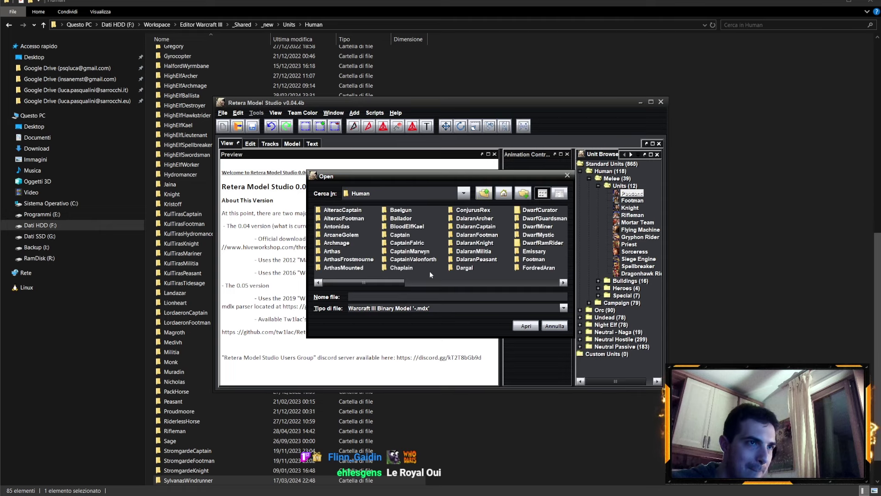
{"action": "left_click_drag", "start_coordinate": [362, 282], "coordinate": [555, 282]}
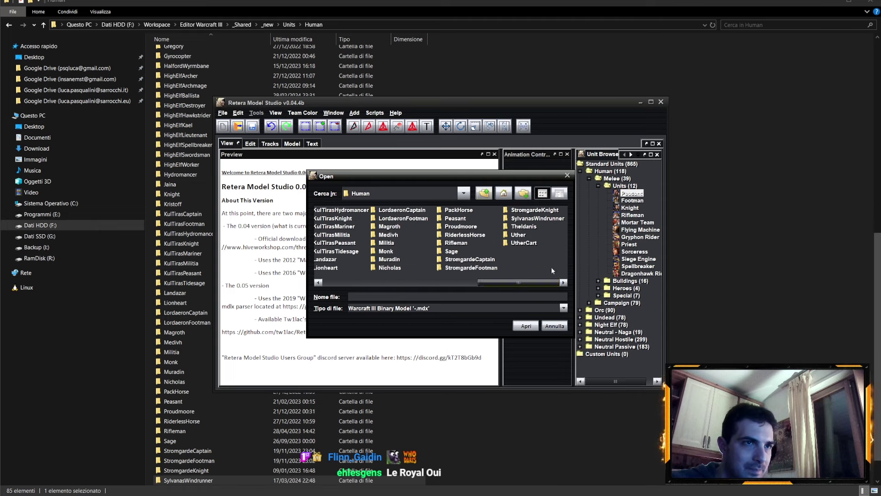
{"action": "double_click", "coordinate": [531, 219]}
{"action": "left_click", "coordinate": [347, 211]}
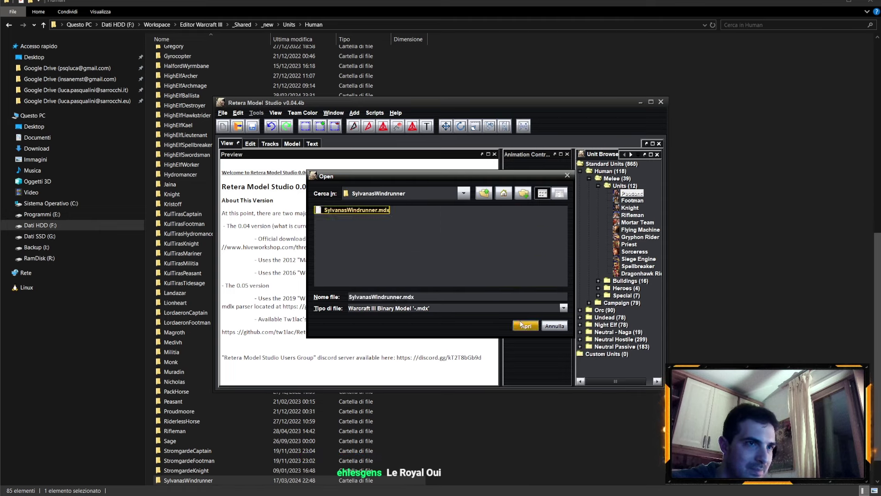
{"action": "left_click", "coordinate": [530, 326]}
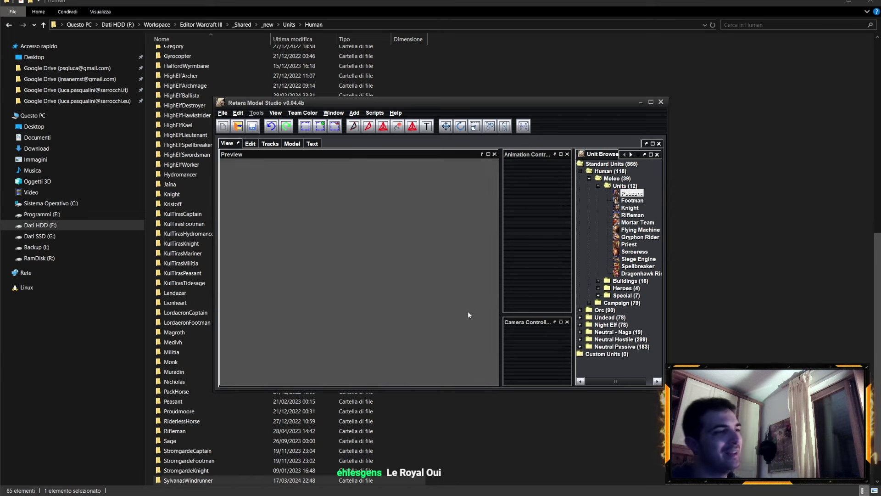
Set SylvanasWindrunner's format version to 1100 and overwrite SylvanasWindrunner.mdx
{"action": "left_click", "coordinate": [292, 143]}
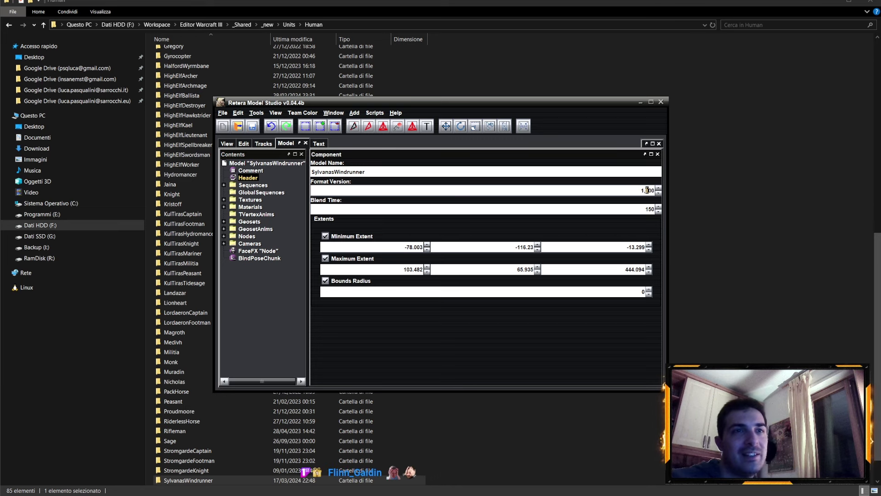
{"action": "type", "text": "11"}
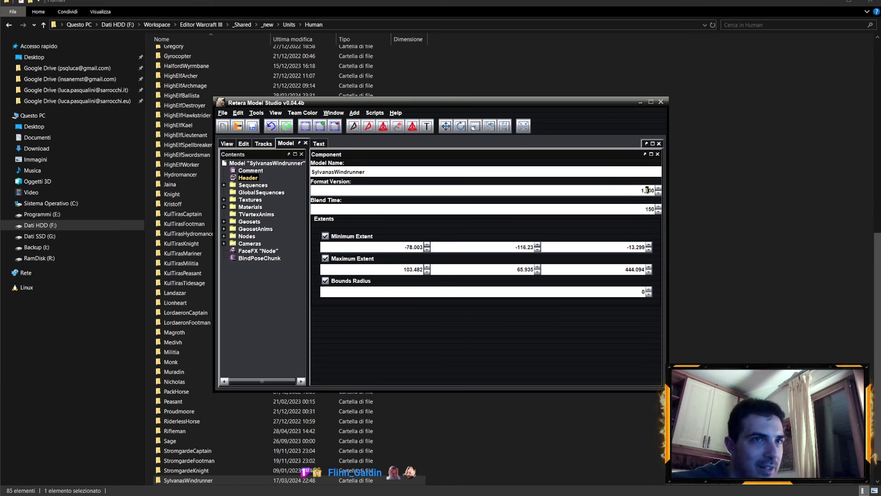
{"action": "left_click", "coordinate": [226, 143]}
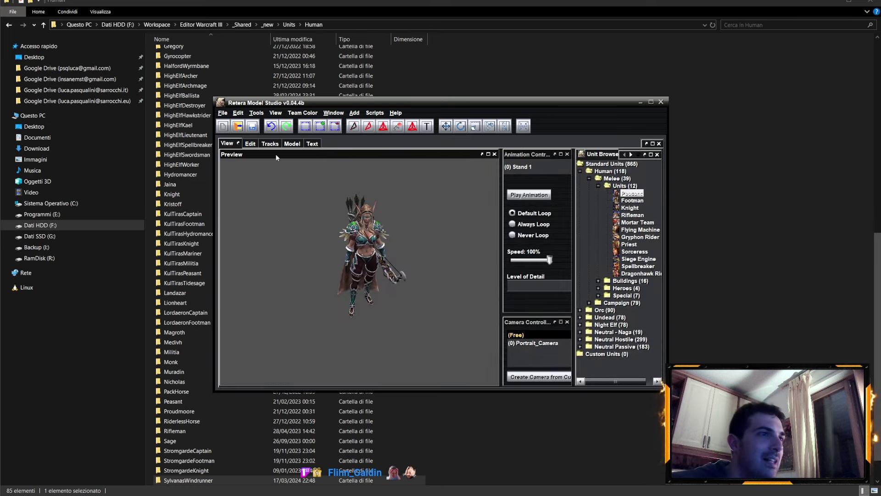
{"action": "left_click", "coordinate": [256, 112]}
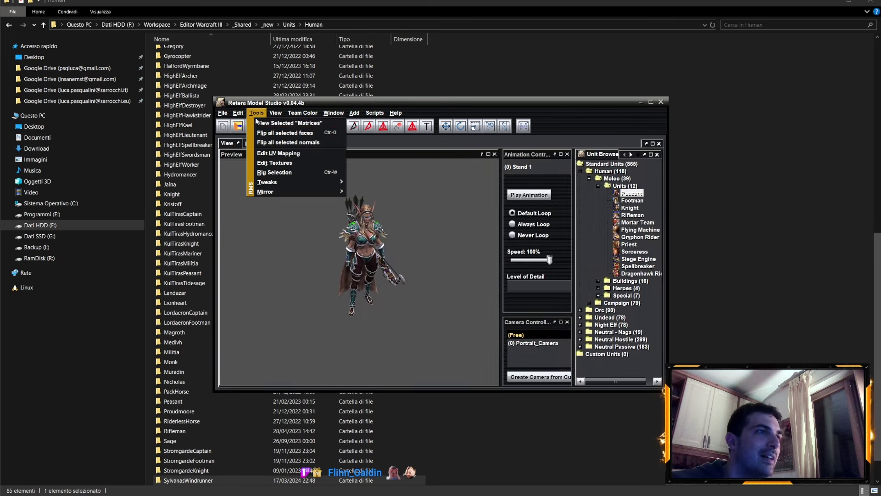
{"action": "left_click", "coordinate": [237, 172]}
{"action": "left_click", "coordinate": [527, 325]}
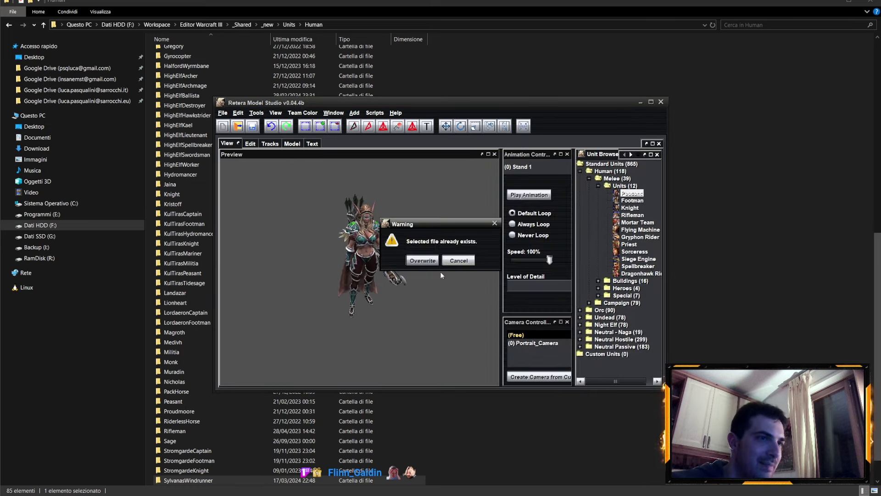
{"action": "key", "text": "Return"}
{"action": "left_click", "coordinate": [292, 143]}
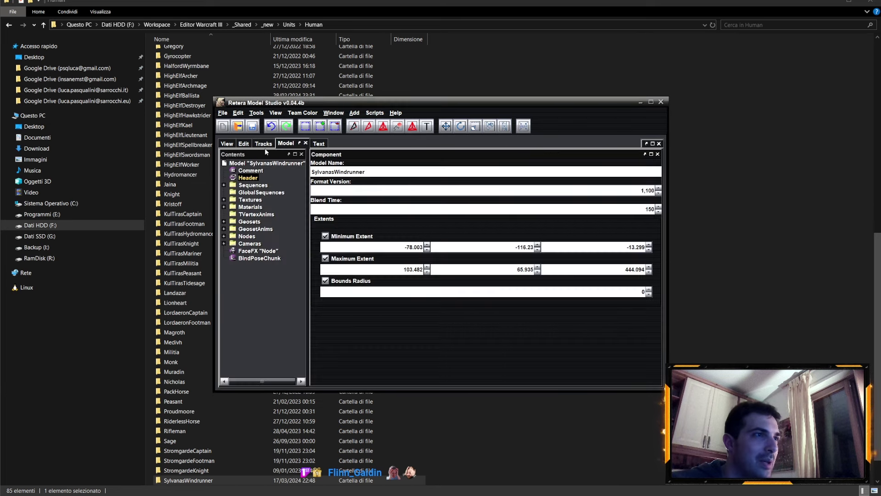
Toggle mesh, node and camera display in the Edit view, then resave the model
{"action": "left_click", "coordinate": [244, 144]}
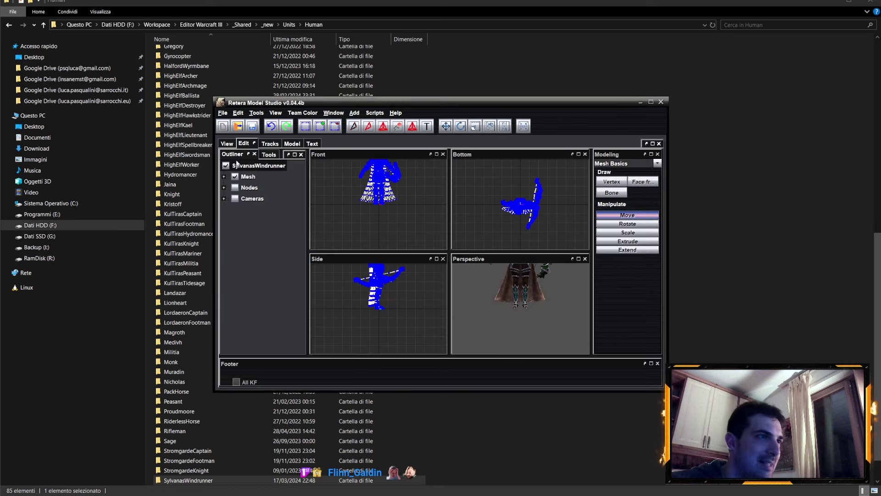
{"action": "left_click", "coordinate": [224, 187]}
{"action": "left_click", "coordinate": [235, 187]}
{"action": "left_click", "coordinate": [235, 198]}
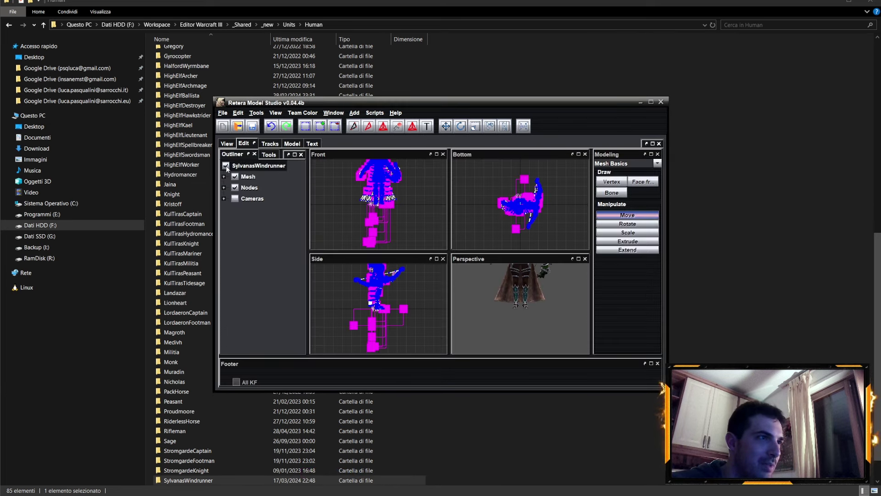
{"action": "left_click", "coordinate": [235, 176]}
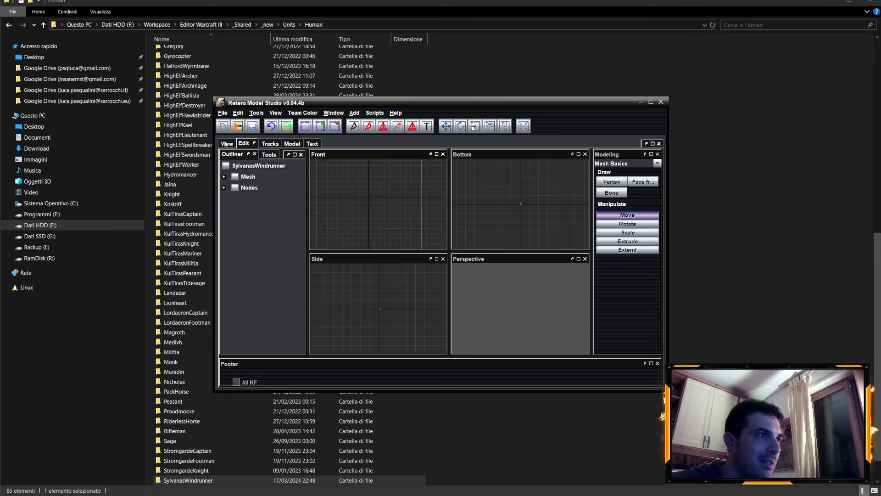
{"action": "left_click", "coordinate": [222, 112]}
{"action": "left_click", "coordinate": [238, 172]}
{"action": "left_click", "coordinate": [527, 326]}
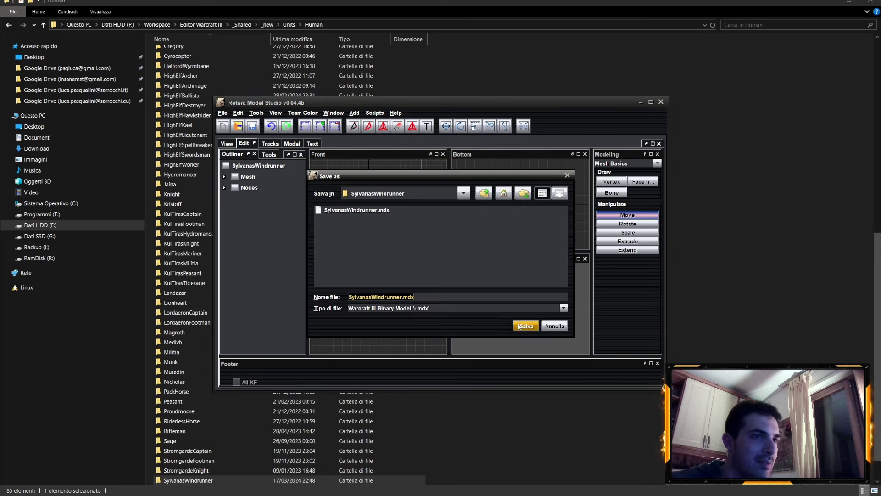
{"action": "left_click", "coordinate": [422, 260]}
Inspect the model's bones and attachments in the node list
{"action": "left_click", "coordinate": [235, 187]}
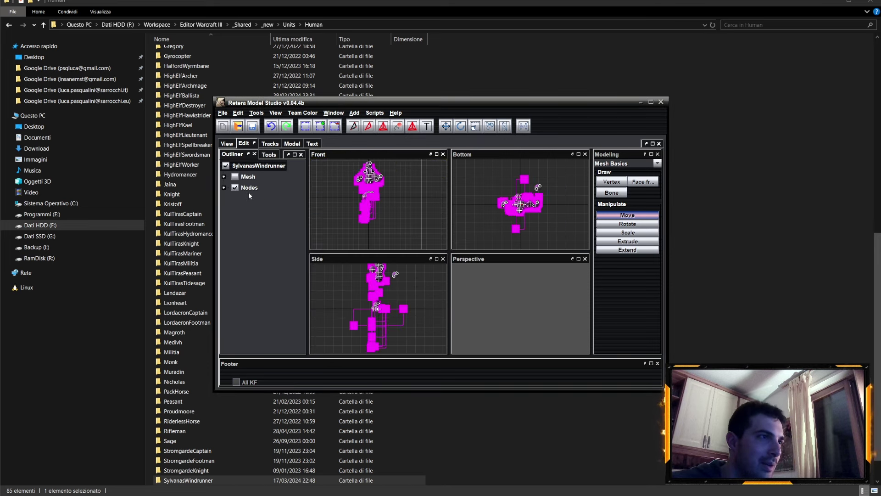
{"action": "left_click", "coordinate": [224, 187]}
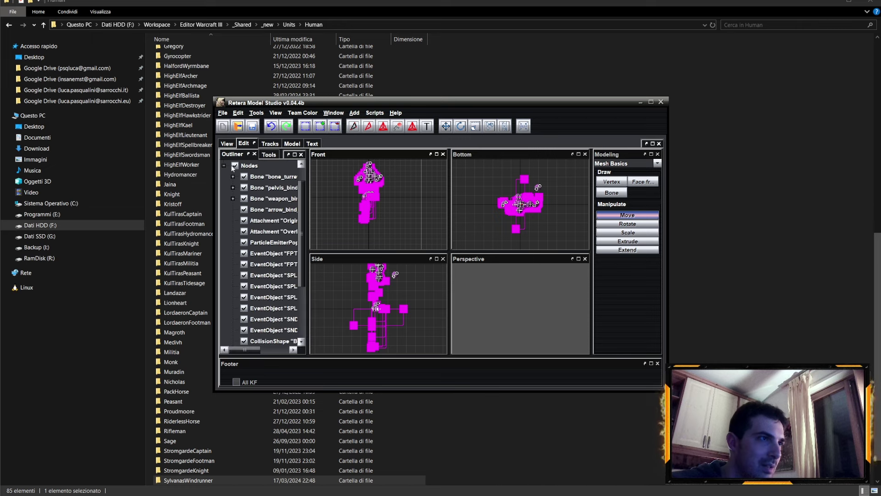
{"action": "left_click", "coordinate": [234, 165]}
{"action": "left_click_drag", "start_coordinate": [308, 209], "coordinate": [342, 210]}
{"action": "left_click", "coordinate": [234, 165]}
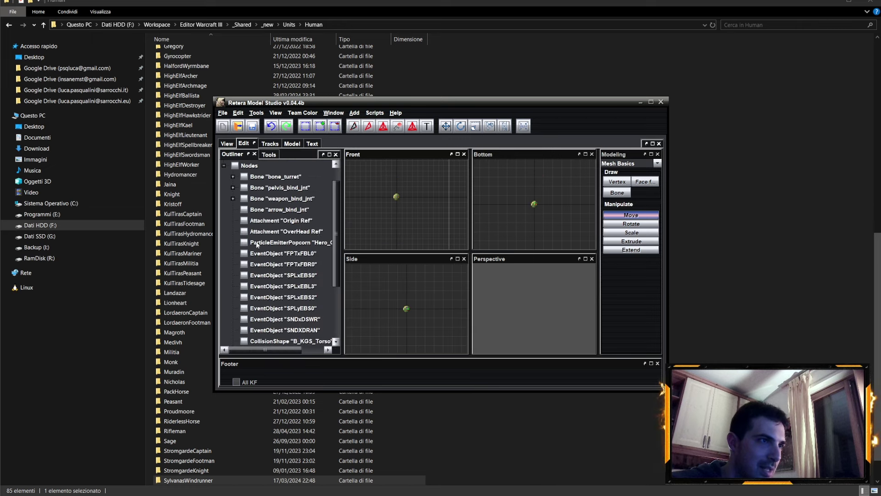
{"action": "left_click", "coordinate": [227, 144]}
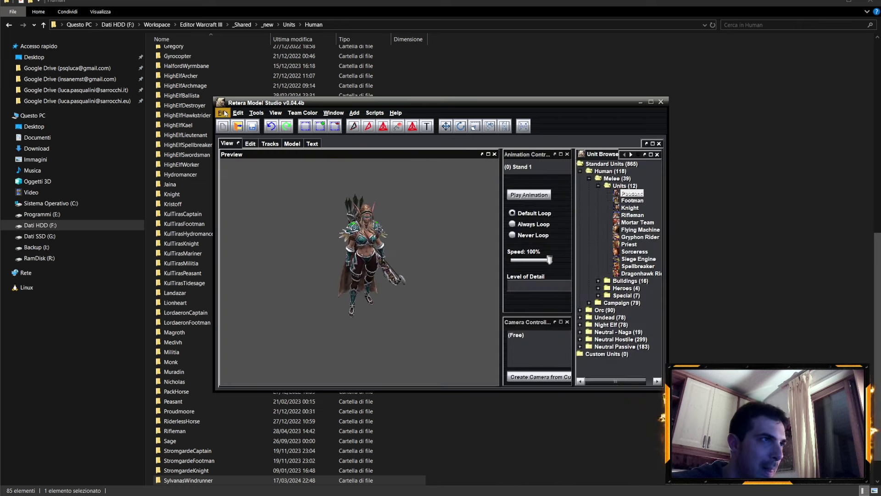
Name the model SylvanasWindrunnerNoGlow and save it as SylvanasWindrunnerNoGlow.mdx
{"action": "left_click", "coordinate": [286, 143]}
{"action": "left_click", "coordinate": [377, 173]}
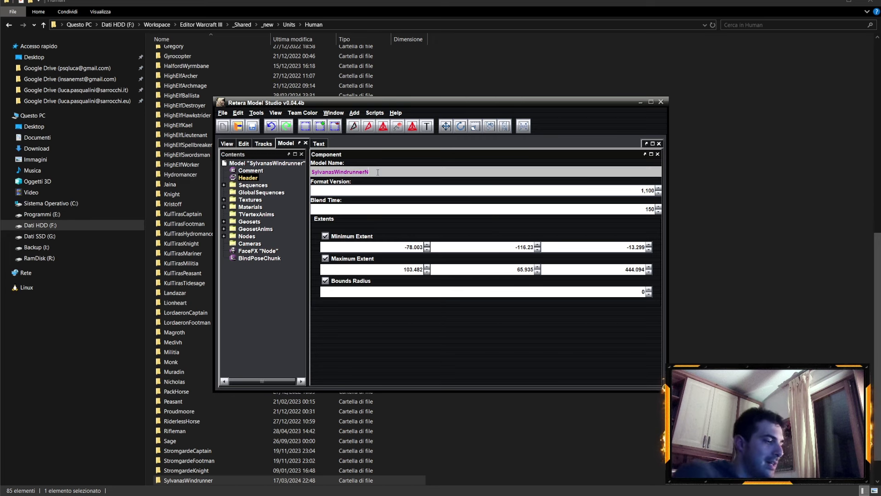
{"action": "type", "text": "NoGlow"}
{"action": "key", "text": "Return"}
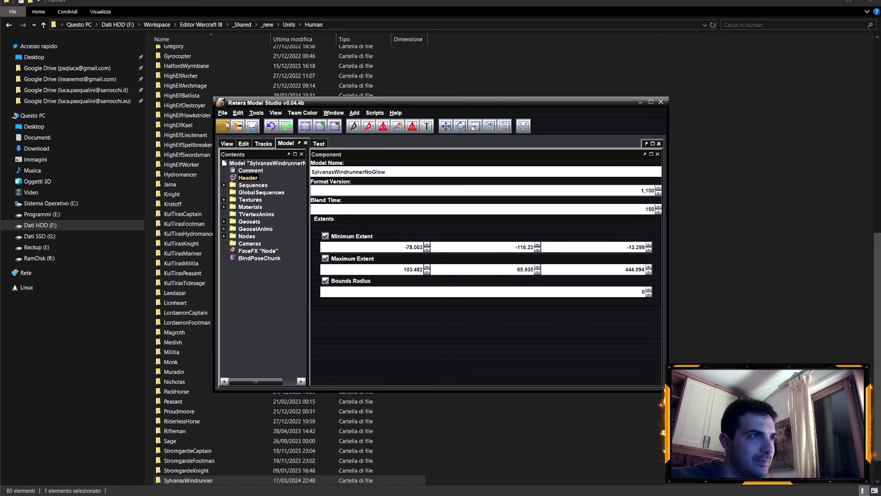
{"action": "left_click", "coordinate": [227, 143]}
{"action": "left_click", "coordinate": [223, 112]}
{"action": "left_click", "coordinate": [241, 174]}
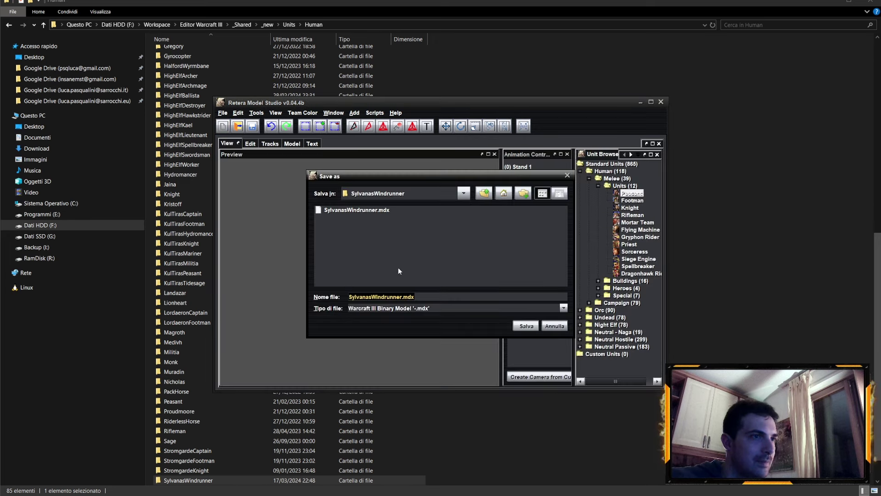
{"action": "left_click", "coordinate": [404, 296]}
{"action": "type", "text": "NoGlow"}
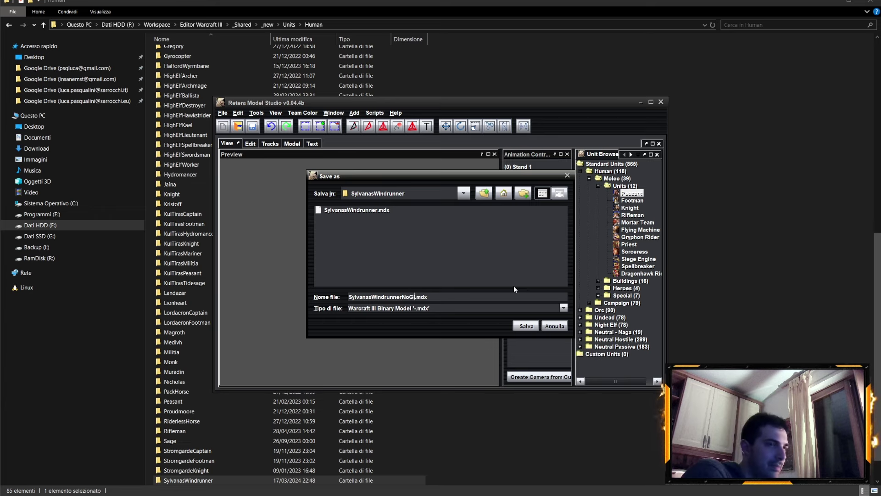
{"action": "key", "text": "Return"}
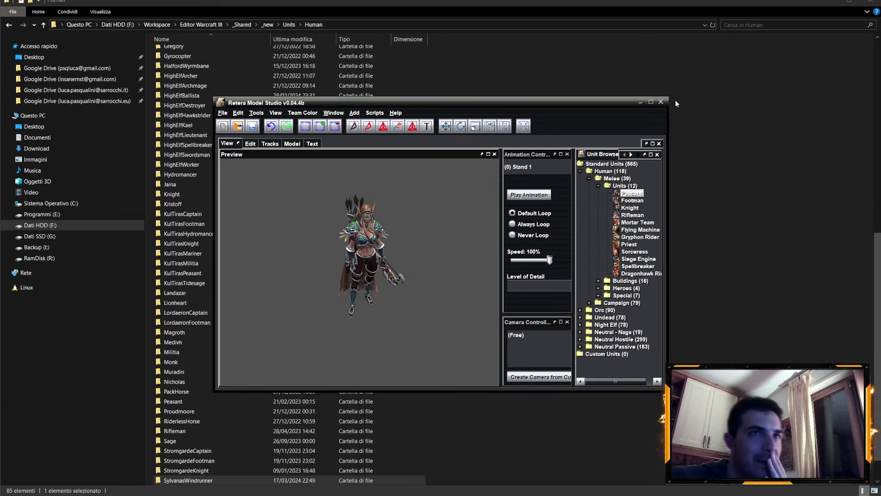
Close Model Studio without saving and switch to the rr_undead03.w3x Units\Human folder
{"action": "left_click", "coordinate": [660, 101]}
{"action": "left_click", "coordinate": [451, 270]}
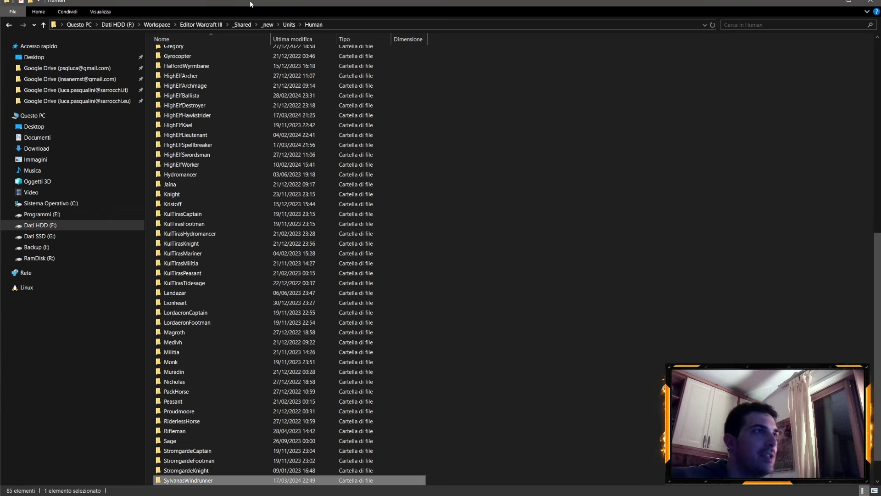
{"action": "left_click", "coordinate": [337, 26]}
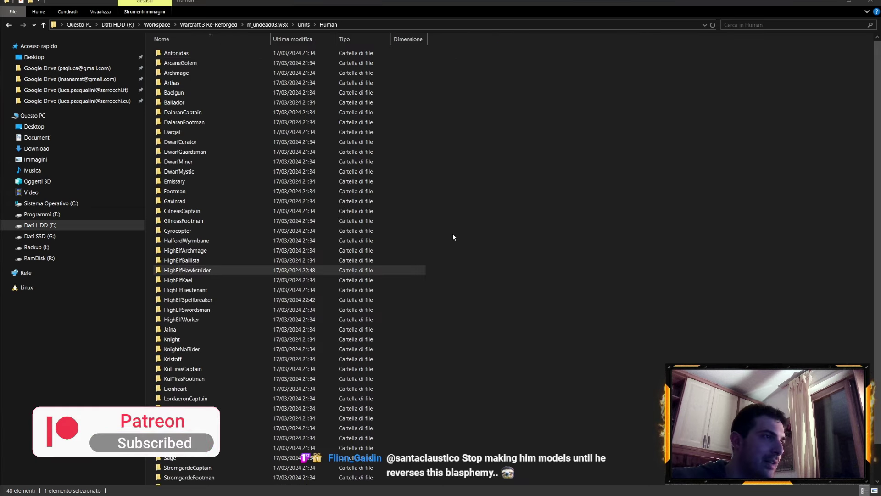
{"action": "left_click", "coordinate": [454, 214]}
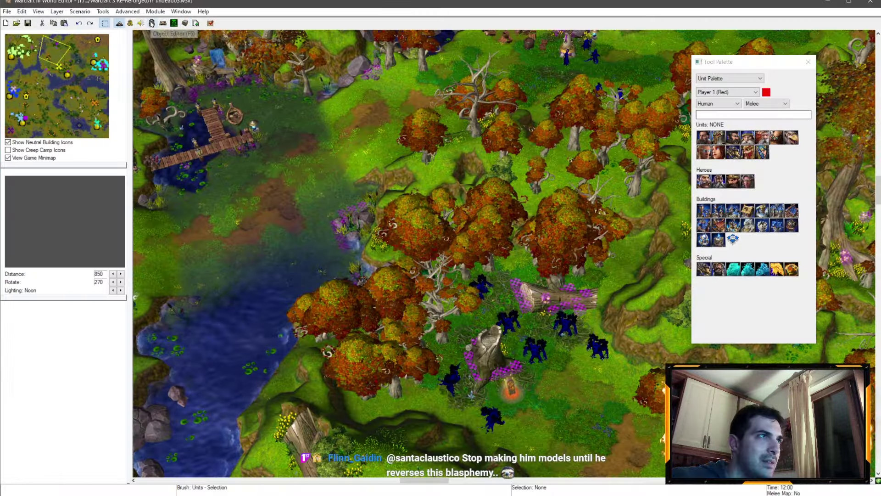
Select Sylvanas Windrunner under the Human campaign heroes in the Object Editor
{"action": "key", "text": "F6"}
{"action": "left_click", "coordinate": [28, 35]}
{"action": "scroll", "coordinate": [79, 280], "scroll_direction": "down", "scroll_amount": 1}
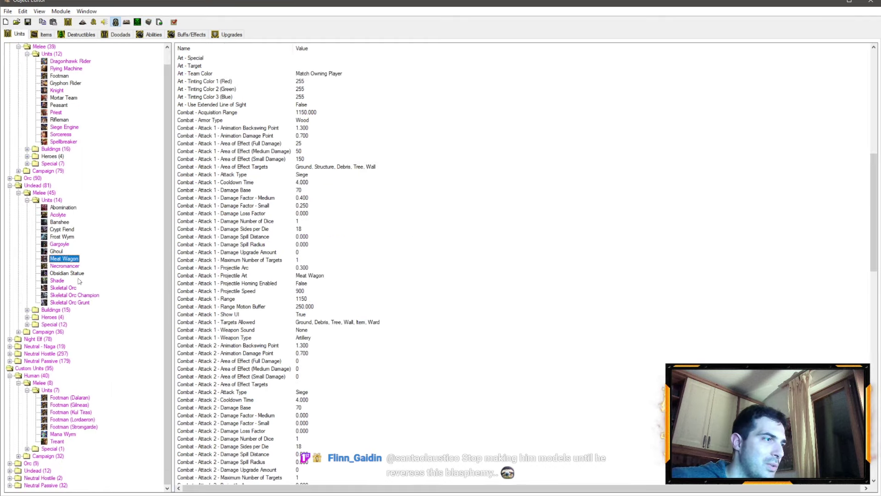
{"action": "scroll", "coordinate": [68, 263], "scroll_direction": "up", "scroll_amount": 1}
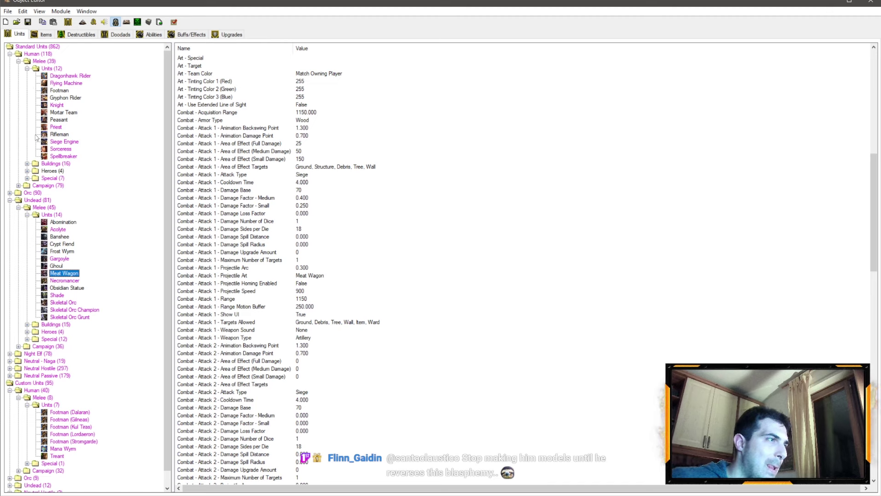
{"action": "left_click", "coordinate": [20, 185]}
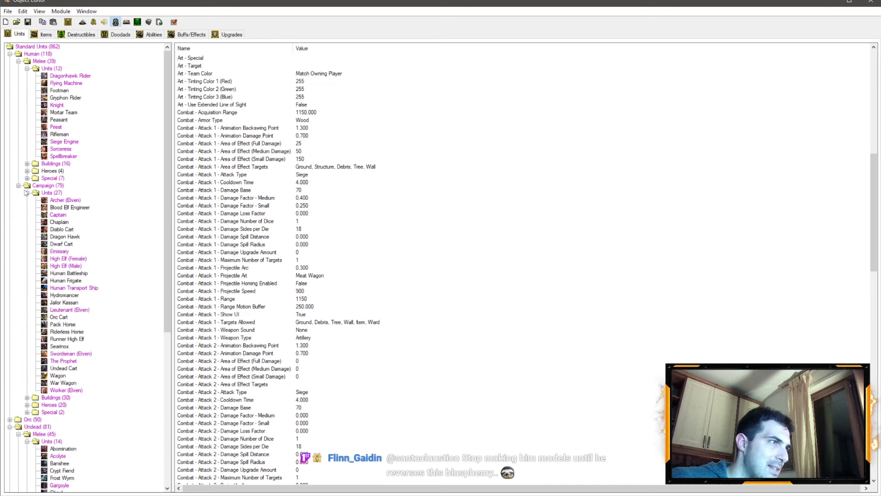
{"action": "left_click", "coordinate": [27, 405]}
{"action": "left_click", "coordinate": [79, 470]}
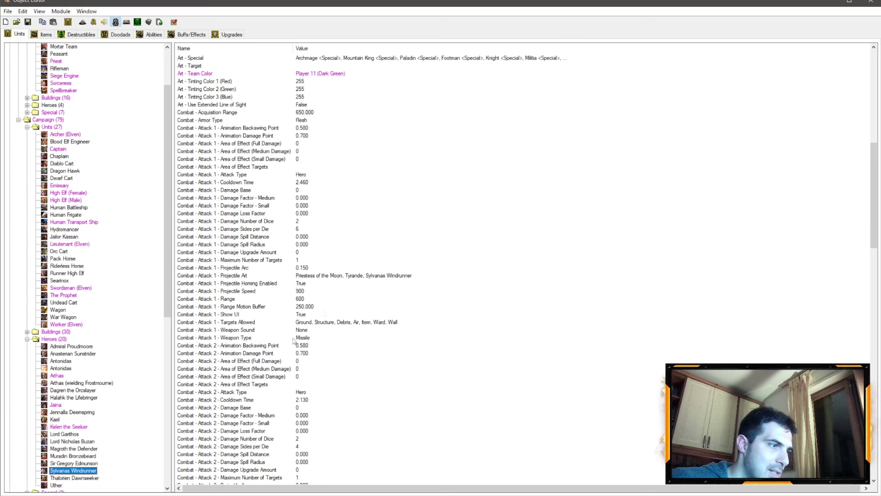
{"action": "scroll", "coordinate": [345, 138], "scroll_direction": "up", "scroll_amount": 13}
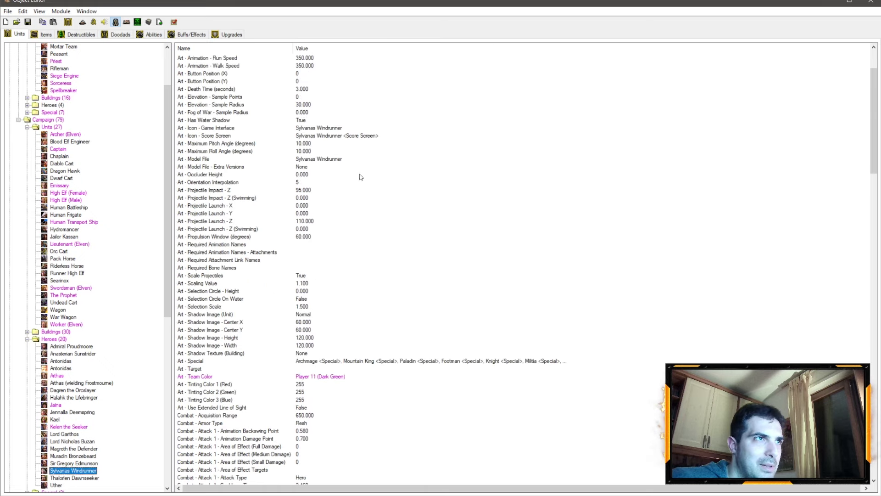
{"action": "scroll", "coordinate": [358, 177], "scroll_direction": "up", "scroll_amount": 3}
Inspect Sylvanas's icon and model file values, closing each without changes
{"action": "left_click", "coordinate": [310, 198]}
{"action": "double_click", "coordinate": [310, 198]}
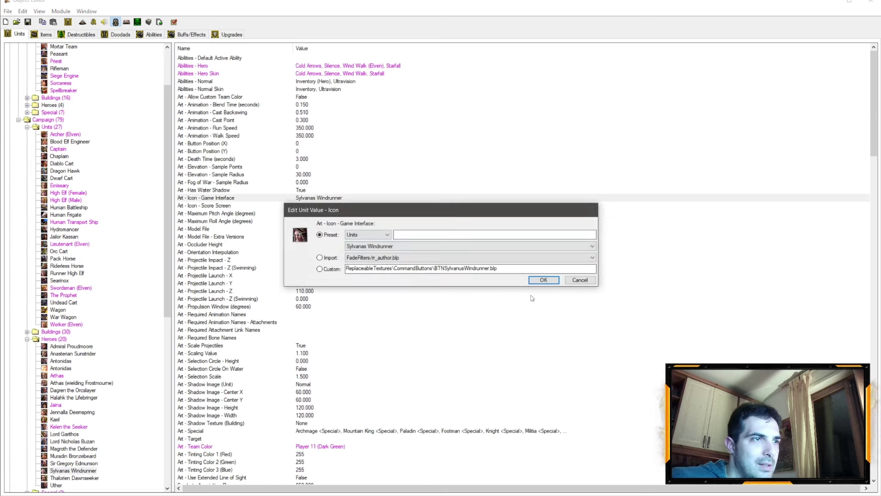
{"action": "left_click", "coordinate": [585, 280]}
{"action": "double_click", "coordinate": [374, 205]}
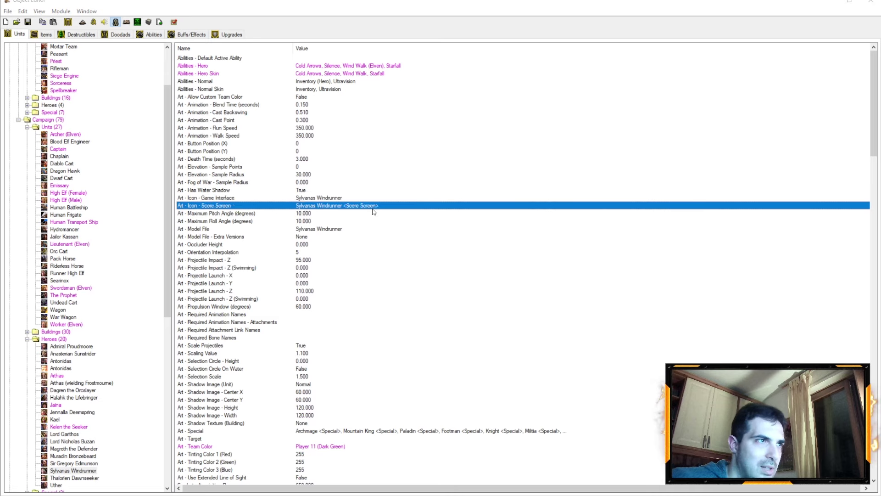
{"action": "key", "text": "Return"}
{"action": "key", "text": "Down"}
{"action": "key", "text": "Down"}
{"action": "key", "text": "Down"}
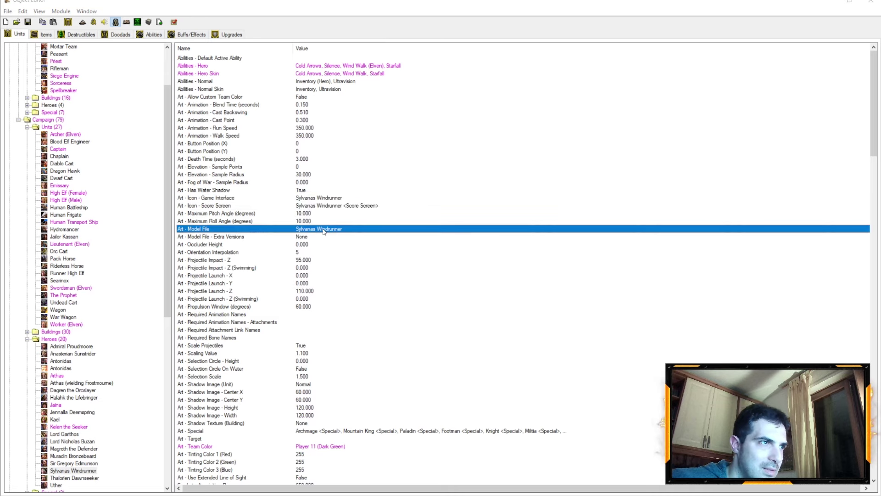
{"action": "key", "text": "Return"}
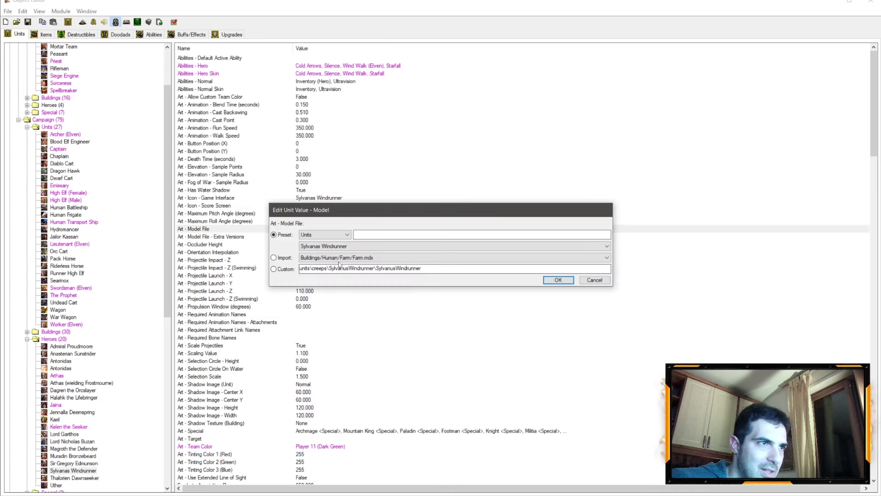
{"action": "left_click", "coordinate": [584, 283]}
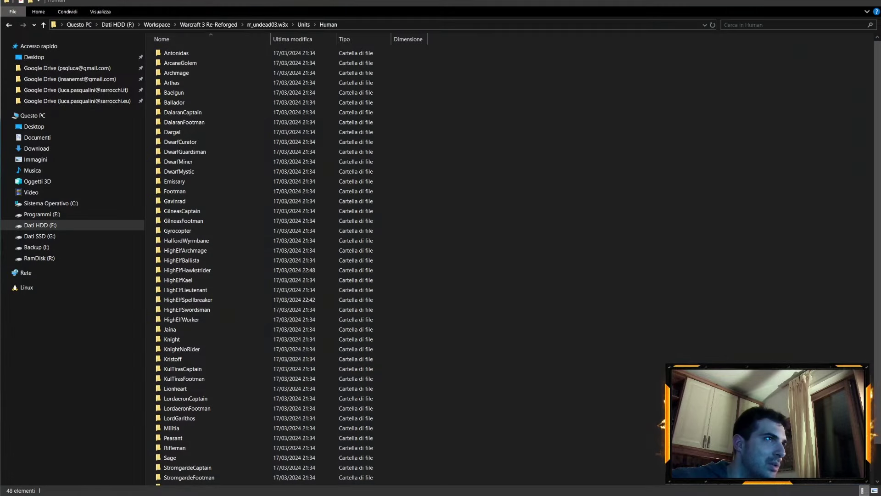
Paste the Sylvanas model folder into Units\Creeps and rename it SylvanusWindrunner
{"action": "key", "text": "alt+Up"}
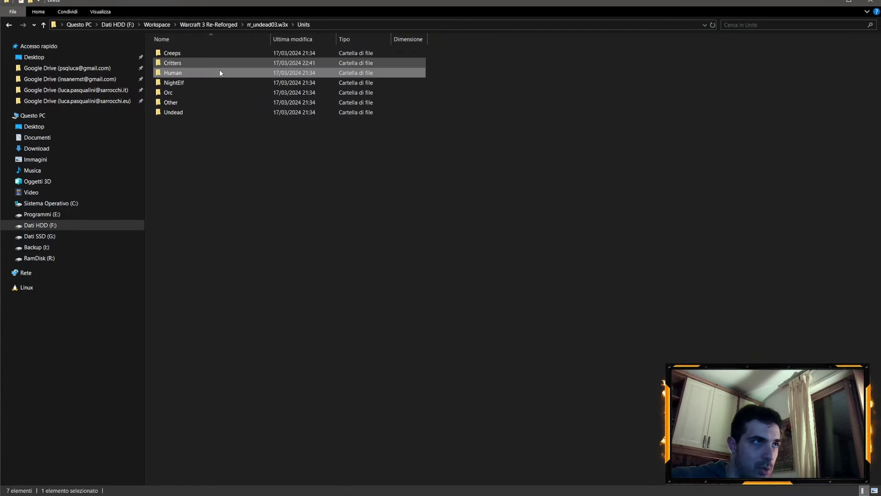
{"action": "double_click", "coordinate": [188, 56]}
{"action": "right_click", "coordinate": [274, 209]}
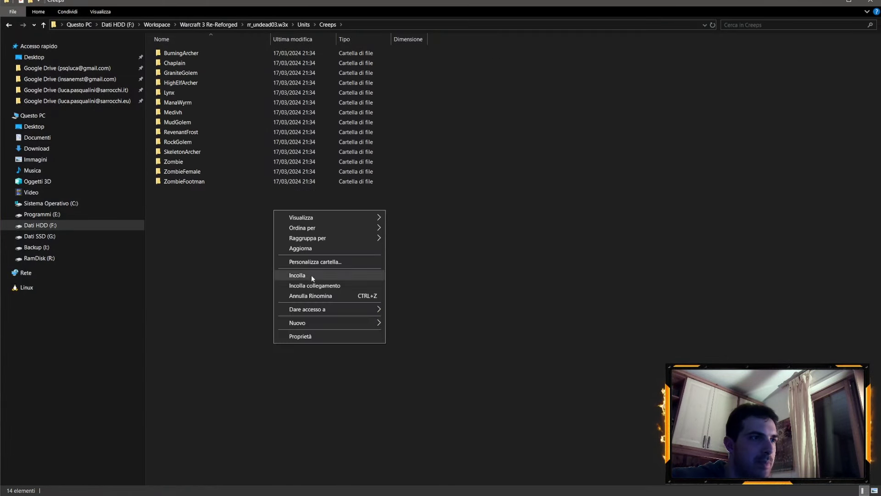
{"action": "key", "text": "Escape"}
{"action": "left_click", "coordinate": [186, 163]}
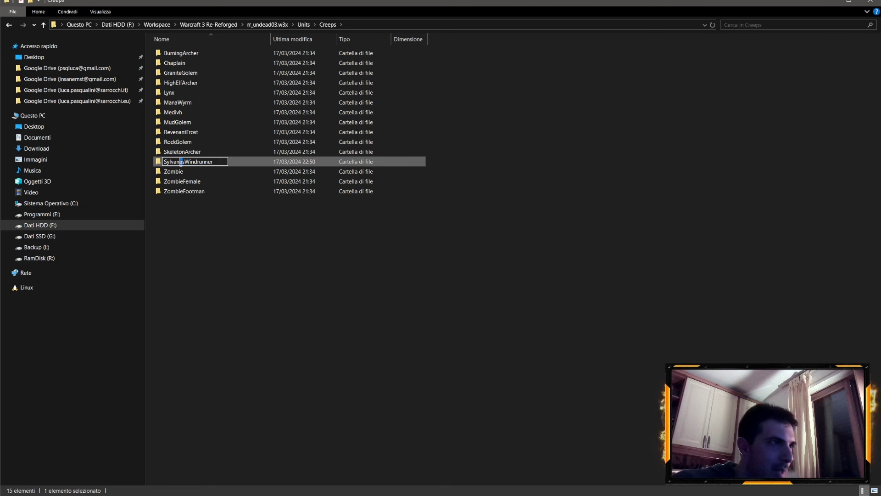
{"action": "key", "text": "BackSpace"}
{"action": "type", "text": "u"}
{"action": "key", "text": "Return"}
Rename the main and NoGlow .mdx files to Sylvanus, then return to World Editor
{"action": "double_click", "coordinate": [195, 162]}
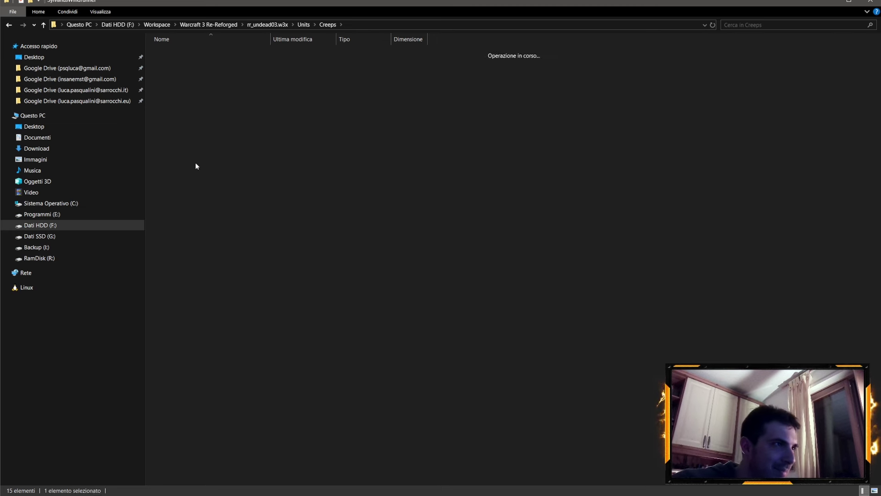
{"action": "left_click", "coordinate": [190, 54]}
{"action": "left_click", "coordinate": [183, 53]}
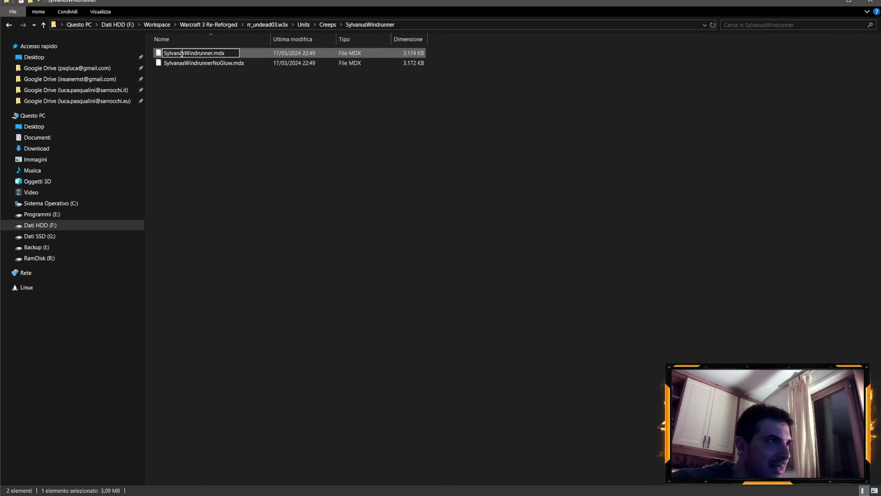
{"action": "key", "text": "Delete"}
{"action": "type", "text": "u"}
{"action": "key", "text": "Return"}
{"action": "left_click", "coordinate": [183, 53]}
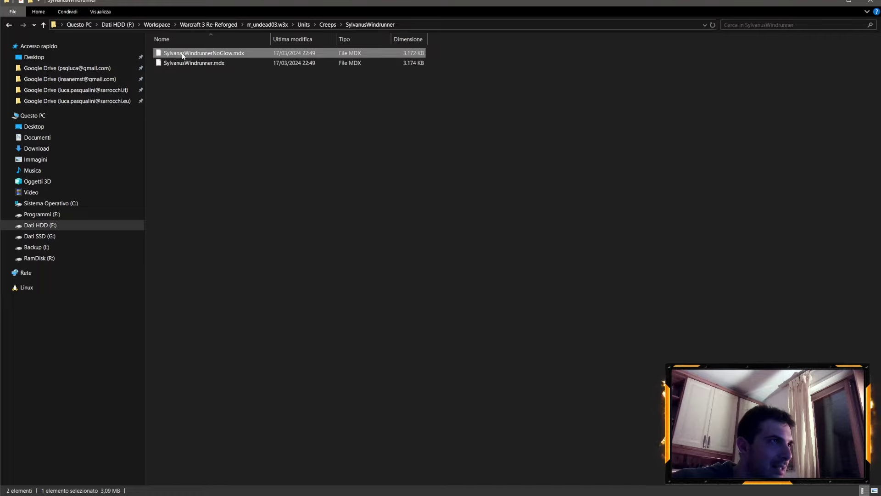
{"action": "type", "text": "u"}
{"action": "key", "text": "Return"}
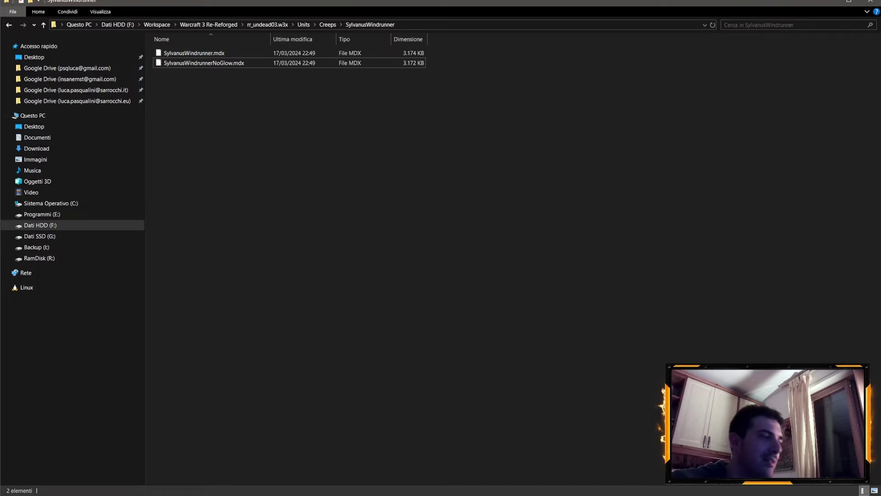
{"action": "left_click", "coordinate": [21, 478]}
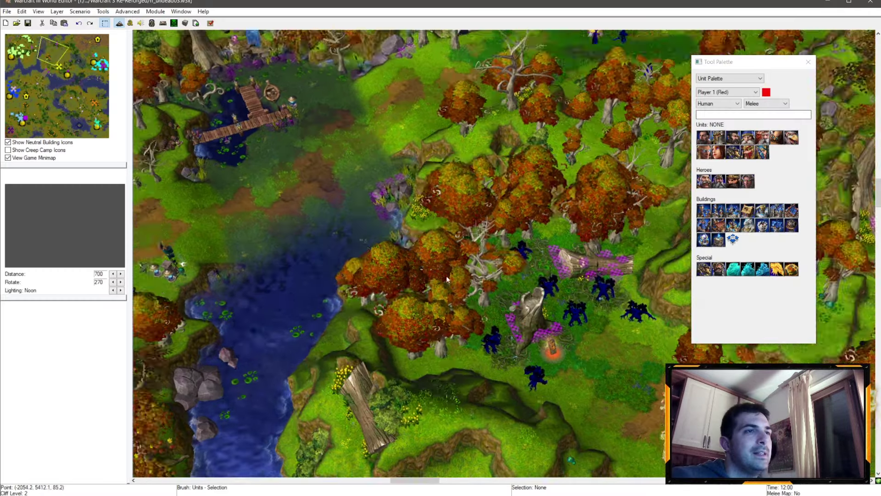
Pan across the map's bases using the minimap, then save the map with Ctrl+S
{"action": "middle_click_drag", "start_coordinate": [446, 276], "coordinate": [199, 157]}
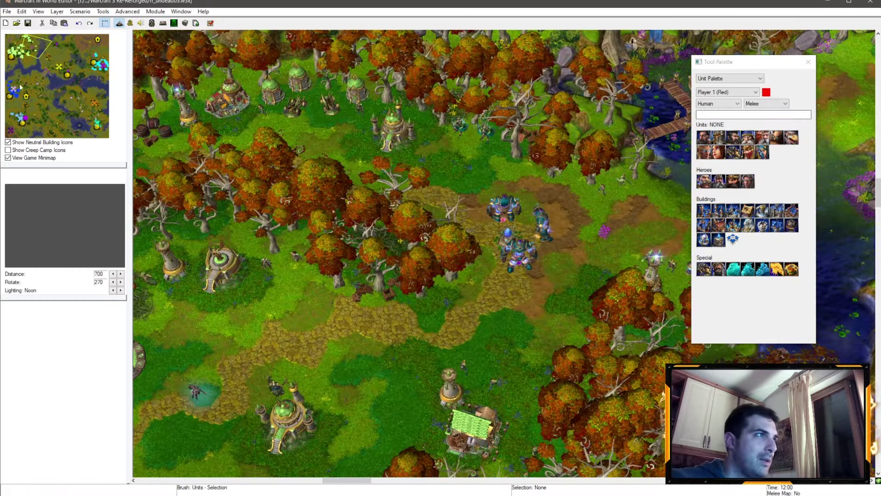
{"action": "left_click_drag", "start_coordinate": [20, 86], "coordinate": [92, 112]}
{"action": "key", "text": "ctrl+s"}
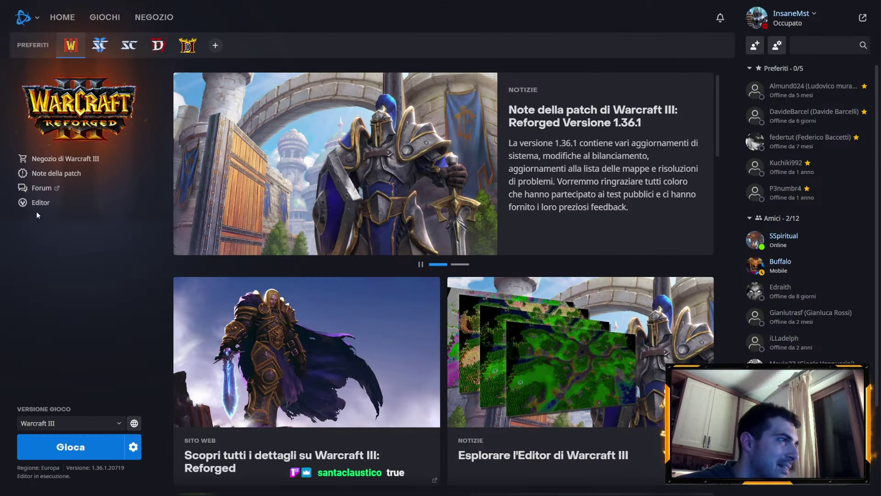
Relaunch the Warcraft III World Editor from the Battle.net launcher
{"action": "left_click", "coordinate": [38, 204]}
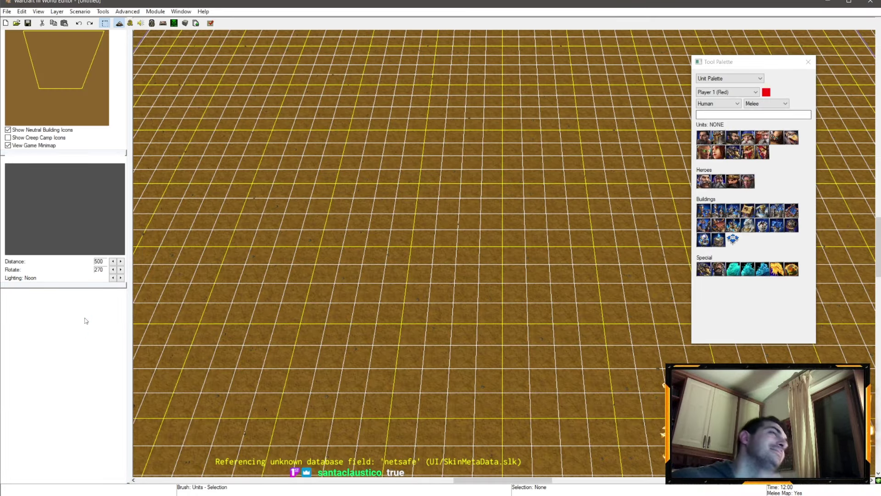
{"action": "left_click", "coordinate": [6, 12]}
Reload the recent map and pan to the fountain base to see the Sylvanas hero
{"action": "left_click", "coordinate": [68, 132]}
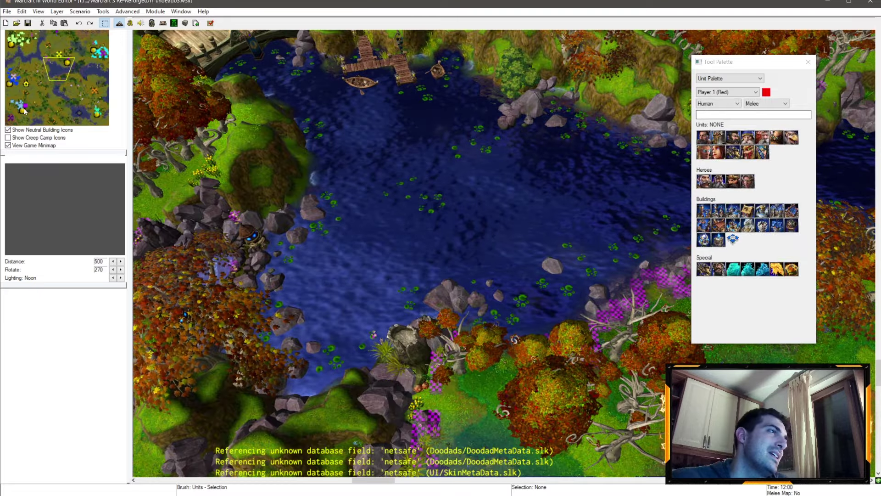
{"action": "left_click_drag", "start_coordinate": [23, 109], "coordinate": [21, 51]}
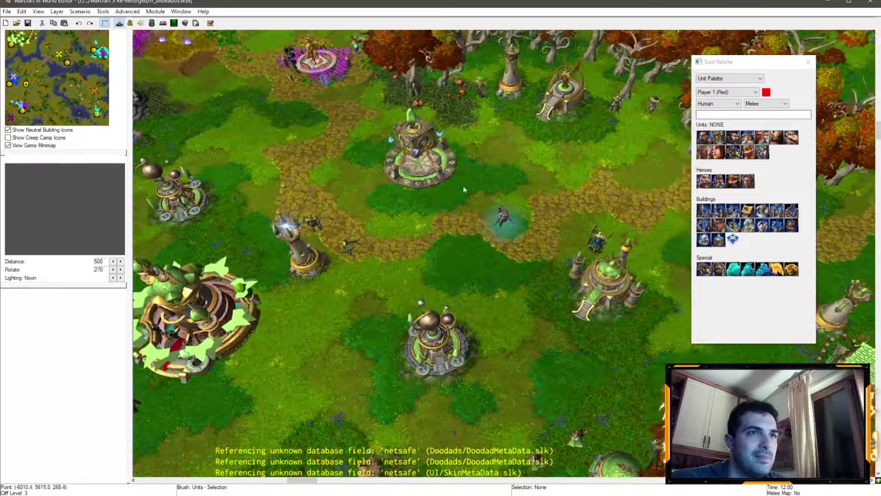
{"action": "scroll", "coordinate": [463, 187], "scroll_direction": "up", "scroll_amount": 8}
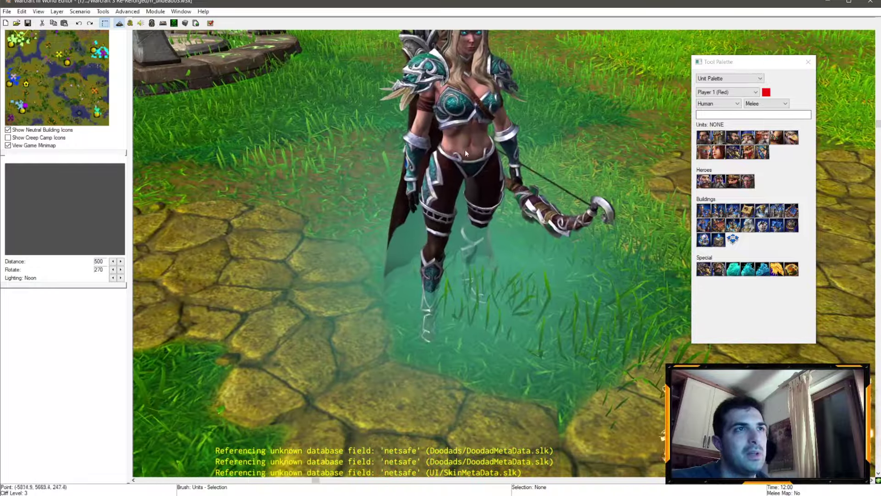
{"action": "scroll", "coordinate": [465, 207], "scroll_direction": "up", "scroll_amount": 5}
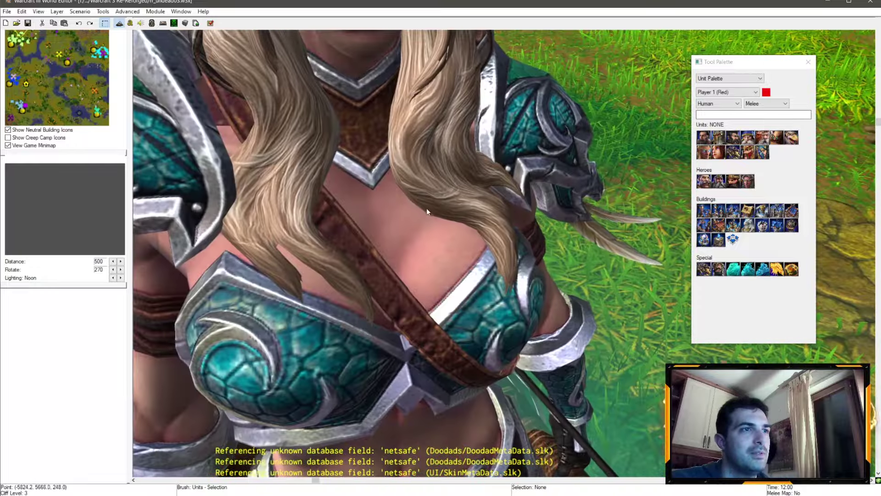
{"action": "scroll", "coordinate": [426, 208], "scroll_direction": "down", "scroll_amount": 3}
{"action": "scroll", "coordinate": [429, 234], "scroll_direction": "up", "scroll_amount": 4}
{"action": "scroll", "coordinate": [441, 254], "scroll_direction": "up", "scroll_amount": 3}
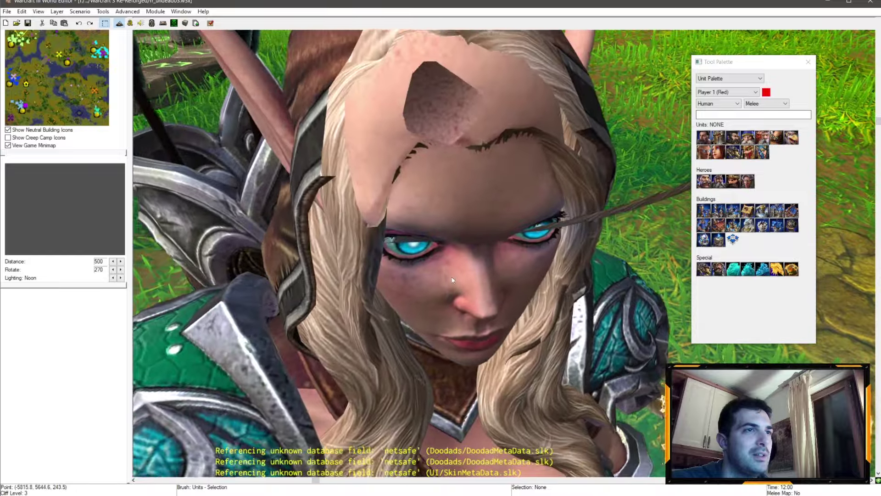
{"action": "scroll", "coordinate": [429, 243], "scroll_direction": "down", "scroll_amount": 6}
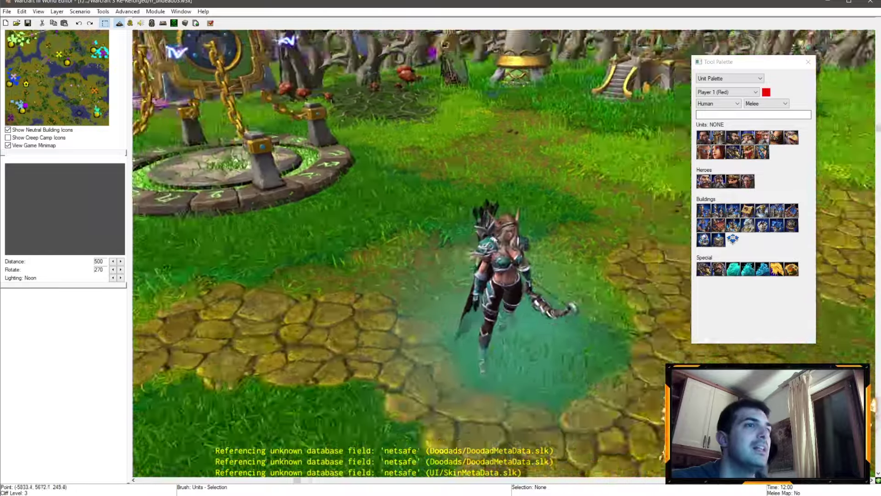
{"action": "scroll", "coordinate": [476, 225], "scroll_direction": "down", "scroll_amount": 4}
{"action": "scroll", "coordinate": [476, 225], "scroll_direction": "down", "scroll_amount": 4}
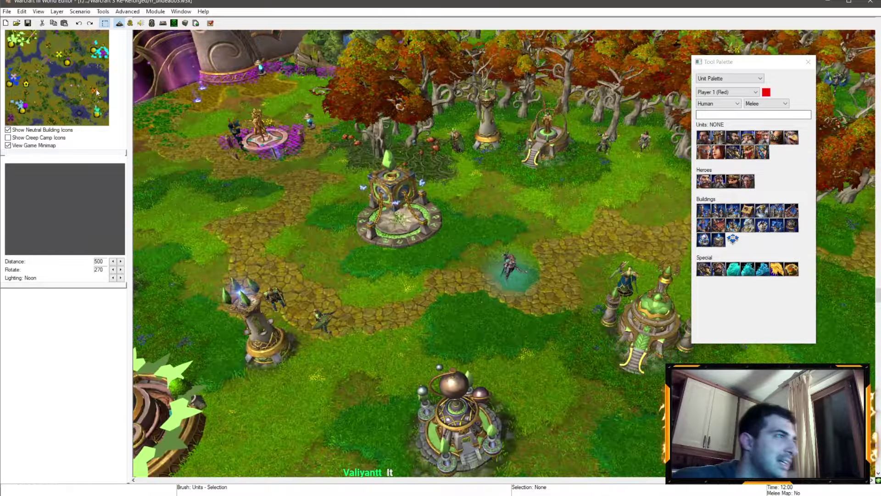
{"action": "left_click", "coordinate": [97, 92]}
{"action": "scroll", "coordinate": [292, 159], "scroll_direction": "down", "scroll_amount": 3}
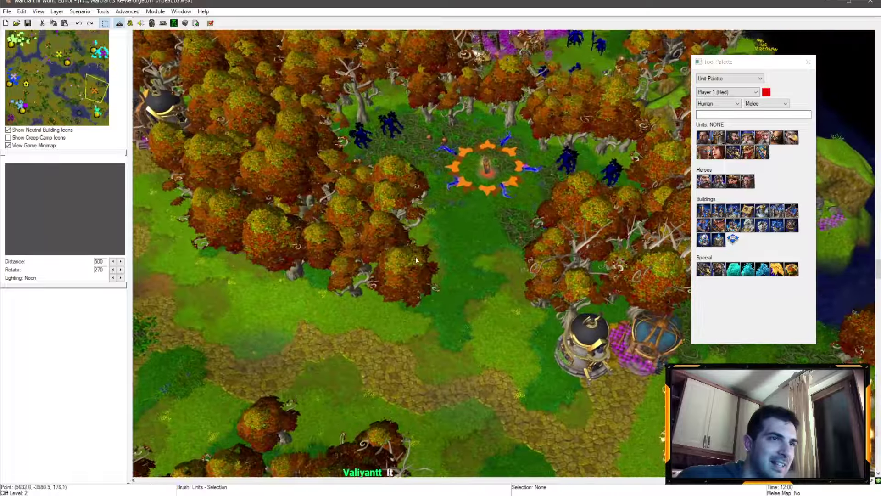
{"action": "mouse_move", "coordinate": [415, 256]}
{"action": "middle_mouse_down"}
{"action": "mouse_move", "coordinate": [590, 258]}
{"action": "mouse_move", "coordinate": [537, 164]}
{"action": "middle_mouse_up"}
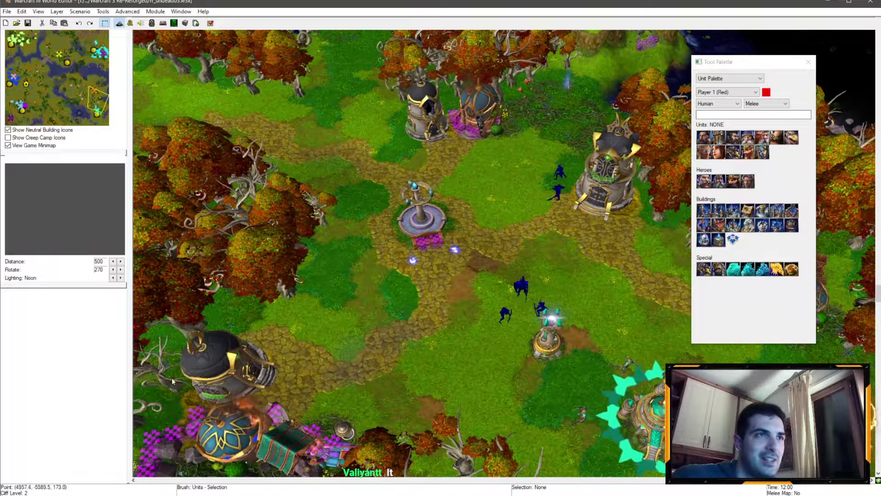
{"action": "left_click", "coordinate": [81, 52]}
{"action": "scroll", "coordinate": [498, 336], "scroll_direction": "up", "scroll_amount": 3}
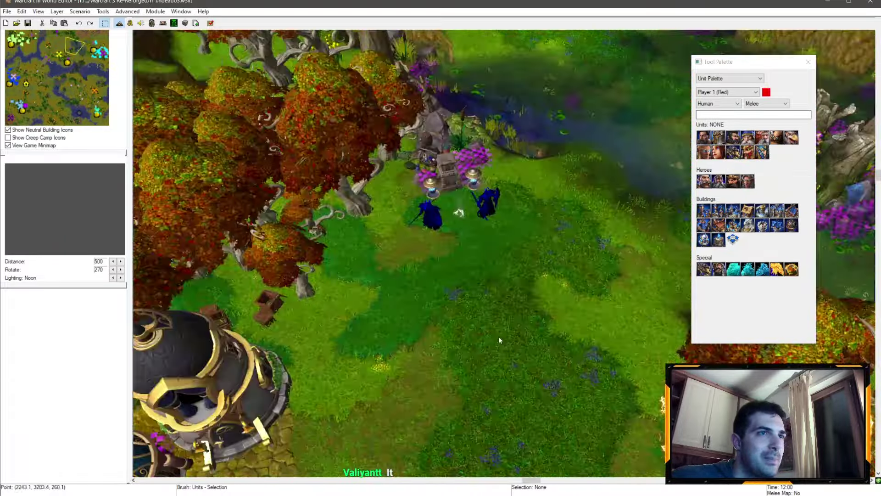
{"action": "scroll", "coordinate": [389, 251], "scroll_direction": "up", "scroll_amount": 3}
{"action": "scroll", "coordinate": [388, 247], "scroll_direction": "up", "scroll_amount": 3}
{"action": "scroll", "coordinate": [436, 325], "scroll_direction": "up", "scroll_amount": 3}
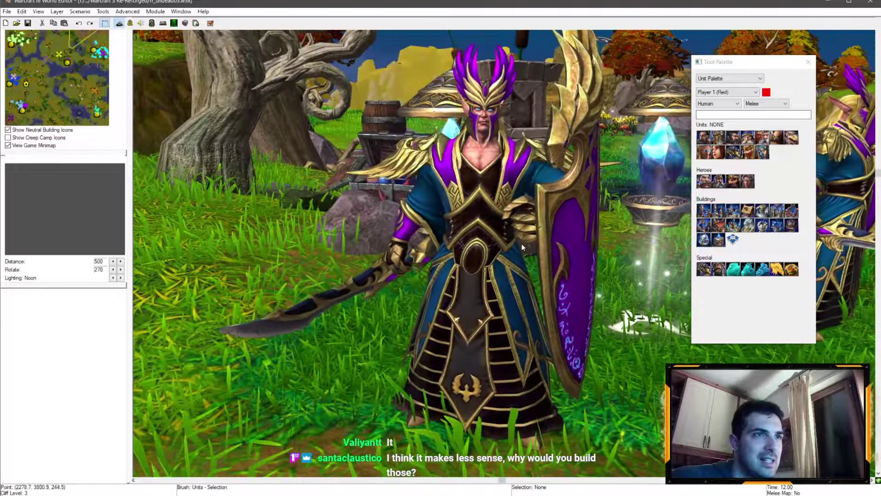
{"action": "middle_click_drag", "start_coordinate": [521, 243], "coordinate": [429, 223]}
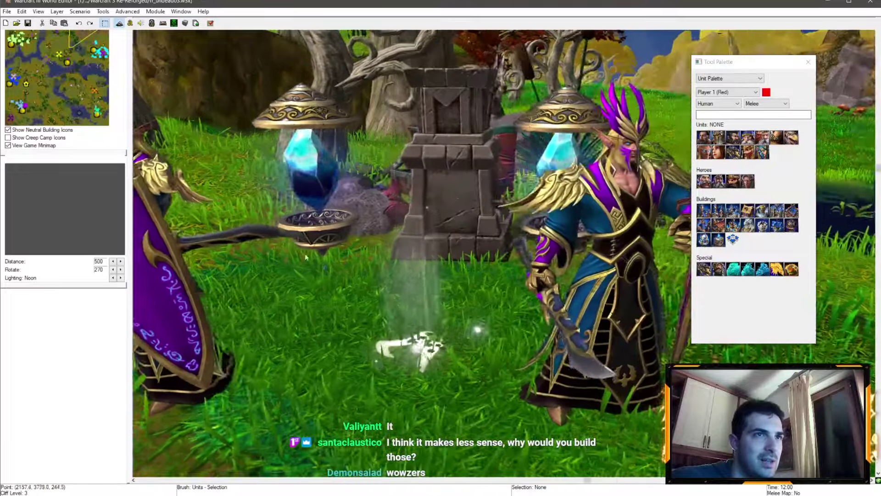
{"action": "scroll", "coordinate": [376, 222], "scroll_direction": "down", "scroll_amount": 3}
{"action": "scroll", "coordinate": [433, 290], "scroll_direction": "down", "scroll_amount": 3}
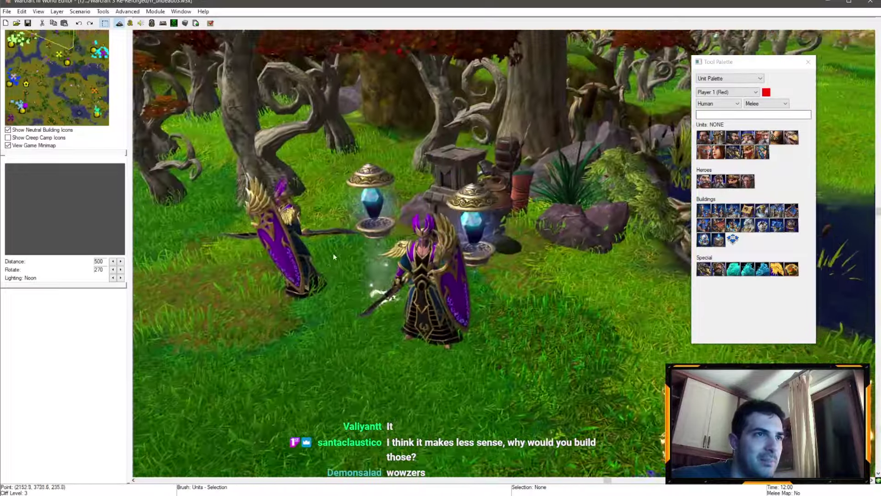
{"action": "scroll", "coordinate": [433, 290], "scroll_direction": "down", "scroll_amount": 3}
{"action": "scroll", "coordinate": [153, 100], "scroll_direction": "up", "scroll_amount": 1}
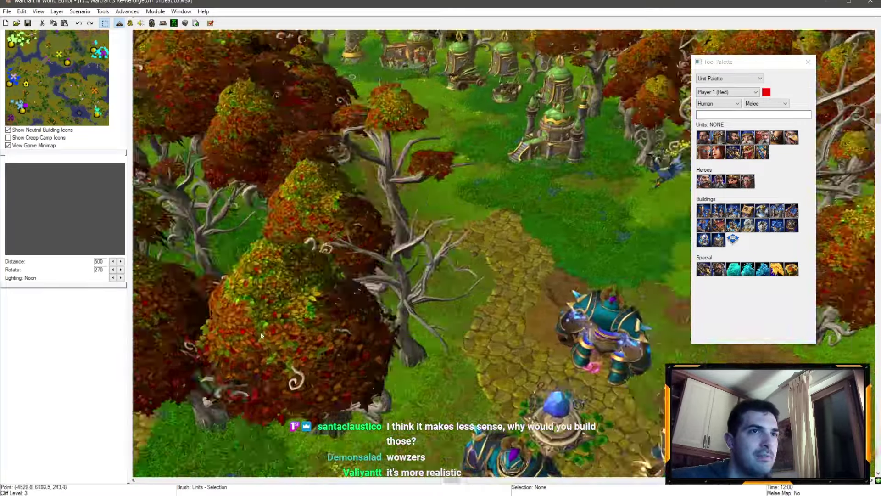
{"action": "middle_click_drag", "start_coordinate": [466, 283], "coordinate": [486, 274]}
{"action": "scroll", "coordinate": [486, 274], "scroll_direction": "up", "scroll_amount": 5}
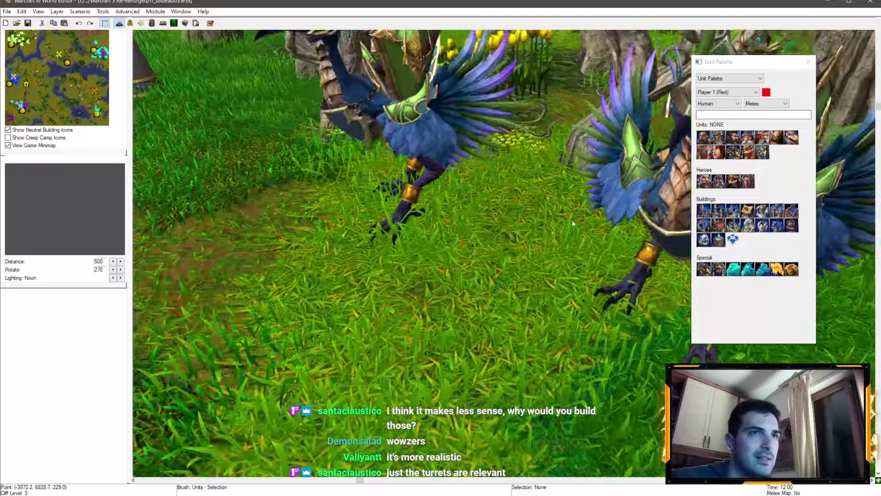
{"action": "middle_click_drag", "start_coordinate": [576, 227], "coordinate": [487, 141]}
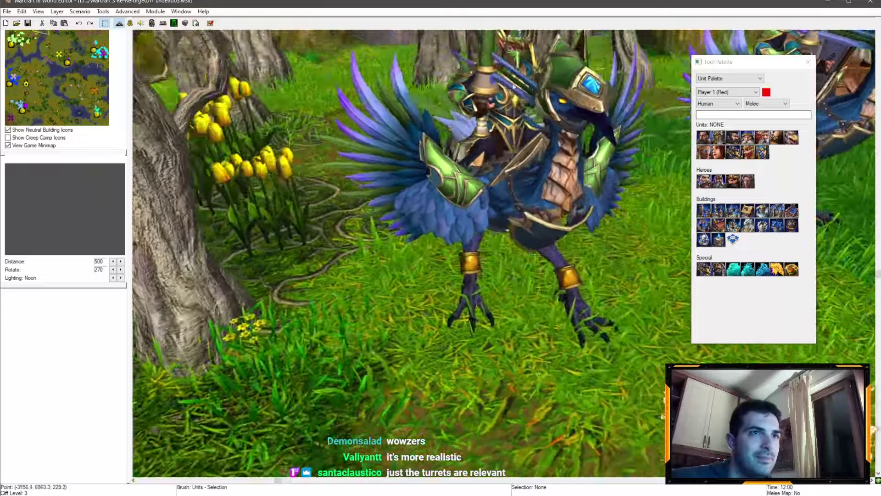
{"action": "mouse_move", "coordinate": [631, 130]}
{"action": "middle_mouse_down"}
{"action": "mouse_move", "coordinate": [380, 61]}
{"action": "mouse_move", "coordinate": [386, 156]}
{"action": "mouse_move", "coordinate": [604, 223]}
{"action": "middle_mouse_up"}
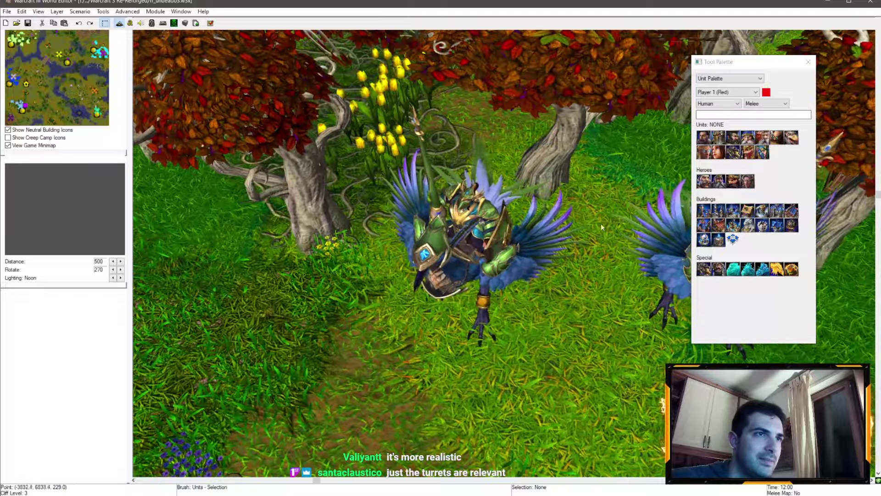
{"action": "scroll", "coordinate": [601, 223], "scroll_direction": "down", "scroll_amount": 3}
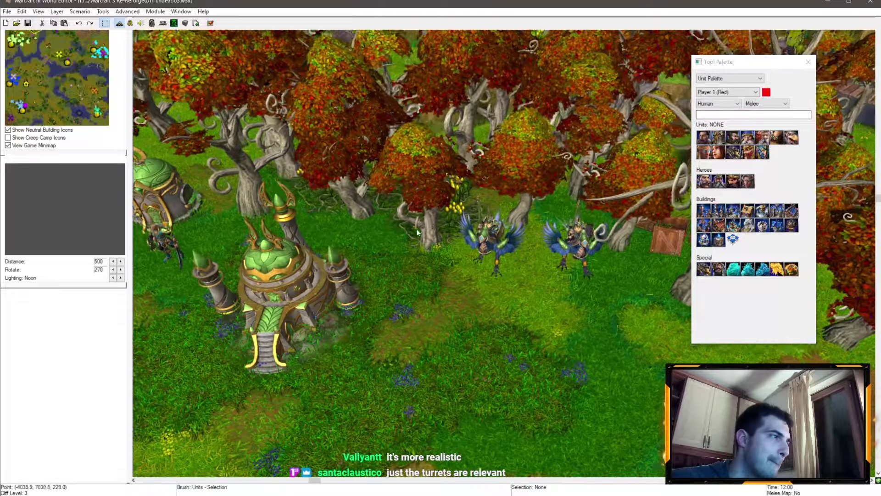
{"action": "middle_click_drag", "start_coordinate": [418, 231], "coordinate": [461, 212]}
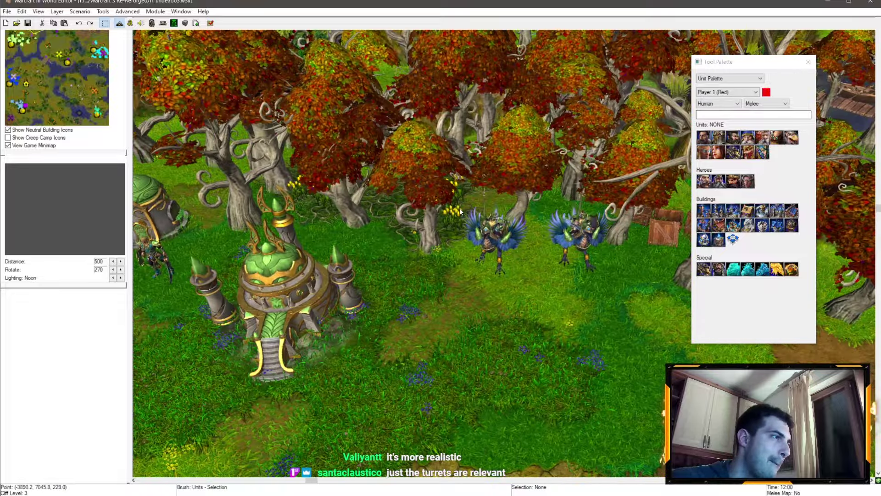
{"action": "scroll", "coordinate": [318, 242], "scroll_direction": "down", "scroll_amount": 3}
{"action": "scroll", "coordinate": [289, 235], "scroll_direction": "down", "scroll_amount": 2}
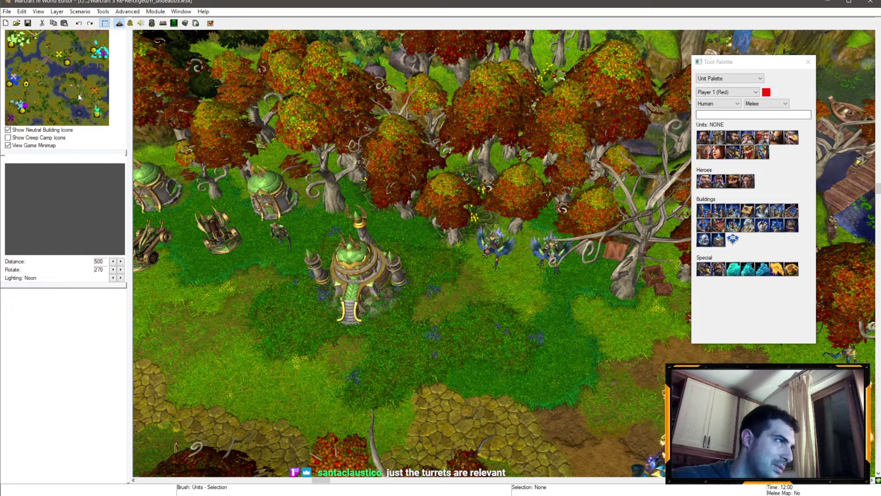
{"action": "mouse_move", "coordinate": [78, 94]}
{"action": "left_mouse_down"}
{"action": "mouse_move", "coordinate": [94, 109]}
{"action": "mouse_move", "coordinate": [94, 101]}
{"action": "left_mouse_up"}
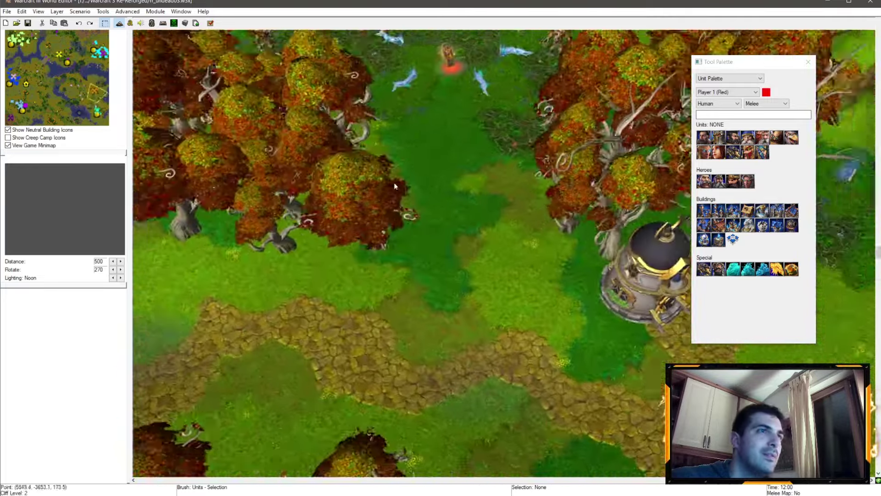
{"action": "left_click_drag", "start_coordinate": [94, 102], "coordinate": [94, 93]}
{"action": "scroll", "coordinate": [493, 338], "scroll_direction": "up", "scroll_amount": 3}
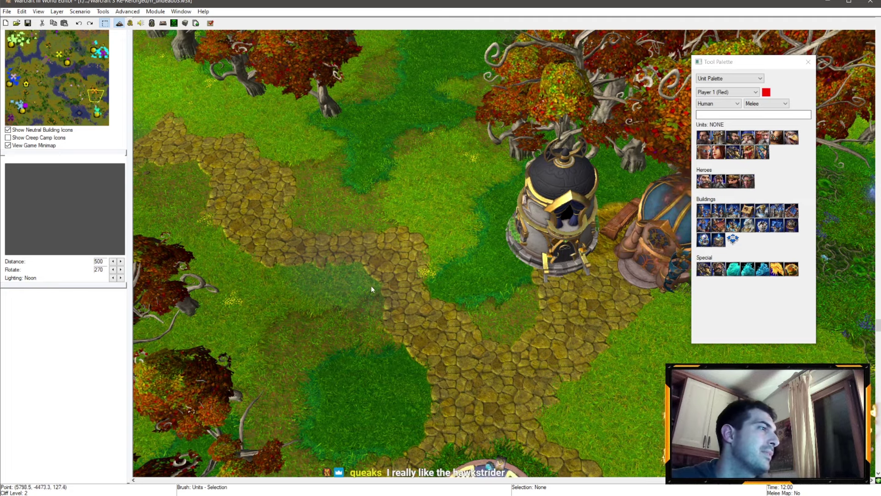
{"action": "right_click_drag", "start_coordinate": [370, 286], "coordinate": [337, 144]}
{"action": "scroll", "coordinate": [337, 144], "scroll_direction": "up", "scroll_amount": 2}
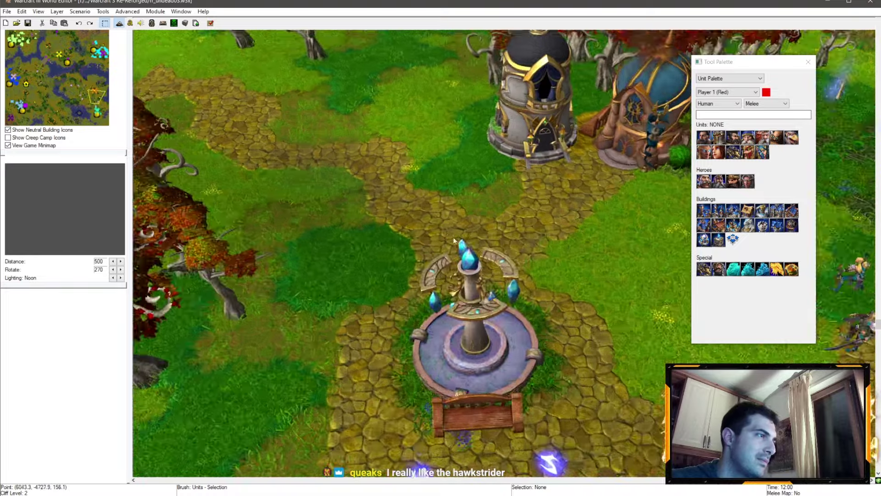
{"action": "scroll", "coordinate": [398, 162], "scroll_direction": "down", "scroll_amount": 2}
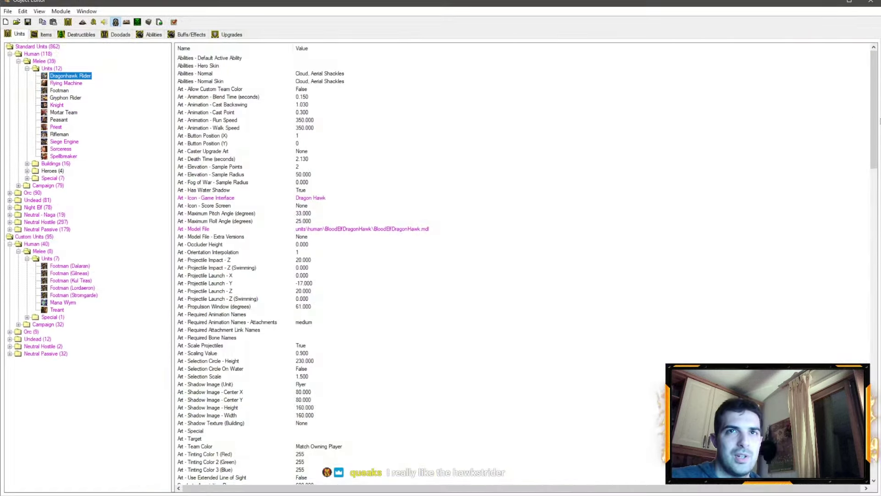
Set Elven Building (0)'s Art - Model File to the Silvermoon village building model
{"action": "left_click_drag", "start_coordinate": [878, 117], "coordinate": [452, 117]}
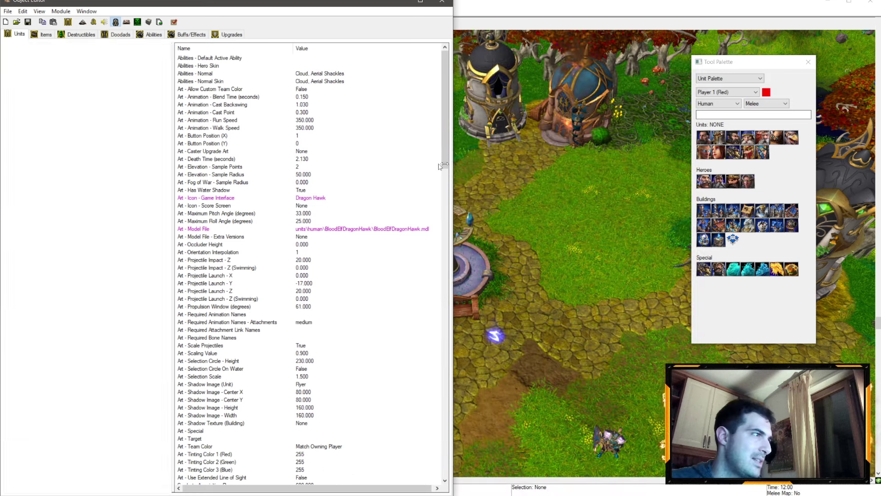
{"action": "left_click", "coordinate": [119, 35]}
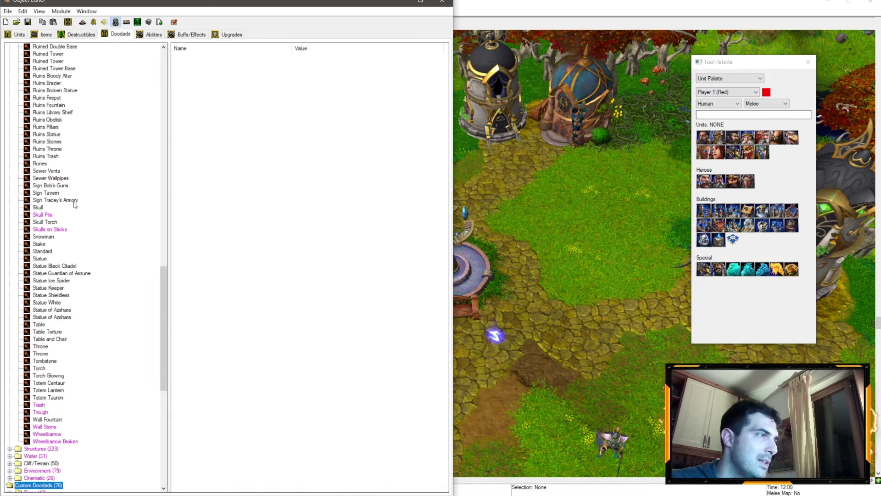
{"action": "scroll", "coordinate": [66, 251], "scroll_direction": "down", "scroll_amount": 7}
{"action": "scroll", "coordinate": [55, 309], "scroll_direction": "down", "scroll_amount": 7}
{"action": "scroll", "coordinate": [43, 393], "scroll_direction": "down", "scroll_amount": 1}
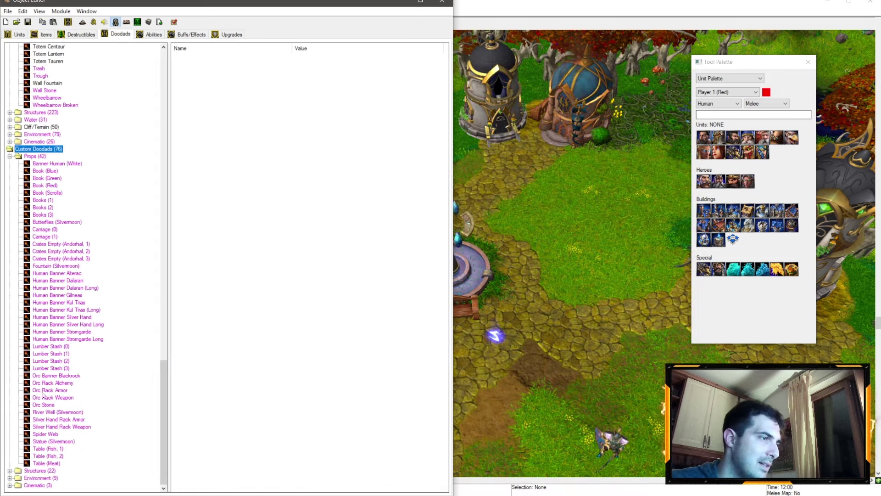
{"action": "left_click", "coordinate": [79, 34]}
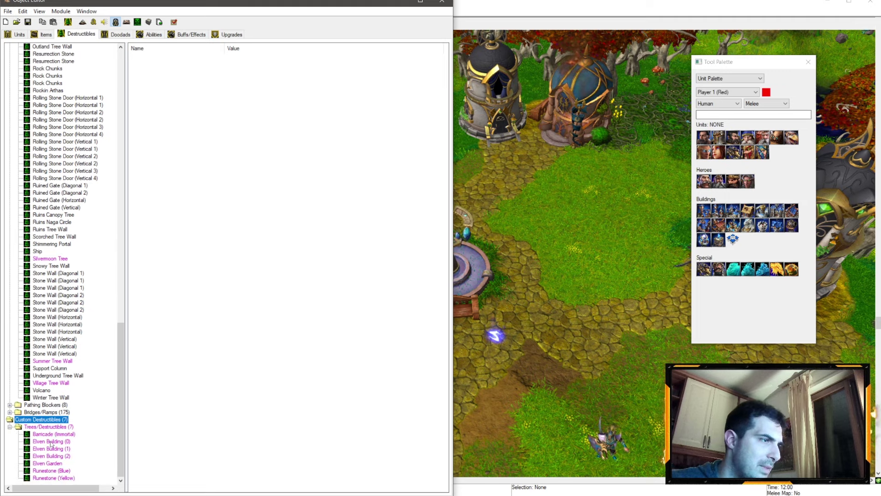
{"action": "left_click", "coordinate": [51, 442]}
{"action": "left_click", "coordinate": [253, 159]}
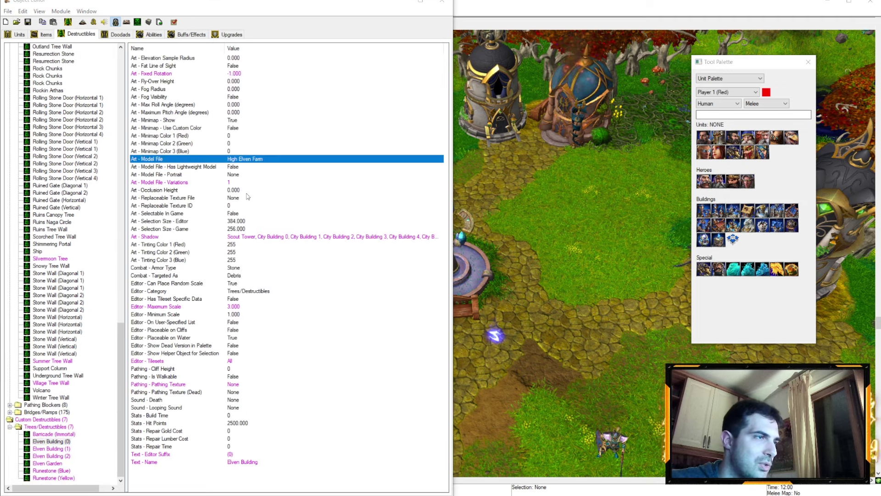
{"action": "key", "text": "Return"}
{"action": "left_click", "coordinate": [174, 259]}
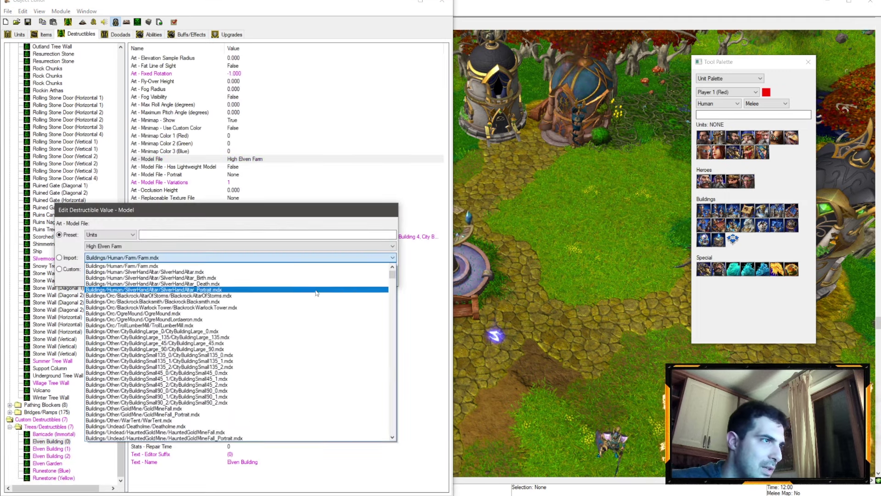
{"action": "left_click_drag", "start_coordinate": [390, 276], "coordinate": [411, 353]}
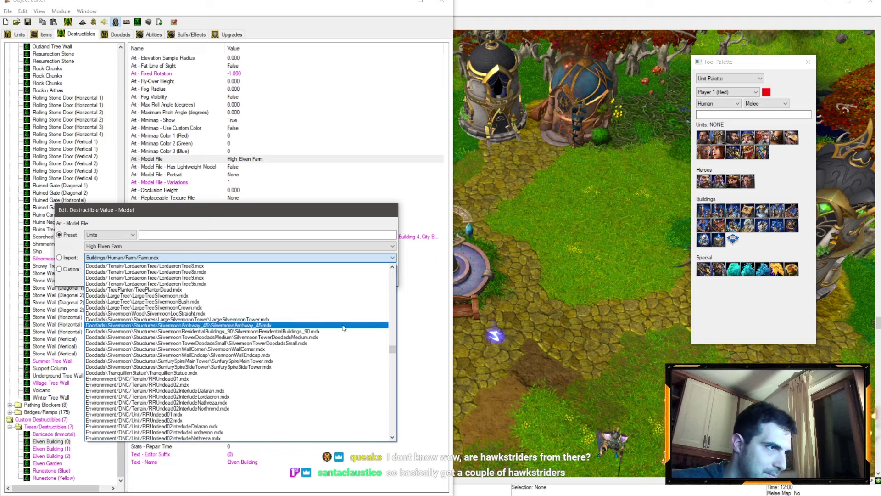
{"action": "scroll", "coordinate": [315, 314], "scroll_direction": "down", "scroll_amount": 5}
{"action": "scroll", "coordinate": [335, 324], "scroll_direction": "down", "scroll_amount": 5}
{"action": "scroll", "coordinate": [365, 338], "scroll_direction": "down", "scroll_amount": 5}
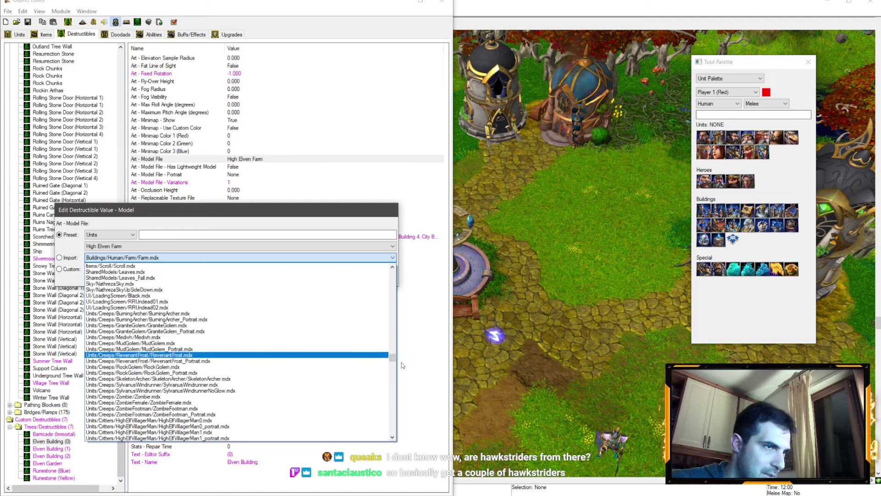
{"action": "mouse_move", "coordinate": [392, 353]}
{"action": "left_mouse_down"}
{"action": "mouse_move", "coordinate": [391, 386]}
{"action": "mouse_move", "coordinate": [388, 305]}
{"action": "mouse_move", "coordinate": [391, 343]}
{"action": "left_mouse_up"}
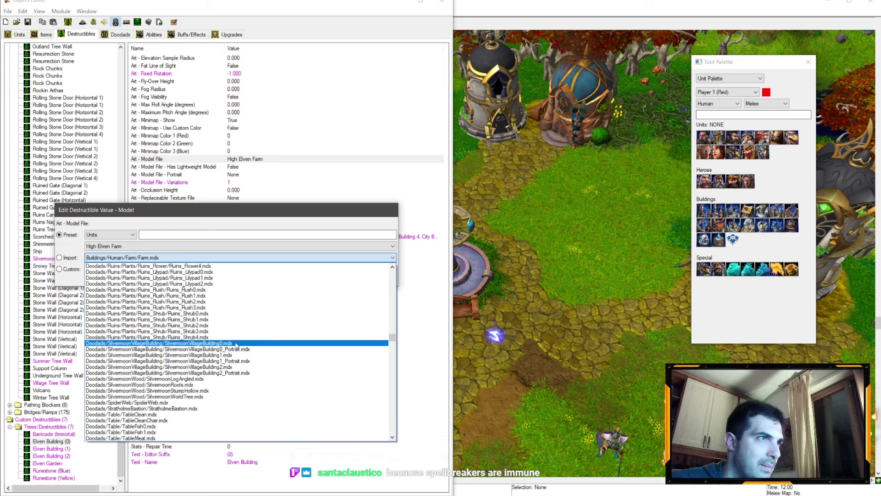
{"action": "left_click", "coordinate": [236, 344]}
{"action": "left_click", "coordinate": [343, 281]}
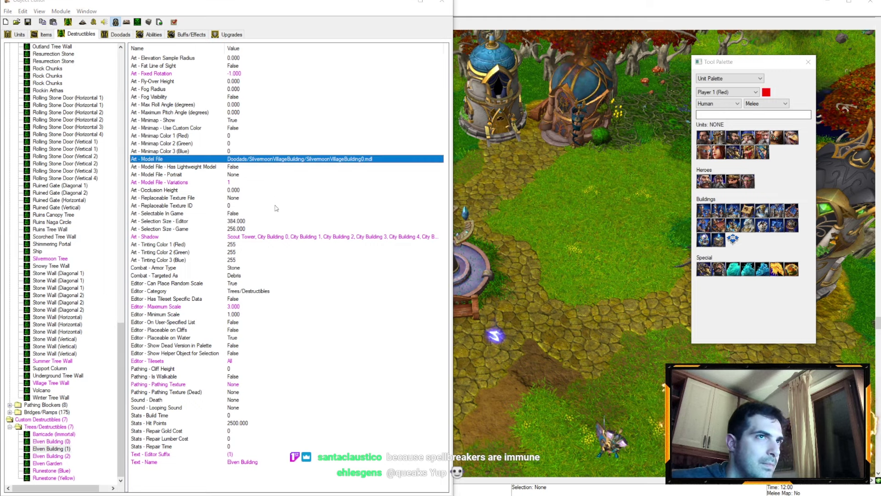
{"action": "key", "text": "Return"}
{"action": "key", "text": "Return"}
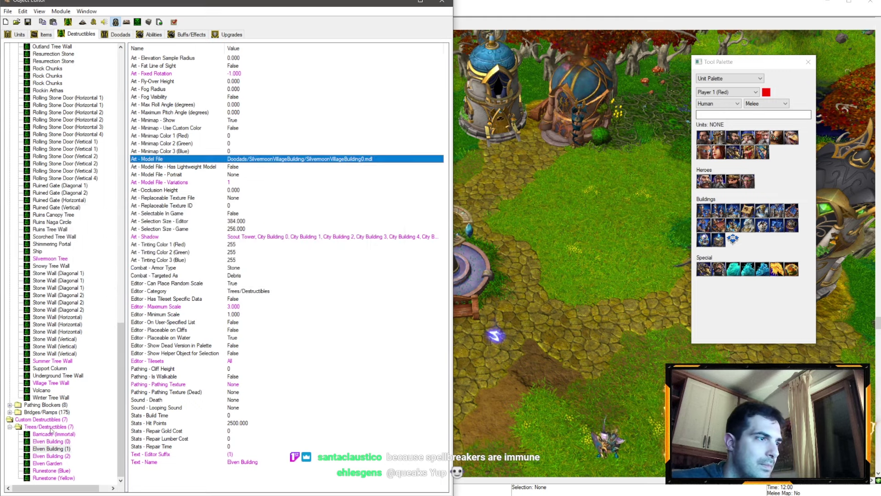
{"action": "left_click", "coordinate": [326, 160]}
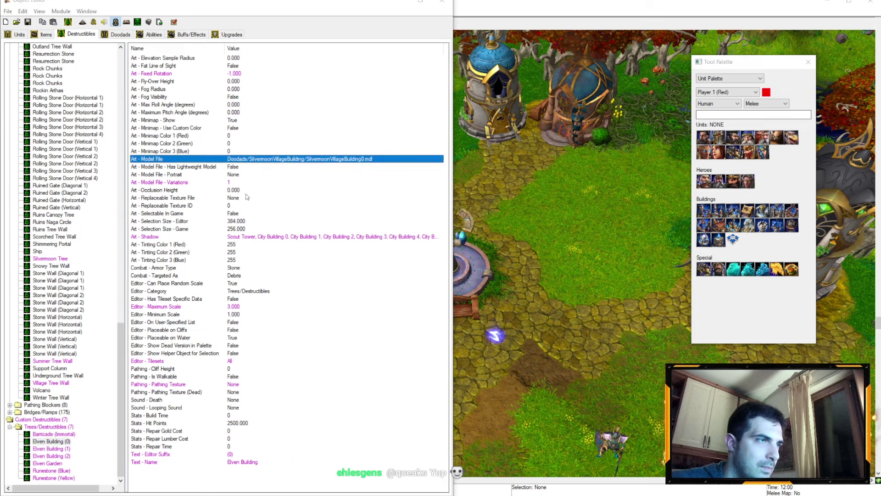
{"action": "key", "text": "Return"}
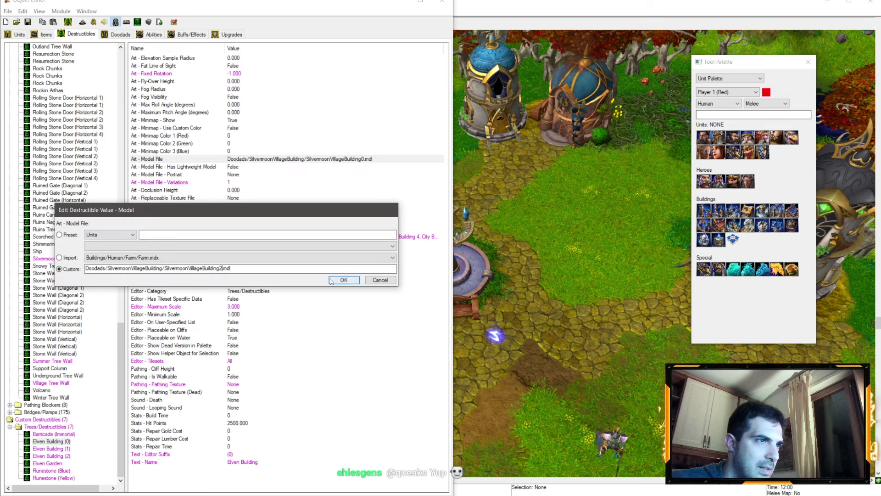
{"action": "left_click", "coordinate": [331, 281]}
Paste the Silvermoon building model path into Elven Building (2), then close the Object Editor
{"action": "left_click", "coordinate": [66, 457]}
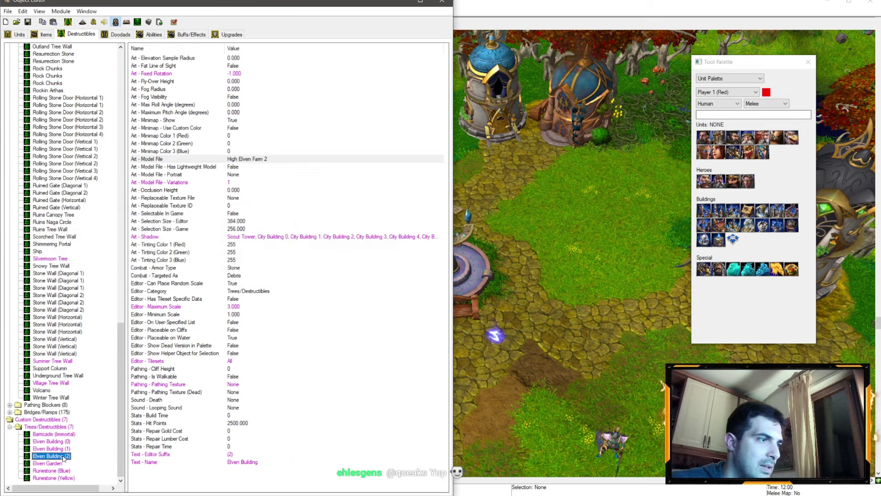
{"action": "left_click", "coordinate": [274, 160]}
{"action": "type", "text": "Doodads/SilvermoonVillageBuilding/SilvermoonVillageBuilding0.mdl"}
{"action": "key", "text": "Return"}
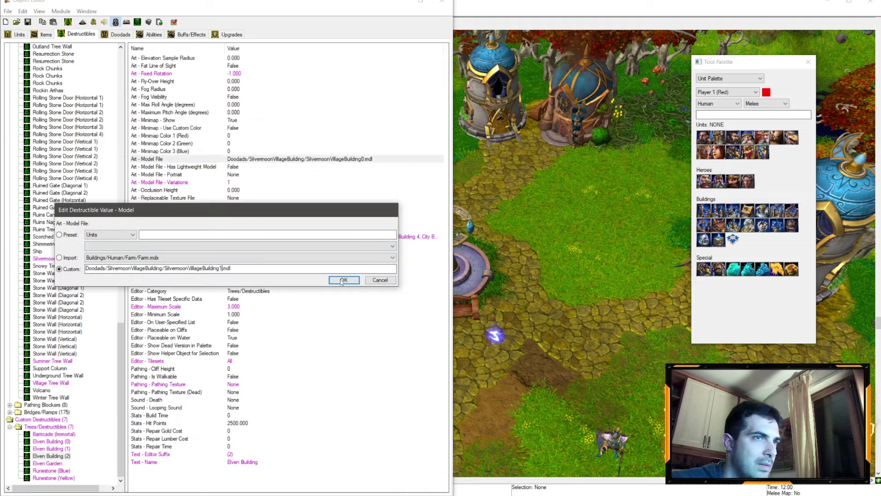
{"action": "left_click", "coordinate": [343, 281]}
{"action": "left_click", "coordinate": [585, 222]}
{"action": "scroll", "coordinate": [553, 214], "scroll_direction": "down", "scroll_amount": 3}
{"action": "scroll", "coordinate": [462, 237], "scroll_direction": "down", "scroll_amount": 3}
{"action": "scroll", "coordinate": [484, 157], "scroll_direction": "up", "scroll_amount": 3}
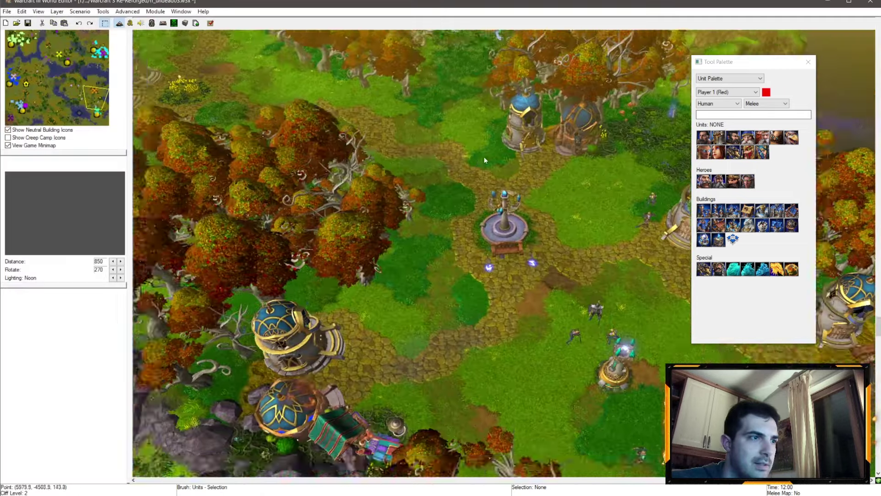
{"action": "key", "text": "Left"}
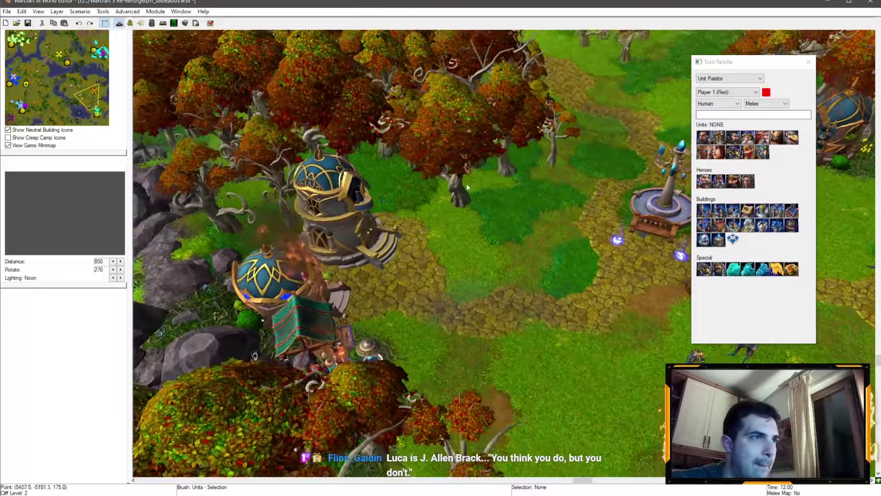
{"action": "key", "text": "Up"}
{"action": "key", "text": "Right"}
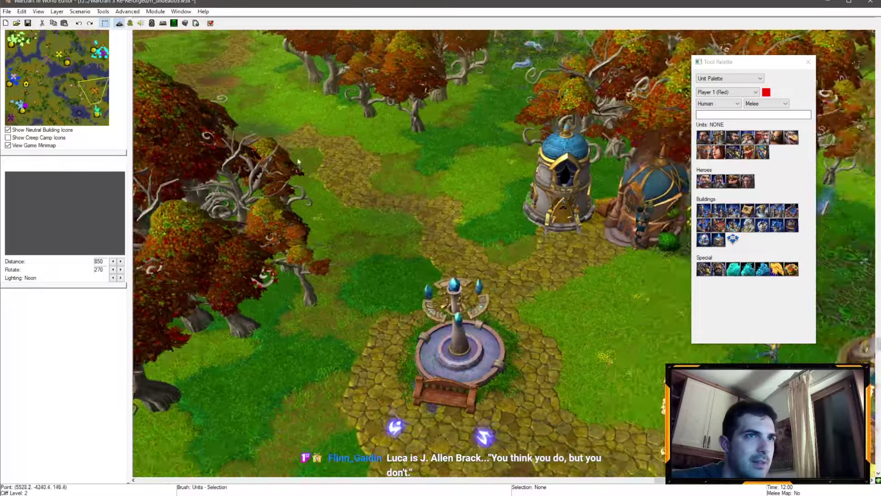
{"action": "key", "text": "Right"}
{"action": "key", "text": "Down"}
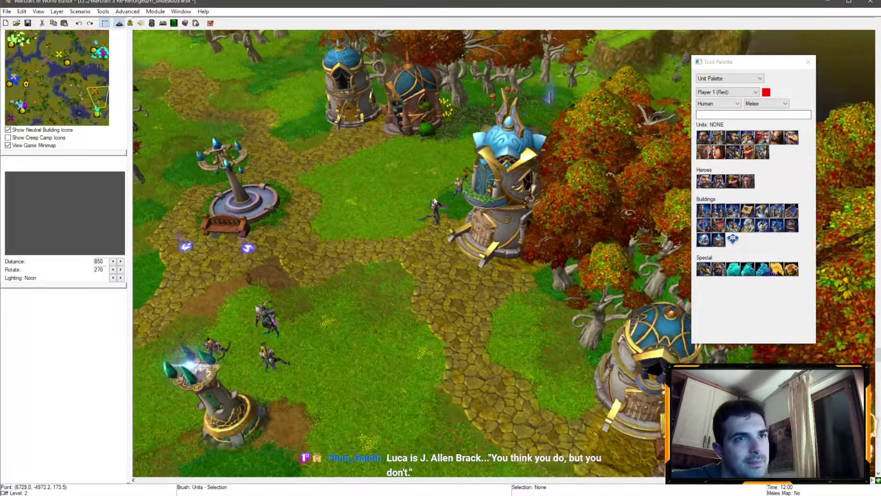
{"action": "key", "text": "Down"}
{"action": "key", "text": "Right"}
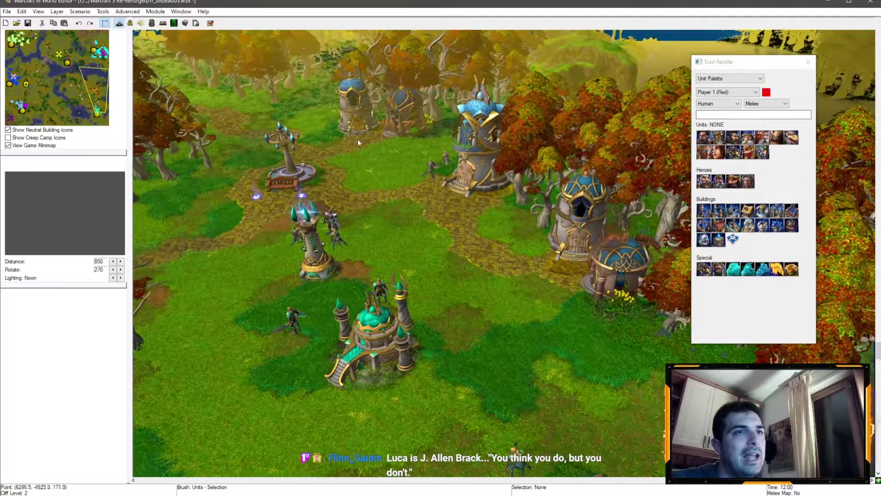
{"action": "key", "text": "Up"}
{"action": "key", "text": "Left"}
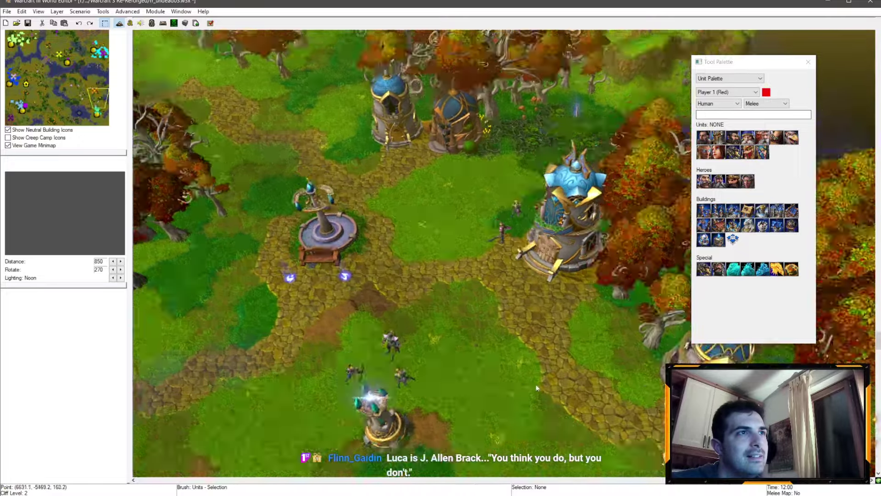
{"action": "scroll", "coordinate": [563, 313], "scroll_direction": "up", "scroll_amount": 3}
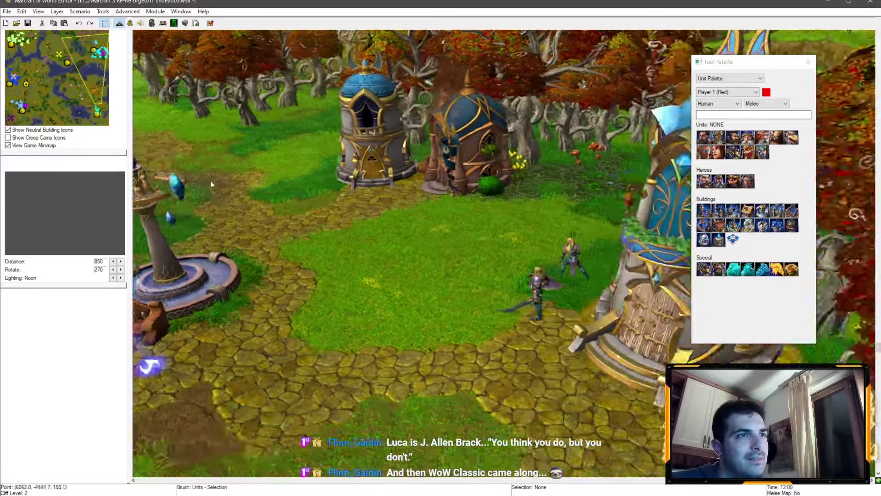
{"action": "key", "text": "Right"}
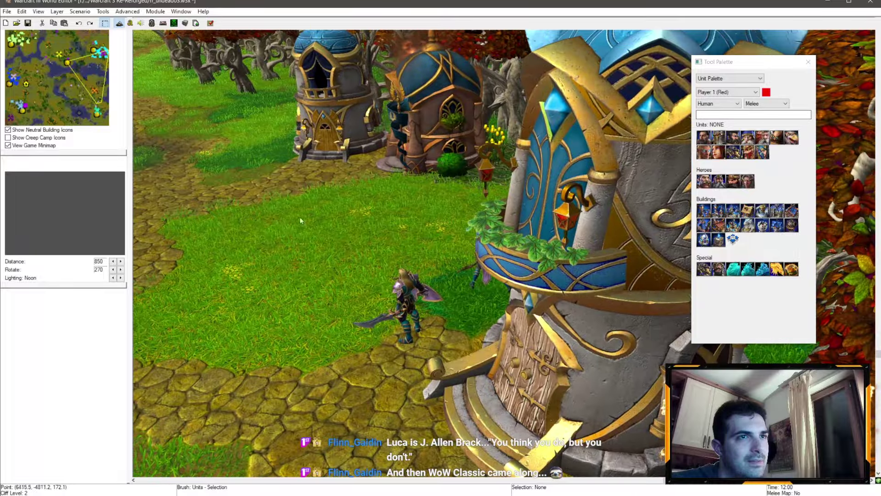
{"action": "scroll", "coordinate": [300, 217], "scroll_direction": "down", "scroll_amount": 3}
{"action": "scroll", "coordinate": [426, 249], "scroll_direction": "up", "scroll_amount": 2}
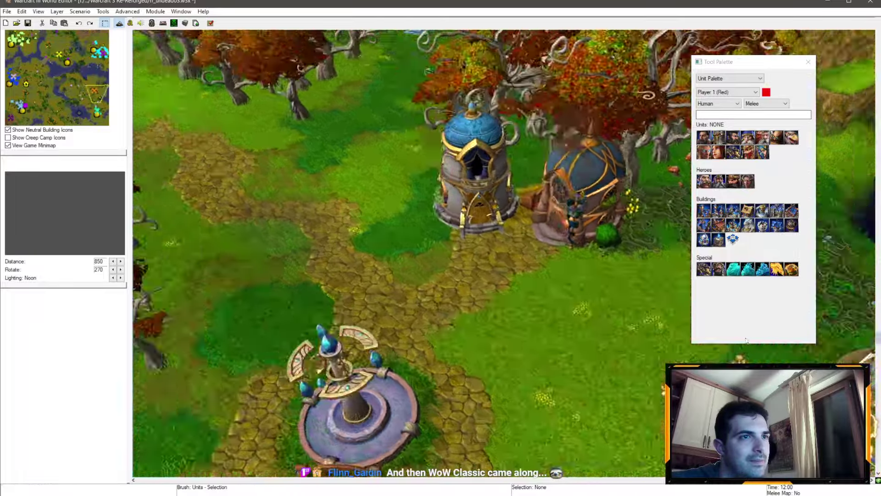
{"action": "key", "text": "Left"}
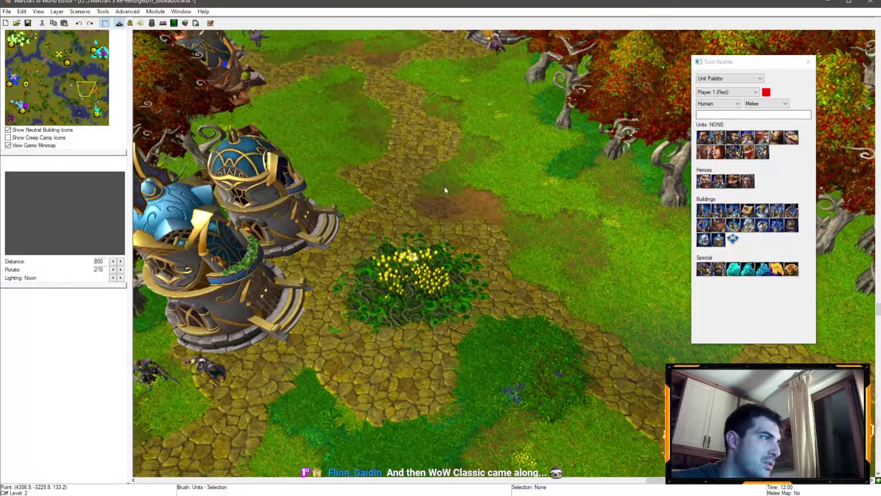
{"action": "scroll", "coordinate": [444, 187], "scroll_direction": "up", "scroll_amount": 2}
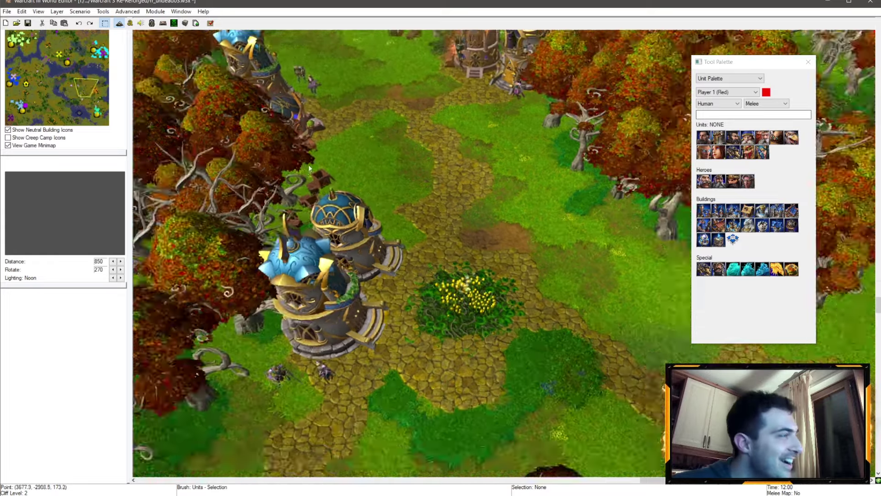
{"action": "mouse_move", "coordinate": [425, 188]}
{"action": "right_mouse_down"}
{"action": "mouse_move", "coordinate": [361, 345]}
{"action": "mouse_move", "coordinate": [459, 109]}
{"action": "mouse_move", "coordinate": [606, 223]}
{"action": "mouse_move", "coordinate": [340, 370]}
{"action": "mouse_move", "coordinate": [374, 261]}
{"action": "right_mouse_up"}
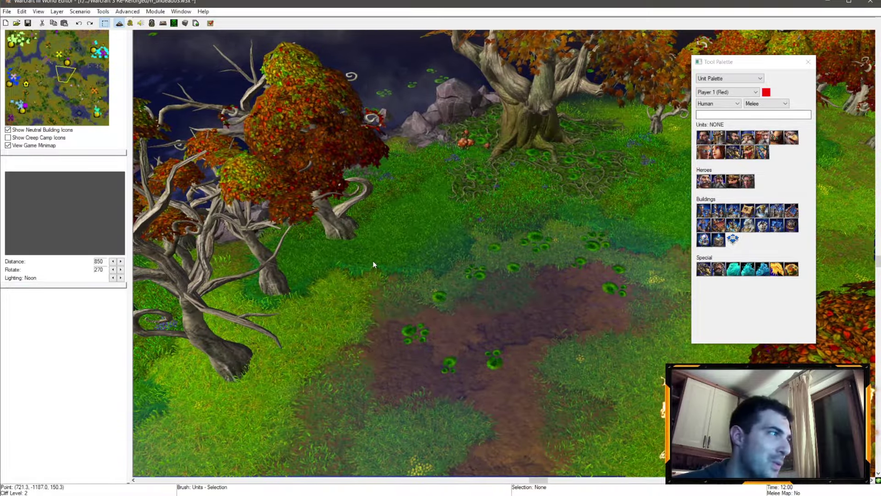
{"action": "mouse_move", "coordinate": [340, 255]}
{"action": "right_mouse_down"}
{"action": "mouse_move", "coordinate": [580, 151]}
{"action": "mouse_move", "coordinate": [533, 207]}
{"action": "mouse_move", "coordinate": [167, 443]}
{"action": "mouse_move", "coordinate": [377, 128]}
{"action": "mouse_move", "coordinate": [505, 308]}
{"action": "mouse_move", "coordinate": [336, 277]}
{"action": "mouse_move", "coordinate": [507, 215]}
{"action": "mouse_move", "coordinate": [544, 257]}
{"action": "mouse_move", "coordinate": [228, 286]}
{"action": "mouse_move", "coordinate": [355, 352]}
{"action": "mouse_move", "coordinate": [370, 326]}
{"action": "mouse_move", "coordinate": [491, 254]}
{"action": "mouse_move", "coordinate": [487, 266]}
{"action": "right_mouse_up"}
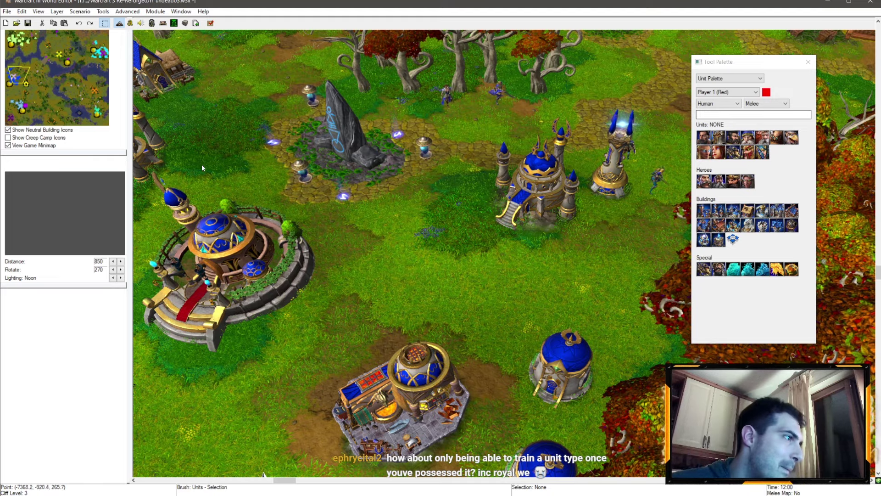
{"action": "mouse_move", "coordinate": [202, 164]}
{"action": "right_mouse_down"}
{"action": "mouse_move", "coordinate": [385, 148]}
{"action": "mouse_move", "coordinate": [433, 114]}
{"action": "mouse_move", "coordinate": [417, 163]}
{"action": "mouse_move", "coordinate": [385, 205]}
{"action": "right_mouse_up"}
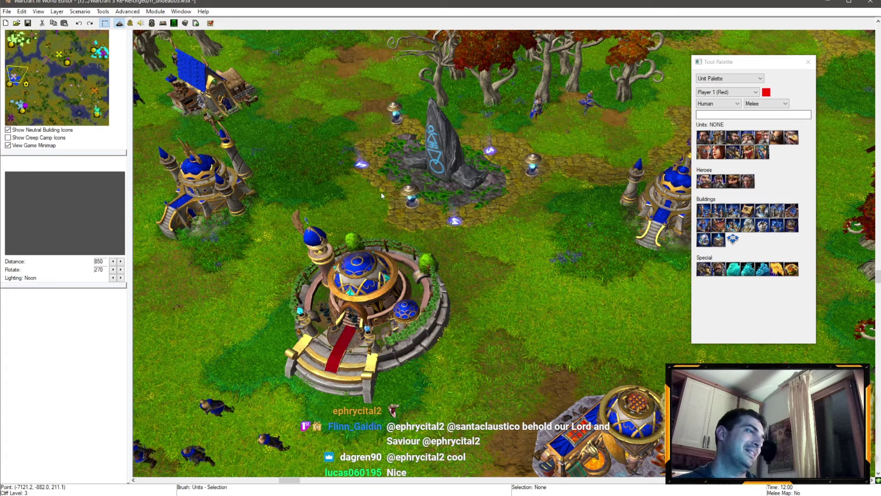
{"action": "mouse_move", "coordinate": [293, 264]}
{"action": "middle_mouse_down"}
{"action": "mouse_move", "coordinate": [355, 198]}
{"action": "mouse_move", "coordinate": [501, 194]}
{"action": "middle_mouse_up"}
{"action": "scroll", "coordinate": [501, 193], "scroll_direction": "down", "scroll_amount": 3}
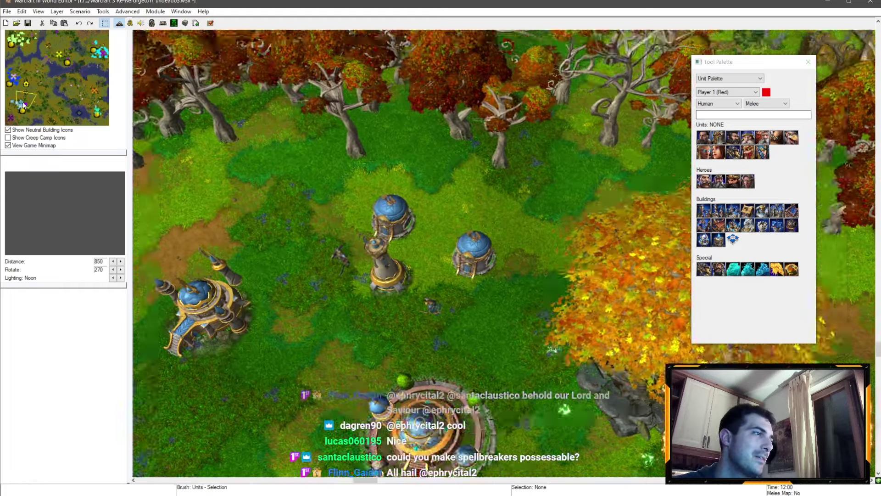
{"action": "left_click_drag", "start_coordinate": [33, 113], "coordinate": [23, 86]}
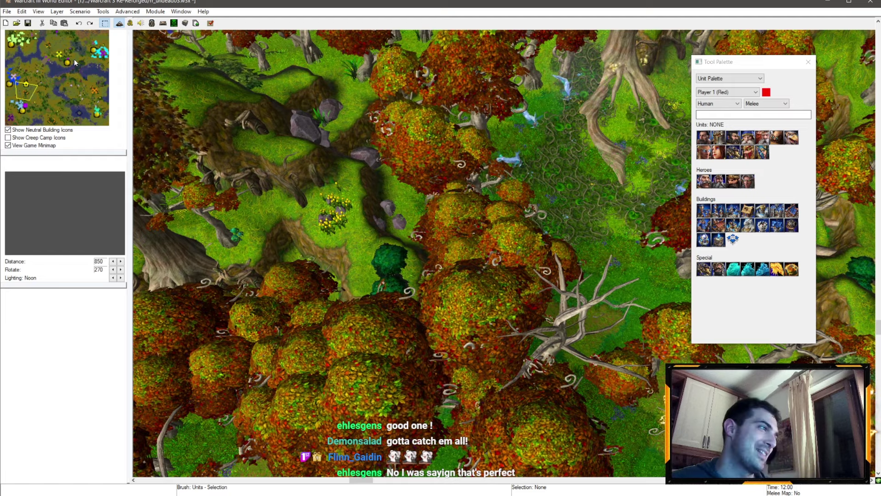
{"action": "key", "text": "Down"}
{"action": "key", "text": "Down"}
{"action": "key", "text": "Down"}
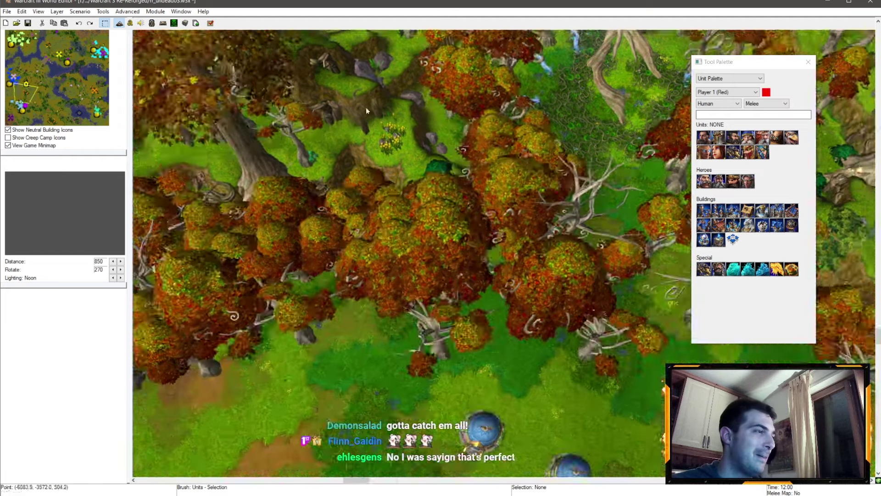
{"action": "key", "text": "Down"}
{"action": "key", "text": "Down"}
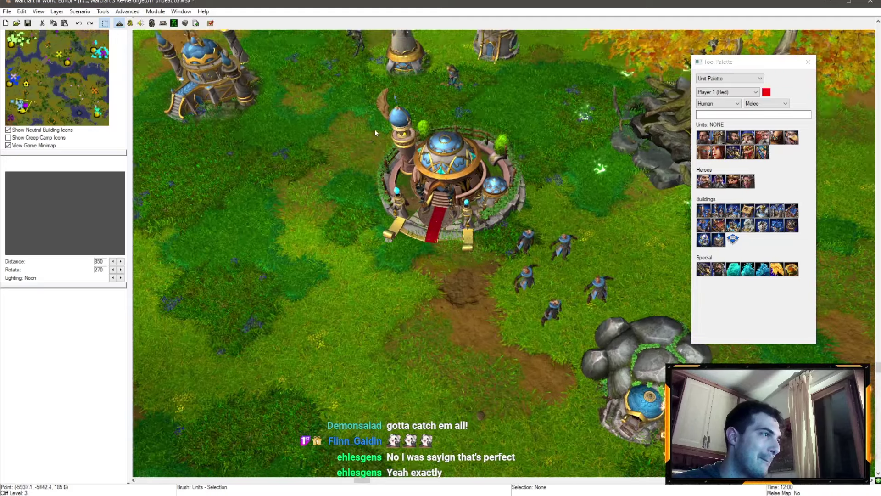
{"action": "scroll", "coordinate": [397, 101], "scroll_direction": "up", "scroll_amount": 2}
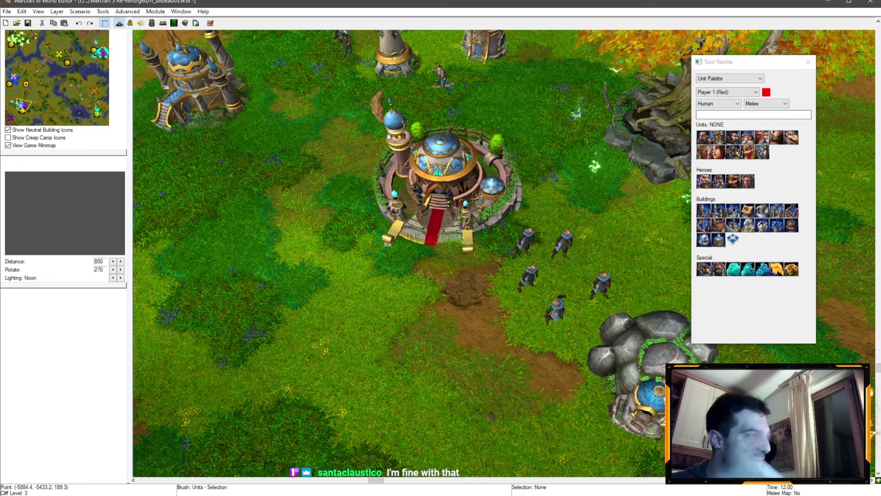
{"action": "scroll", "coordinate": [294, 147], "scroll_direction": "down", "scroll_amount": 2}
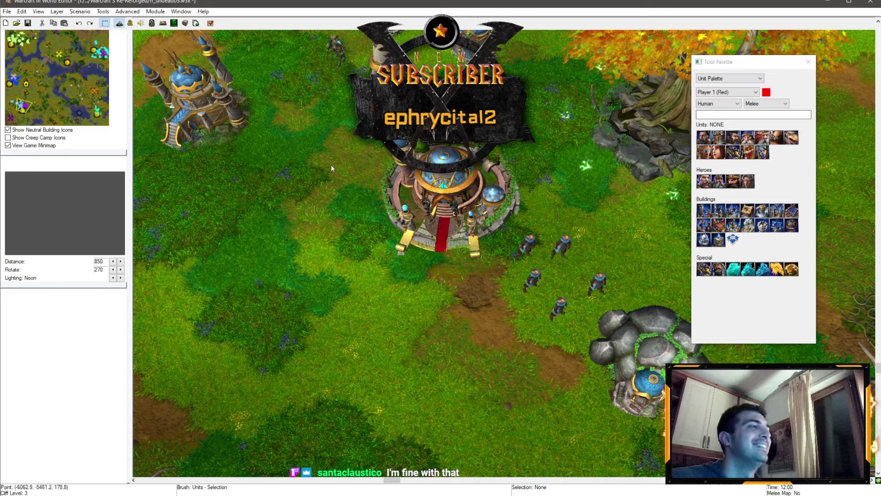
{"action": "scroll", "coordinate": [311, 167], "scroll_direction": "down", "scroll_amount": 1}
{"action": "scroll", "coordinate": [310, 167], "scroll_direction": "up", "scroll_amount": 2}
{"action": "middle_click_drag", "start_coordinate": [311, 167], "coordinate": [318, 309]}
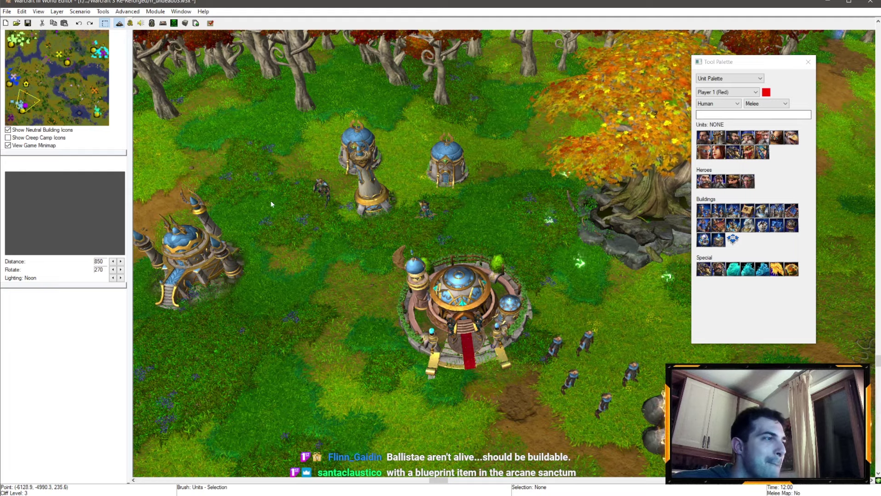
{"action": "scroll", "coordinate": [271, 201], "scroll_direction": "down", "scroll_amount": 3}
{"action": "scroll", "coordinate": [387, 176], "scroll_direction": "up", "scroll_amount": 3}
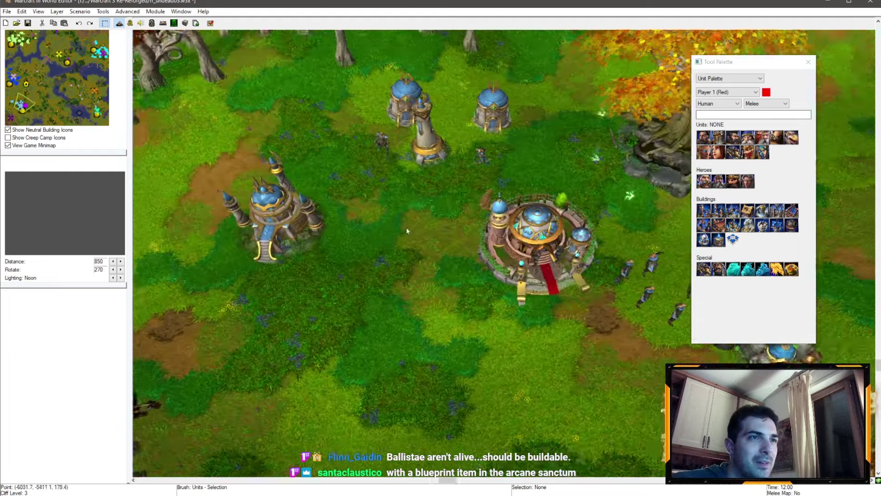
{"action": "scroll", "coordinate": [407, 227], "scroll_direction": "down", "scroll_amount": 2}
{"action": "scroll", "coordinate": [513, 149], "scroll_direction": "down", "scroll_amount": 2}
{"action": "scroll", "coordinate": [415, 199], "scroll_direction": "up", "scroll_amount": 2}
{"action": "scroll", "coordinate": [403, 221], "scroll_direction": "up", "scroll_amount": 3}
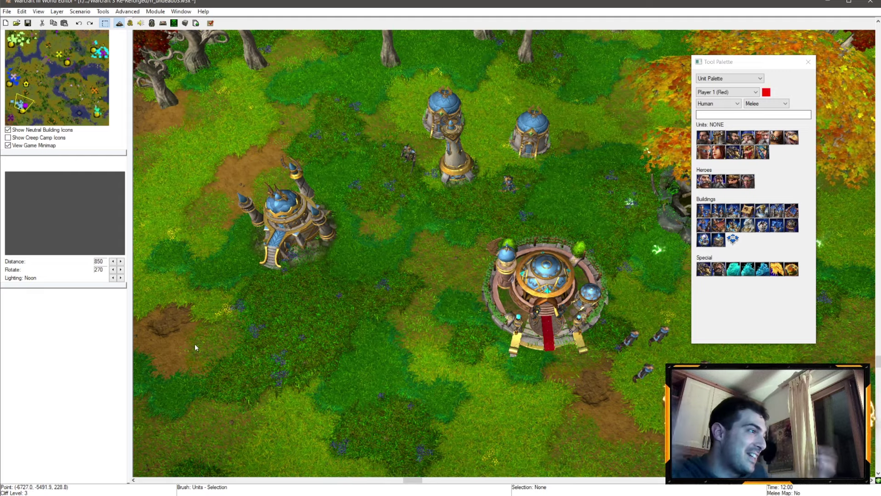
{"action": "scroll", "coordinate": [331, 288], "scroll_direction": "down", "scroll_amount": 5}
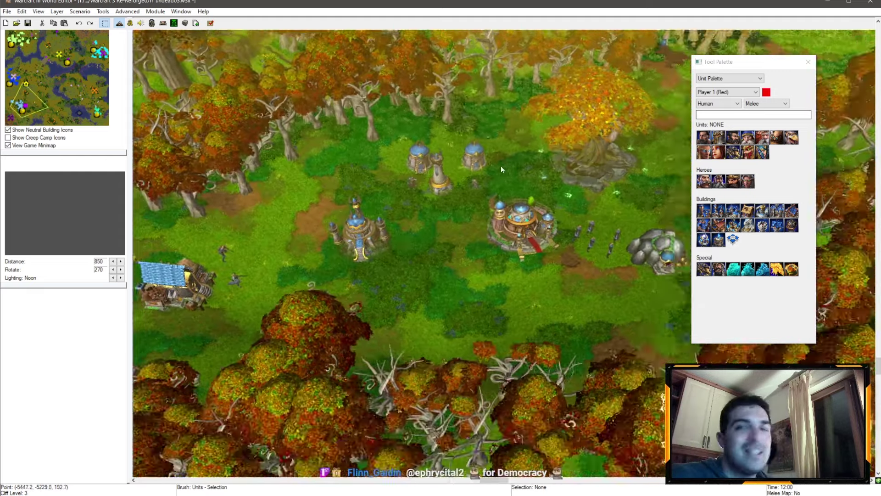
{"action": "scroll", "coordinate": [486, 187], "scroll_direction": "up", "scroll_amount": 3}
{"action": "key", "text": "Down"}
{"action": "key", "text": "Down"}
{"action": "key", "text": "Down"}
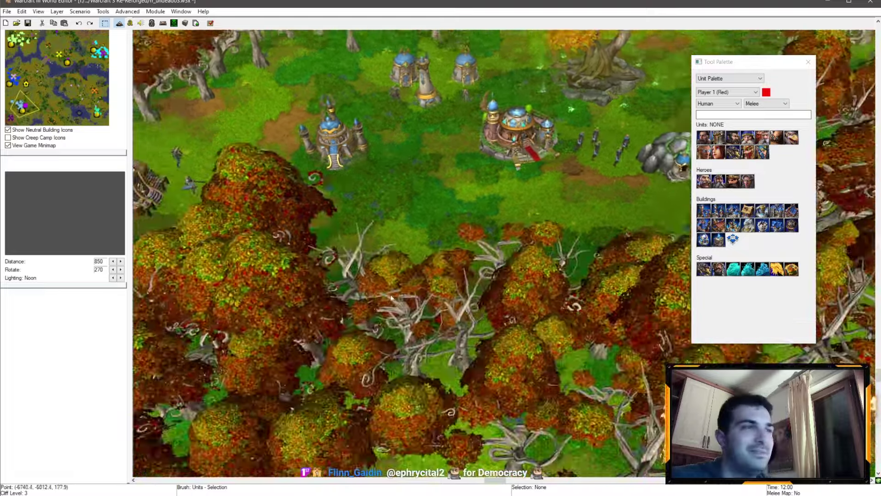
{"action": "key", "text": "Up"}
{"action": "key", "text": "Up"}
{"action": "key", "text": "Up"}
{"action": "key", "text": "Up"}
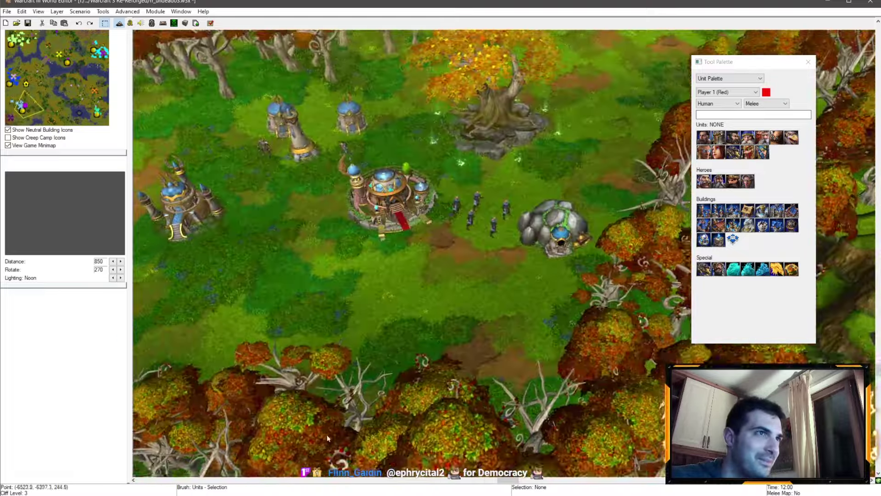
{"action": "key", "text": "Up"}
{"action": "scroll", "coordinate": [458, 263], "scroll_direction": "down", "scroll_amount": 2}
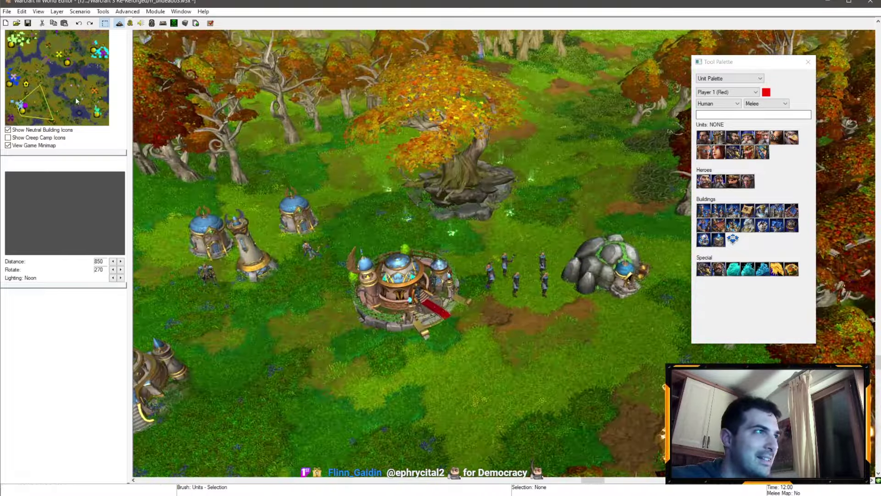
{"action": "scroll", "coordinate": [483, 322], "scroll_direction": "up", "scroll_amount": 5}
{"action": "scroll", "coordinate": [483, 322], "scroll_direction": "down", "scroll_amount": 3}
{"action": "scroll", "coordinate": [142, 309], "scroll_direction": "down", "scroll_amount": 2}
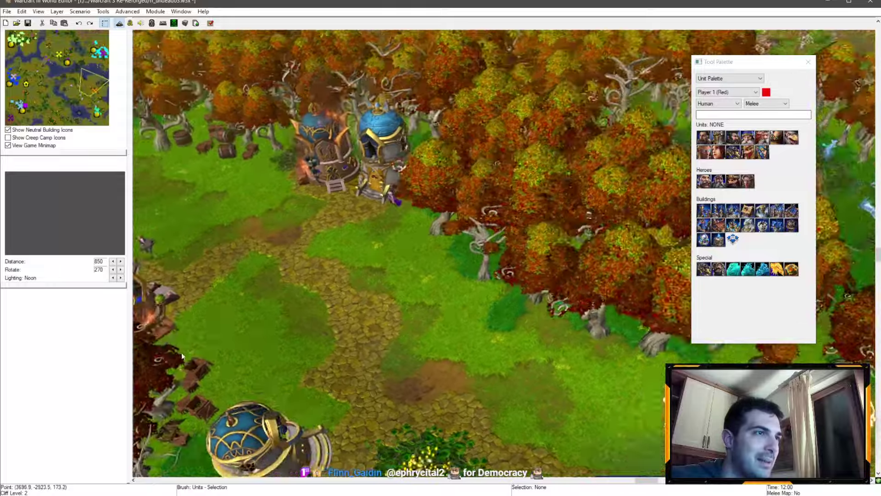
{"action": "scroll", "coordinate": [182, 351], "scroll_direction": "up", "scroll_amount": 2}
{"action": "mouse_move", "coordinate": [13, 79]}
{"action": "left_mouse_down"}
{"action": "mouse_move", "coordinate": [24, 38]}
{"action": "mouse_move", "coordinate": [33, 40]}
{"action": "left_mouse_up"}
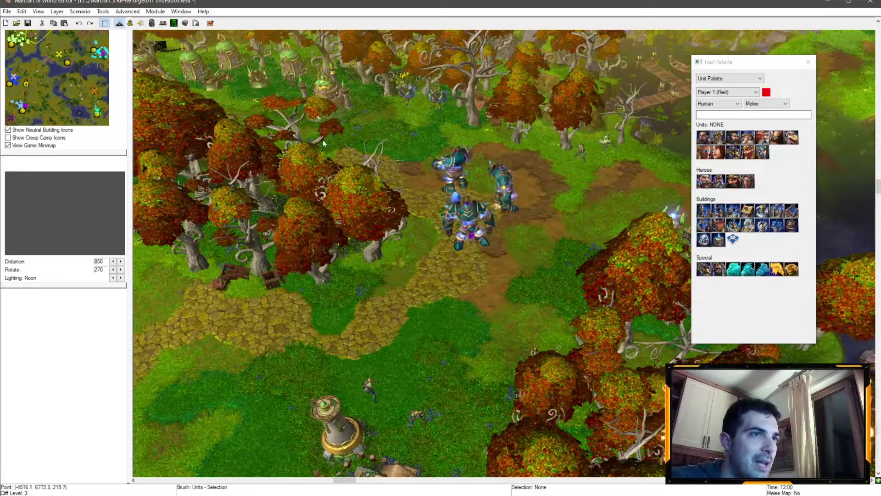
{"action": "scroll", "coordinate": [443, 183], "scroll_direction": "up", "scroll_amount": 3}
{"action": "scroll", "coordinate": [364, 132], "scroll_direction": "up", "scroll_amount": 2}
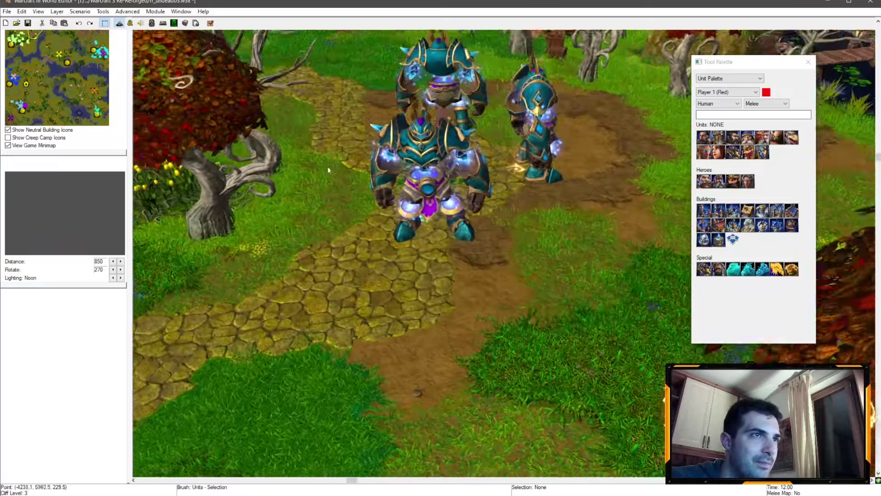
{"action": "scroll", "coordinate": [328, 170], "scroll_direction": "down", "scroll_amount": 3}
{"action": "scroll", "coordinate": [275, 185], "scroll_direction": "down", "scroll_amount": 5}
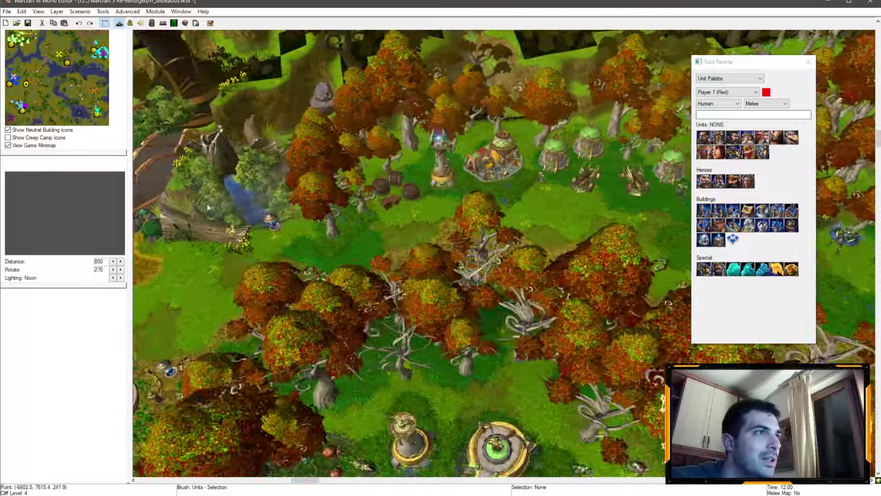
{"action": "right_click_drag", "start_coordinate": [207, 206], "coordinate": [266, 416]}
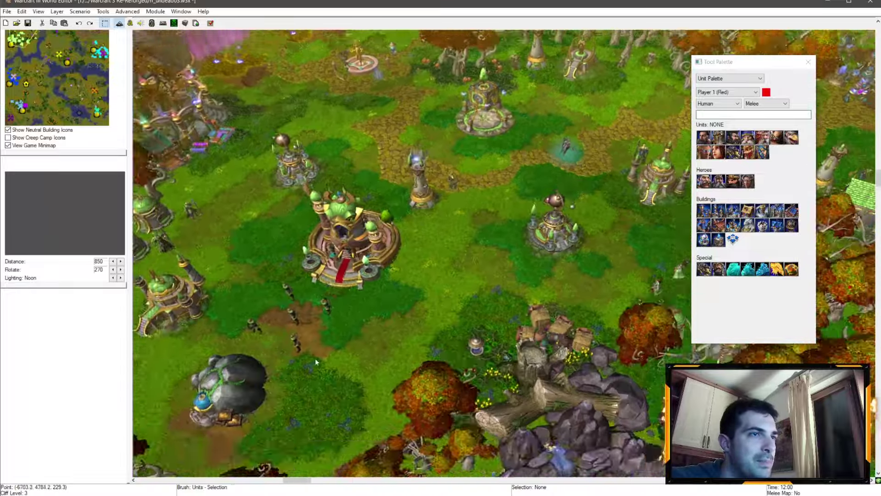
{"action": "scroll", "coordinate": [510, 287], "scroll_direction": "up", "scroll_amount": 3}
{"action": "scroll", "coordinate": [474, 370], "scroll_direction": "up", "scroll_amount": 2}
{"action": "scroll", "coordinate": [408, 256], "scroll_direction": "down", "scroll_amount": 2}
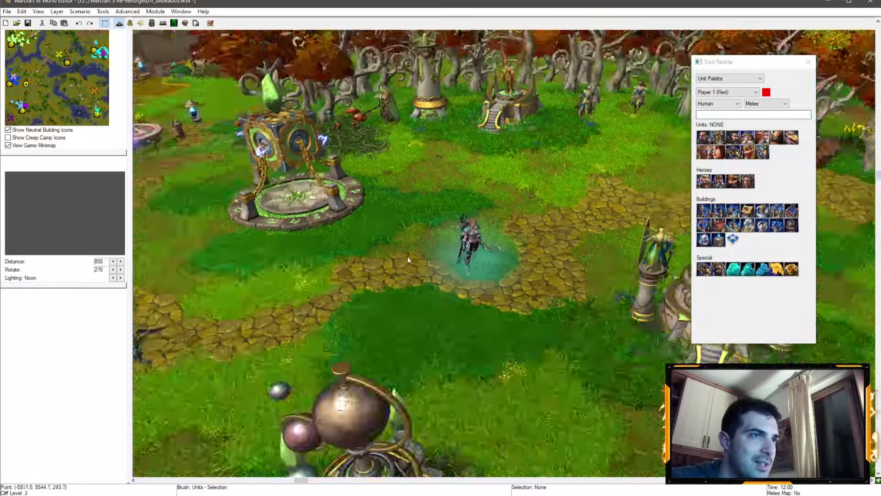
{"action": "scroll", "coordinate": [408, 257], "scroll_direction": "down", "scroll_amount": 2}
{"action": "left_click", "coordinate": [52, 111]}
{"action": "right_click_drag", "start_coordinate": [381, 187], "coordinate": [463, 262]}
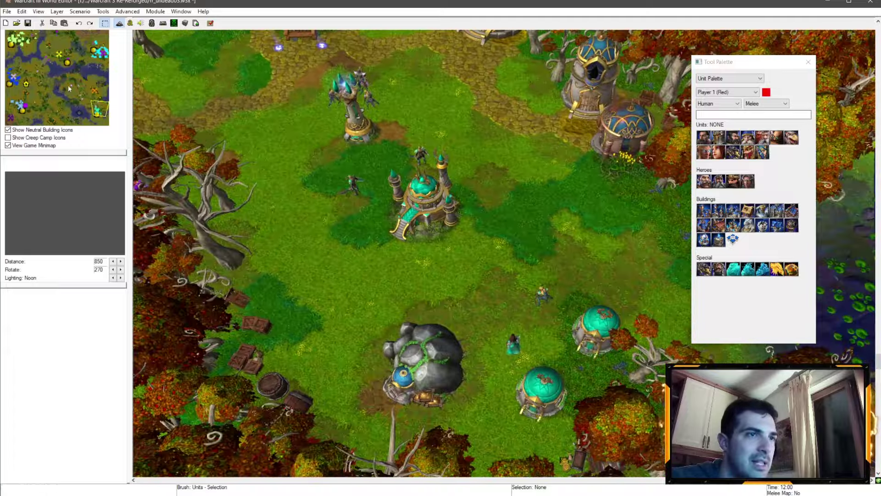
{"action": "left_click", "coordinate": [31, 106]}
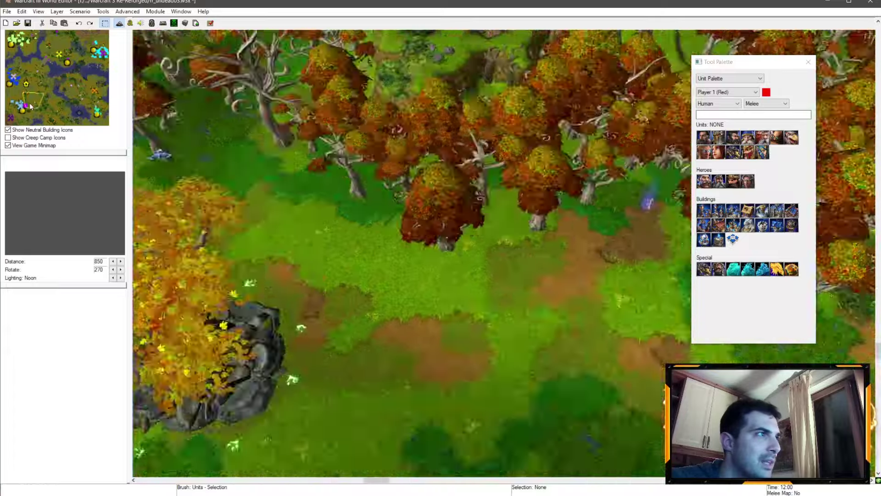
{"action": "left_click_drag", "start_coordinate": [31, 105], "coordinate": [22, 105]}
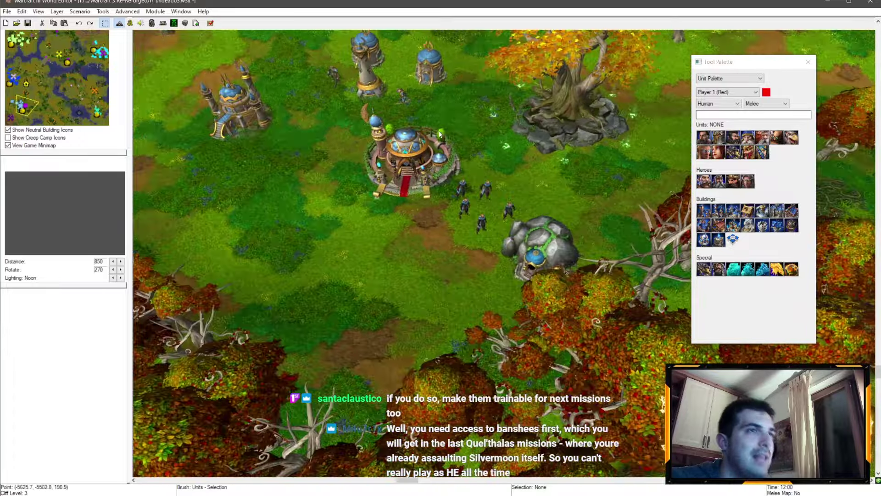
{"action": "left_click", "coordinate": [31, 114]}
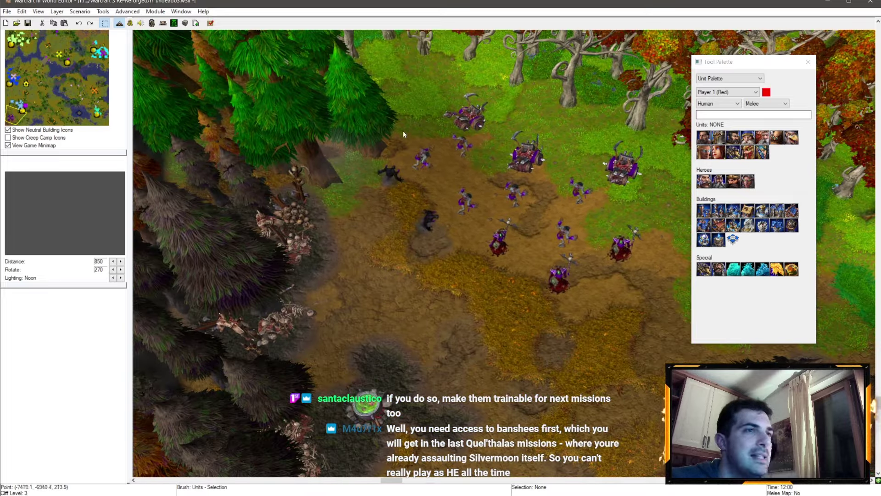
{"action": "right_click_drag", "start_coordinate": [402, 130], "coordinate": [335, 207]}
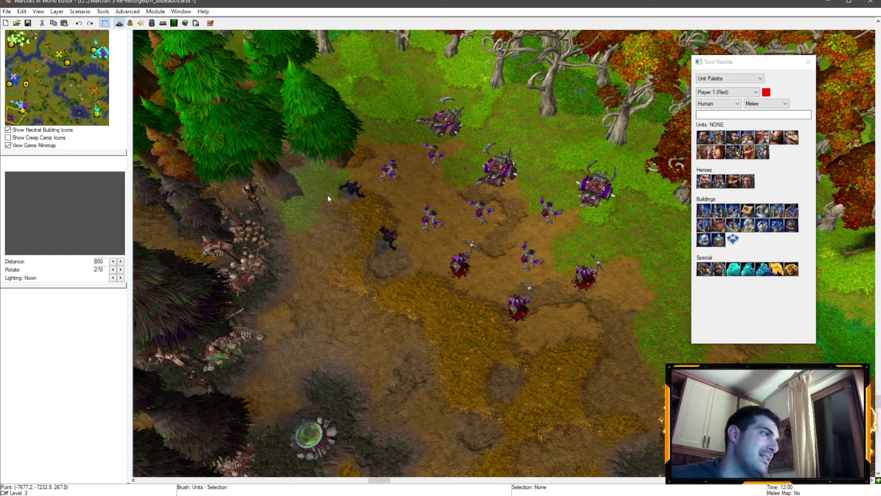
{"action": "scroll", "coordinate": [409, 255], "scroll_direction": "down", "scroll_amount": 3}
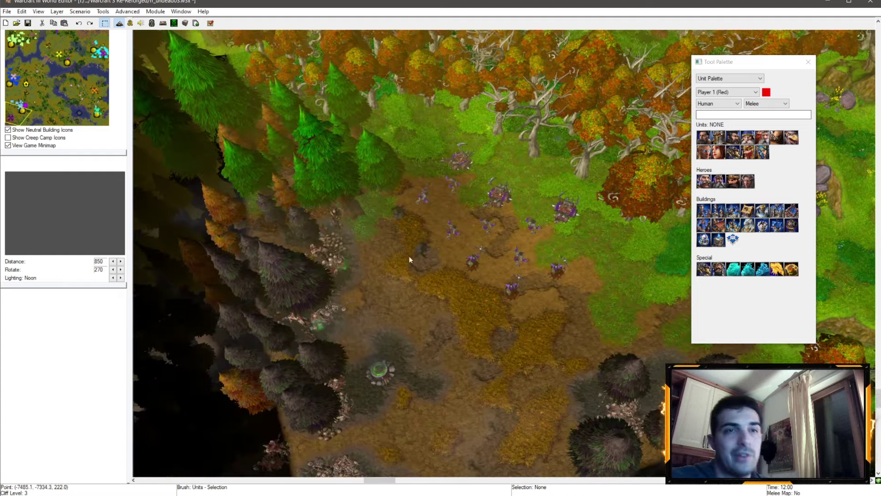
List Undead Scourge (Purple) custom units in the palette and open the Object Editor's Units tab
{"action": "mouse_move", "coordinate": [410, 256]}
{"action": "right_mouse_down"}
{"action": "mouse_move", "coordinate": [400, 213]}
{"action": "mouse_move", "coordinate": [399, 286]}
{"action": "mouse_move", "coordinate": [406, 208]}
{"action": "mouse_move", "coordinate": [662, 185]}
{"action": "right_mouse_up"}
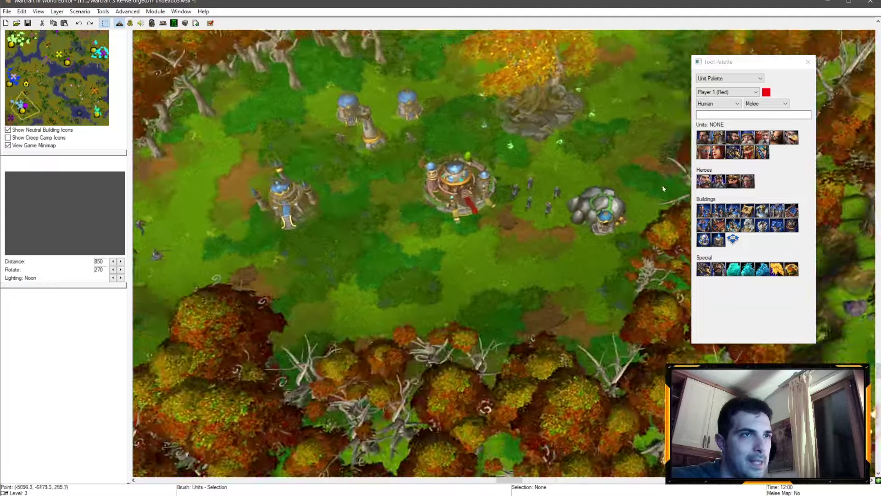
{"action": "scroll", "coordinate": [663, 185], "scroll_direction": "up", "scroll_amount": 3}
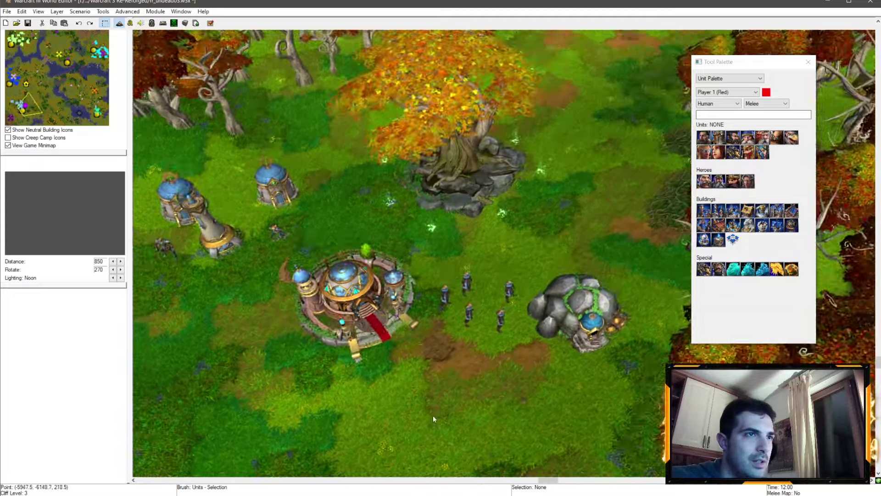
{"action": "mouse_move", "coordinate": [432, 416]}
{"action": "right_mouse_down"}
{"action": "mouse_move", "coordinate": [270, 218]}
{"action": "mouse_move", "coordinate": [294, 166]}
{"action": "right_mouse_up"}
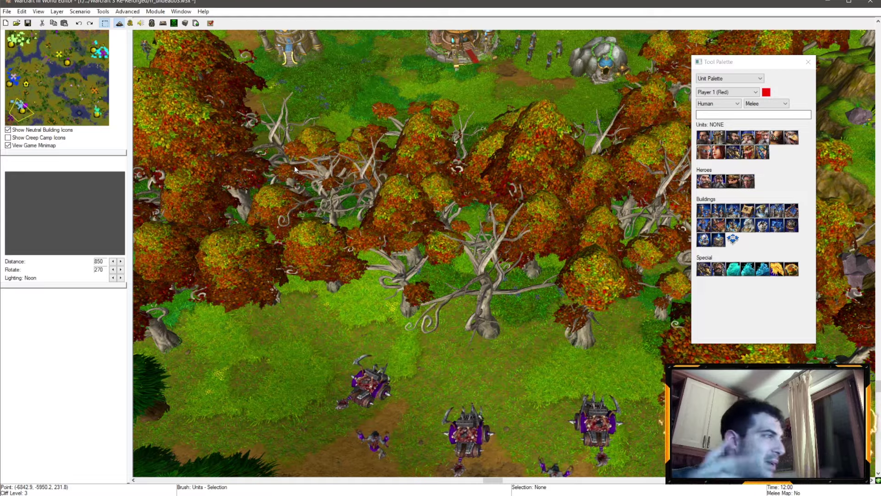
{"action": "key", "text": "Down"}
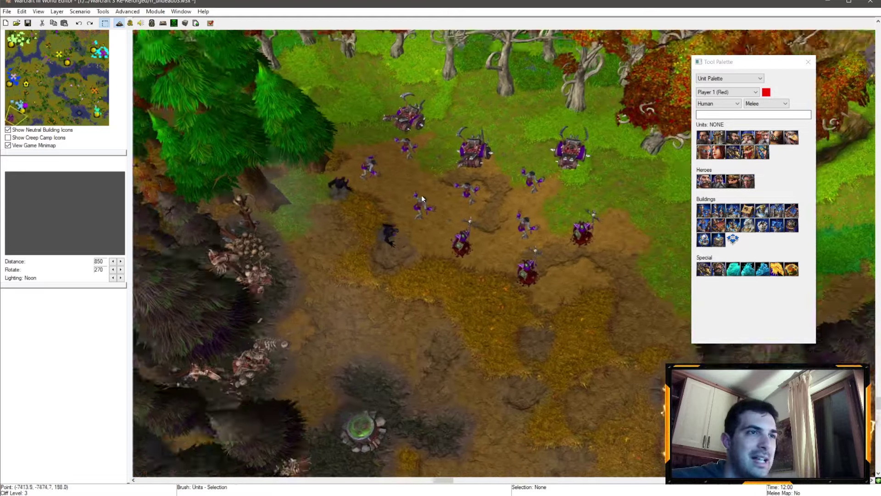
{"action": "key", "text": "Up"}
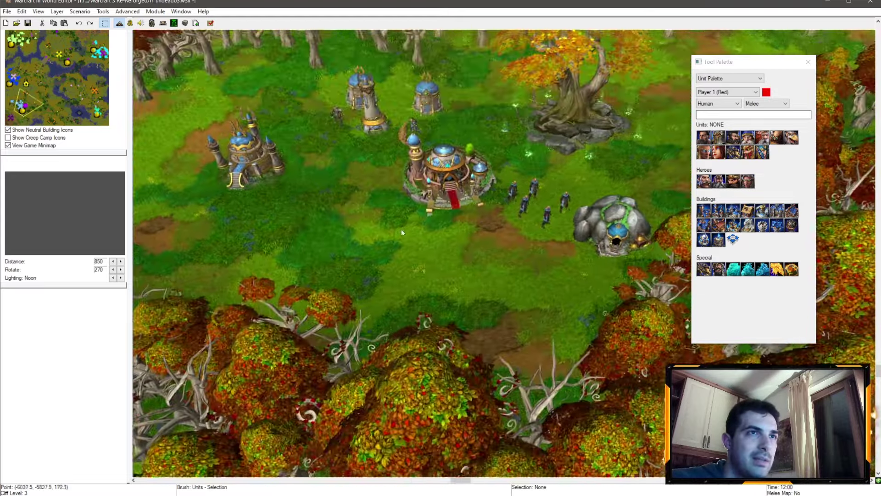
{"action": "key", "text": "Down"}
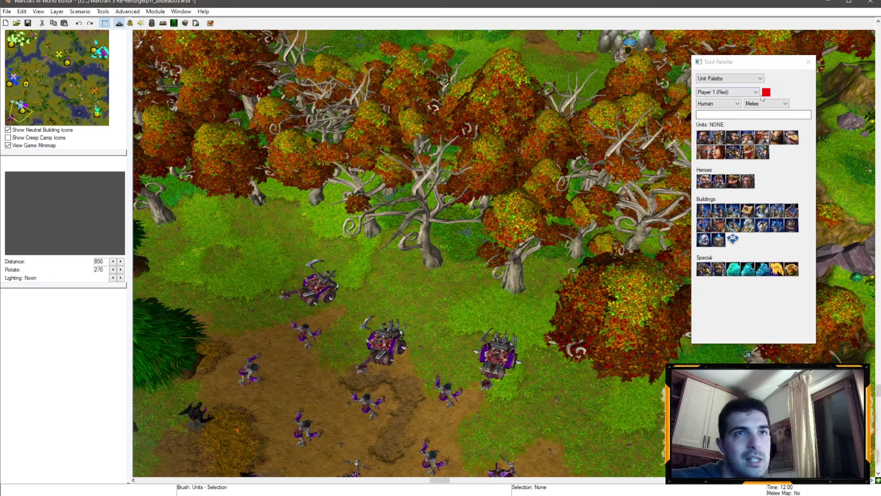
{"action": "left_click", "coordinate": [730, 91]}
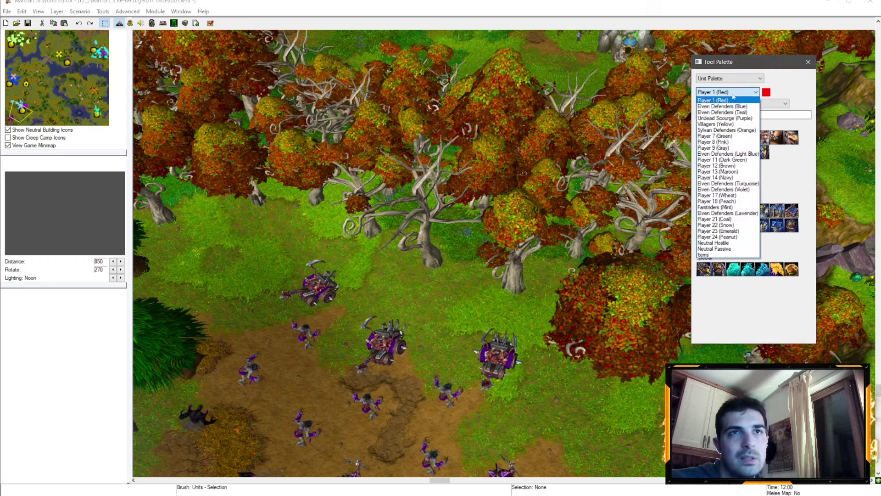
{"action": "left_click", "coordinate": [725, 117]}
{"action": "left_click", "coordinate": [765, 103]}
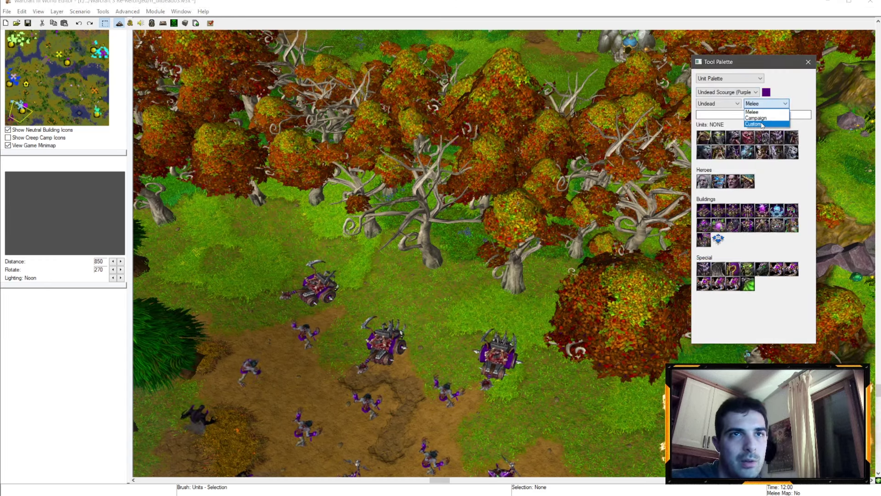
{"action": "left_click", "coordinate": [762, 124]}
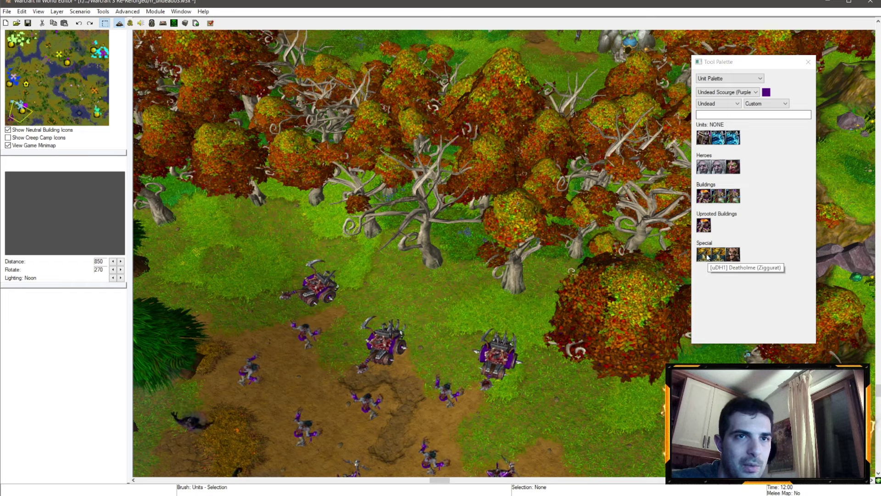
{"action": "left_click", "coordinate": [152, 23]}
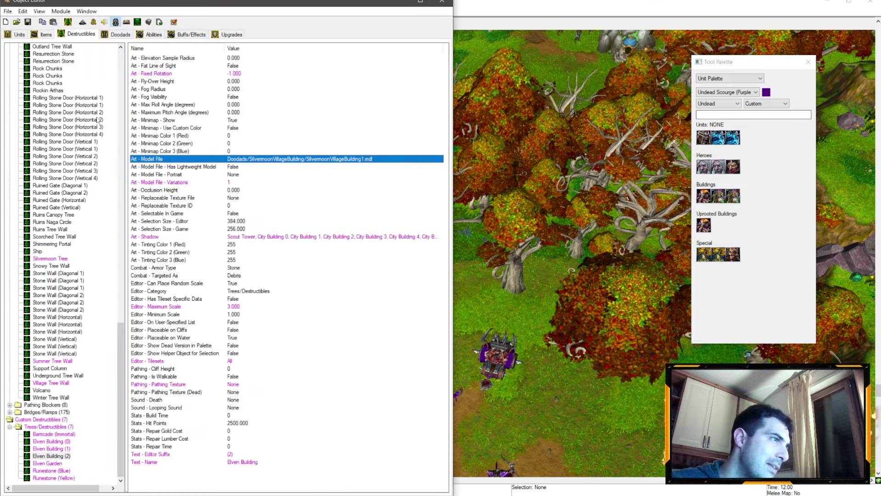
{"action": "left_click", "coordinate": [68, 21]}
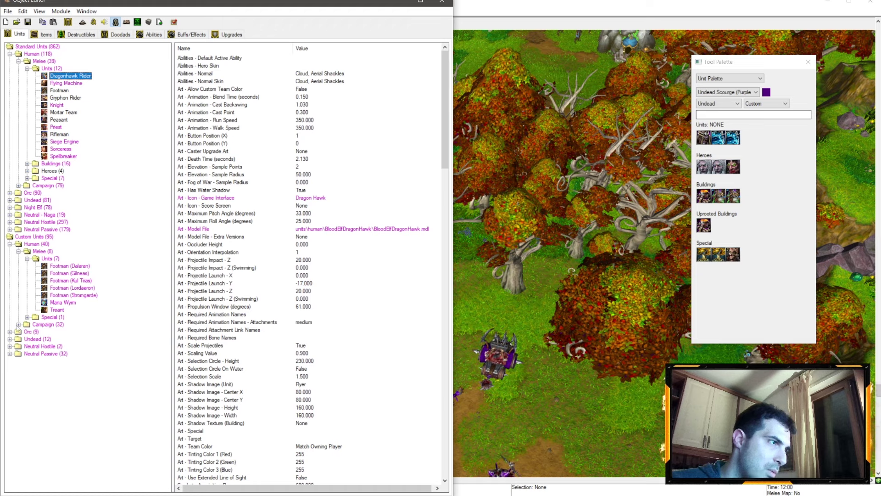
Expand the custom Undead campaign units and select Deatholme (Ziggurat)
{"action": "left_click", "coordinate": [28, 339]}
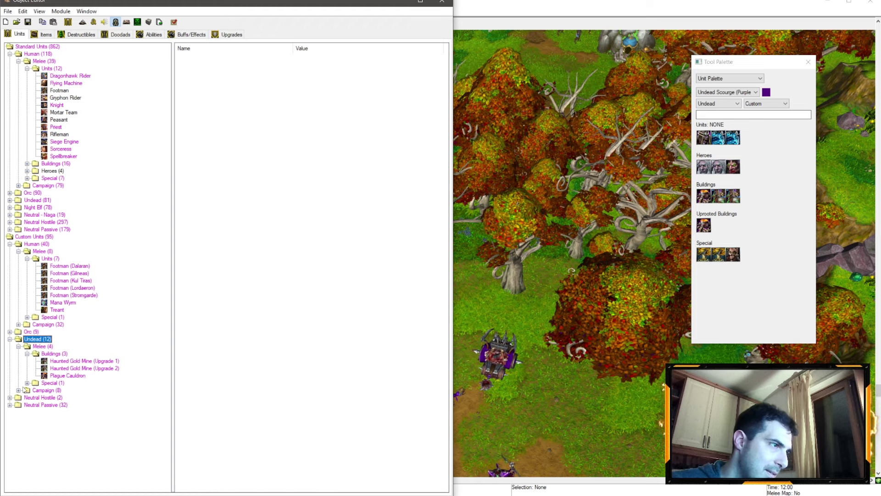
{"action": "left_click", "coordinate": [28, 389]}
{"action": "left_click", "coordinate": [18, 324]}
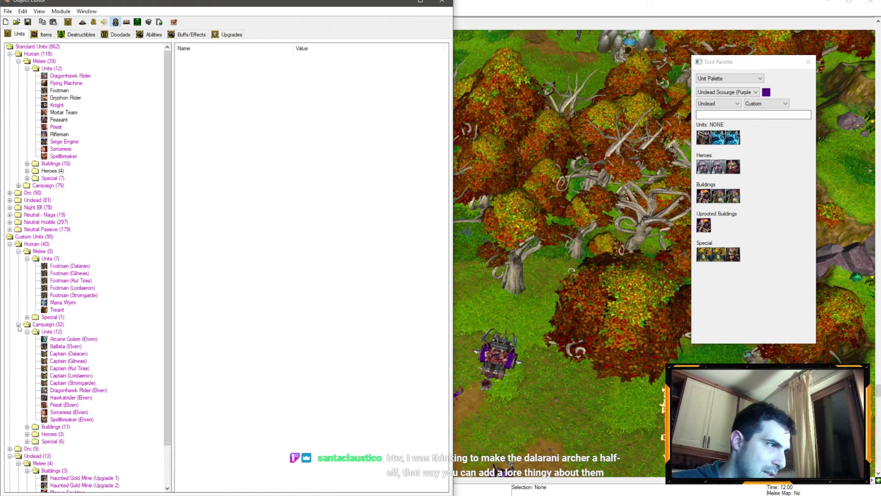
{"action": "left_click", "coordinate": [25, 324]}
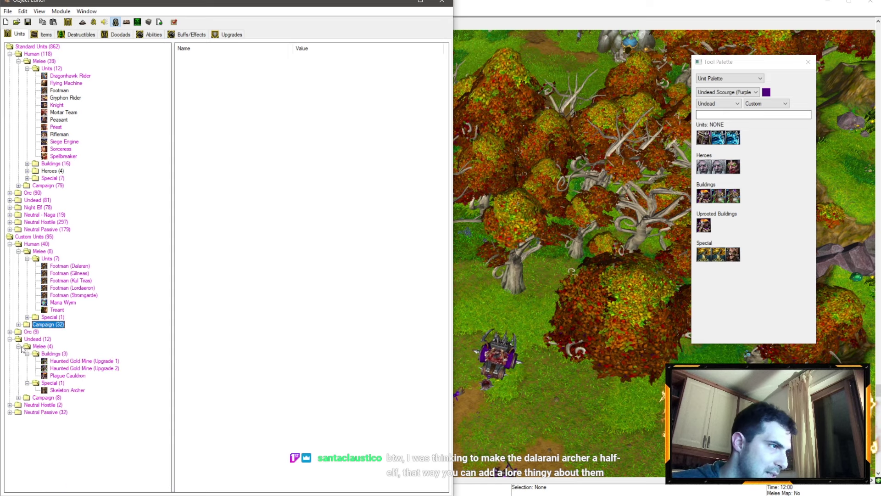
{"action": "left_click", "coordinate": [26, 398]}
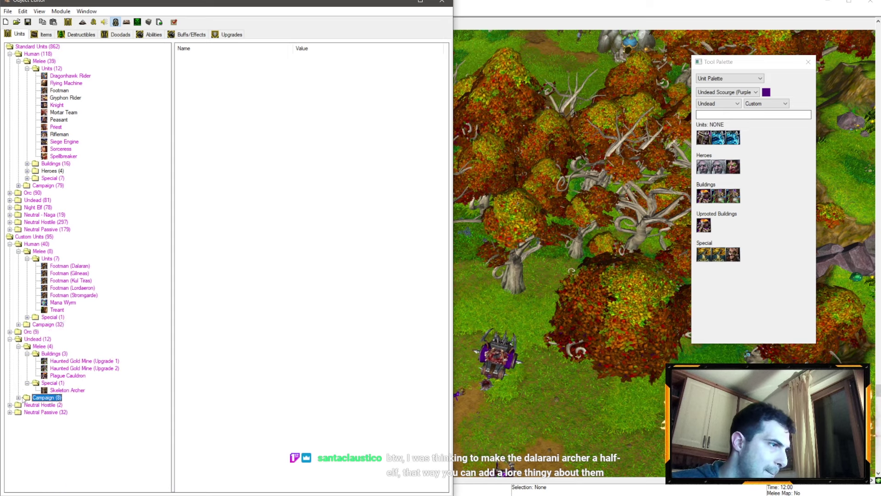
{"action": "left_click", "coordinate": [26, 442]}
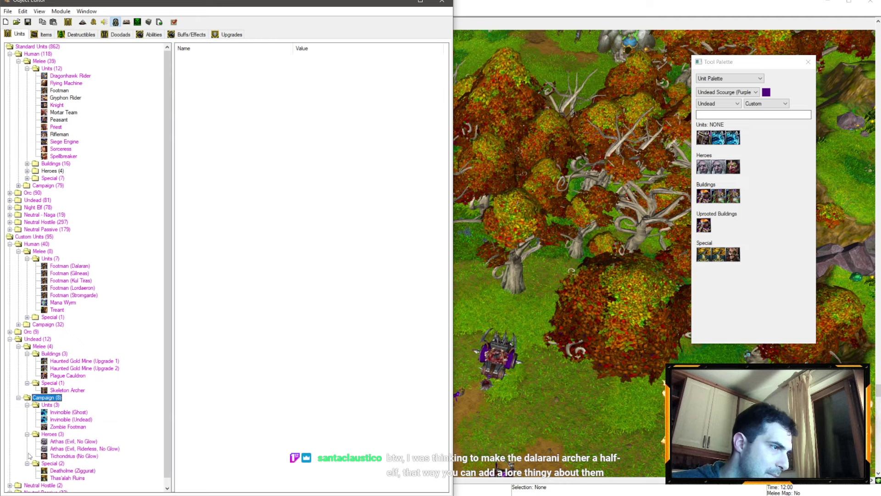
{"action": "left_click", "coordinate": [69, 470]}
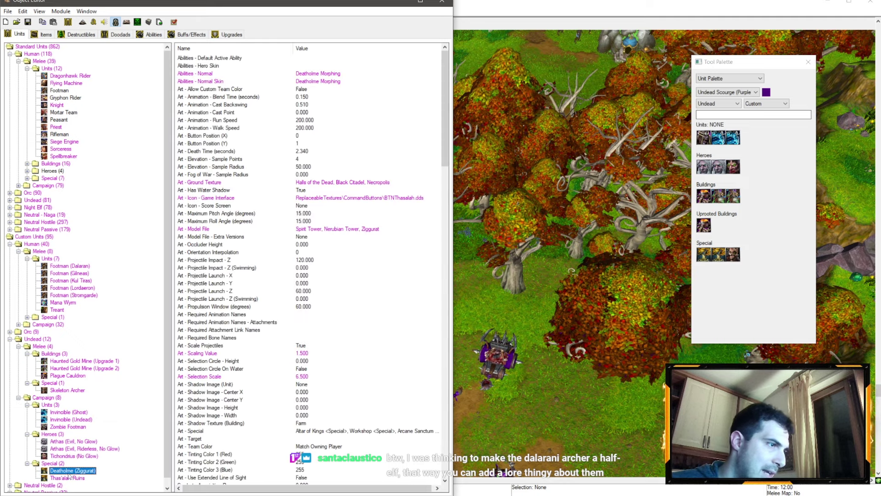
Set Deatholme (Ziggurat)'s Art - Model File to the Deatholme model
{"action": "left_click", "coordinate": [326, 183]}
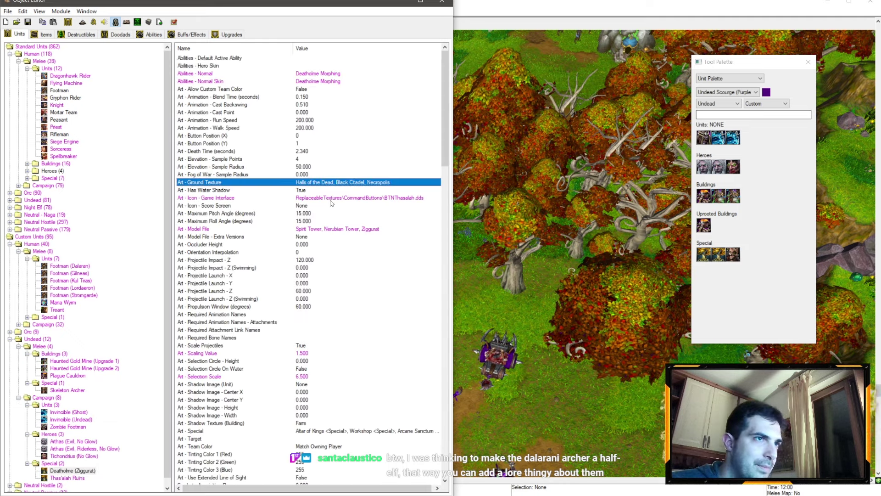
{"action": "double_click", "coordinate": [330, 202]}
{"action": "left_click", "coordinate": [362, 279]}
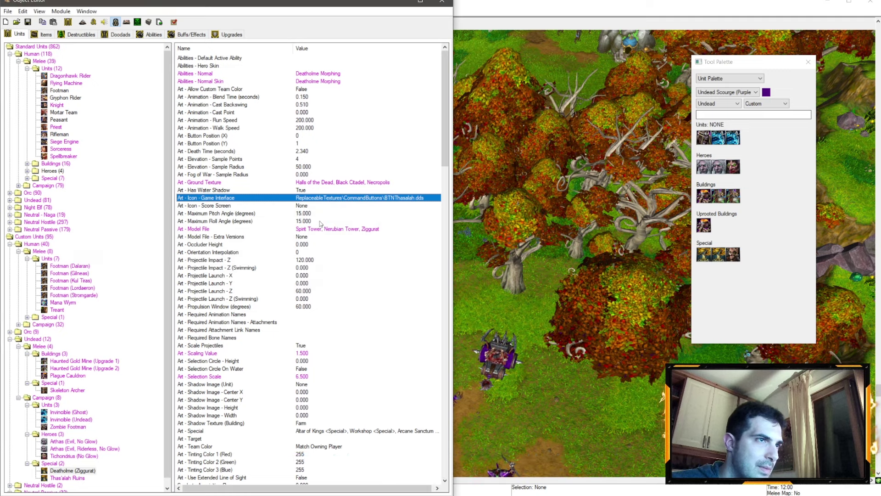
{"action": "left_click", "coordinate": [317, 232]}
{"action": "double_click", "coordinate": [193, 228]}
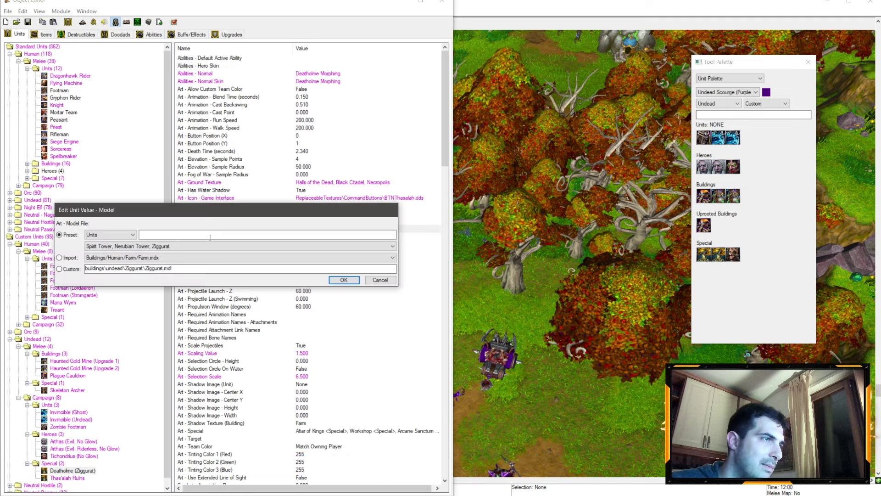
{"action": "left_click", "coordinate": [171, 259]}
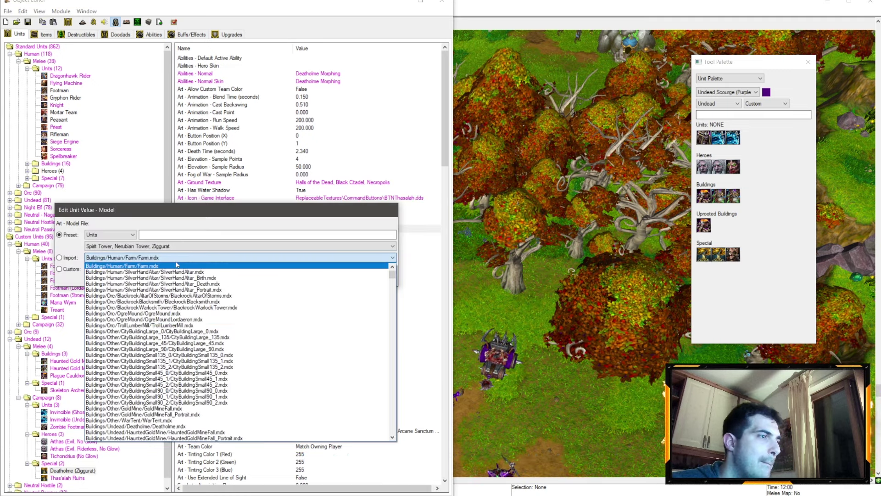
{"action": "left_click", "coordinate": [176, 263]}
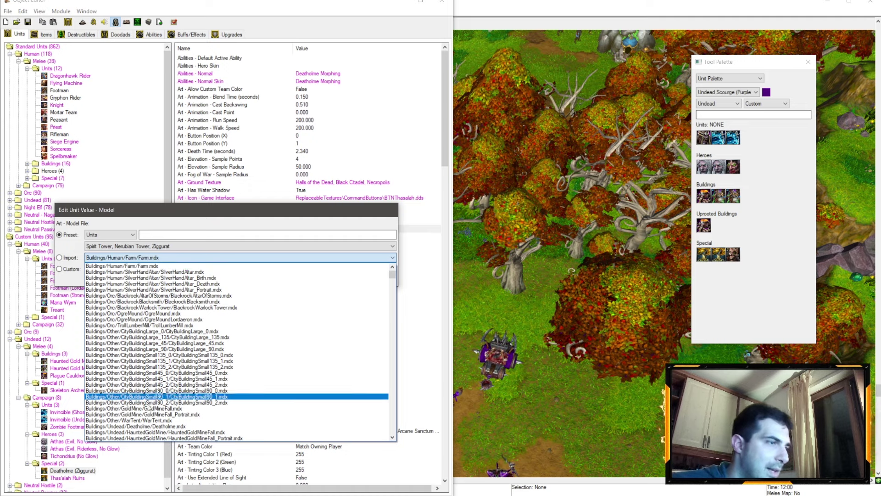
{"action": "left_click", "coordinate": [158, 427]}
{"action": "key", "text": "Return"}
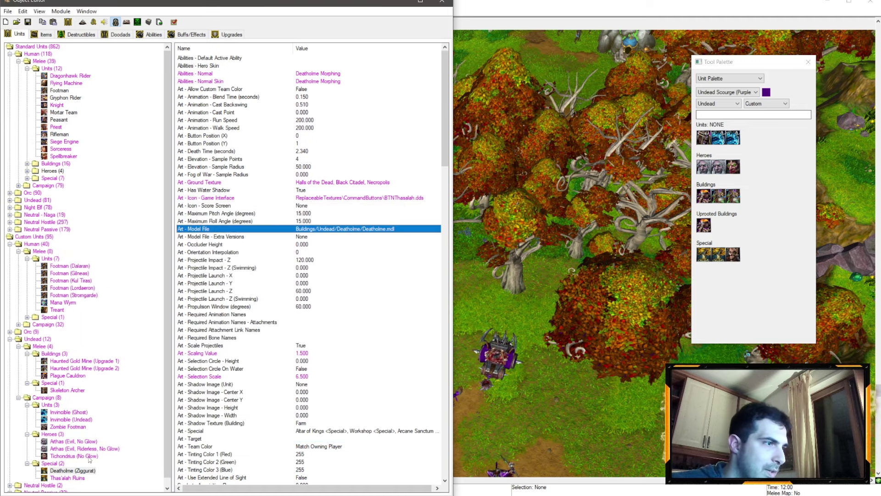
{"action": "left_click", "coordinate": [67, 477]}
{"action": "scroll", "coordinate": [311, 275], "scroll_direction": "down", "scroll_amount": 5}
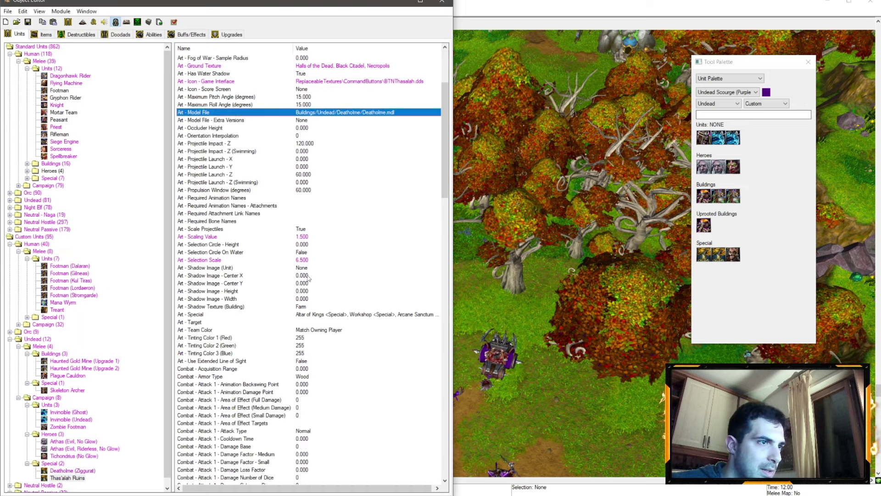
{"action": "scroll", "coordinate": [309, 268], "scroll_direction": "down", "scroll_amount": 5}
{"action": "scroll", "coordinate": [307, 261], "scroll_direction": "down", "scroll_amount": 5}
{"action": "scroll", "coordinate": [306, 254], "scroll_direction": "down", "scroll_amount": 5}
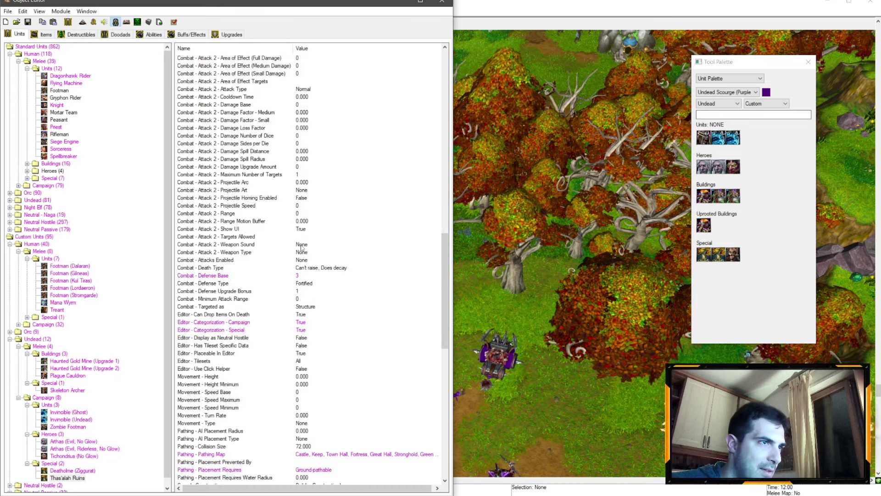
{"action": "scroll", "coordinate": [303, 246], "scroll_direction": "up", "scroll_amount": 15}
{"action": "scroll", "coordinate": [307, 235], "scroll_direction": "up", "scroll_amount": 5}
{"action": "scroll", "coordinate": [286, 217], "scroll_direction": "up", "scroll_amount": 1}
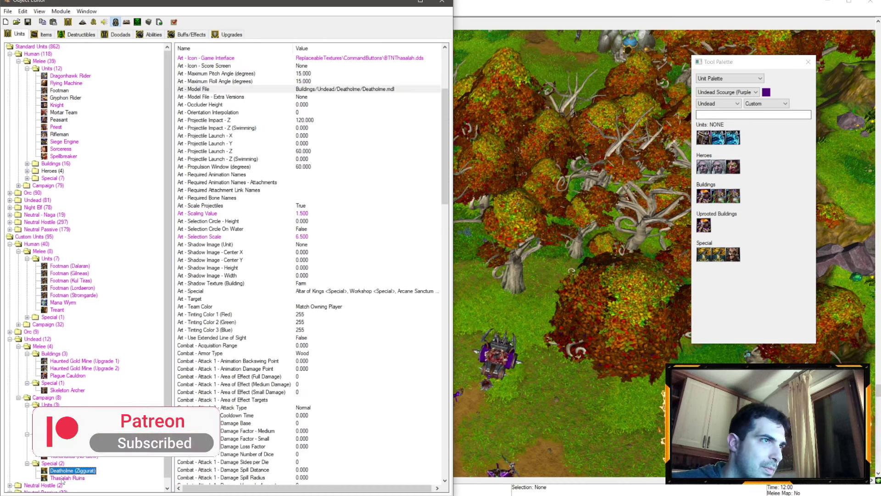
Add 'alternate' to Deatholme's Required Animation Names list
{"action": "right_click", "coordinate": [294, 176]}
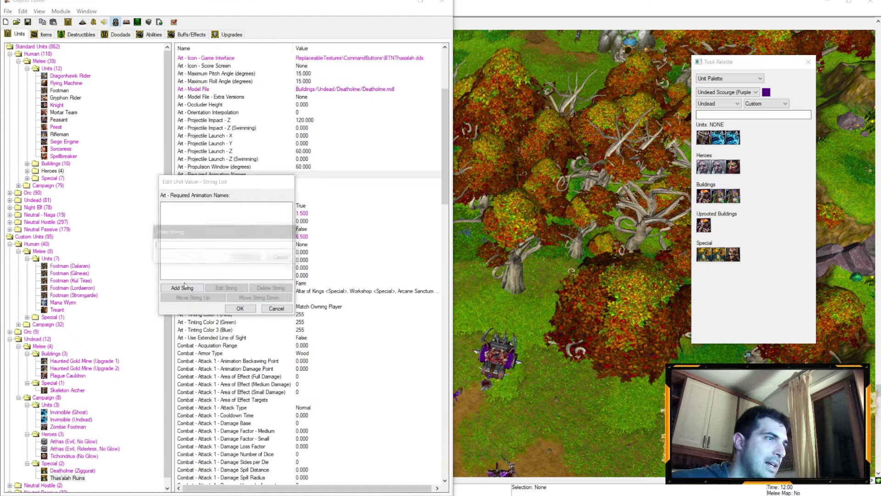
{"action": "key", "text": "Return"}
{"action": "type", "text": "terna"}
{"action": "key", "text": "Return"}
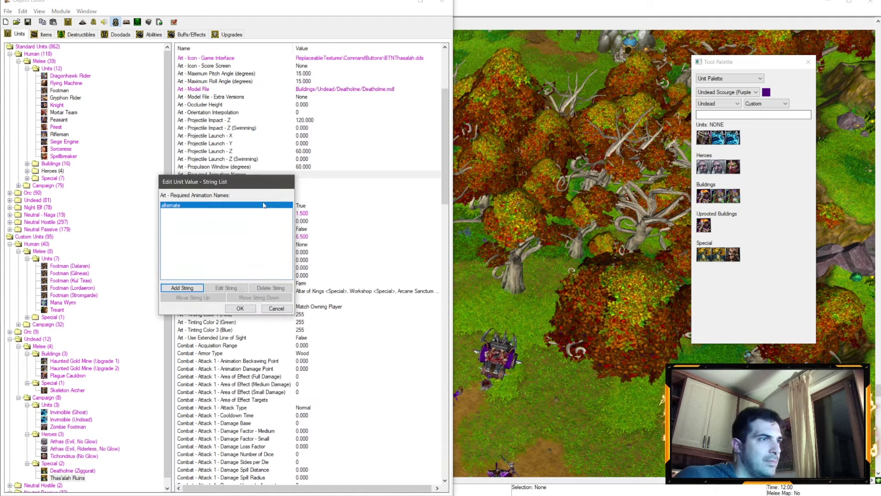
{"action": "key", "text": "Return"}
Place Thas'alah Ruins beside the undead units on the map
{"action": "left_click", "coordinate": [420, 313]}
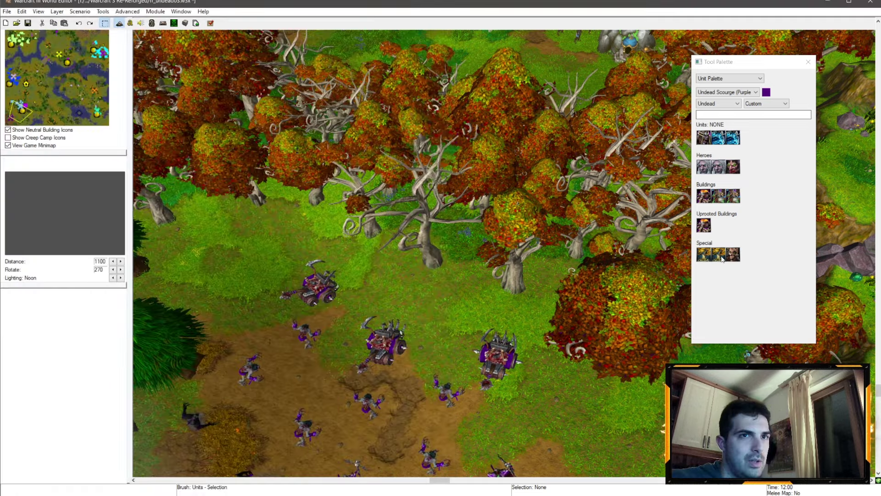
{"action": "key", "text": "Down"}
{"action": "key", "text": "Down"}
{"action": "key", "text": "Down"}
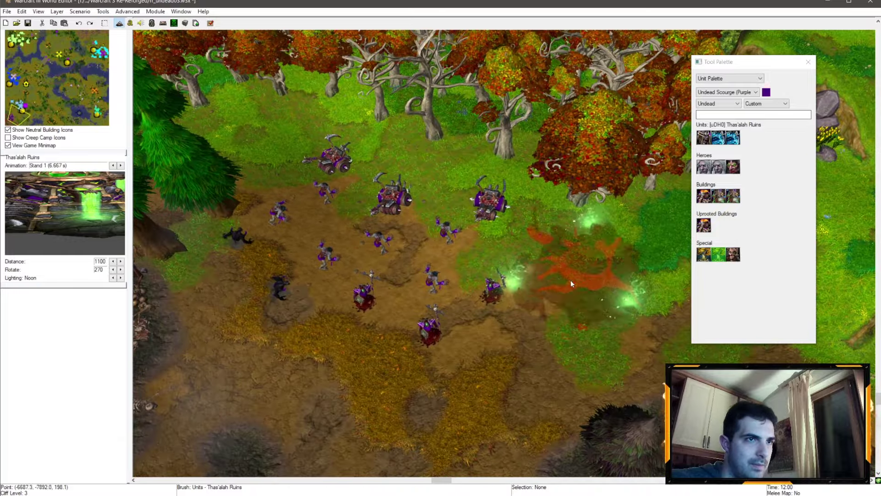
{"action": "left_click", "coordinate": [593, 326]}
{"action": "key", "text": "Down"}
{"action": "key", "text": "Right"}
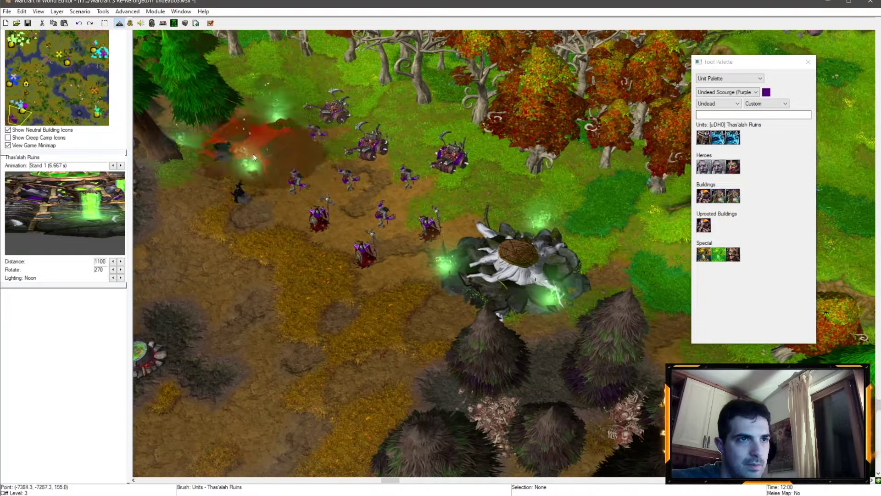
{"action": "right_click", "coordinate": [252, 154]}
{"action": "scroll", "coordinate": [282, 194], "scroll_direction": "up", "scroll_amount": 5}
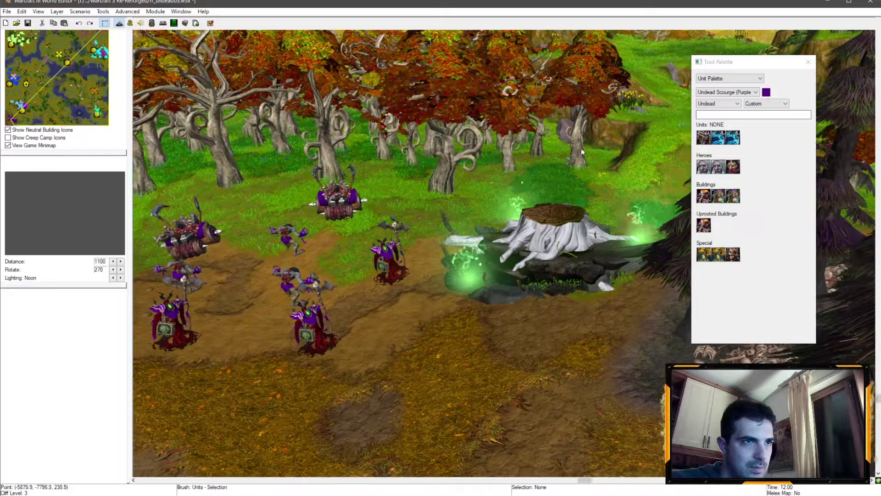
{"action": "right_click_drag", "start_coordinate": [580, 148], "coordinate": [188, 272], "text": "ctrl"}
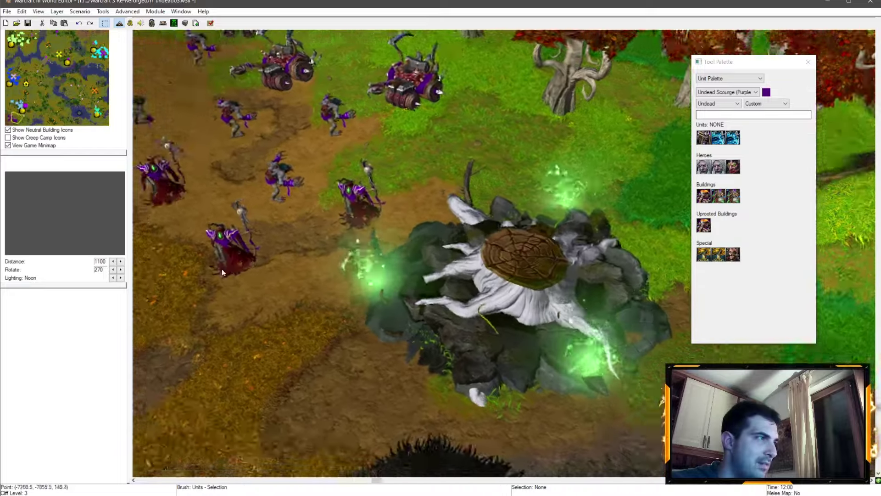
{"action": "scroll", "coordinate": [189, 276], "scroll_direction": "down", "scroll_amount": 3}
{"action": "key", "text": "Left"}
{"action": "key", "text": "Down"}
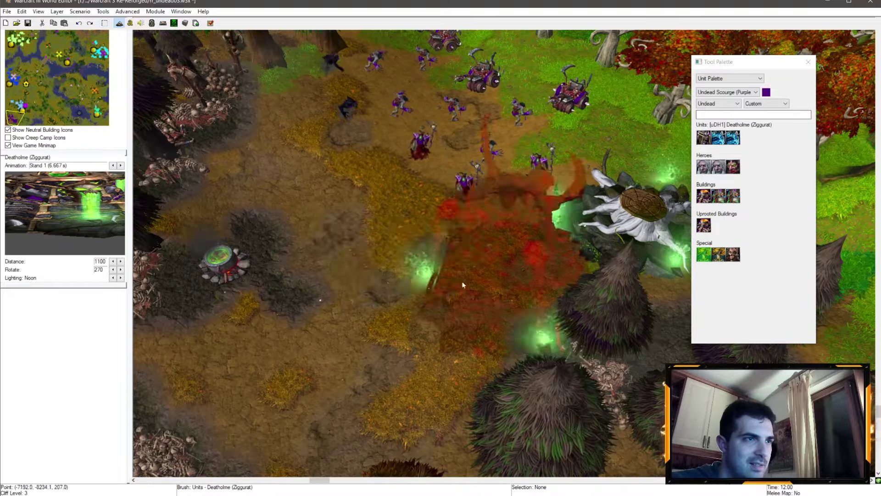
{"action": "scroll", "coordinate": [339, 368], "scroll_direction": "up", "scroll_amount": 5}
{"action": "scroll", "coordinate": [472, 243], "scroll_direction": "down", "scroll_amount": 2}
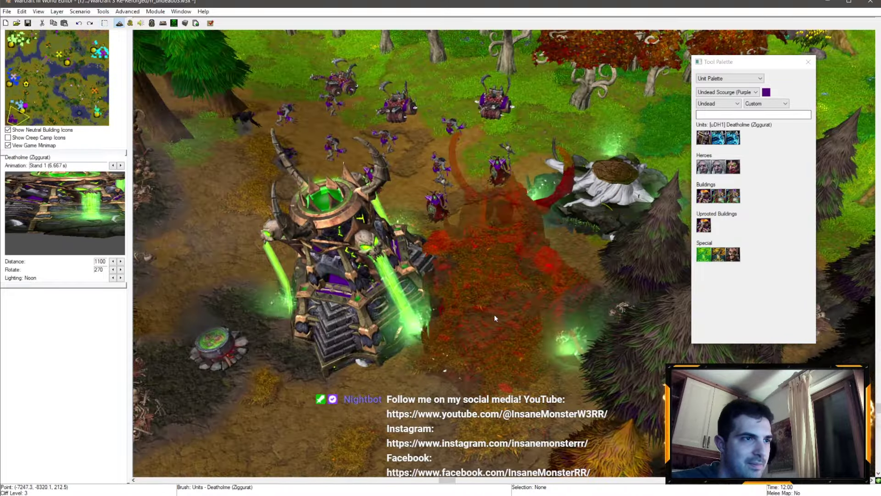
{"action": "scroll", "coordinate": [462, 308], "scroll_direction": "down", "scroll_amount": 2}
{"action": "right_click", "coordinate": [421, 286]}
{"action": "scroll", "coordinate": [296, 307], "scroll_direction": "up", "scroll_amount": 2}
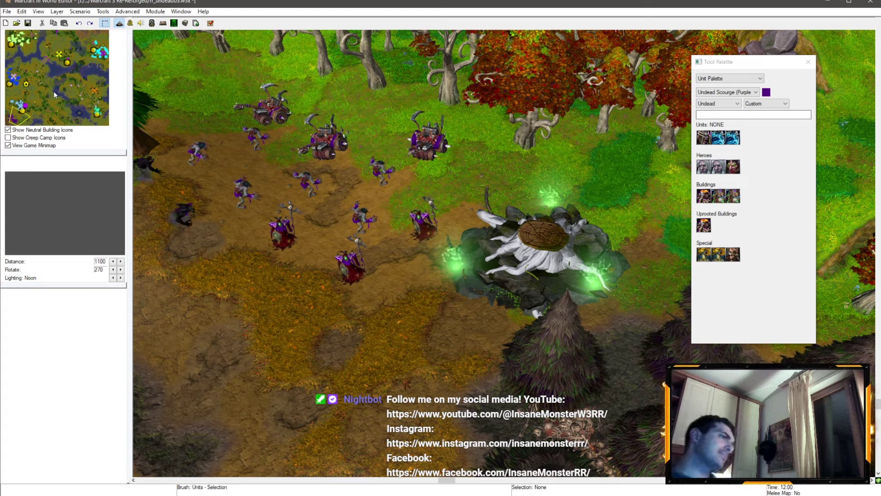
Briefly open and close the Object Editor, then open the Asset Manager with F12
{"action": "left_click", "coordinate": [153, 23]}
{"action": "left_click", "coordinate": [441, 2]}
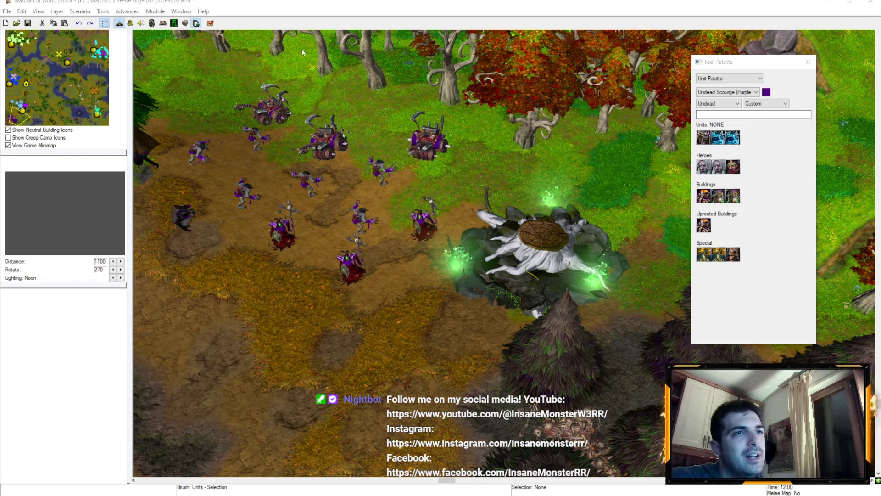
{"action": "key", "text": "F12"}
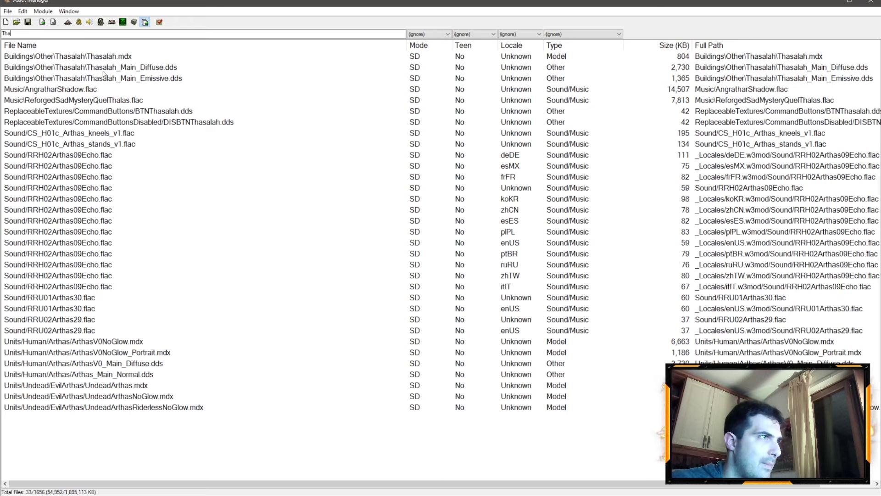
Compare the full paths of the Thasalah_Main_Diffuse and Thasalah_Main_Emissive textures
{"action": "left_click", "coordinate": [84, 69]}
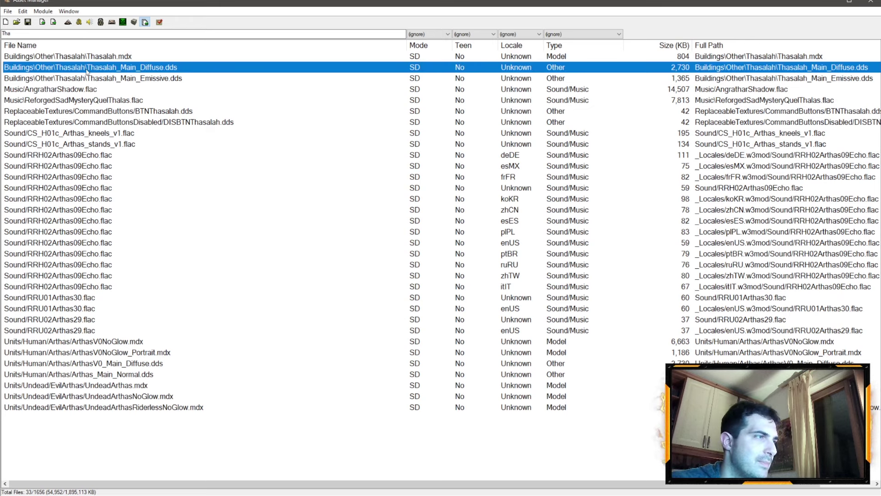
{"action": "left_click", "coordinate": [102, 60]}
{"action": "left_click", "coordinate": [102, 78]}
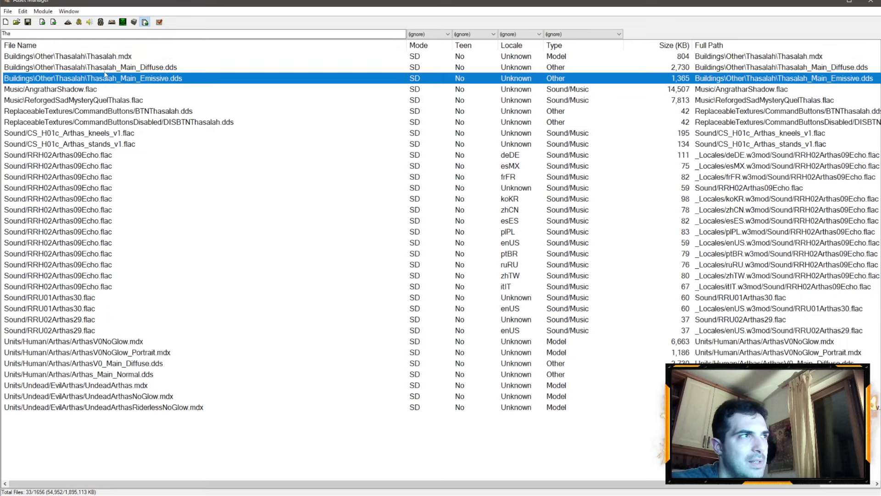
{"action": "left_click", "coordinate": [101, 67]}
{"action": "left_click", "coordinate": [103, 79]}
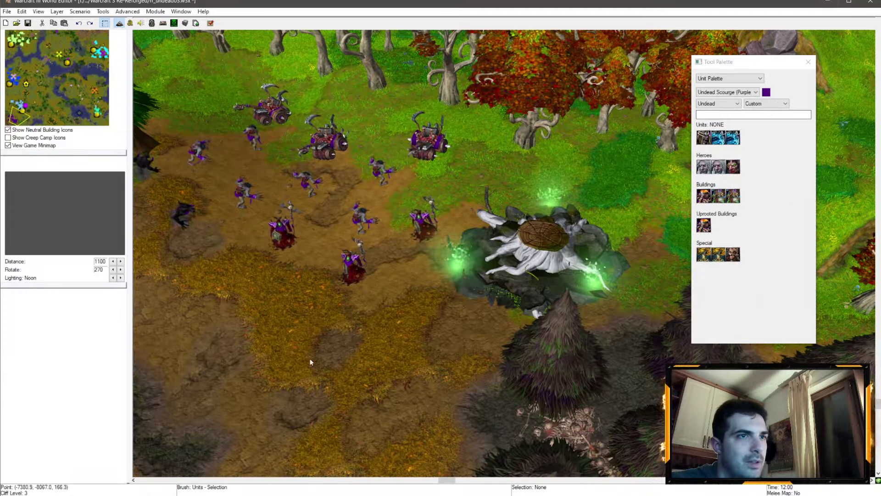
{"action": "scroll", "coordinate": [323, 315], "scroll_direction": "up", "scroll_amount": 3}
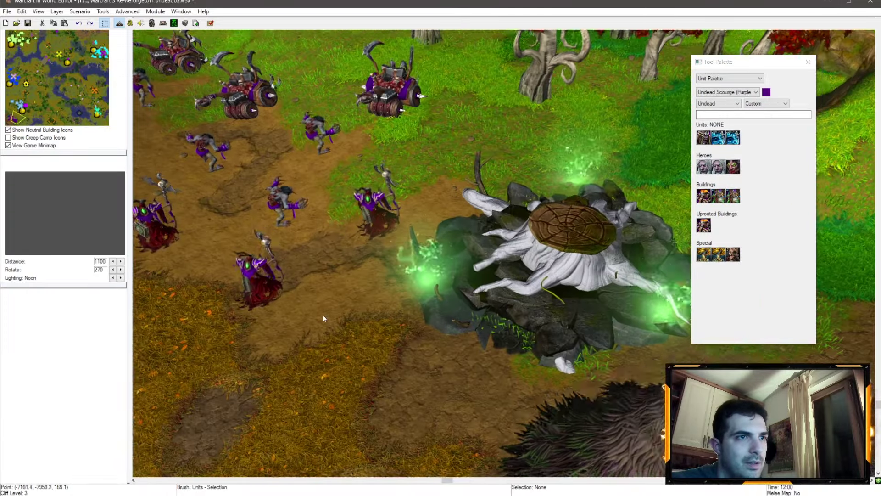
{"action": "scroll", "coordinate": [493, 179], "scroll_direction": "up", "scroll_amount": 3}
{"action": "scroll", "coordinate": [494, 179], "scroll_direction": "up", "scroll_amount": 2}
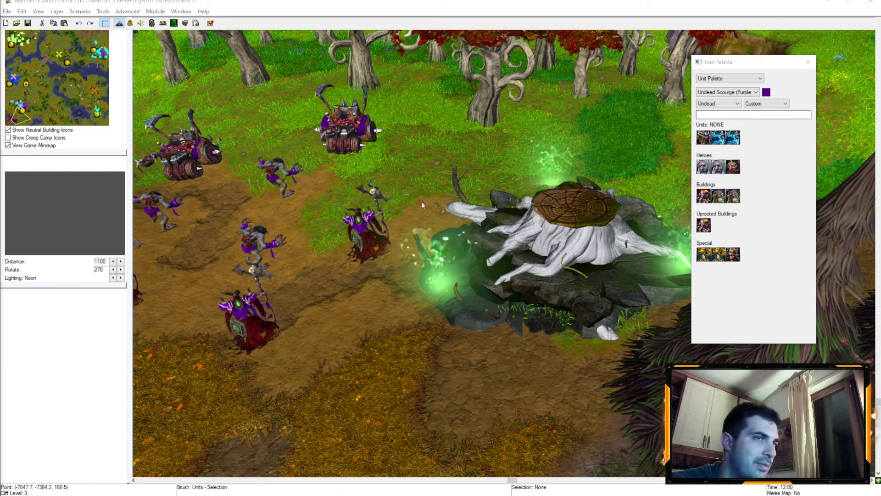
{"action": "scroll", "coordinate": [433, 285], "scroll_direction": "down", "scroll_amount": 2}
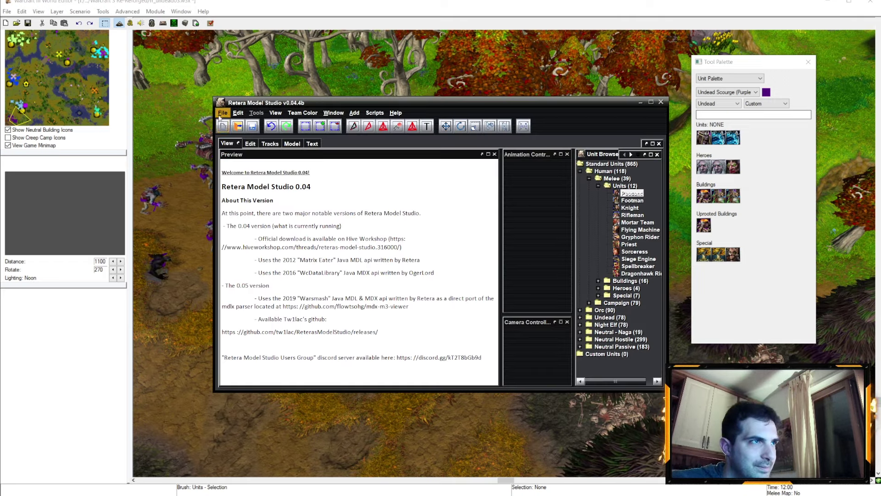
Open Deatholme.mdx from the map's Buildings\Undead\Deatholme folder
{"action": "left_click", "coordinate": [223, 112]}
{"action": "left_click", "coordinate": [241, 126]}
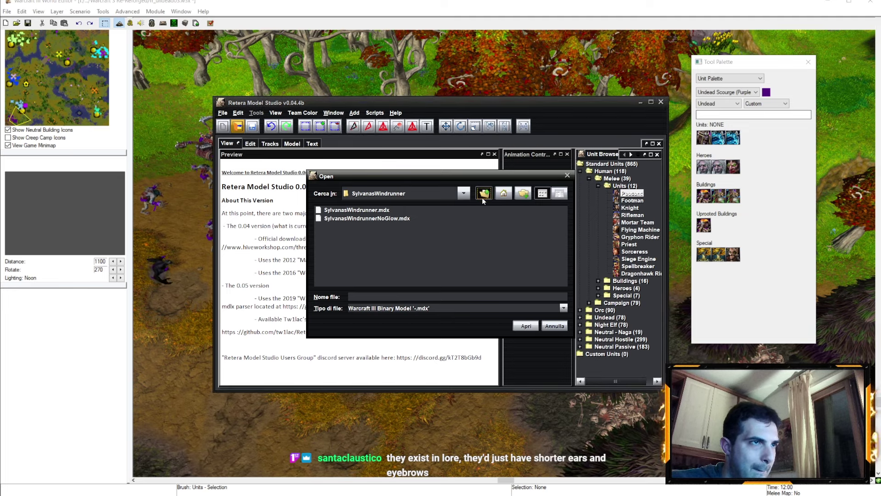
{"action": "left_click", "coordinate": [482, 195]}
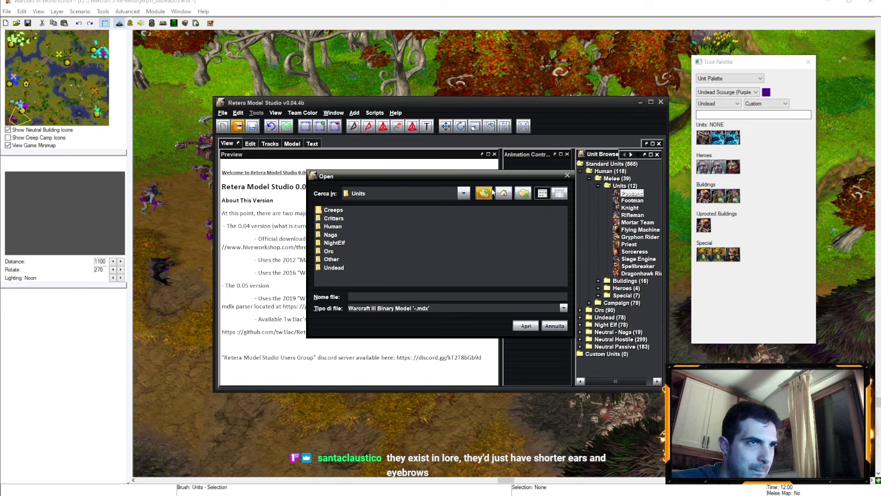
{"action": "left_click", "coordinate": [483, 193]}
{"action": "double_click", "coordinate": [337, 210]}
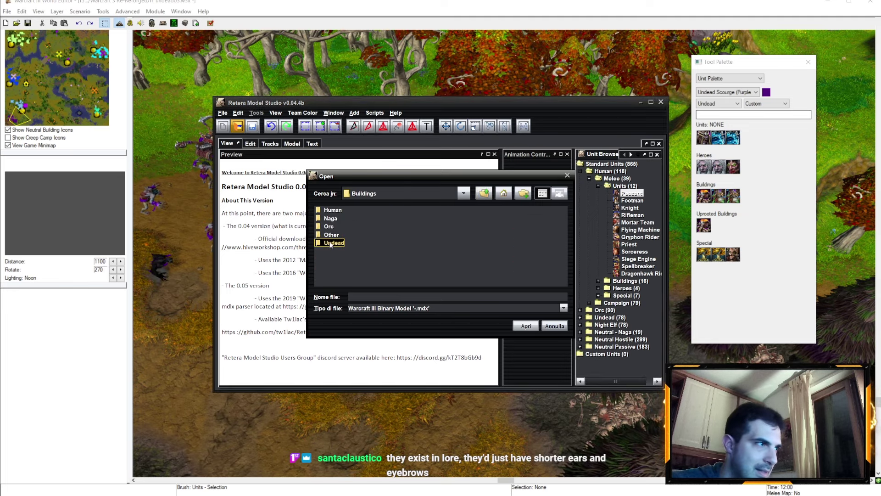
{"action": "double_click", "coordinate": [333, 243]}
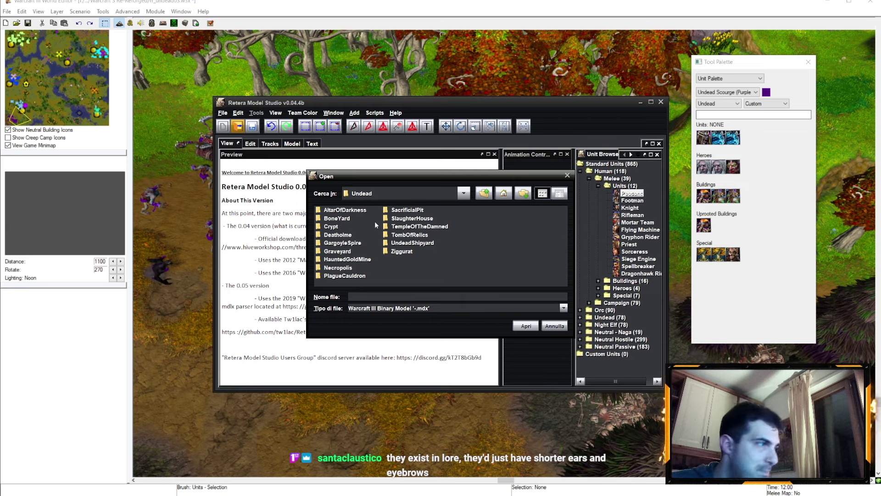
{"action": "double_click", "coordinate": [345, 234]}
{"action": "left_click", "coordinate": [348, 210]}
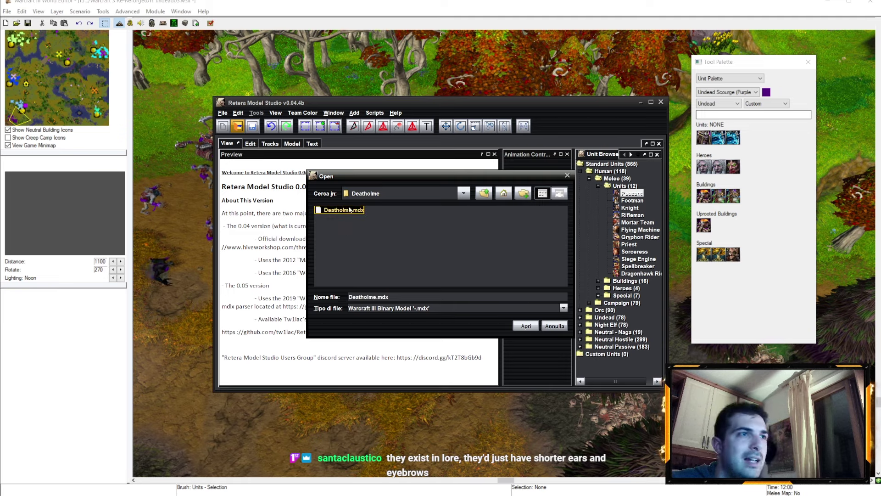
{"action": "left_click", "coordinate": [525, 325]}
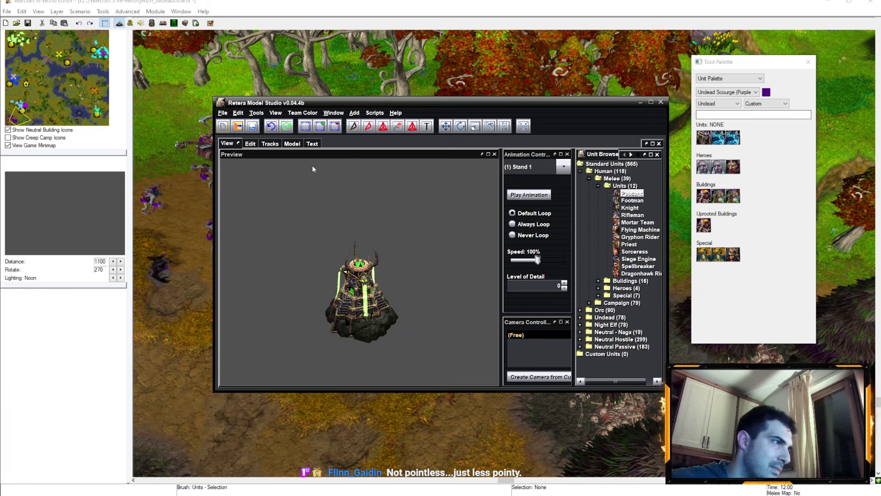
Open the Deatholme model's texture list and preview the Necropolis and environment map textures
{"action": "left_click", "coordinate": [286, 144]}
{"action": "left_click", "coordinate": [248, 178]}
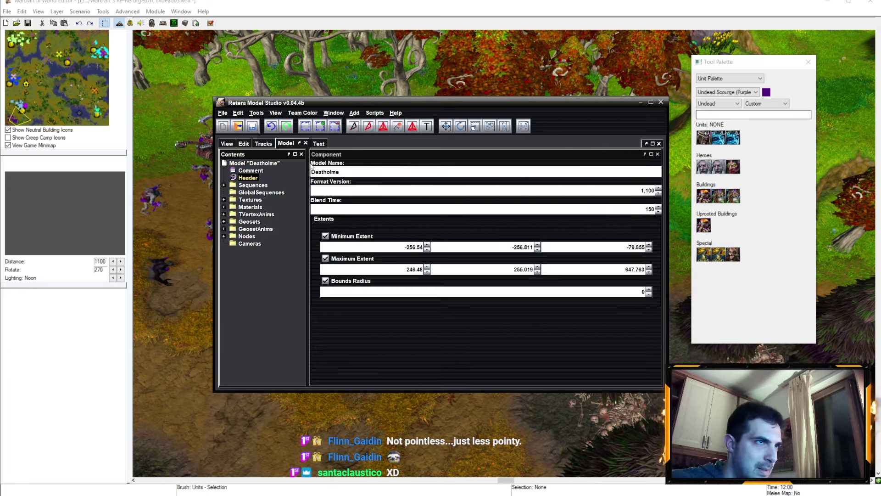
{"action": "left_click", "coordinate": [243, 143]}
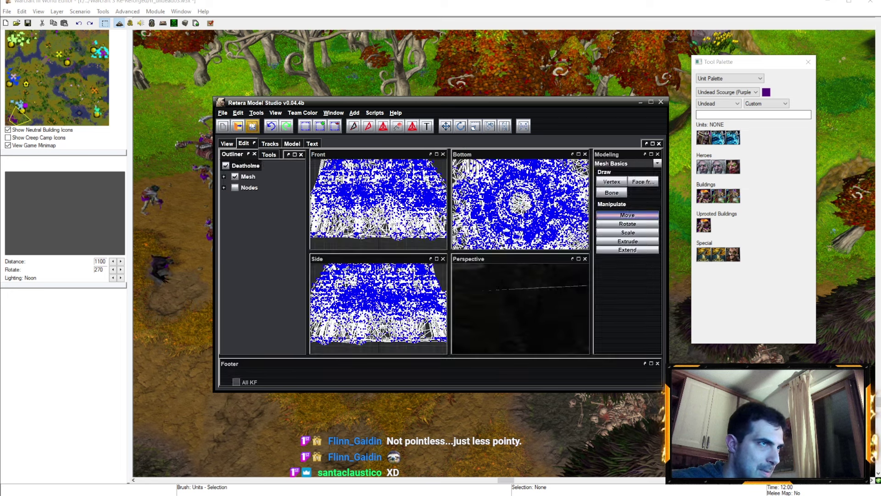
{"action": "left_click", "coordinate": [255, 114]}
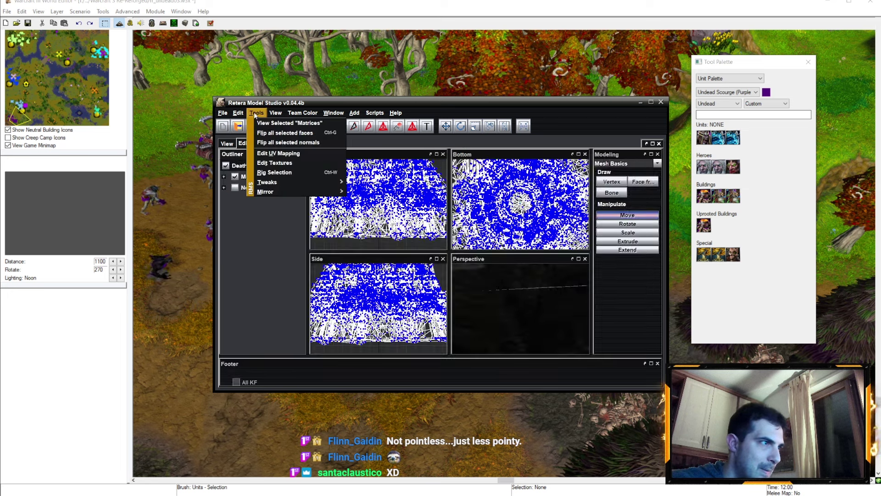
{"action": "left_click", "coordinate": [274, 163]}
{"action": "left_click", "coordinate": [353, 129]}
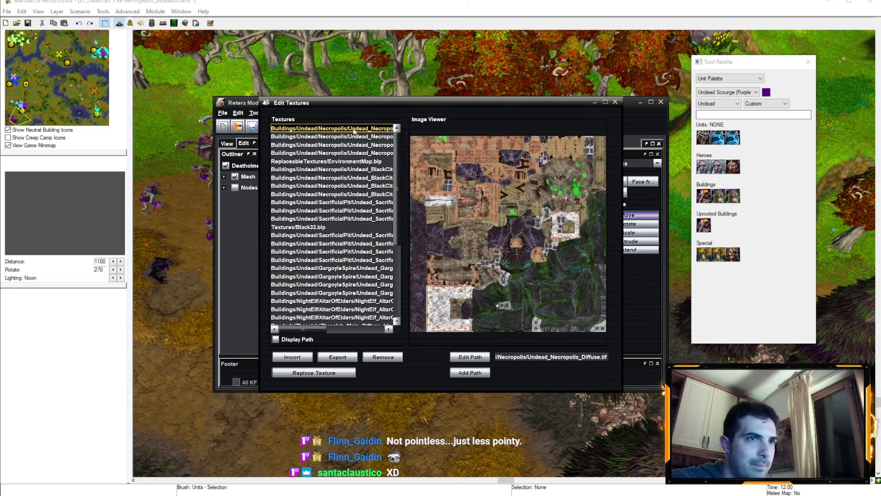
{"action": "left_click", "coordinate": [344, 162]}
{"action": "scroll", "coordinate": [347, 191], "scroll_direction": "down", "scroll_amount": 5}
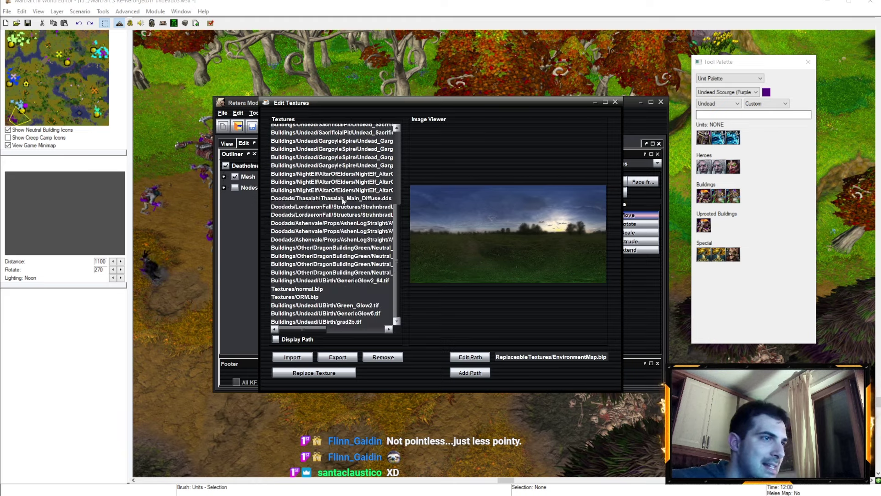
Change the Thasalah_Main_Diffuse.dds path from Doodads to Buildings\Other and close the list
{"action": "left_click", "coordinate": [351, 247]}
{"action": "left_click", "coordinate": [348, 198]}
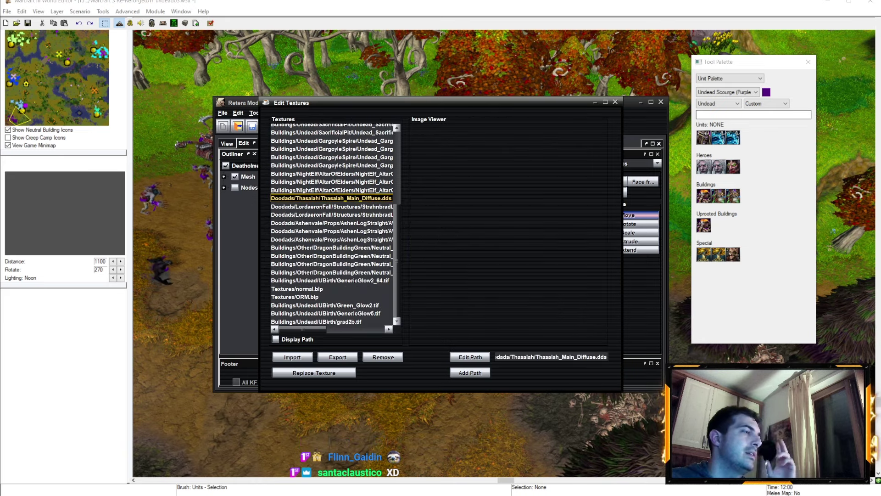
{"action": "key", "text": "alt+Tab"}
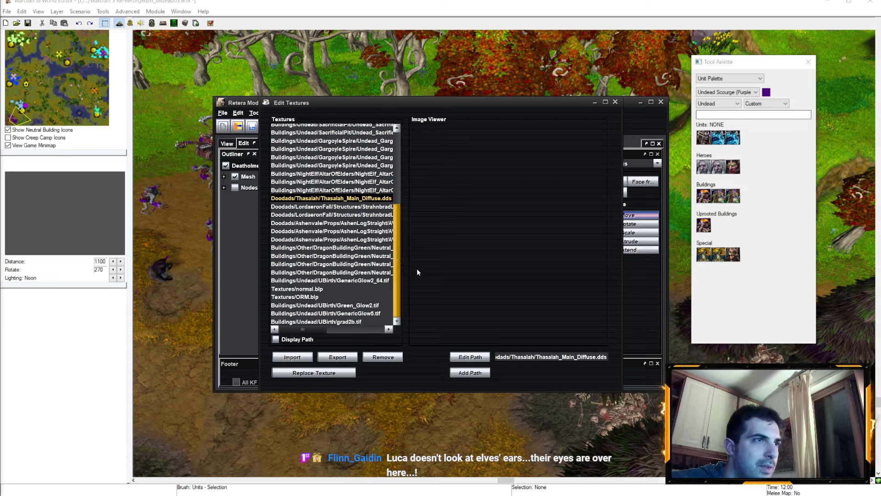
{"action": "left_click", "coordinate": [470, 357]}
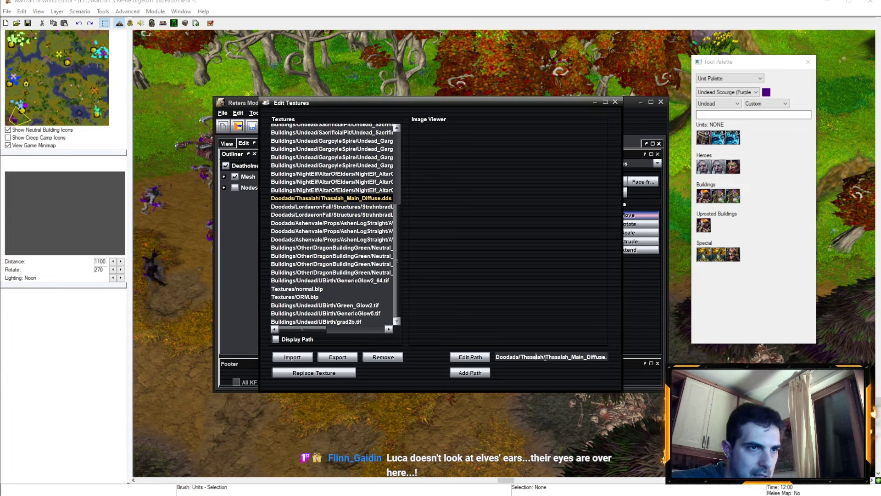
{"action": "type", "text": "Buildings\\Other\\"}
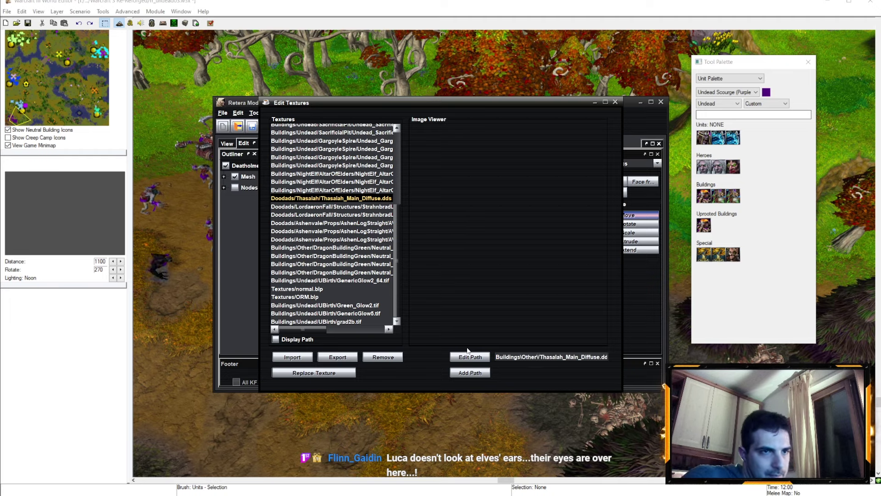
{"action": "left_click", "coordinate": [468, 354]}
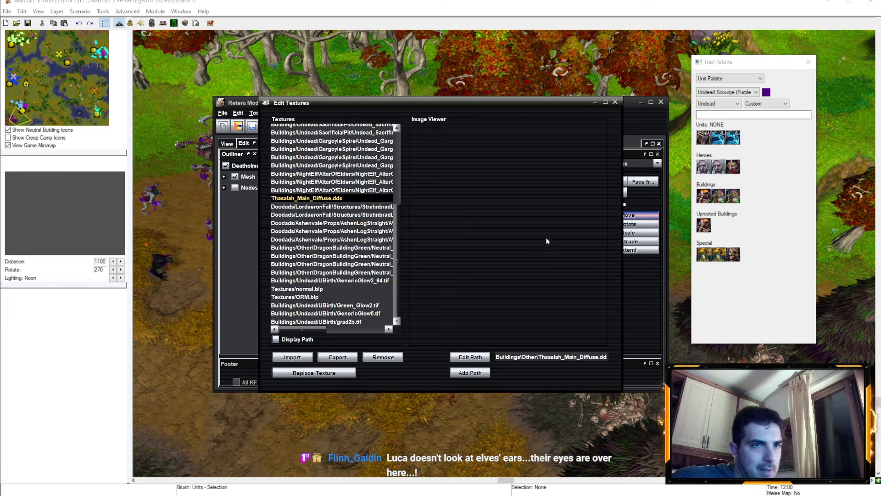
{"action": "left_click", "coordinate": [598, 101]}
Save the model over Deatholme.mdx, confirm the overwrite, and close Retera Model Studio
{"action": "left_click", "coordinate": [227, 143]}
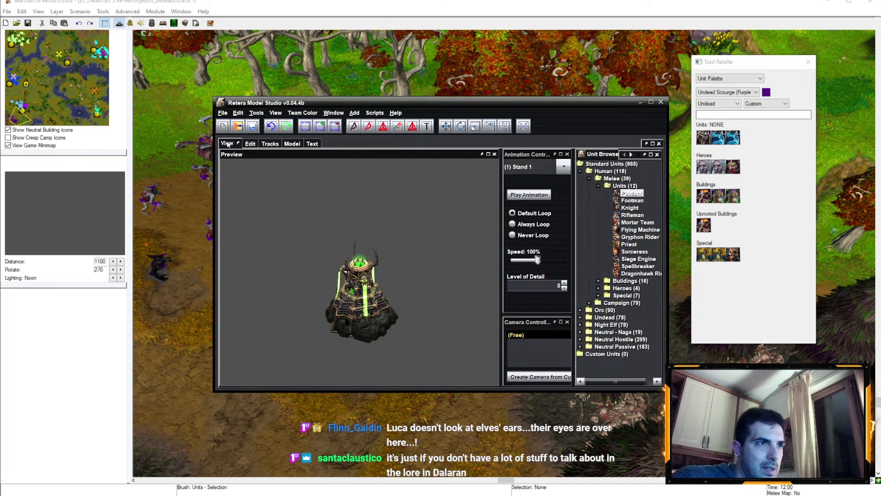
{"action": "left_click", "coordinate": [222, 112]}
{"action": "left_click", "coordinate": [241, 193]}
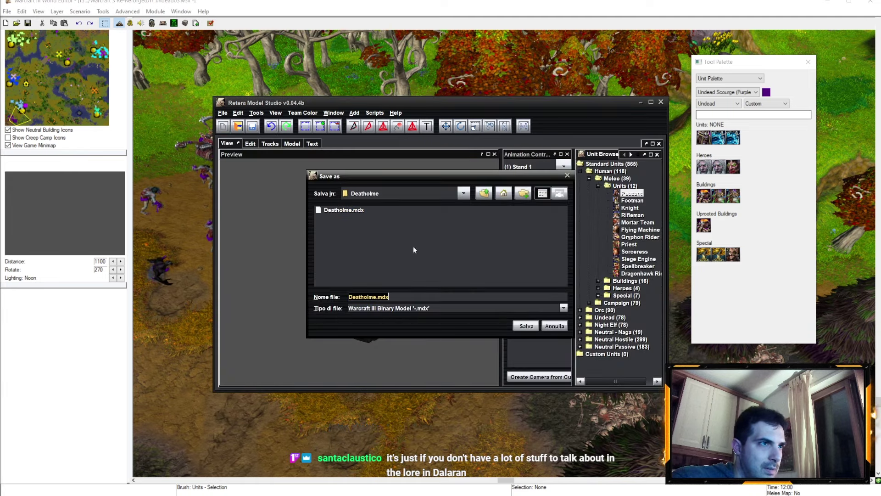
{"action": "left_click", "coordinate": [532, 327]}
{"action": "left_click", "coordinate": [416, 265]}
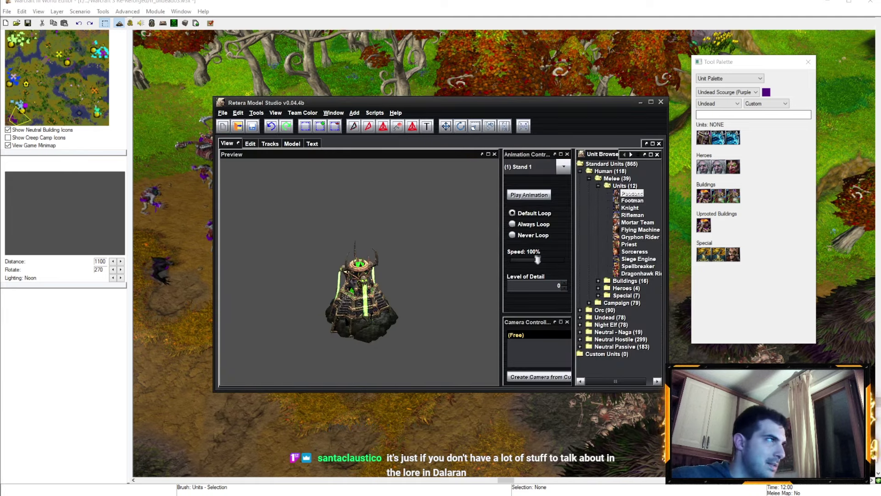
{"action": "left_click", "coordinate": [662, 102]}
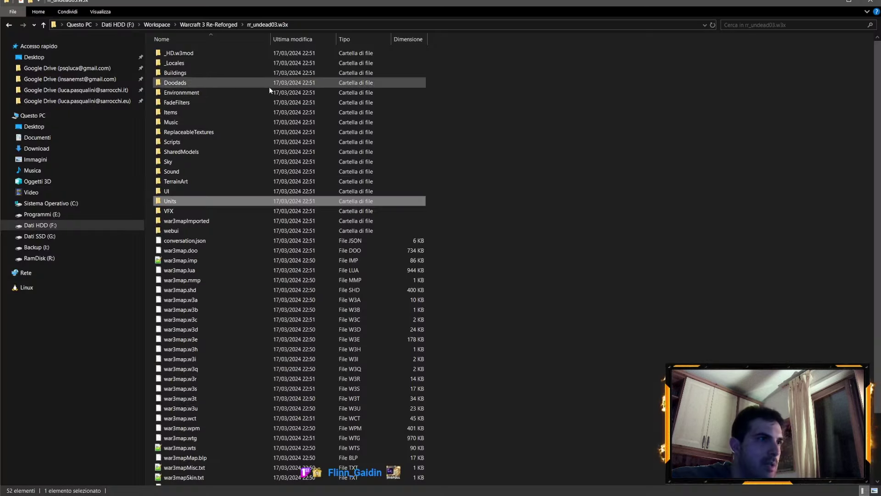
Browse into the map's Buildings\Undead\Deatholme folder
{"action": "double_click", "coordinate": [188, 80]}
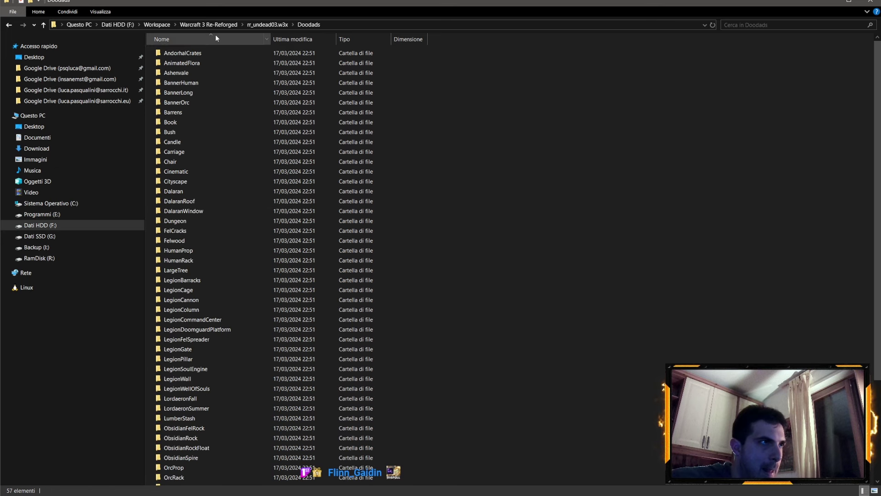
{"action": "key", "text": "BackSpace"}
{"action": "double_click", "coordinate": [189, 72]}
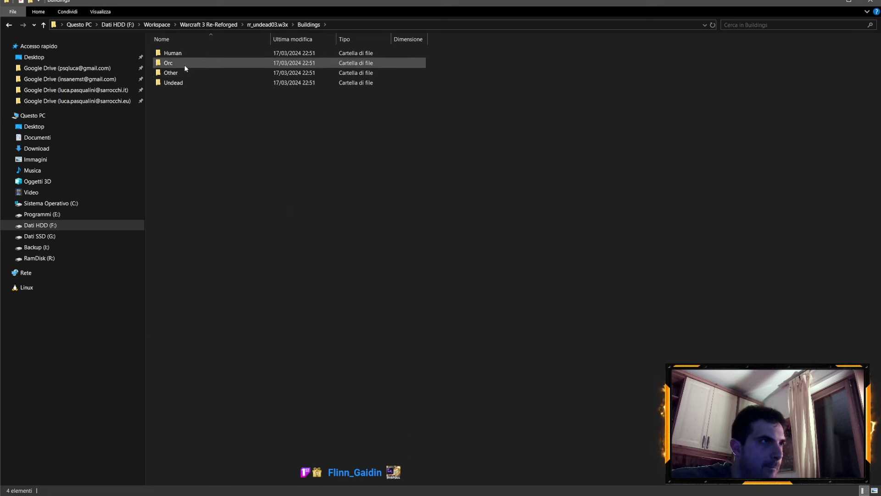
{"action": "double_click", "coordinate": [189, 82]}
{"action": "double_click", "coordinate": [180, 53]}
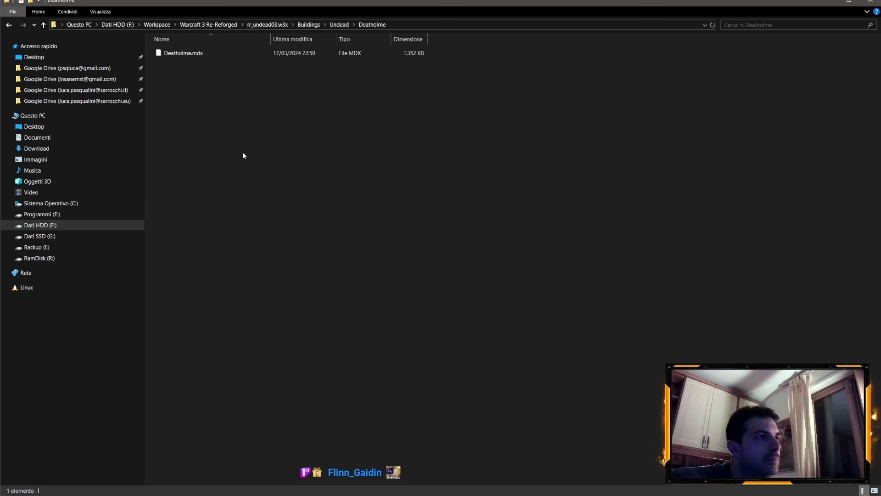
Paste the edited Deatholme.mdx there, replace the existing file, and return to World Editor
{"action": "right_click", "coordinate": [209, 112]}
{"action": "left_click", "coordinate": [241, 179]}
{"action": "left_click", "coordinate": [413, 207]}
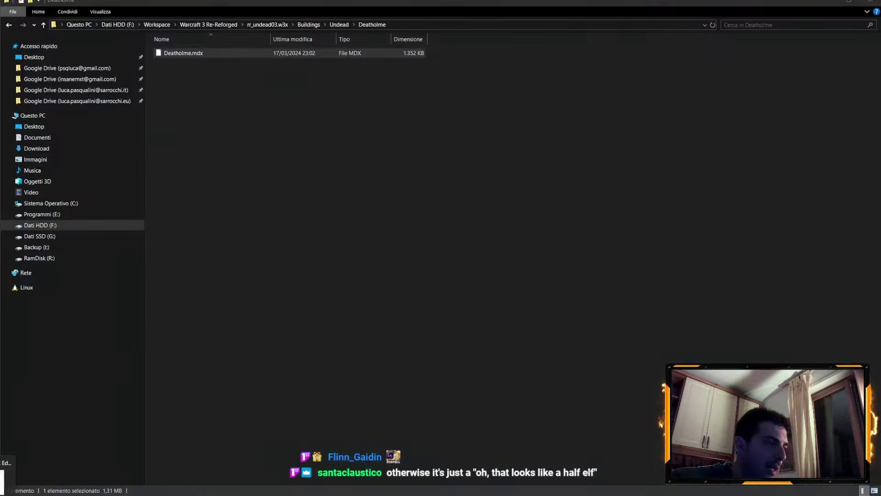
{"action": "key", "text": "alt+Tab"}
{"action": "scroll", "coordinate": [439, 220], "scroll_direction": "up", "scroll_amount": 3}
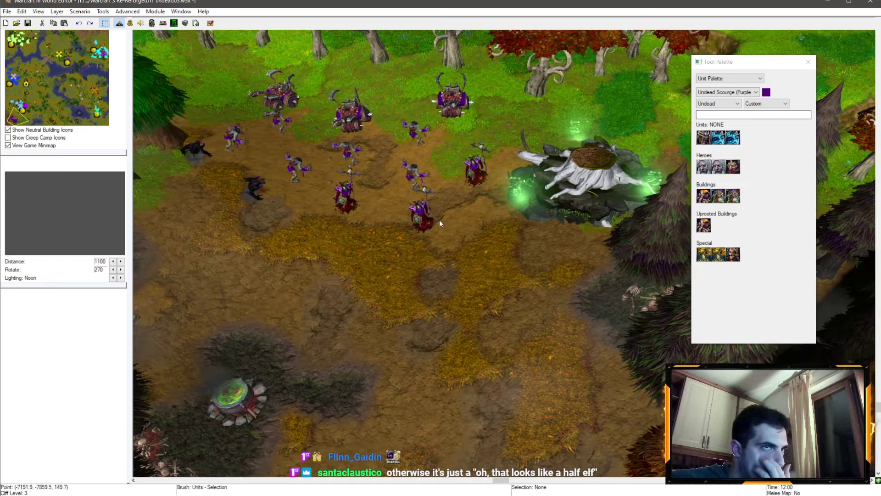
Place a Tha'alah Ruins building, save the map, then close and relaunch World Editor
{"action": "left_click", "coordinate": [719, 255]}
{"action": "left_click", "coordinate": [493, 279]}
{"action": "scroll", "coordinate": [449, 284], "scroll_direction": "up", "scroll_amount": 2}
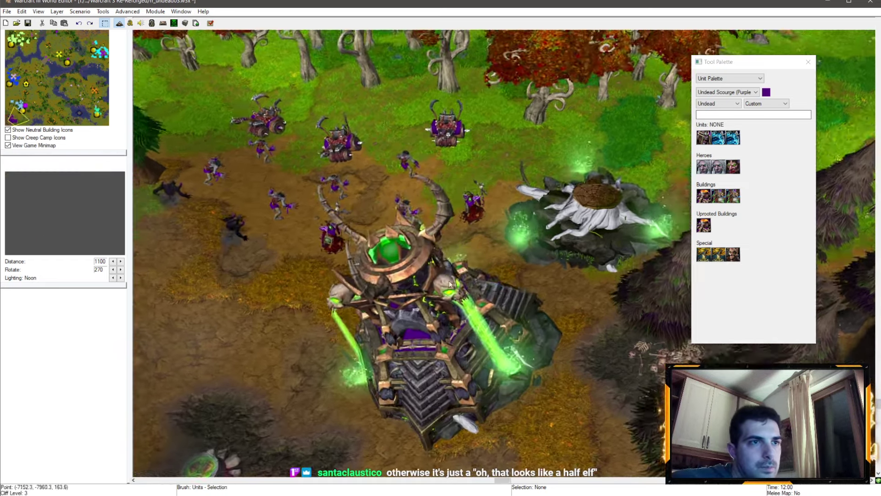
{"action": "scroll", "coordinate": [485, 234], "scroll_direction": "down", "scroll_amount": 3}
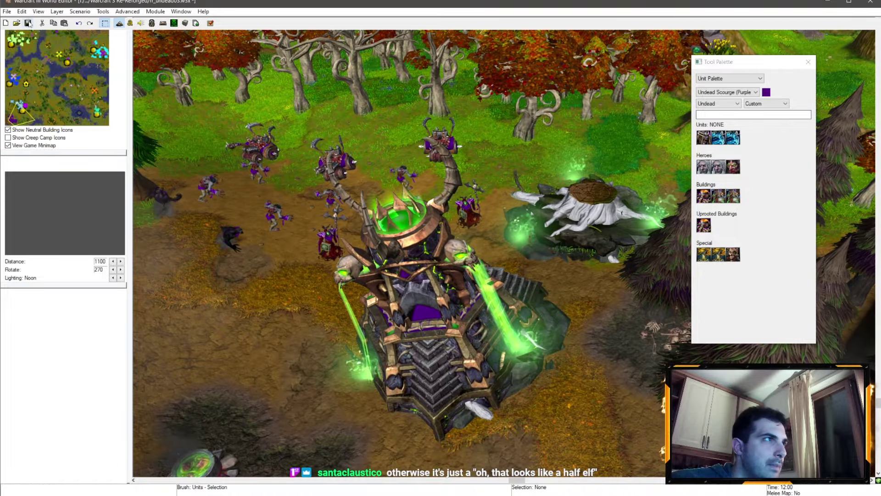
{"action": "left_click", "coordinate": [28, 23]}
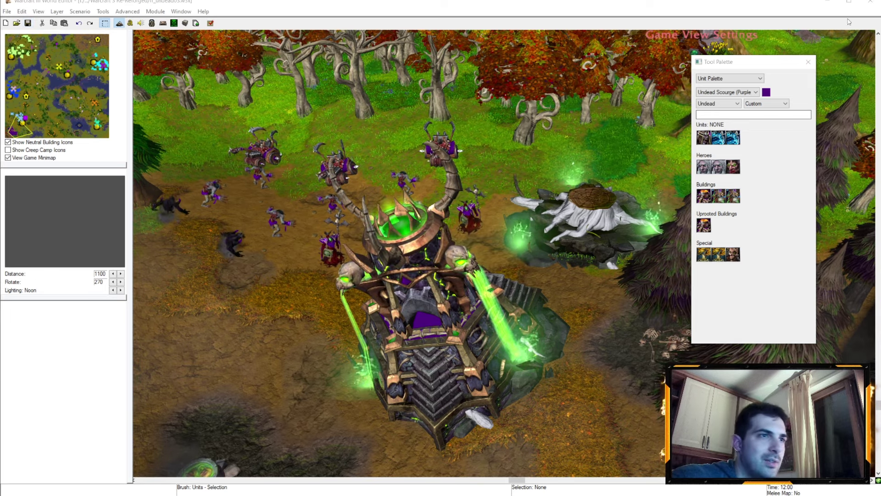
{"action": "key", "text": "p"}
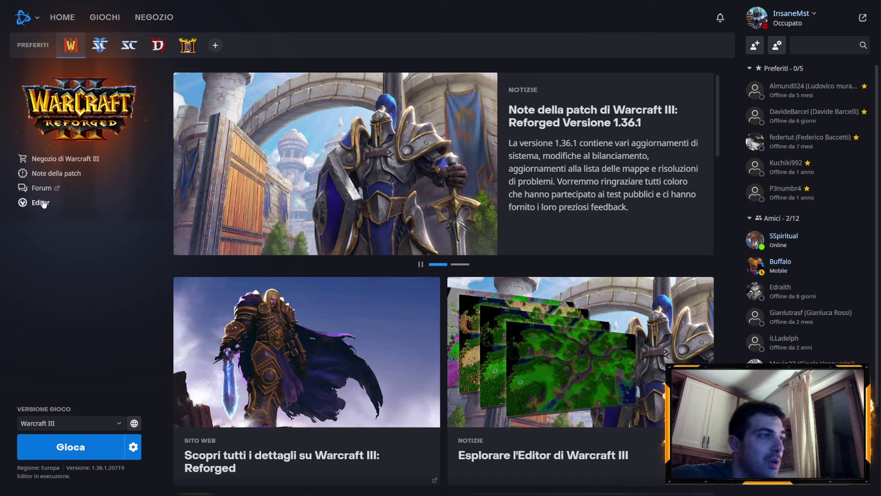
{"action": "left_click", "coordinate": [39, 202]}
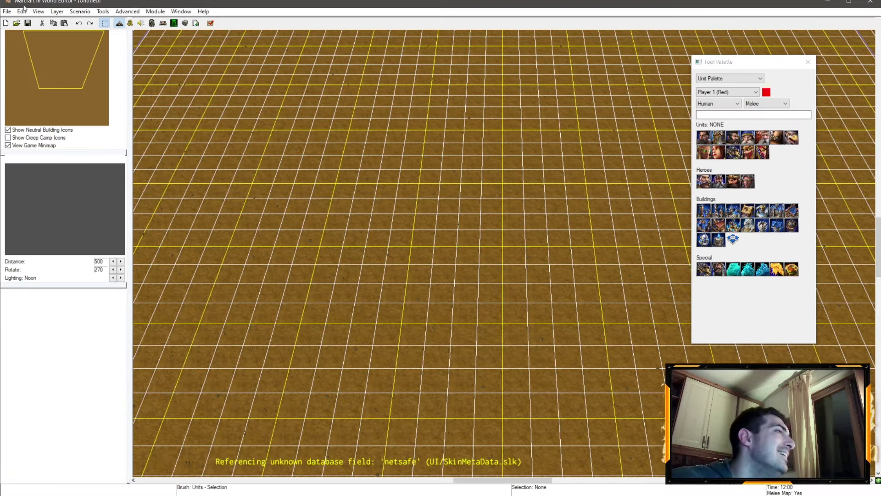
Reopen the recent undead map and centre the view on the Necropolis base
{"action": "left_click", "coordinate": [7, 12]}
{"action": "left_click", "coordinate": [61, 126]}
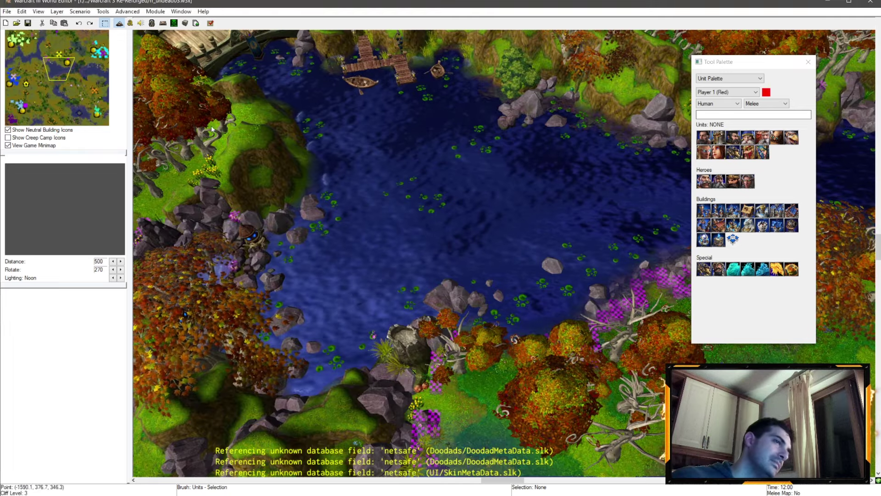
{"action": "left_click", "coordinate": [17, 116]}
{"action": "scroll", "coordinate": [446, 234], "scroll_direction": "up", "scroll_amount": 5}
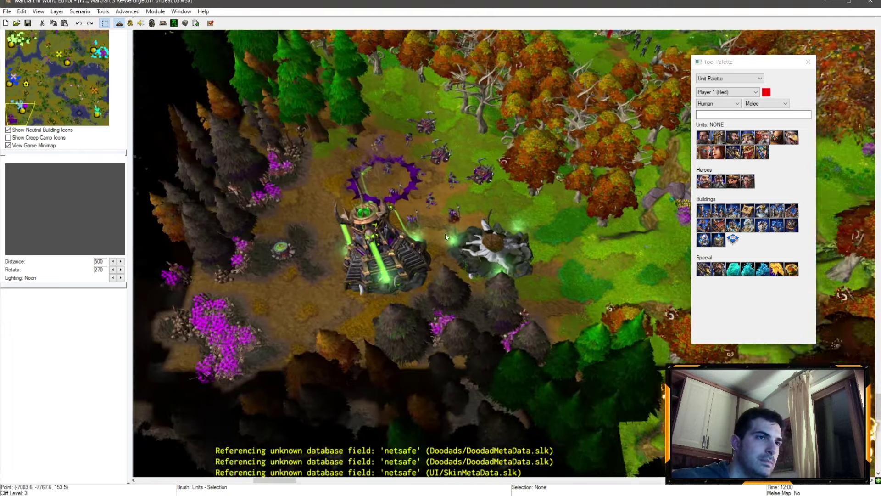
{"action": "scroll", "coordinate": [370, 268], "scroll_direction": "down", "scroll_amount": 3}
{"action": "right_click_drag", "start_coordinate": [370, 268], "coordinate": [500, 223]}
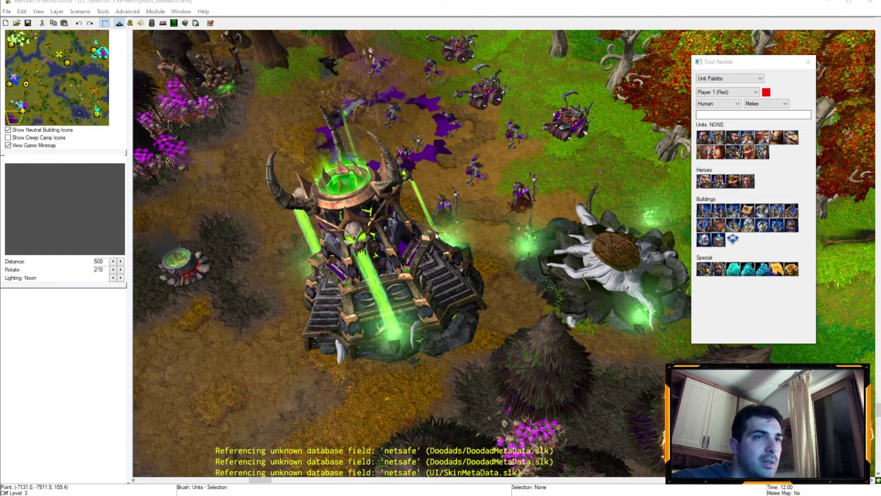
{"action": "scroll", "coordinate": [499, 223], "scroll_direction": "up", "scroll_amount": 3}
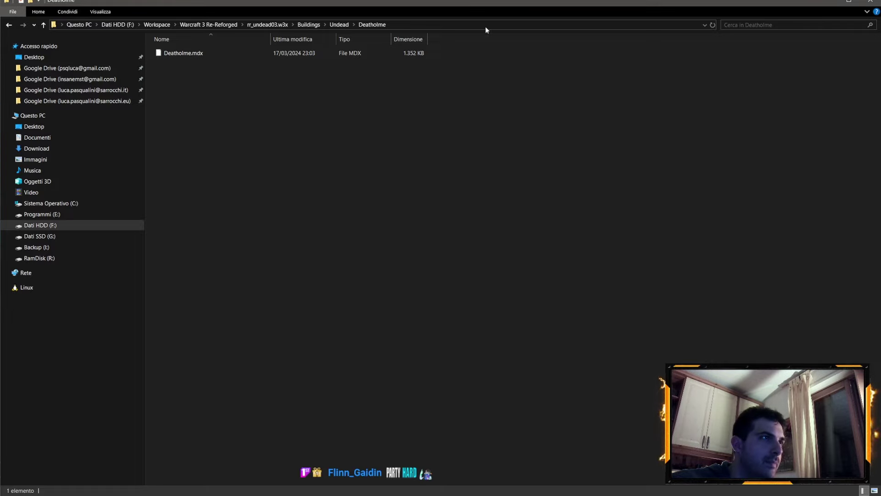
Close File Explorer and load Deatholme.mdx in Retera Model Studio
{"action": "left_click", "coordinate": [822, 6]}
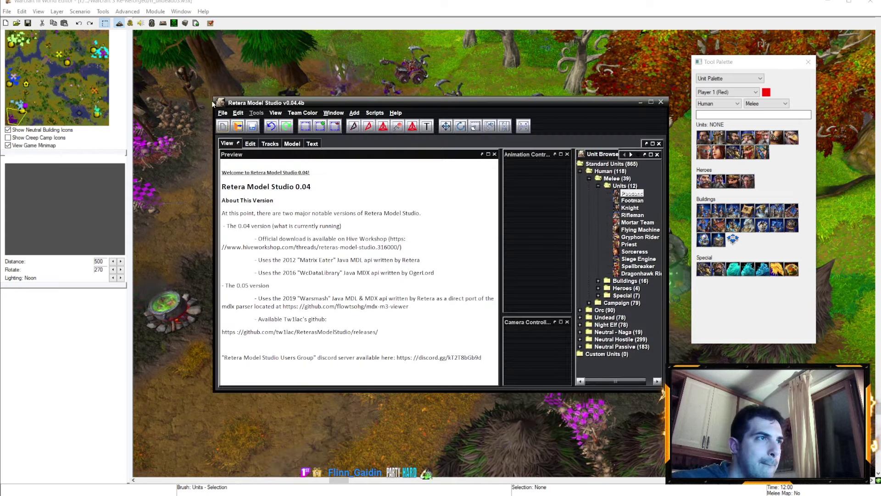
{"action": "left_click", "coordinate": [222, 113]}
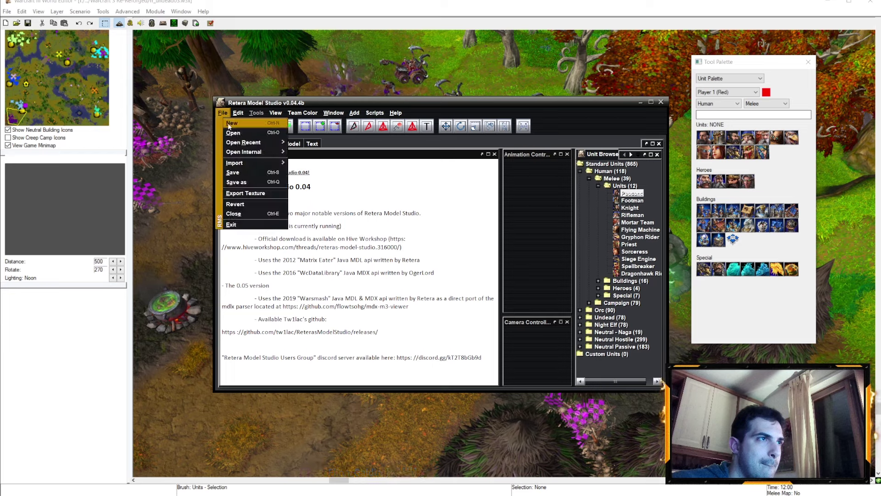
{"action": "left_click", "coordinate": [345, 197]}
{"action": "left_click", "coordinate": [345, 212]}
{"action": "left_click", "coordinate": [534, 326]}
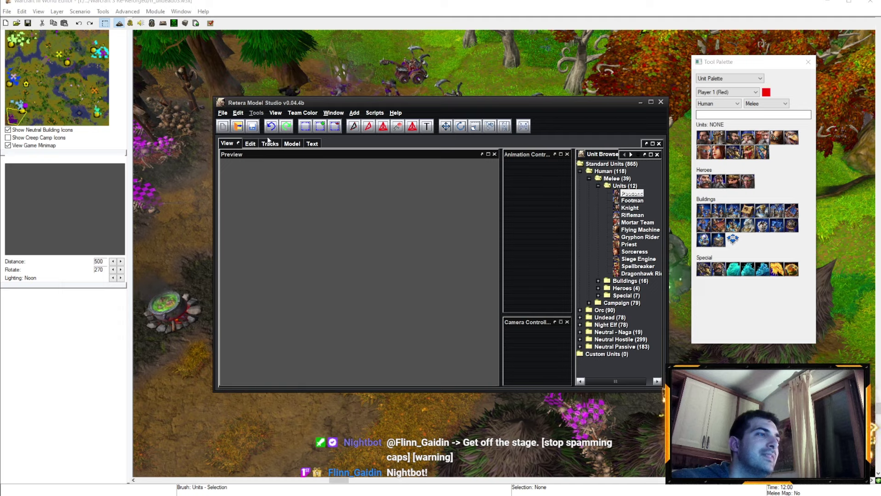
Select Thasalah_Main_Diffuse.dds in the Deatholme model's texture editor to see its path
{"action": "left_click", "coordinate": [290, 144]}
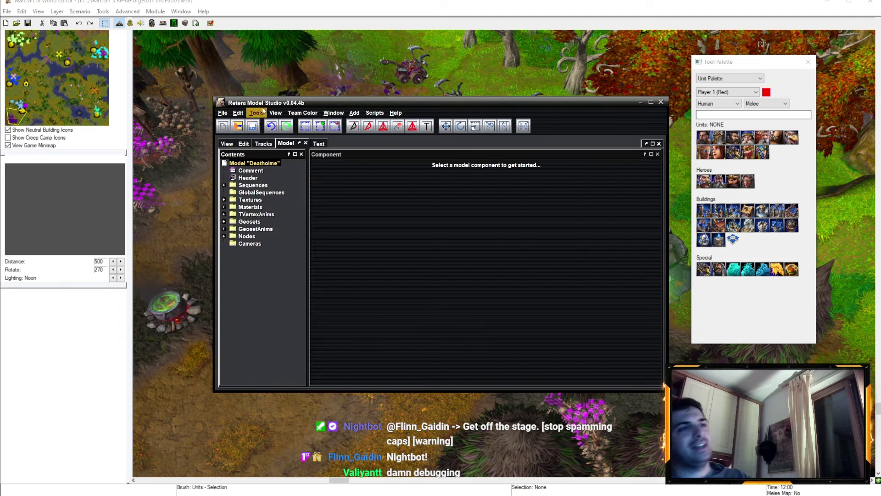
{"action": "left_click", "coordinate": [256, 112]}
{"action": "left_click", "coordinate": [275, 164]}
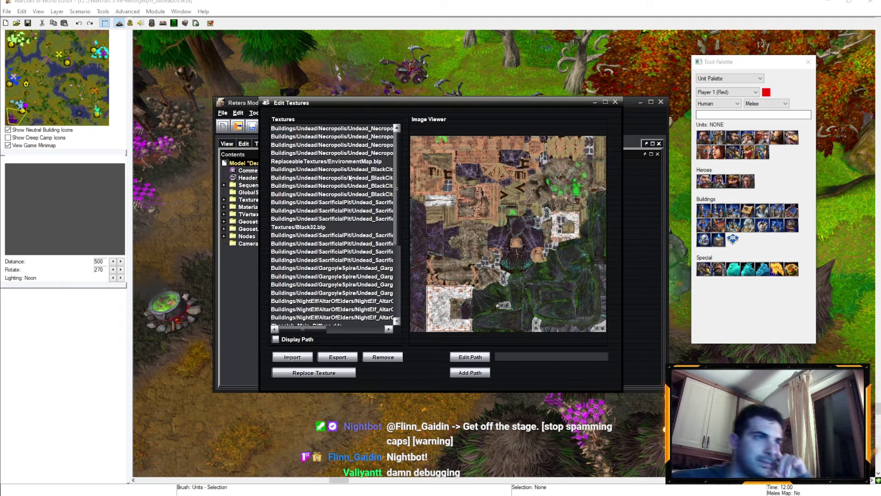
{"action": "scroll", "coordinate": [338, 207], "scroll_direction": "down", "scroll_amount": 5}
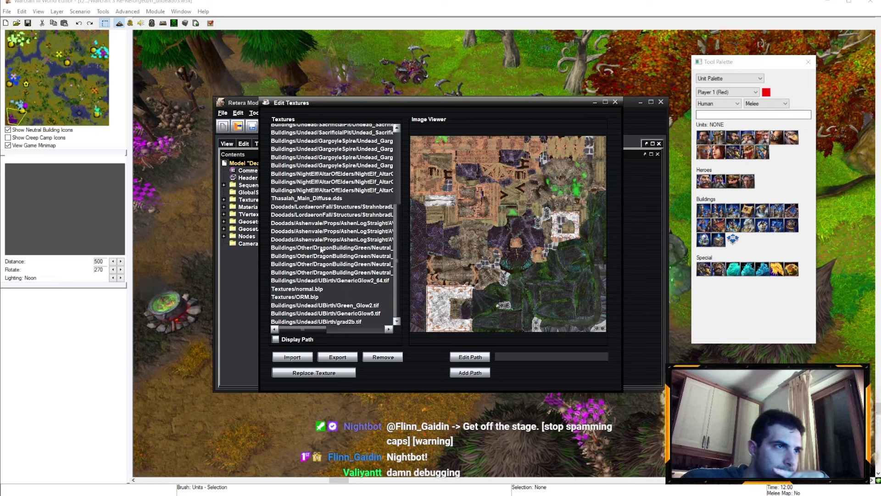
{"action": "left_click", "coordinate": [307, 197]}
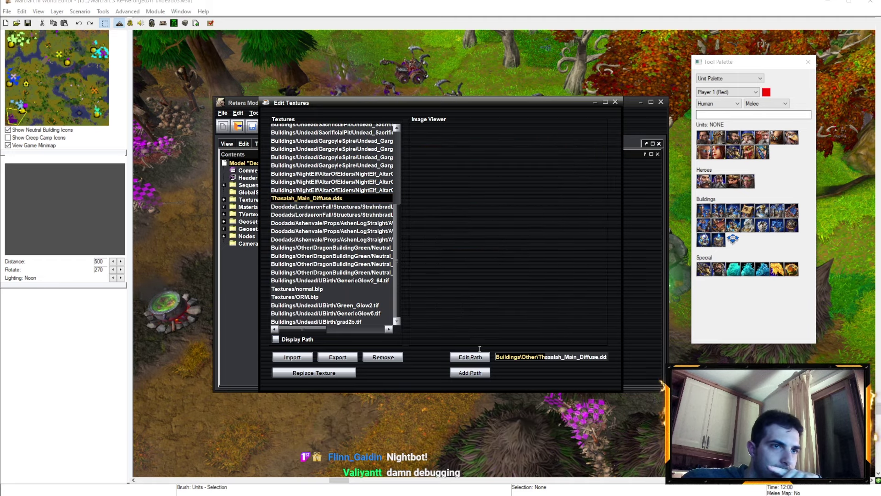
{"action": "type", "text": "\\"}
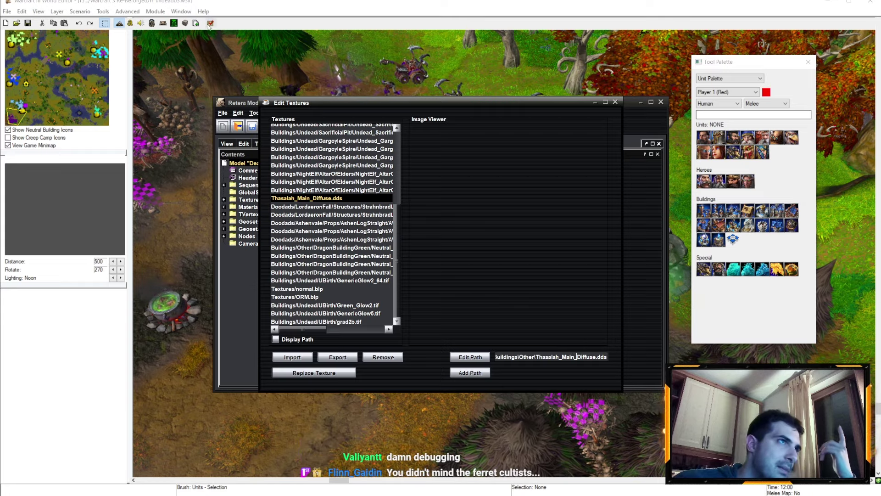
Check the Thasalah diffuse and emissive entries in World Editor's Asset Manager
{"action": "left_click", "coordinate": [176, 35]}
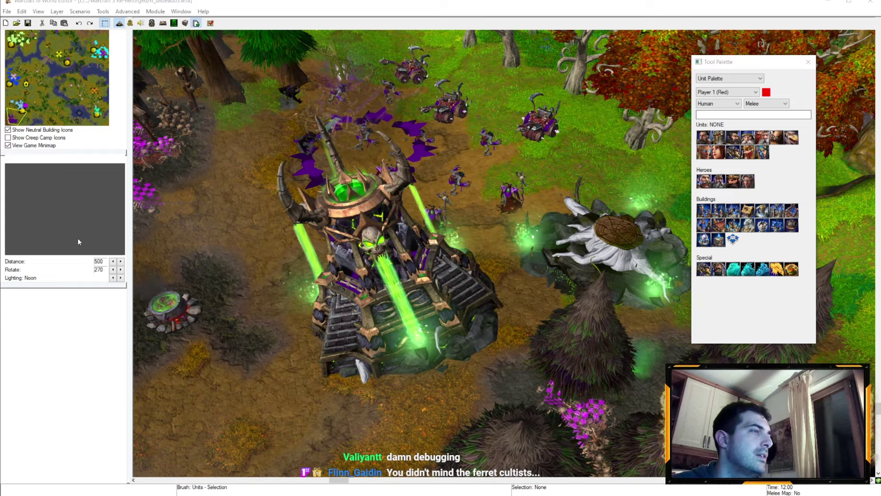
{"action": "left_click", "coordinate": [196, 23]}
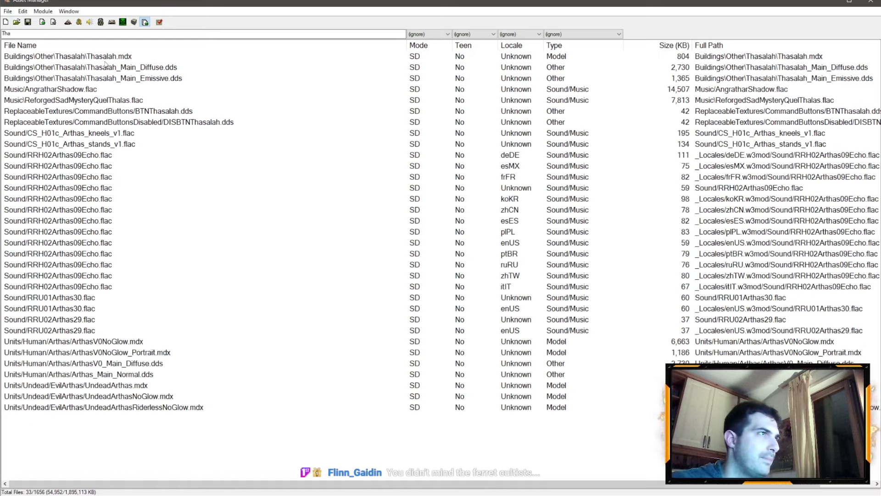
{"action": "left_click", "coordinate": [106, 67]}
{"action": "left_click", "coordinate": [248, 80]}
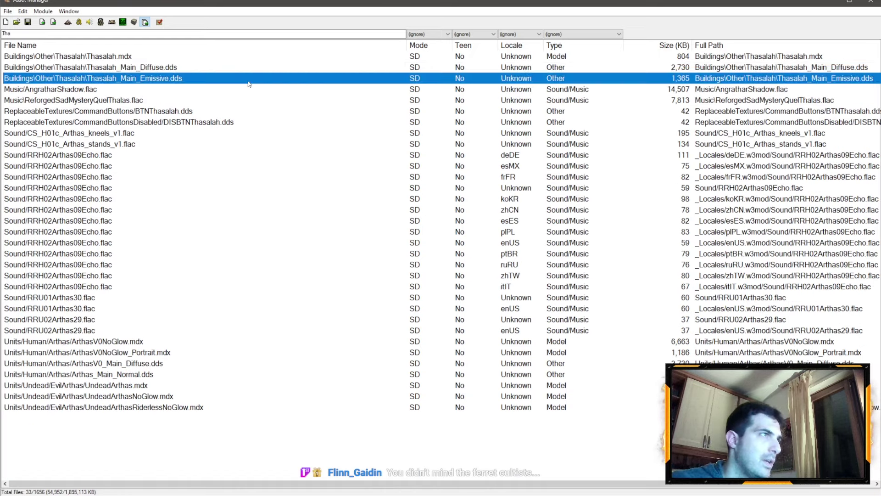
{"action": "left_click", "coordinate": [830, 3]}
{"action": "mouse_move", "coordinate": [17, 475]}
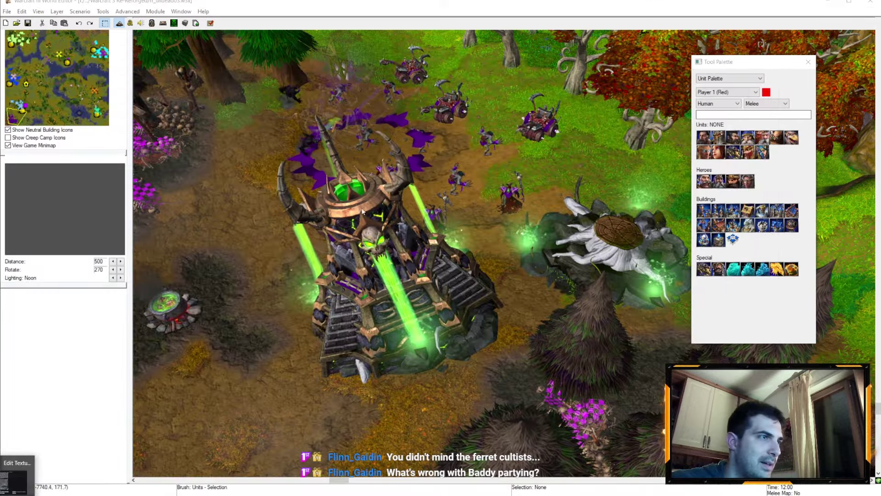
Insert the Thasalah subfolder into the diffuse texture path and apply it
{"action": "left_click", "coordinate": [18, 475]}
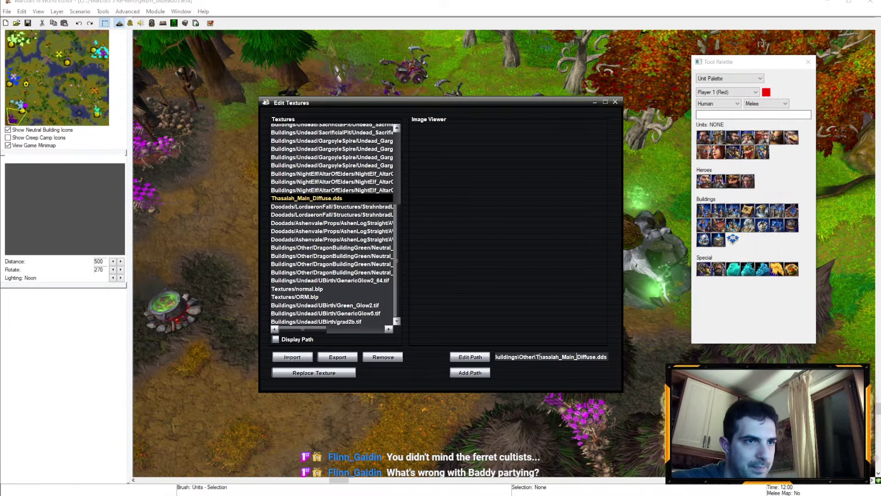
{"action": "type", "text": "Thasalah\\"}
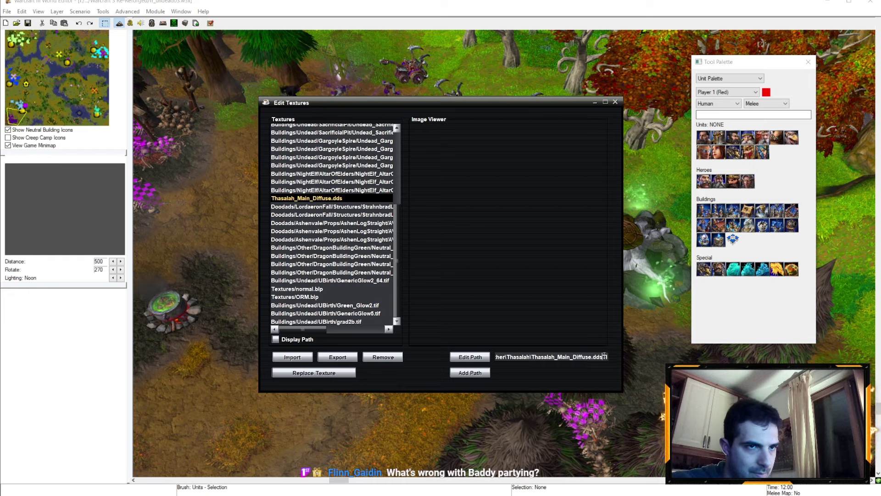
{"action": "type", "text": "Thasalah_Main_Diffuse.dds"}
{"action": "key", "text": "ctrl+z"}
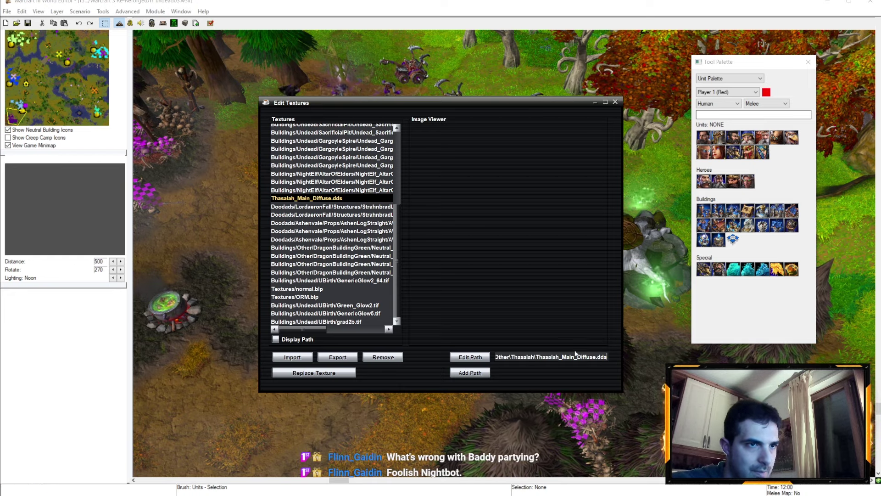
{"action": "key", "text": "Home"}
{"action": "left_click", "coordinate": [591, 357]}
{"action": "key", "text": "End"}
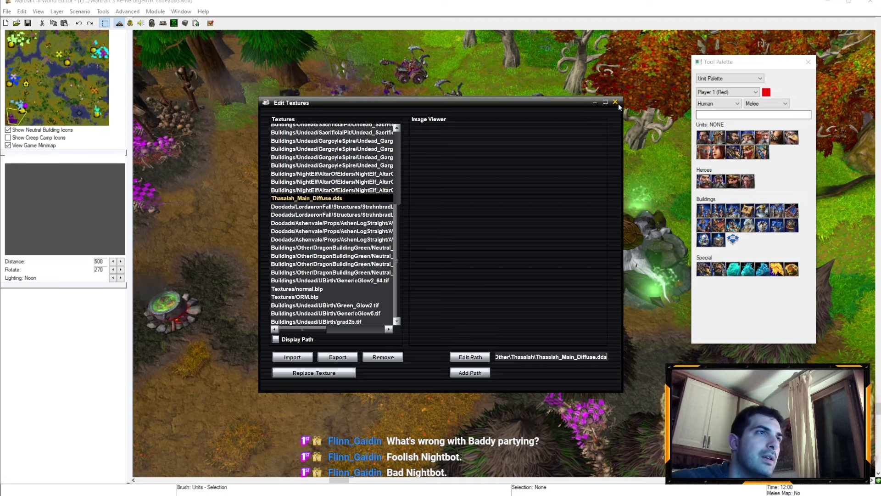
{"action": "key", "text": "Escape"}
Save the model over Deatholme.mdx, confirming the overwrite, and switch to the Deatholme folder
{"action": "key", "text": "alt+Tab"}
{"action": "left_click", "coordinate": [222, 112]}
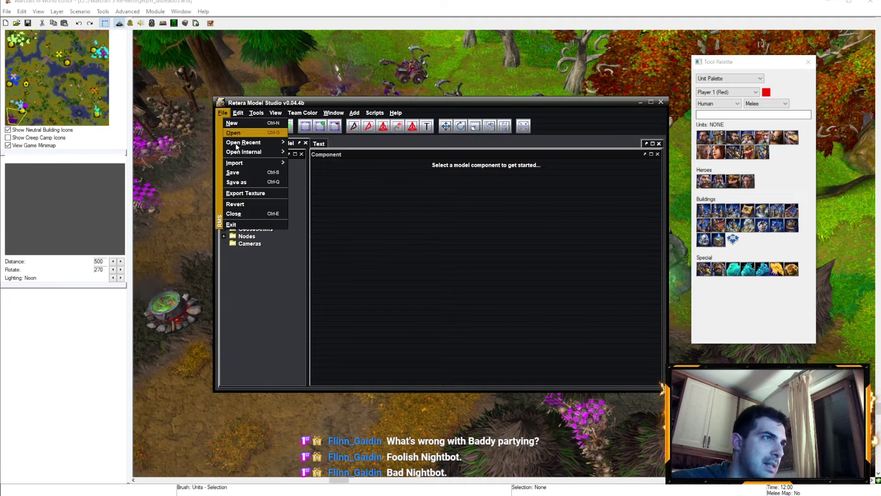
{"action": "left_click", "coordinate": [272, 196]}
{"action": "left_click", "coordinate": [526, 326]}
{"action": "left_click", "coordinate": [423, 259]}
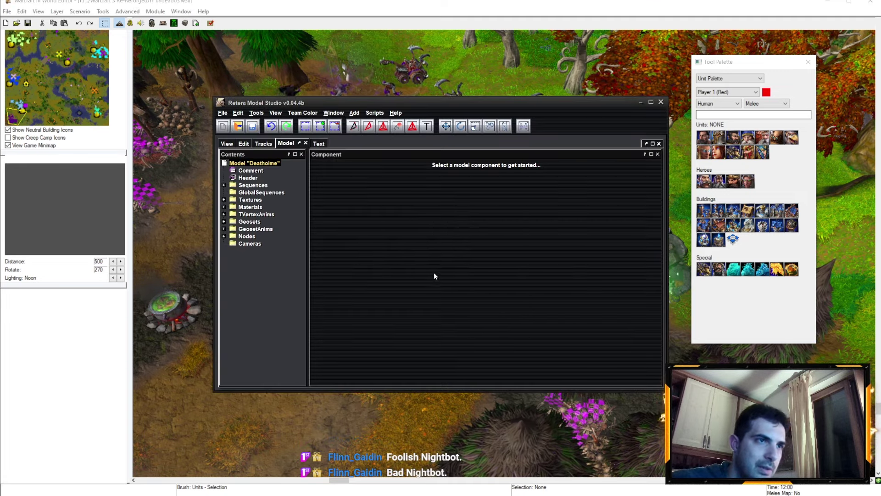
{"action": "key", "text": "alt+Tab"}
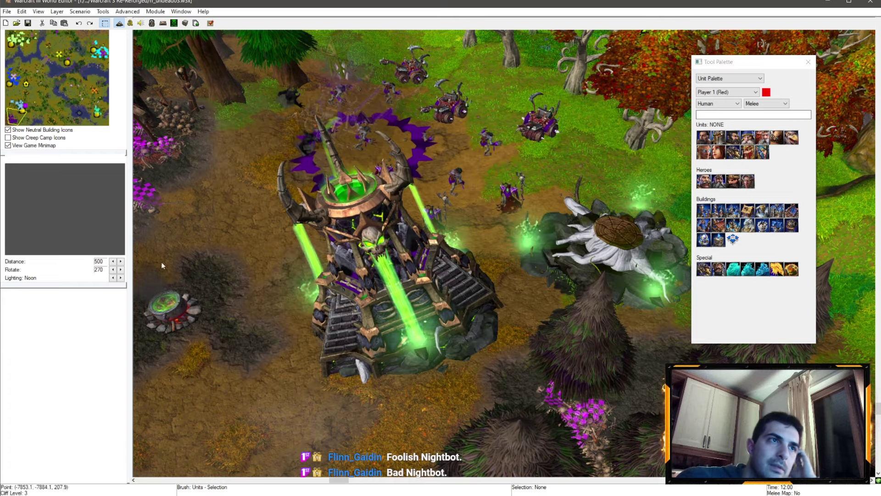
{"action": "key", "text": "alt+Tab"}
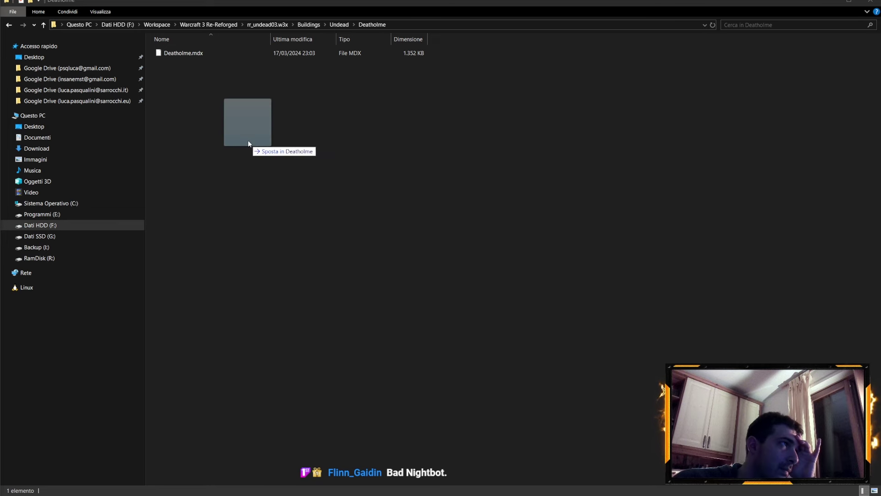
Drag the saved Deatholme.mdx into the Deatholme folder, replacing the old file
{"action": "mouse_move", "coordinate": [248, 140]}
{"action": "left_mouse_down"}
{"action": "mouse_move", "coordinate": [262, 143]}
{"action": "mouse_move", "coordinate": [271, 112]}
{"action": "left_mouse_up"}
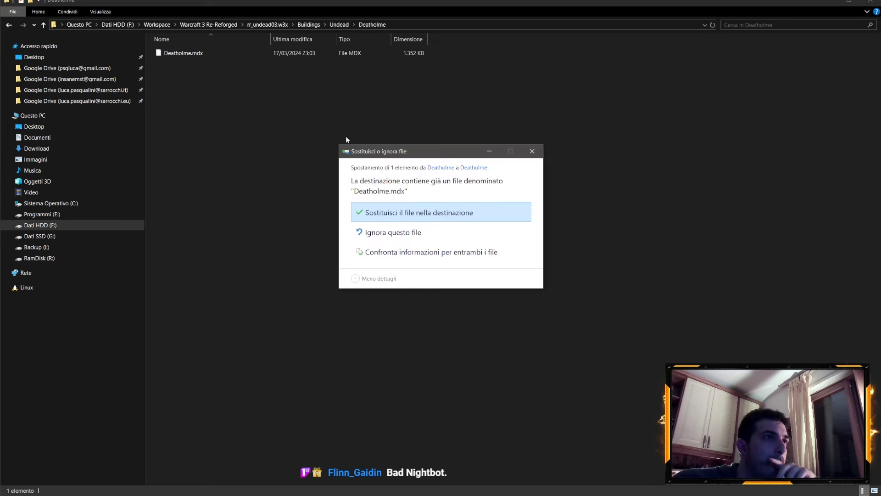
{"action": "left_click", "coordinate": [430, 218]}
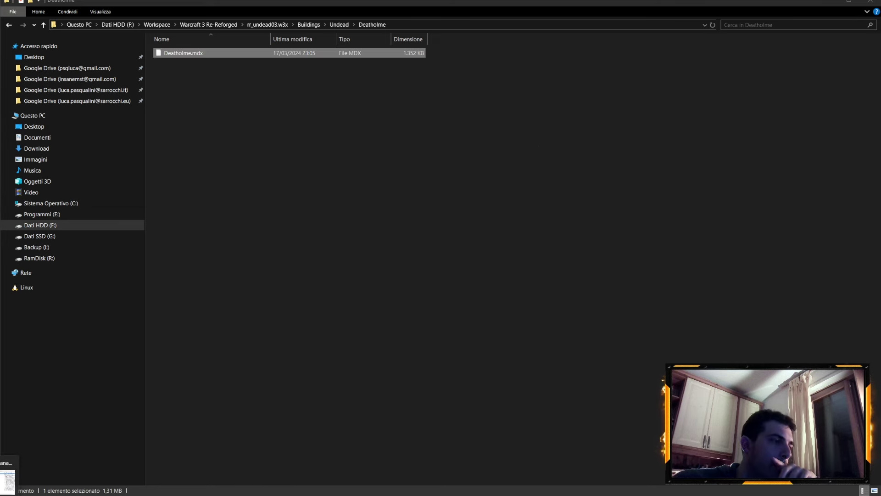
{"action": "key", "text": "alt+Tab"}
{"action": "key", "text": "alt+Tab"}
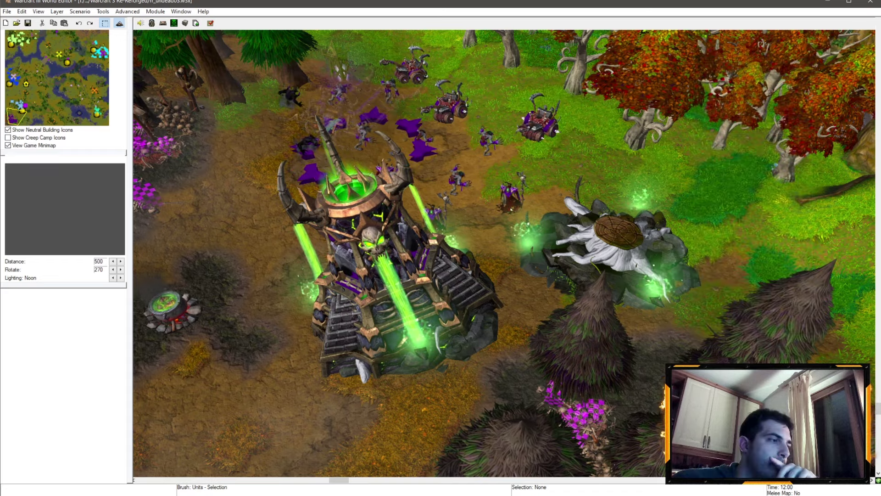
{"action": "key", "text": "alt+Tab"}
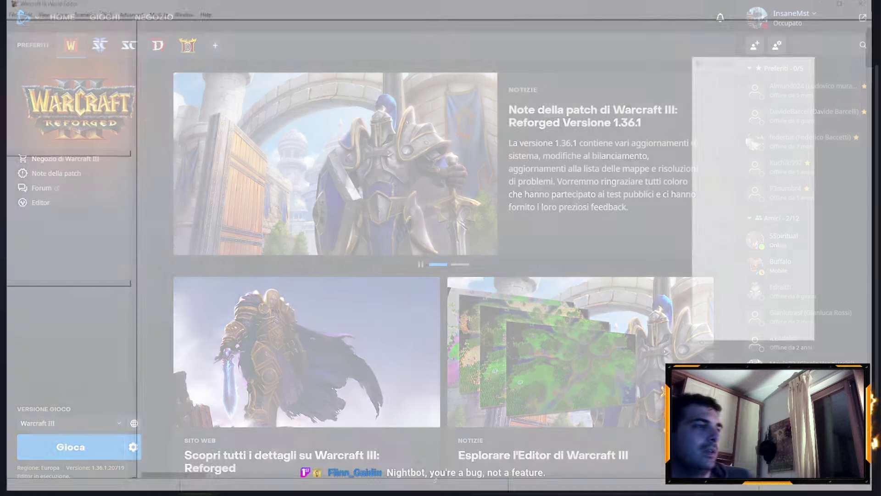
Relaunch World Editor and reopen the recent rr_undead03 map
{"action": "key", "text": "alt+Tab"}
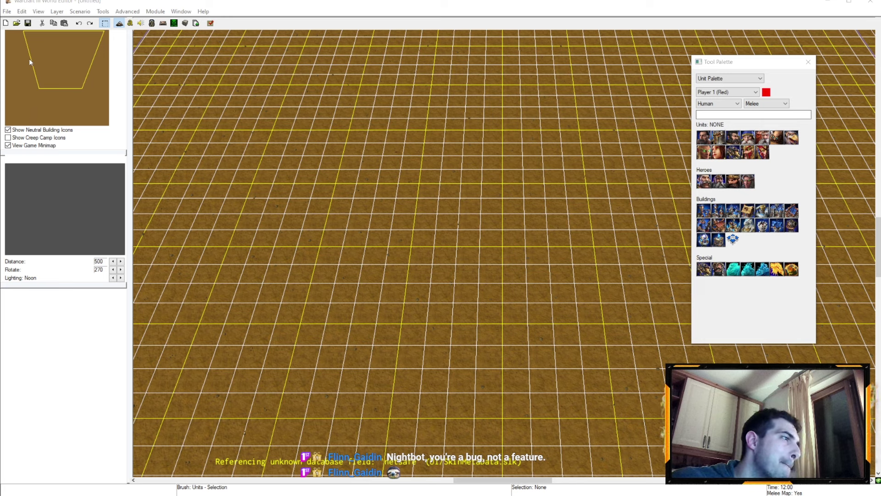
{"action": "left_click", "coordinate": [7, 12]}
{"action": "left_click", "coordinate": [60, 131]}
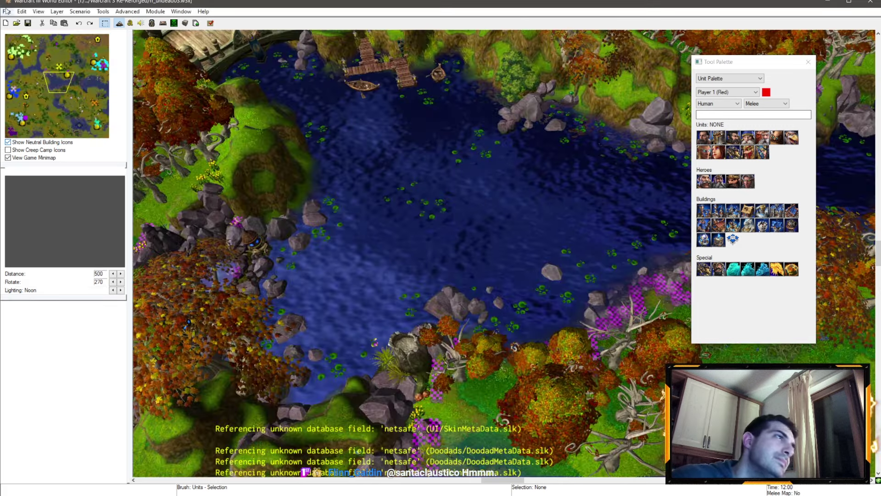
Jump to the undead base, select Thas'alah Ruins and Deatholme, and launch Test Map
{"action": "key", "text": "alt+f"}
{"action": "key", "text": "Escape"}
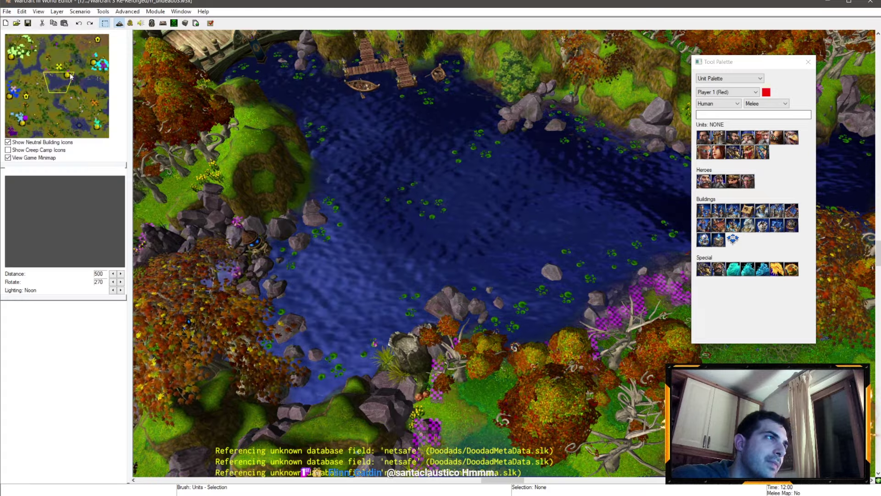
{"action": "left_click_drag", "start_coordinate": [39, 100], "coordinate": [20, 127]}
{"action": "scroll", "coordinate": [504, 194], "scroll_direction": "up", "scroll_amount": 5}
{"action": "scroll", "coordinate": [503, 194], "scroll_direction": "up", "scroll_amount": 2}
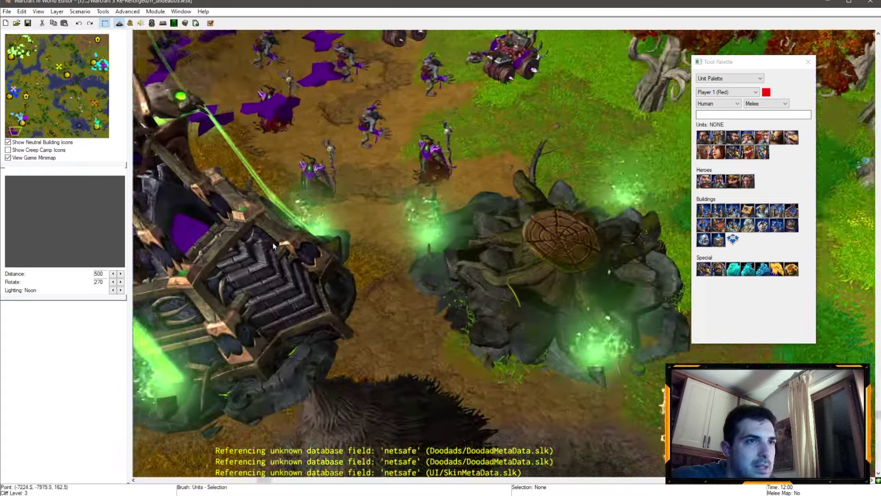
{"action": "scroll", "coordinate": [529, 260], "scroll_direction": "down", "scroll_amount": 3}
{"action": "left_click", "coordinate": [530, 260]}
{"action": "scroll", "coordinate": [516, 261], "scroll_direction": "down", "scroll_amount": 3}
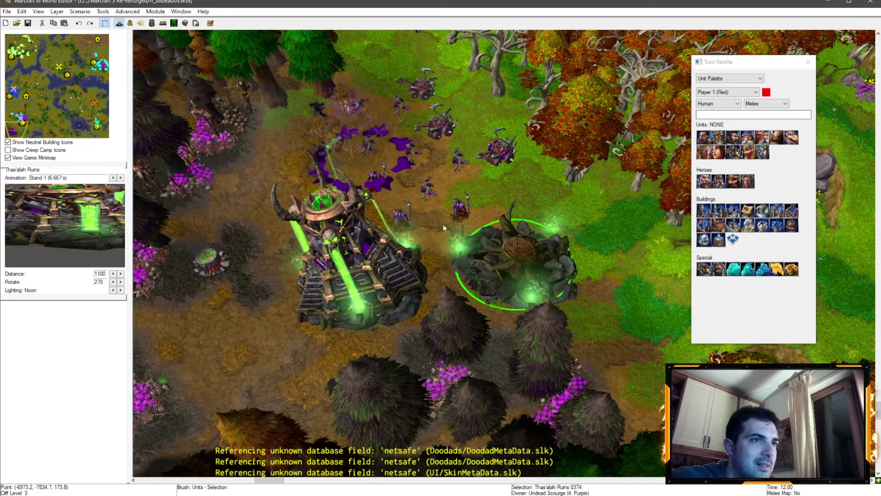
{"action": "left_click", "coordinate": [495, 154]}
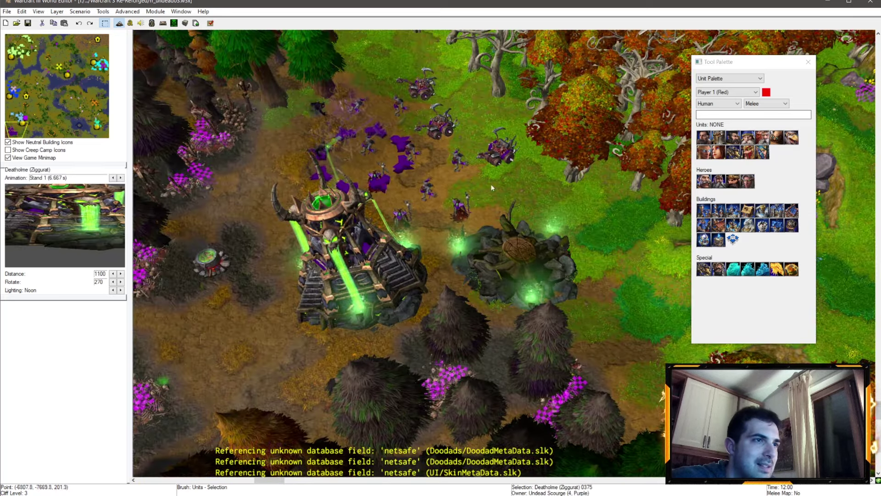
{"action": "left_click", "coordinate": [211, 23]}
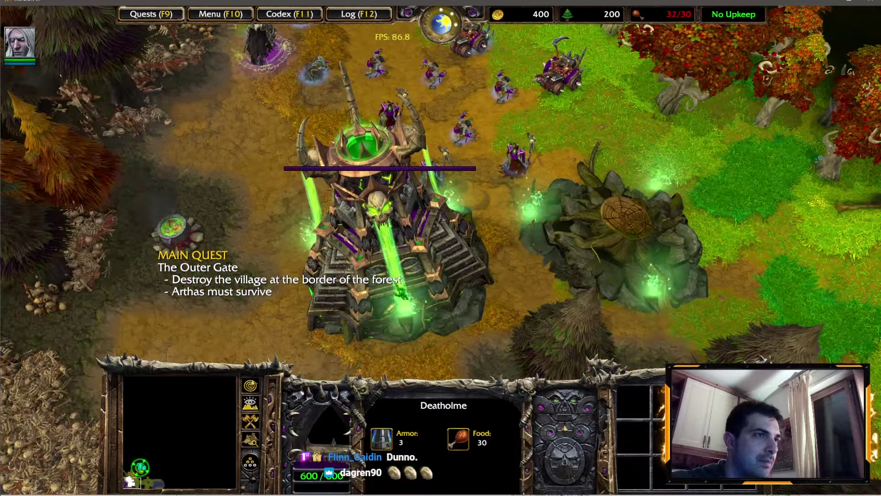
Select the Thas'alah Ruins and Deatholme, and box-select the nearby undead units
{"action": "left_click", "coordinate": [619, 243]}
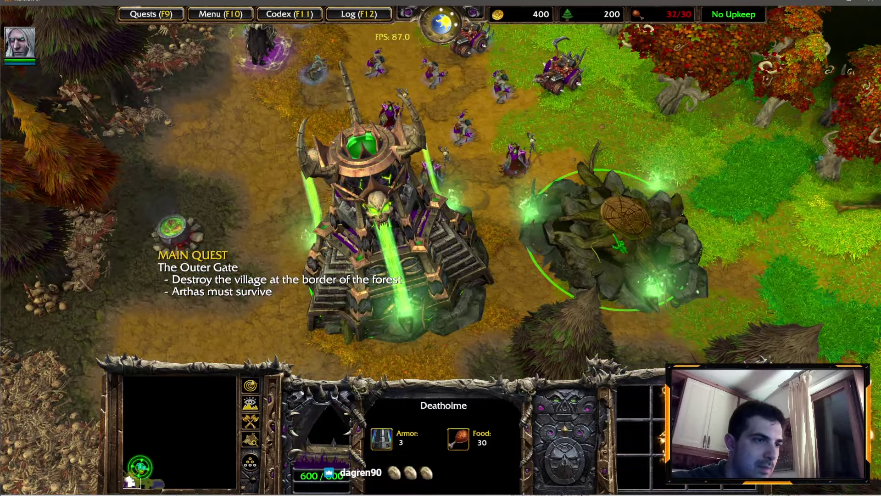
{"action": "left_click", "coordinate": [658, 279]}
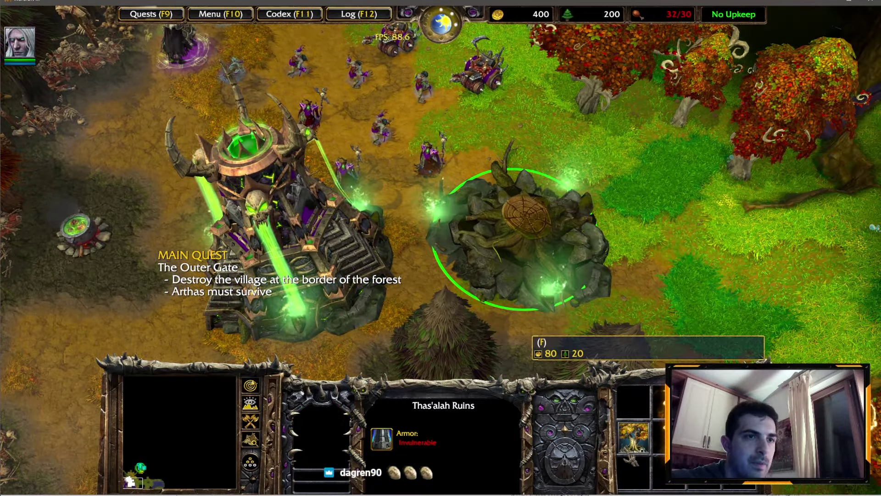
{"action": "key", "text": "f"}
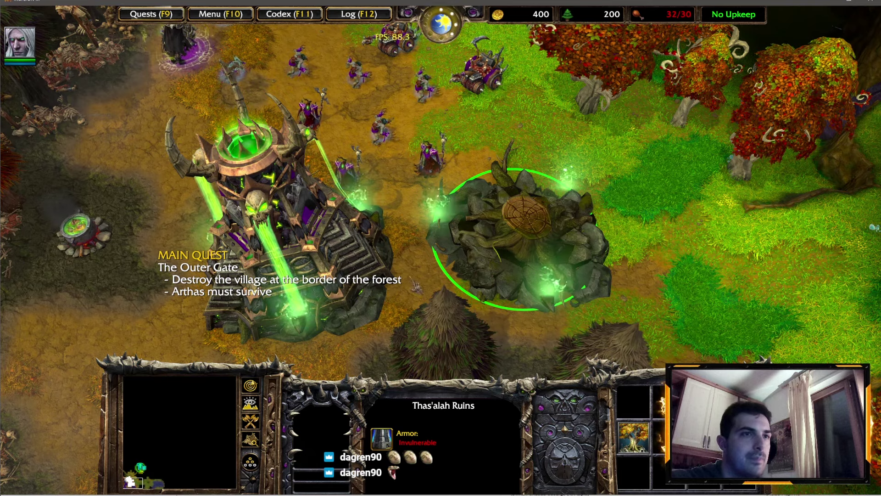
{"action": "key", "text": "1"}
{"action": "key", "text": "BackSpace"}
{"action": "left_click_drag", "start_coordinate": [188, 38], "coordinate": [558, 255]}
{"action": "key", "text": "Down"}
Check Deatholme's stats, then morph the Thas'alah Ruins into a Deatholme
{"action": "left_click", "coordinate": [627, 263]}
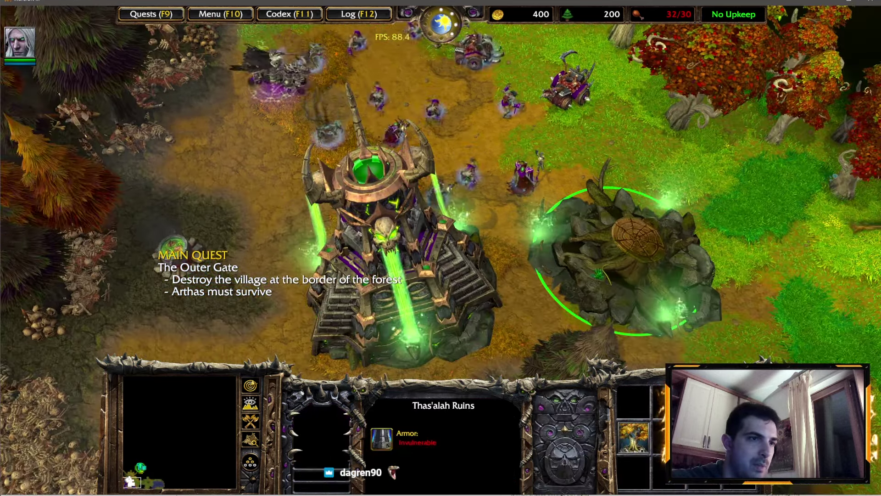
{"action": "key", "text": "1"}
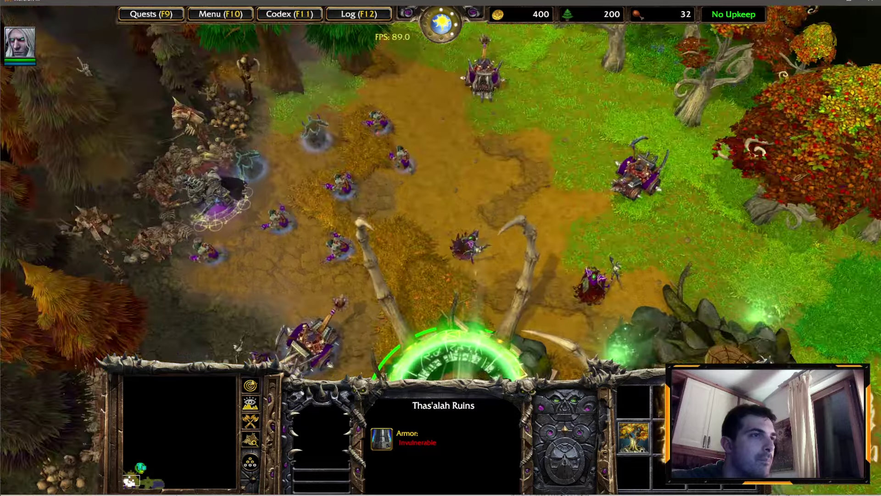
{"action": "left_click_drag", "start_coordinate": [138, 49], "coordinate": [501, 315]}
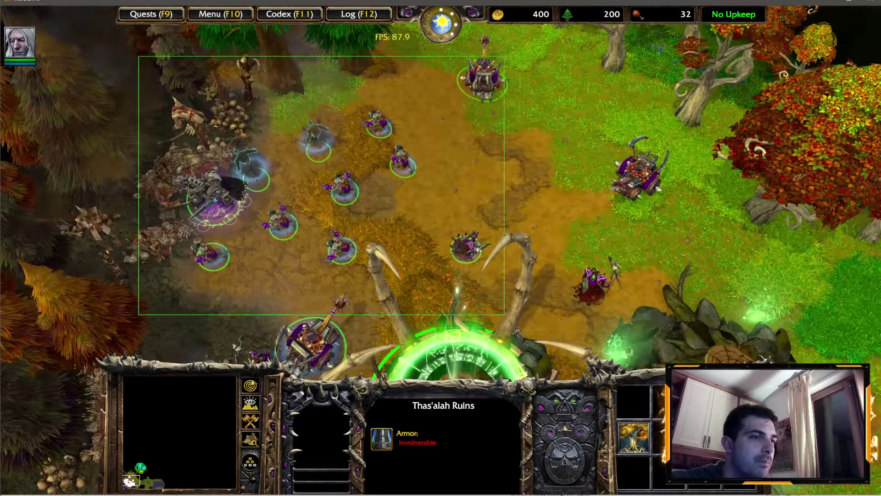
{"action": "left_click", "coordinate": [613, 282]}
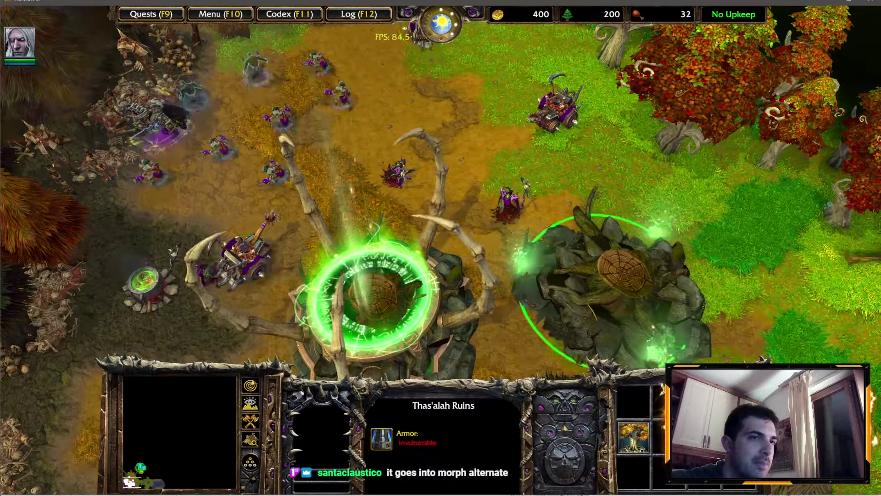
{"action": "key", "text": "Down"}
{"action": "key", "text": "Right"}
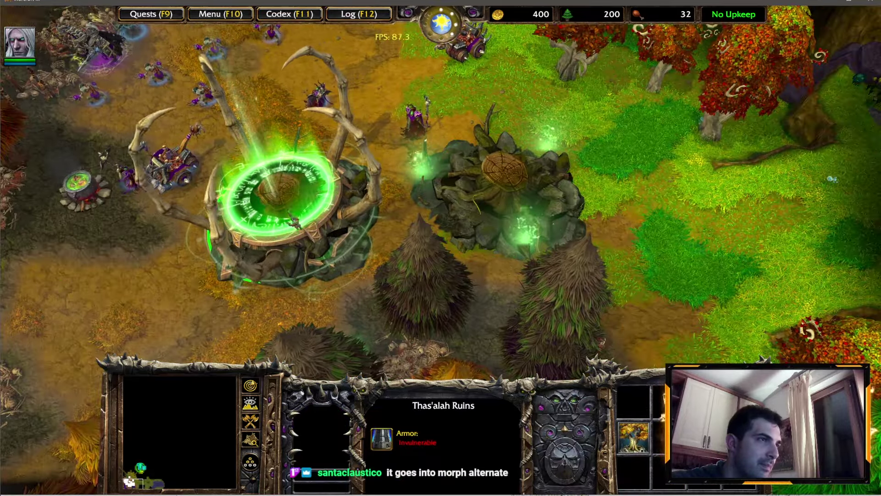
{"action": "scroll", "coordinate": [441, 207], "scroll_direction": "up", "scroll_amount": 5}
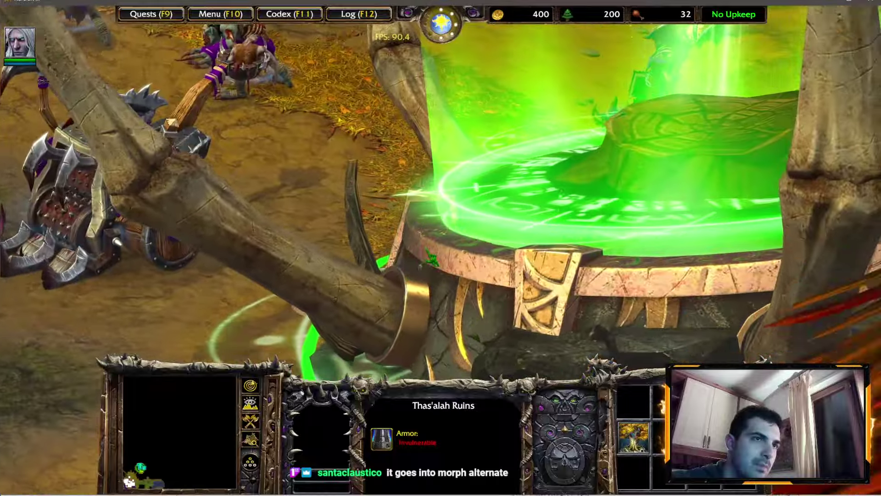
{"action": "scroll", "coordinate": [440, 206], "scroll_direction": "down", "scroll_amount": 5}
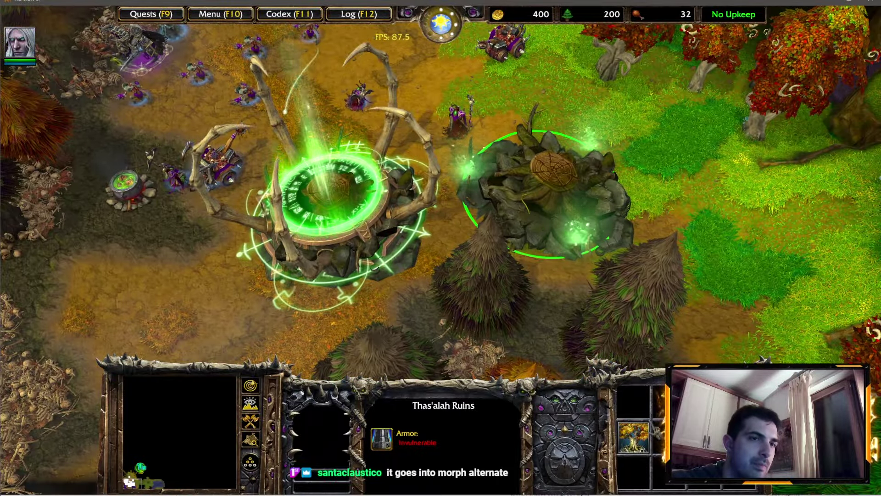
{"action": "left_click", "coordinate": [634, 438]}
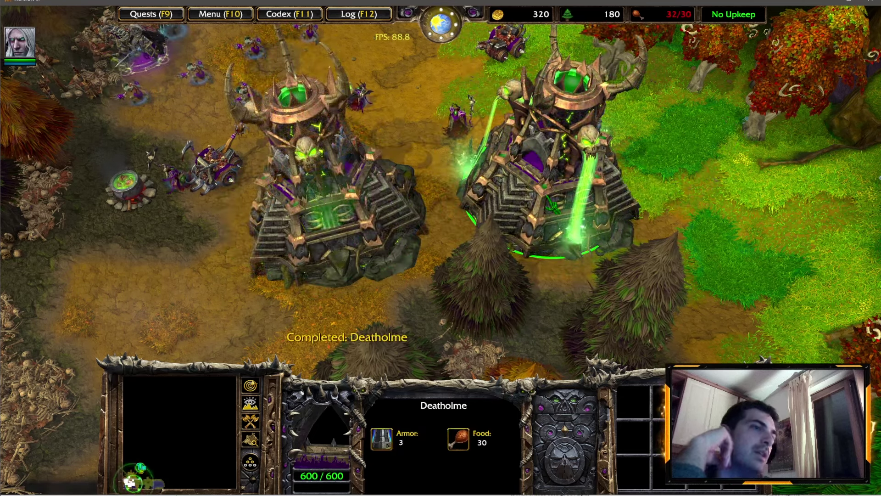
Select the Thas'alah Ruins once the 80 gold, 20 lumber Deatholme morph completes
{"action": "left_click", "coordinate": [341, 217]}
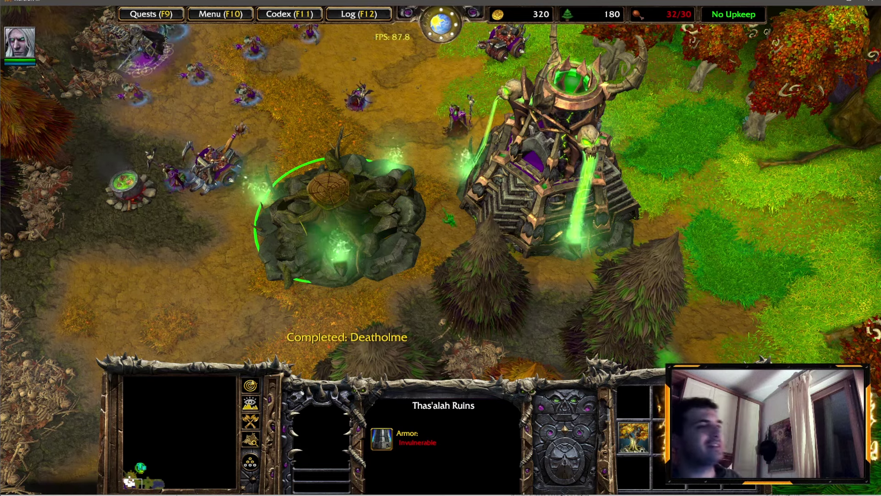
Alternate between Deatholme and the Thas'alah Ruins to compare their stats
{"action": "left_click", "coordinate": [550, 180]}
{"action": "scroll", "coordinate": [440, 248], "scroll_direction": "up", "scroll_amount": 3}
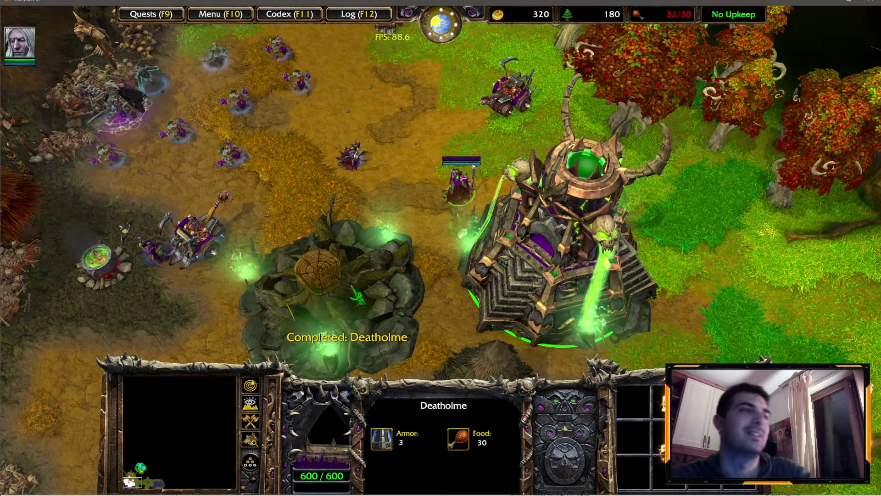
{"action": "left_click", "coordinate": [330, 282]}
{"action": "scroll", "coordinate": [441, 247], "scroll_direction": "down", "scroll_amount": 1}
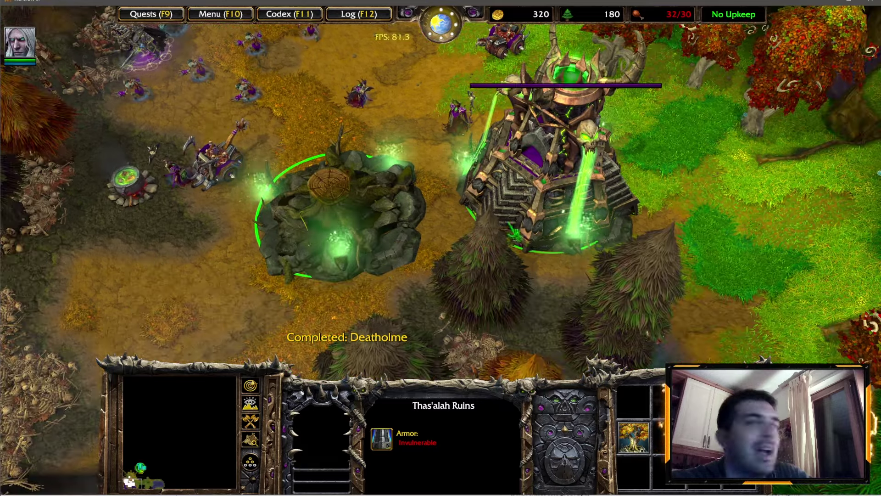
{"action": "left_click", "coordinate": [551, 173]}
{"action": "left_click", "coordinate": [341, 217]}
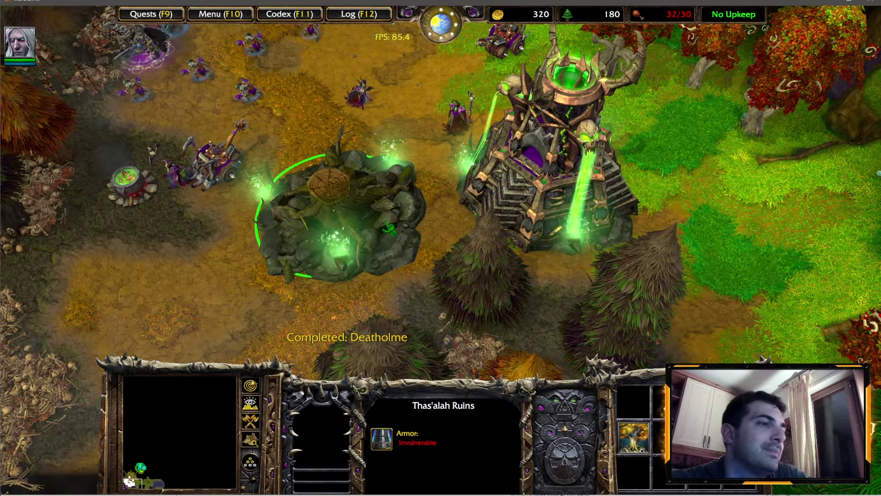
{"action": "left_click", "coordinate": [550, 172]}
{"action": "left_click", "coordinate": [388, 214]}
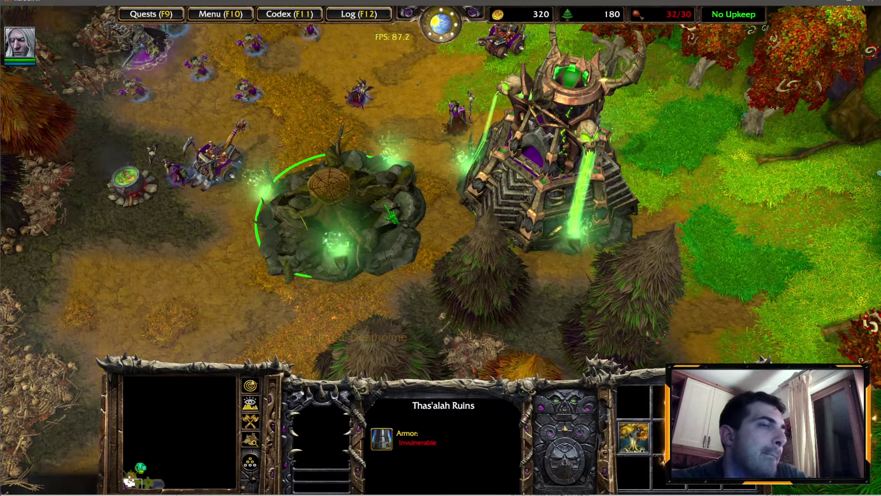
{"action": "left_click", "coordinate": [539, 190]}
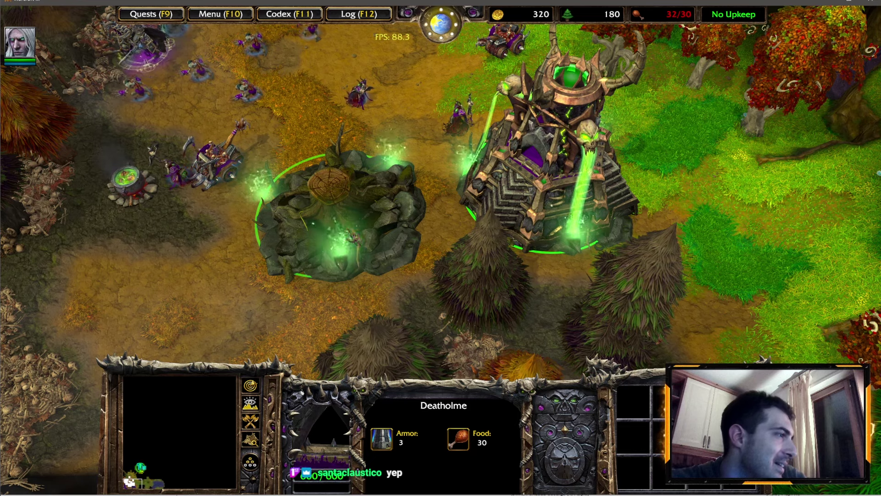
{"action": "left_click", "coordinate": [352, 236]}
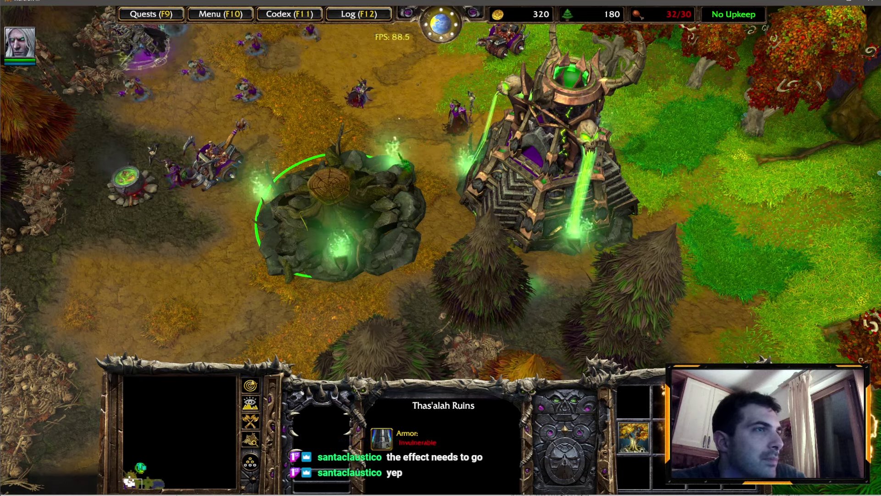
{"action": "scroll", "coordinate": [366, 254], "scroll_direction": "up", "scroll_amount": 3}
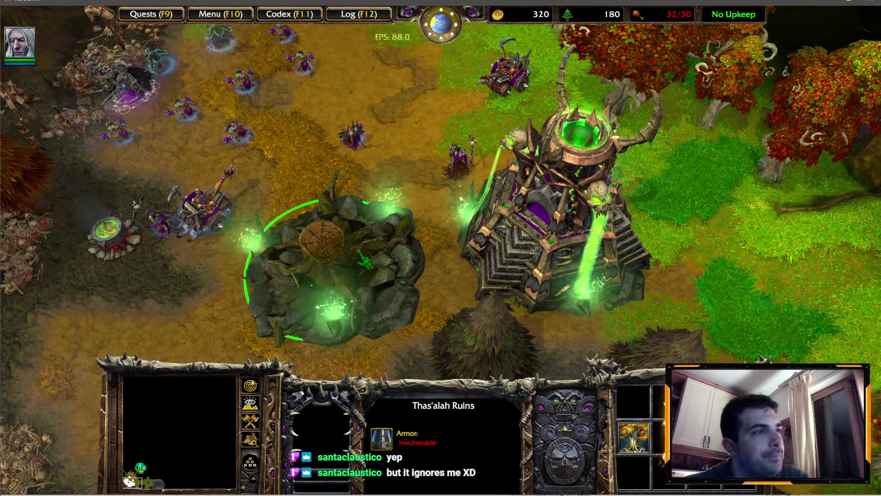
Box-select the hero, meat wagon and undead group, then recheck Deatholme and the ruins
{"action": "key", "text": "Left"}
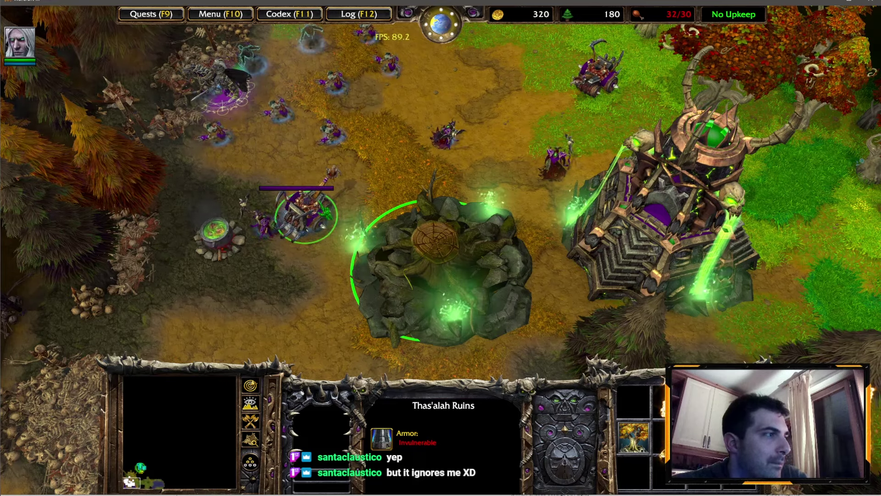
{"action": "left_click_drag", "start_coordinate": [306, 218], "coordinate": [252, 206]}
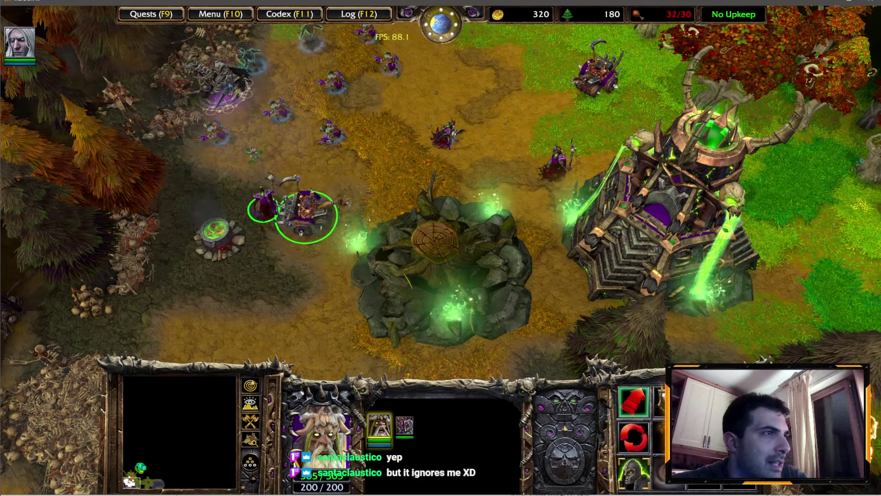
{"action": "key", "text": "Up"}
{"action": "left_click_drag", "start_coordinate": [200, 118], "coordinate": [654, 324]}
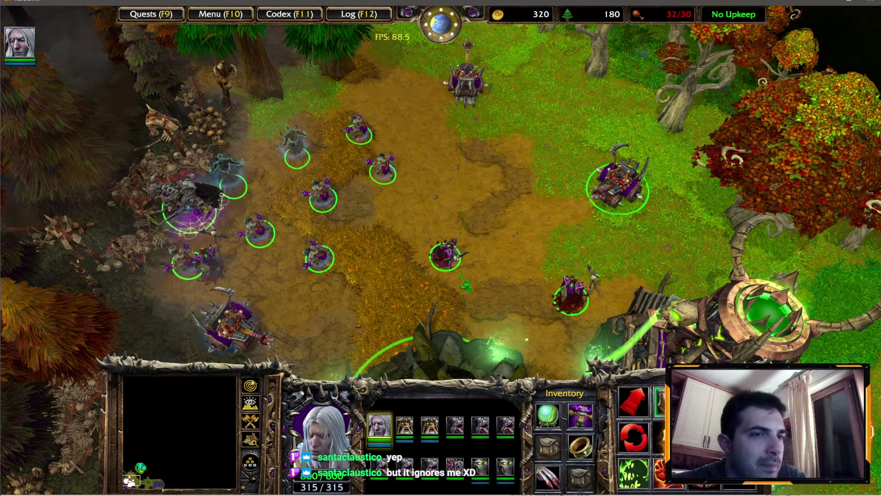
{"action": "key", "text": "Down"}
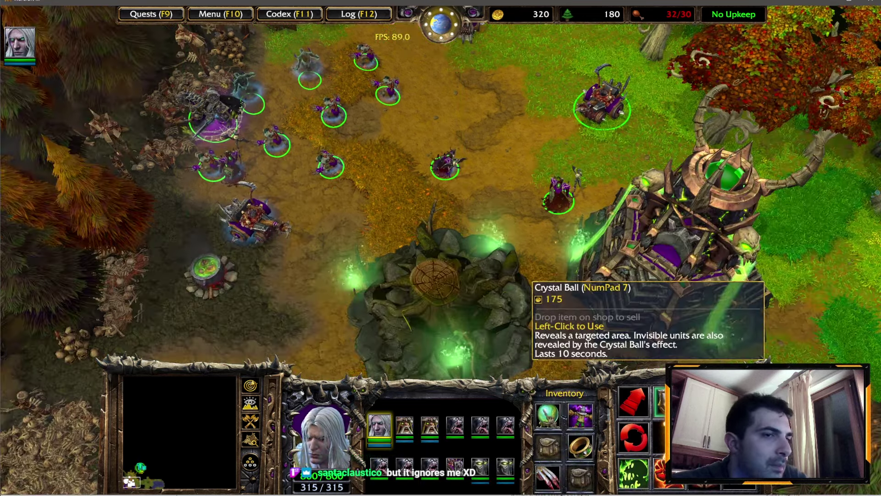
{"action": "left_click", "coordinate": [674, 227]}
{"action": "left_click", "coordinate": [441, 289]}
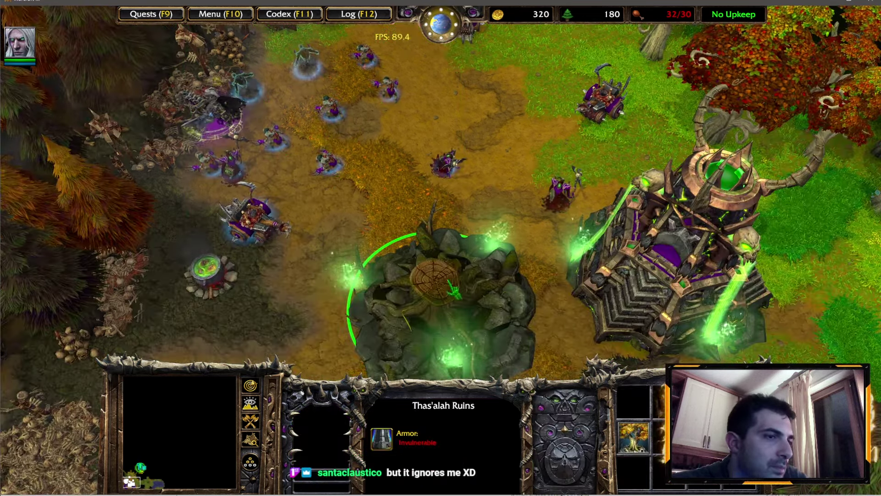
{"action": "key", "text": "Down"}
{"action": "key", "text": "Right"}
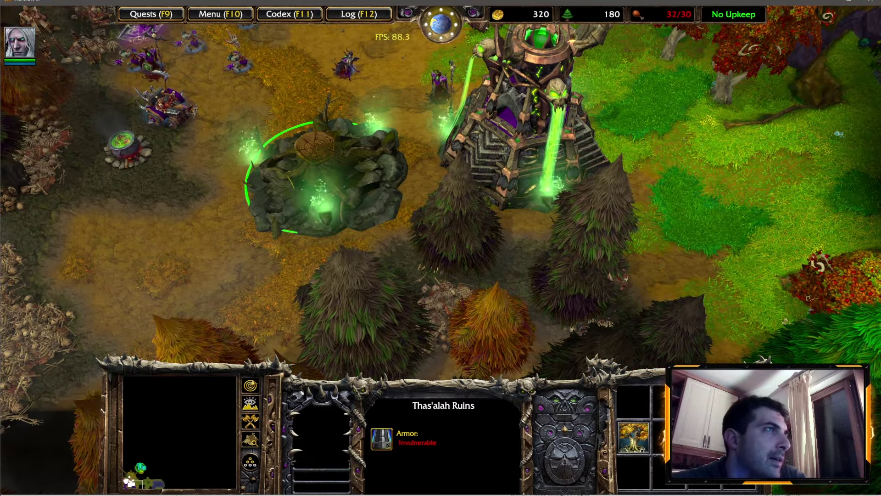
Resume from the game menu and send the map-revealing cheat in chat
{"action": "left_click", "coordinate": [220, 13]}
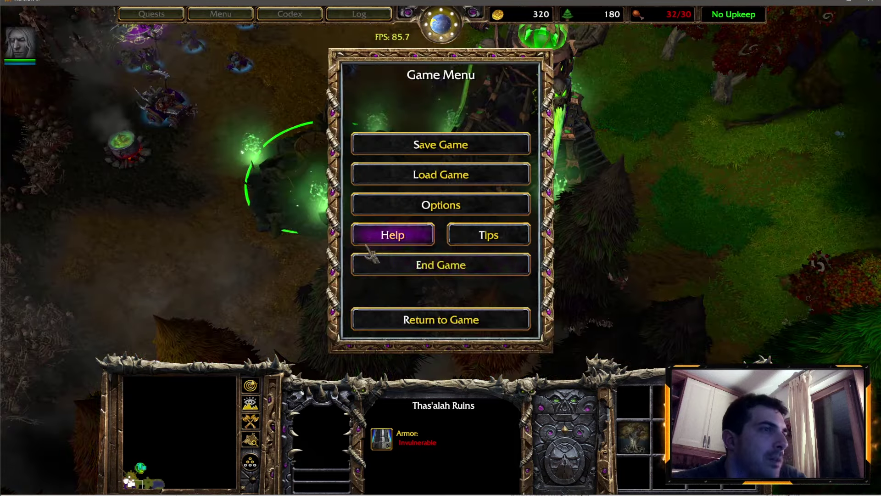
{"action": "left_click", "coordinate": [382, 262]}
{"action": "left_click", "coordinate": [401, 184]}
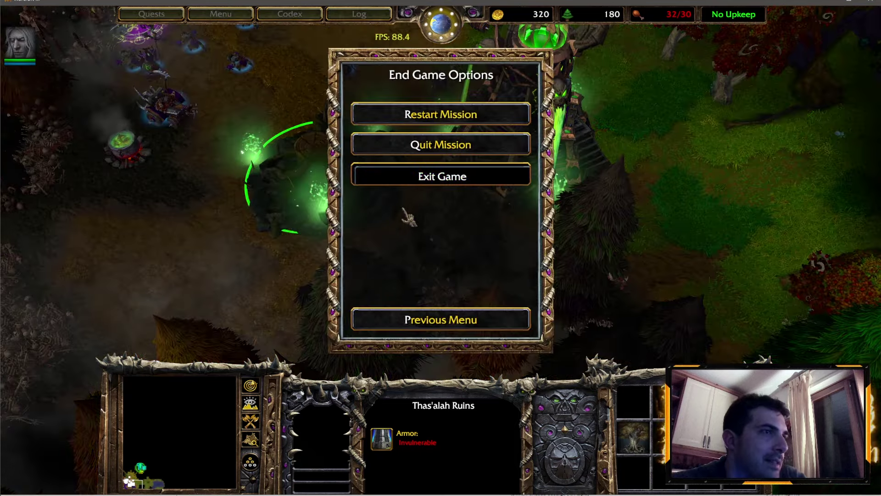
{"action": "left_click", "coordinate": [422, 320]}
{"action": "key", "text": "Return"}
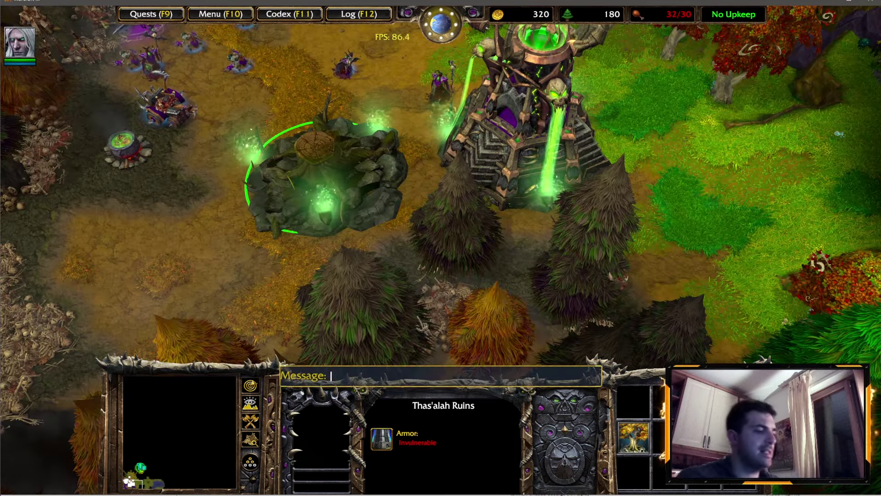
{"action": "type", "text": "iseedeadpeop"}
{"action": "key", "text": "Return"}
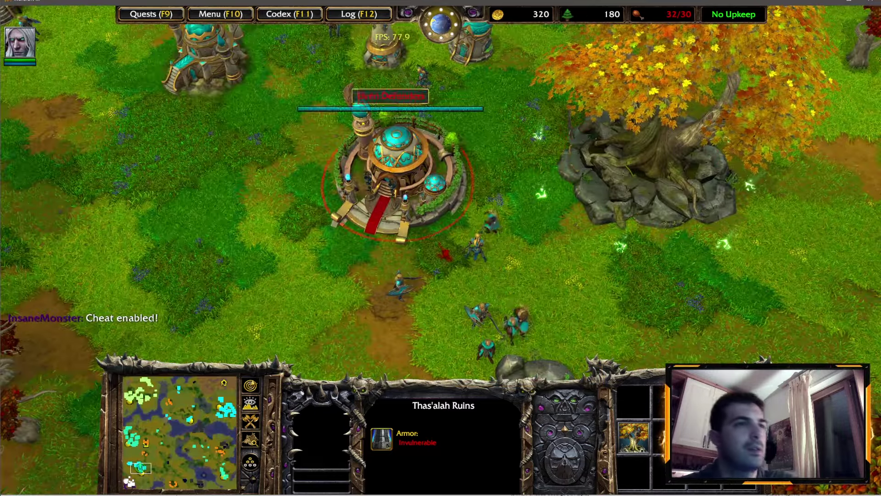
Inspect the night elf base's Swordsmen and Archer, then check Deatholme's food
{"action": "left_click", "coordinate": [400, 282]}
{"action": "left_click", "coordinate": [159, 423]}
{"action": "left_click_drag", "start_coordinate": [159, 423], "coordinate": [221, 468]}
{"action": "key", "text": "Left"}
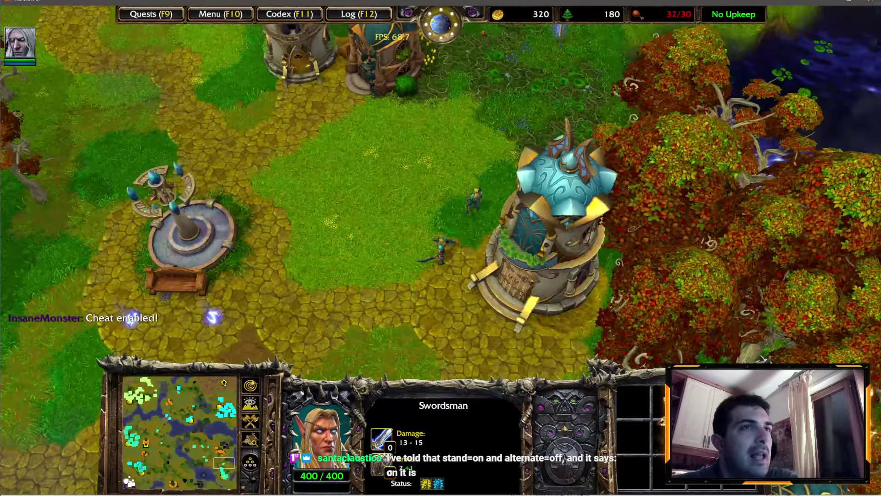
{"action": "left_click", "coordinate": [475, 200]}
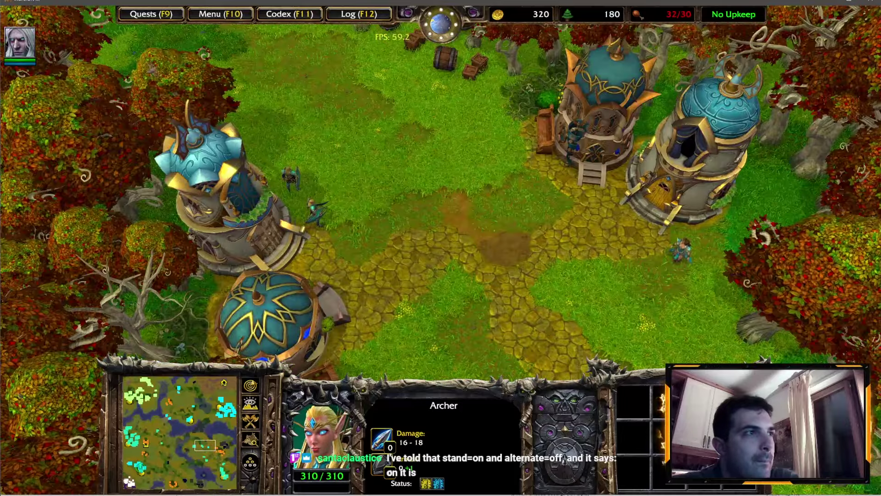
{"action": "left_click", "coordinate": [292, 181]}
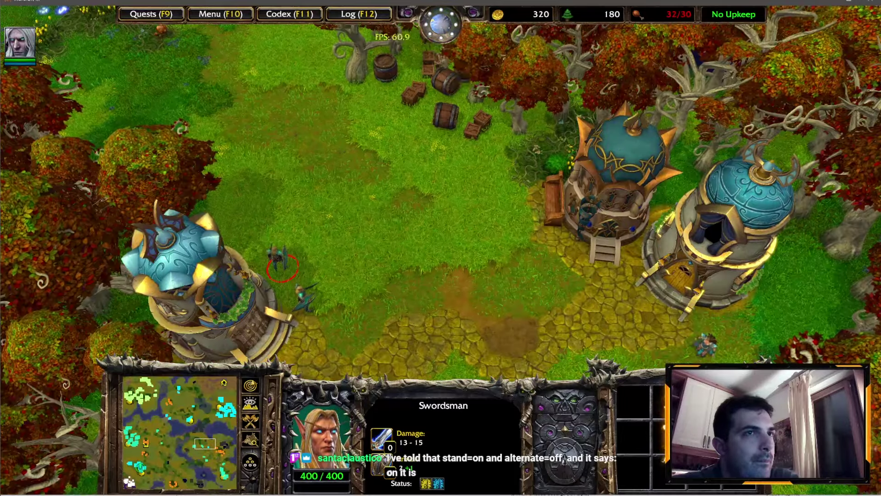
{"action": "key", "text": "Up"}
{"action": "key", "text": "Left"}
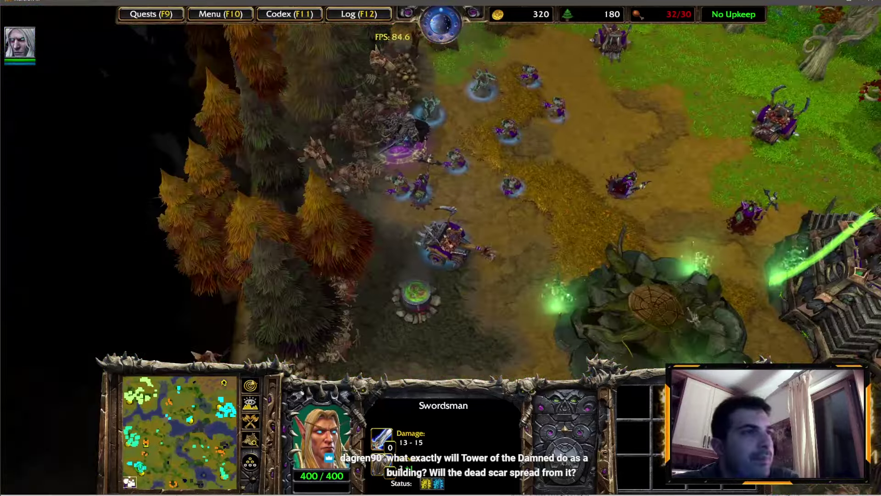
{"action": "left_click", "coordinate": [833, 282]}
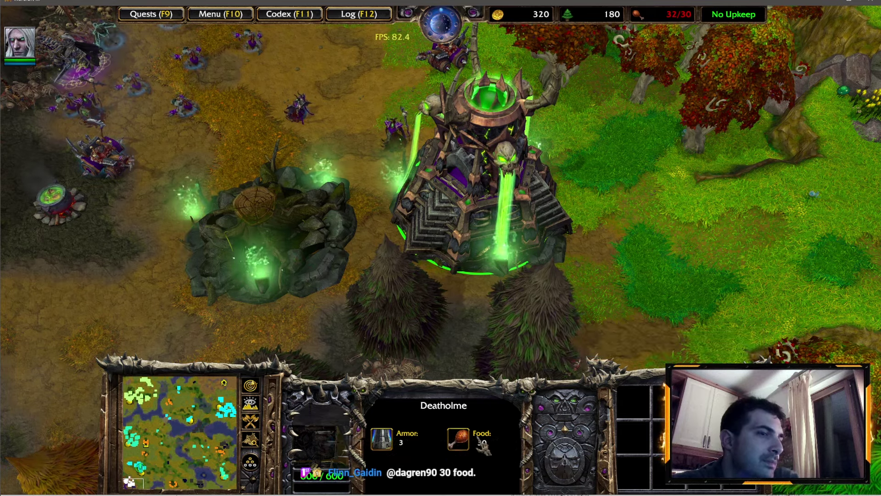
Survey the undead base, selecting the Thas'alah Ruins, Deatholme and the night elf tree
{"action": "key", "text": "Up"}
{"action": "key", "text": "Right"}
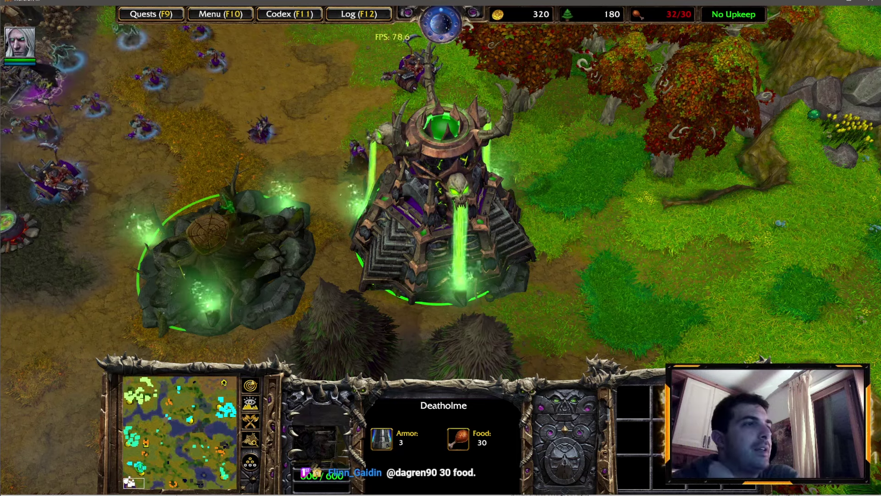
{"action": "key", "text": "Up"}
{"action": "key", "text": "Left"}
{"action": "key", "text": "Down"}
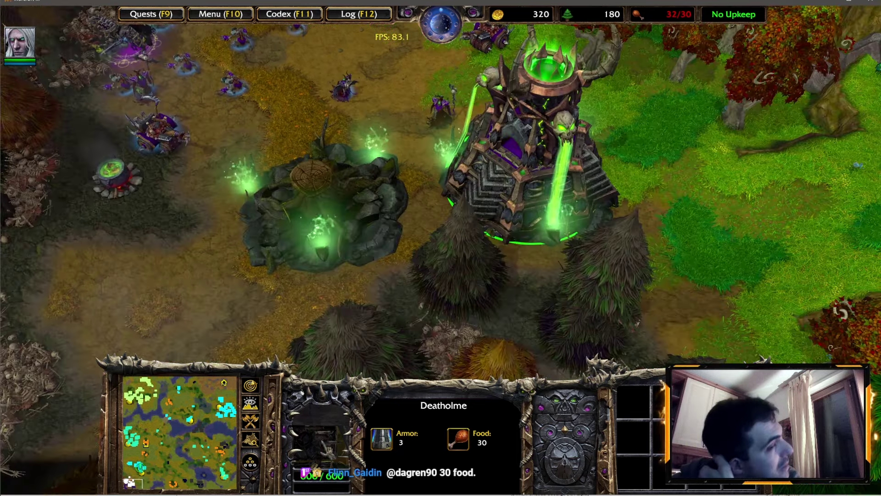
{"action": "mouse_move", "coordinate": [382, 438]}
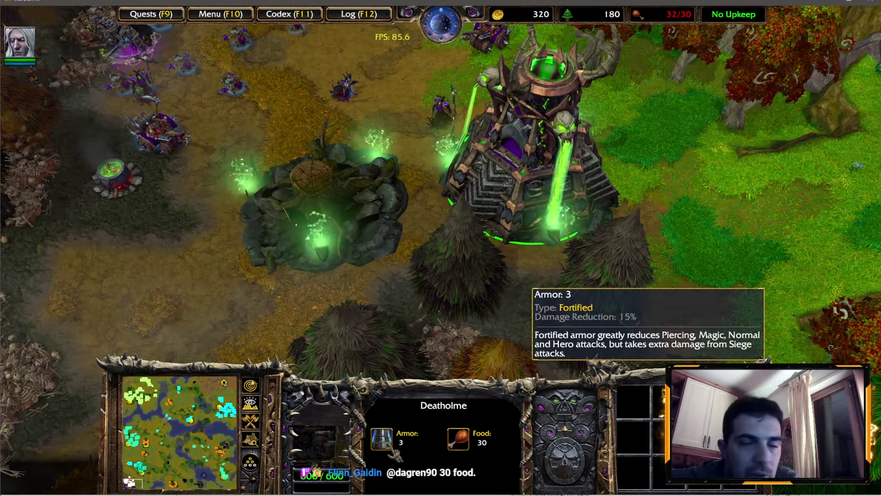
{"action": "left_click", "coordinate": [324, 207]}
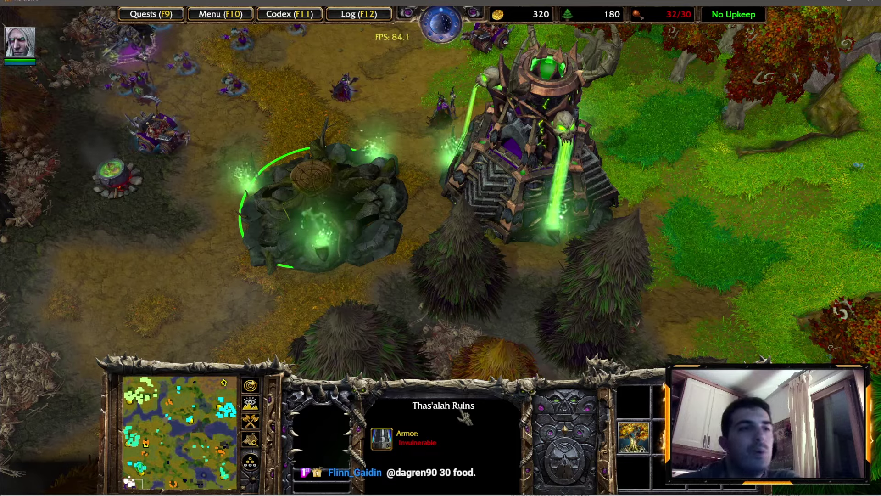
{"action": "key", "text": "1"}
{"action": "key", "text": "1"}
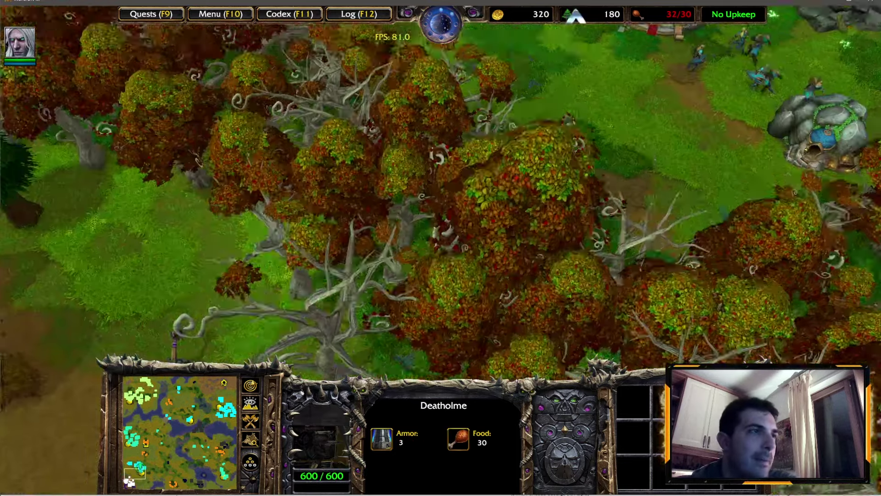
{"action": "left_click", "coordinate": [758, 200]}
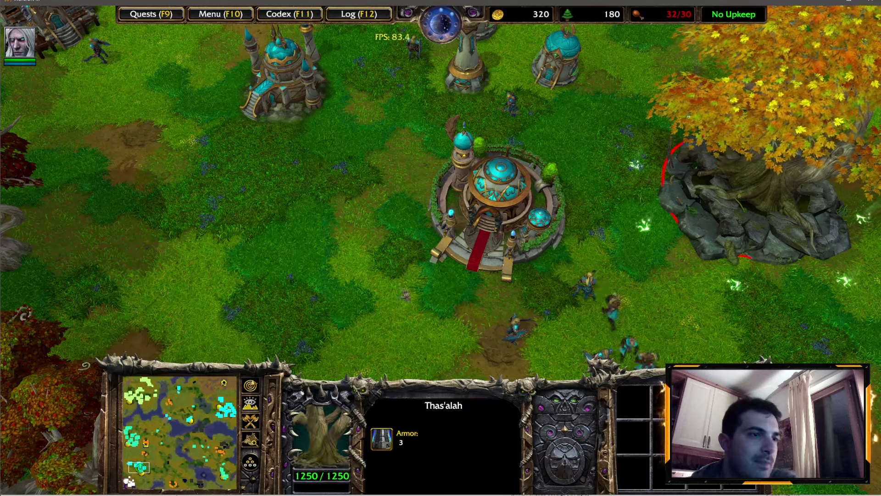
Inspect the night elf base's Lieutenant and Sorceress, then bring up the game menu
{"action": "left_click", "coordinate": [224, 384]}
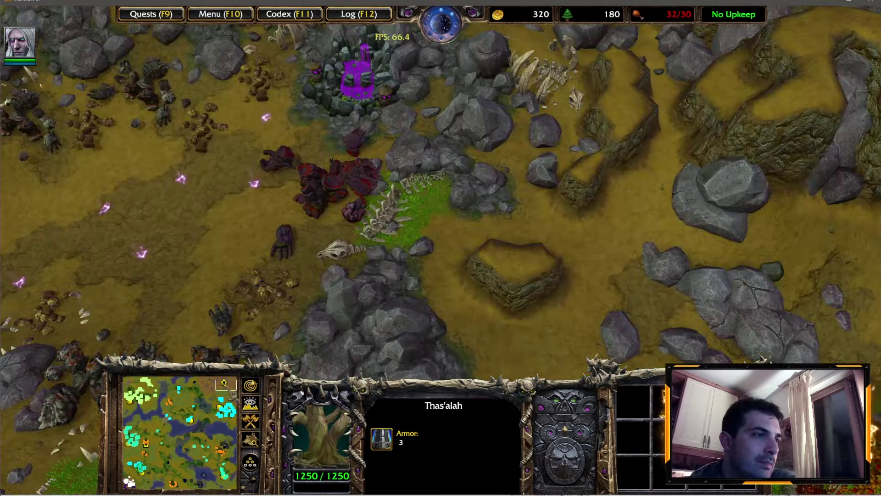
{"action": "left_click_drag", "start_coordinate": [224, 383], "coordinate": [193, 385]}
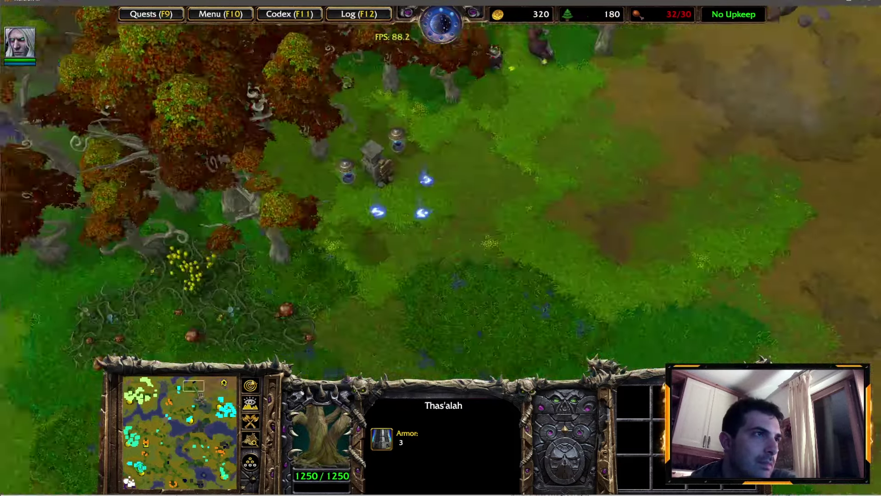
{"action": "left_click_drag", "start_coordinate": [194, 385], "coordinate": [180, 388]}
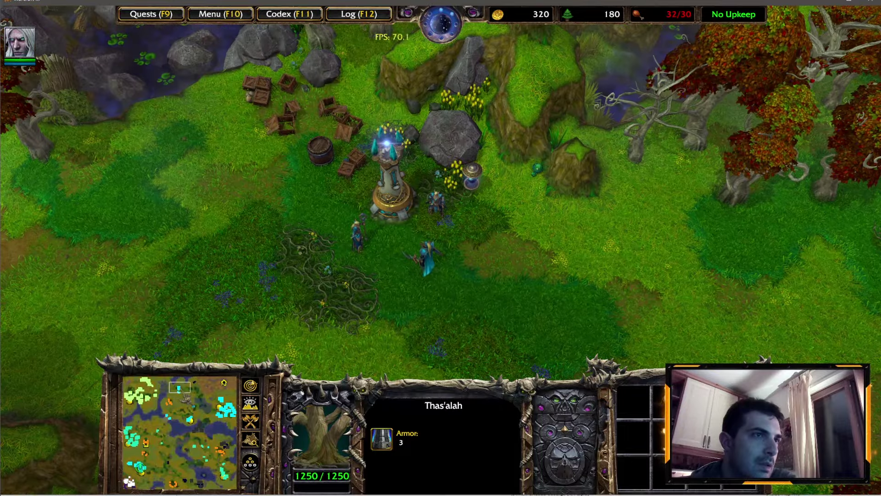
{"action": "left_click", "coordinate": [426, 259]}
{"action": "left_click", "coordinate": [320, 434]}
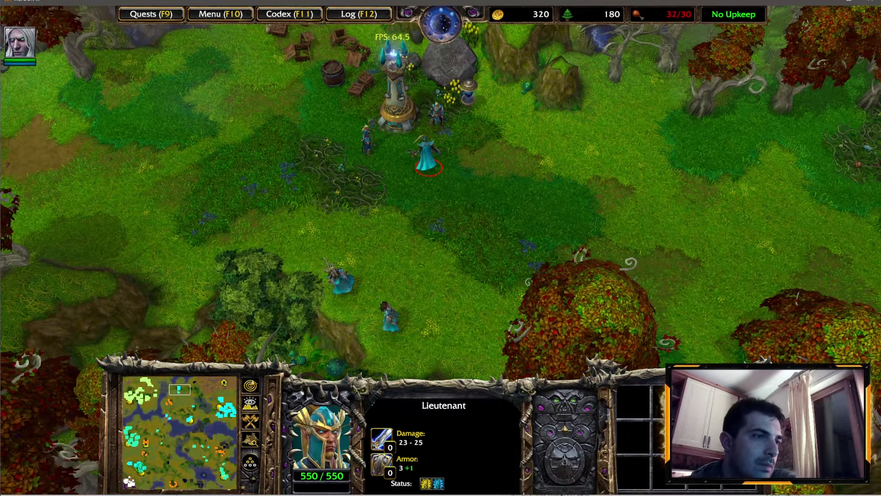
{"action": "left_click", "coordinate": [389, 313]}
{"action": "left_click", "coordinate": [428, 158]}
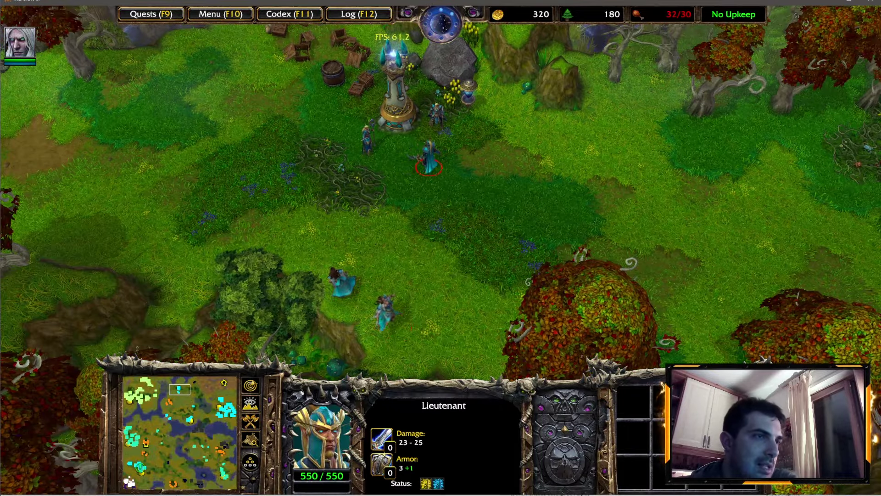
{"action": "left_click_drag", "start_coordinate": [180, 390], "coordinate": [139, 390]}
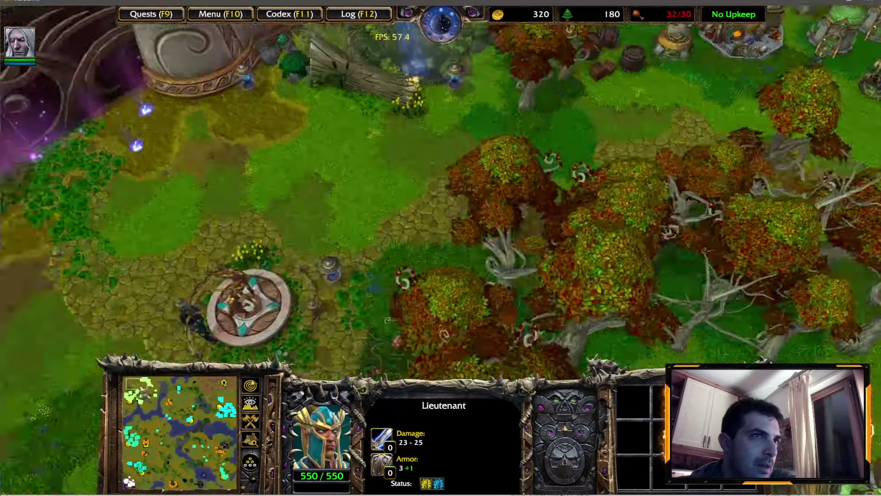
{"action": "left_click_drag", "start_coordinate": [140, 389], "coordinate": [150, 390]}
{"action": "key", "text": "F10"}
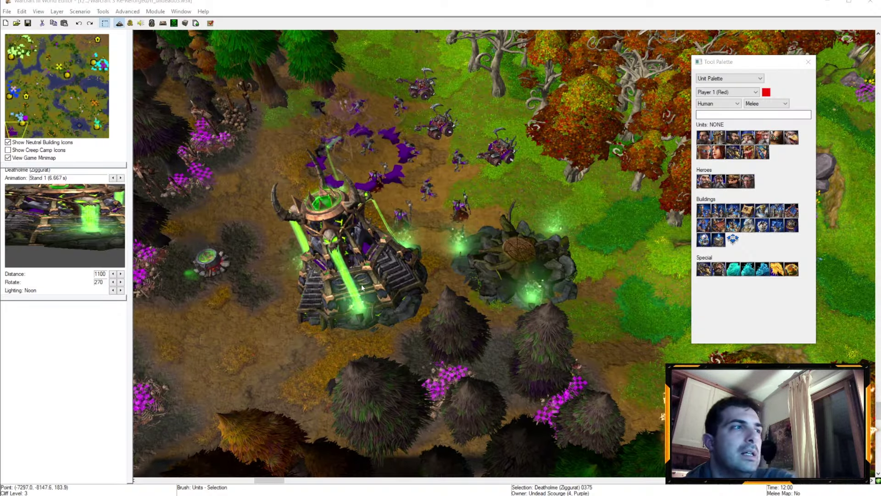
Pick the Phoenix Egg from the palette and place a Phoenix beside the ruins
{"action": "left_click", "coordinate": [119, 177]}
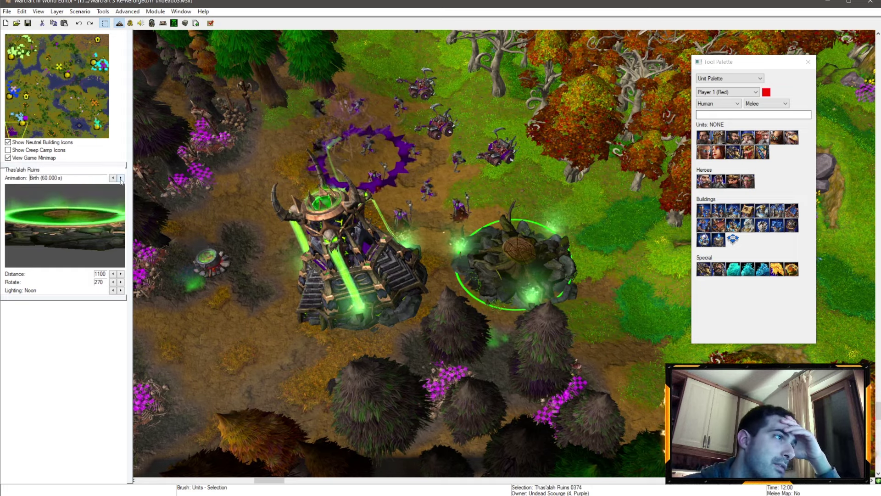
{"action": "left_click", "coordinate": [791, 268]}
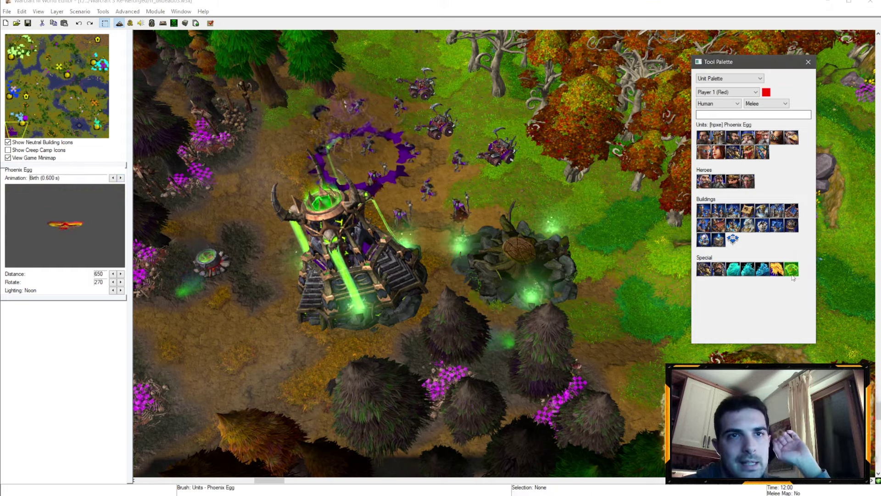
{"action": "scroll", "coordinate": [433, 277], "scroll_direction": "up", "scroll_amount": 5}
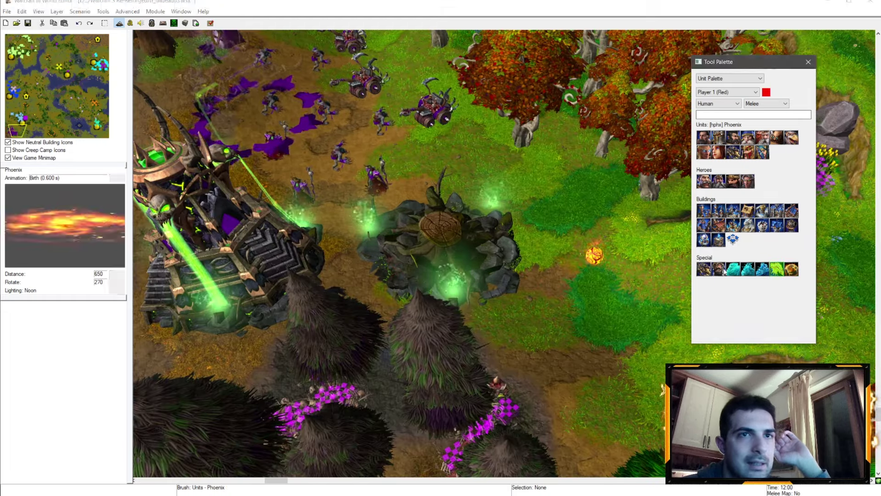
{"action": "left_click", "coordinate": [567, 240]}
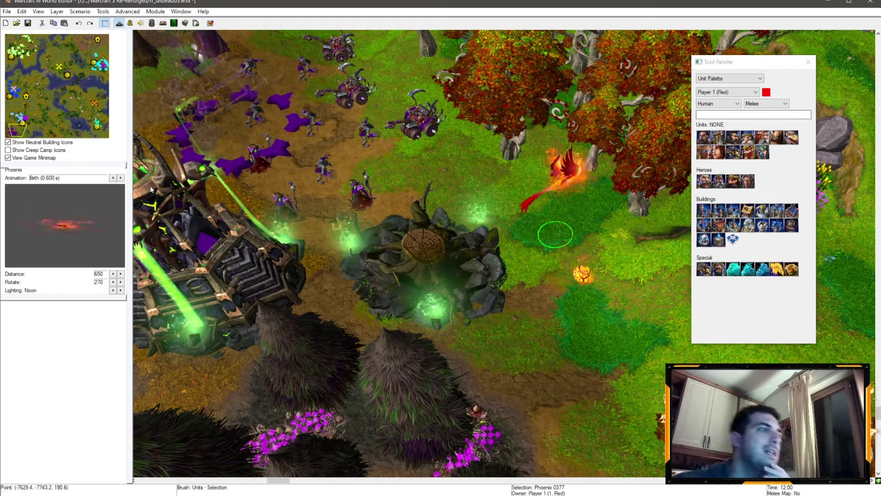
Cycle the Phoenix's preview animations, then set the Ziggurat's preview to stand
{"action": "left_click", "coordinate": [120, 178]}
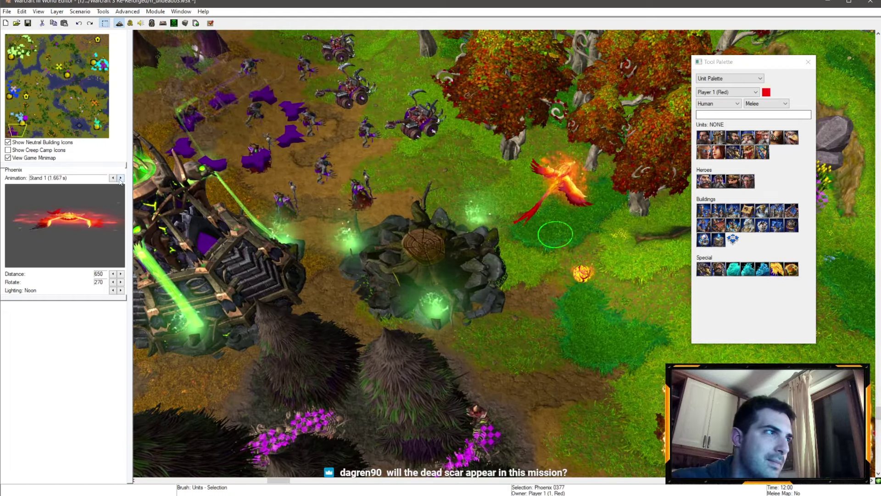
{"action": "left_click", "coordinate": [121, 179]}
{"action": "left_click", "coordinate": [121, 179]}
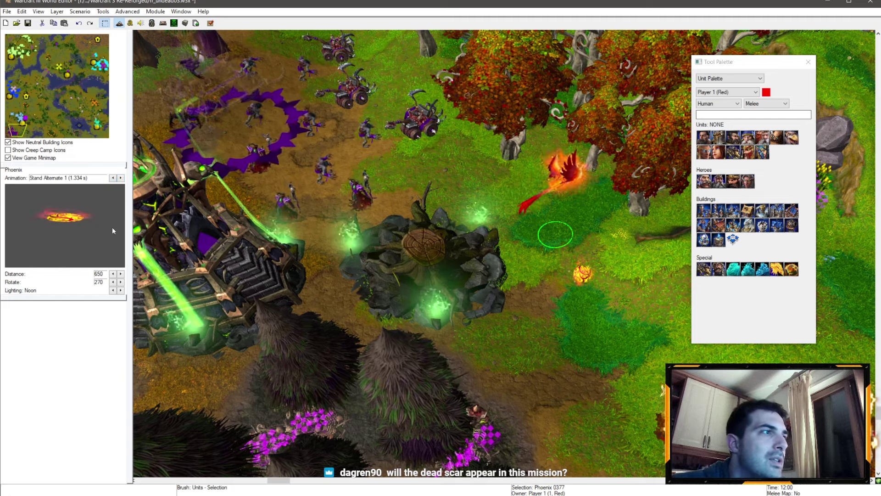
{"action": "scroll", "coordinate": [287, 279], "scroll_direction": "down", "scroll_amount": 2}
{"action": "scroll", "coordinate": [287, 279], "scroll_direction": "up", "scroll_amount": 2}
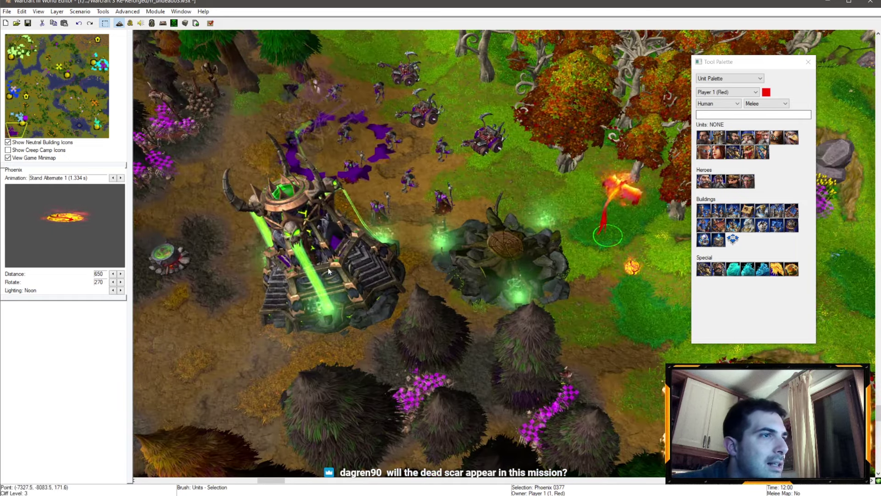
{"action": "left_click", "coordinate": [334, 266]}
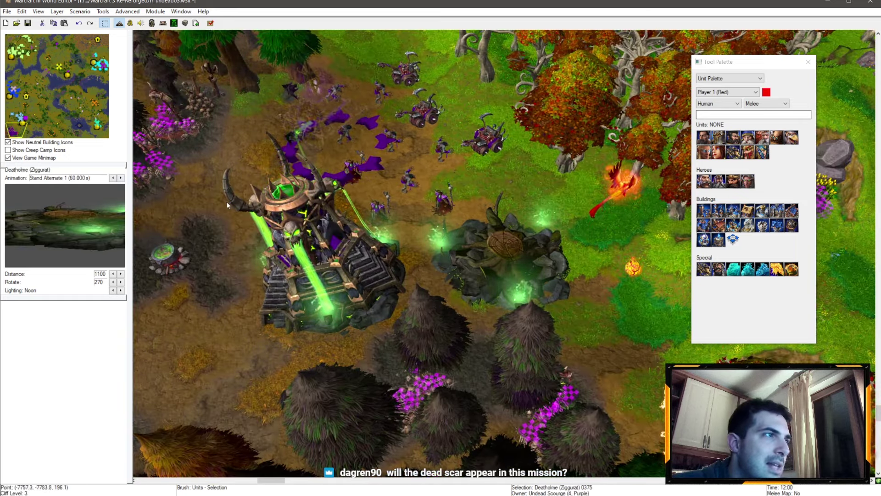
{"action": "left_click", "coordinate": [121, 178]}
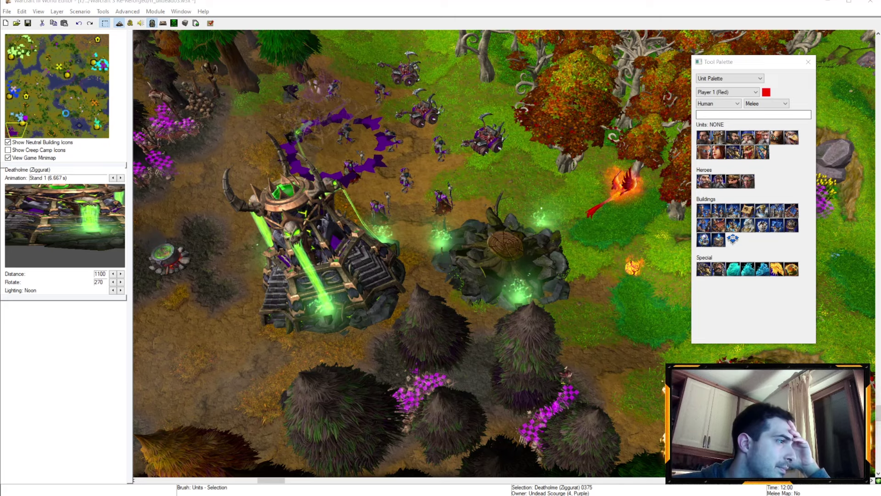
{"action": "scroll", "coordinate": [238, 206], "scroll_direction": "down", "scroll_amount": 5}
{"action": "scroll", "coordinate": [237, 205], "scroll_direction": "down", "scroll_amount": 5}
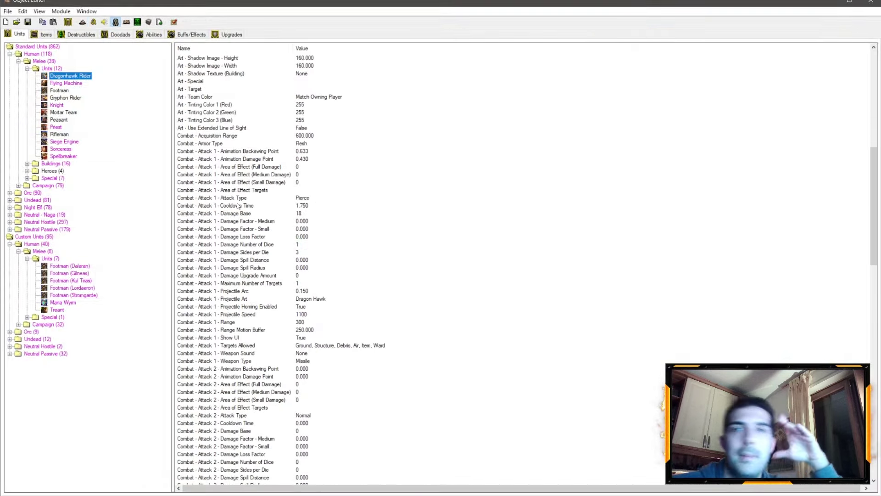
{"action": "scroll", "coordinate": [237, 210], "scroll_direction": "down", "scroll_amount": 6}
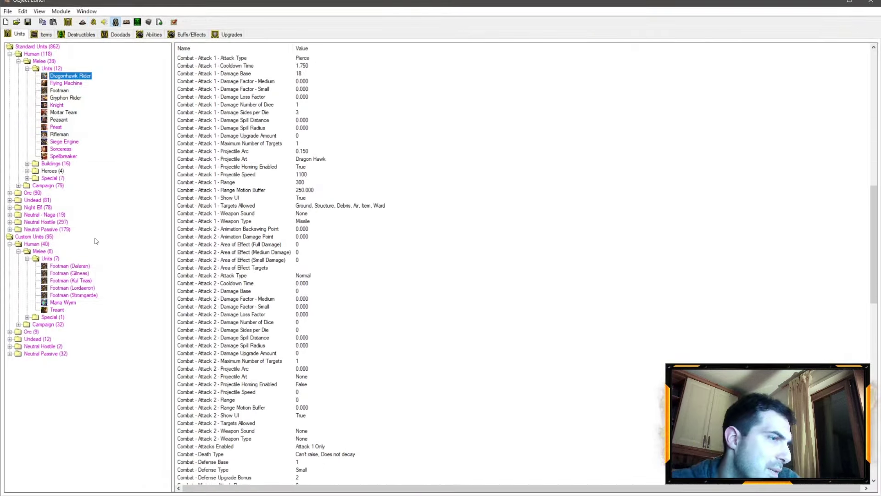
{"action": "scroll", "coordinate": [96, 241], "scroll_direction": "down", "scroll_amount": 8}
{"action": "scroll", "coordinate": [102, 193], "scroll_direction": "down", "scroll_amount": 8}
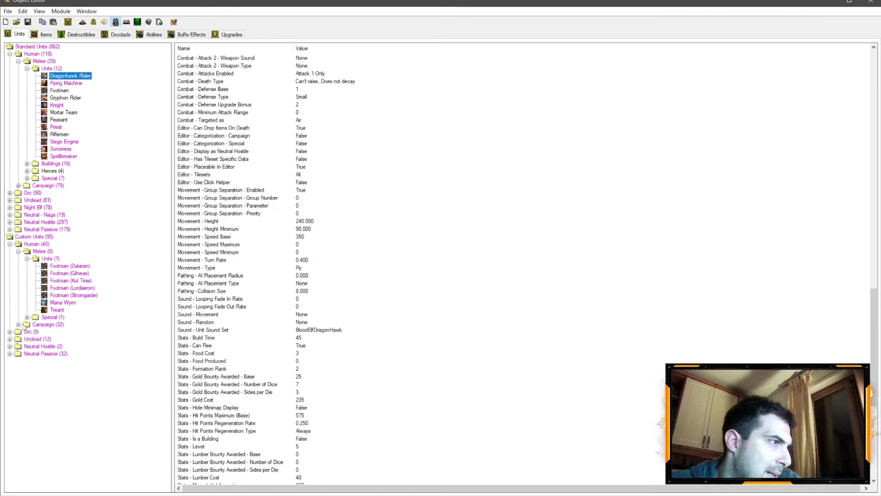
Under Custom Units > Undead > Campaign Special, view Deatholme (Ziggurat) and Thas'alah Ruins data
{"action": "left_click", "coordinate": [18, 324]}
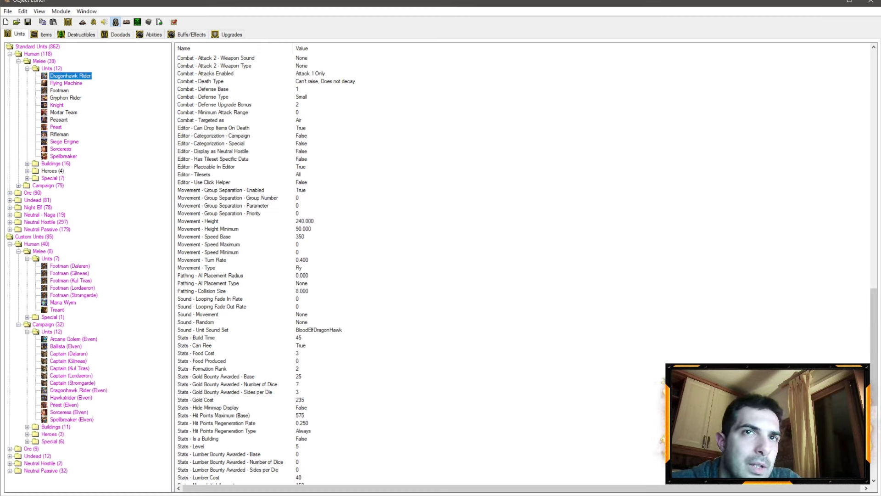
{"action": "left_click_drag", "start_coordinate": [722, 203], "coordinate": [412, 203]}
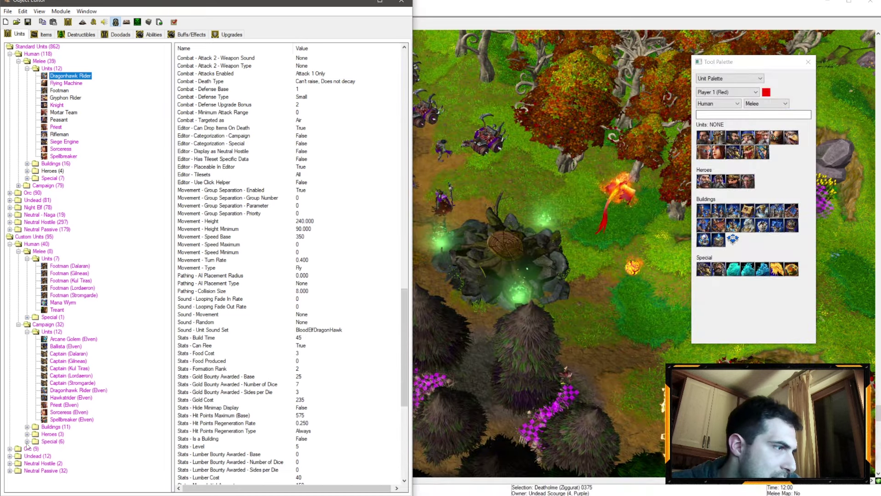
{"action": "double_click", "coordinate": [17, 457]}
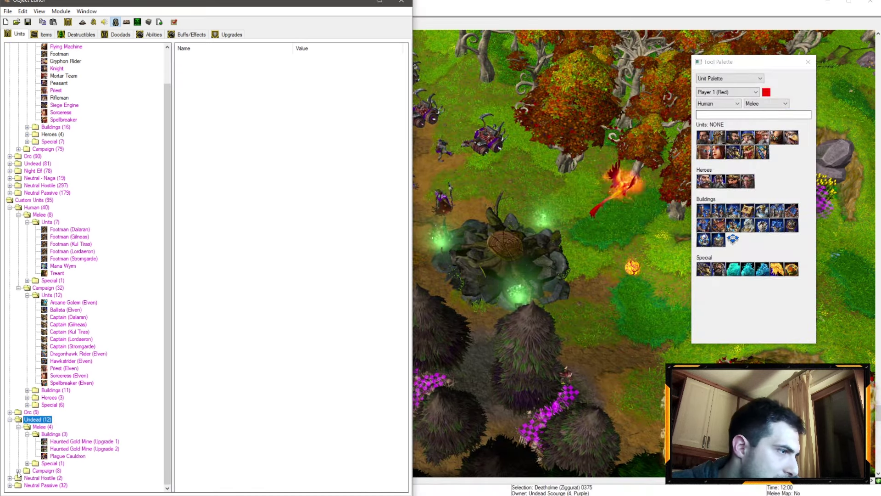
{"action": "left_click", "coordinate": [26, 486]}
{"action": "left_click", "coordinate": [55, 477]}
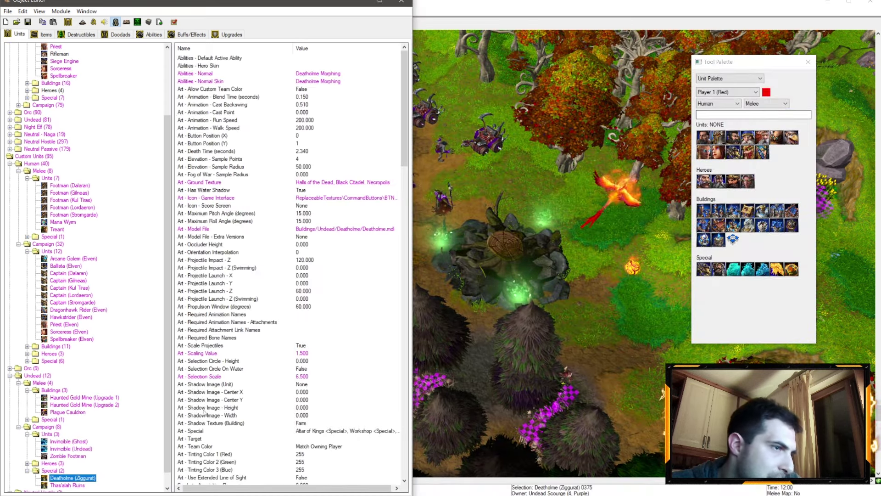
{"action": "scroll", "coordinate": [290, 254], "scroll_direction": "down", "scroll_amount": 10}
{"action": "scroll", "coordinate": [290, 254], "scroll_direction": "up", "scroll_amount": 10}
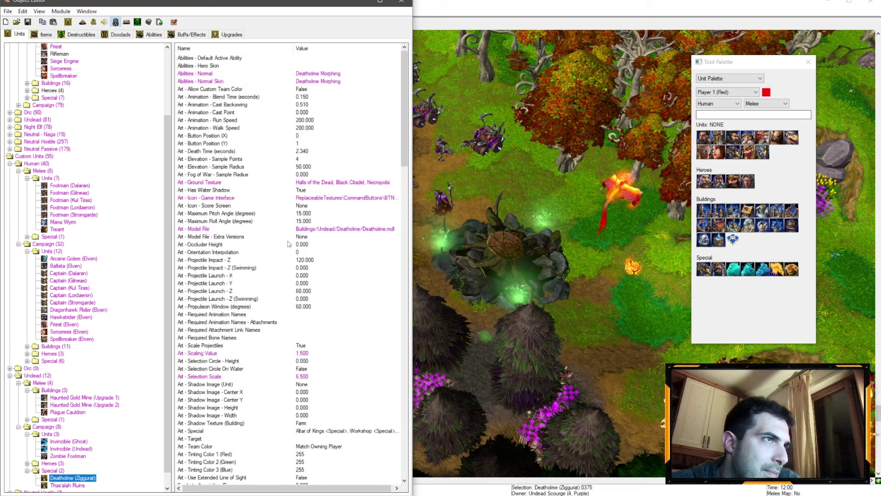
{"action": "scroll", "coordinate": [289, 244], "scroll_direction": "down", "scroll_amount": 10}
{"action": "scroll", "coordinate": [275, 247], "scroll_direction": "up", "scroll_amount": 5}
{"action": "scroll", "coordinate": [266, 250], "scroll_direction": "up", "scroll_amount": 5}
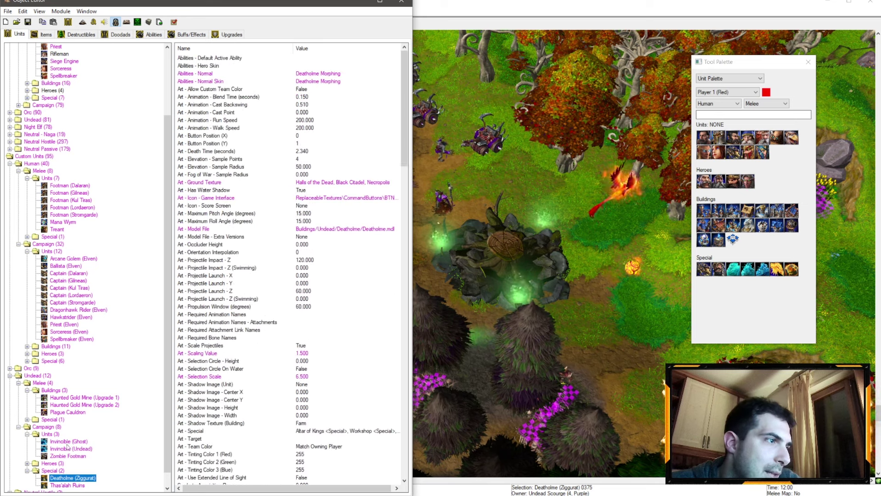
{"action": "left_click", "coordinate": [64, 485]}
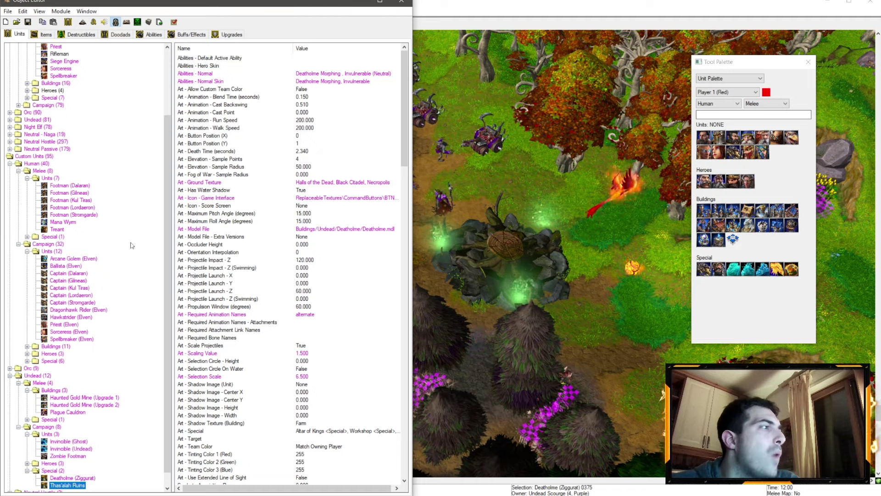
Preview the Thas'alah Ruins' alternate stand and birth animations
{"action": "left_click", "coordinate": [358, 5]}
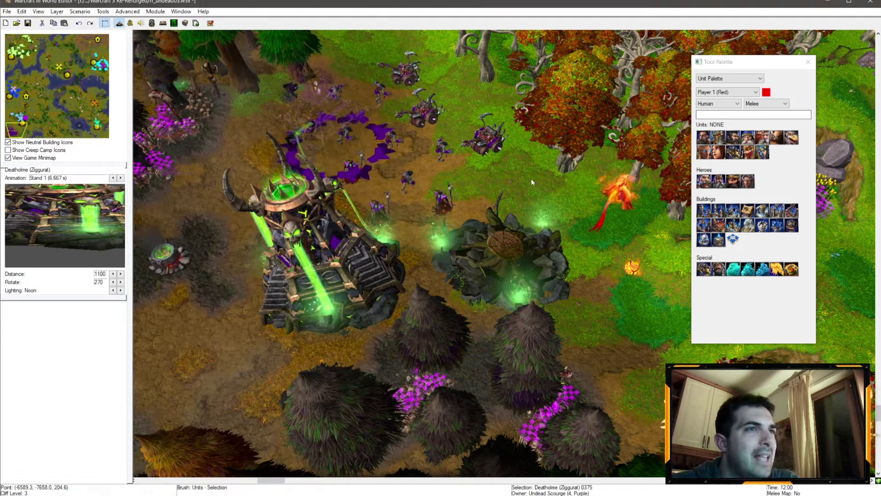
{"action": "left_click", "coordinate": [499, 262]}
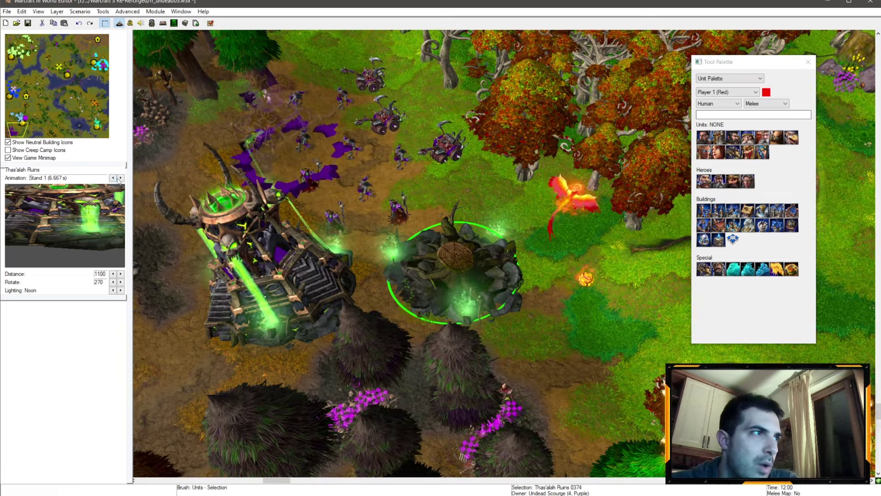
{"action": "left_click", "coordinate": [120, 178]}
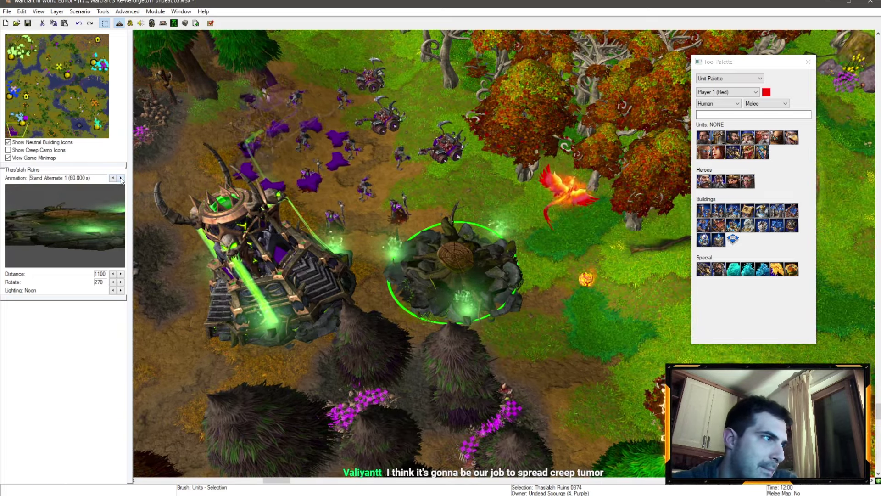
{"action": "left_click", "coordinate": [120, 178]}
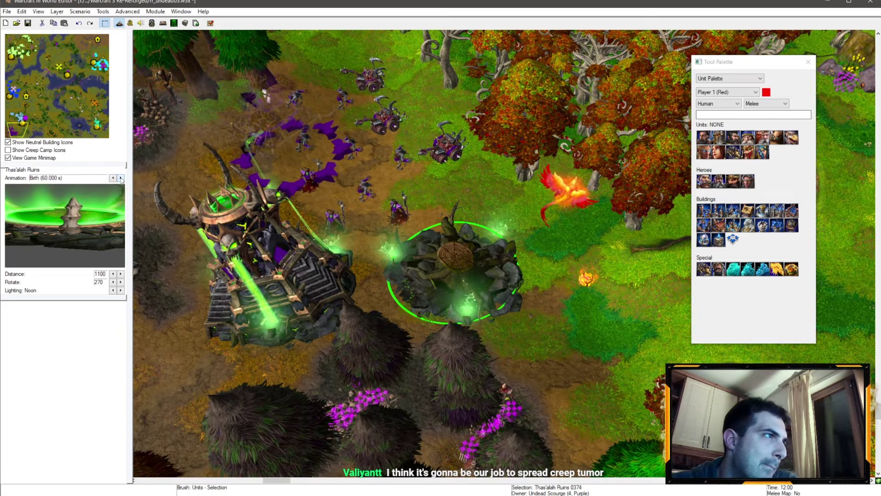
Select the Phoenix Egg, then preview the Phoenix's alternate death and morph animations
{"action": "left_click", "coordinate": [589, 270]}
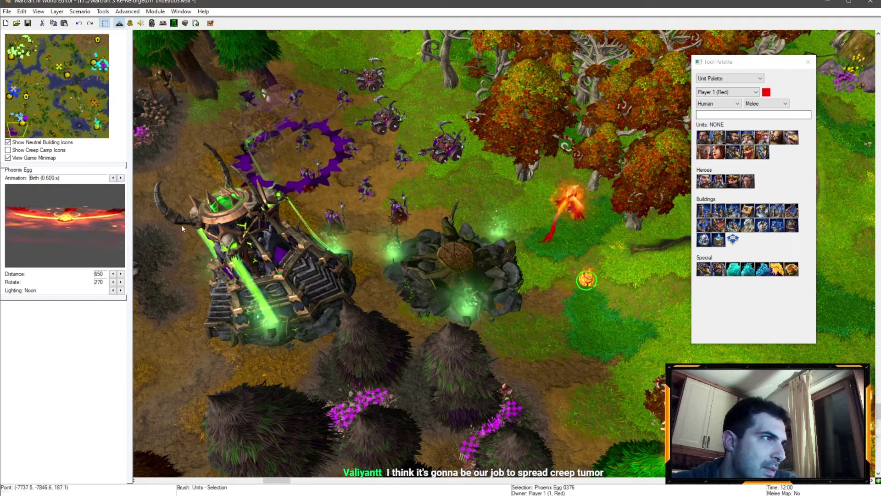
{"action": "left_click", "coordinate": [455, 255]}
{"action": "left_click", "coordinate": [565, 221]}
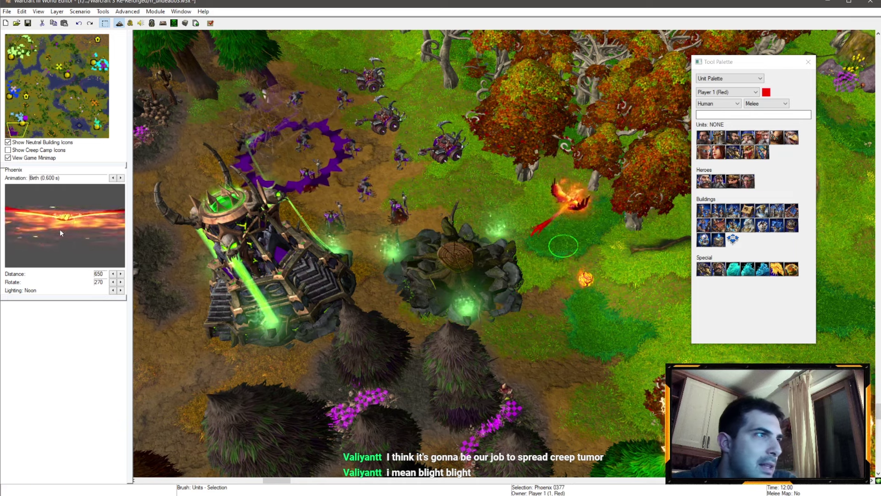
{"action": "left_click", "coordinate": [120, 179]}
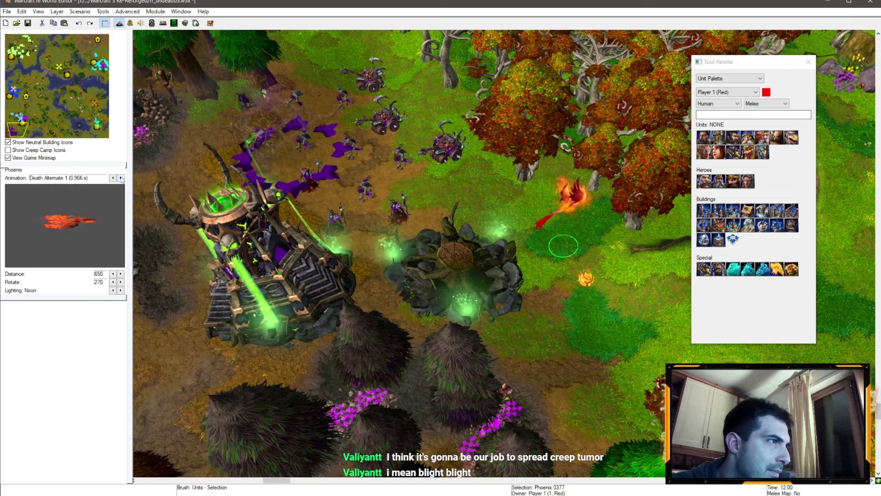
{"action": "left_click", "coordinate": [120, 178]}
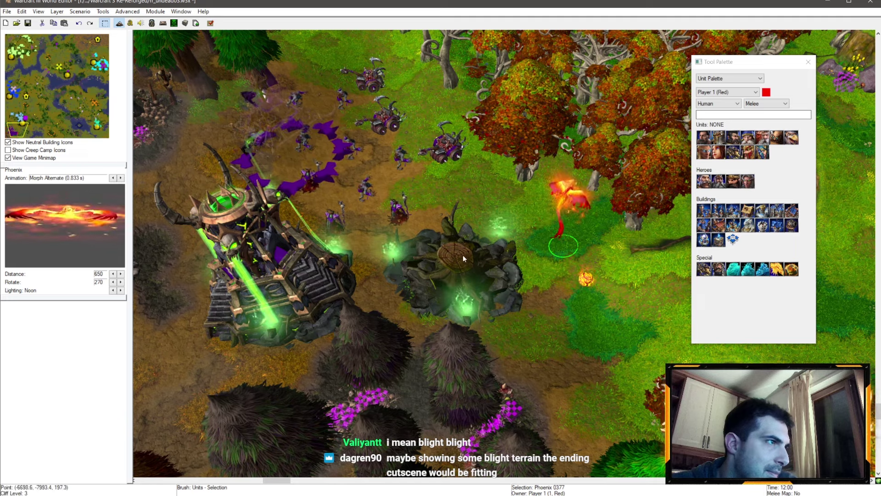
Preview the alternate morph animations of the Thas'alah Ruins and the Phoenix
{"action": "left_click", "coordinate": [451, 281]}
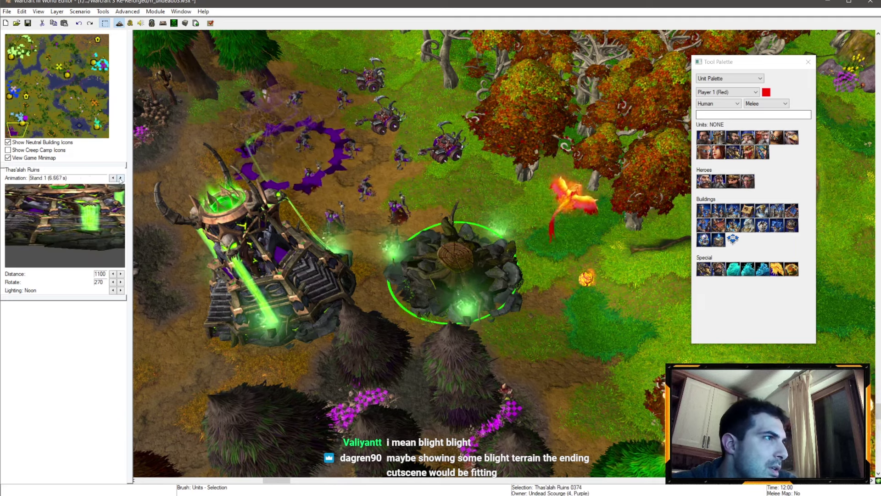
{"action": "left_click", "coordinate": [544, 189]}
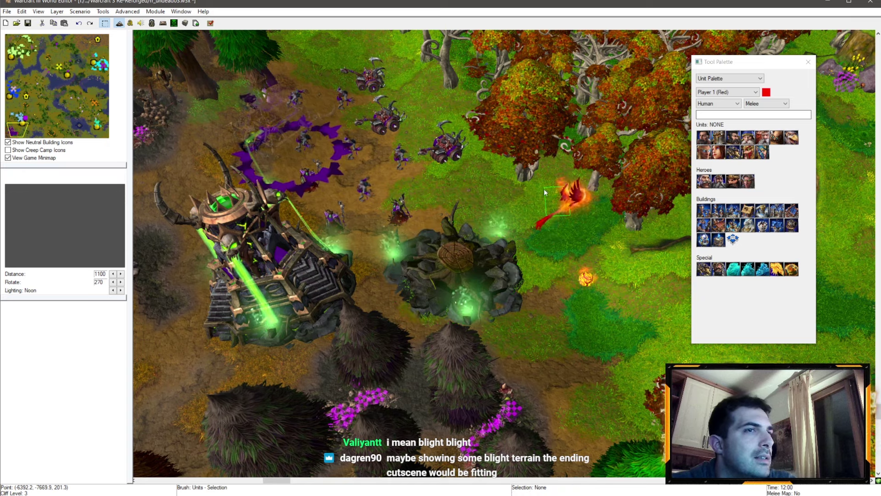
{"action": "left_click", "coordinate": [572, 214]}
{"action": "left_click", "coordinate": [452, 272]}
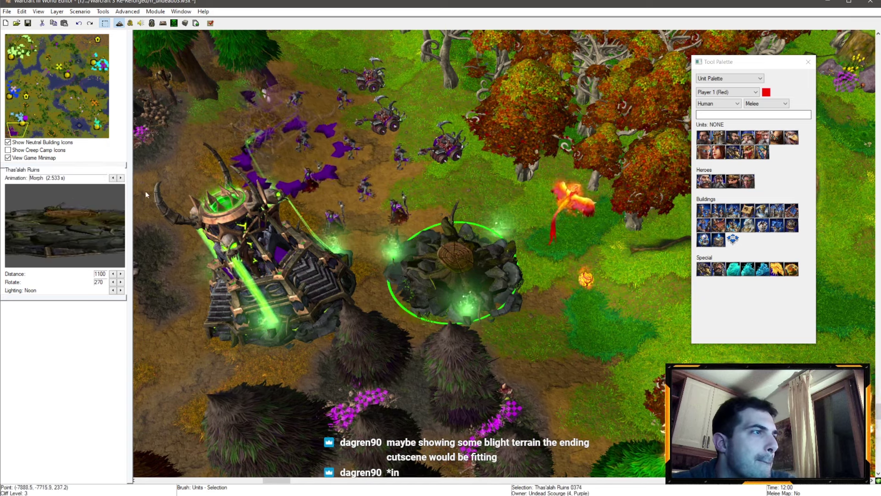
{"action": "left_click", "coordinate": [120, 178]}
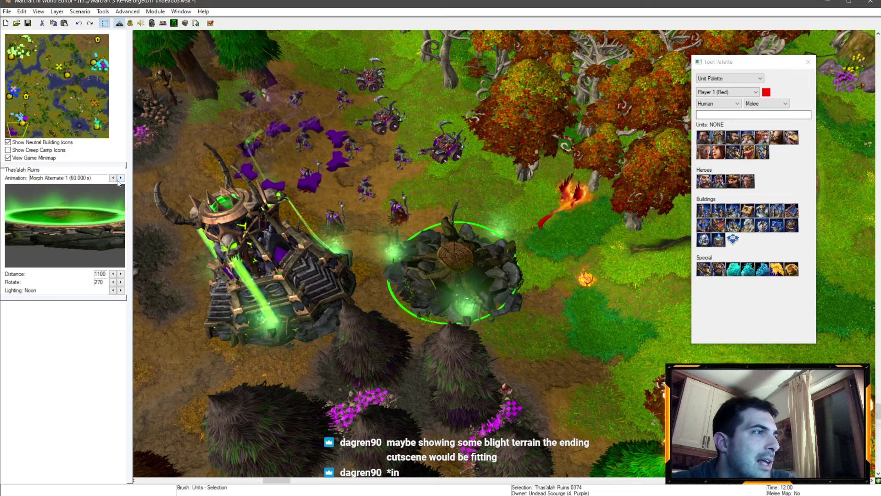
{"action": "left_click", "coordinate": [562, 207]}
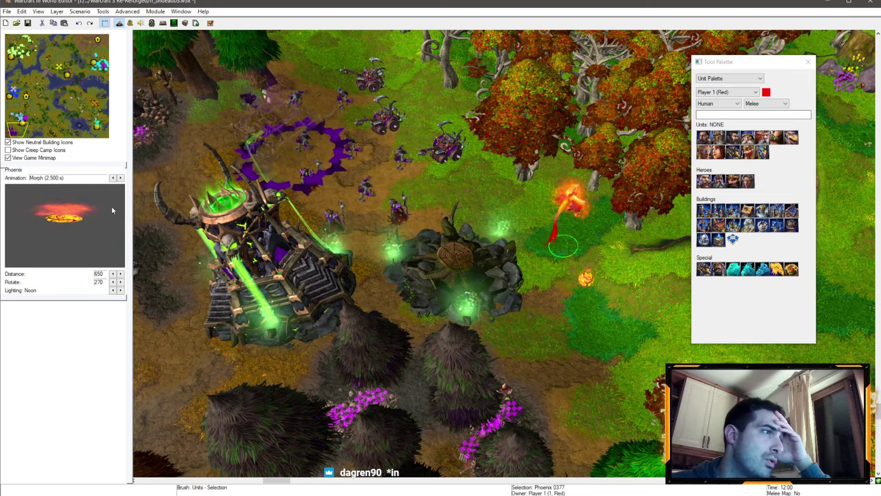
{"action": "left_click", "coordinate": [120, 178]}
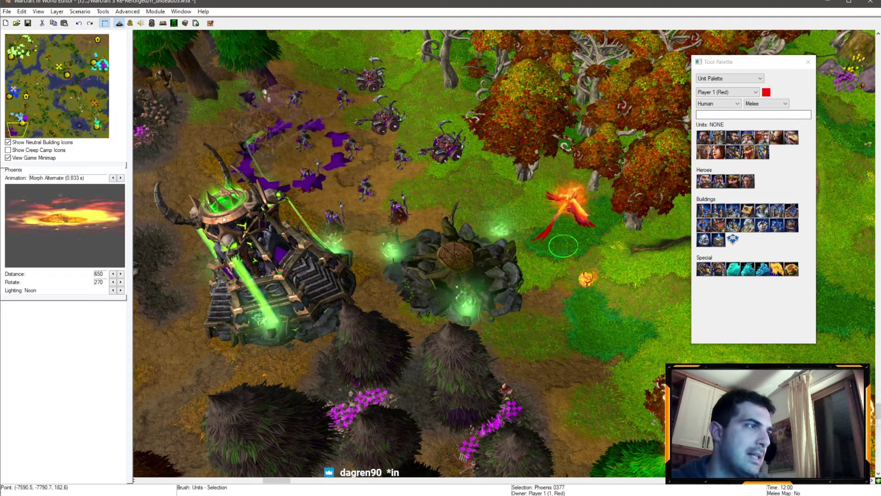
Select the Phoenix and adjust its preview camera distance
{"action": "left_click", "coordinate": [282, 268]}
{"action": "left_click", "coordinate": [430, 255]}
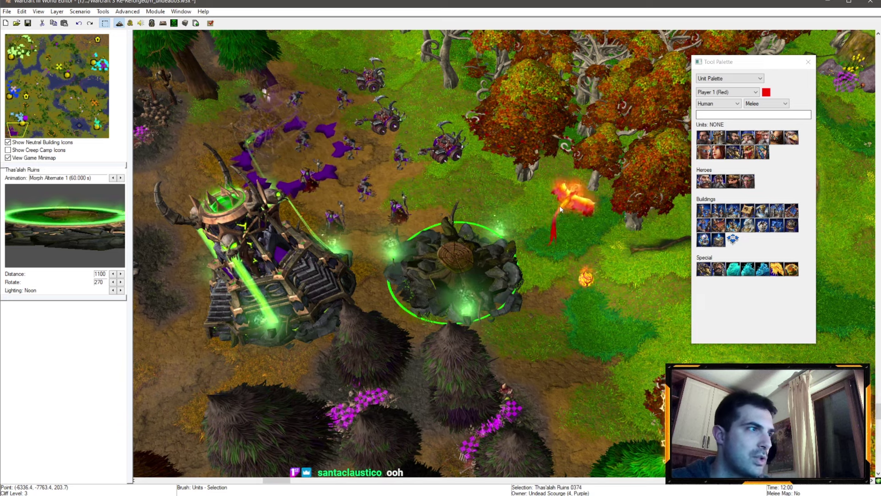
{"action": "left_click", "coordinate": [568, 206]}
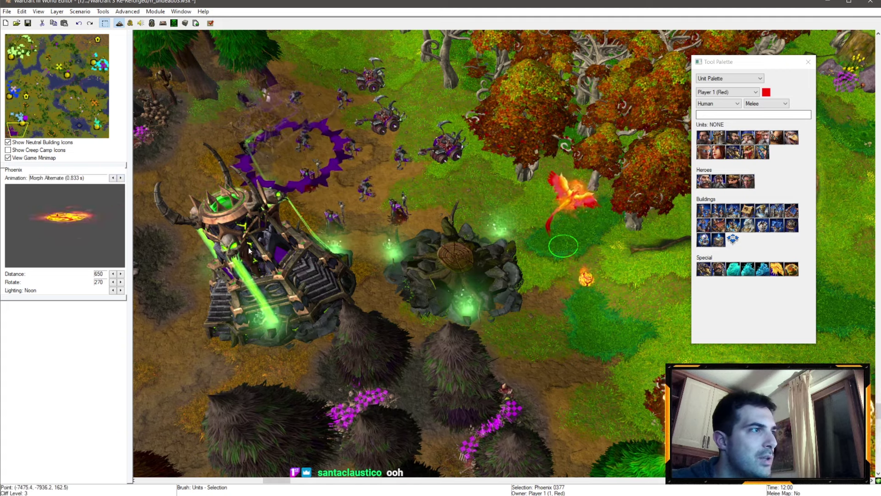
{"action": "left_click", "coordinate": [113, 274]}
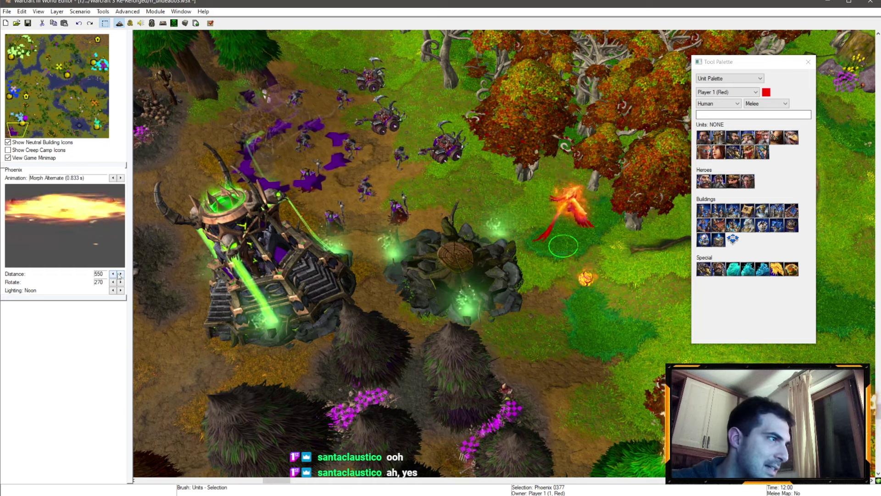
{"action": "left_click", "coordinate": [121, 274]}
{"action": "left_click", "coordinate": [121, 274]}
{"action": "left_click", "coordinate": [120, 275]}
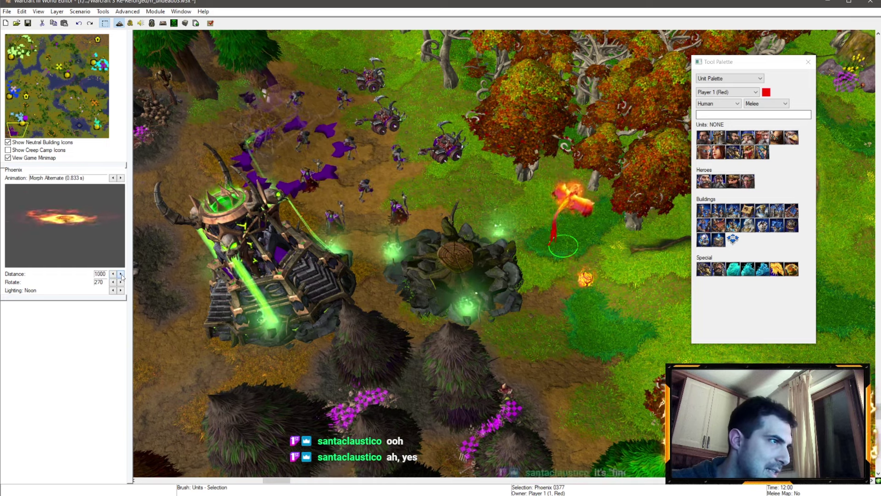
{"action": "left_click", "coordinate": [120, 274]}
{"action": "left_click", "coordinate": [121, 274]}
{"action": "left_click", "coordinate": [121, 274]}
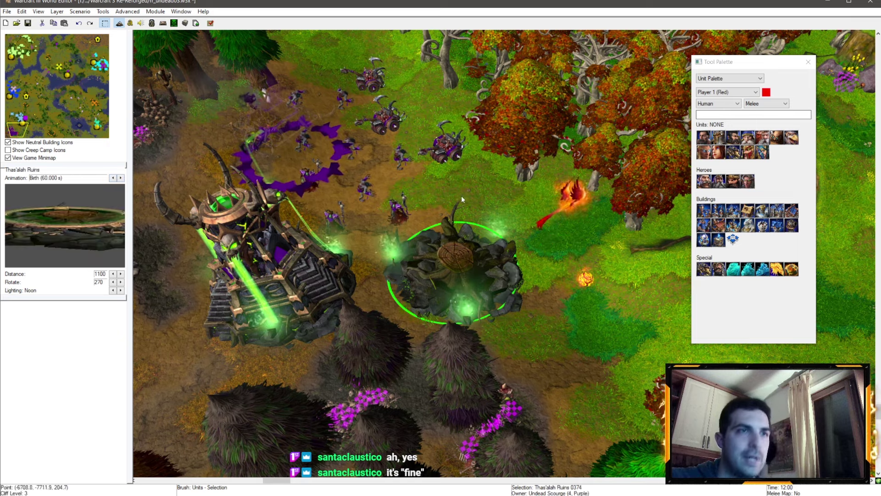
Switch selection among the Phoenix Egg, Phoenix, Thas'alah Ruins and Deatholme
{"action": "left_click", "coordinate": [587, 280]}
{"action": "left_click", "coordinate": [578, 206]}
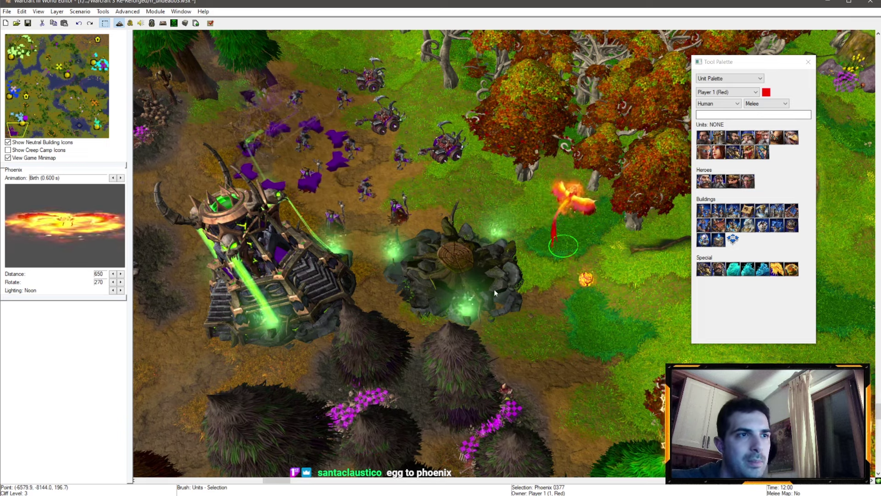
{"action": "left_click", "coordinate": [458, 250]}
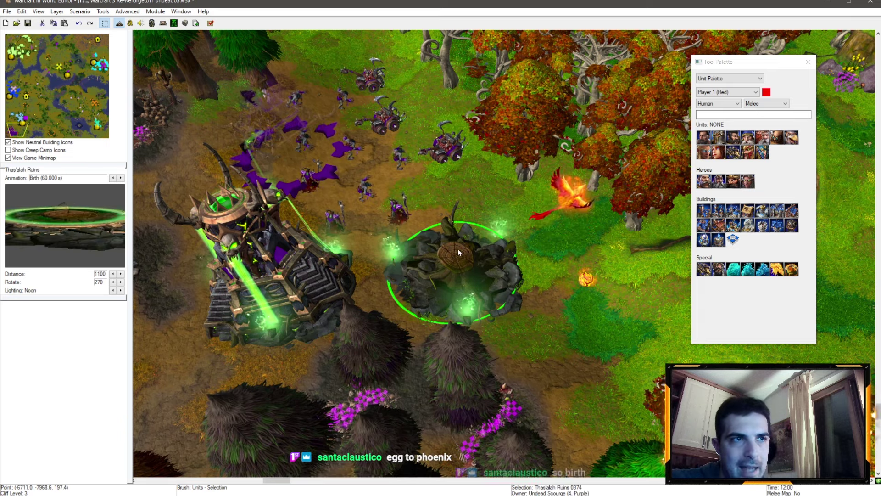
{"action": "left_click", "coordinate": [303, 255]}
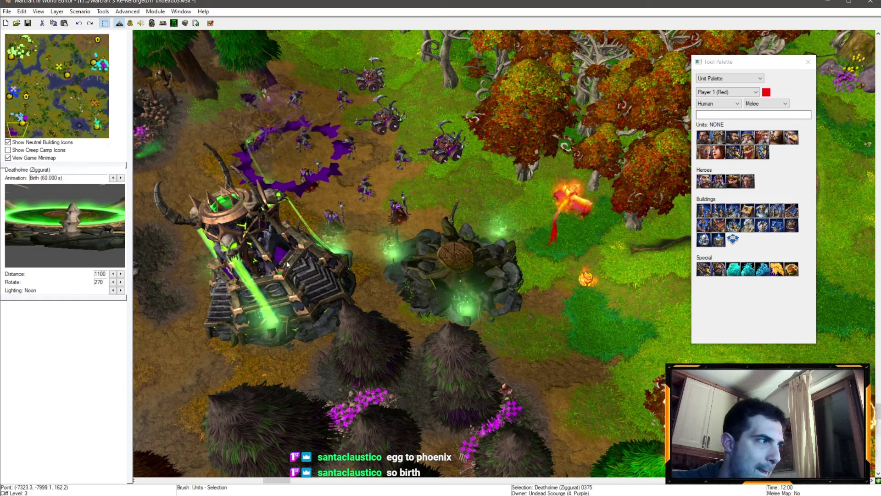
{"action": "left_click", "coordinate": [454, 263]}
{"action": "left_click", "coordinate": [310, 276]}
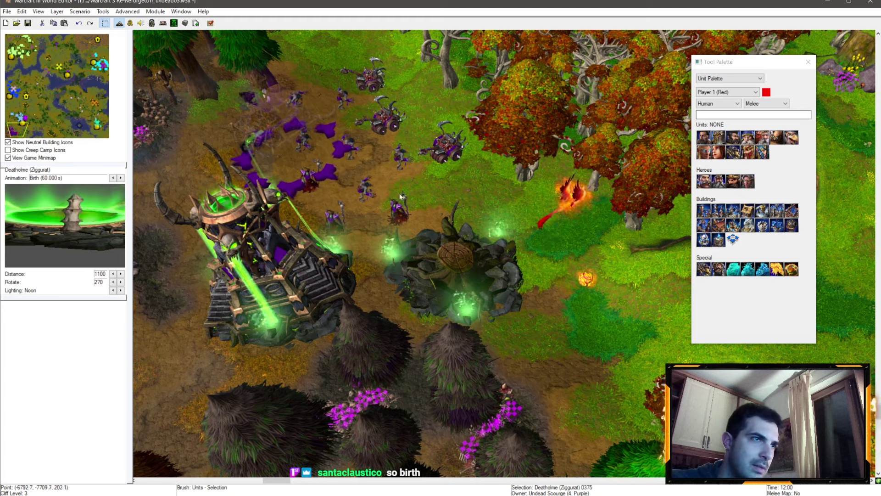
{"action": "left_click", "coordinate": [554, 213]}
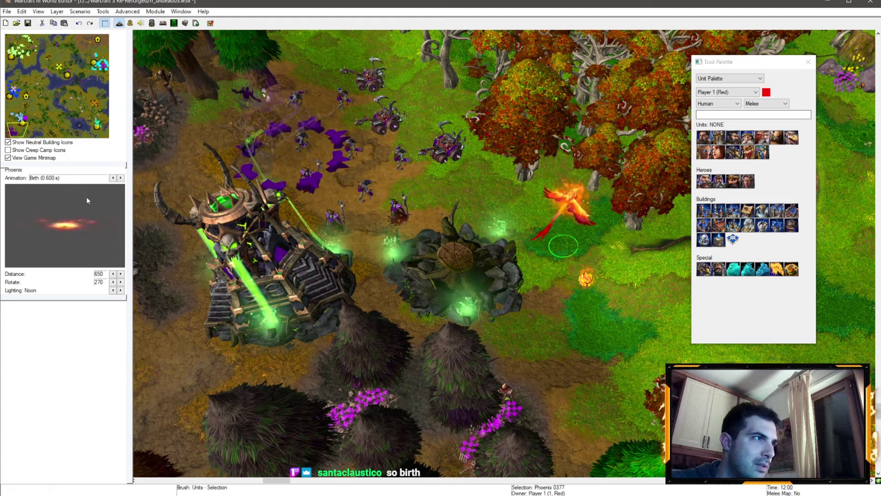
Preview the Phoenix's morph and stand animations, then the Ziggurat's morph
{"action": "left_click", "coordinate": [120, 177]}
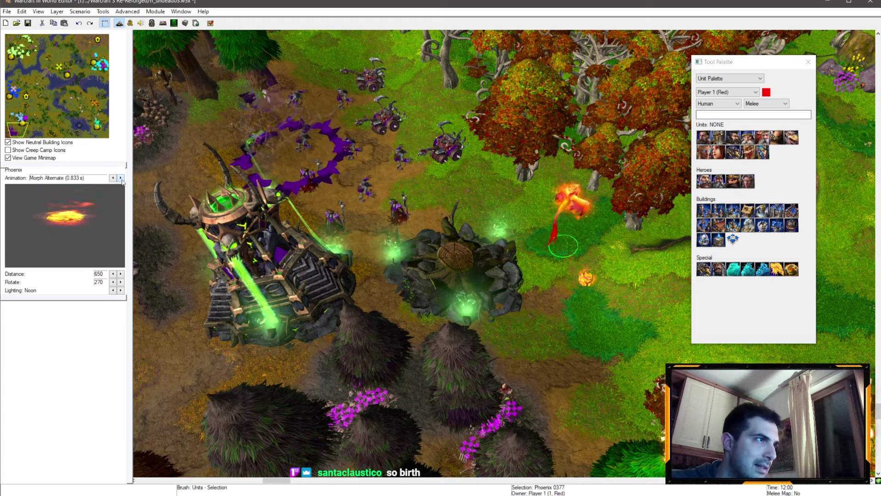
{"action": "left_click", "coordinate": [120, 178]}
{"action": "left_click", "coordinate": [303, 151]}
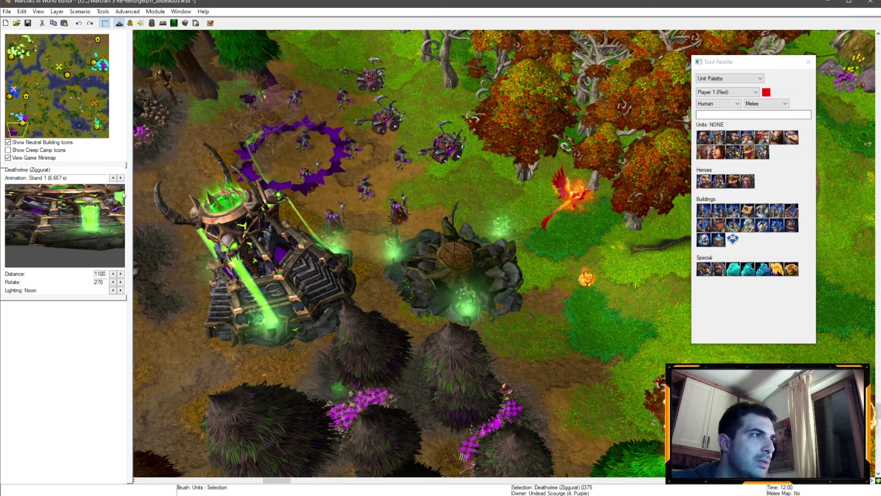
{"action": "left_click", "coordinate": [120, 178]}
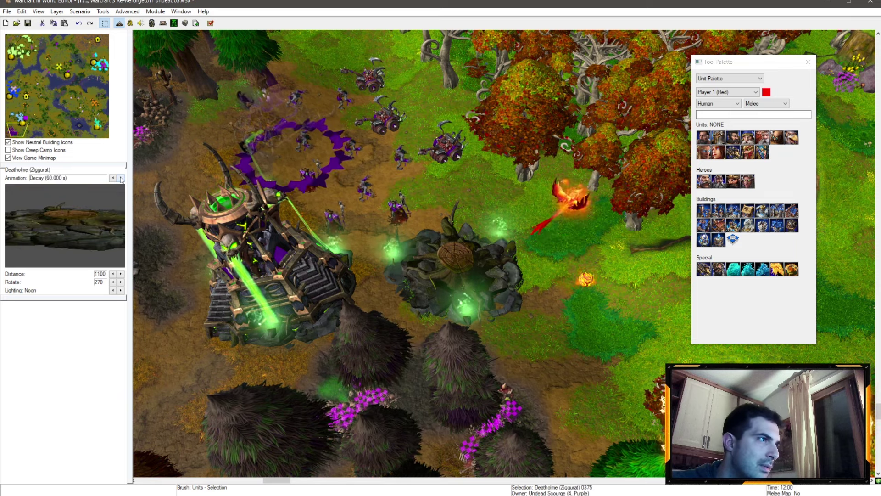
{"action": "left_click", "coordinate": [120, 178]}
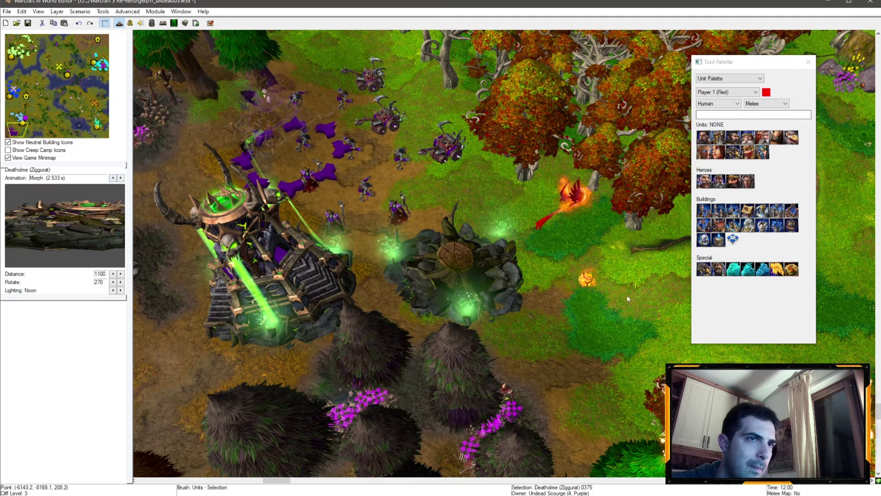
Cycle the Phoenix Egg and Phoenix previews through Morph, Morph Alternate, Death and Spell animations
{"action": "left_click", "coordinate": [585, 279]}
{"action": "left_click", "coordinate": [120, 177]}
{"action": "left_click", "coordinate": [121, 178]}
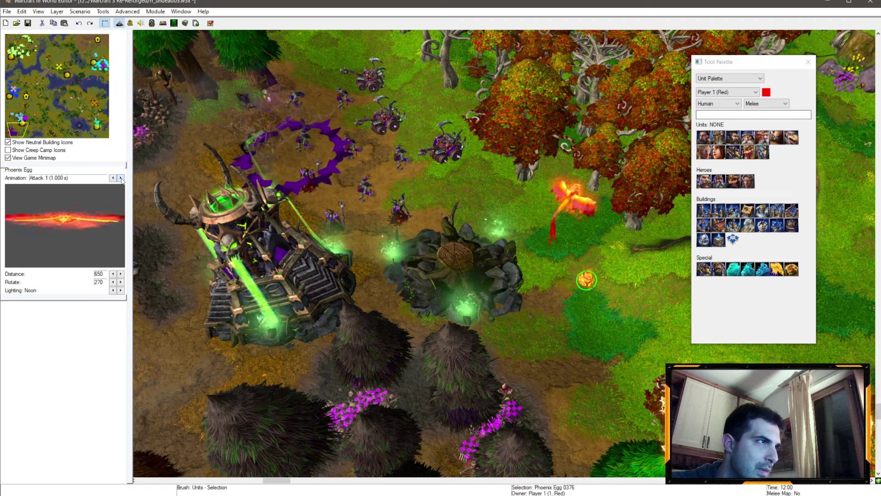
{"action": "left_click", "coordinate": [120, 178]}
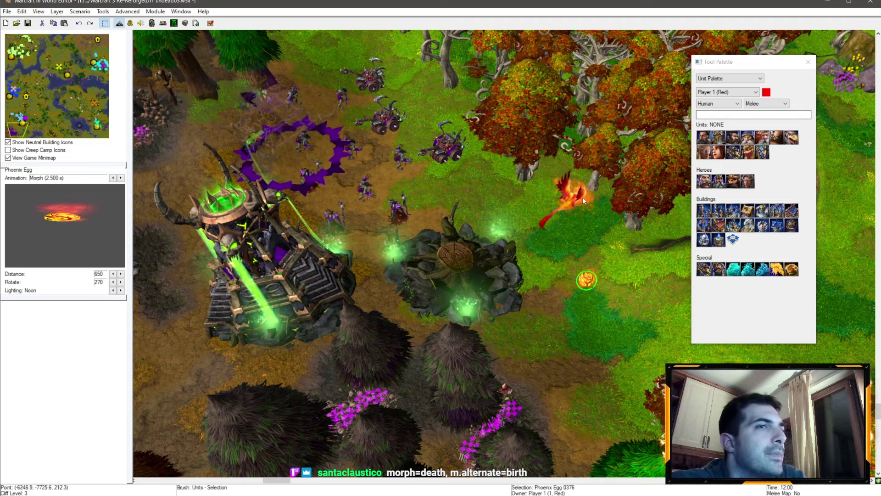
{"action": "left_click", "coordinate": [120, 177]}
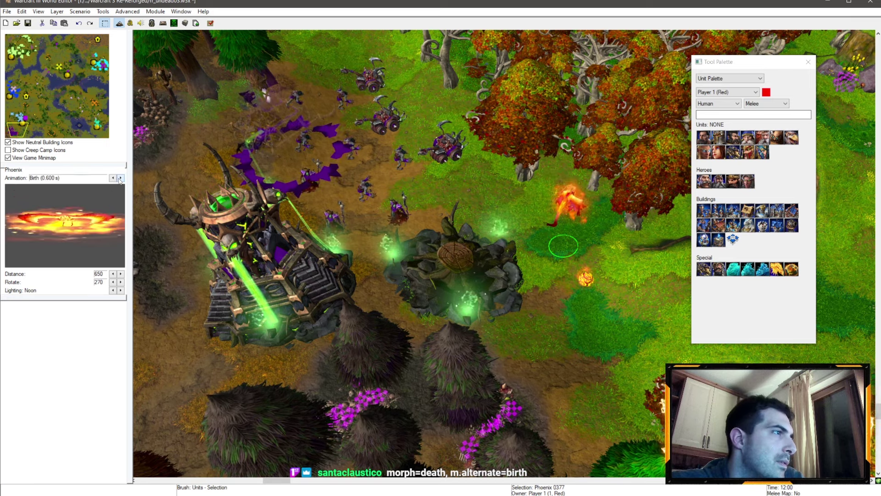
{"action": "left_click", "coordinate": [120, 178]}
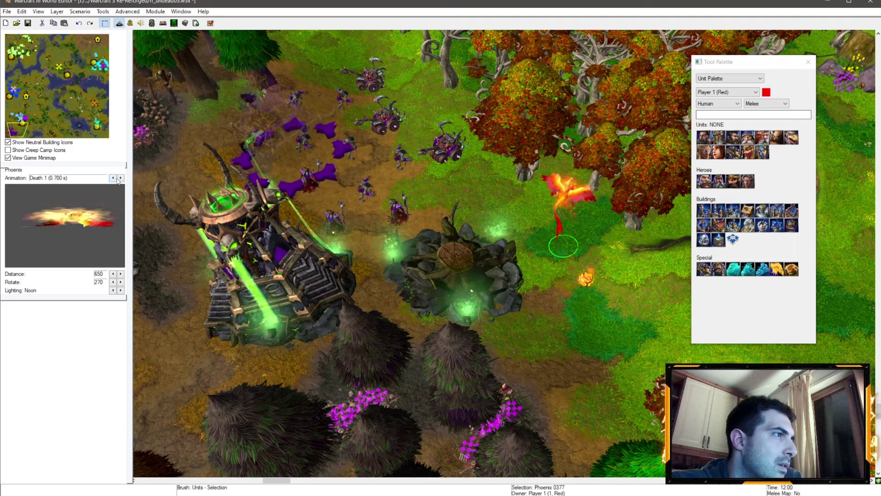
{"action": "left_click", "coordinate": [121, 178]}
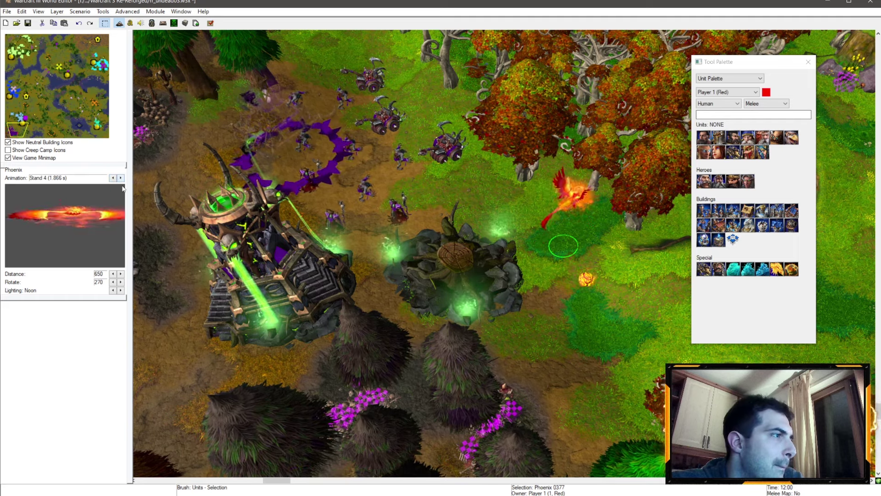
Preview the Ziggurat's Morph and Morph Alternate animations, then open the Object Editor
{"action": "left_click", "coordinate": [268, 282]}
{"action": "left_click", "coordinate": [120, 178]}
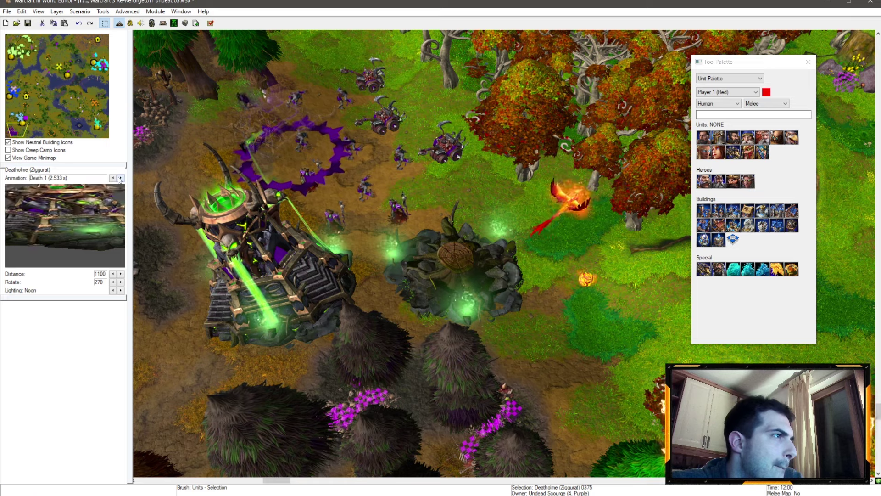
{"action": "left_click", "coordinate": [121, 178]}
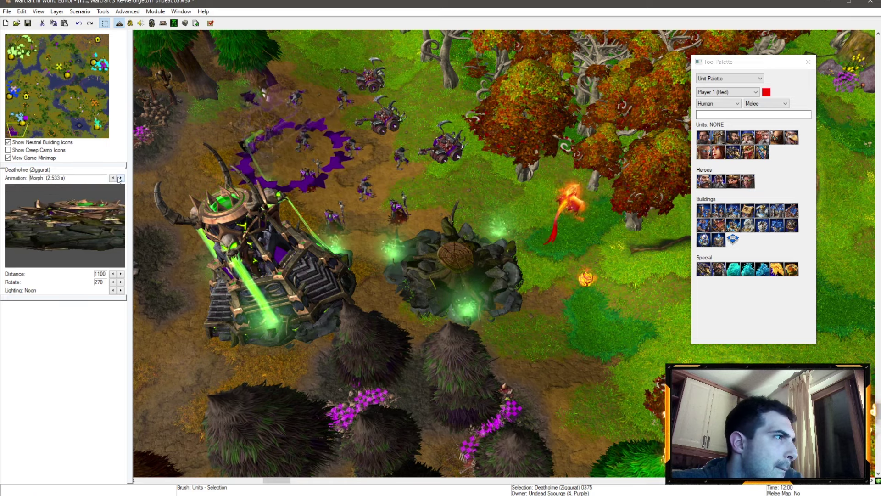
{"action": "left_click", "coordinate": [120, 178]}
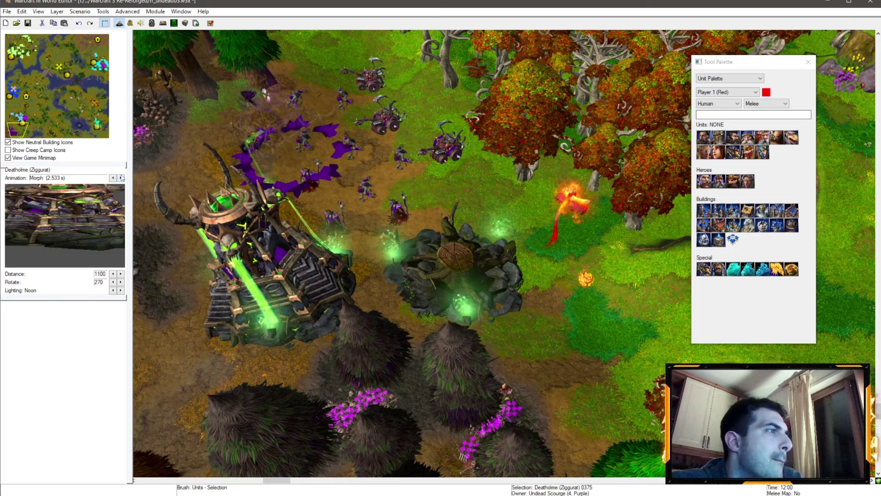
{"action": "left_click", "coordinate": [112, 177]}
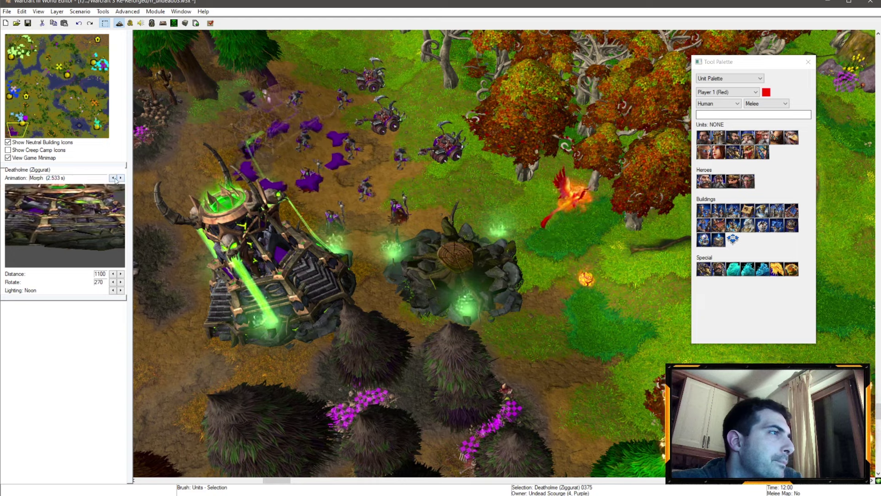
{"action": "left_click", "coordinate": [160, 24]}
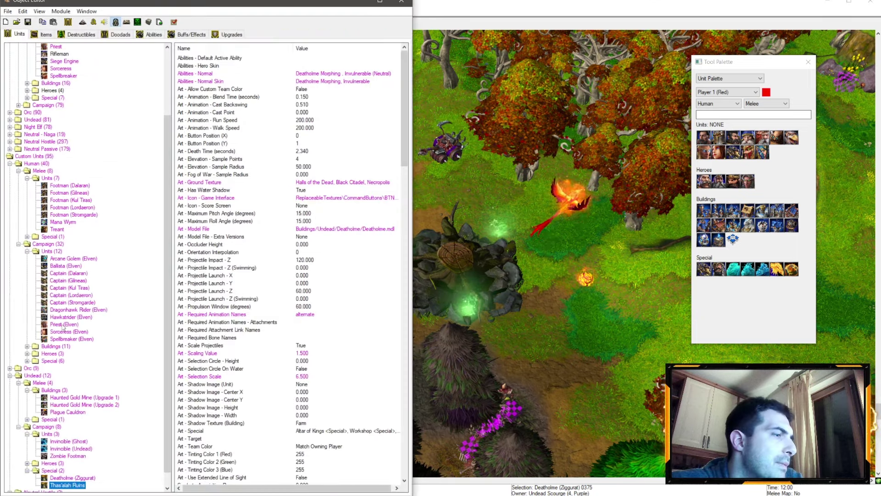
Check Deatholme Morphing's normal and alternate form units, then return to the Thas'alah Ruins map
{"action": "left_click", "coordinate": [301, 74]}
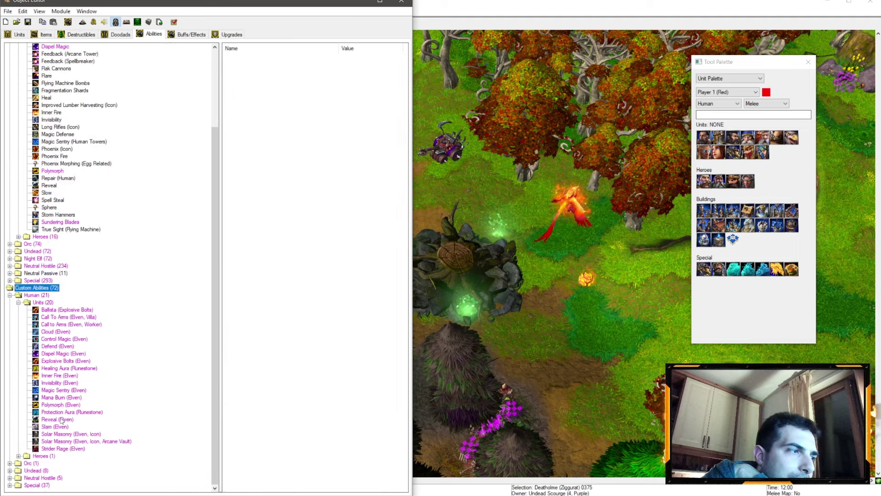
{"action": "left_click", "coordinate": [11, 470]}
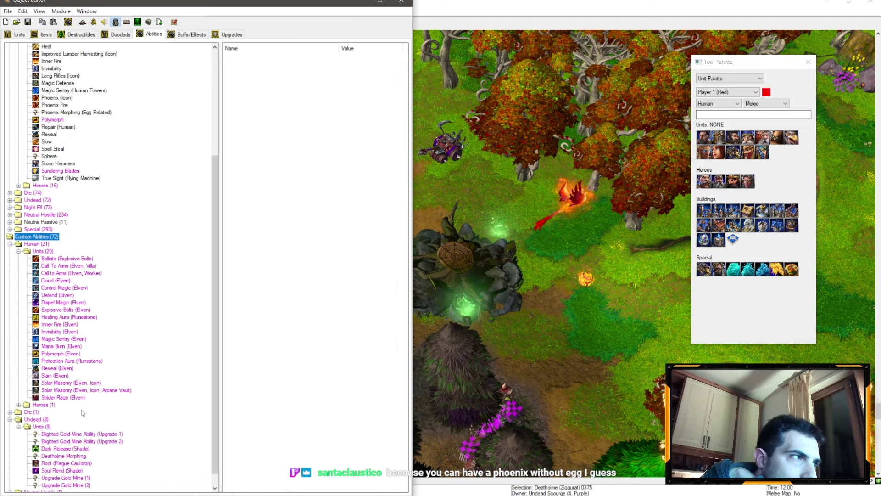
{"action": "scroll", "coordinate": [81, 412], "scroll_direction": "down", "scroll_amount": 1}
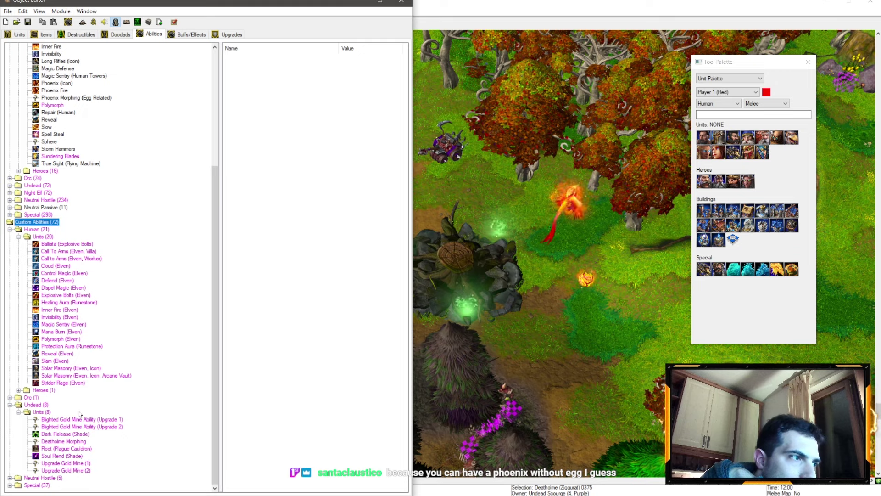
{"action": "left_click", "coordinate": [44, 442]}
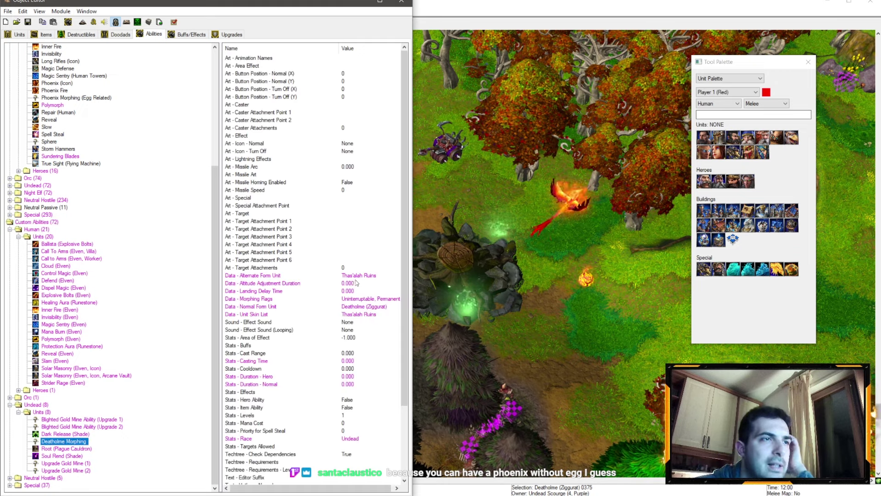
{"action": "left_click", "coordinate": [338, 275]}
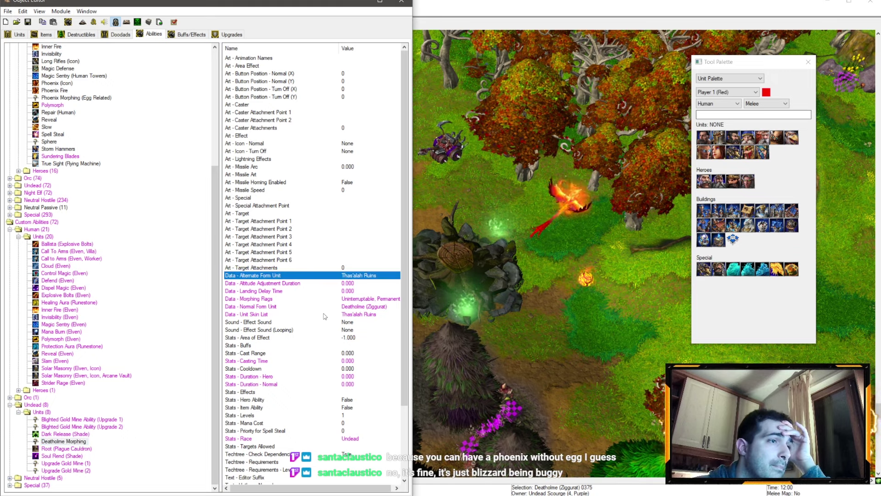
{"action": "left_click", "coordinate": [350, 308]}
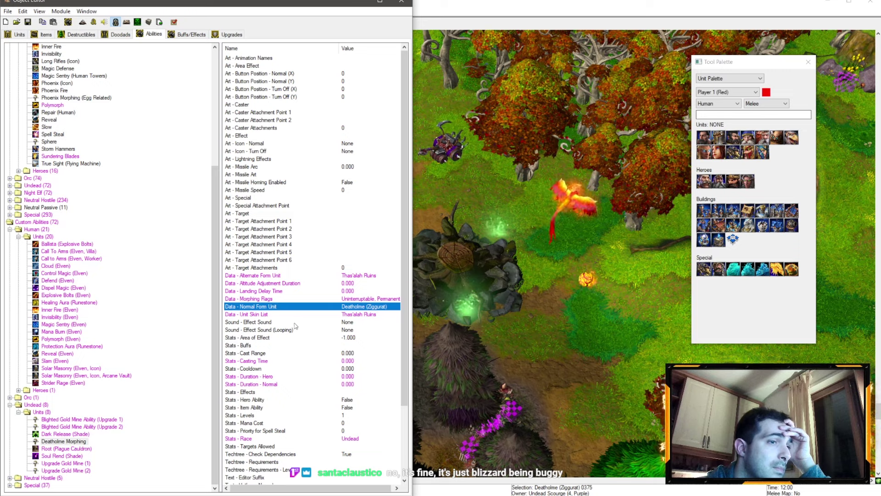
{"action": "left_click", "coordinate": [482, 353]}
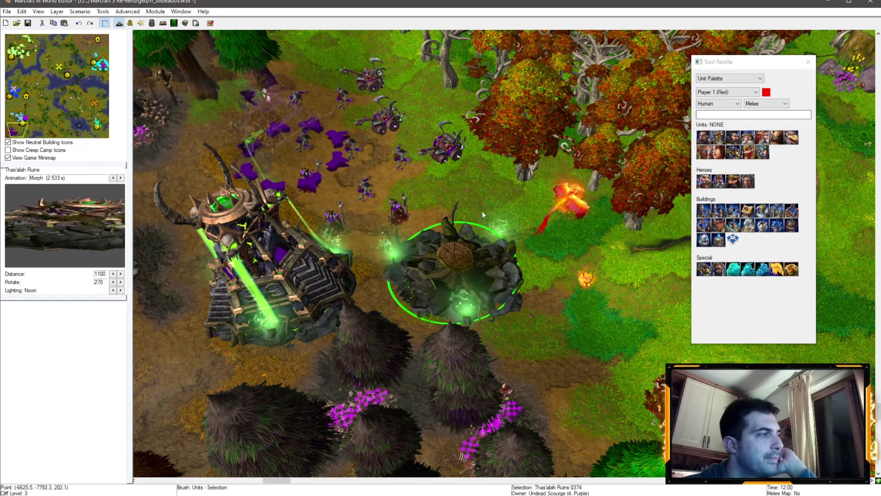
{"action": "left_click", "coordinate": [571, 198]}
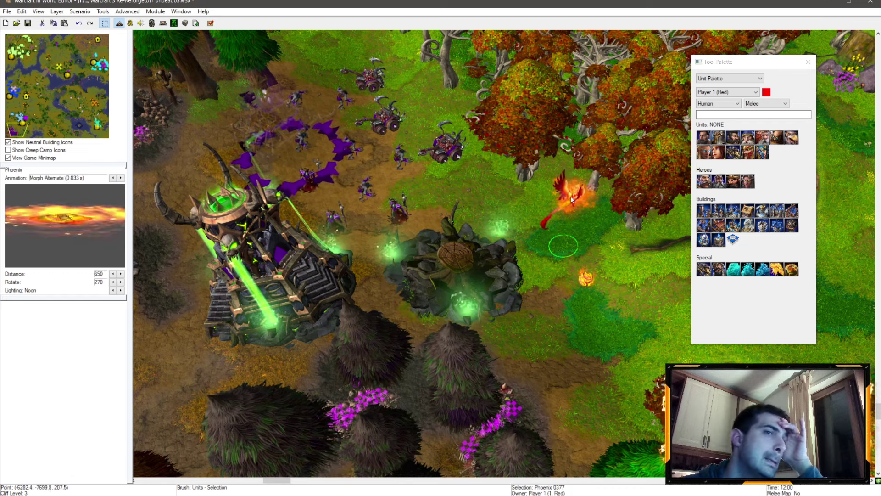
{"action": "left_click", "coordinate": [120, 179]}
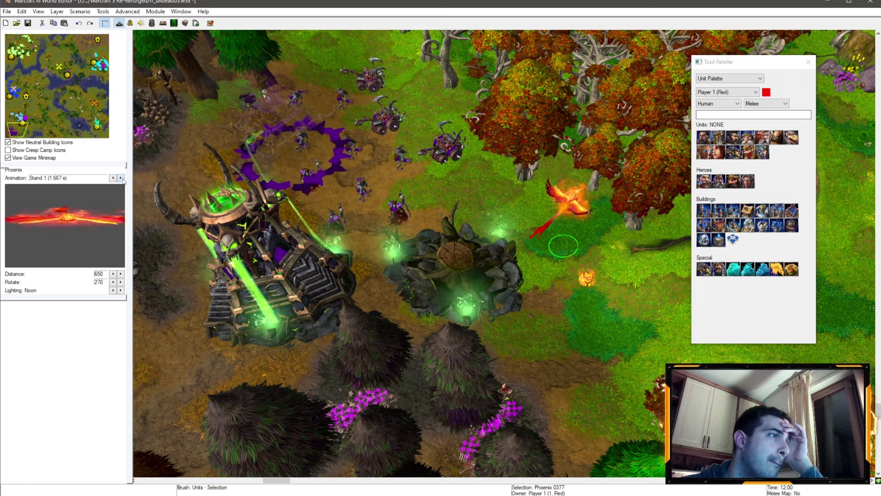
{"action": "left_click", "coordinate": [120, 178]}
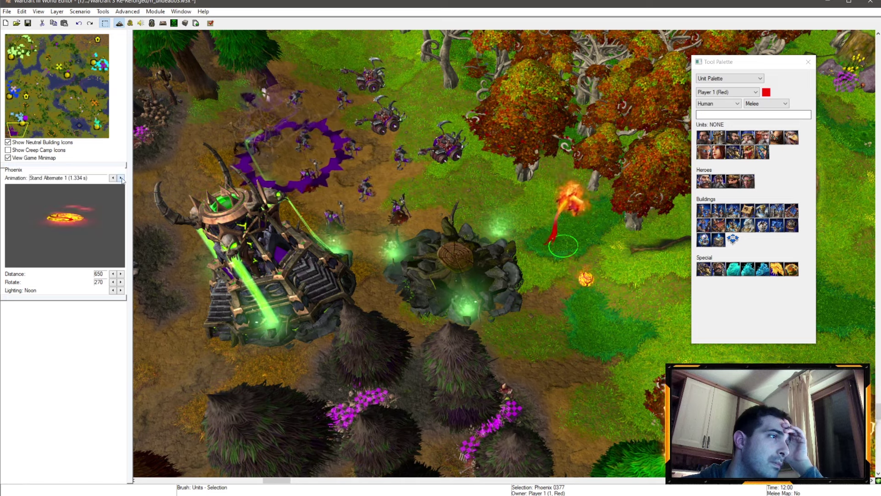
{"action": "left_click", "coordinate": [121, 178]}
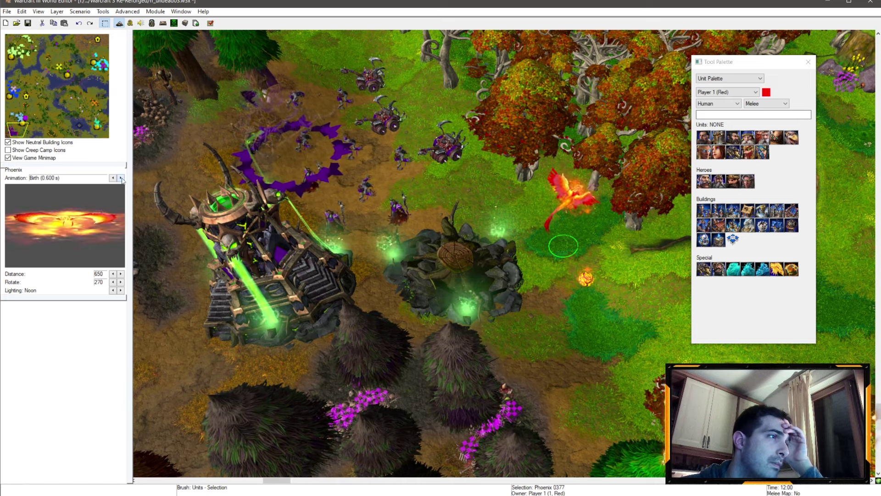
{"action": "left_click", "coordinate": [507, 248]}
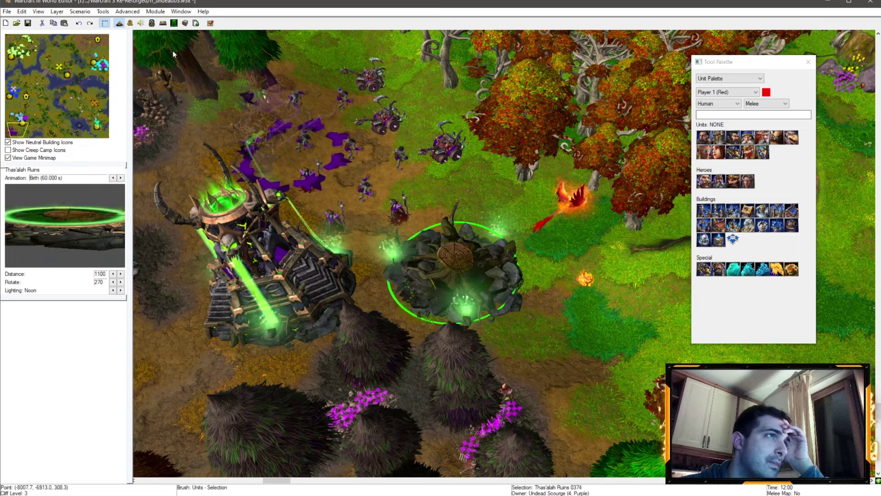
{"action": "scroll", "coordinate": [303, 245], "scroll_direction": "up", "scroll_amount": 2}
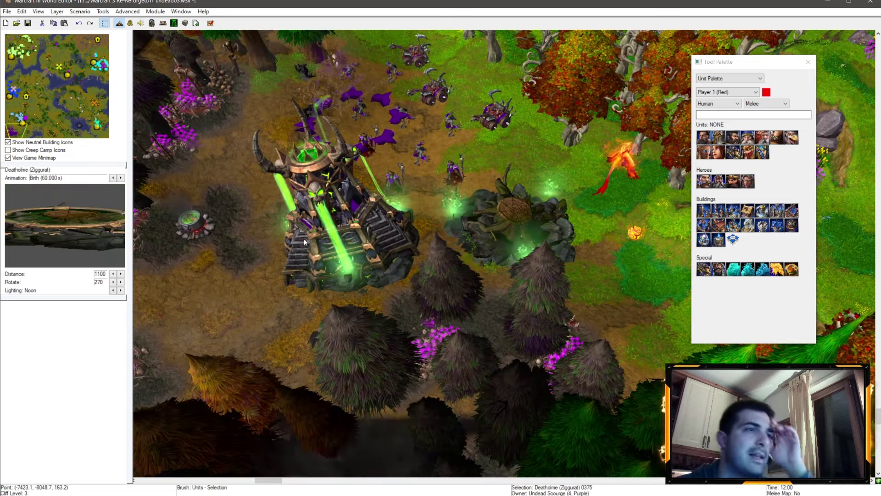
{"action": "scroll", "coordinate": [397, 254], "scroll_direction": "down", "scroll_amount": 2}
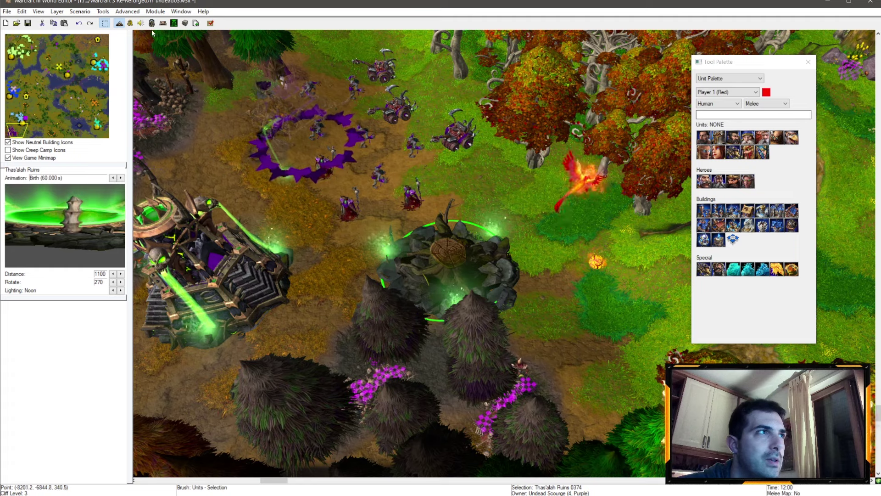
{"action": "left_click", "coordinate": [152, 23]}
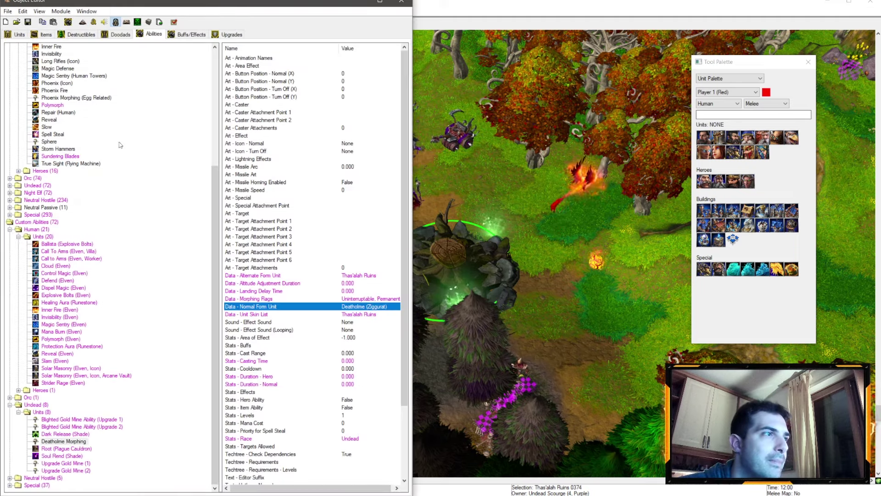
{"action": "left_click", "coordinate": [540, 204]}
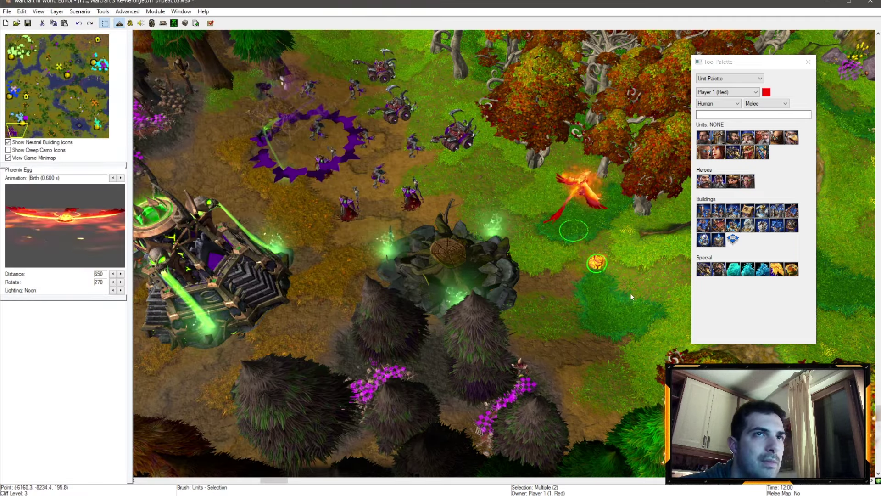
Set the Phoenix and egg's owner to Undead Scourge (Purple), then reopen Object Editor's Units list
{"action": "left_click_drag", "start_coordinate": [545, 159], "coordinate": [619, 306]}
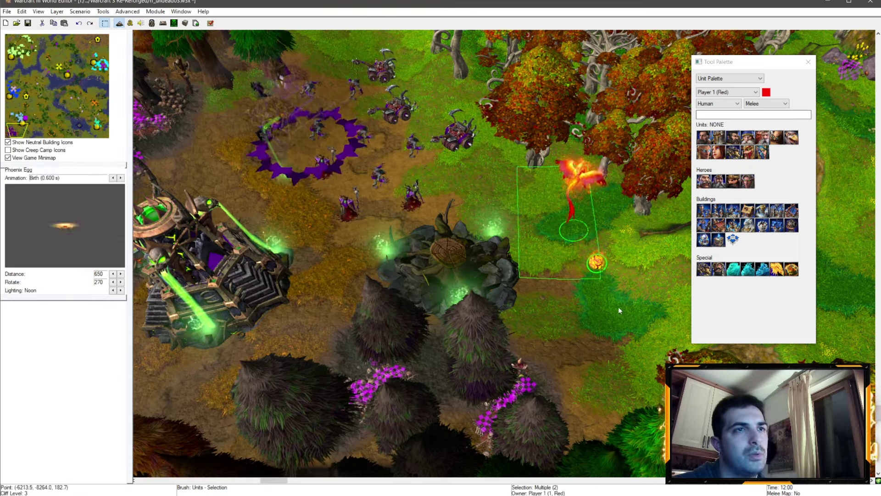
{"action": "key", "text": "Return"}
{"action": "left_click", "coordinate": [449, 227]}
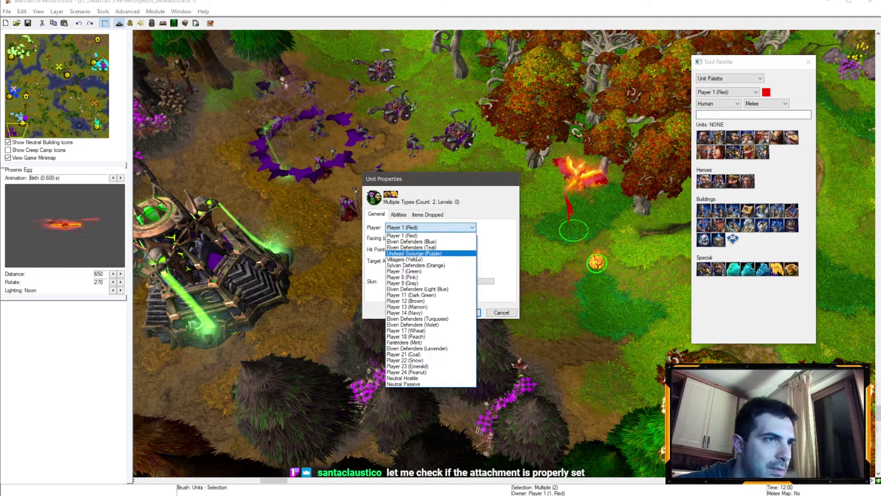
{"action": "left_click", "coordinate": [420, 258]}
{"action": "key", "text": "Return"}
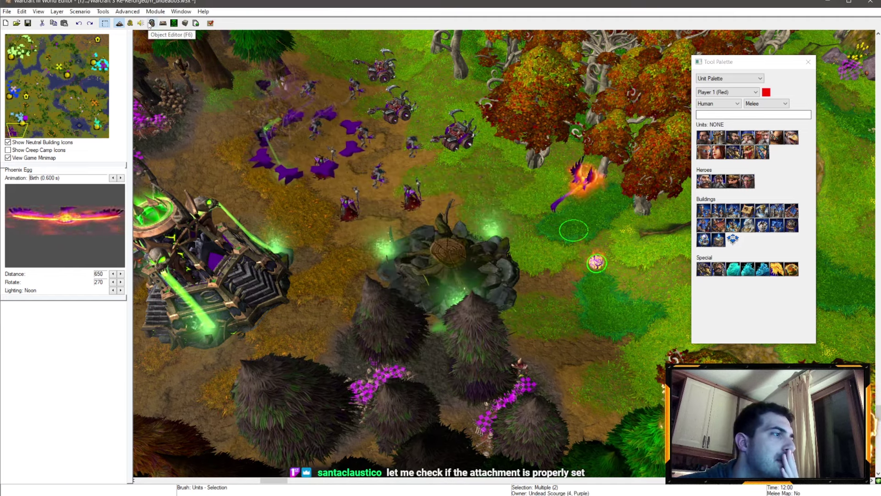
{"action": "key", "text": "F6"}
{"action": "scroll", "coordinate": [14, 149], "scroll_direction": "up", "scroll_amount": 3}
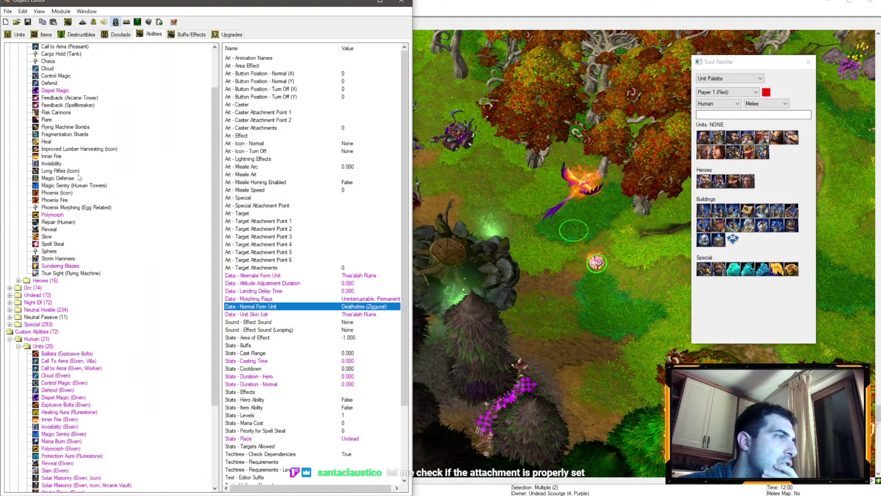
{"action": "scroll", "coordinate": [13, 149], "scroll_direction": "up", "scroll_amount": 4}
{"action": "left_click", "coordinate": [16, 35]}
Set the Phoenix unit's Art - Model File to Deatholme.mdl
{"action": "left_click", "coordinate": [26, 164]}
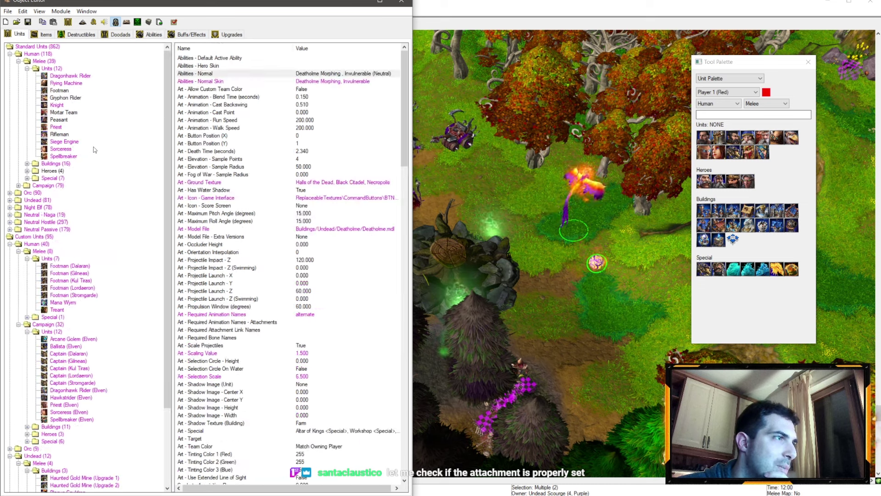
{"action": "left_click", "coordinate": [26, 178]}
{"action": "left_click", "coordinate": [59, 192]}
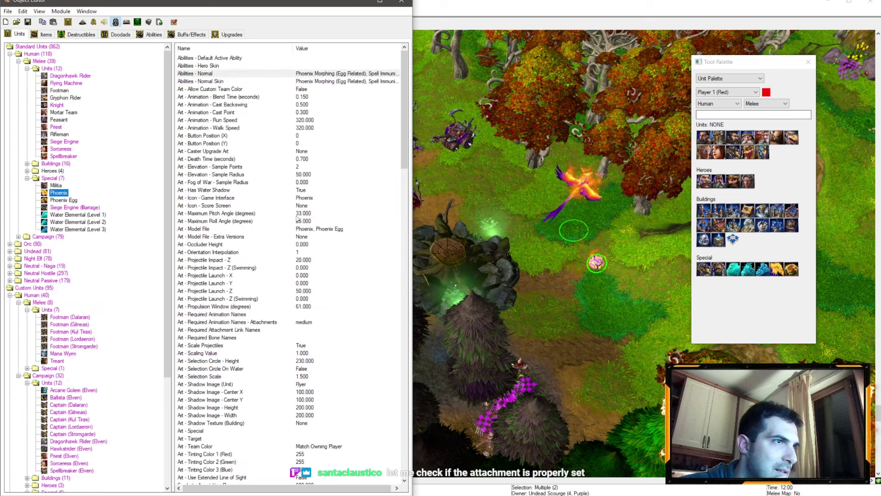
{"action": "left_click", "coordinate": [317, 229]}
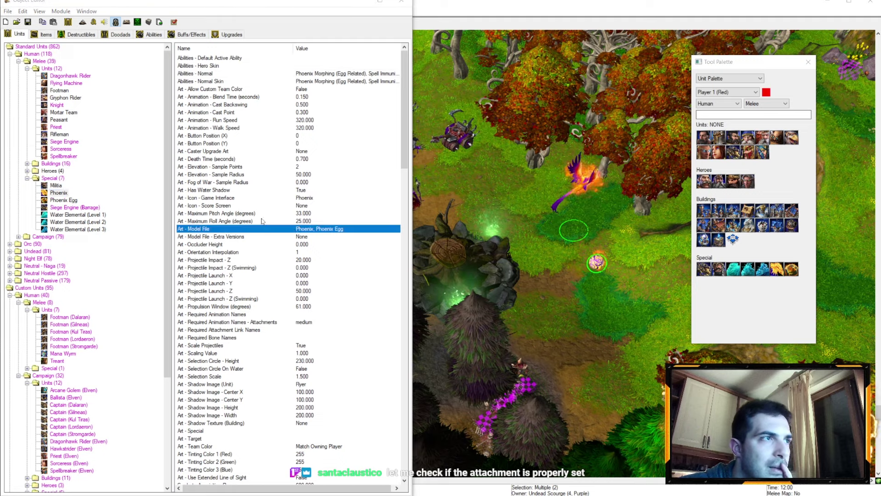
{"action": "key", "text": "Return"}
{"action": "left_click", "coordinate": [126, 257]}
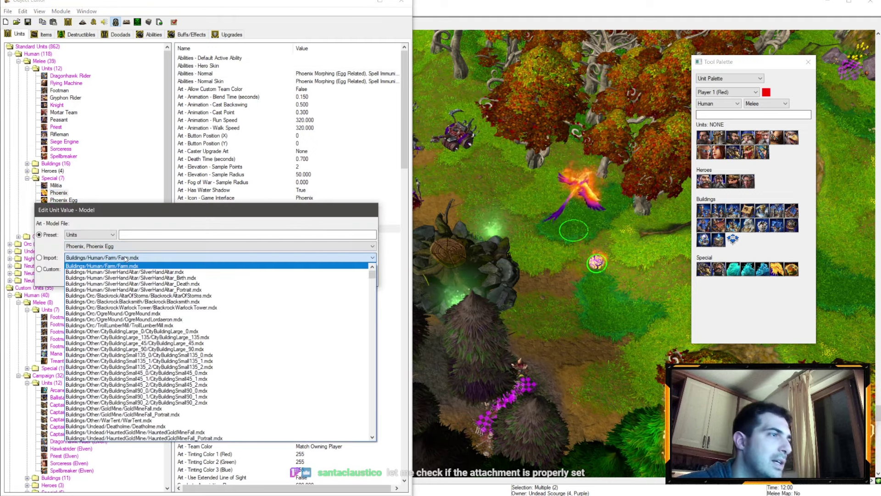
{"action": "left_click", "coordinate": [126, 257]}
{"action": "scroll", "coordinate": [138, 303], "scroll_direction": "down", "scroll_amount": 5}
{"action": "scroll", "coordinate": [147, 307], "scroll_direction": "down", "scroll_amount": 5}
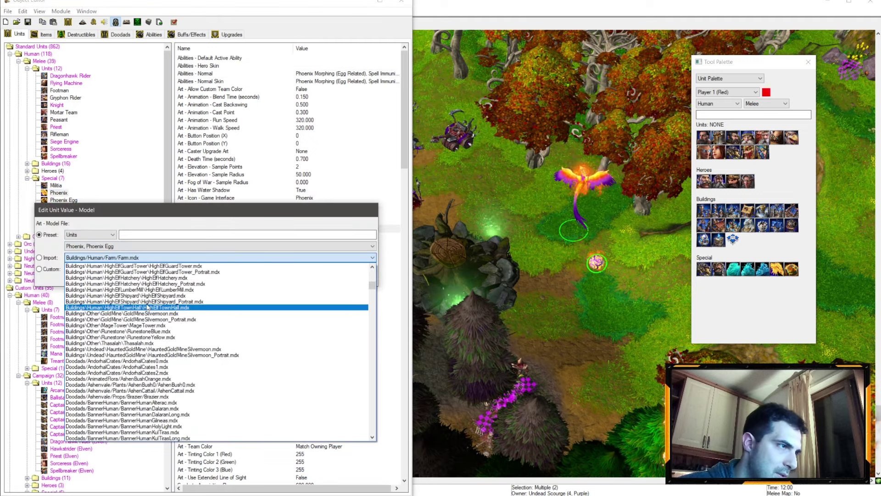
{"action": "scroll", "coordinate": [146, 307], "scroll_direction": "up", "scroll_amount": 3}
{"action": "scroll", "coordinate": [145, 309], "scroll_direction": "up", "scroll_amount": 3}
{"action": "scroll", "coordinate": [141, 314], "scroll_direction": "up", "scroll_amount": 3}
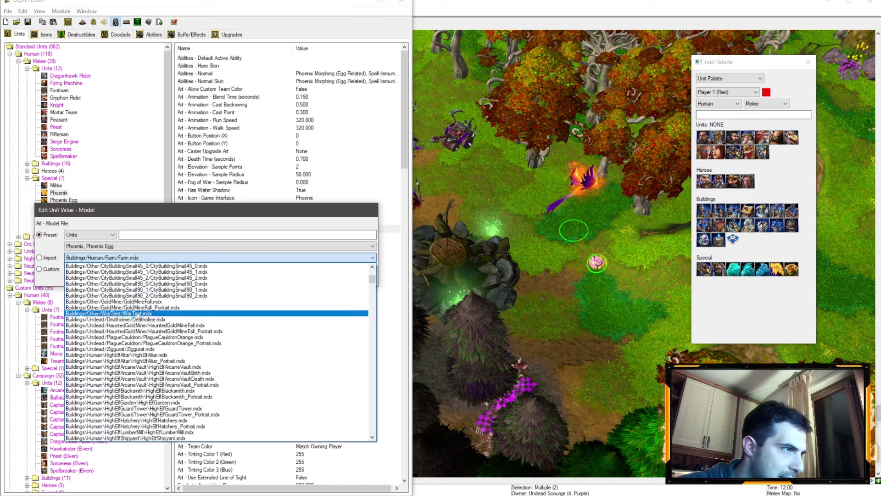
{"action": "left_click", "coordinate": [138, 319]}
{"action": "key", "text": "Return"}
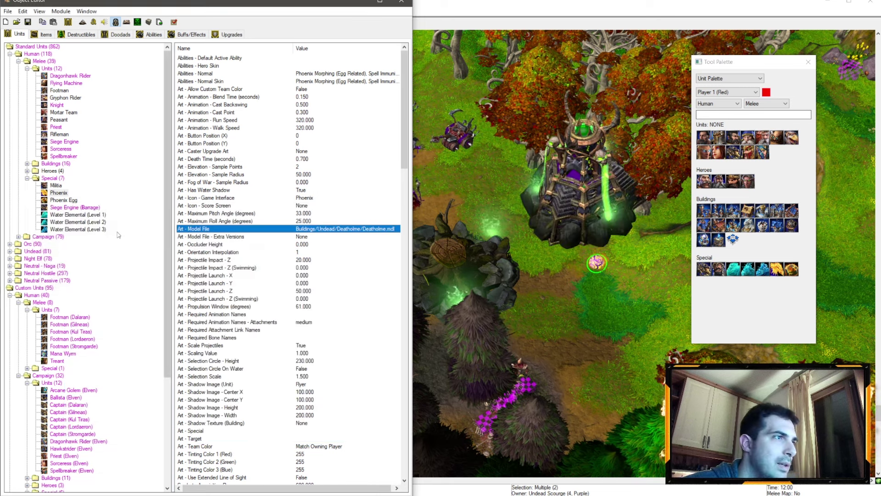
Check the Phoenix Egg's model file, return to the map, and save it
{"action": "left_click", "coordinate": [63, 200]}
{"action": "left_click", "coordinate": [320, 230]}
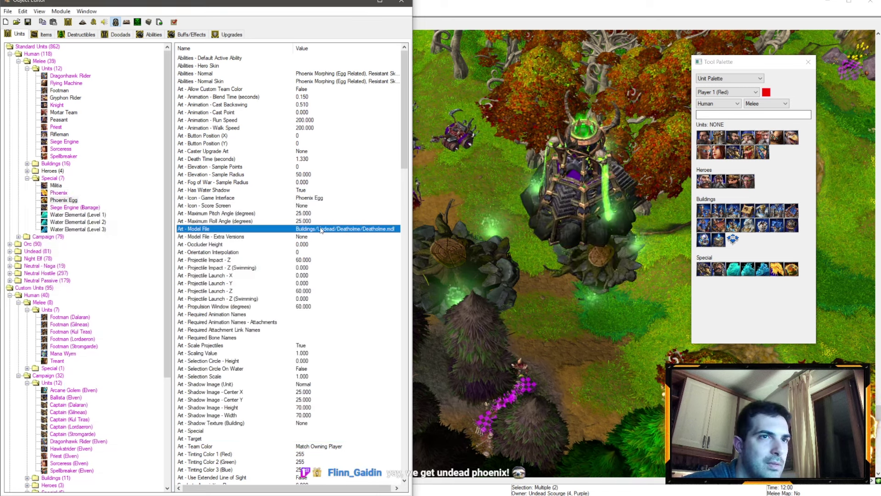
{"action": "left_click", "coordinate": [507, 220]}
{"action": "scroll", "coordinate": [523, 304], "scroll_direction": "up", "scroll_amount": 3}
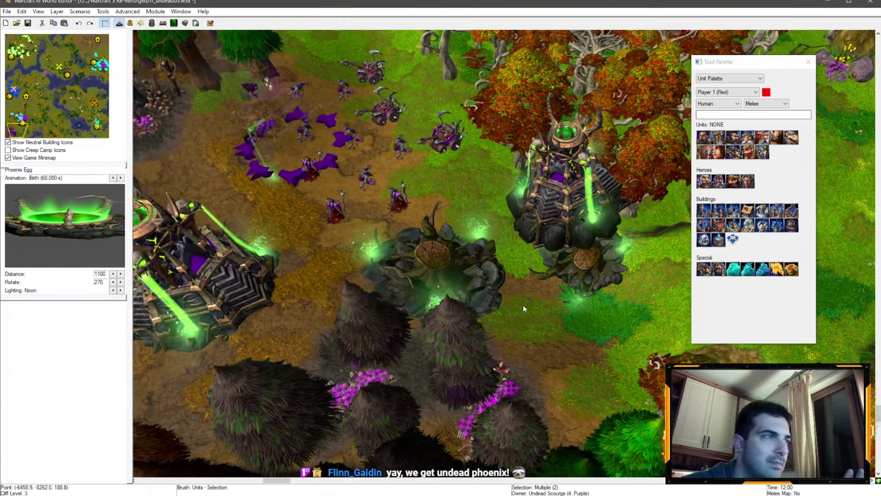
{"action": "right_click_drag", "start_coordinate": [522, 305], "coordinate": [360, 313]}
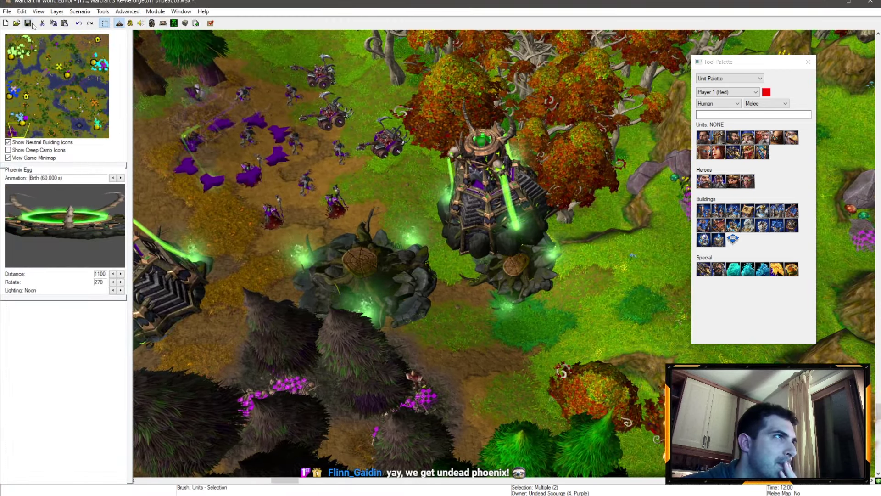
{"action": "left_click", "coordinate": [29, 23]}
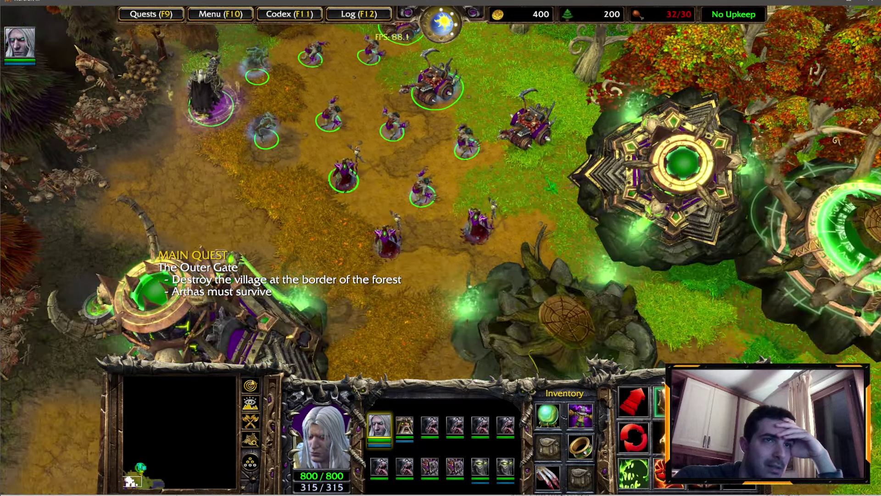
Select the hatched Phoenix in the running test game
{"action": "left_click", "coordinate": [681, 165]}
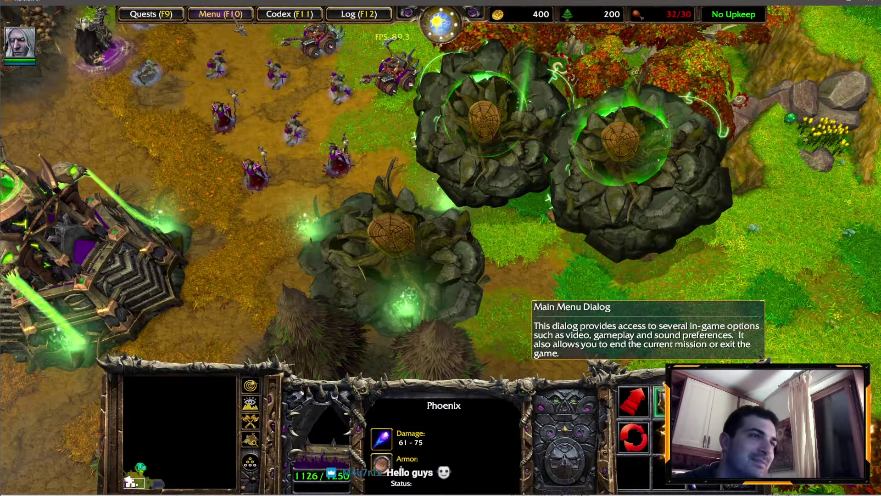
Quit the test game through End Game > Exit Game and confirm the exit
{"action": "left_click", "coordinate": [227, 15]}
{"action": "left_click", "coordinate": [408, 268]}
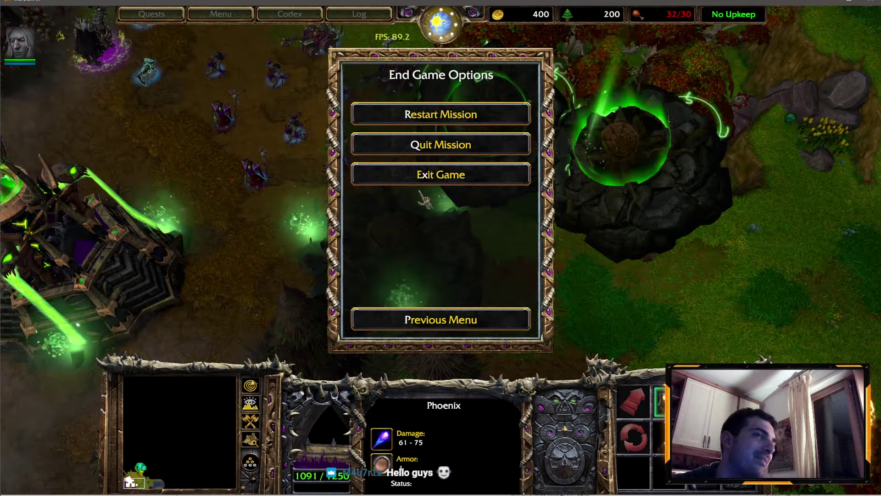
{"action": "left_click", "coordinate": [422, 177]}
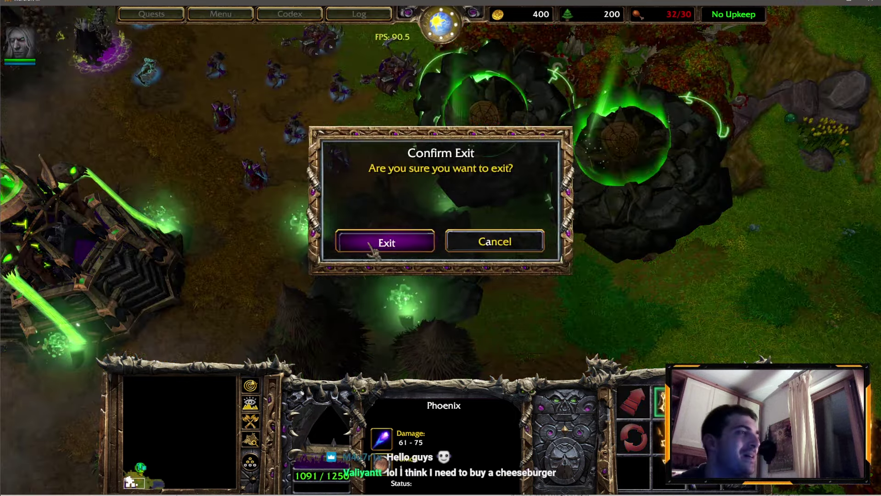
{"action": "left_click", "coordinate": [372, 252]}
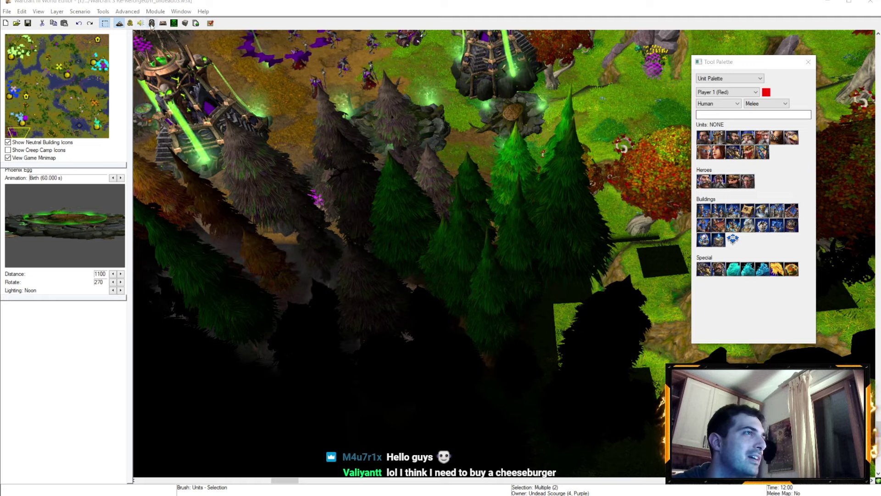
Bring up the Phoenix Morphing (Egg Related) ability in the Object Editor's Abilities list
{"action": "key", "text": "F6"}
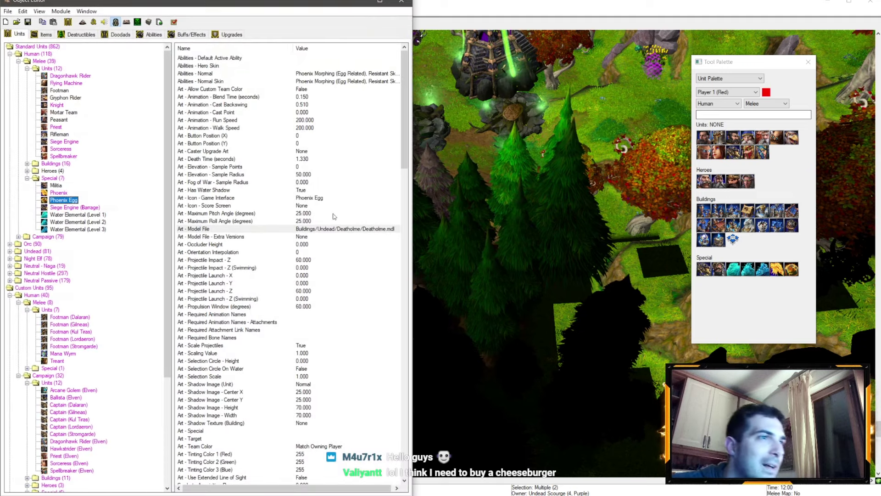
{"action": "left_click", "coordinate": [334, 229]}
{"action": "left_click", "coordinate": [149, 35]}
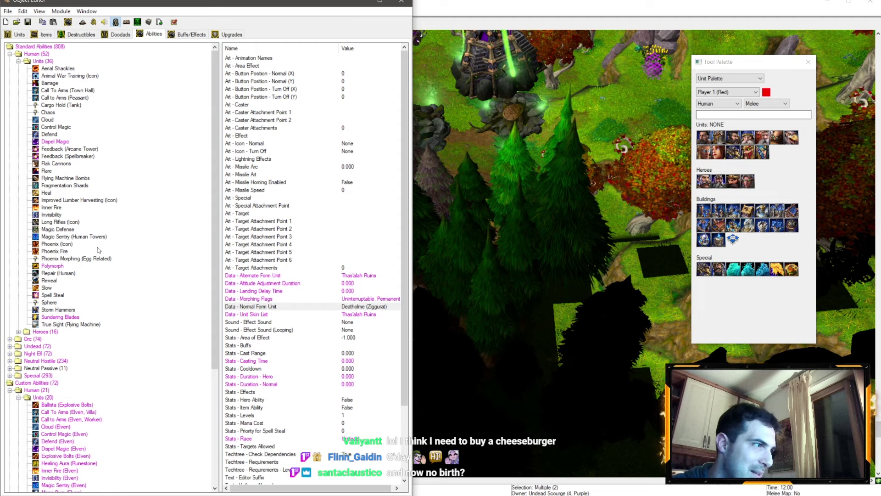
{"action": "key", "text": "Up"}
{"action": "key", "text": "Up"}
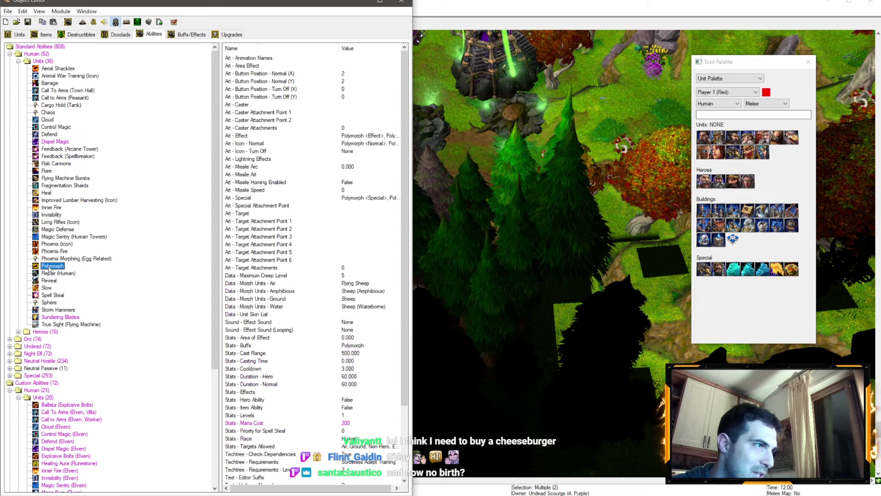
{"action": "left_click", "coordinate": [63, 258]}
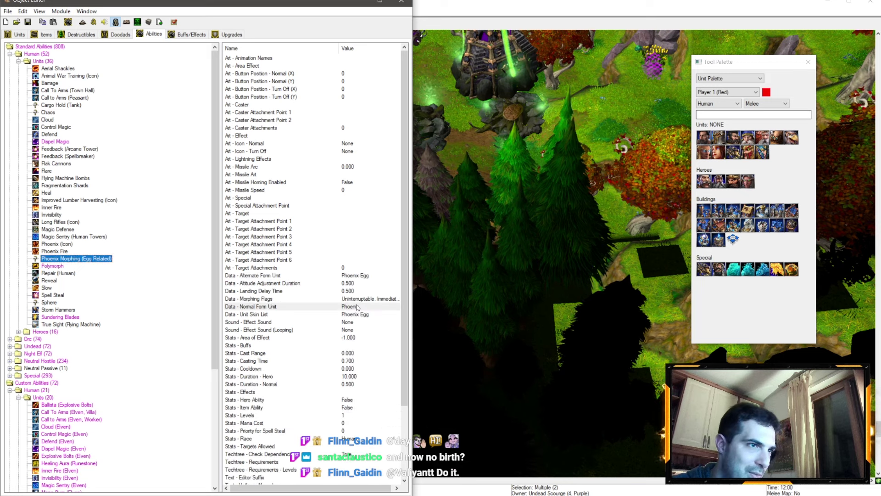
Add Permanent to its Data - Morphing Flags, verify the setting, and save with Ctrl+S
{"action": "left_click", "coordinate": [91, 257]}
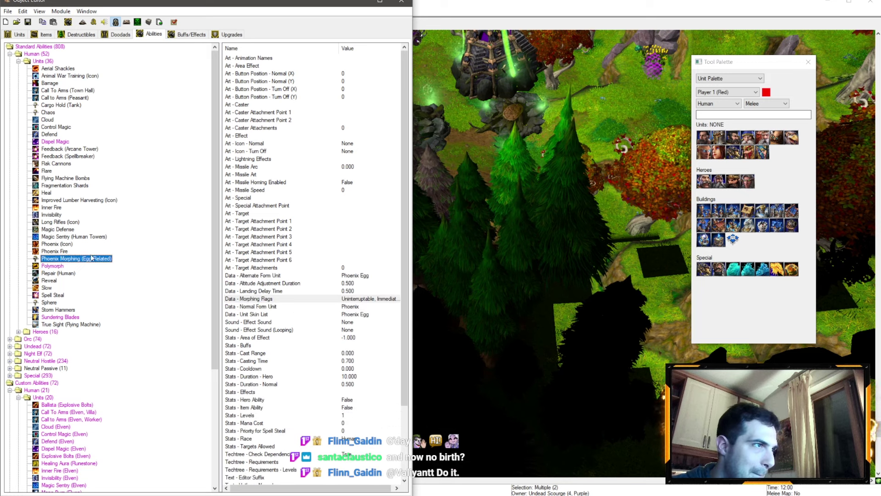
{"action": "double_click", "coordinate": [363, 300]}
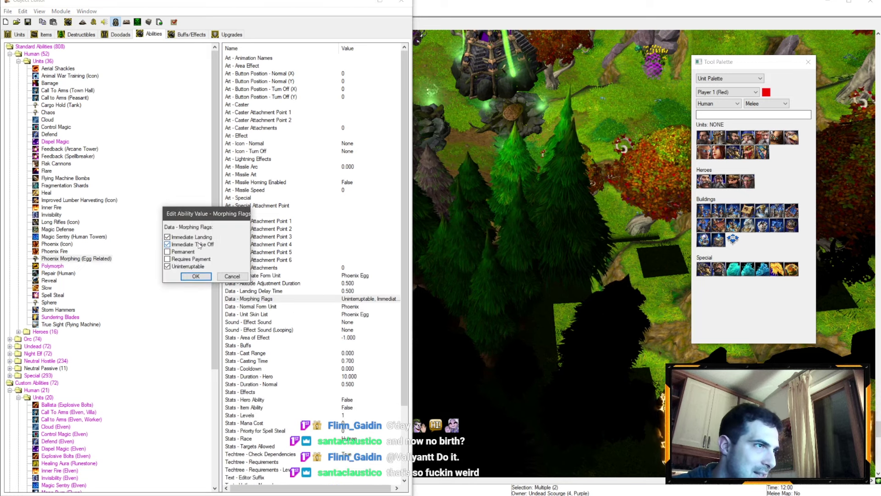
{"action": "left_click", "coordinate": [195, 276]}
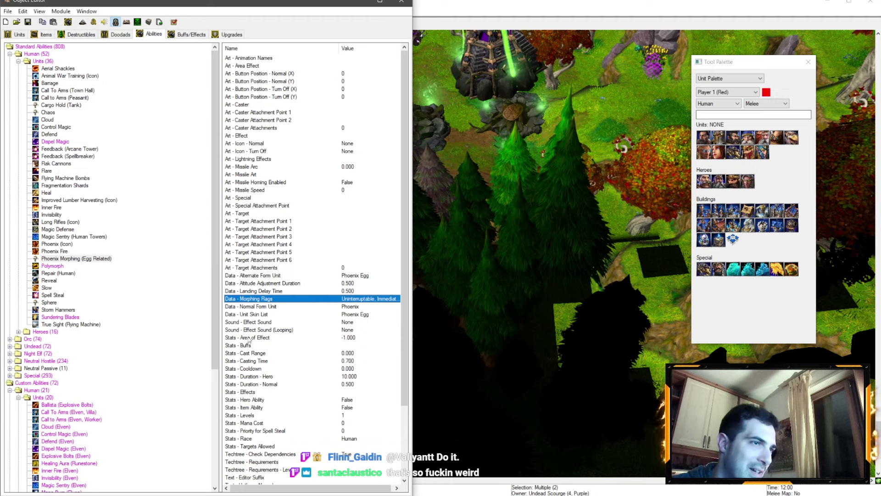
{"action": "double_click", "coordinate": [354, 301]}
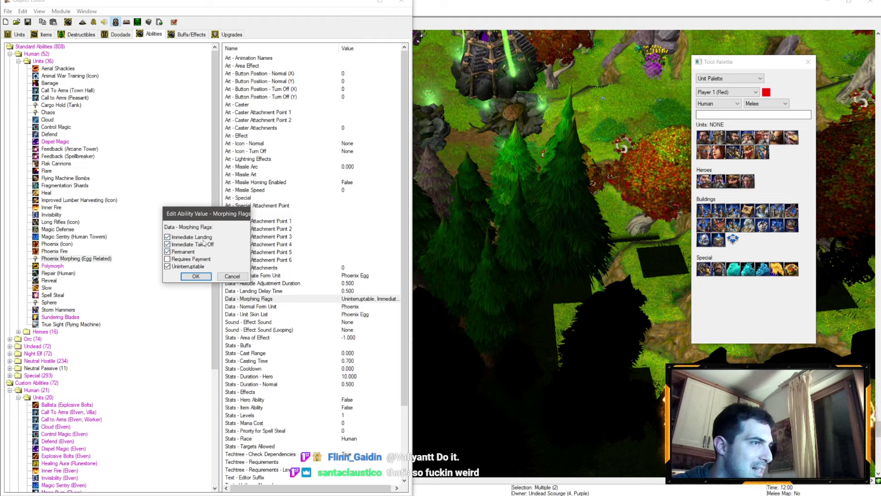
{"action": "left_click", "coordinate": [200, 277]}
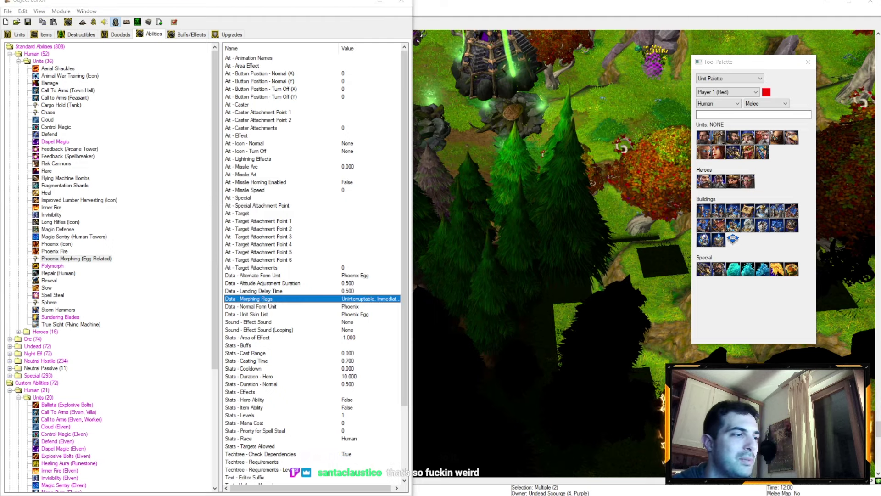
{"action": "key", "text": "ctrl+s"}
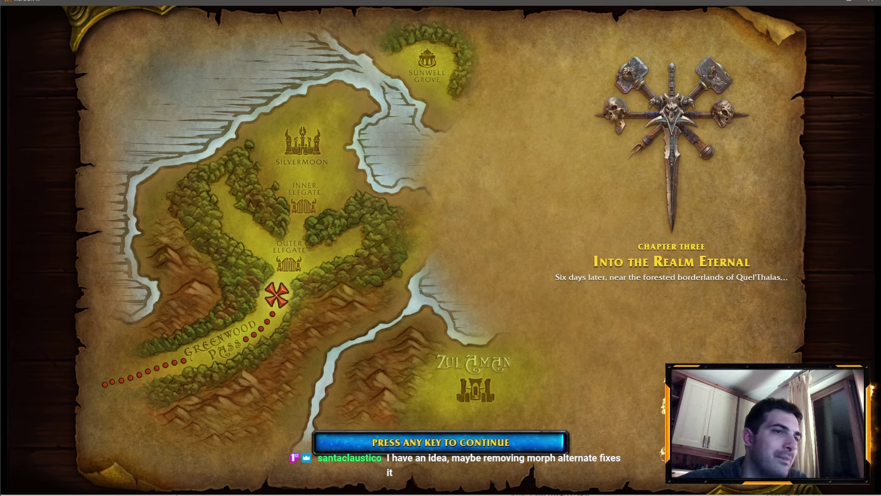
Dismiss the Chapter Three loading screen and jump the view to another part of the base
{"action": "key", "text": "space"}
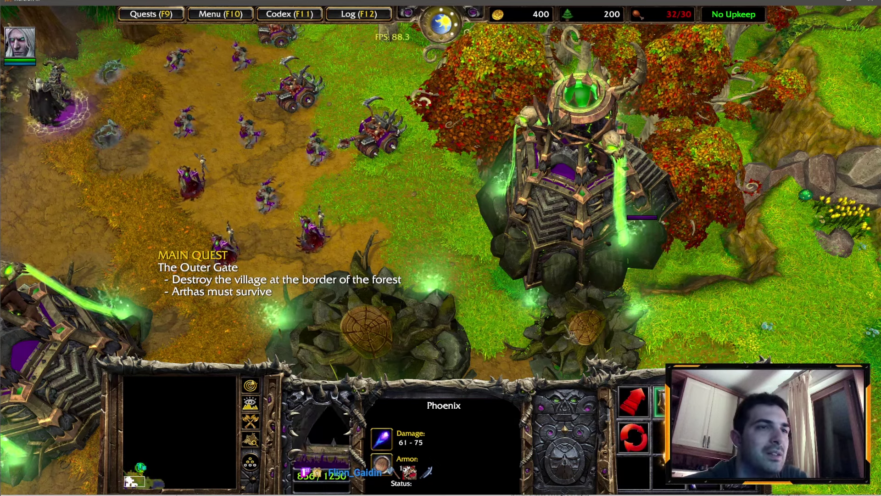
{"action": "left_click", "coordinate": [131, 480]}
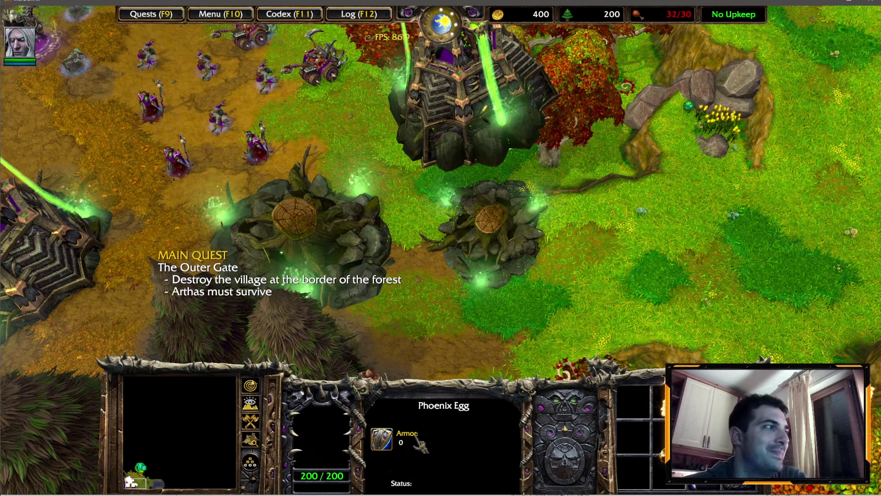
{"action": "scroll", "coordinate": [475, 432], "scroll_direction": "up", "scroll_amount": 1}
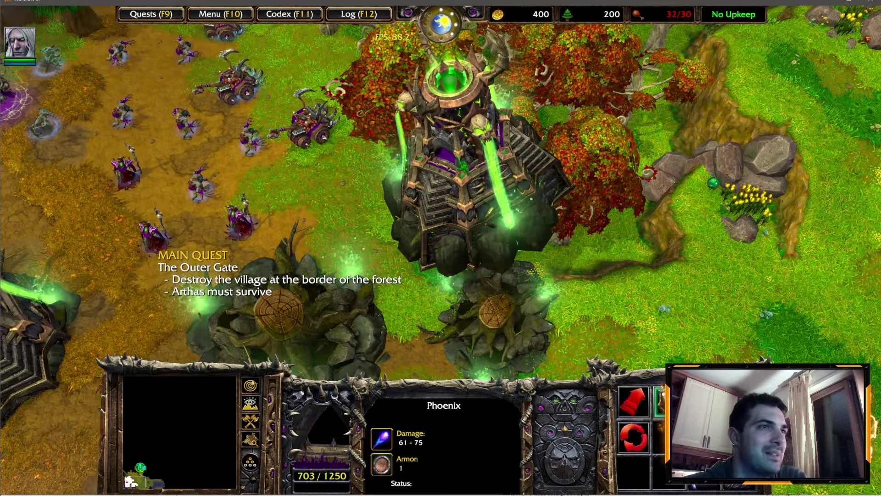
{"action": "scroll", "coordinate": [475, 432], "scroll_direction": "up", "scroll_amount": 1}
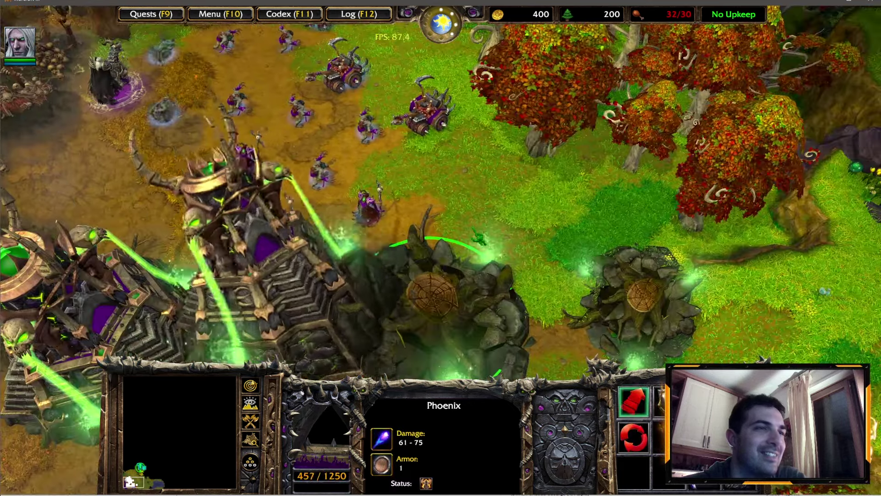
Cast the Phoenix Egg's targeted ability on the nearby tower and pan around the base
{"action": "key", "text": "a"}
{"action": "left_click", "coordinate": [522, 308]}
{"action": "left_click", "coordinate": [464, 317]}
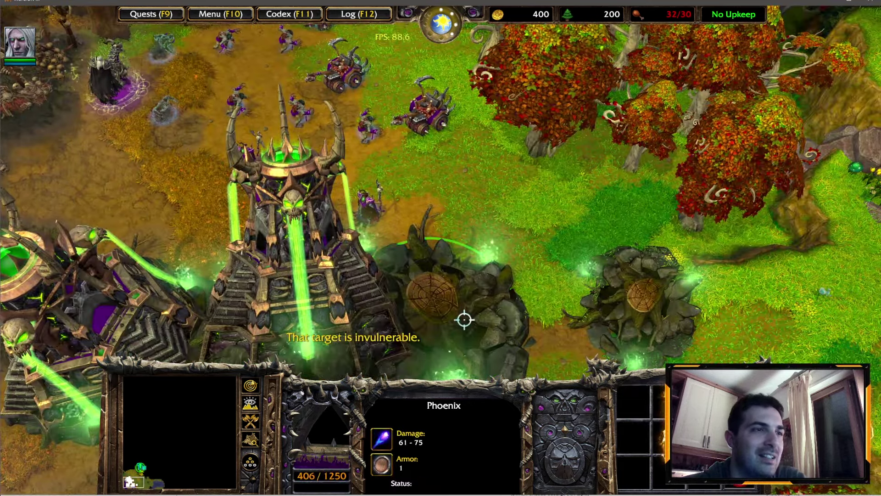
{"action": "key", "text": "Left"}
{"action": "key", "text": "Down"}
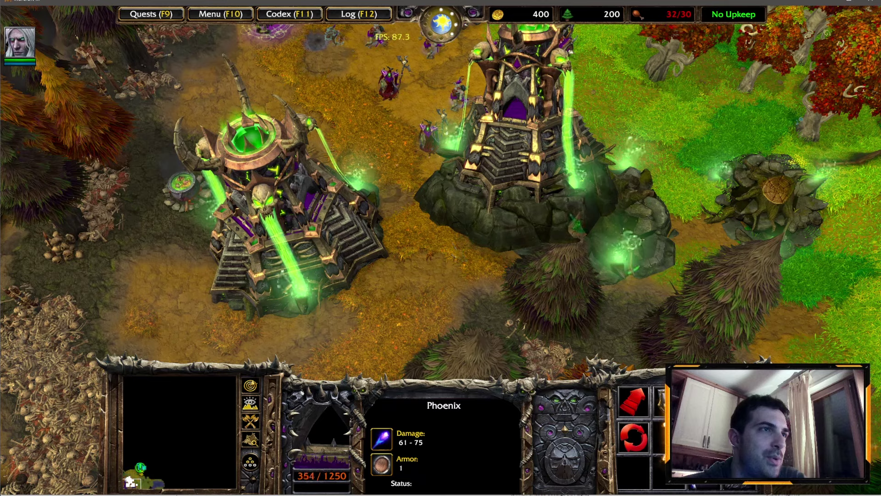
{"action": "key", "text": "Right"}
{"action": "key", "text": "Up"}
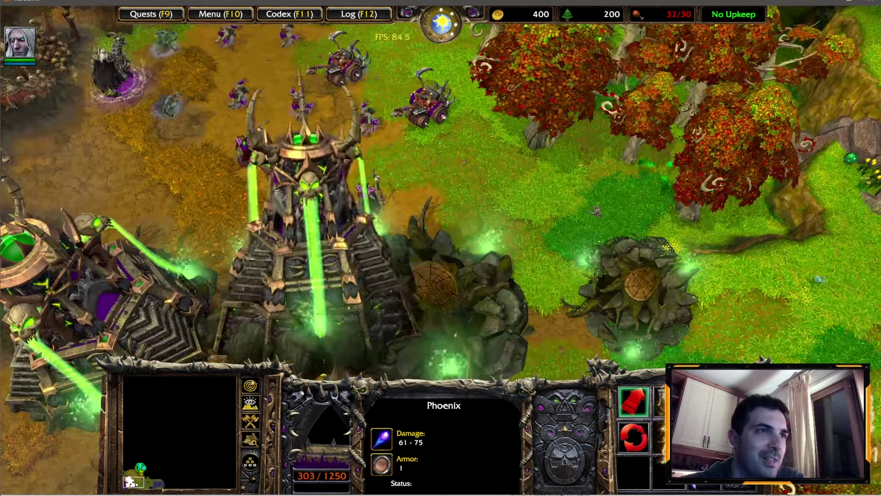
{"action": "key", "text": "Left"}
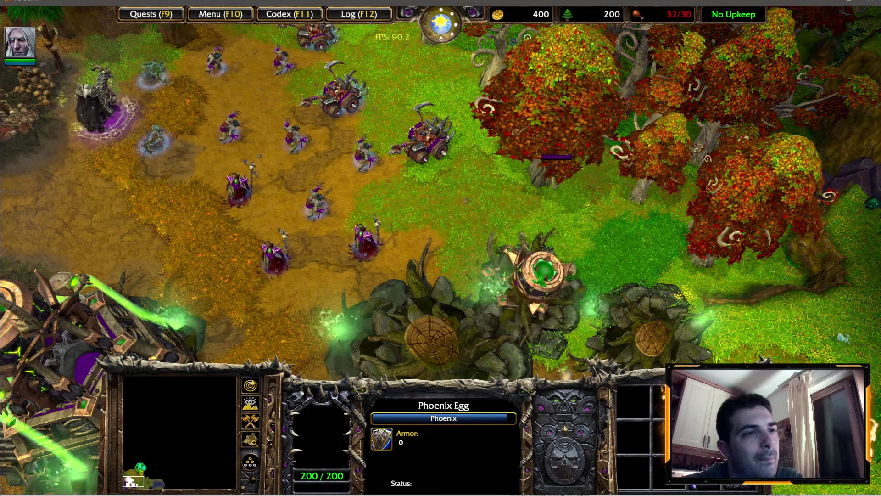
{"action": "key", "text": "space"}
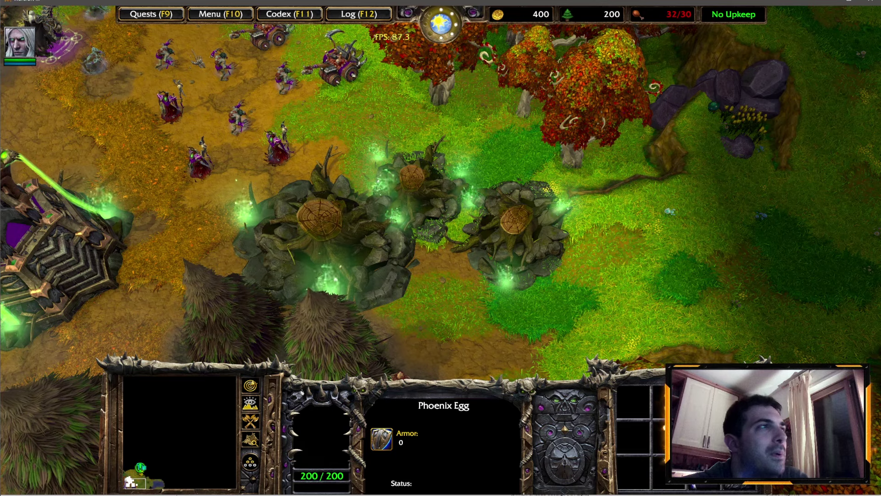
Exit Warcraft III via End Game > Exit Program, confirming on the second attempt
{"action": "key", "text": "F10"}
{"action": "left_click", "coordinate": [440, 265]}
{"action": "left_click", "coordinate": [436, 177]}
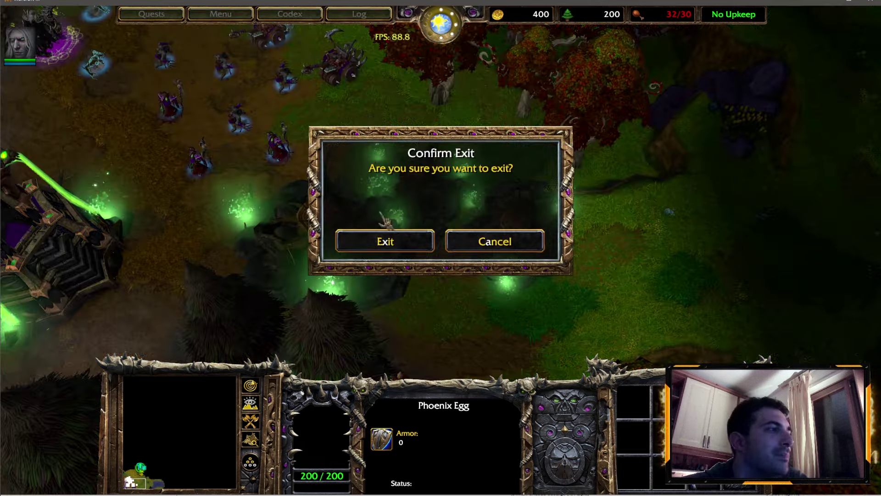
{"action": "left_click", "coordinate": [482, 243]}
{"action": "left_click", "coordinate": [475, 317]}
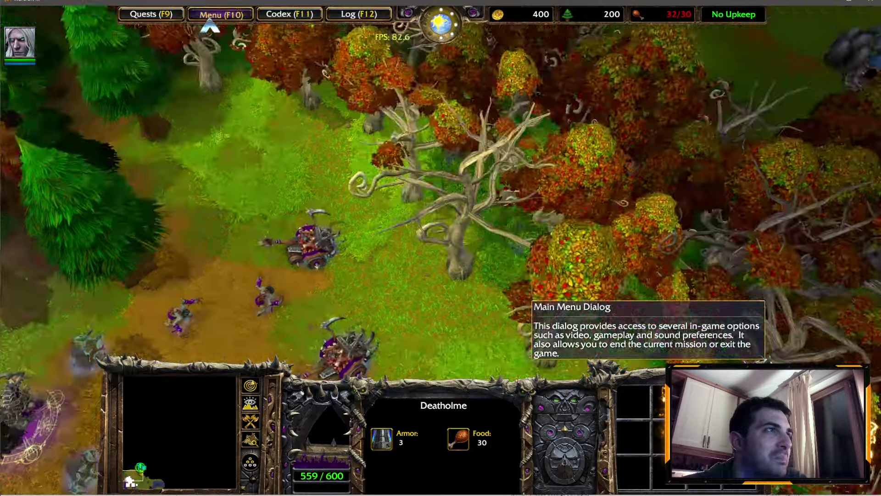
{"action": "left_click", "coordinate": [221, 14]}
{"action": "left_click", "coordinate": [410, 263]}
{"action": "left_click", "coordinate": [459, 175]}
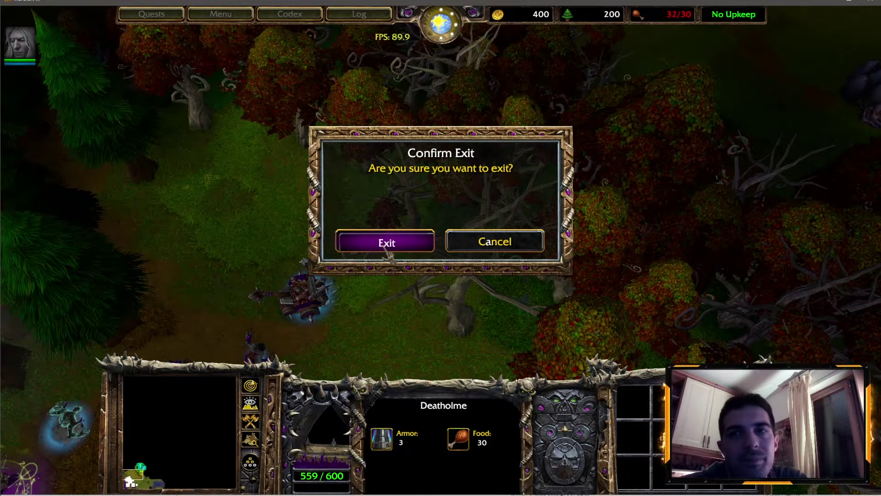
{"action": "left_click", "coordinate": [385, 250]}
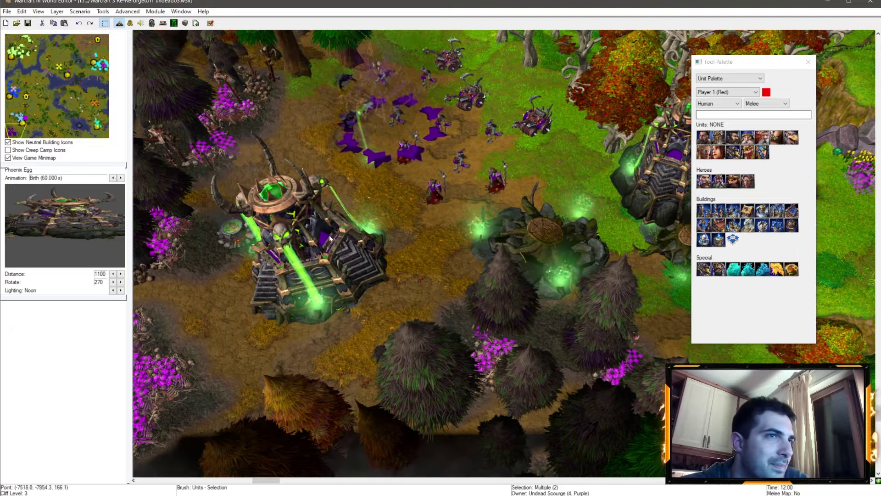
{"action": "key", "text": "Left"}
{"action": "key", "text": "Up"}
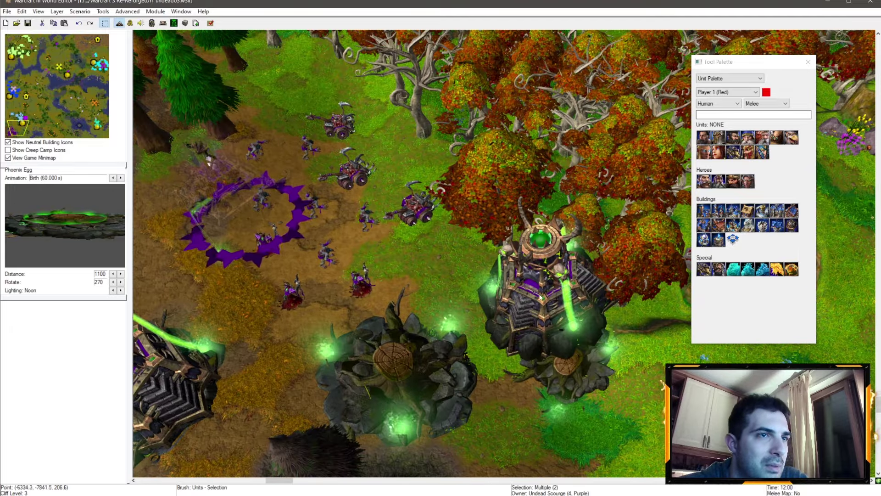